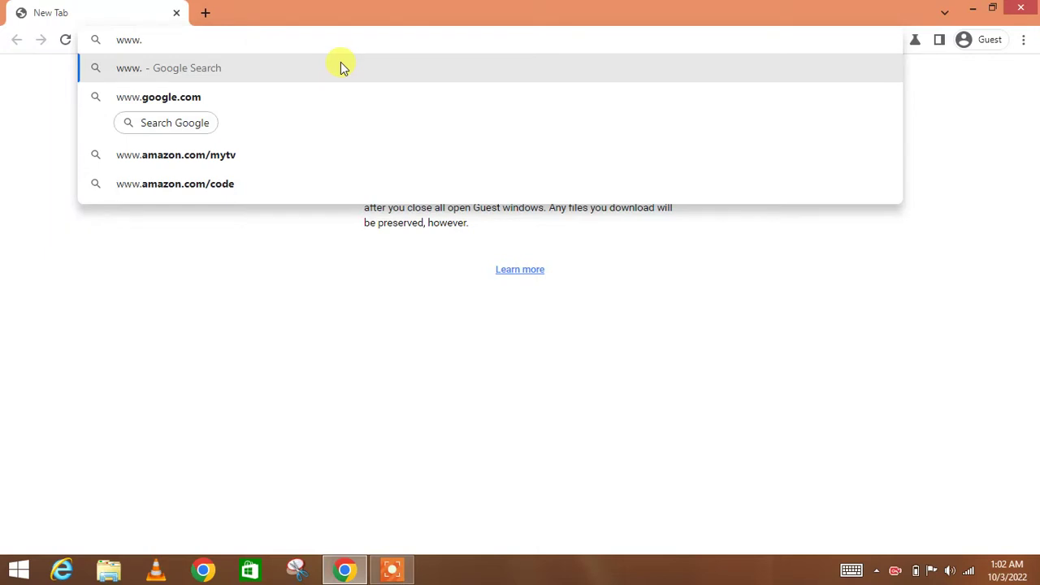
Go to aztechapk.com/wp-admin in Chrome to reach the WordPress login page
text(azte)
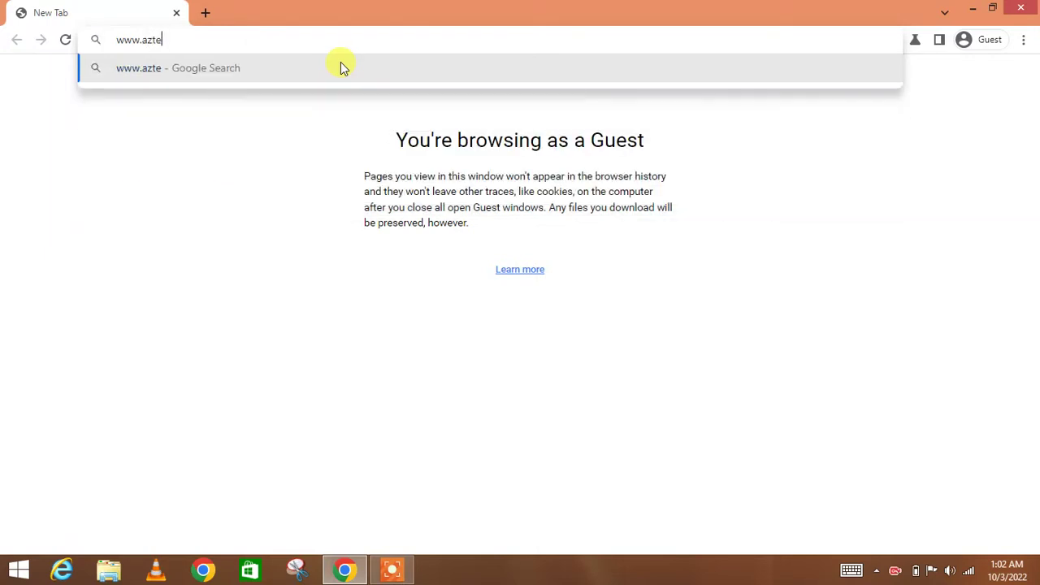
text(ch)
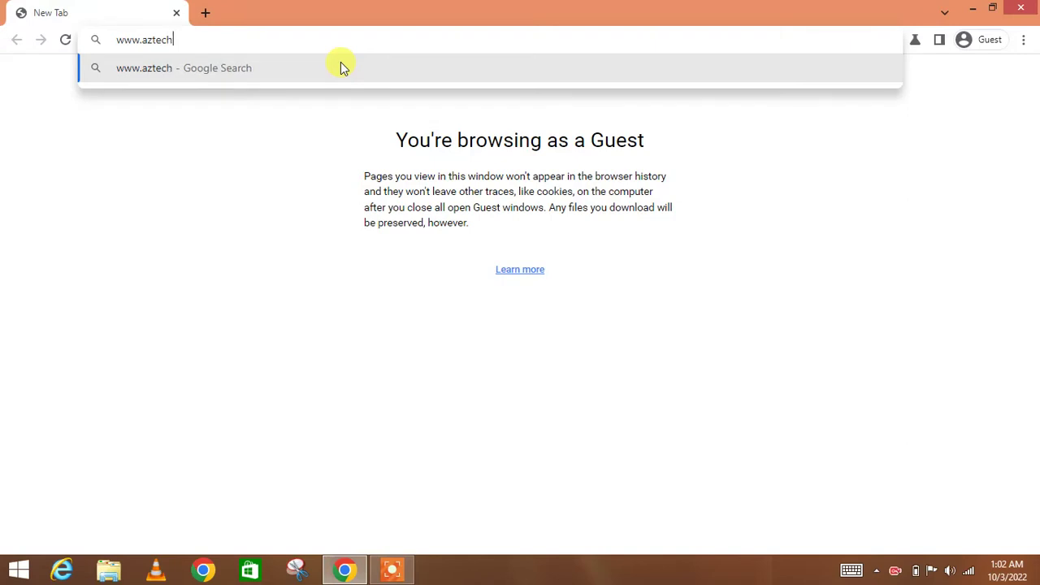
text(apk.c)
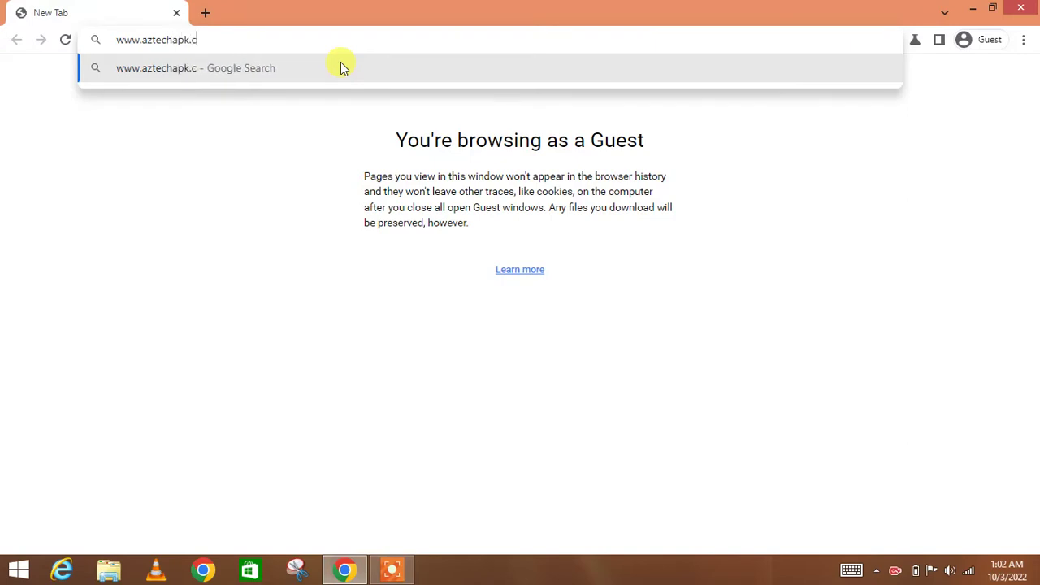
text(om/)
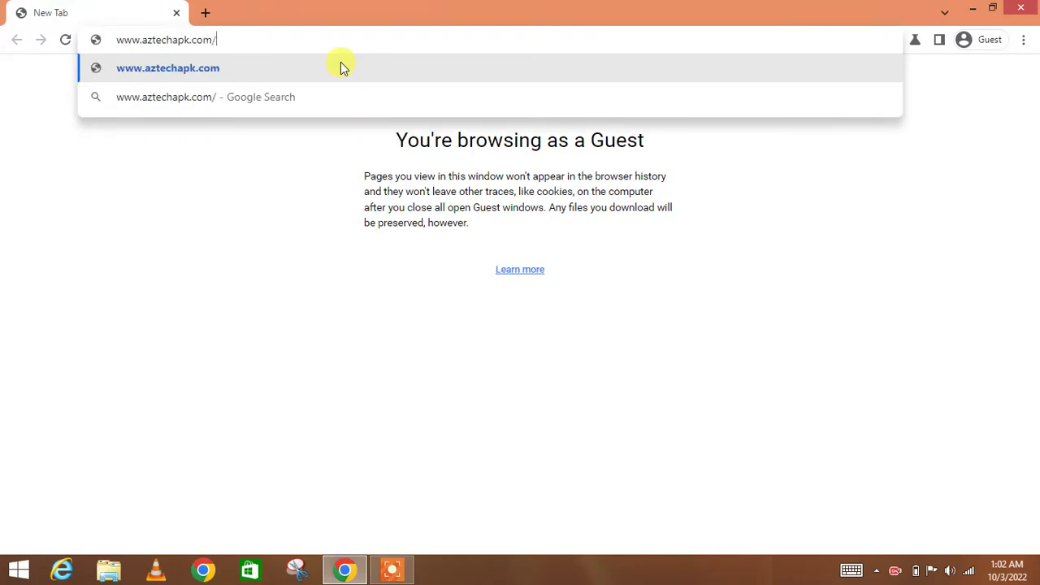
text(wp-adm)
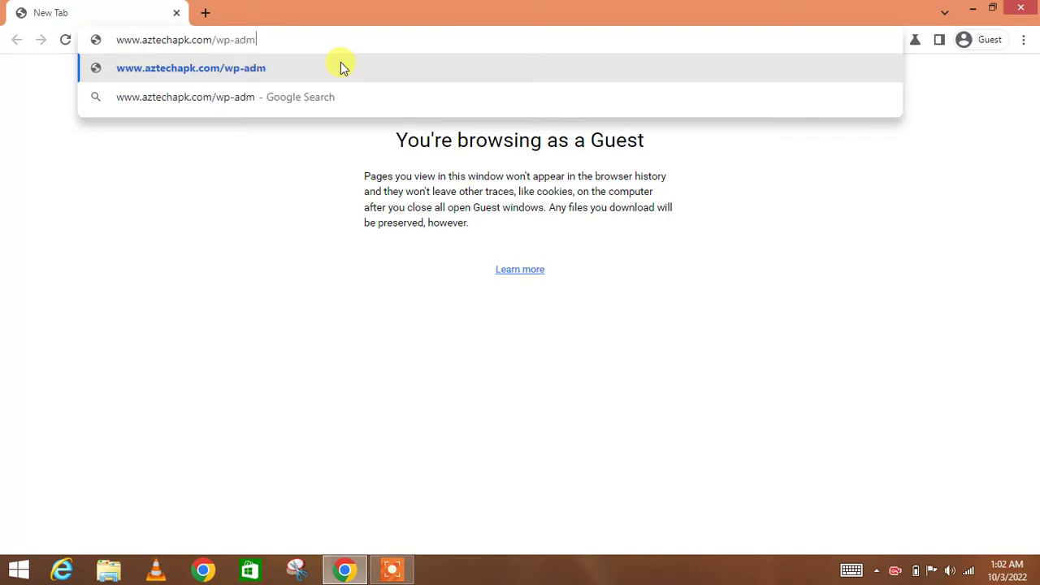
text(in)
key(Return)
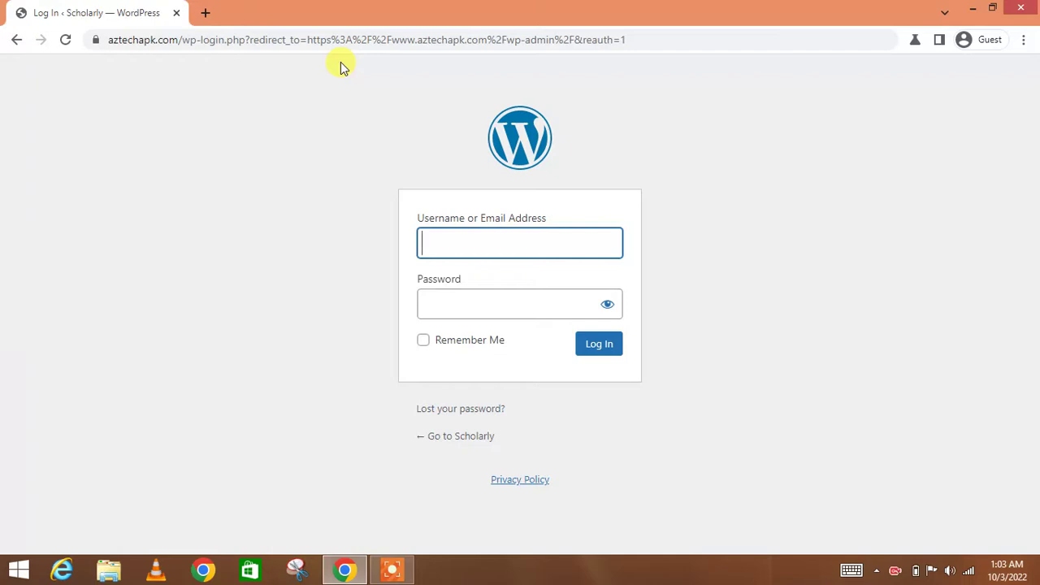
Enter the admin account username in the login form, correcting typos
text(az)
key(BackSpace)
key(BackSpace)
text(Z)
text(Z)
text(A)
text(ze)
text(tech)
text(zp)
key(BackSpace)
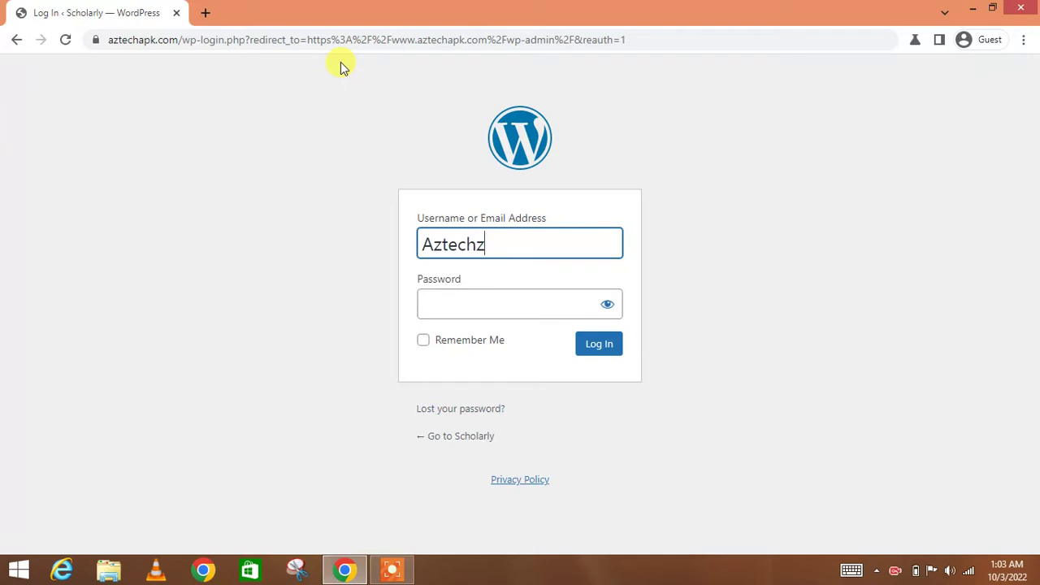
key(BackSpace)
text(apk)
Enter the account password with visibility turned on and log in
click(605, 305)
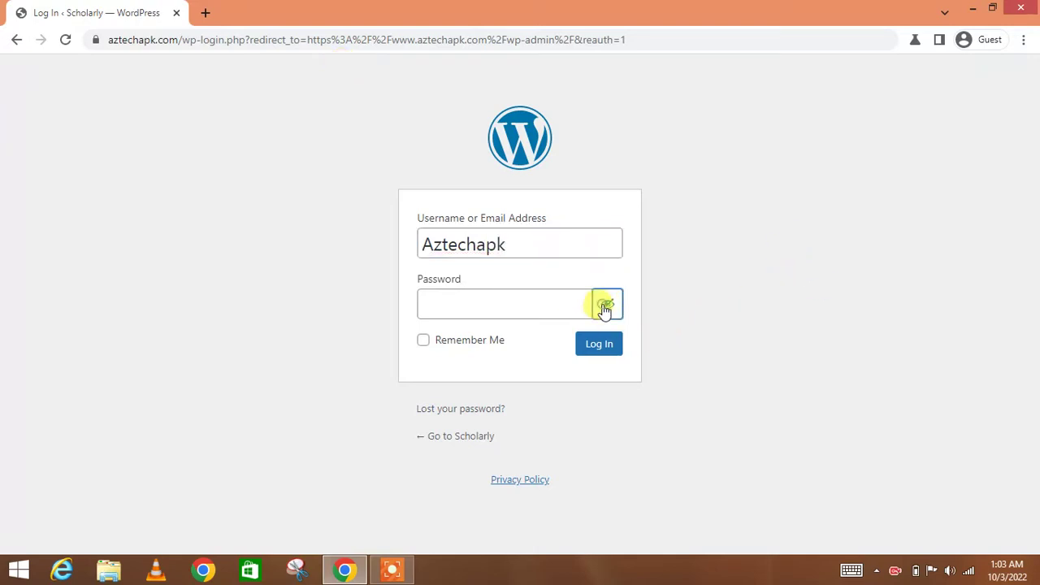
click(570, 304)
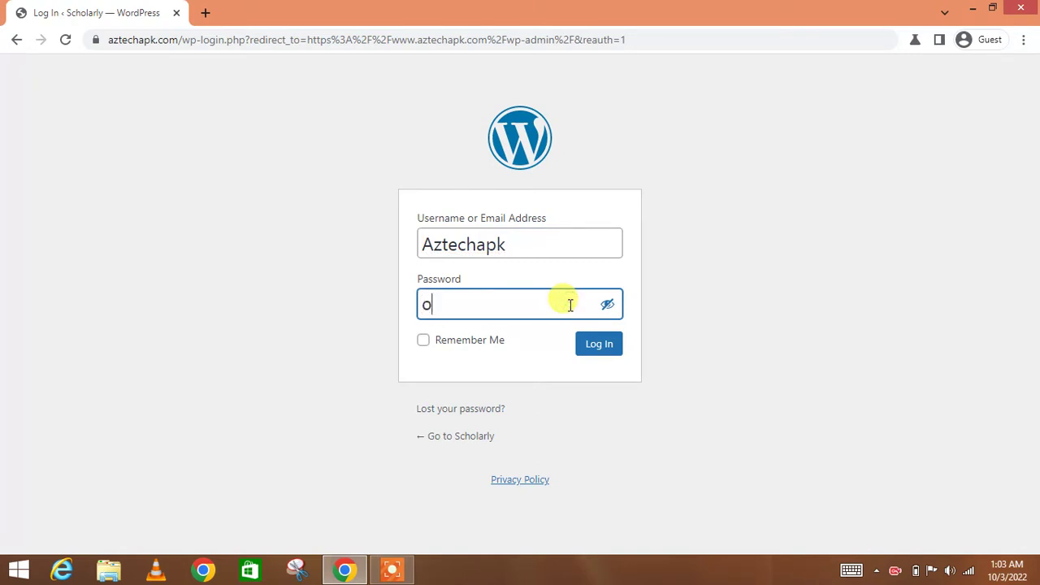
key(BackSpace)
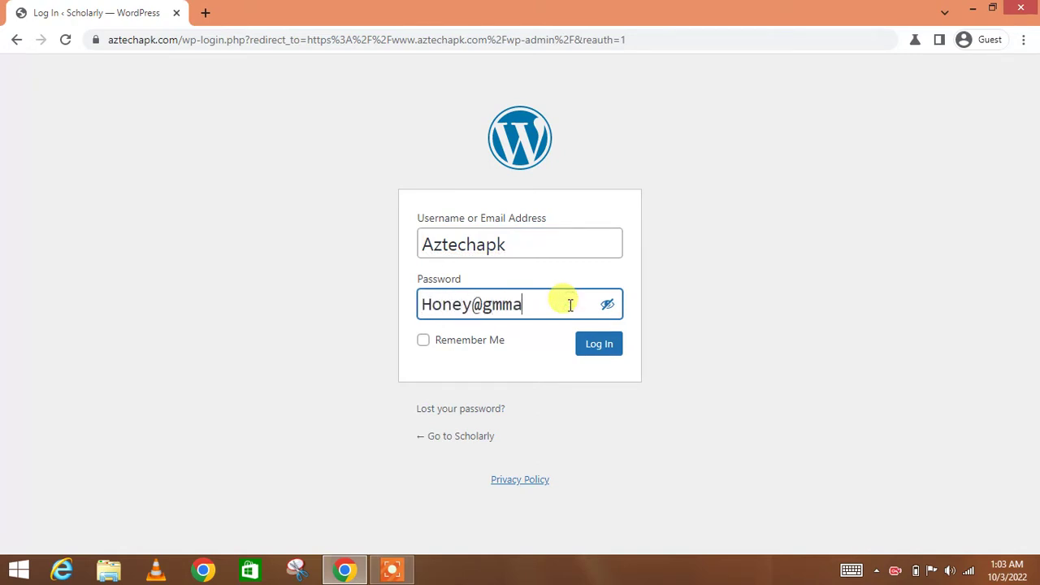
key(BackSpace)
key(BackSpace)
key(BackSpace)
key(BackSpace)
key(BackSpace)
key(BackSpace)
key(BackSpace)
key(BackSpace)
key(BackSpace)
key(BackSpace)
key(BackSpace)
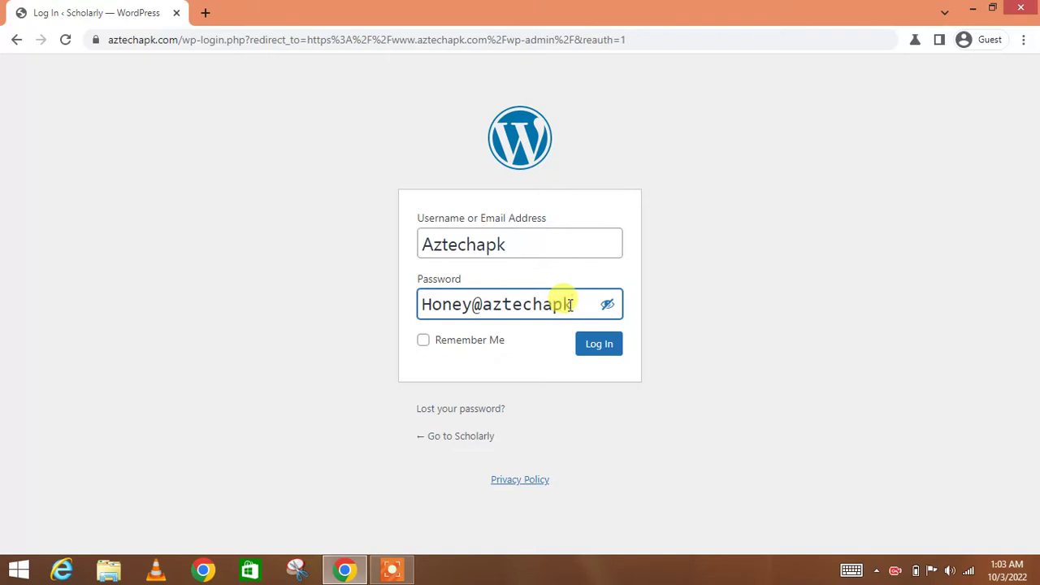
click(605, 358)
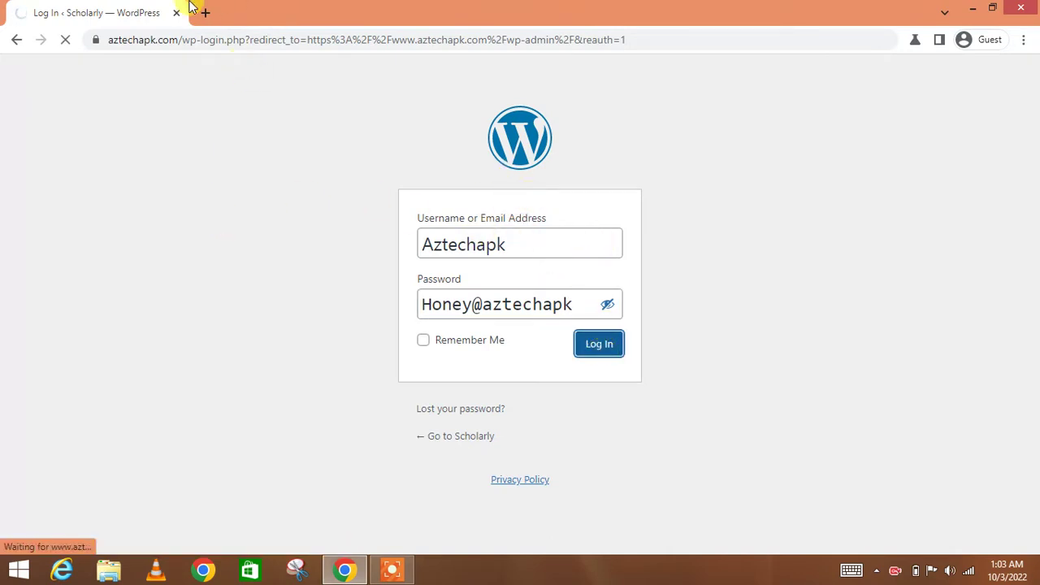
click(204, 13)
Open the live Scholarly site in a new tab via the admin bar's Visit Site link
click(130, 10)
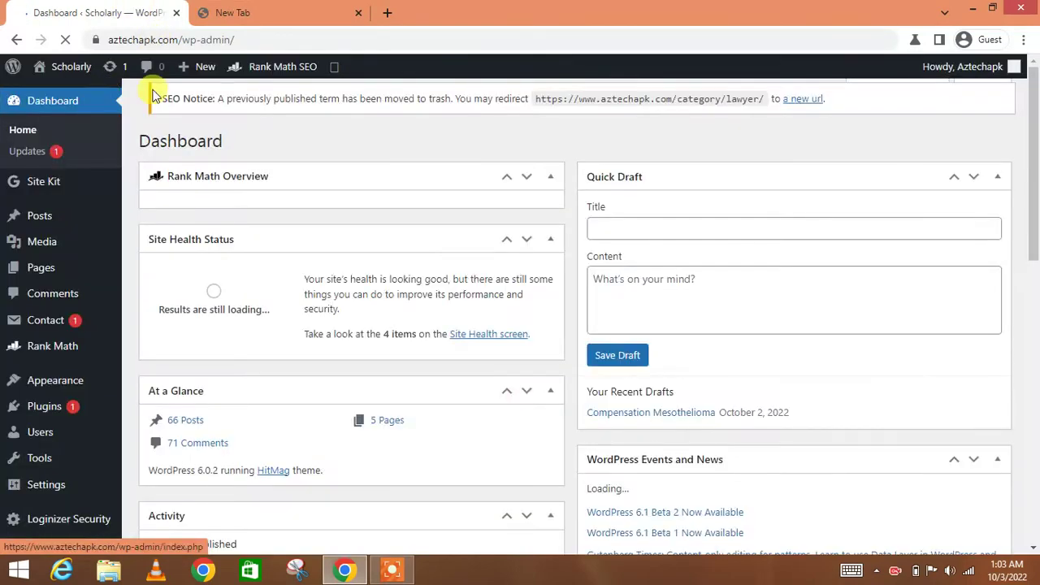
mouse_move(92, 74)
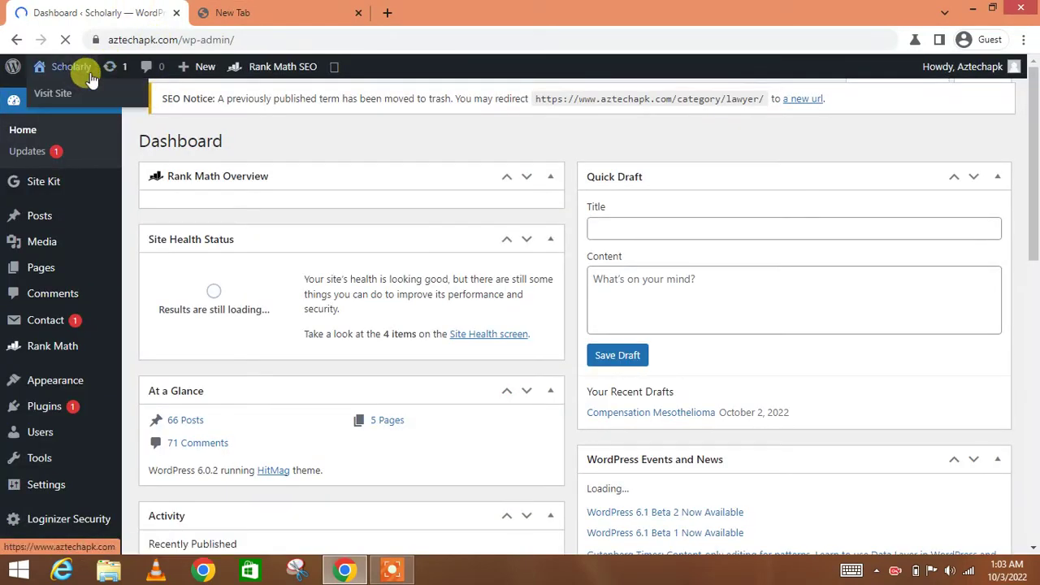
right_click(81, 93)
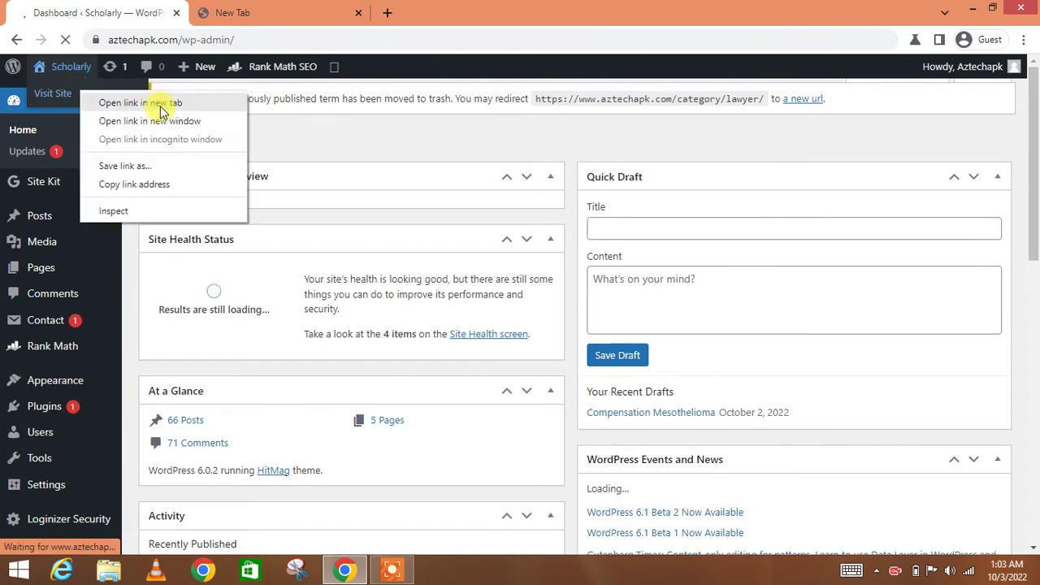
click(160, 104)
Look over the newly opened Scholarly homepage as it loads
click(274, 10)
click(160, 8)
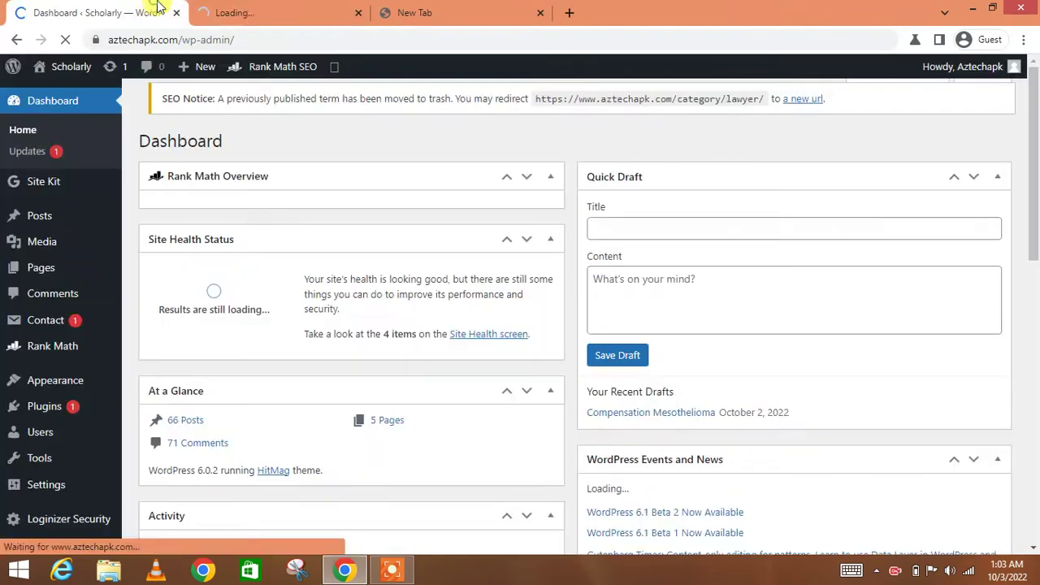
click(267, 9)
click(132, 9)
click(236, 12)
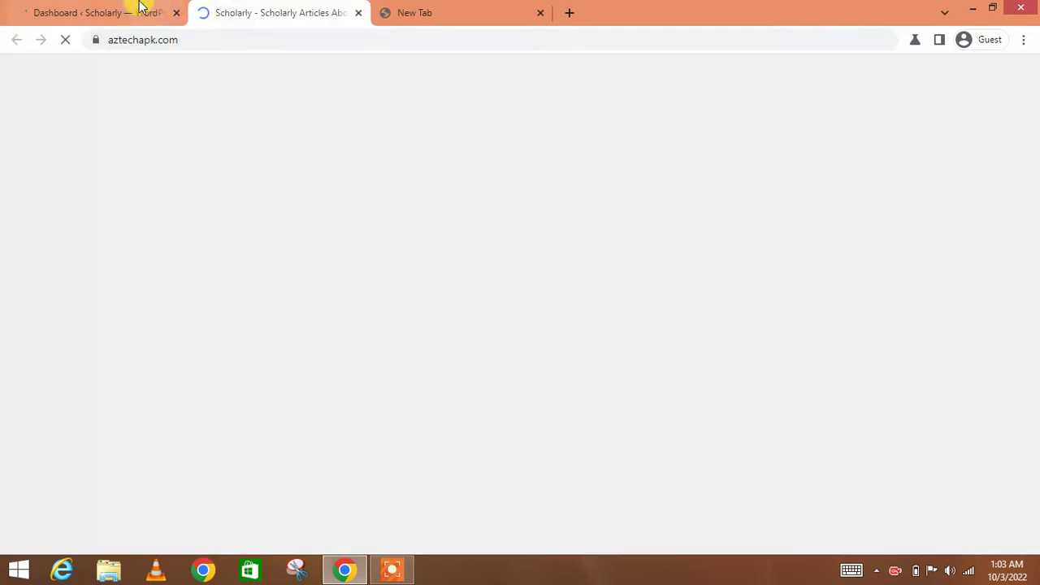
click(140, 8)
click(251, 9)
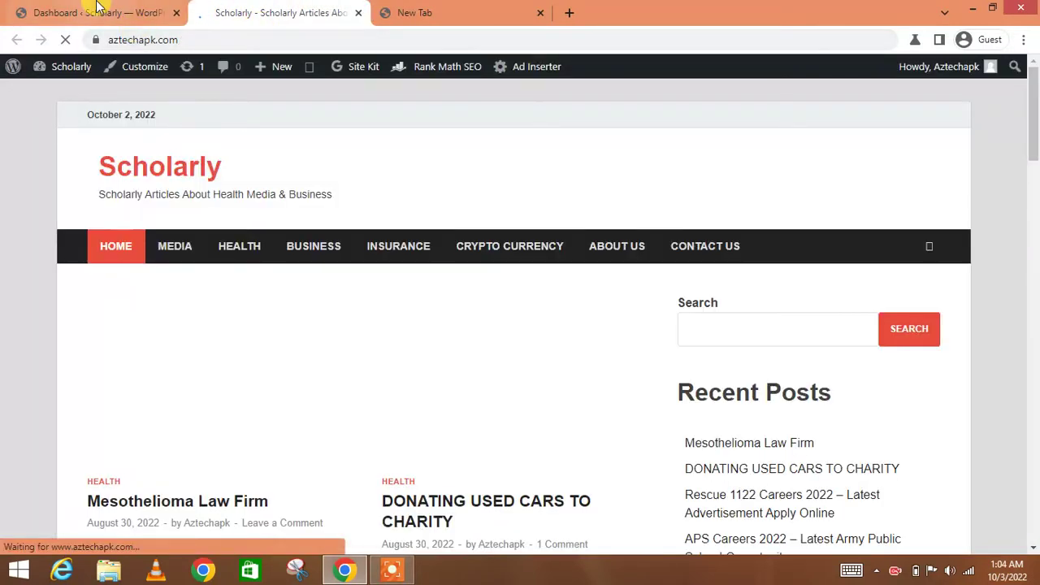
scroll(425, 223, down, 4)
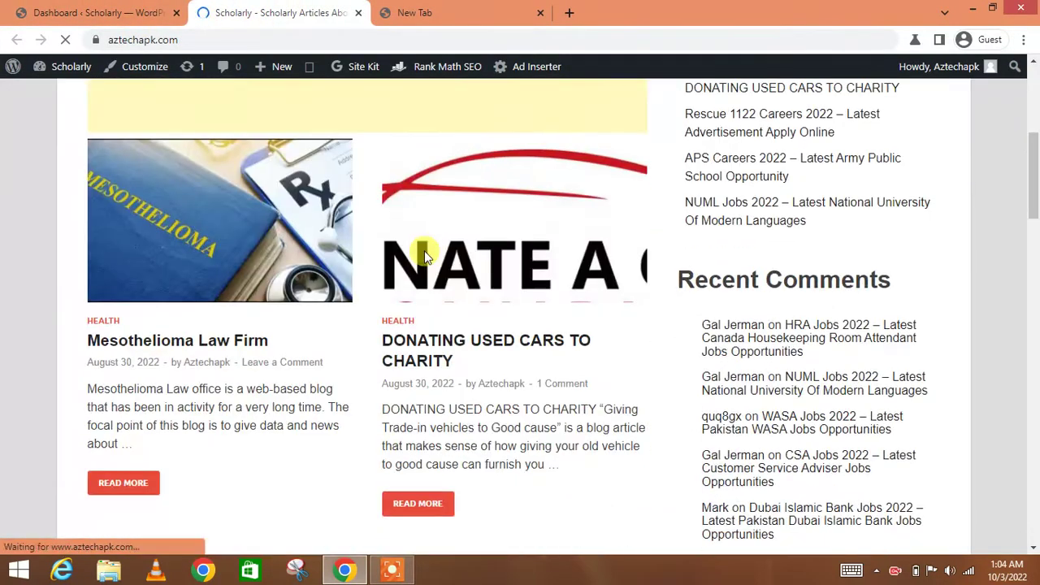
scroll(417, 236, down, 10)
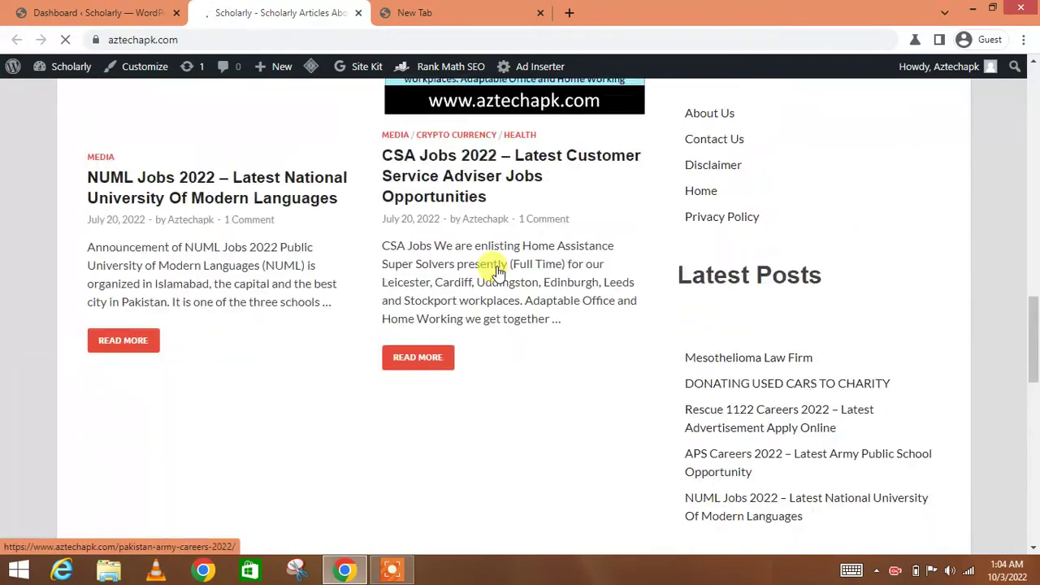
scroll(496, 268, up, 10)
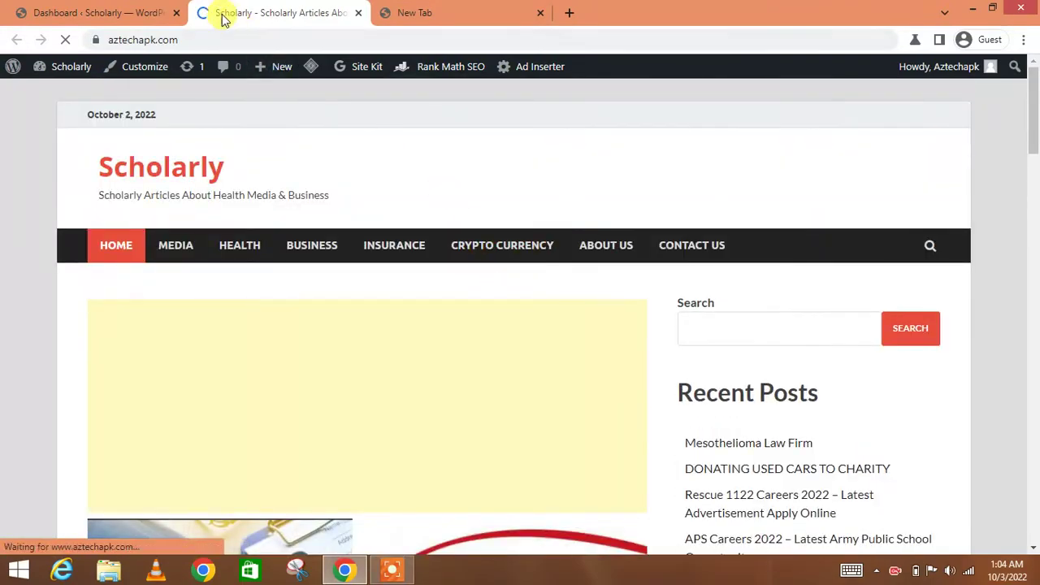
Return to the WordPress Dashboard tab and scroll through it
click(153, 11)
scroll(349, 406, down, 4)
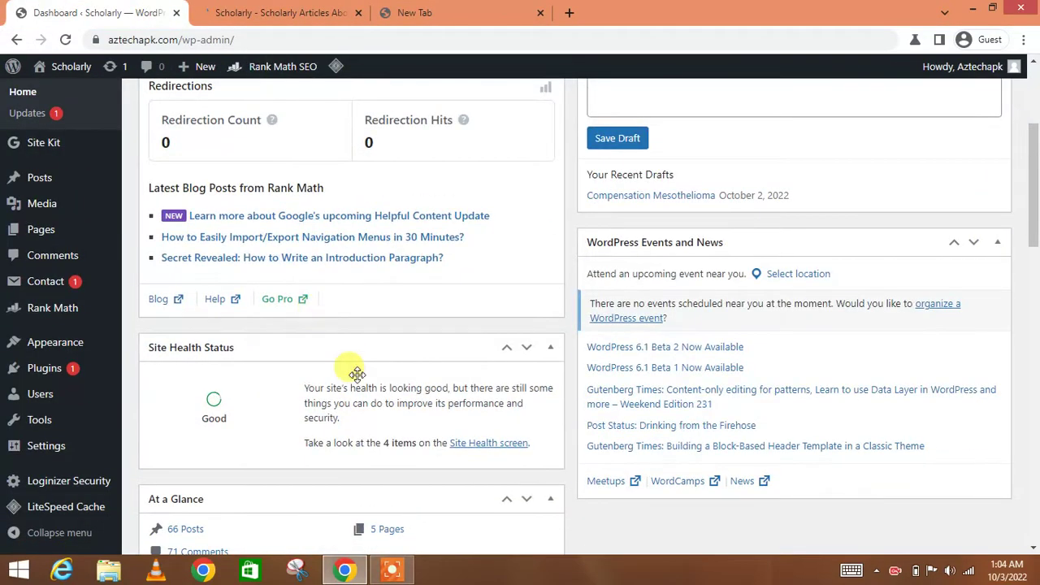
scroll(358, 374, up, 3)
mouse_move(46, 218)
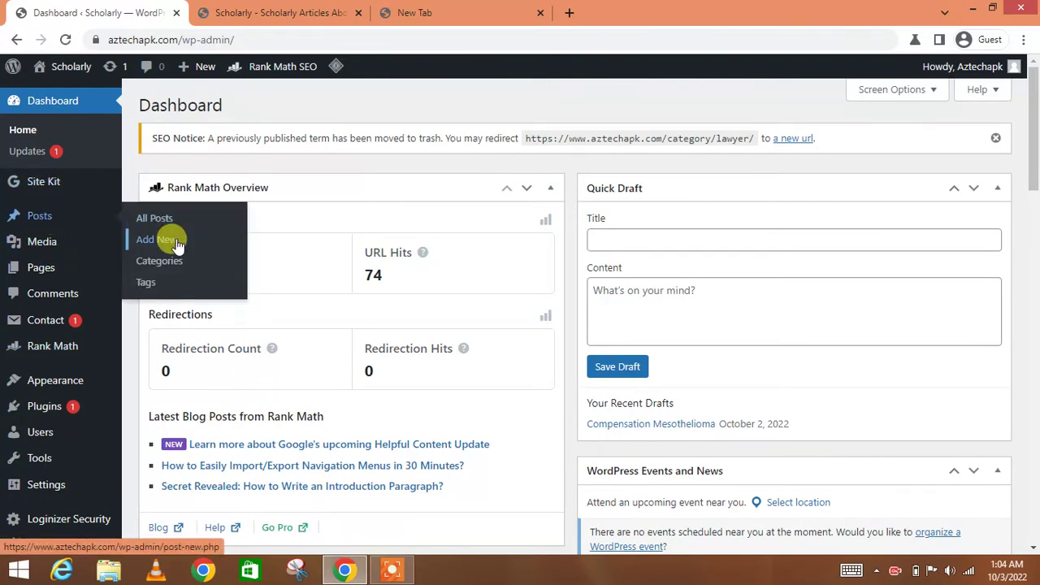
Start a new post, browsing the Scholarly homepage while the editor loads
click(156, 240)
click(244, 12)
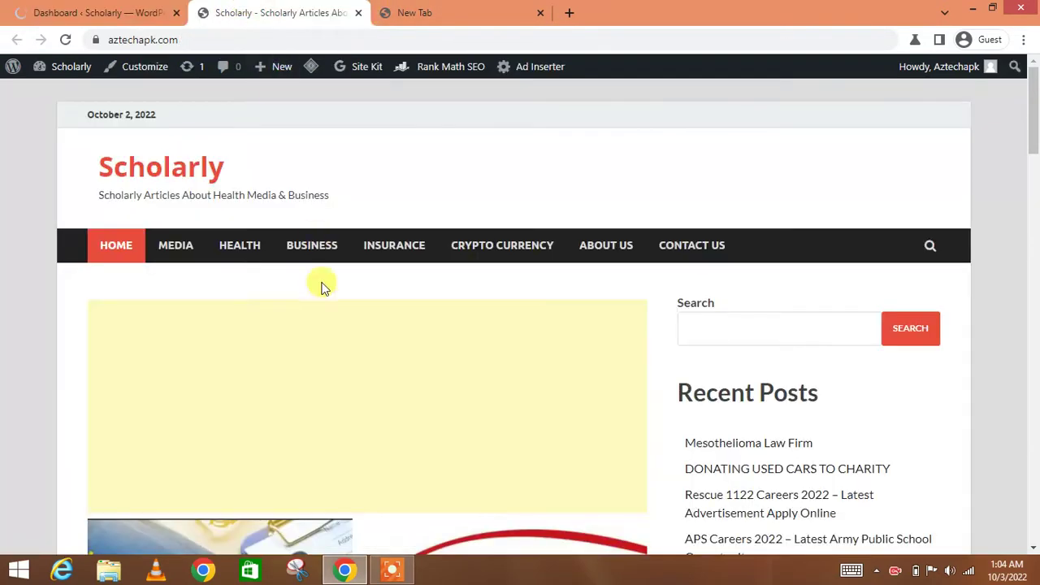
scroll(323, 286, down, 20)
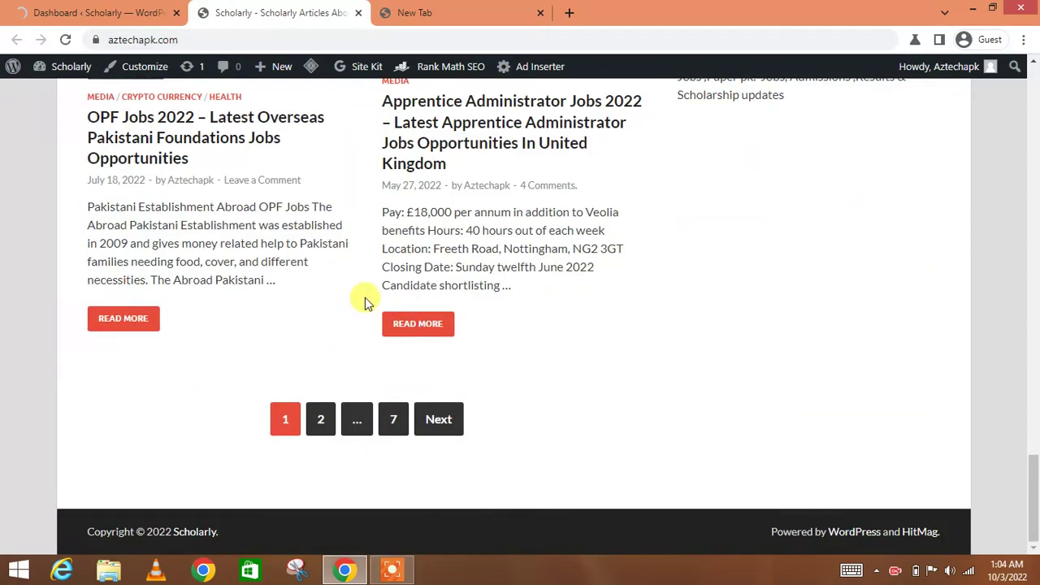
scroll(369, 286, up, 20)
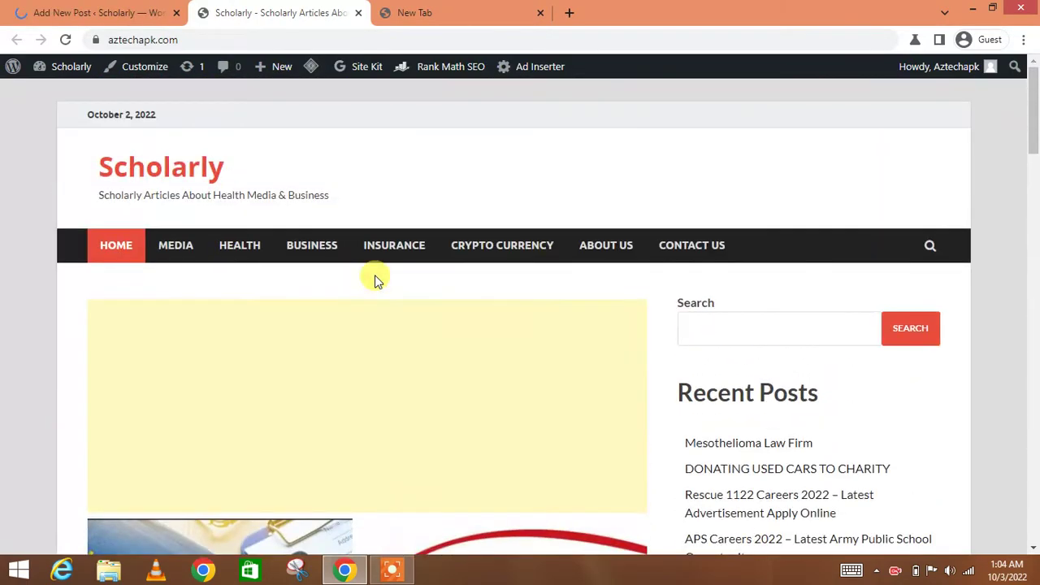
click(105, 11)
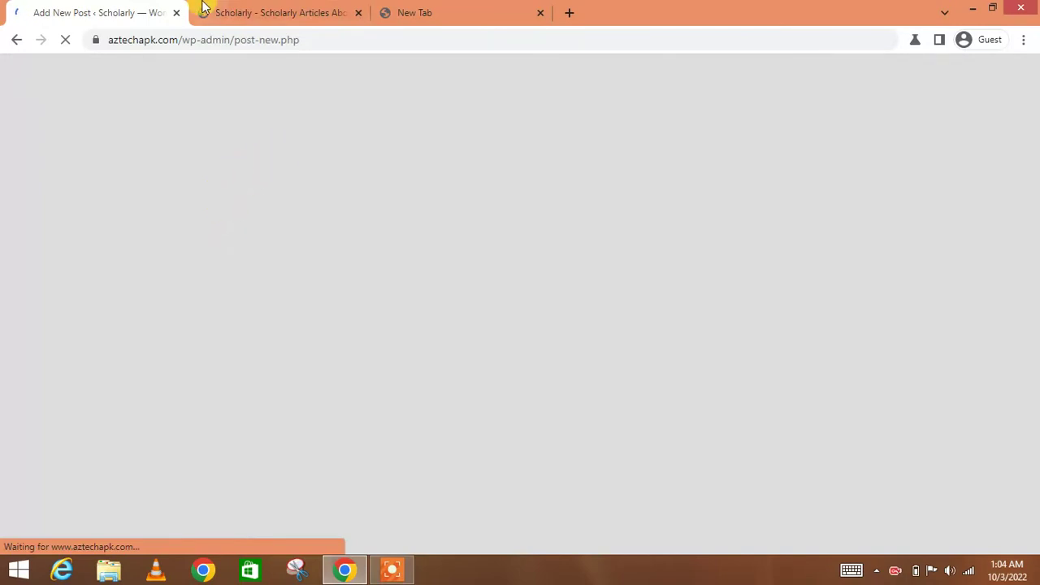
click(248, 12)
scroll(332, 325, down, 17)
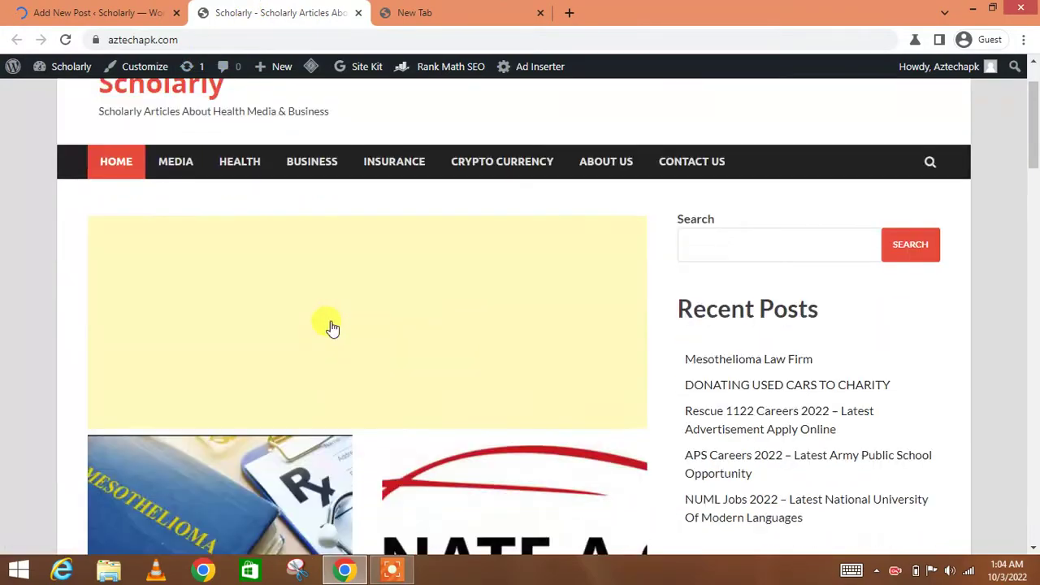
scroll(351, 249, down, 5)
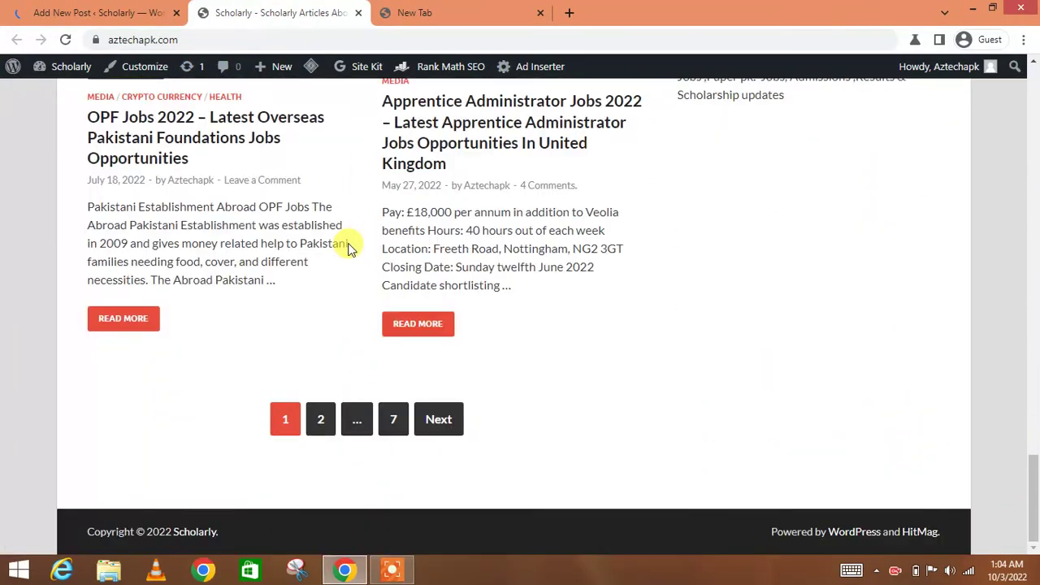
scroll(352, 236, up, 20)
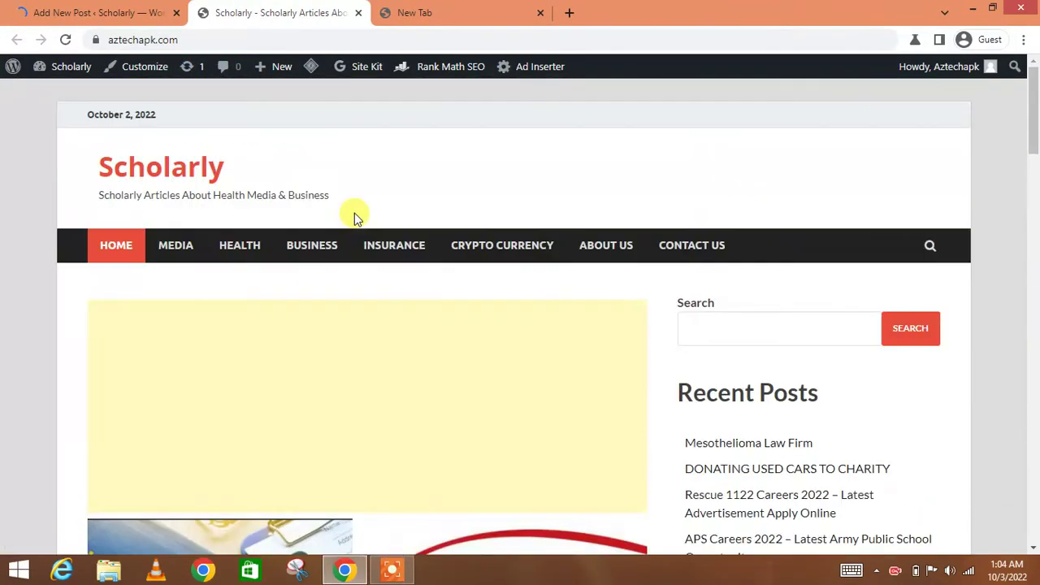
Dismiss the block editor welcome tour and place the cursor in the post title
click(112, 10)
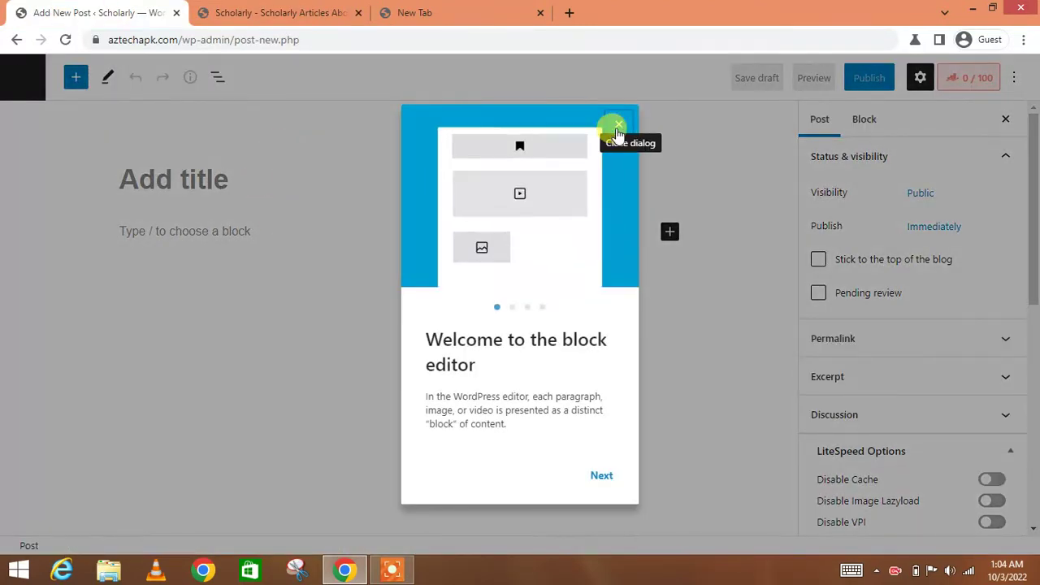
click(615, 127)
click(221, 180)
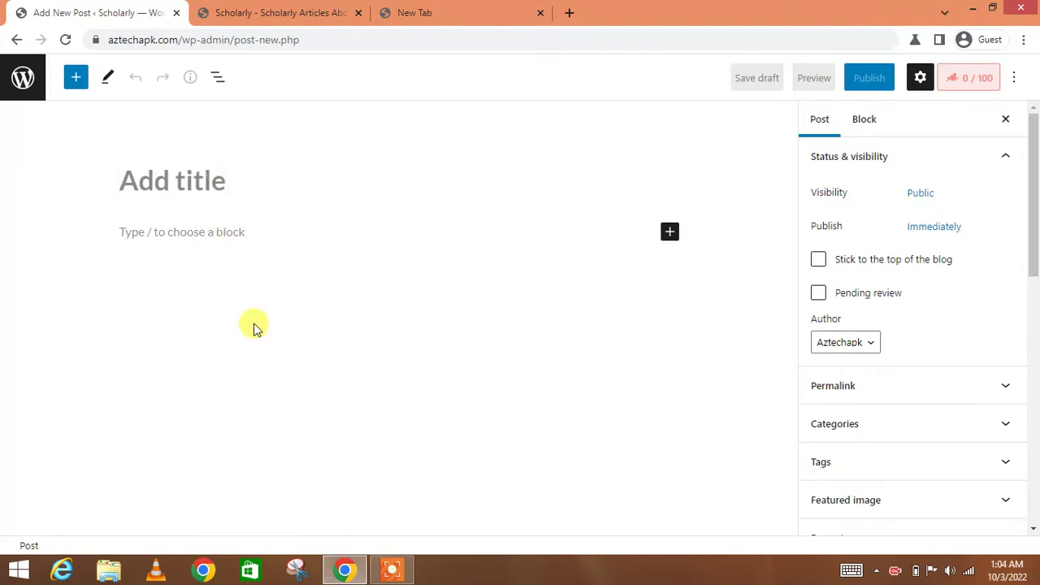
click(437, 20)
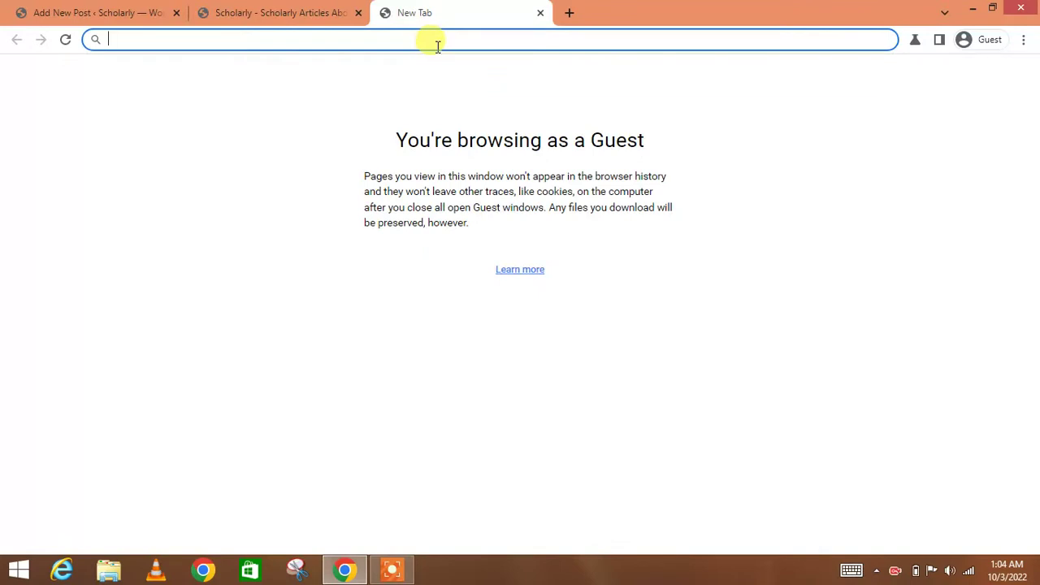
Search Google for 'high cpc keyword' and open the alejandrorioja.com high-CPC keywords article
text(high)
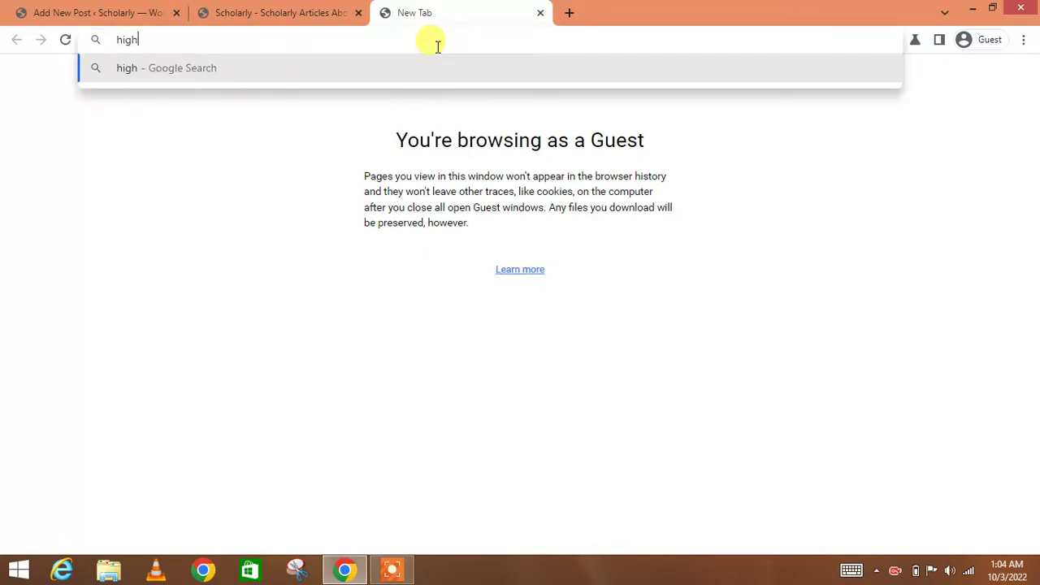
text( cpc )
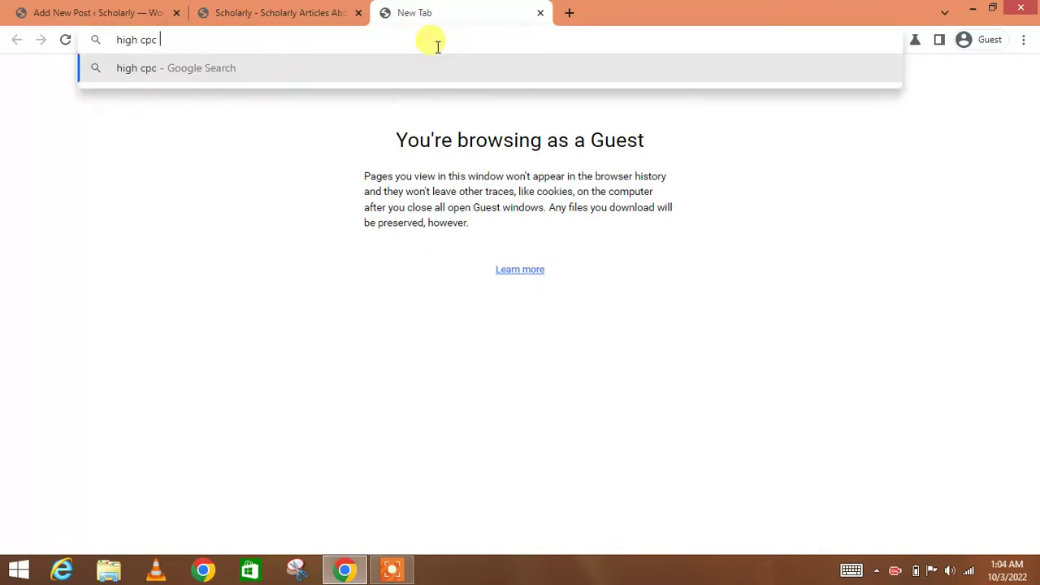
text(keywor)
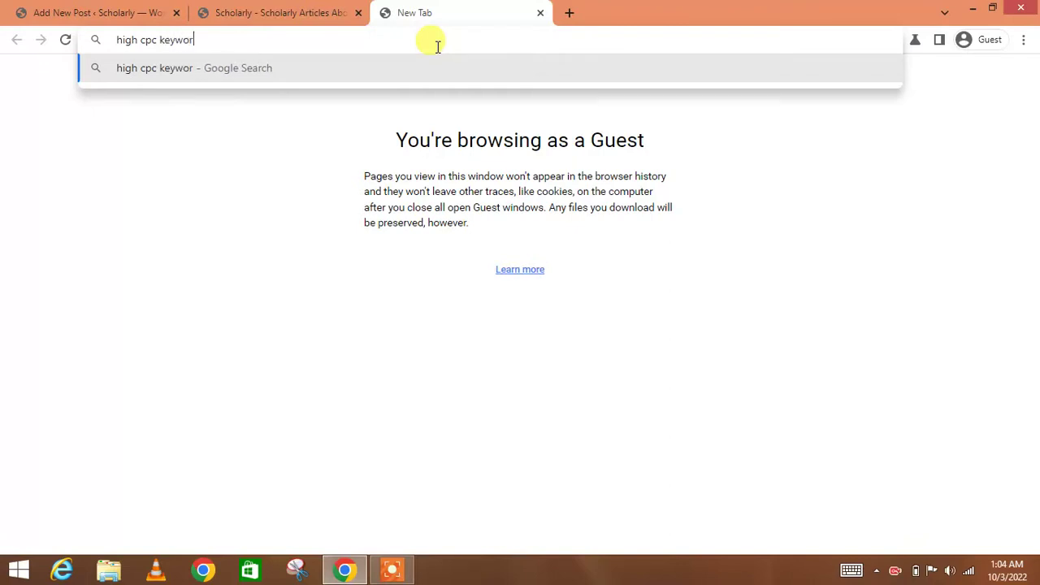
text(d)
key(Return)
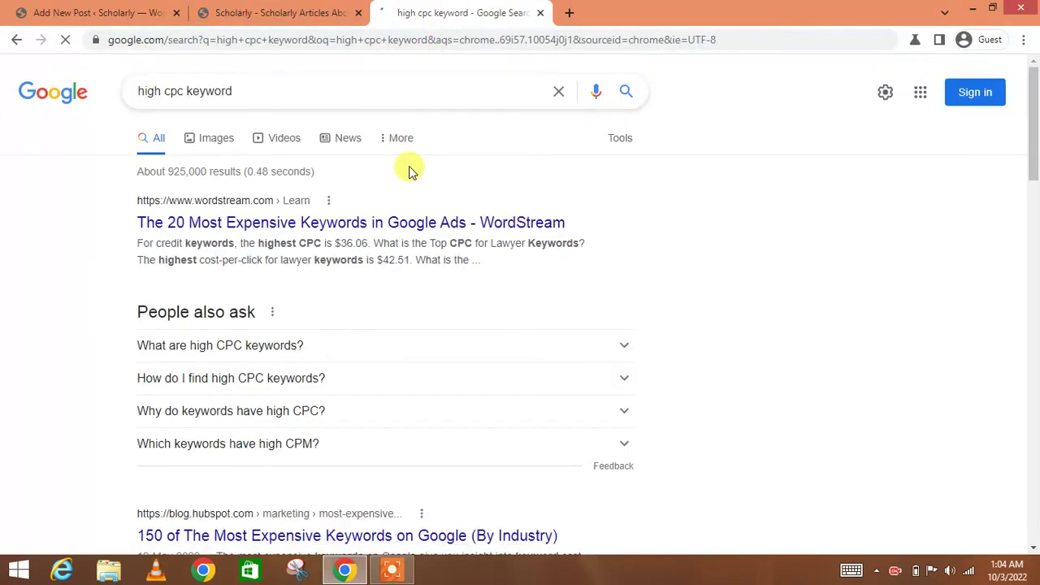
scroll(402, 195, down, 2)
scroll(398, 274, down, 1)
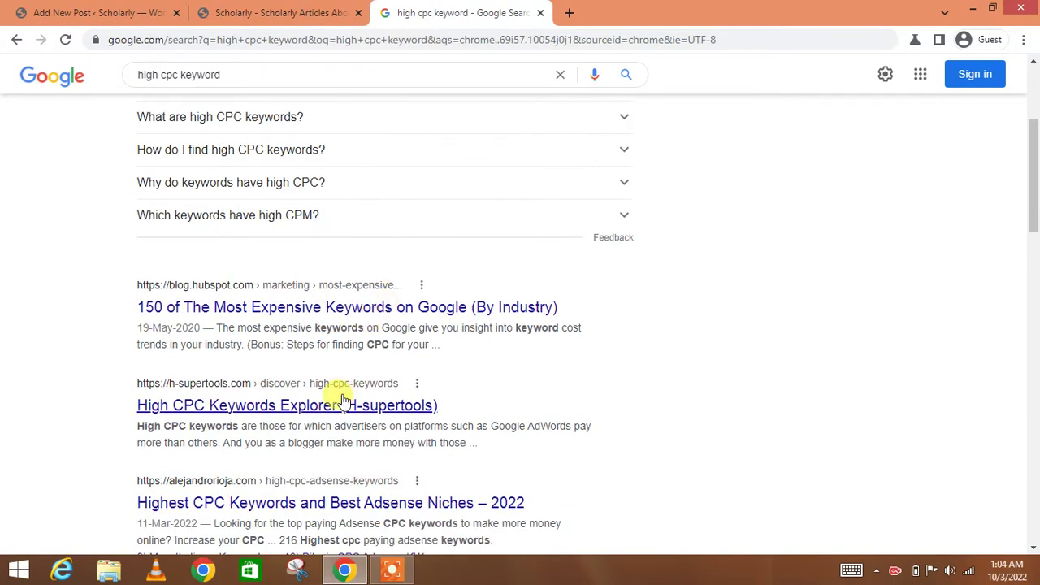
scroll(341, 402, down, 1)
click(311, 424)
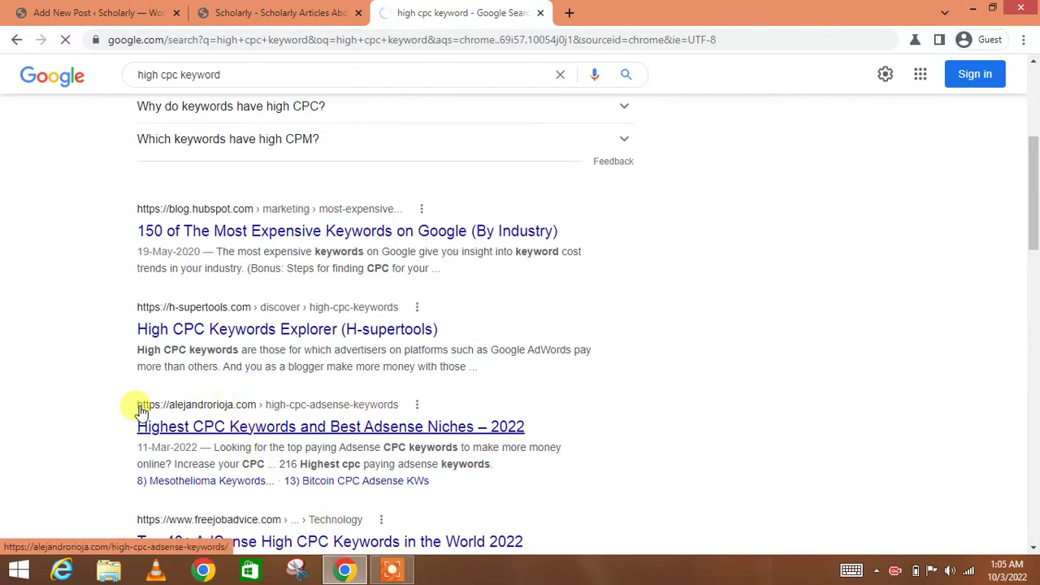
click(170, 404)
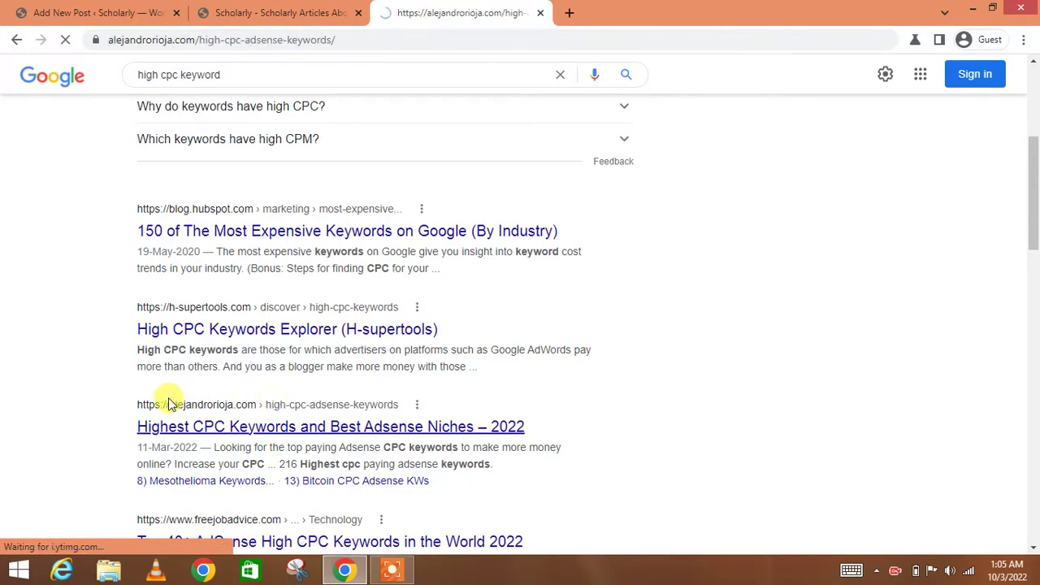
Select and copy 'compensation mesothelioma' from the article's Mesothelioma keyword table
scroll(276, 209, down, 7)
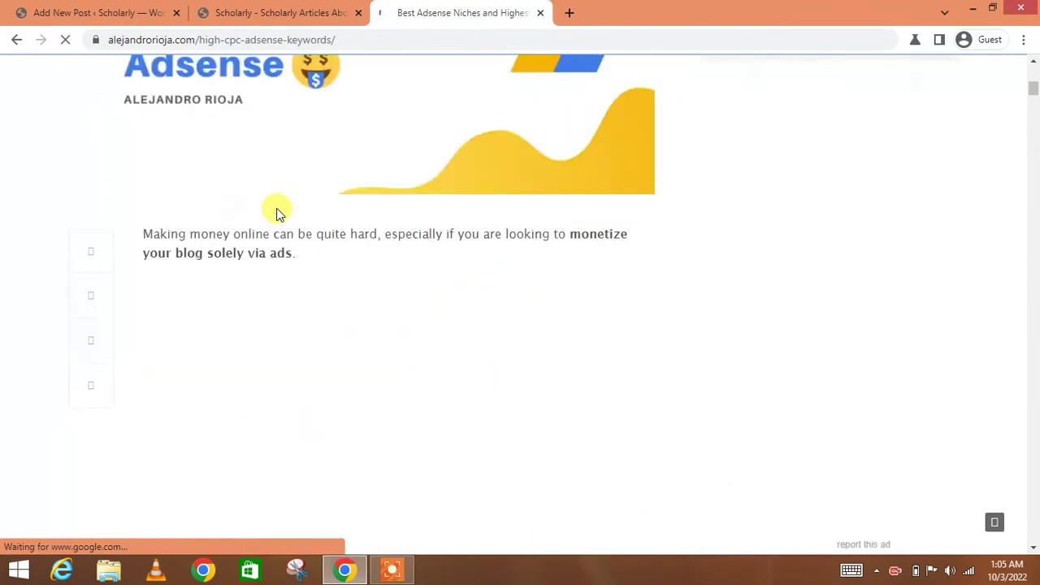
scroll(276, 213, down, 20)
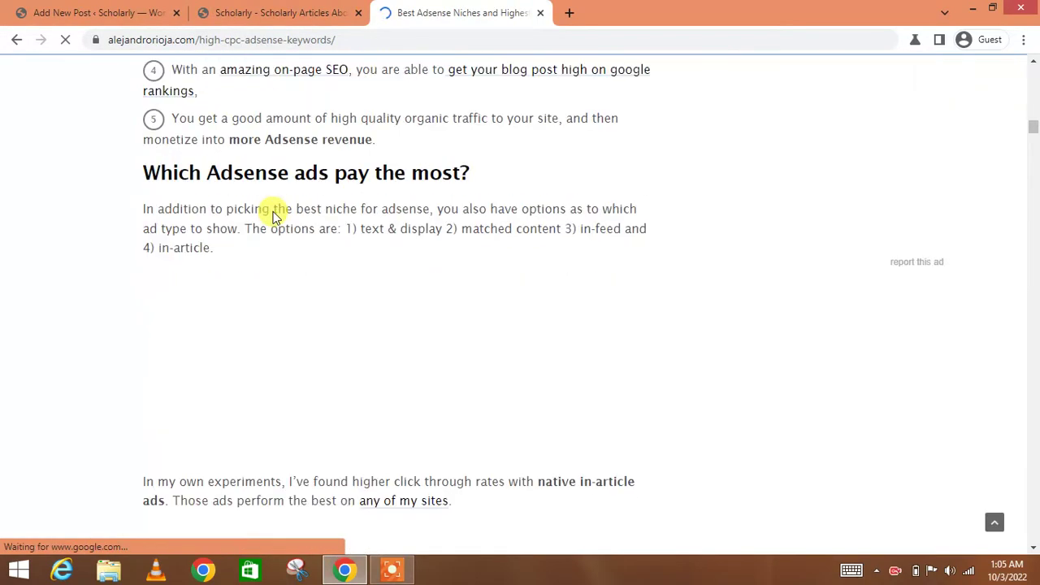
scroll(275, 215, down, 13)
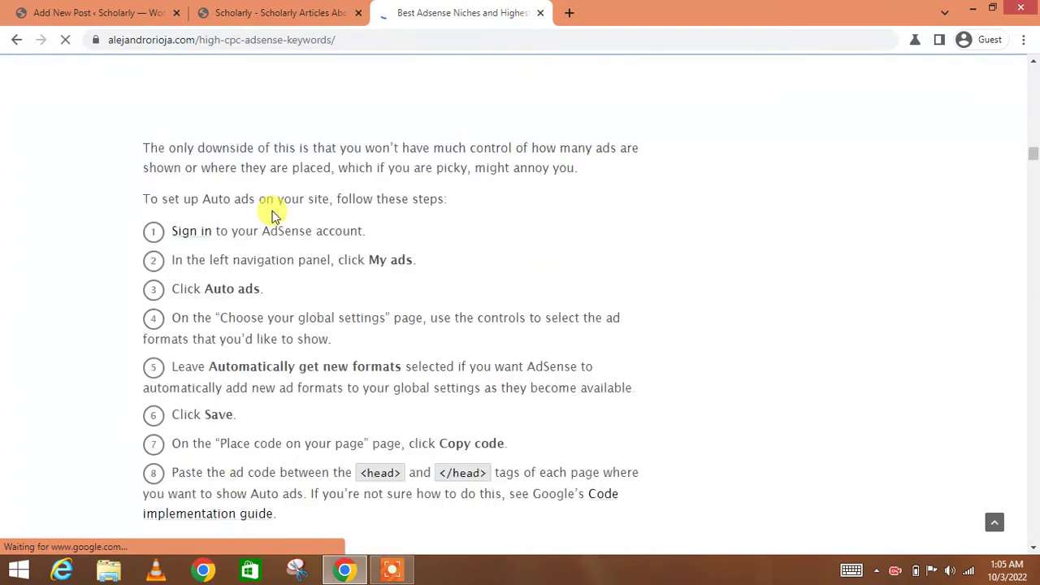
scroll(274, 215, down, 15)
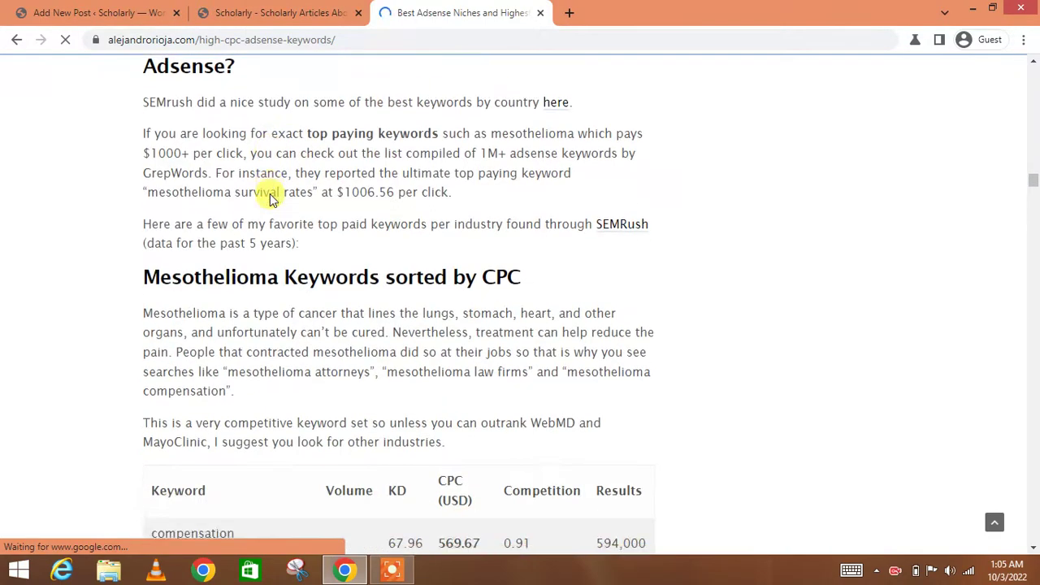
scroll(273, 197, down, 4)
scroll(262, 121, up, 4)
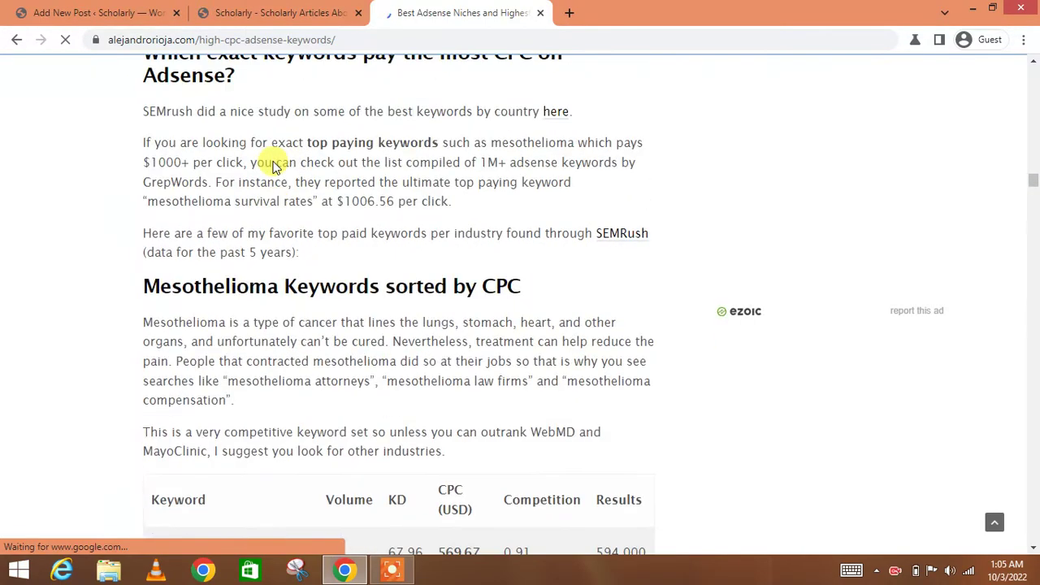
scroll(271, 187, down, 2)
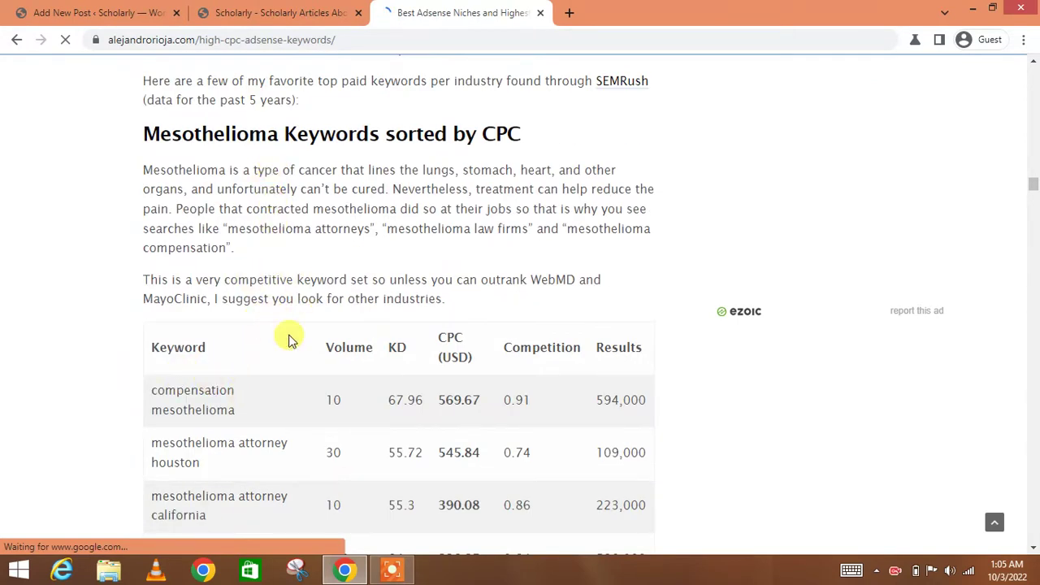
scroll(290, 339, down, 2)
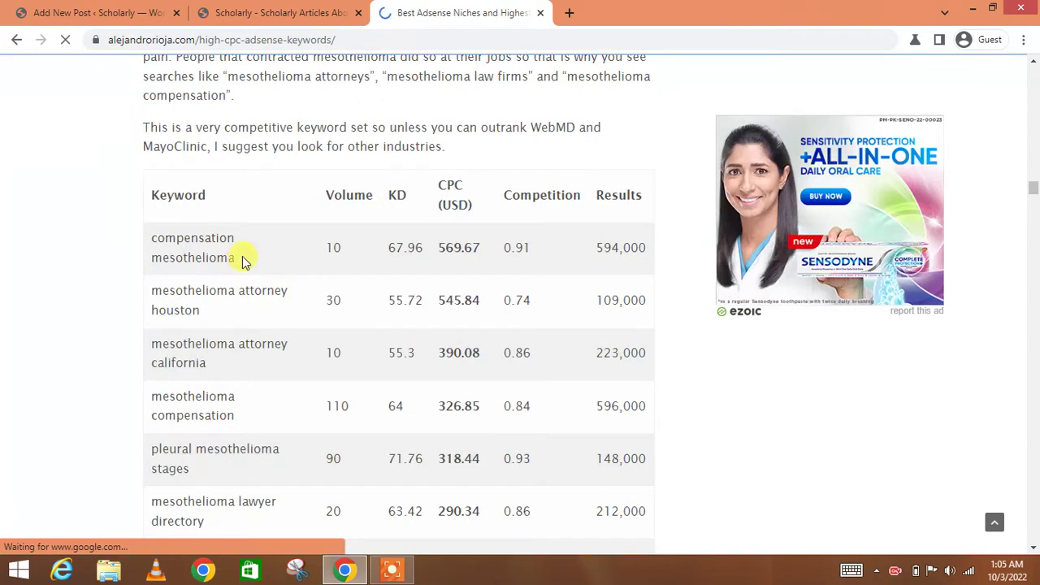
drag(242, 258, 149, 250)
key(ctrl+c)
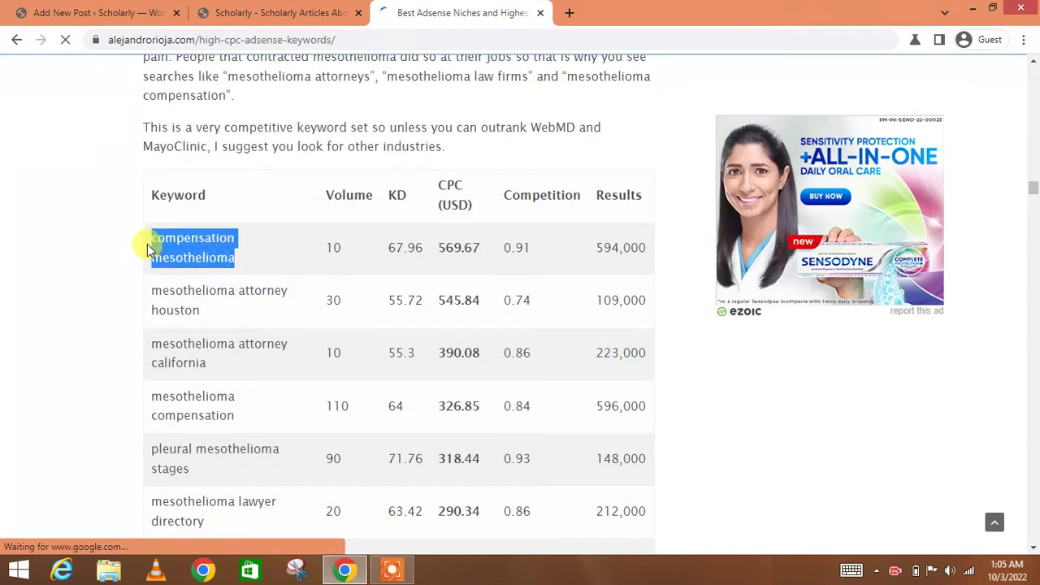
click(568, 12)
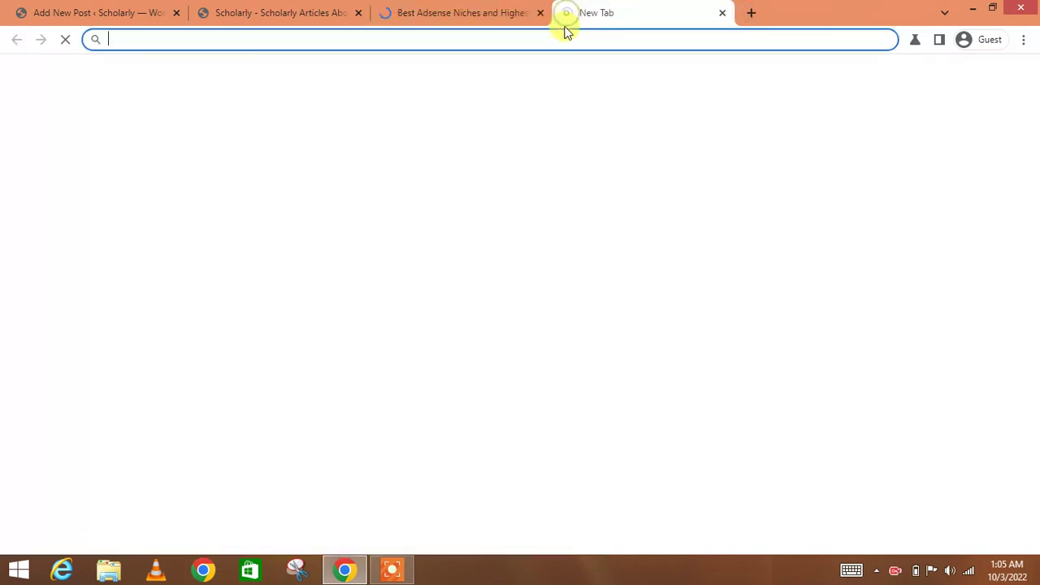
Search for 'compensation mesothelioma' and open the mesothelioma.net victims' compensation article in a new tab
key(ctrl+v)
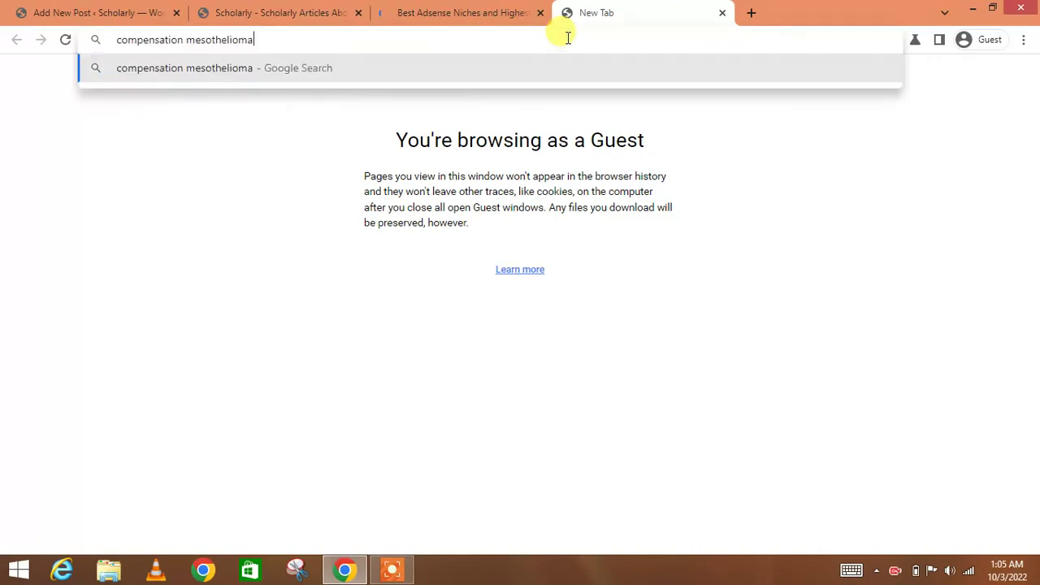
key(Return)
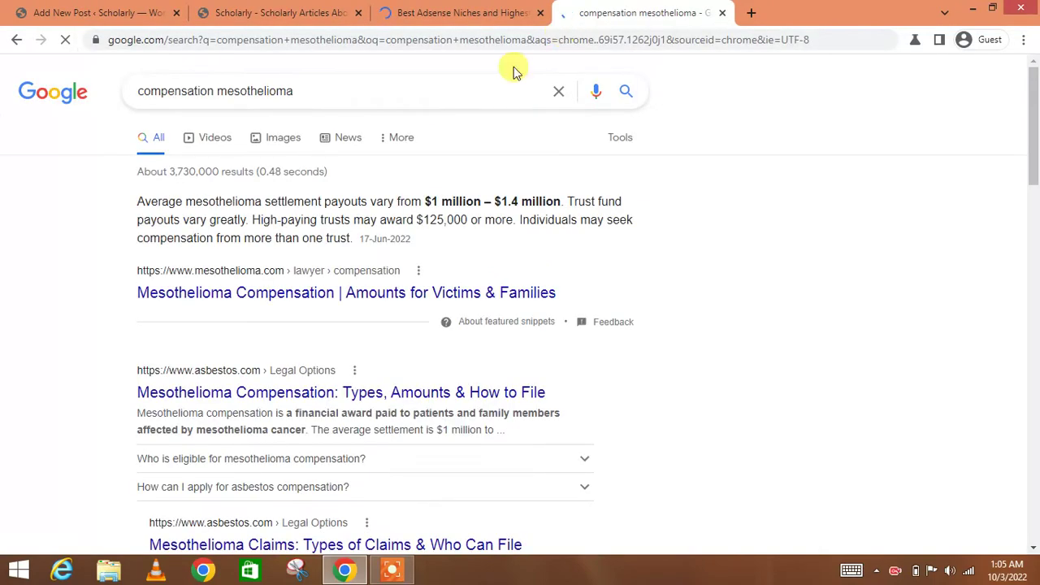
scroll(342, 300, down, 2)
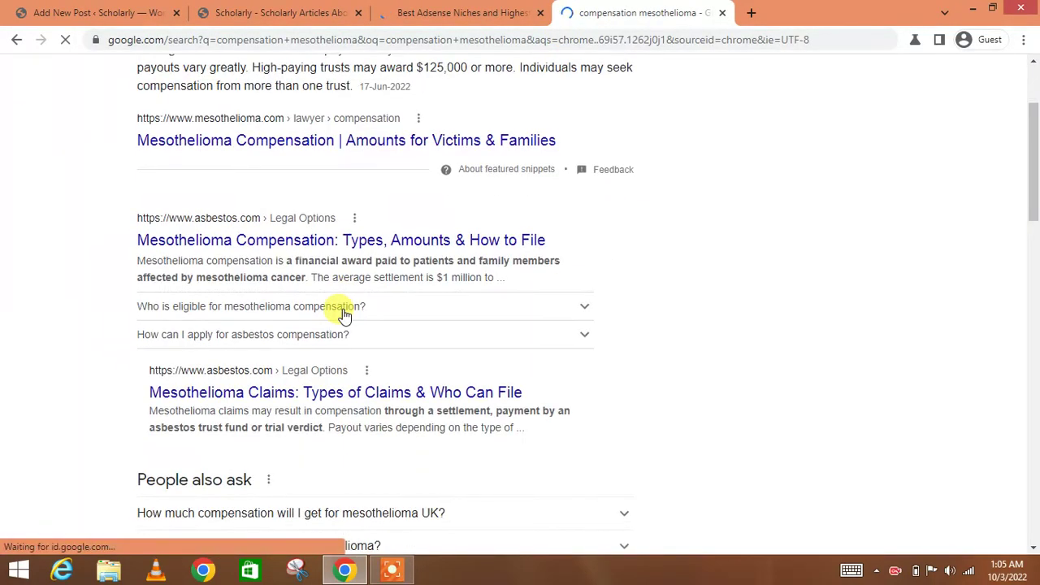
scroll(345, 315, down, 5)
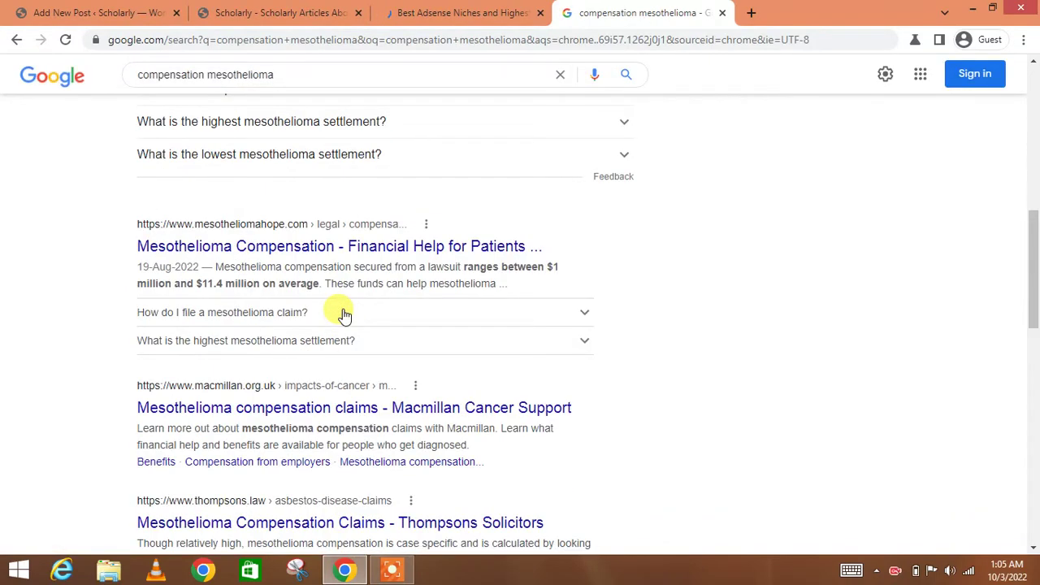
scroll(344, 315, down, 4)
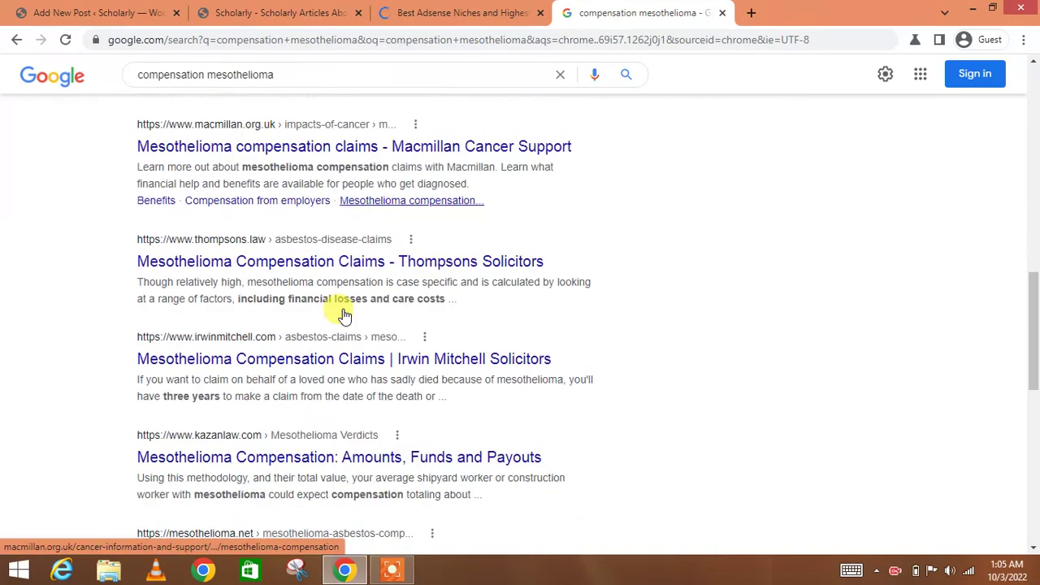
scroll(344, 316, down, 3)
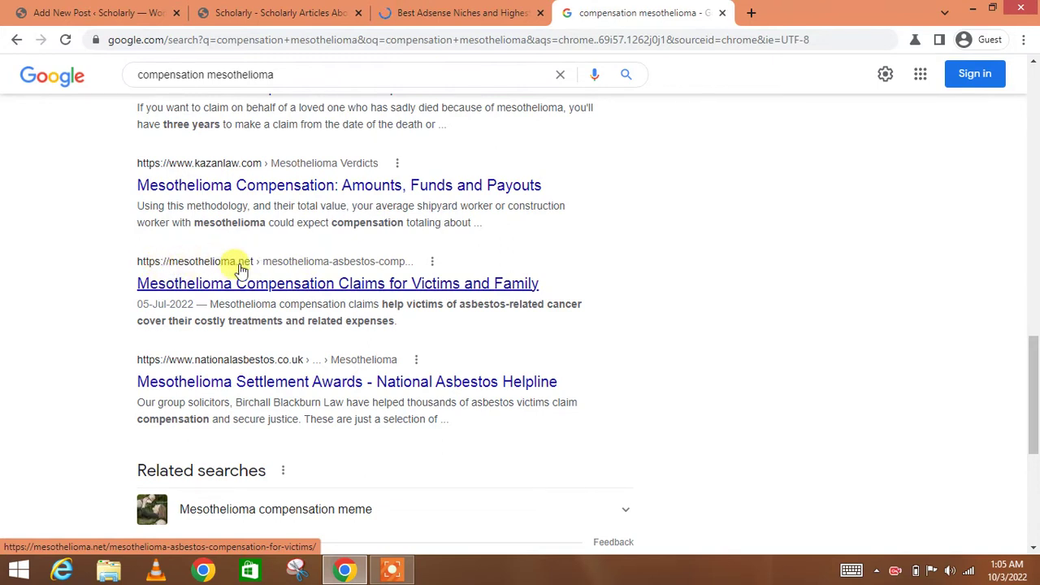
right_click(294, 286)
click(371, 297)
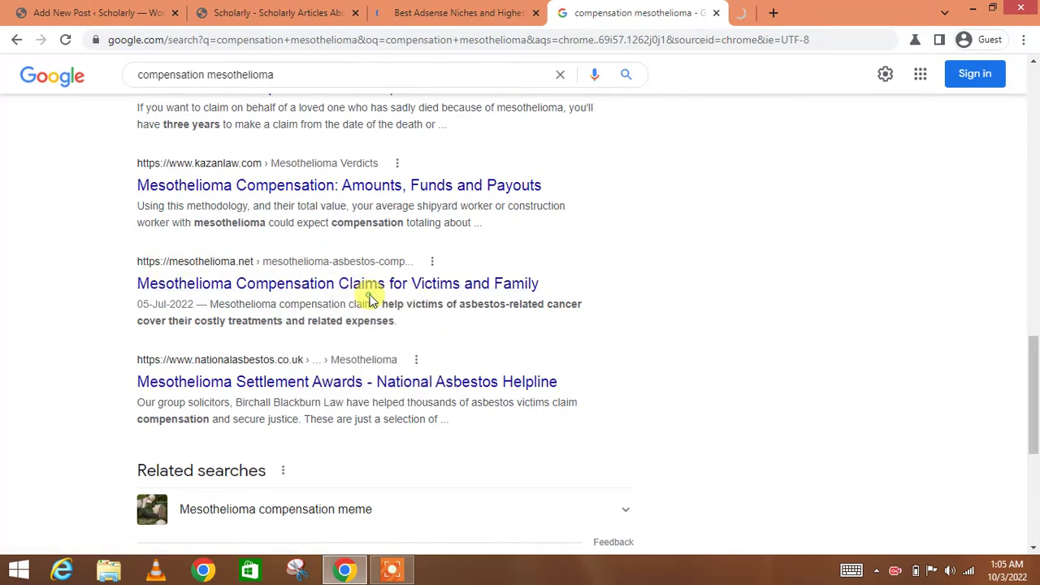
click(739, 8)
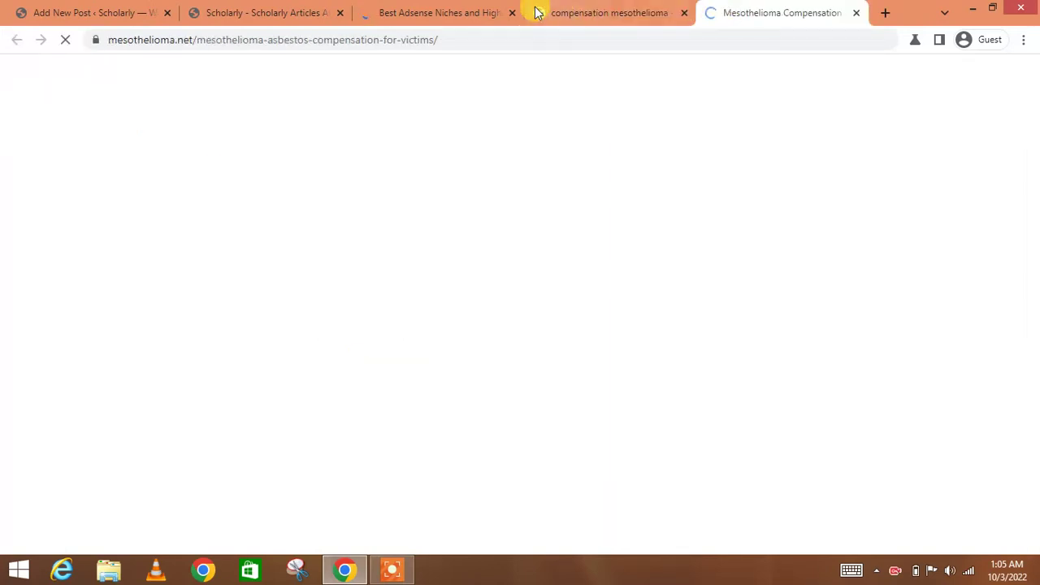
Scroll through the mesothelioma.net compensation article to locate its body text
click(448, 8)
click(782, 8)
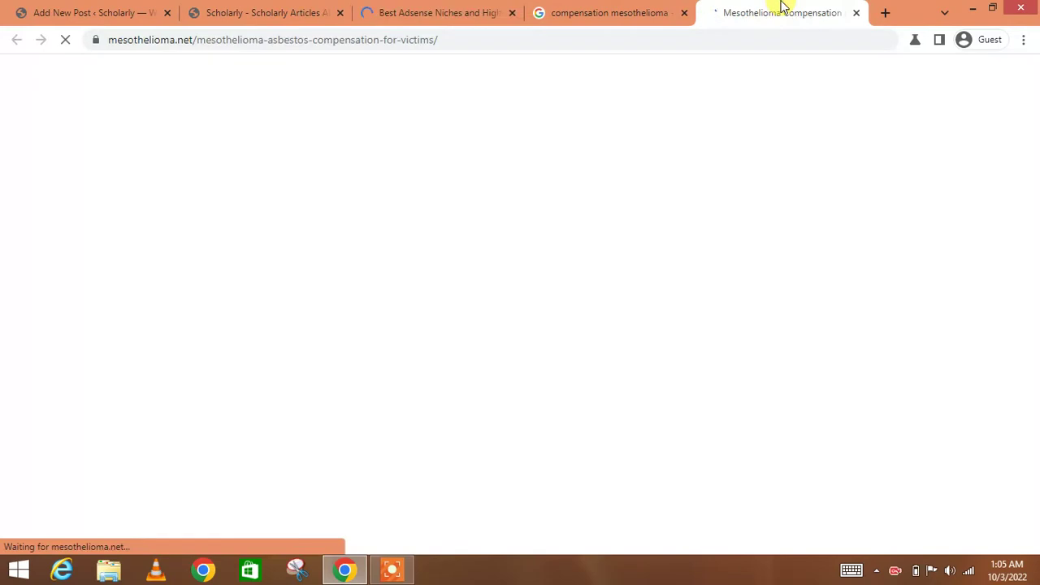
scroll(662, 135, down, 3)
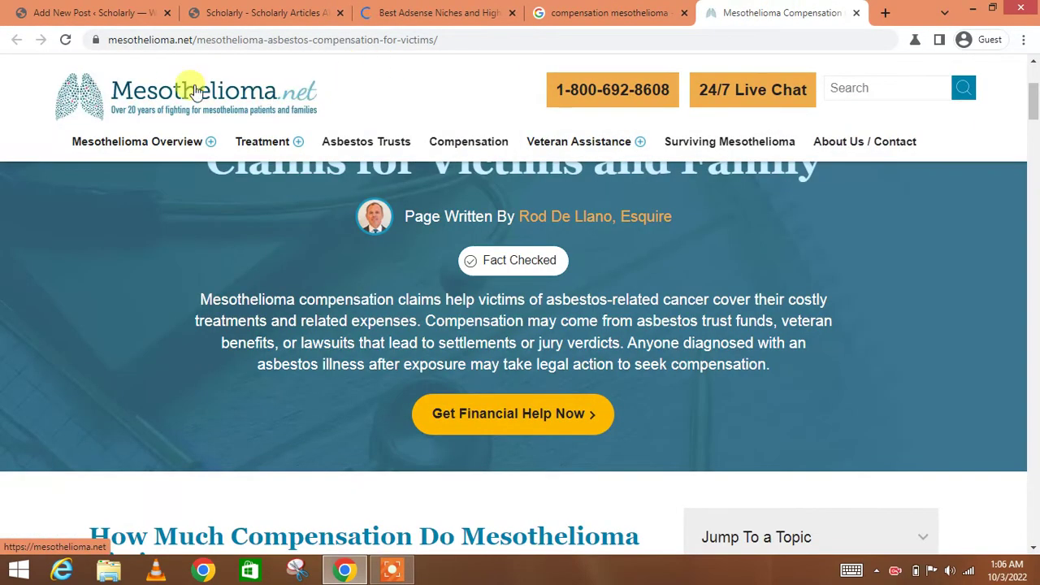
scroll(496, 163, down, 5)
scroll(497, 195, up, 1)
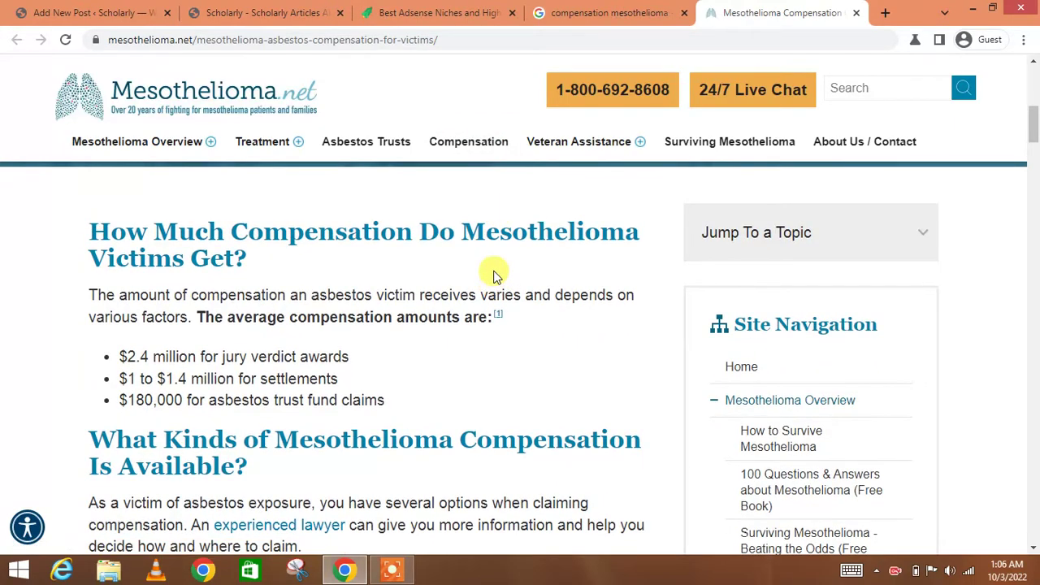
scroll(496, 280, down, 13)
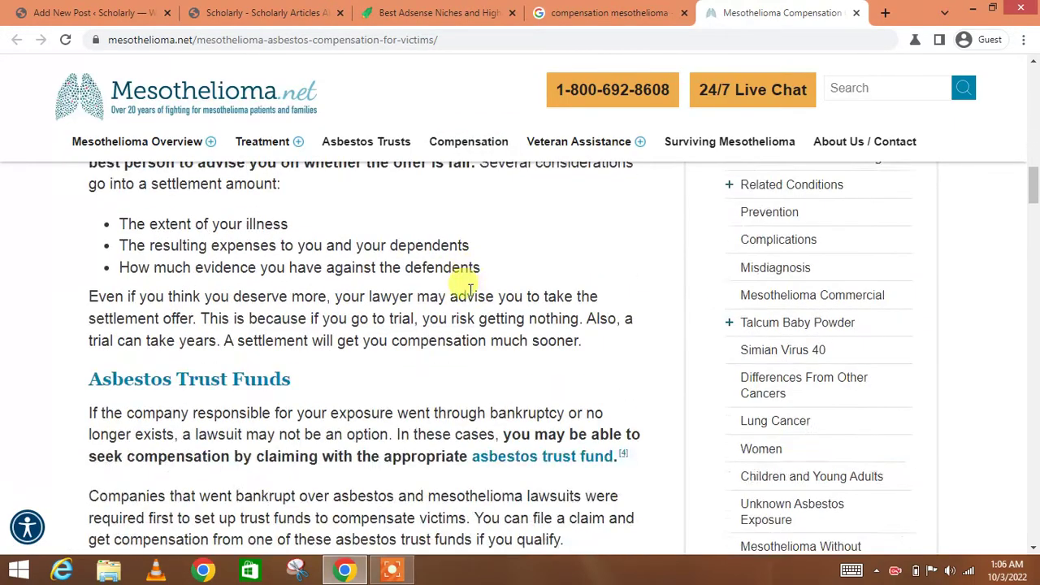
scroll(470, 290, down, 9)
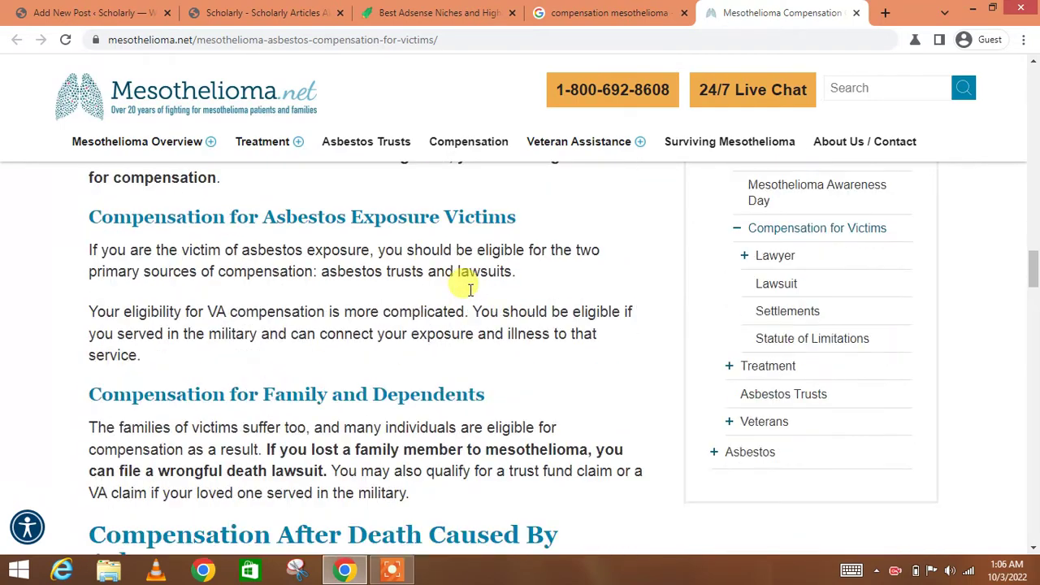
scroll(470, 294, down, 6)
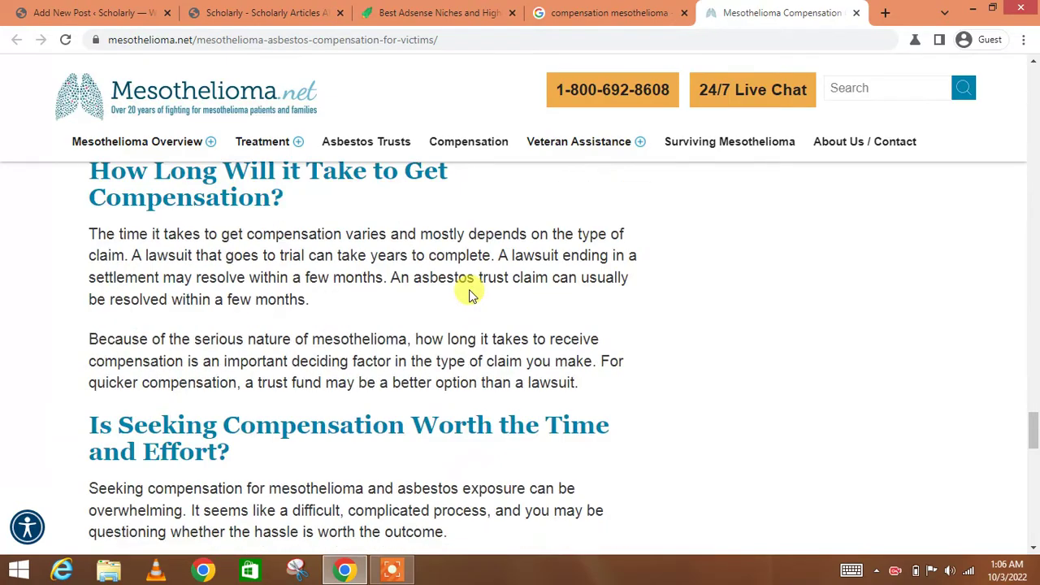
scroll(466, 288, down, 4)
Select the article text from the 'How Much Compensation' heading down to 'you deserve.'
scroll(464, 286, up, 8)
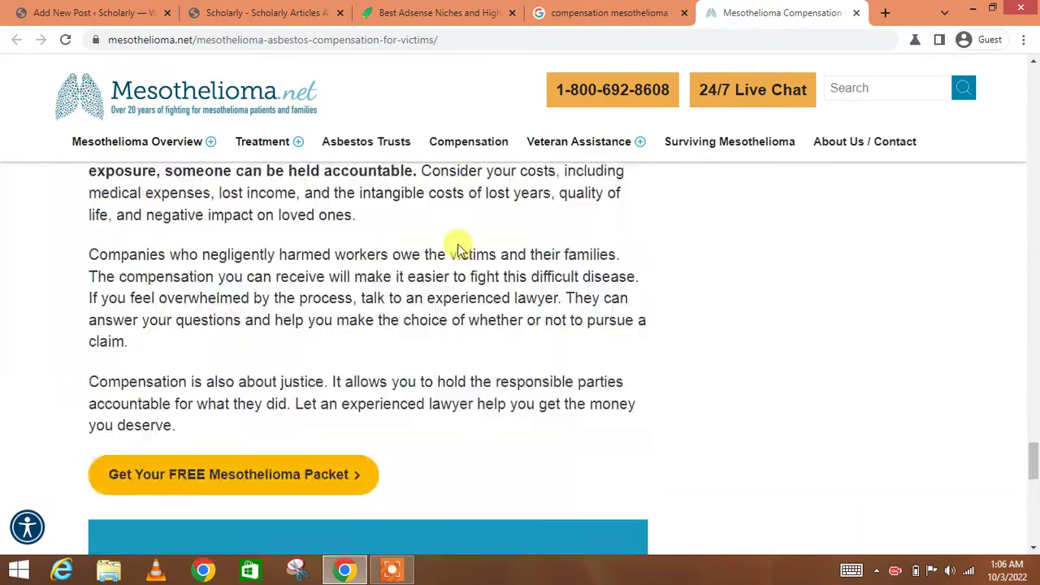
scroll(455, 238, up, 20)
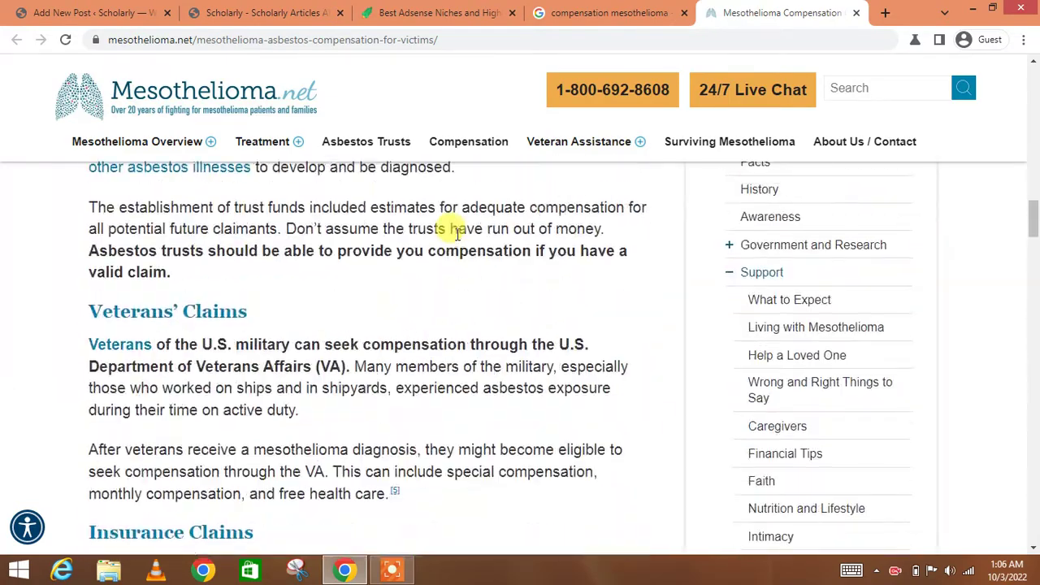
scroll(453, 238, up, 3)
scroll(447, 244, down, 5)
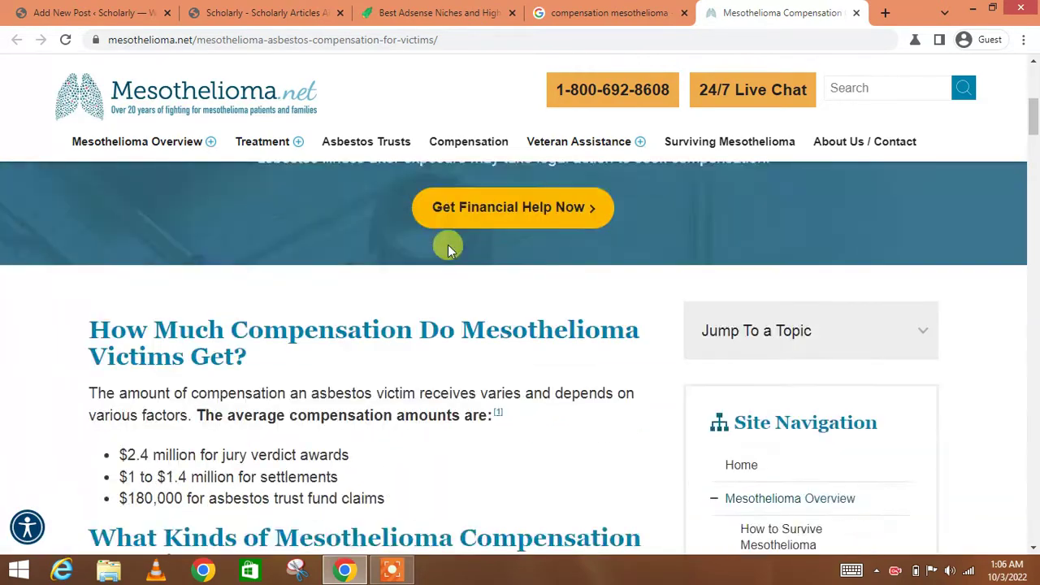
scroll(227, 244, up, 3)
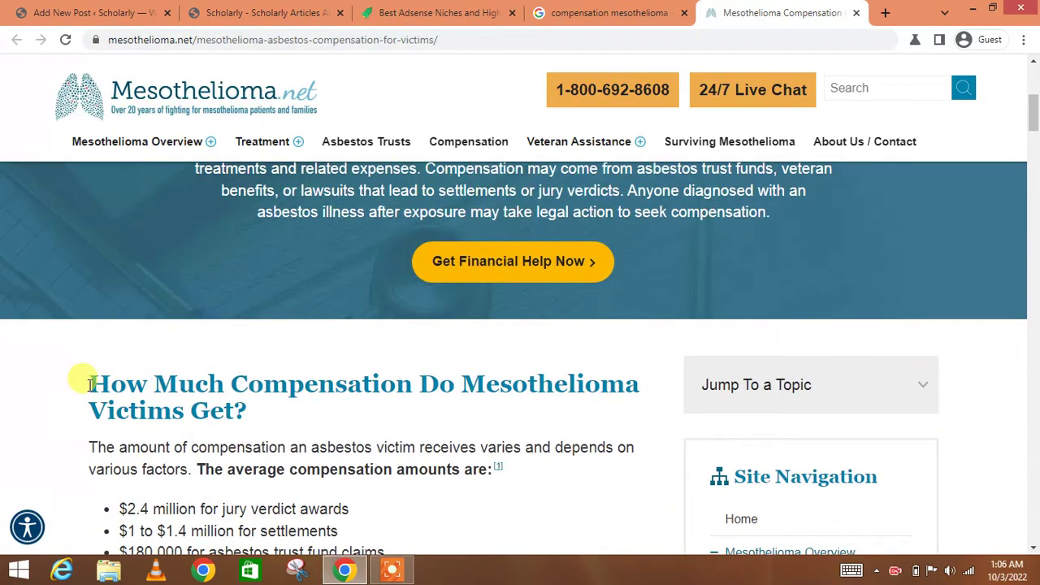
drag(200, 417, 468, 374)
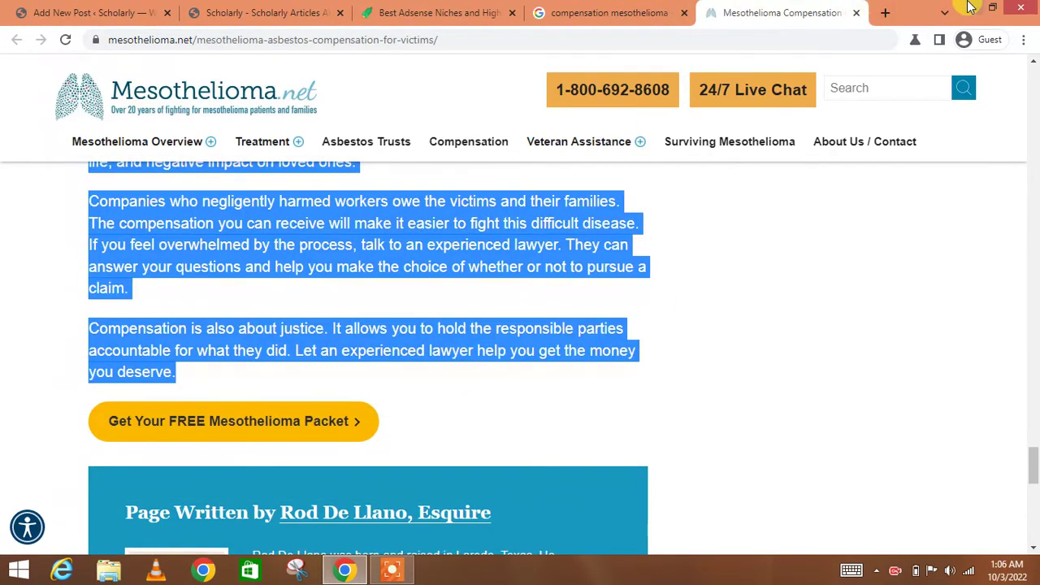
click(970, 7)
Create 'New Microsoft Office Word Document (6)' on the desktop and open it in Word
right_click(758, 201)
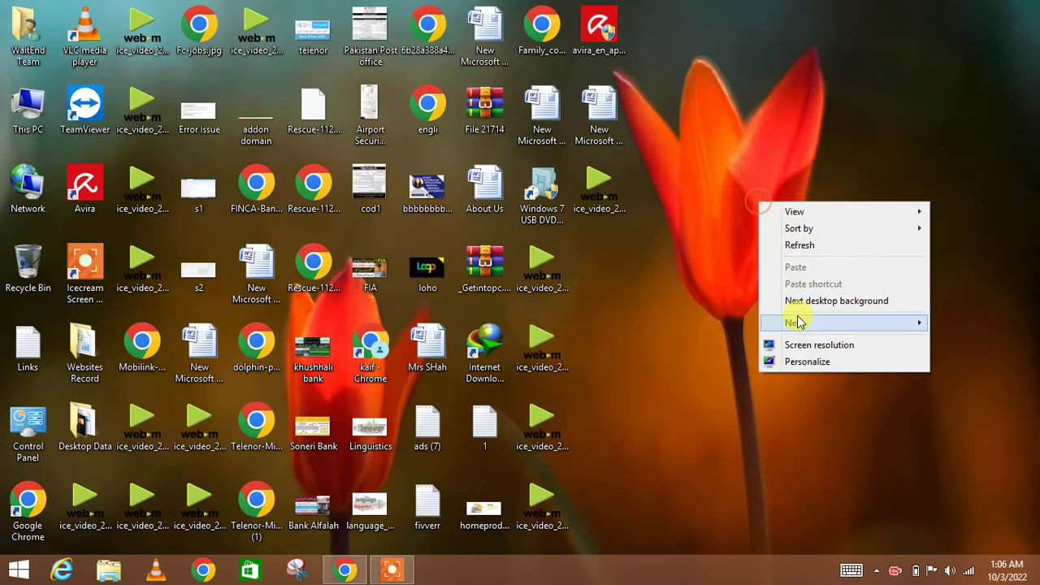
mouse_move(802, 325)
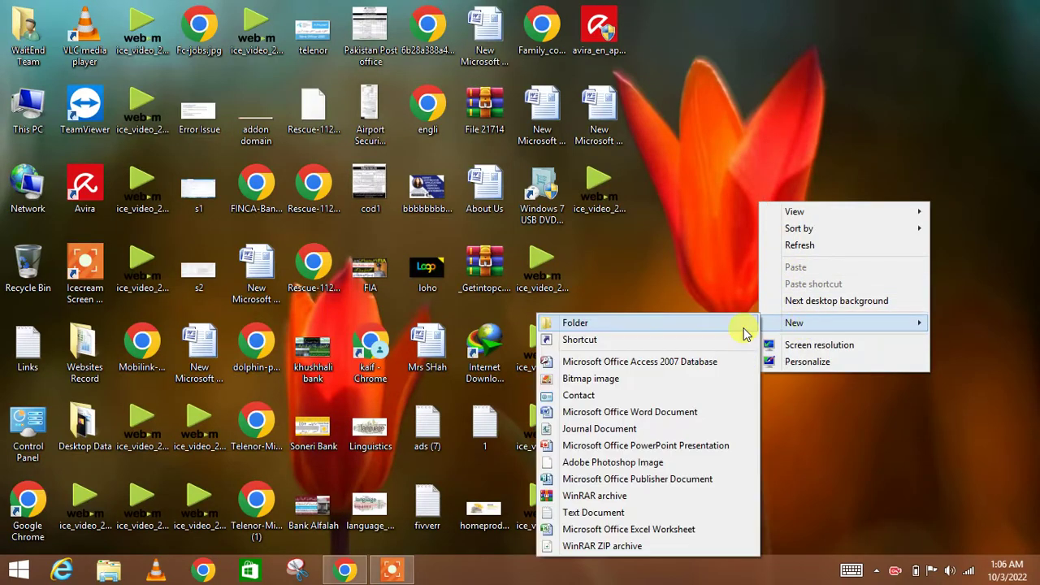
click(712, 412)
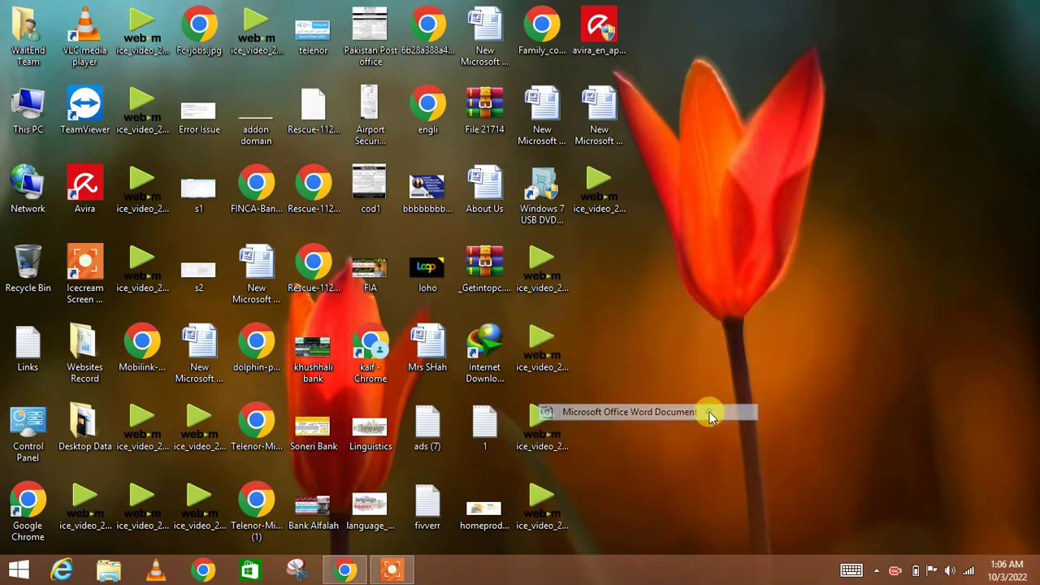
click(779, 193)
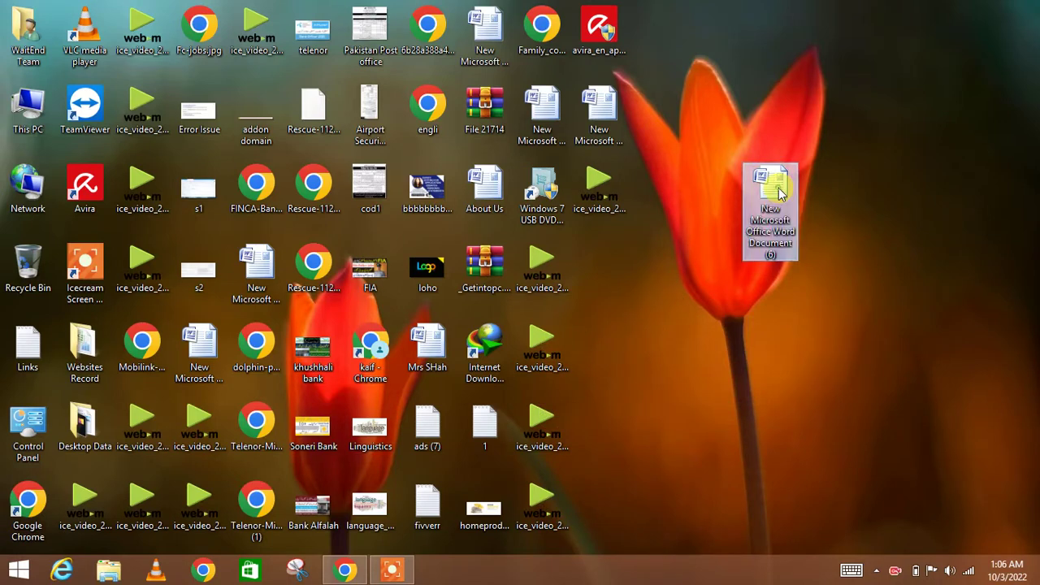
double_click(777, 195)
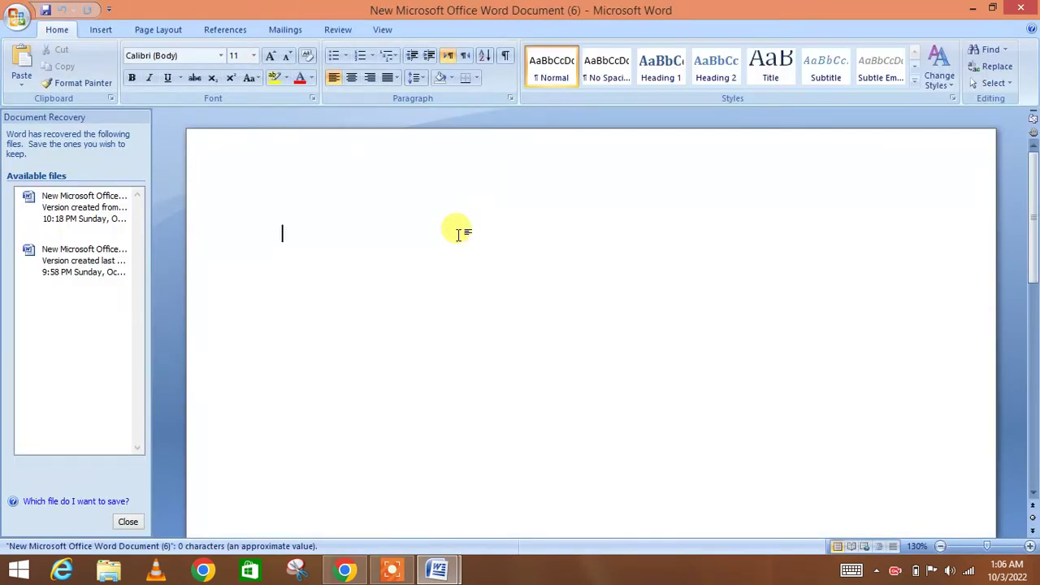
Discard the recovered files and paste the article, filling 5 pages with 1,781 words
click(126, 522)
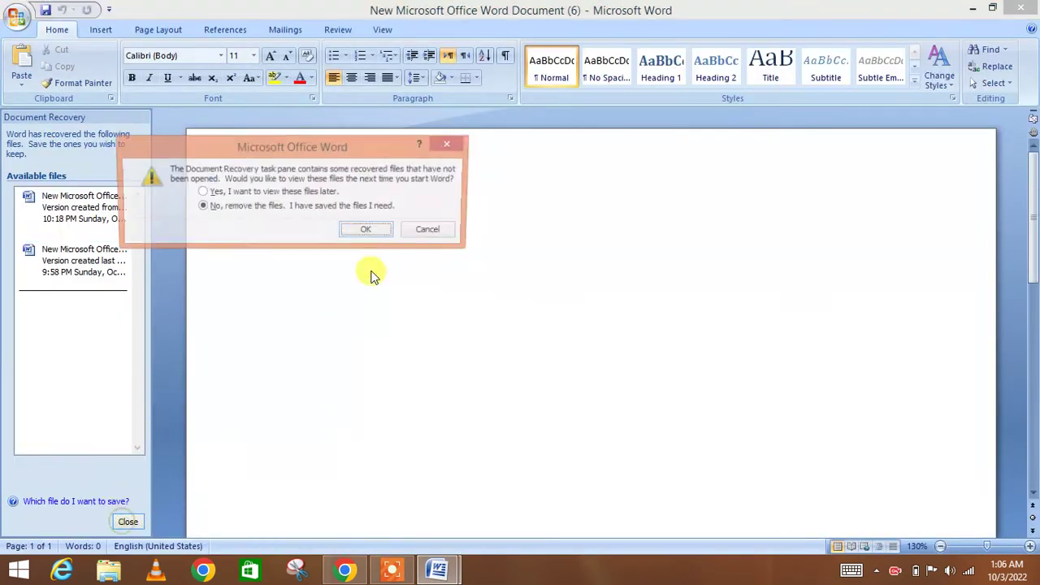
click(385, 235)
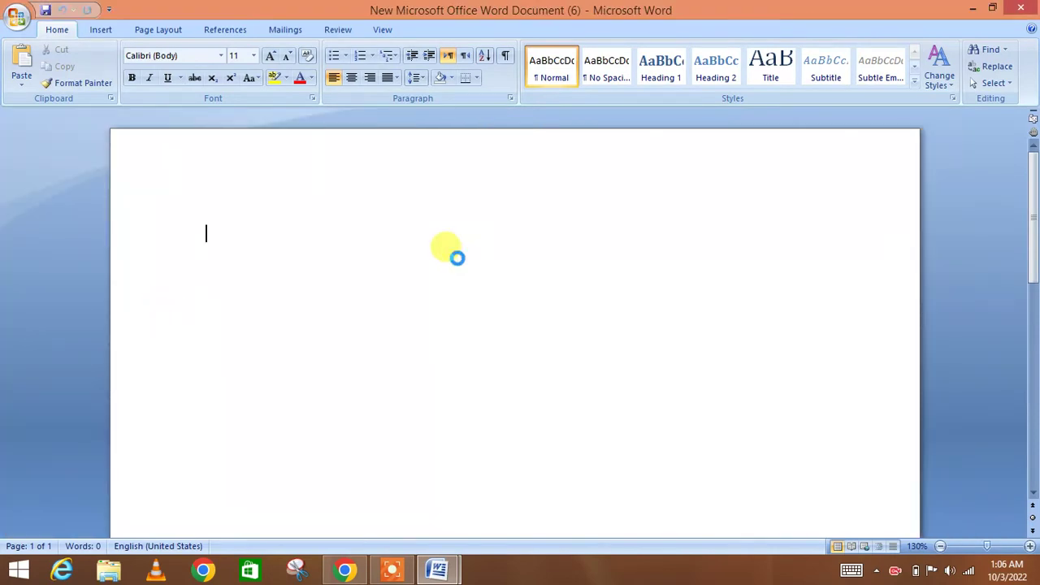
key(ctrl+v)
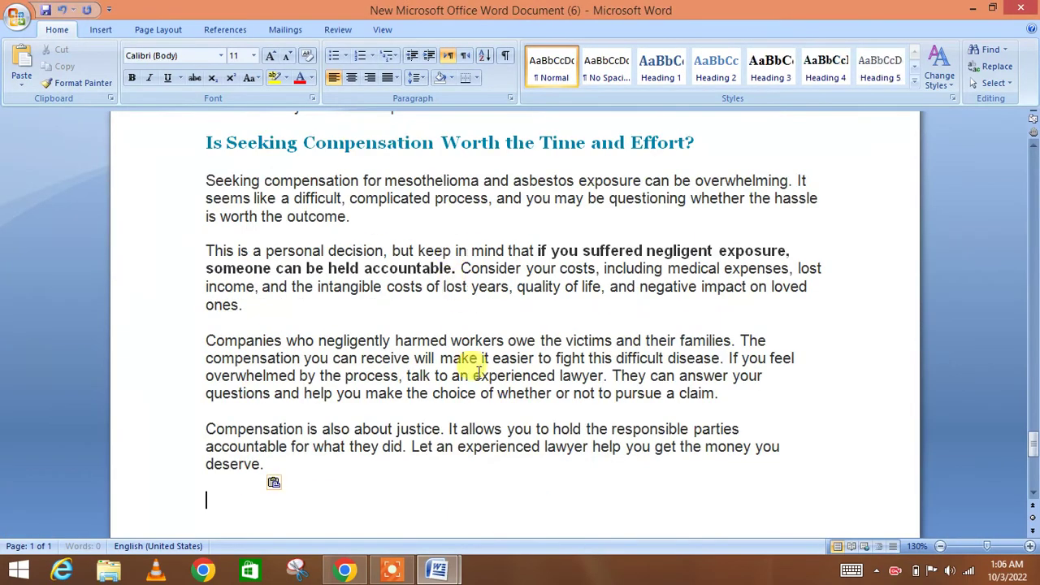
scroll(656, 268, up, 5)
scroll(656, 268, up, 20)
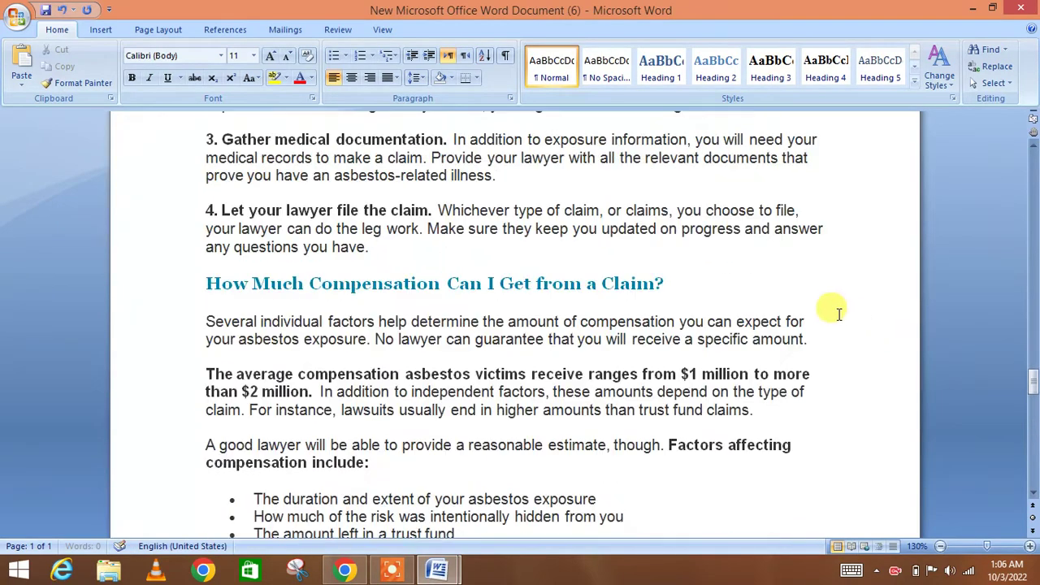
scroll(820, 314, up, 20)
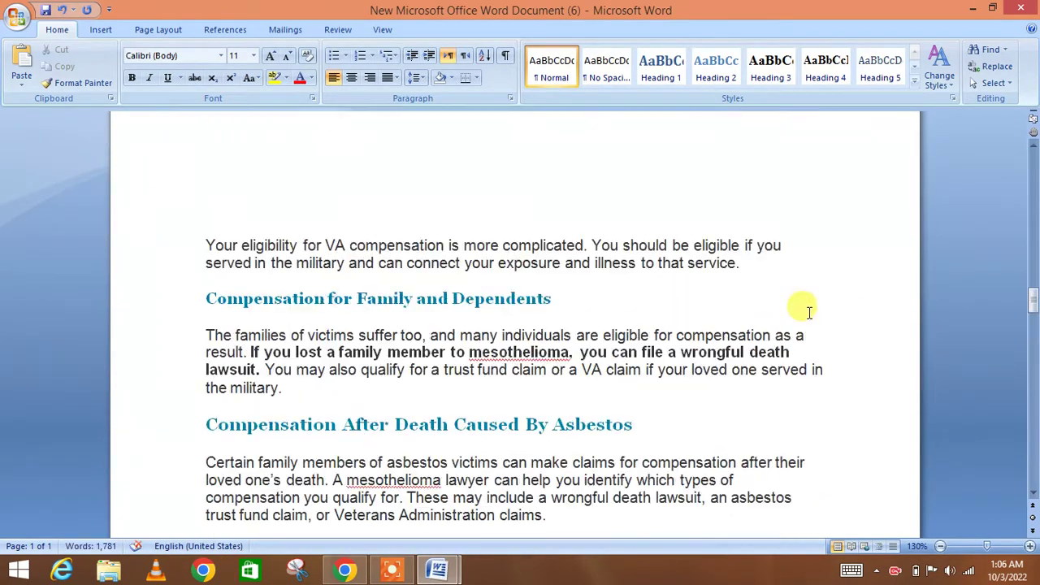
scroll(806, 311, up, 20)
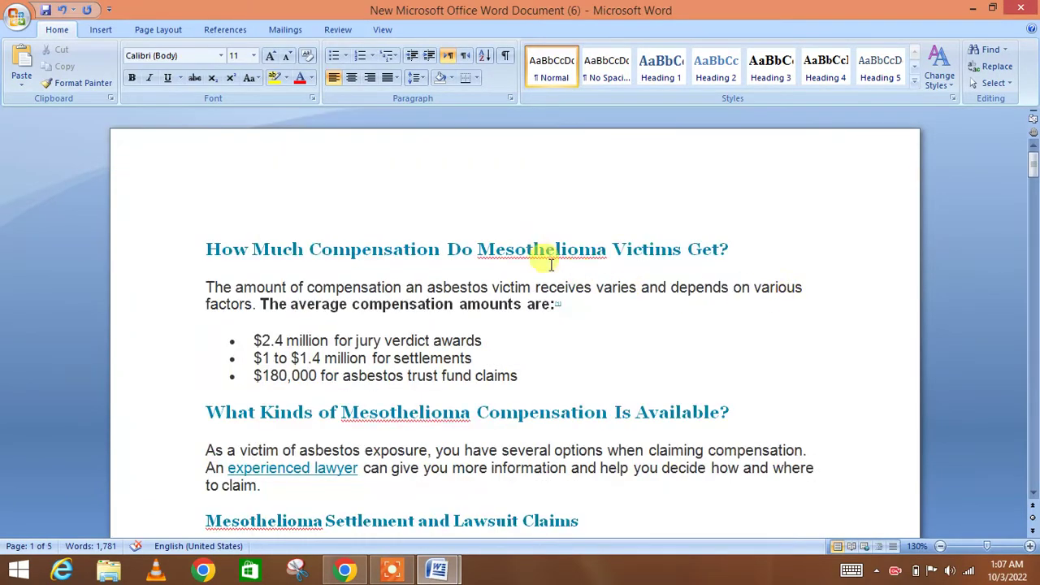
scroll(424, 386, down, 3)
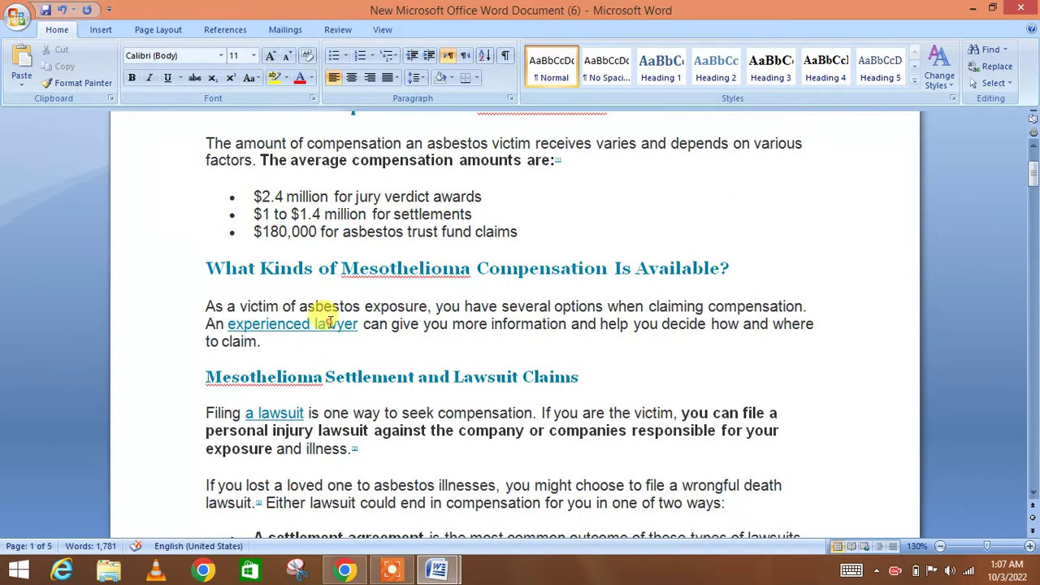
Remove the hyperlink from 'experienced lawyer' and make the phrase plain black text
right_click(329, 323)
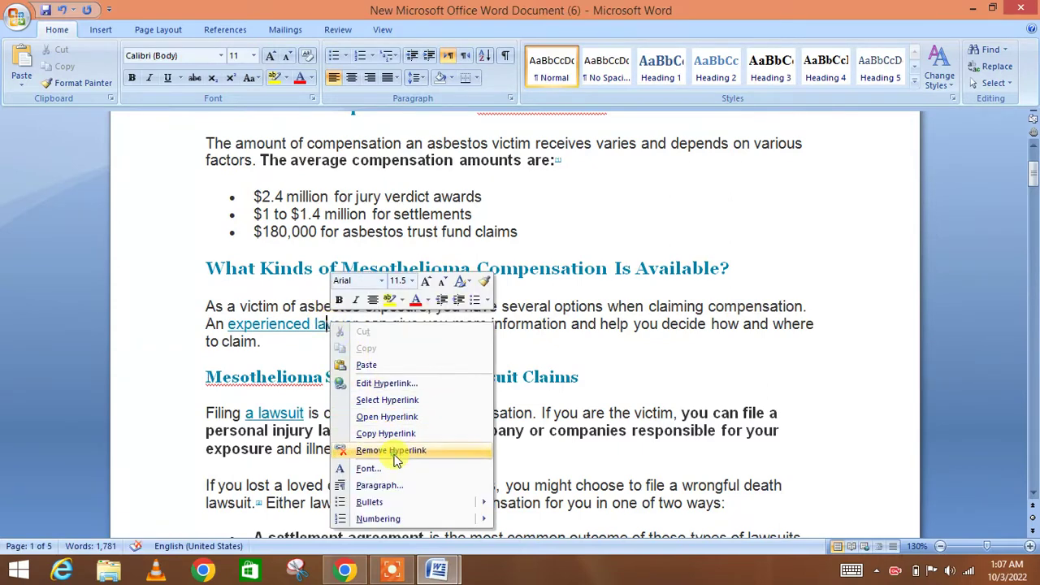
click(395, 452)
drag(357, 325, 269, 331)
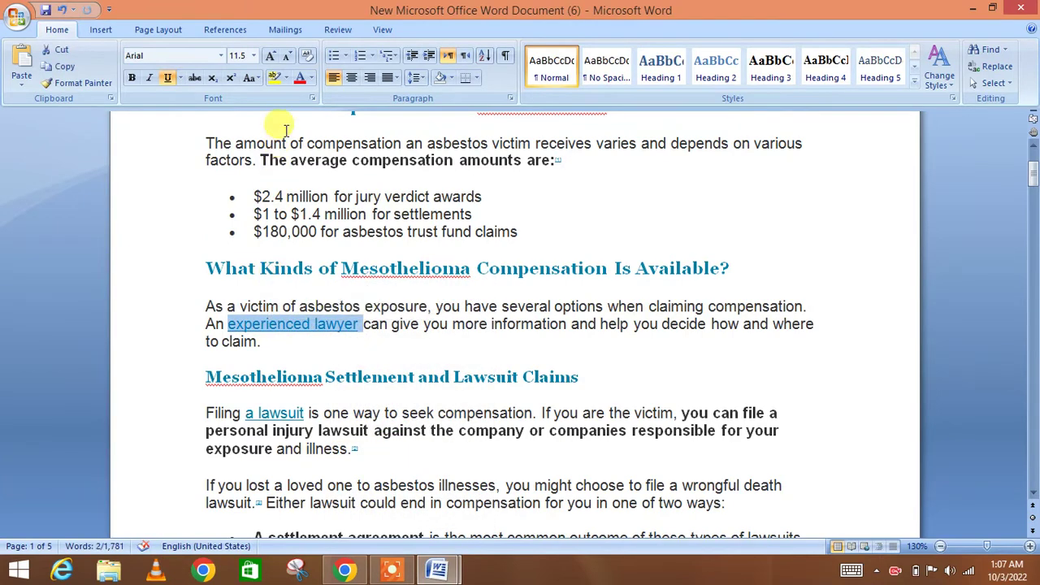
click(313, 78)
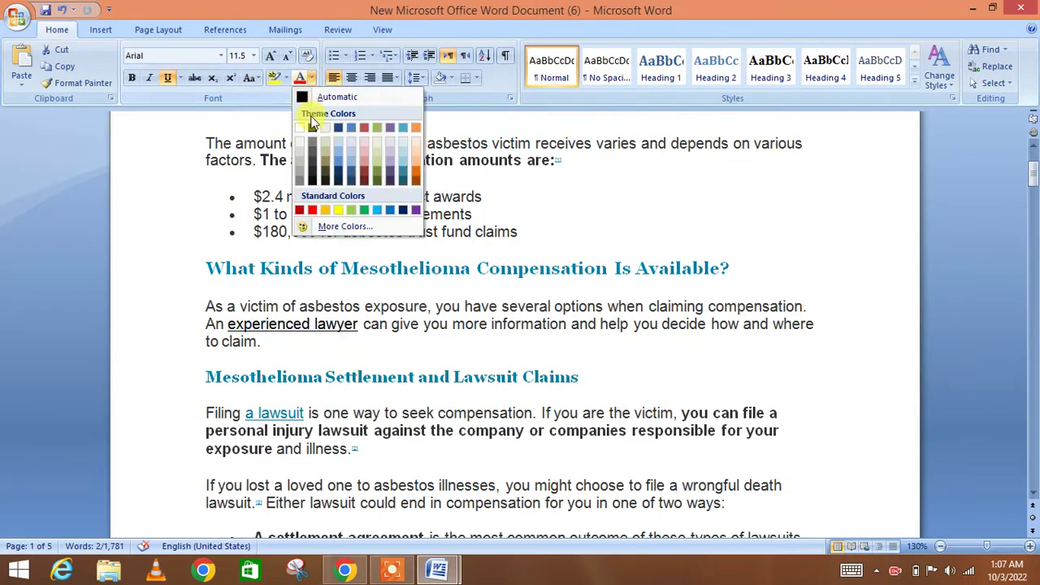
click(342, 199)
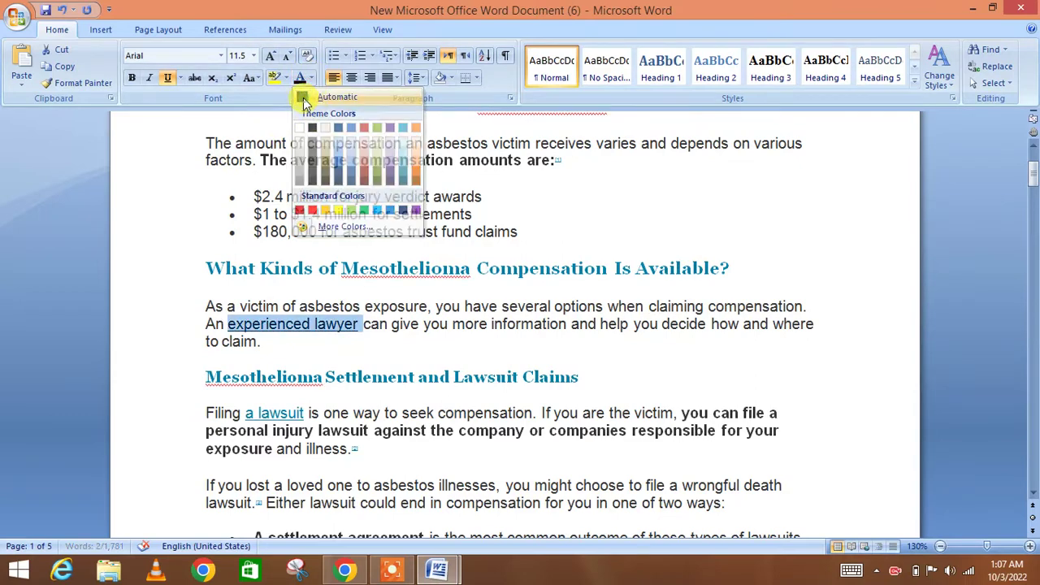
click(370, 348)
drag(360, 323, 228, 324)
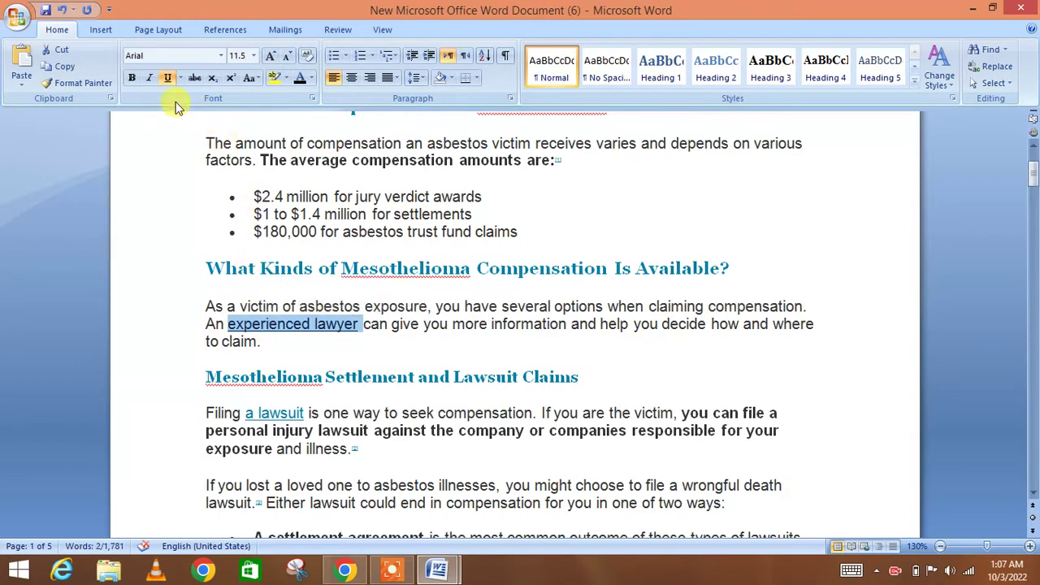
Select the word 'lawsuit' in the 'a lawsuit' link
scroll(484, 301, down, 1)
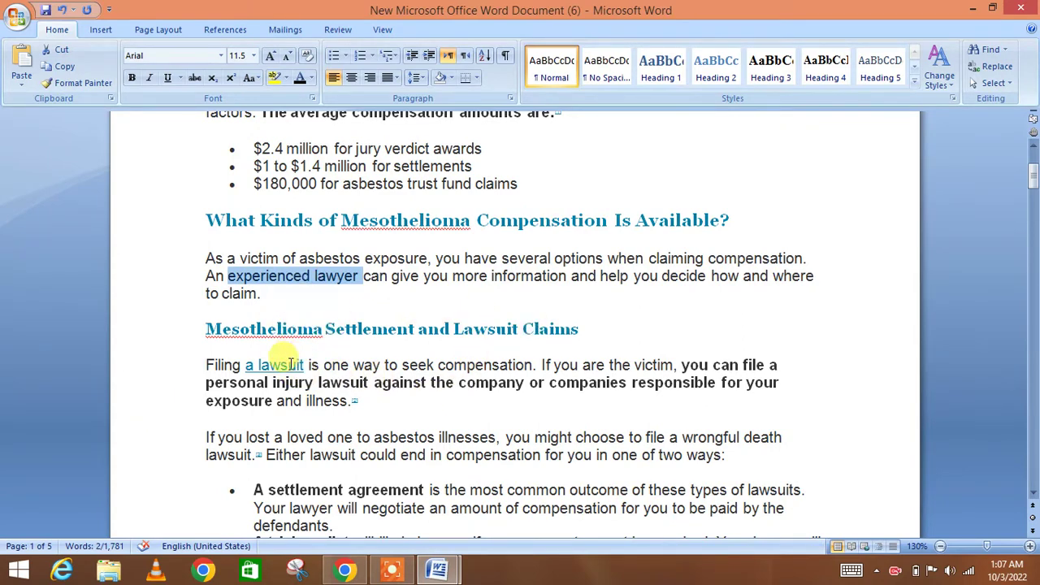
right_click(288, 366)
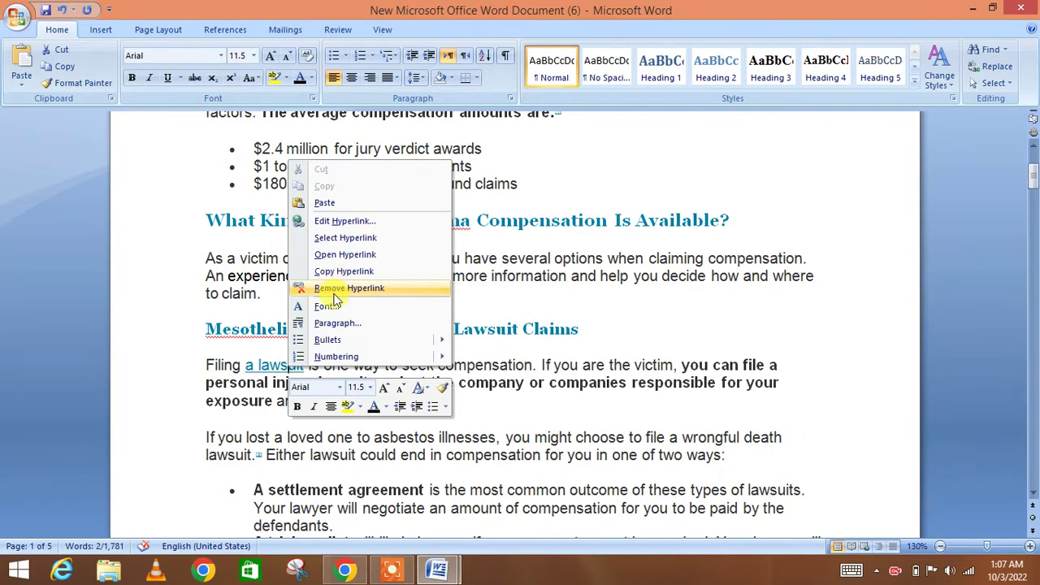
click(288, 366)
drag(305, 364, 246, 365)
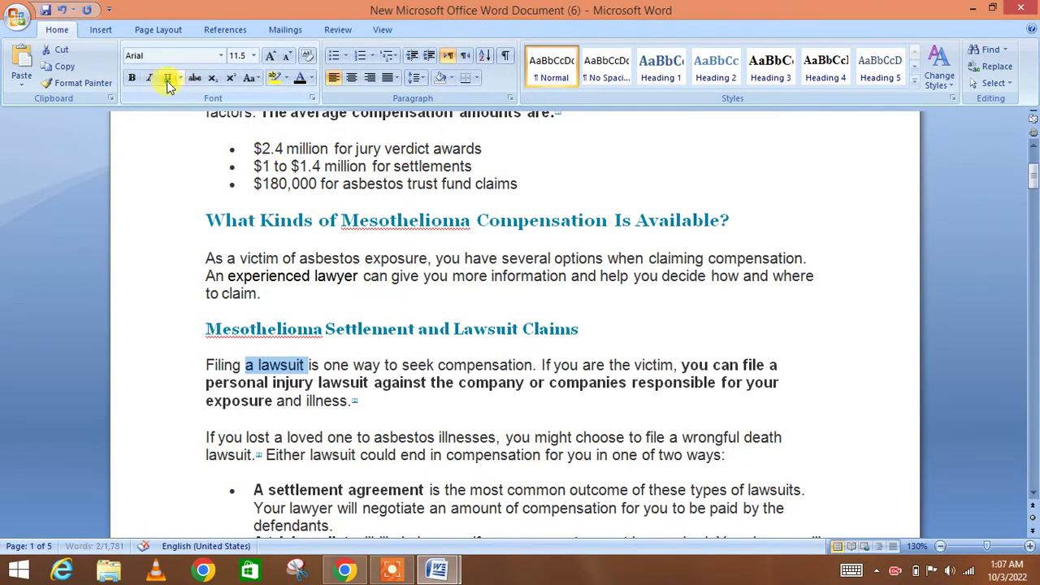
Remove the hyperlink from 'asbestos trust fund'
scroll(406, 280, down, 3)
scroll(426, 350, down, 9)
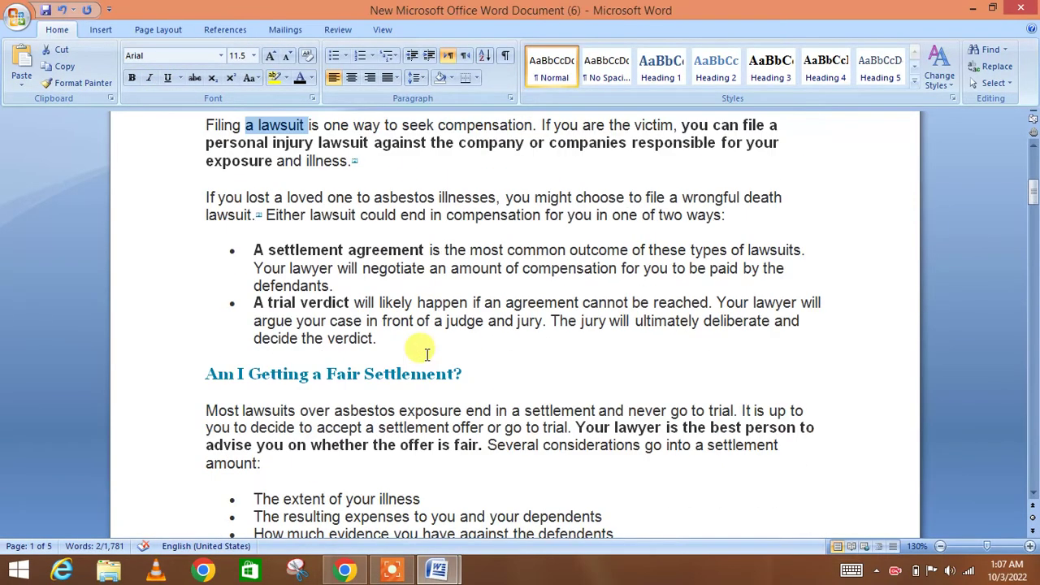
scroll(484, 358, down, 7)
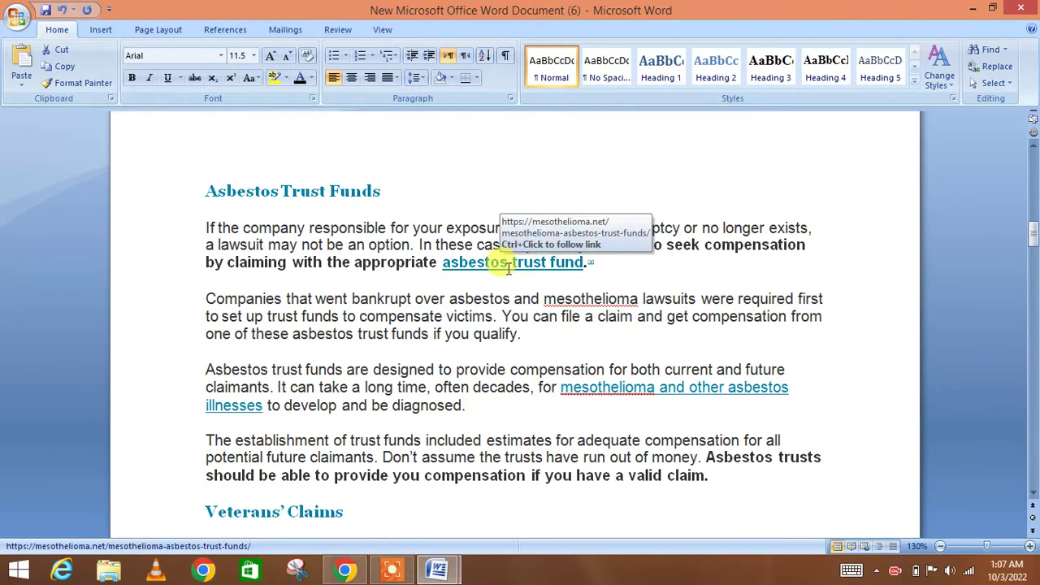
drag(596, 260, 513, 264)
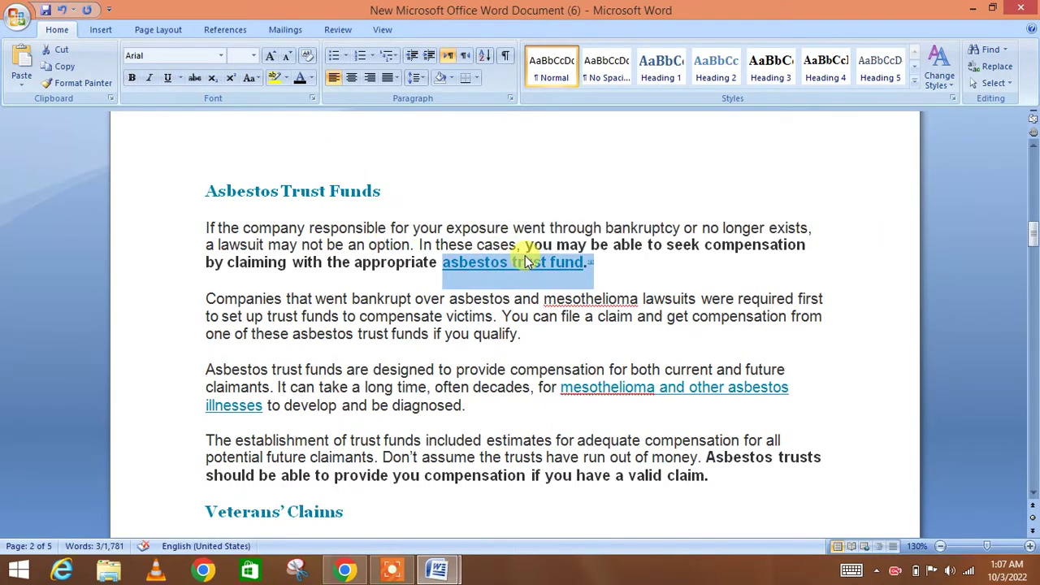
right_click(528, 260)
right_click(506, 262)
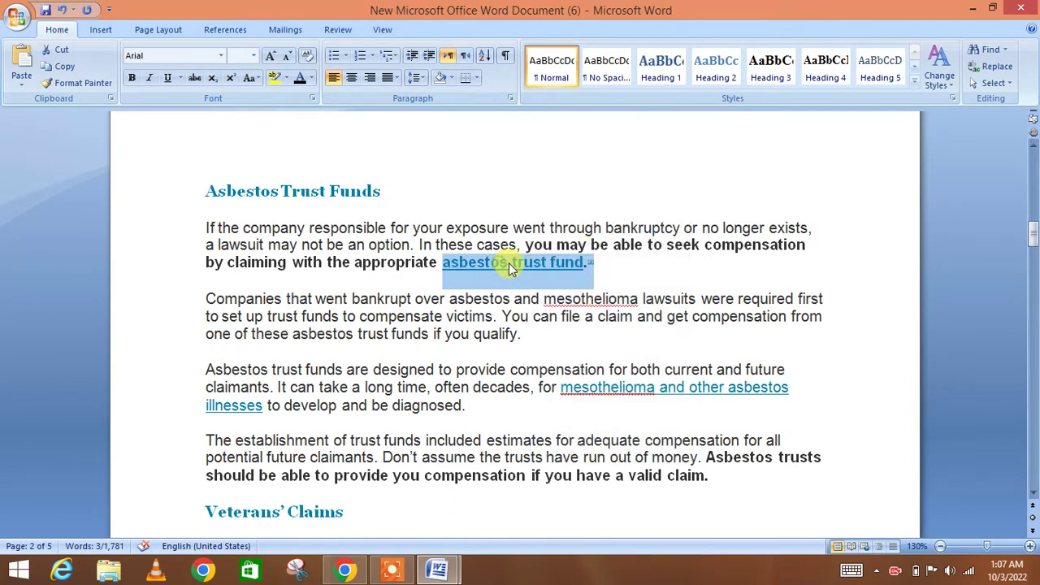
right_click(512, 268)
key(Escape)
key(End)
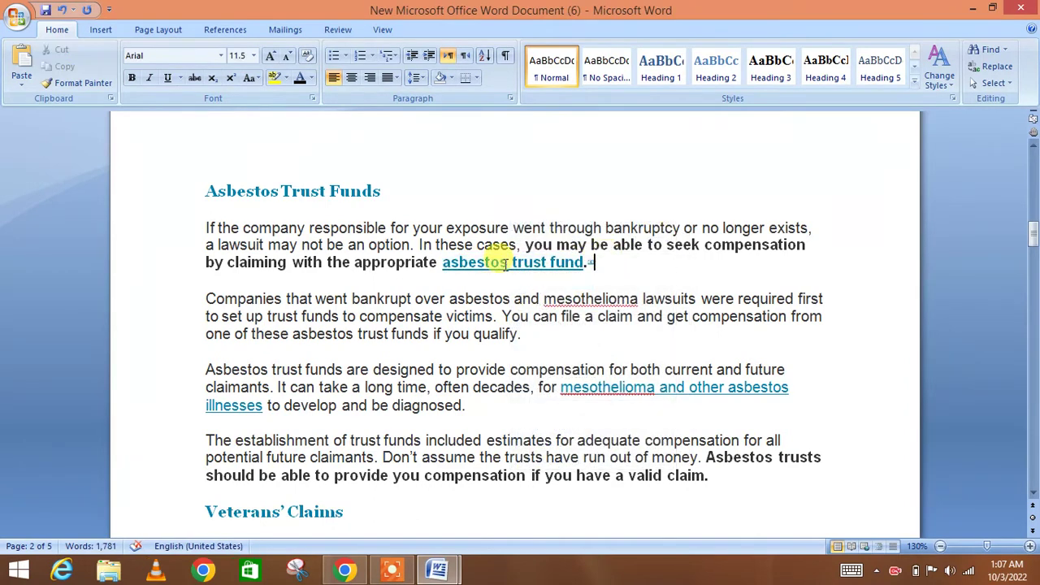
right_click(522, 262)
click(572, 384)
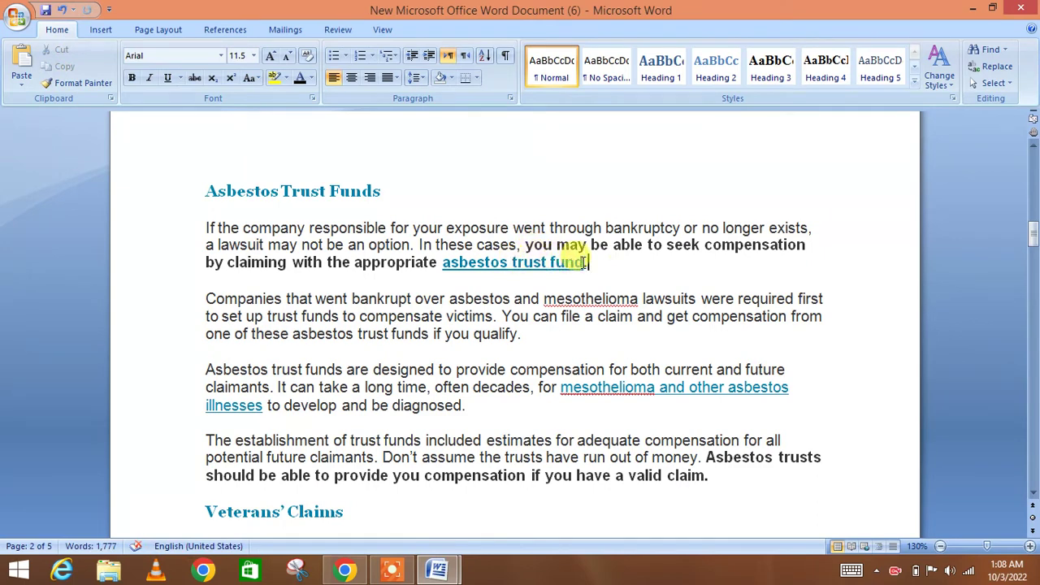
Recolour 'asbestos trust fund' to match the paragraph and make it bold
drag(585, 261, 481, 262)
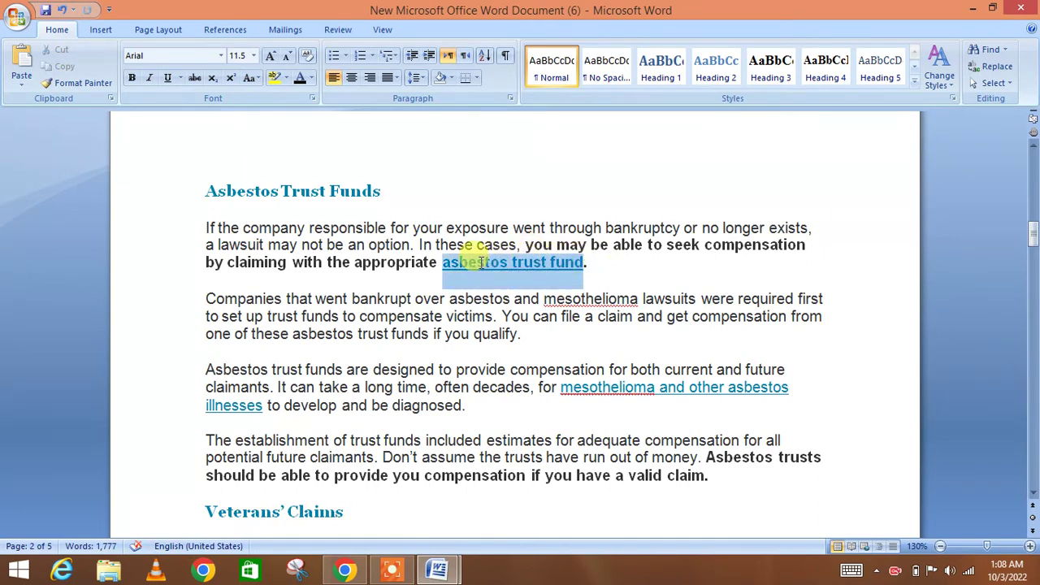
click(299, 78)
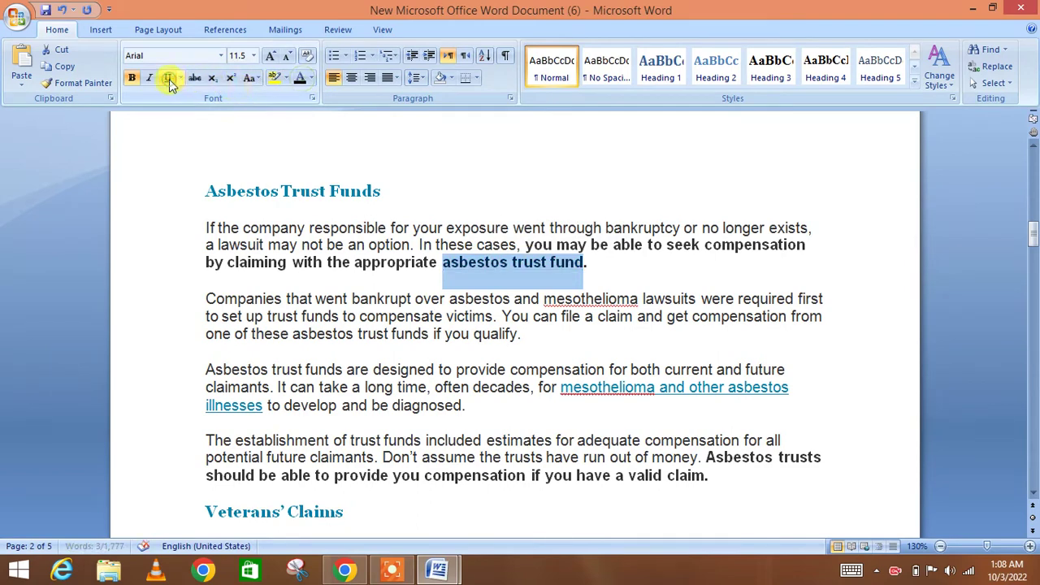
click(134, 78)
click(614, 264)
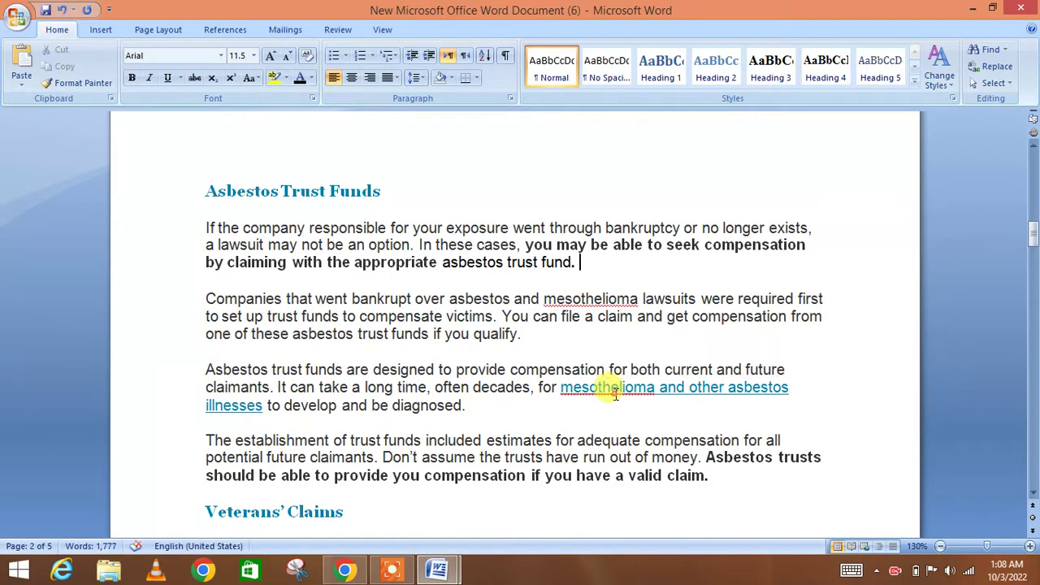
Ignore all flagged spellings of 'mesothelioma'
right_click(615, 392)
click(608, 374)
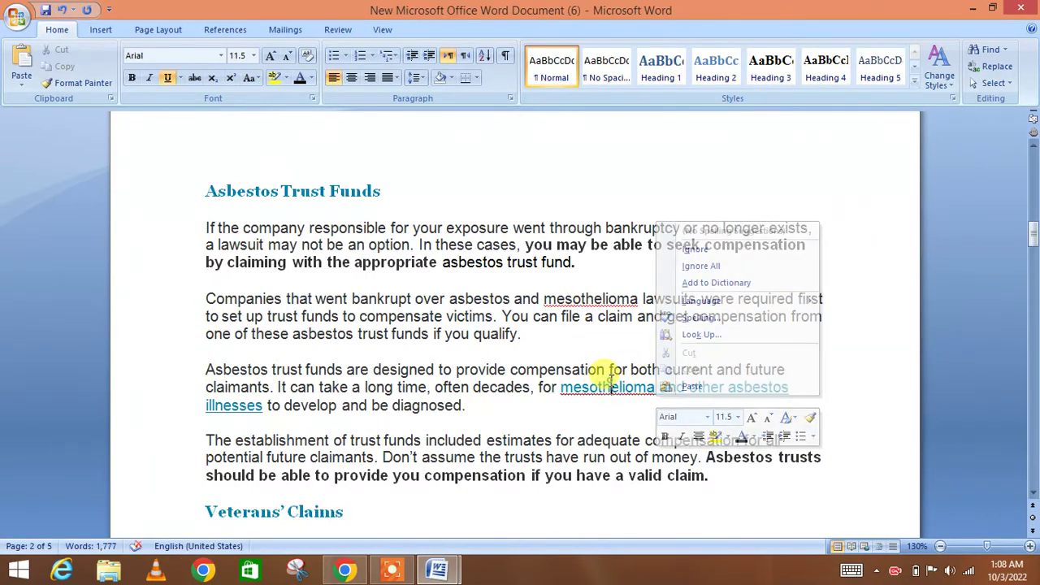
right_click(609, 382)
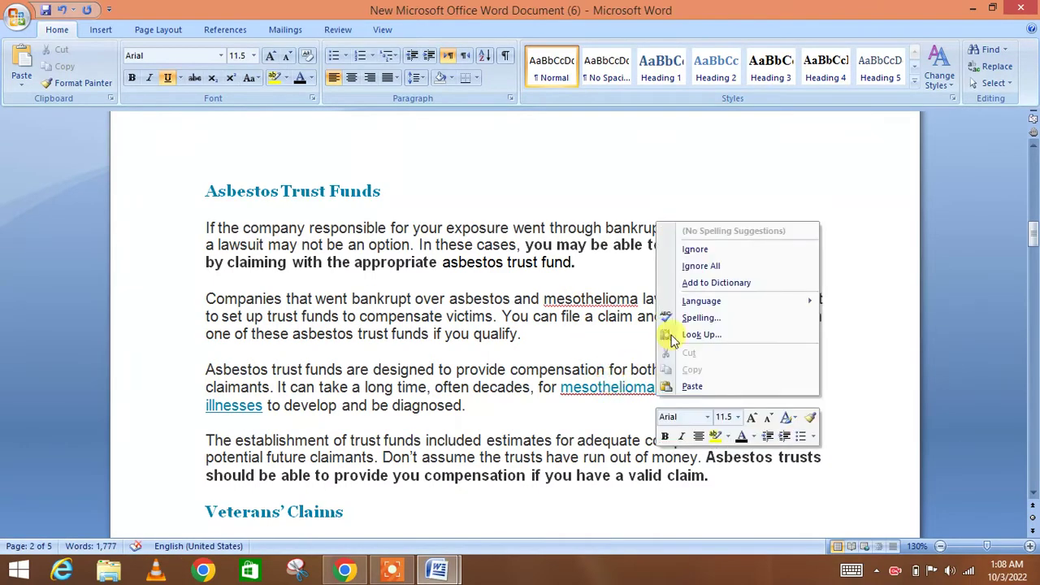
click(698, 265)
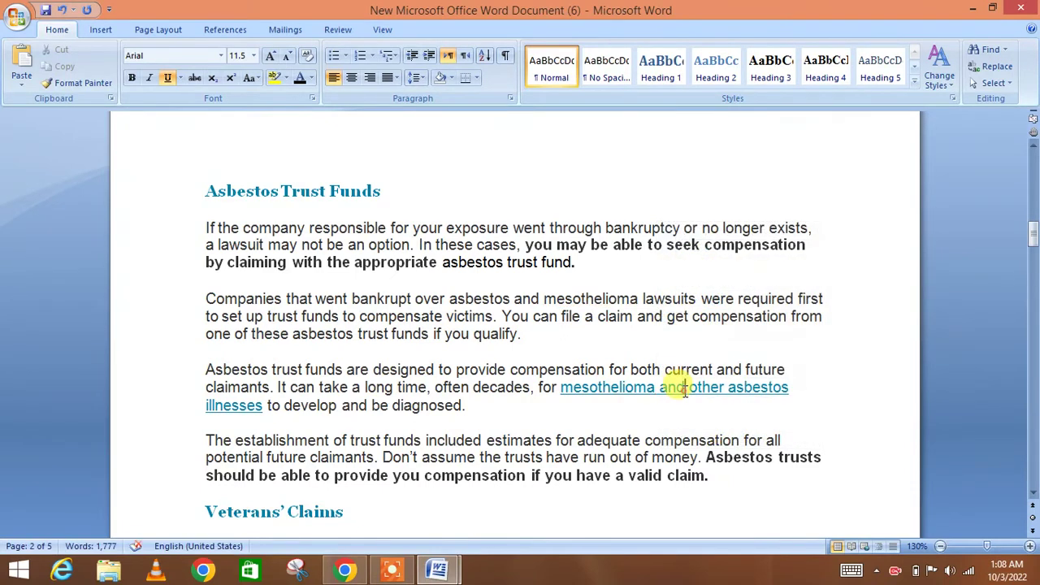
Make the phrase 'for mesothelioma and other asbestos illnesses' bold
right_click(685, 385)
click(736, 320)
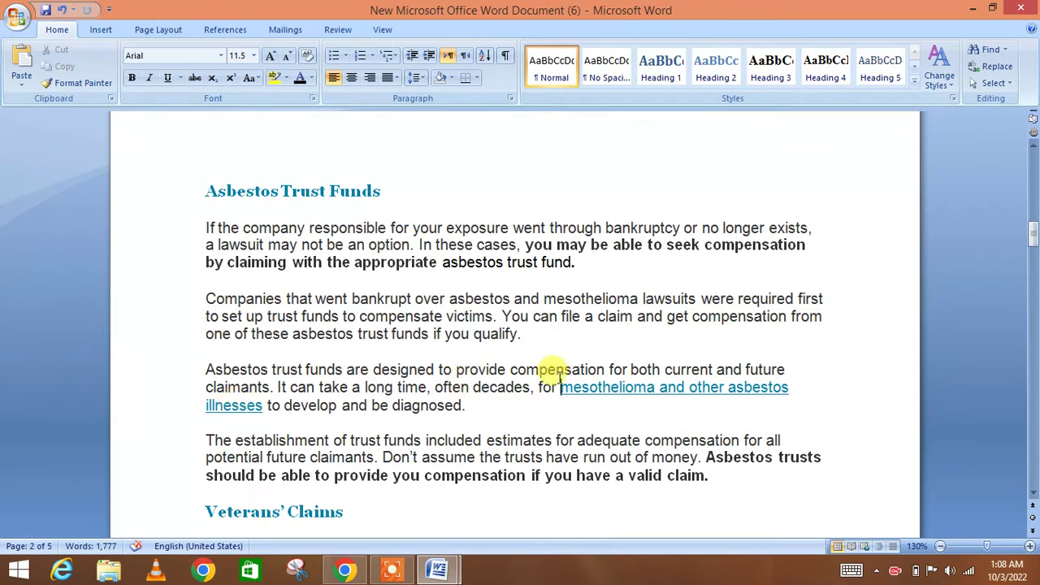
drag(560, 387, 243, 411)
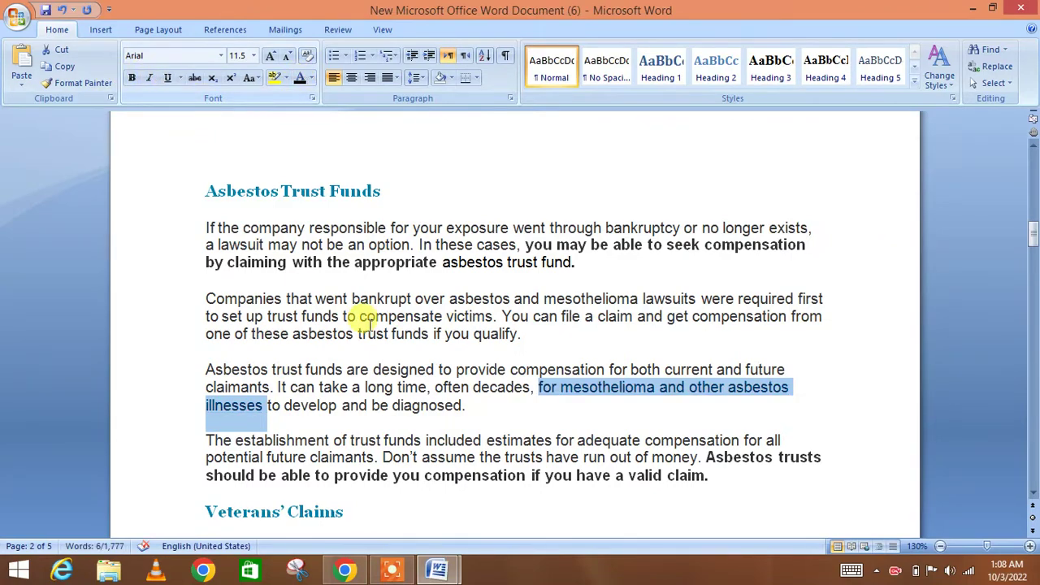
key(ctrl+b)
click(467, 402)
scroll(468, 402, down, 3)
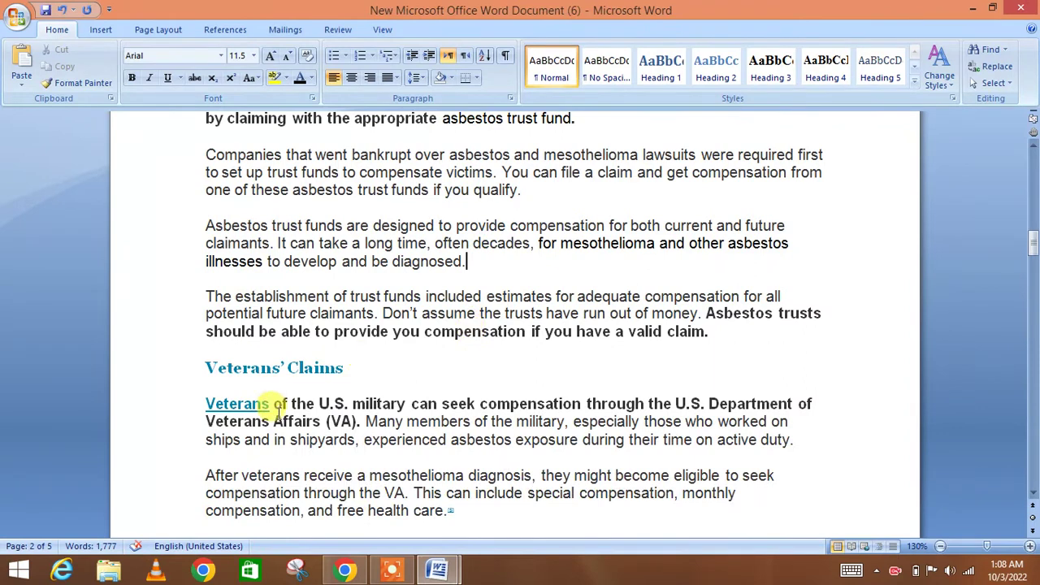
Remove the hyperlink from 'Veterans' and make it bold like its sentence
right_click(260, 403)
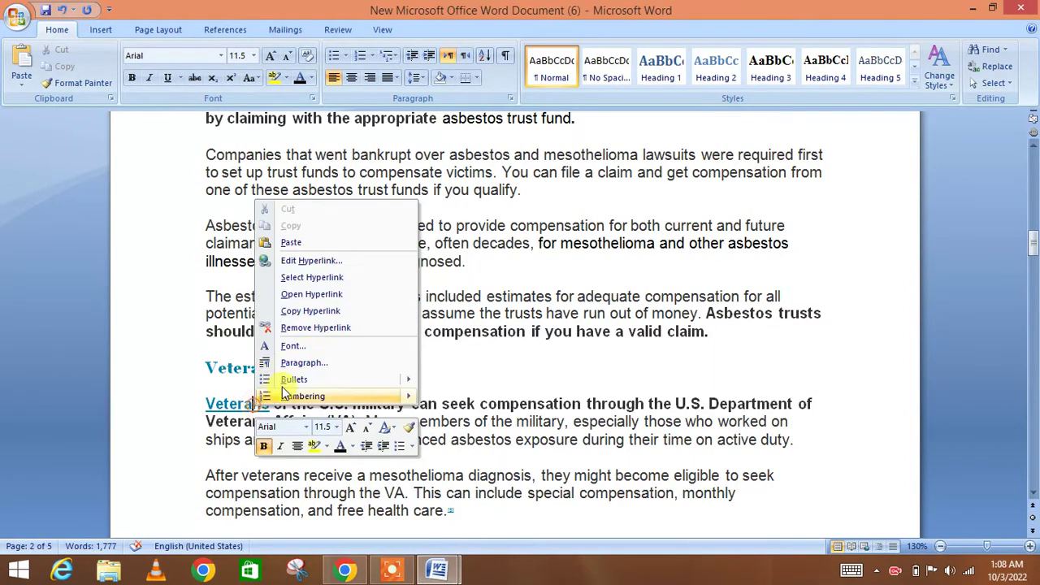
click(313, 321)
drag(268, 404, 174, 399)
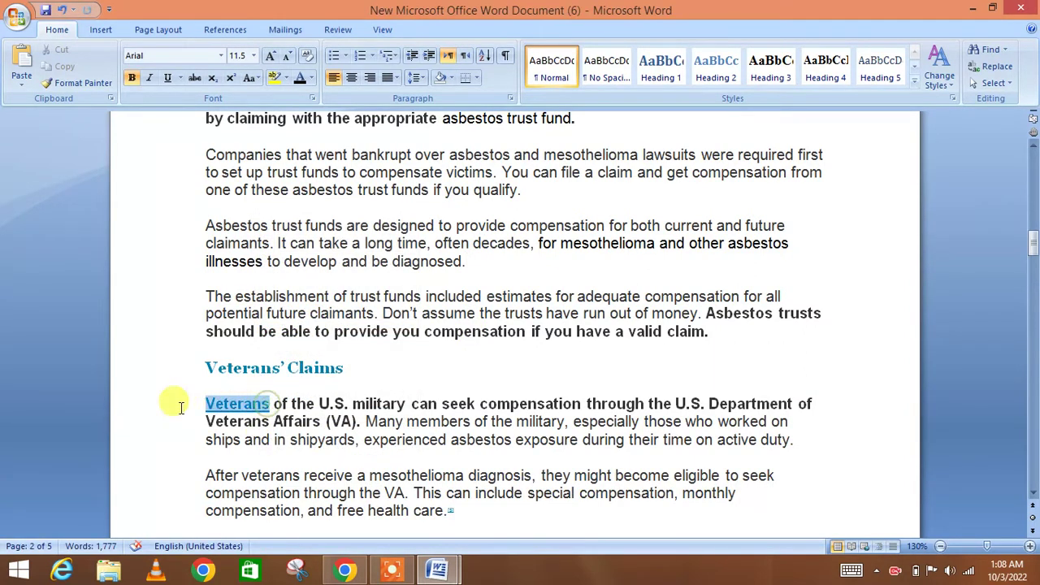
click(130, 80)
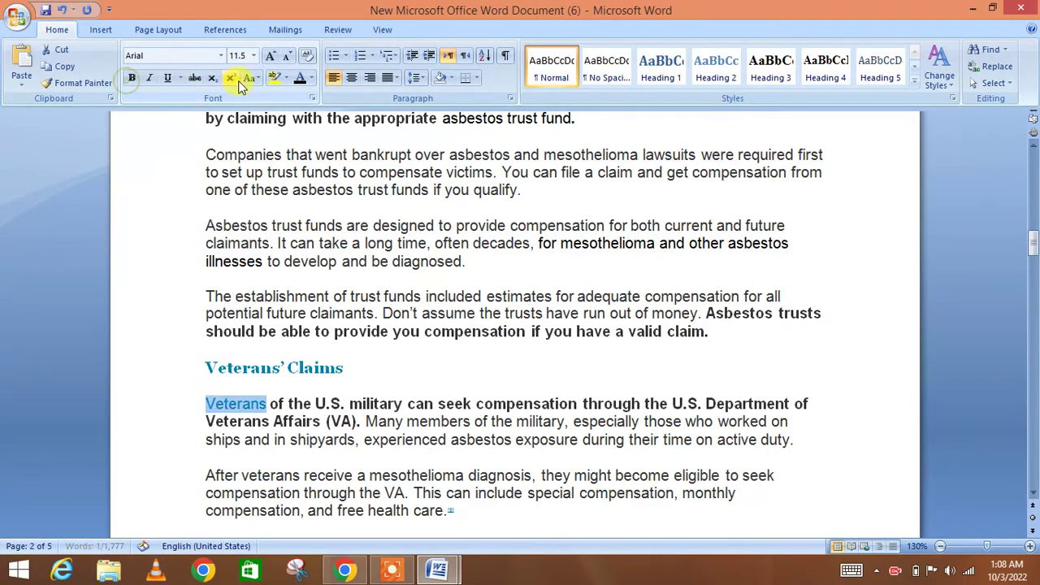
scroll(344, 321, down, 3)
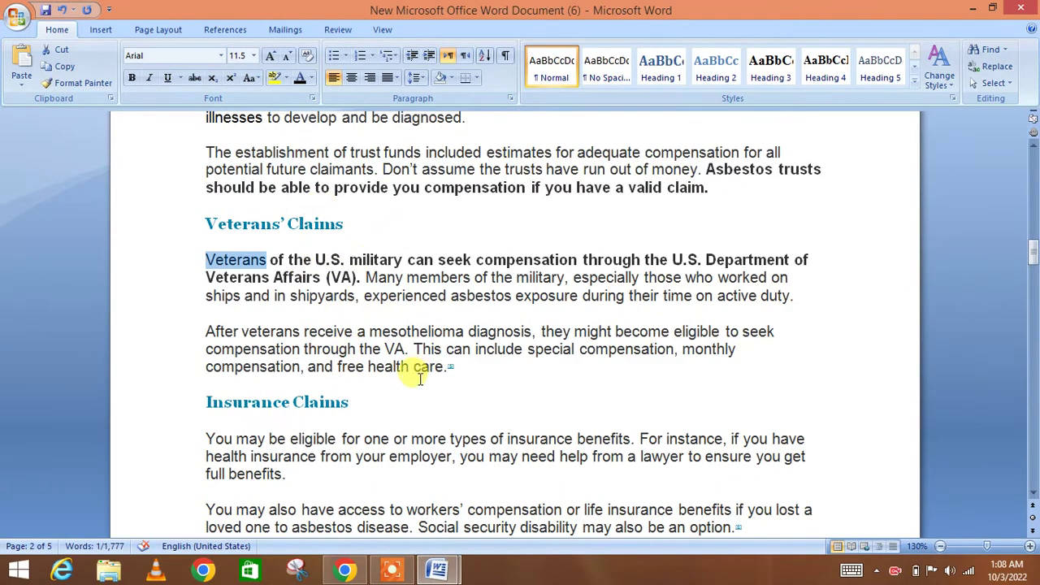
click(471, 365)
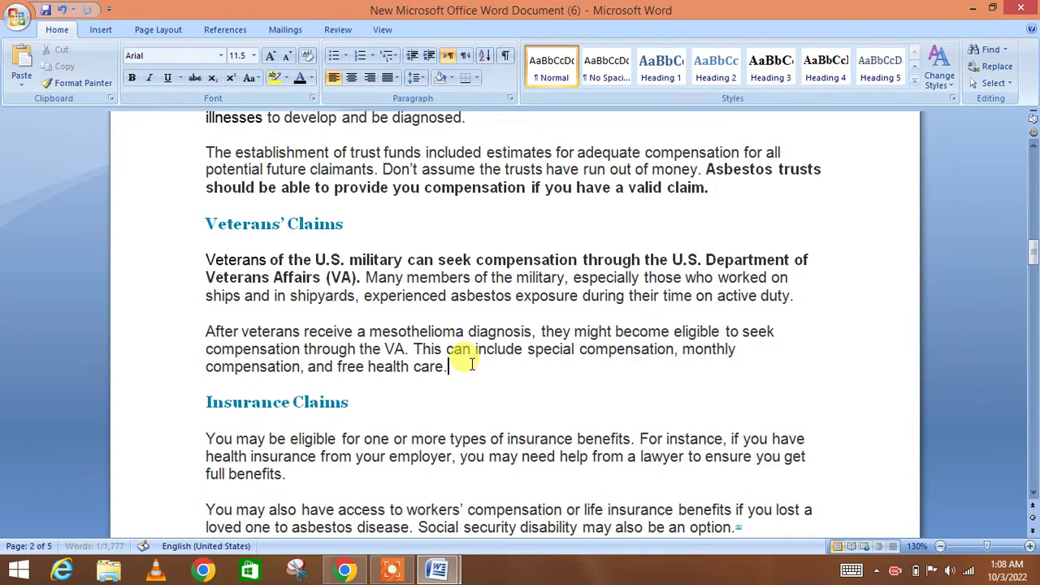
Remove the hyperlink from 'workplace' in step 2
scroll(430, 325, down, 3)
scroll(494, 382, down, 13)
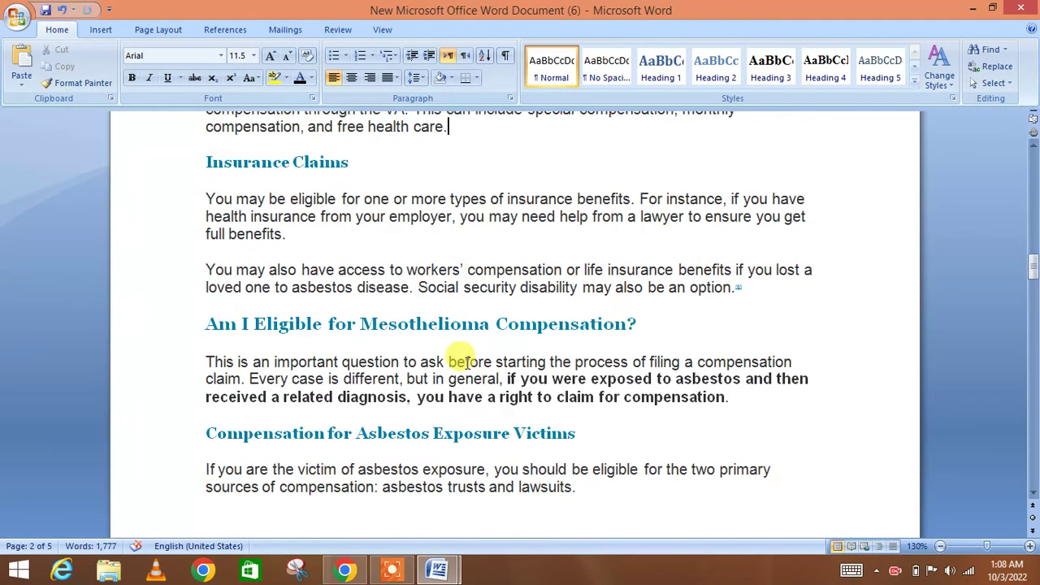
scroll(450, 349, down, 15)
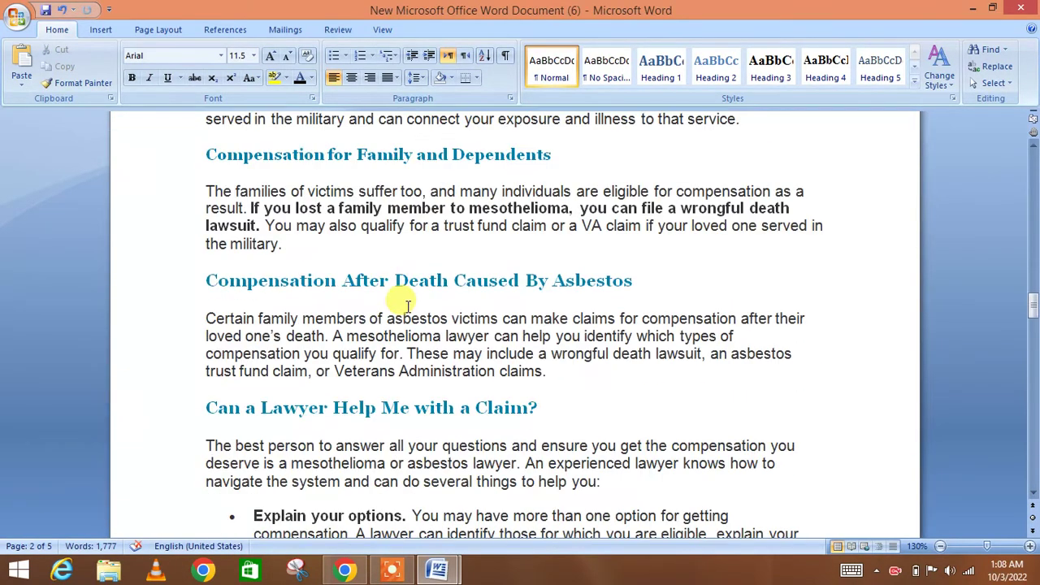
scroll(406, 308, down, 9)
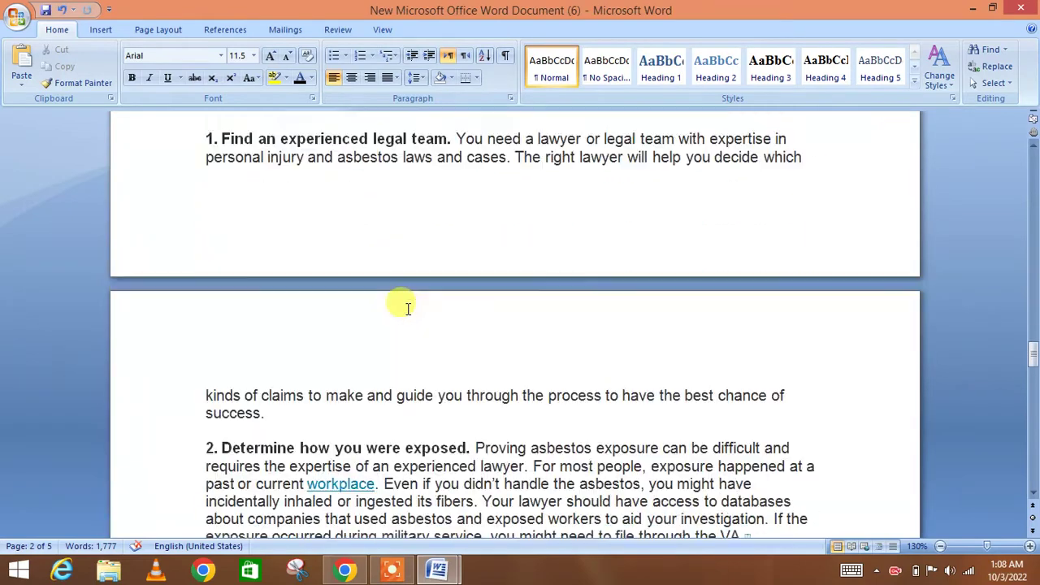
right_click(369, 291)
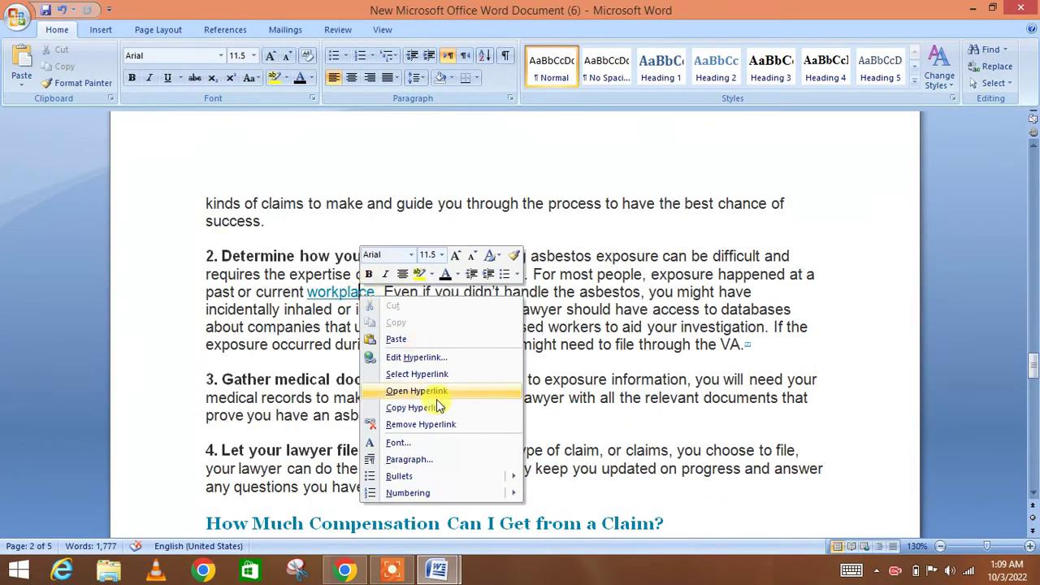
click(431, 423)
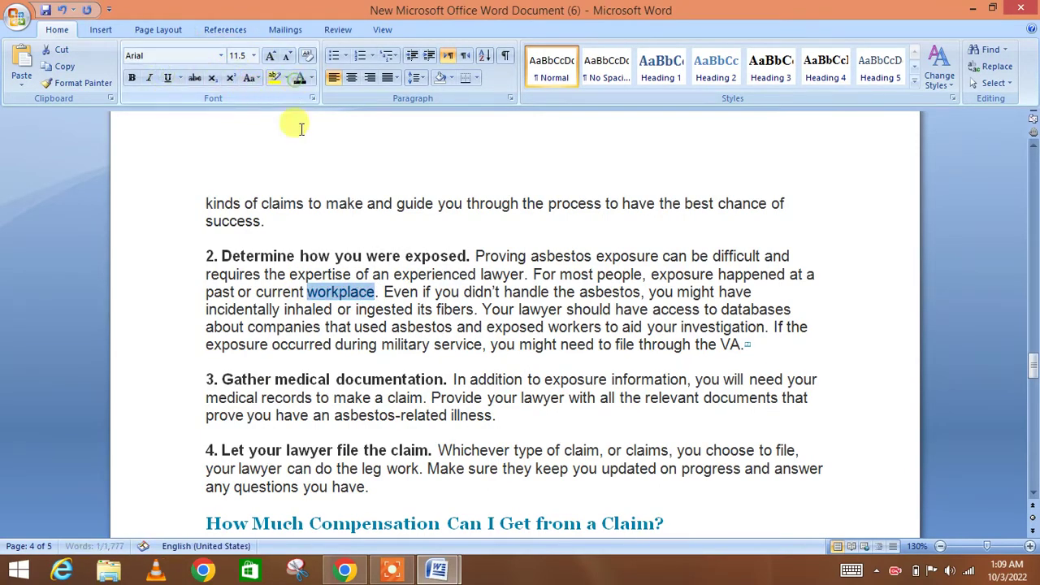
scroll(337, 427, down, 4)
scroll(410, 323, down, 16)
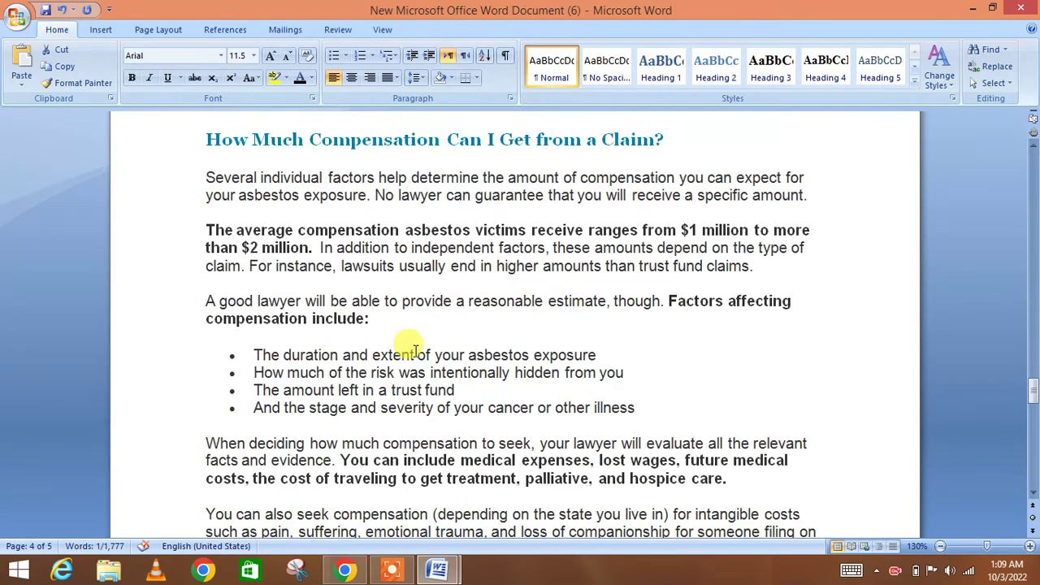
scroll(410, 349, down, 2)
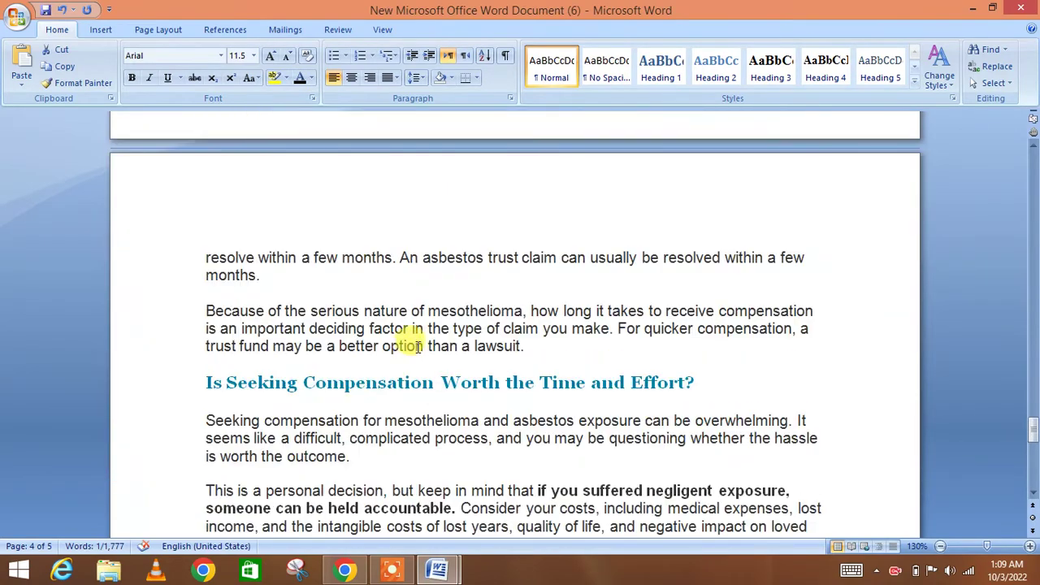
scroll(488, 381, down, 20)
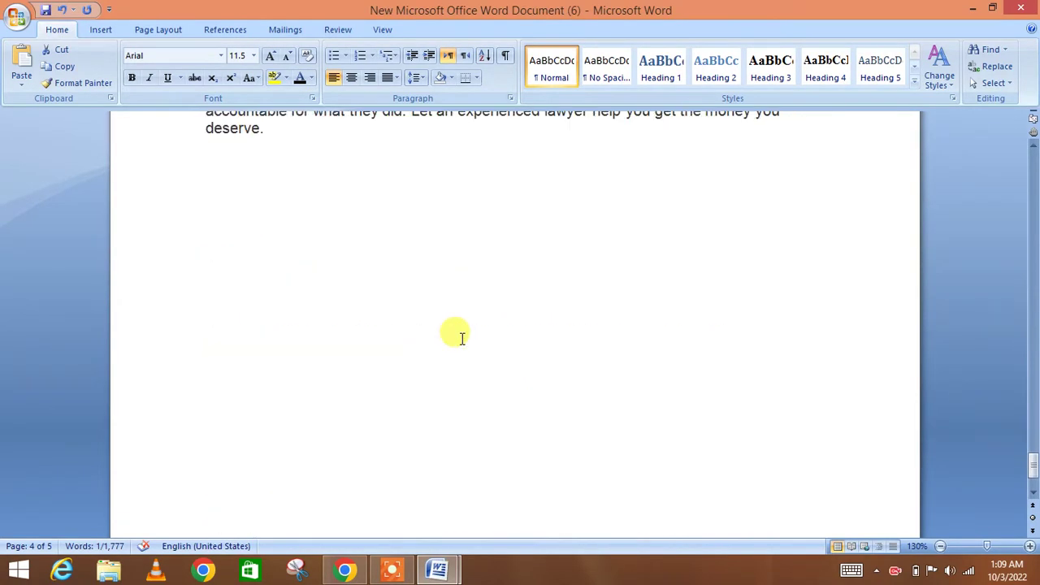
scroll(450, 317, up, 20)
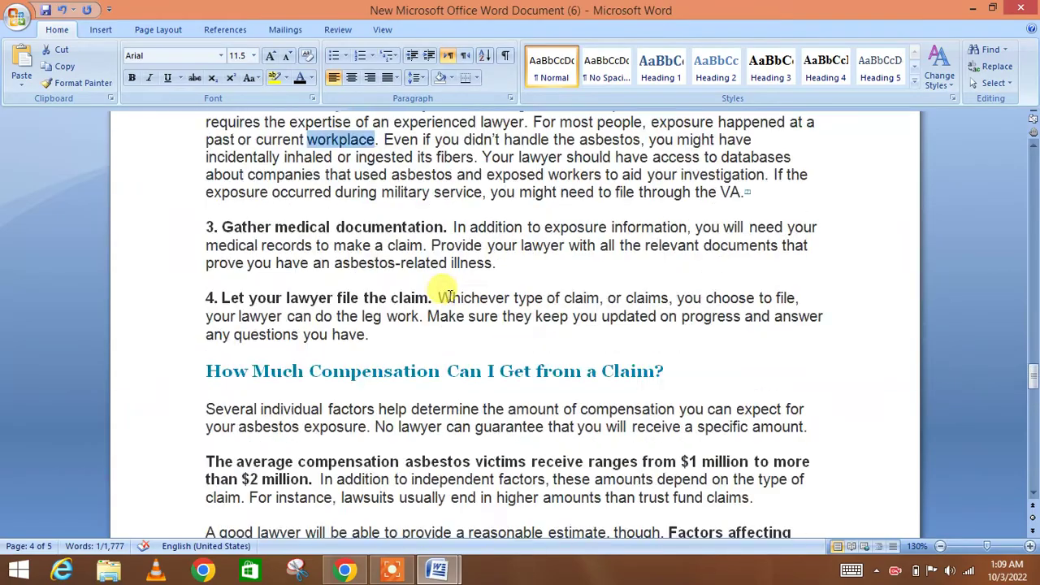
scroll(443, 290, up, 20)
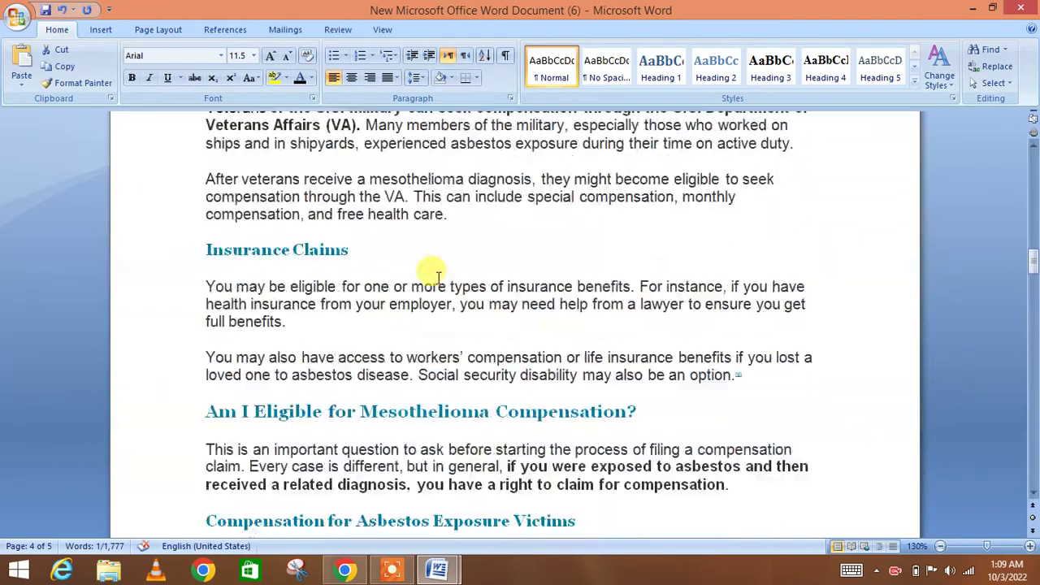
scroll(438, 277, up, 15)
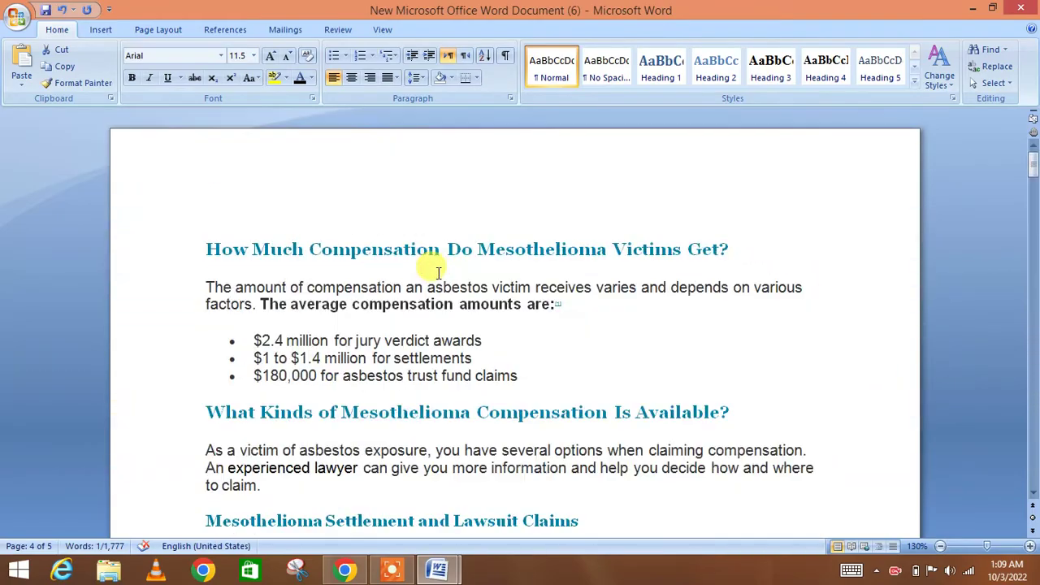
drag(730, 248, 224, 259)
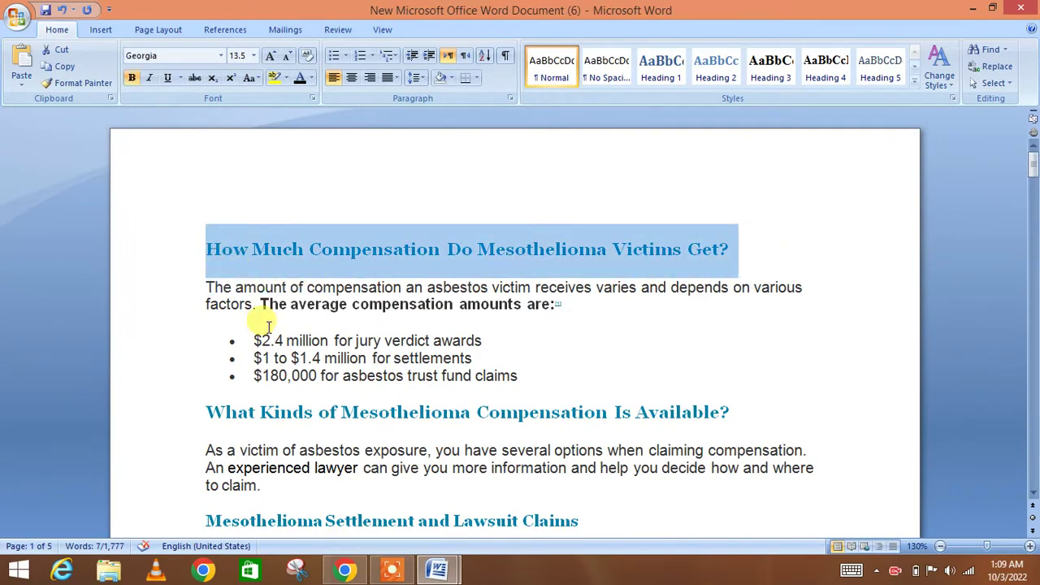
drag(732, 415, 230, 415)
scroll(337, 358, down, 1)
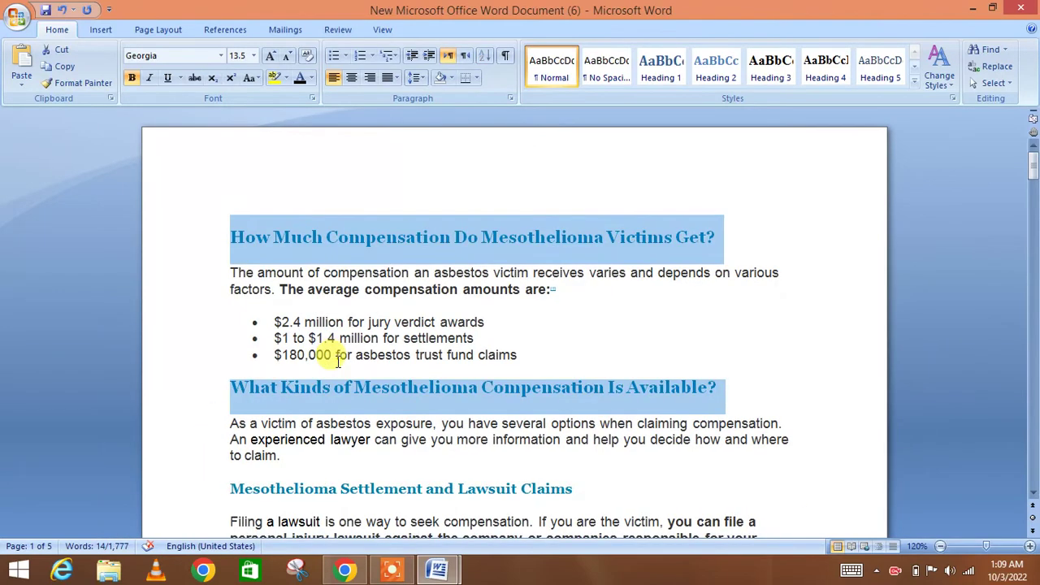
scroll(390, 394, down, 2)
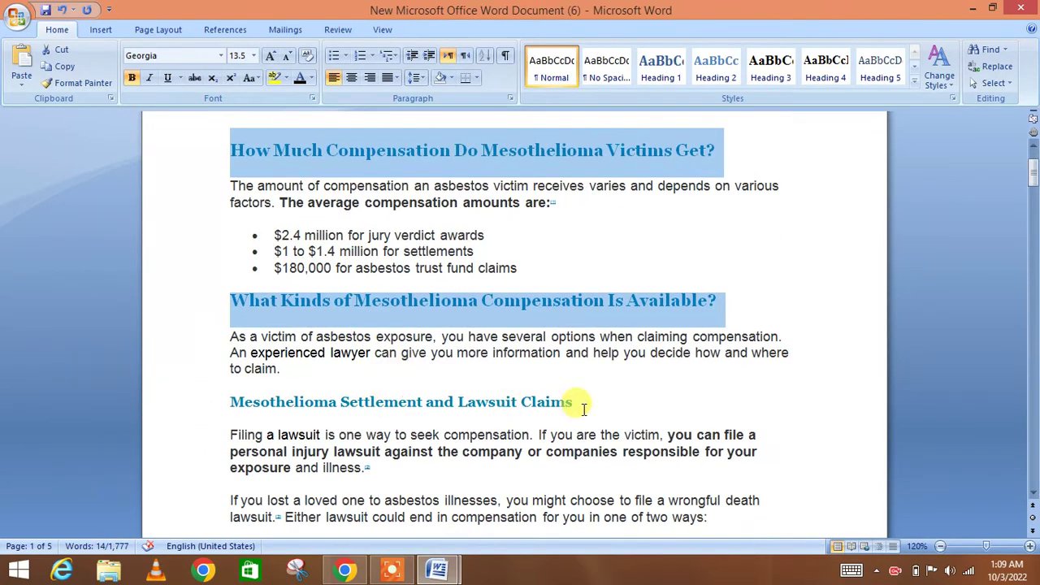
drag(583, 408, 274, 412)
scroll(341, 366, down, 5)
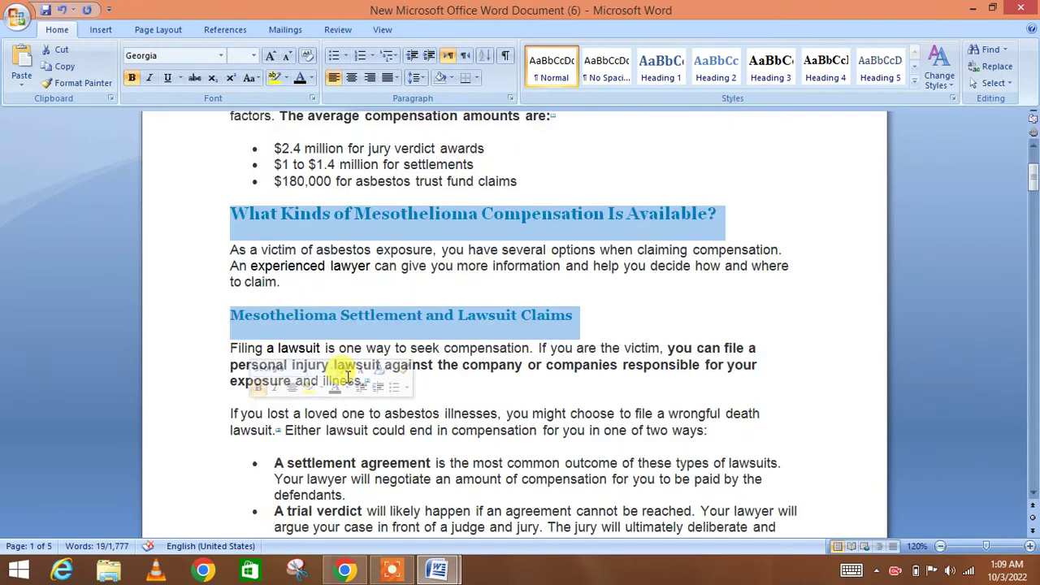
ctrl+click(485, 450)
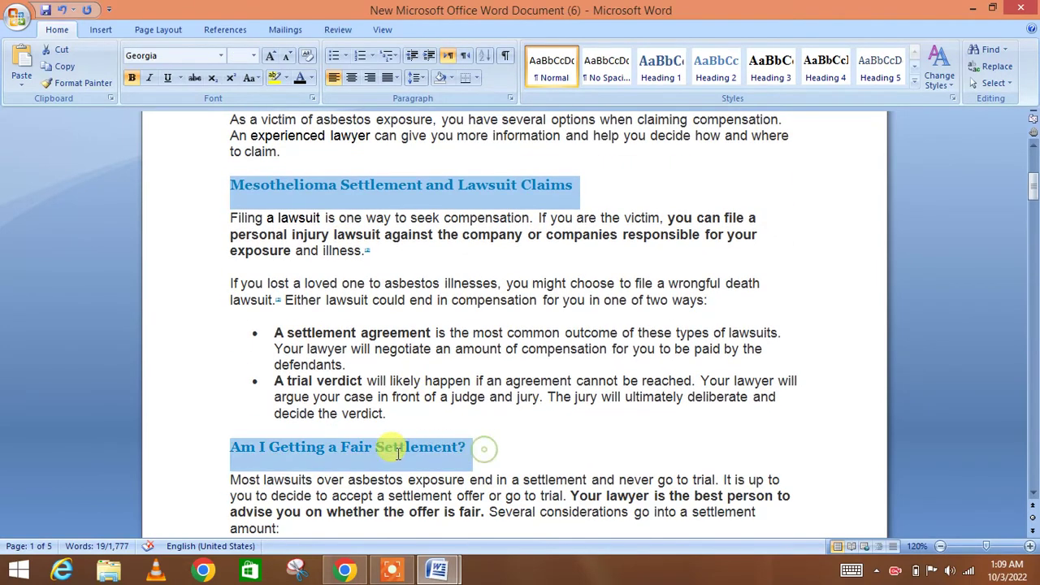
scroll(596, 430, down, 5)
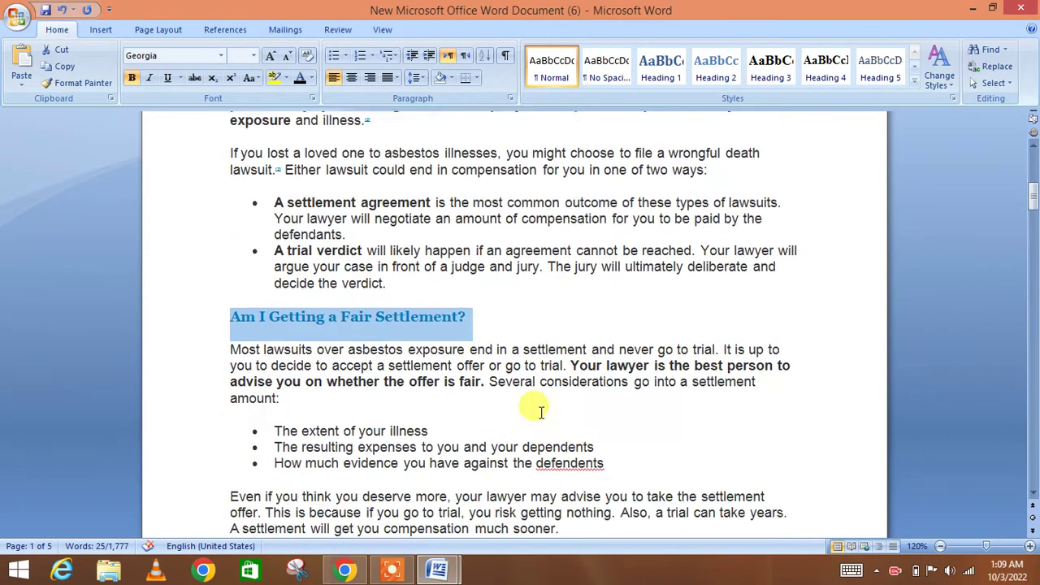
scroll(508, 413, down, 6)
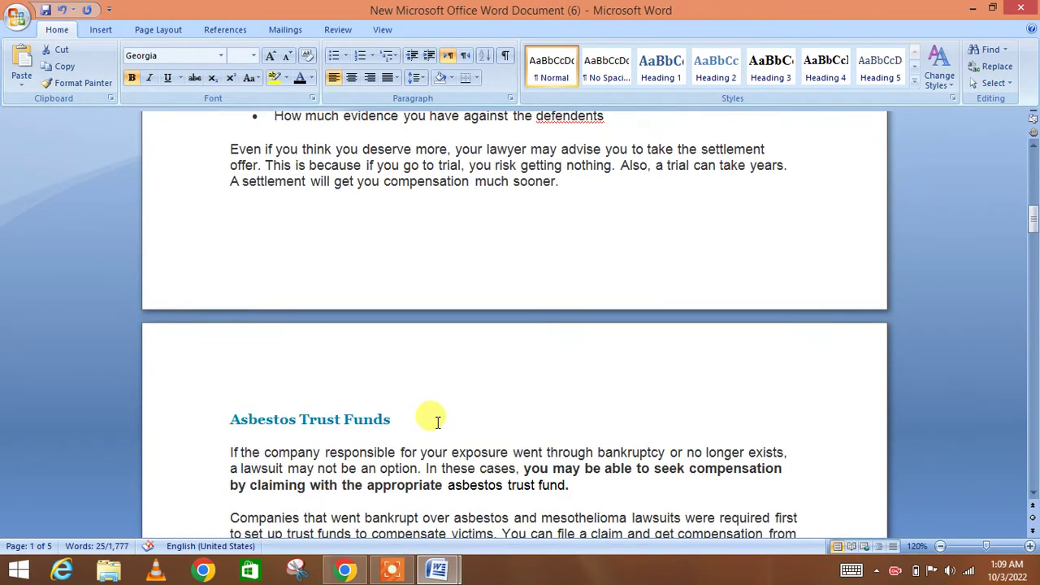
ctrl+click(422, 421)
scroll(480, 399, down, 7)
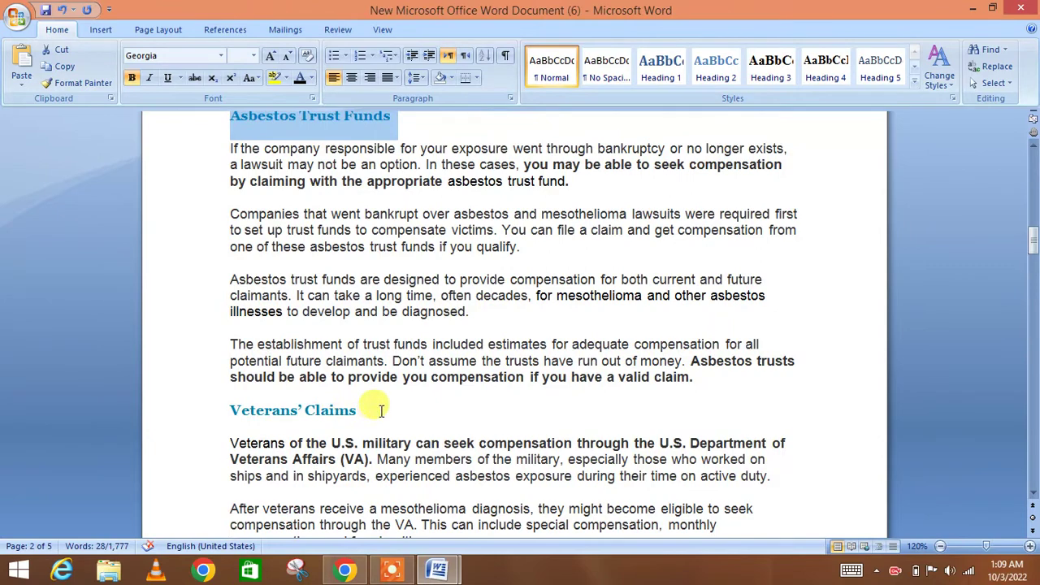
ctrl+click(352, 412)
scroll(428, 398, down, 3)
scroll(419, 410, down, 1)
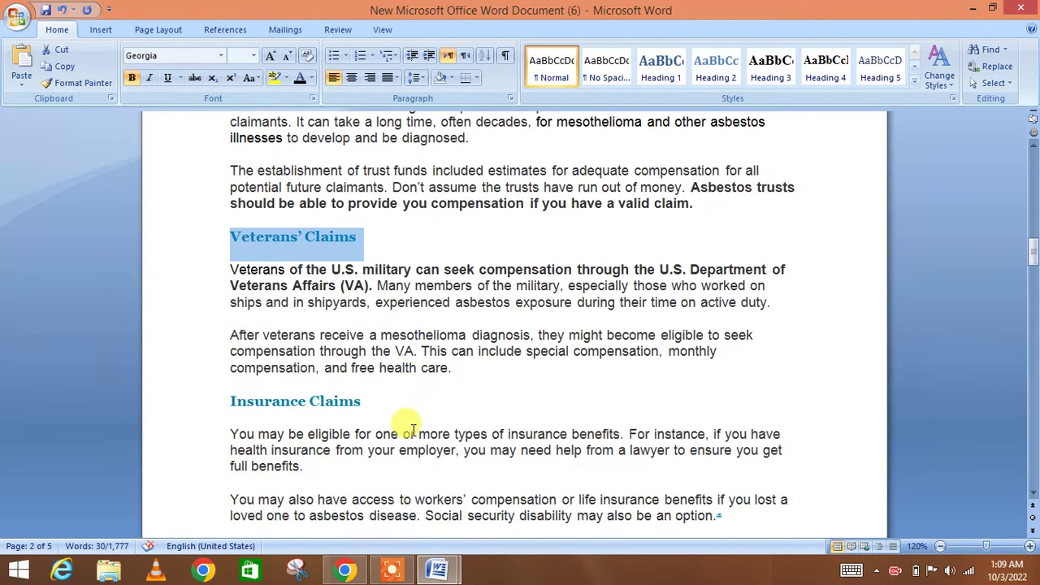
ctrl+click(393, 400)
scroll(396, 406, down, 3)
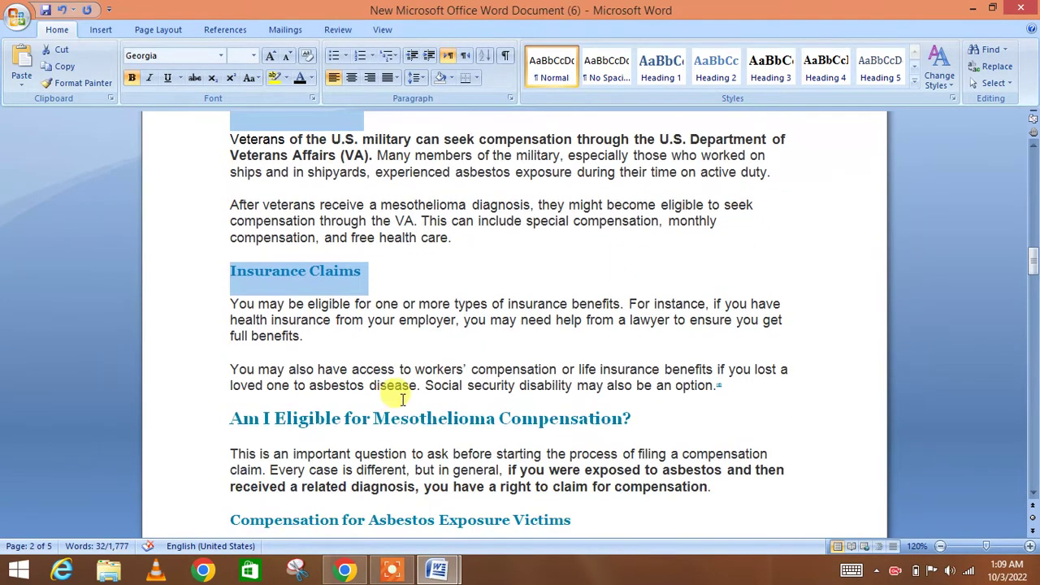
ctrl+click(663, 431)
scroll(488, 442, down, 2)
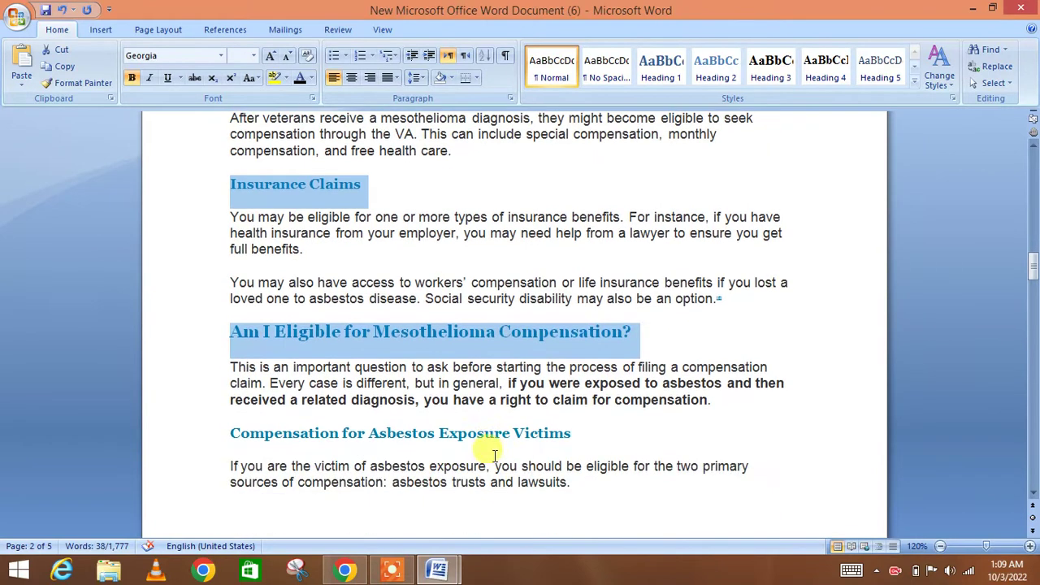
ctrl+click(624, 428)
scroll(548, 430, down, 8)
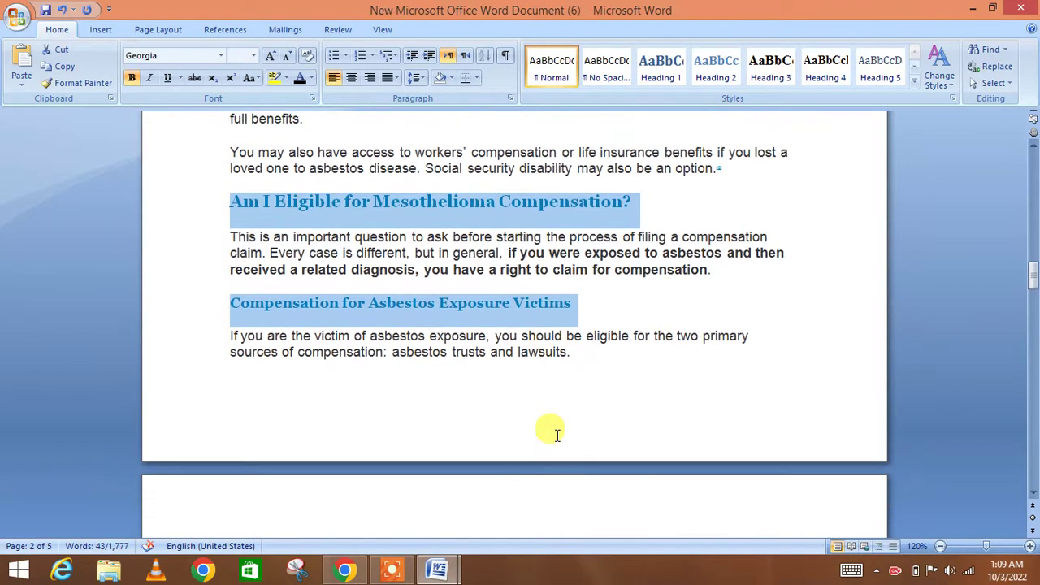
drag(535, 416, 297, 412)
scroll(457, 364, down, 2)
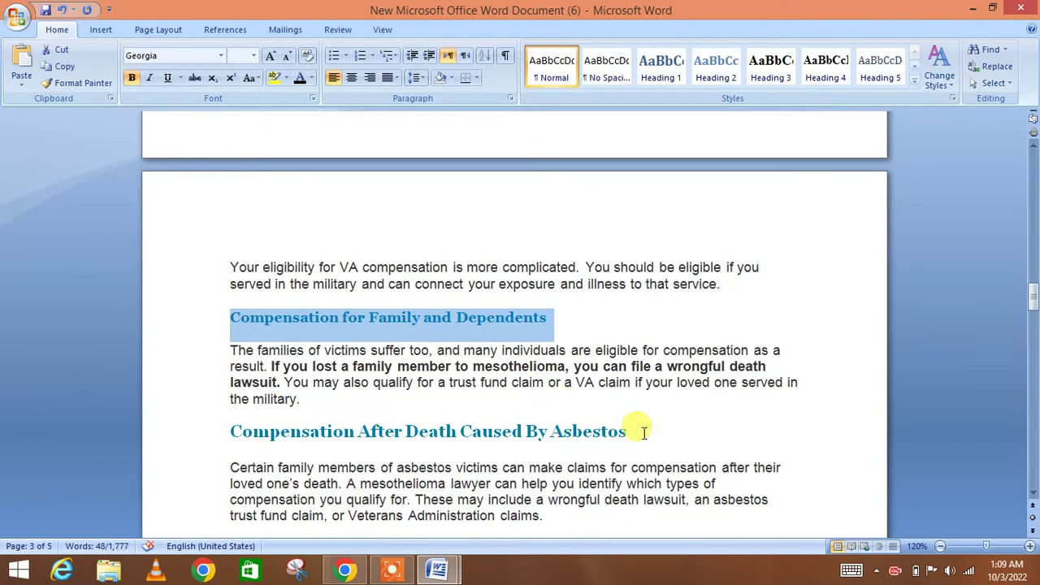
scroll(642, 418, down, 1)
drag(653, 425, 563, 389)
scroll(610, 308, up, 20)
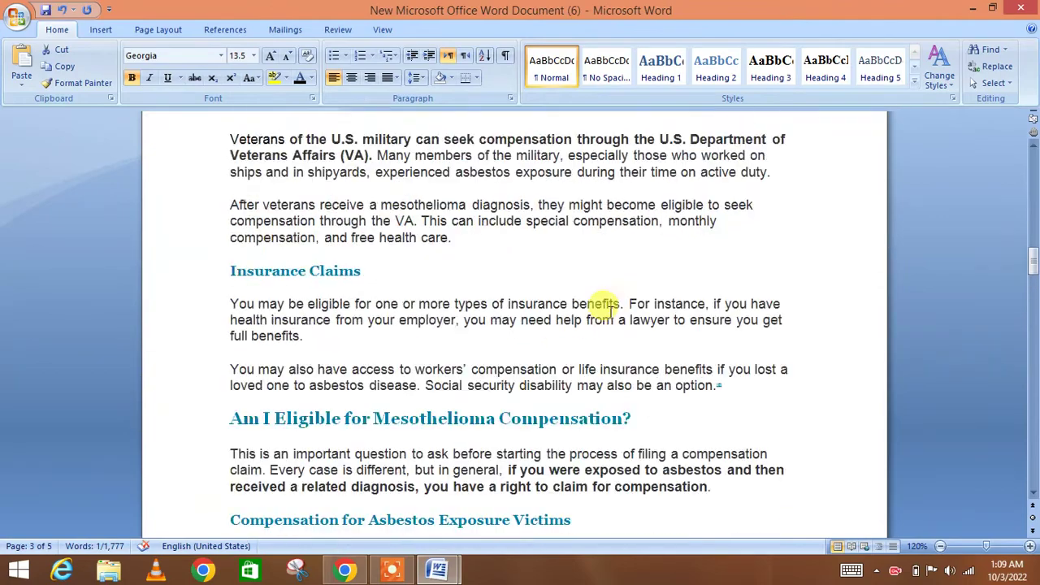
scroll(600, 301, up, 5)
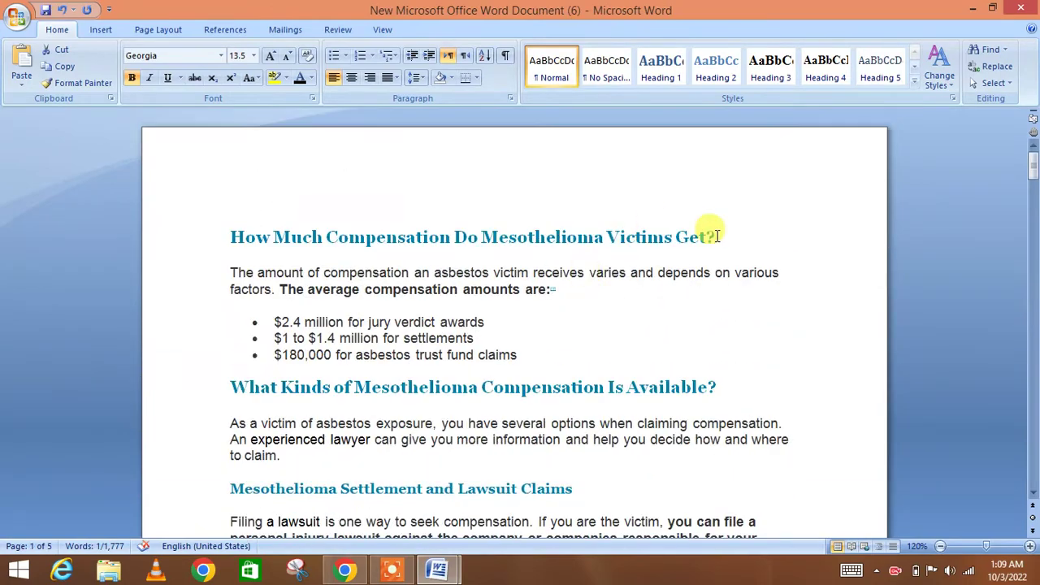
Ctrl-select the headings from the first one through 'Asbestos Trust Funds' and 'Veterans' Claims'
drag(719, 236, 245, 256)
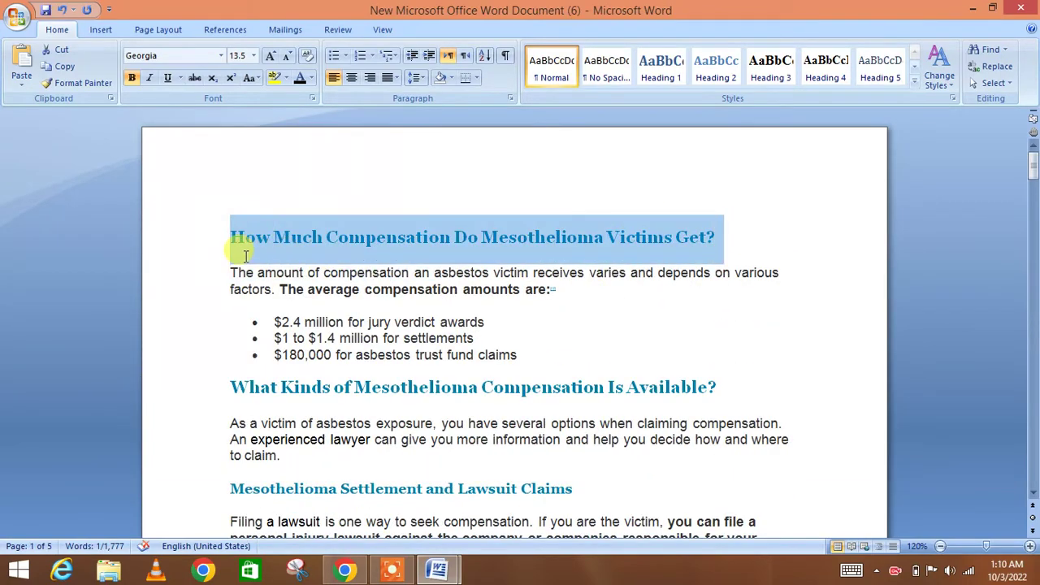
ctrl+click(719, 388)
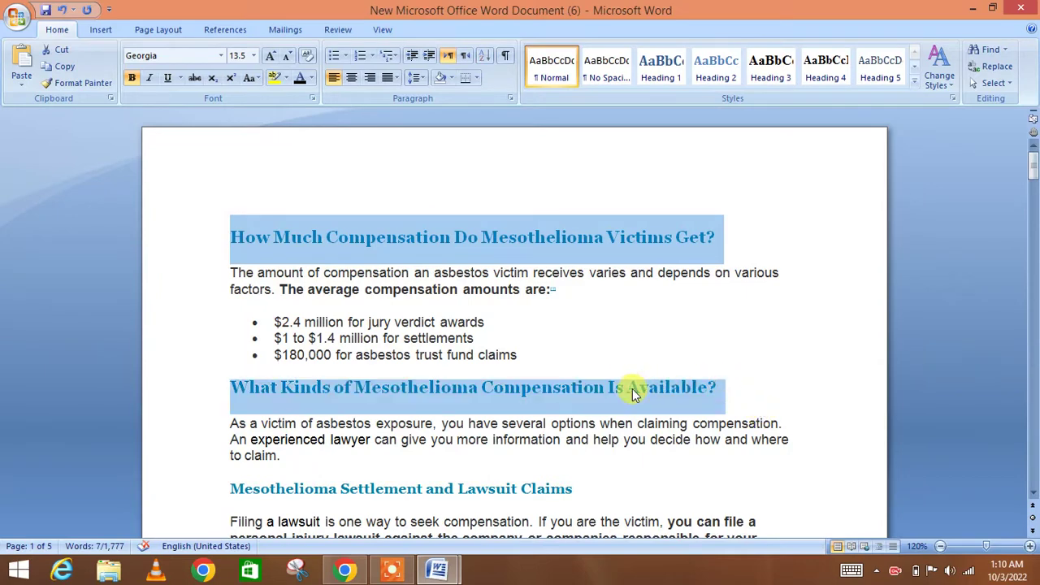
ctrl+click(530, 485)
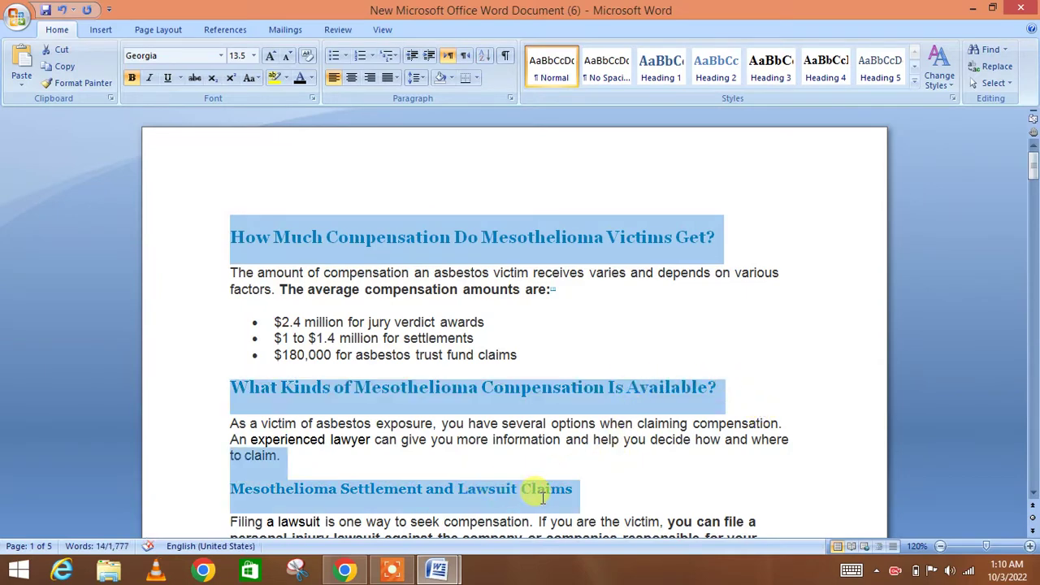
scroll(813, 390, down, 5)
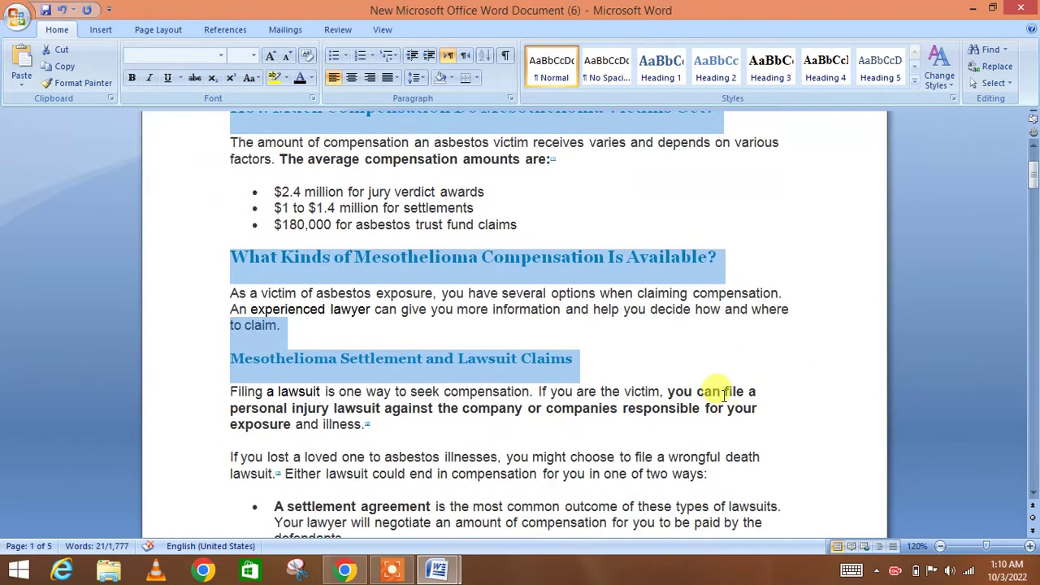
ctrl+click(497, 483)
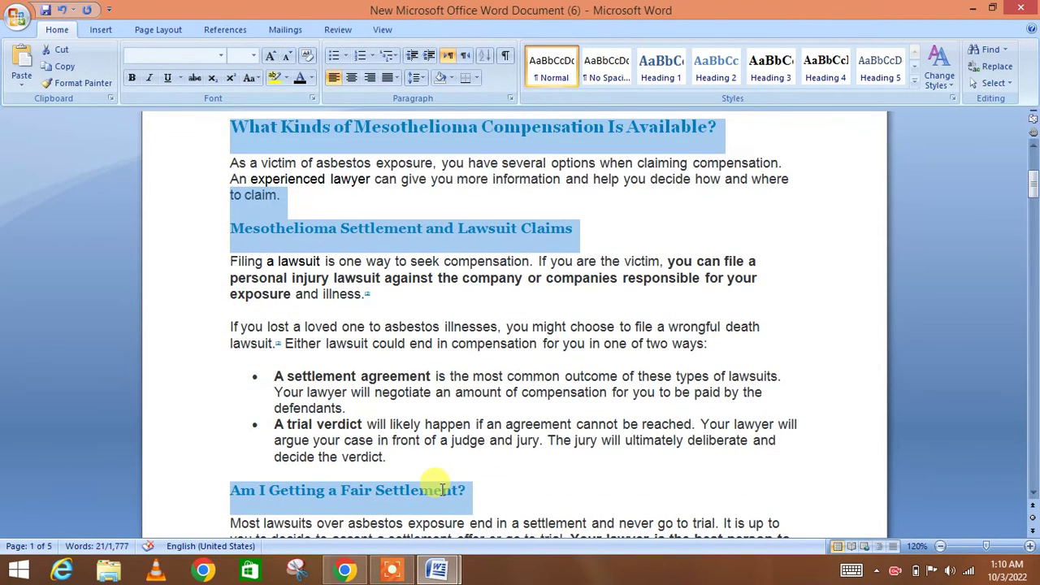
scroll(541, 434, down, 7)
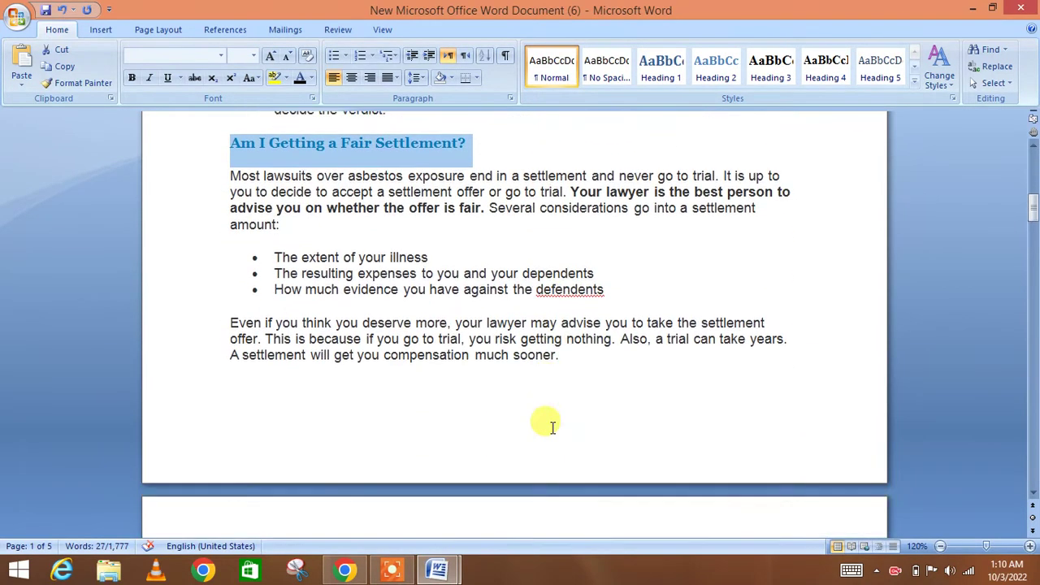
scroll(552, 428, down, 3)
ctrl+click(432, 416)
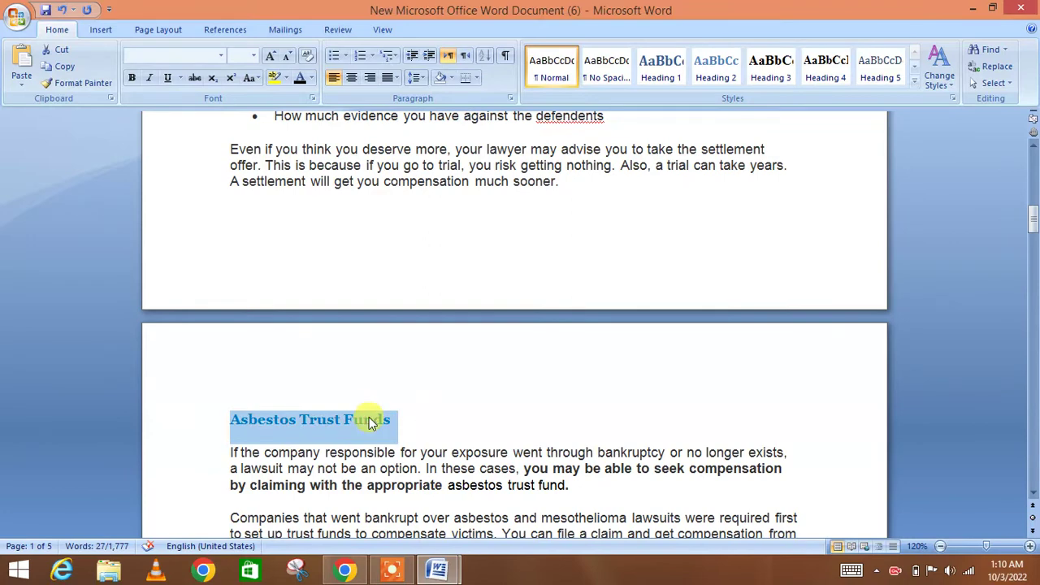
scroll(374, 418, down, 6)
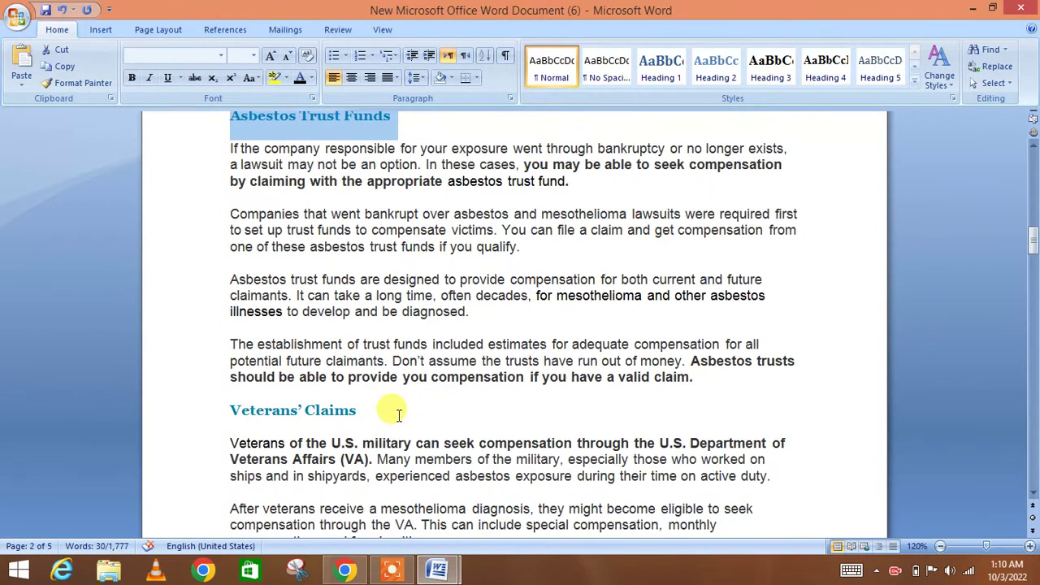
ctrl+click(389, 416)
Add the Insurance Claims, Am I Eligible, Asbestos Exposure Victims, Family and Dependents, and After Death headings
scroll(501, 398, down, 3)
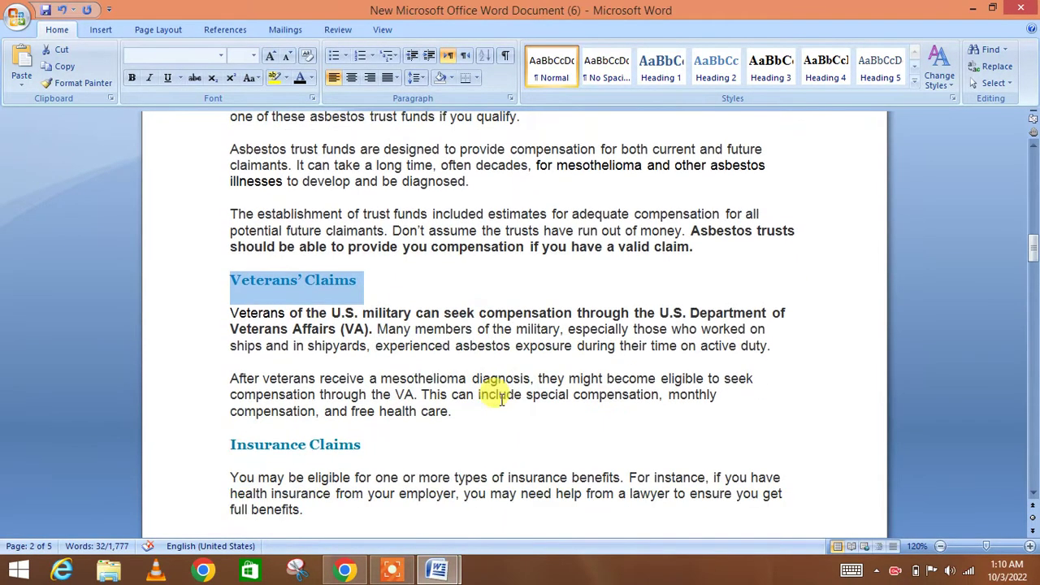
ctrl+click(389, 445)
scroll(455, 430, down, 3)
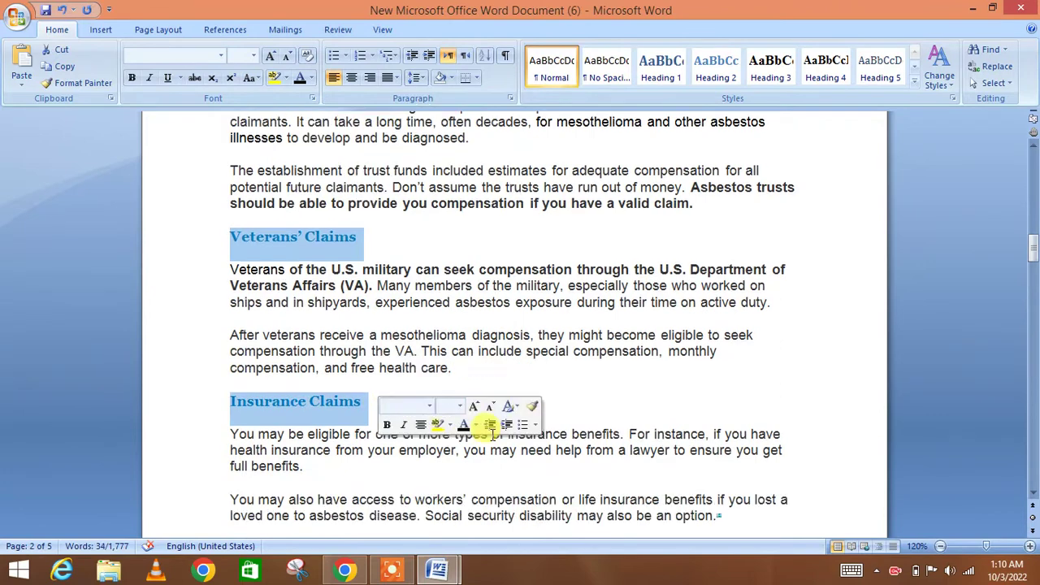
ctrl+click(659, 455)
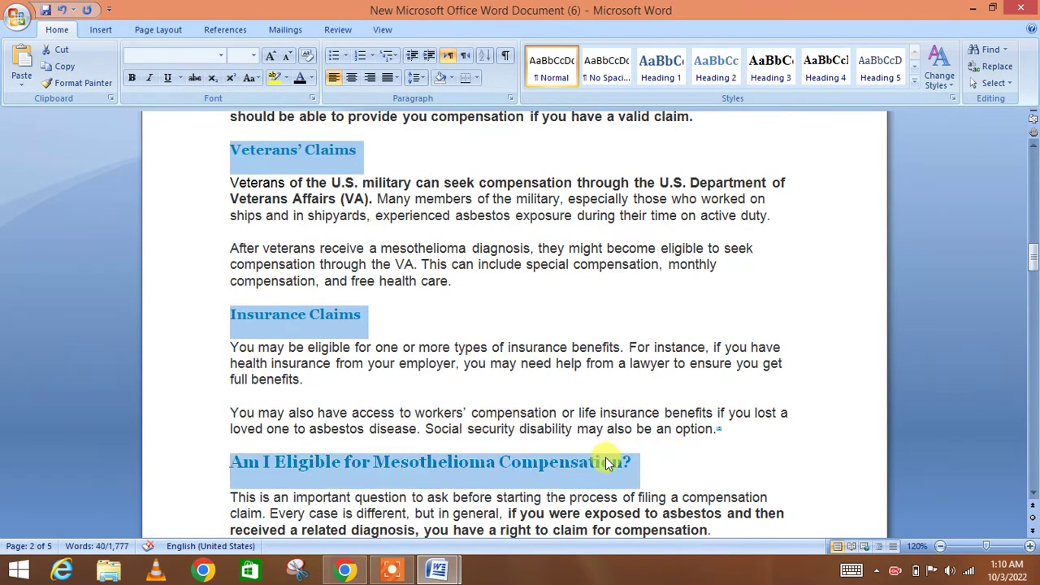
scroll(609, 451, down, 3)
ctrl+click(599, 442)
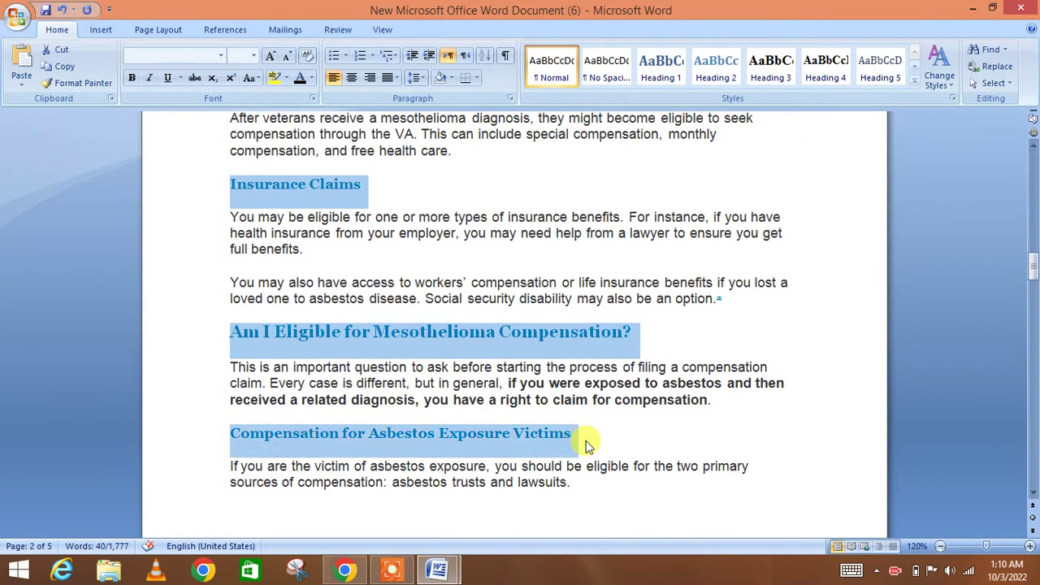
scroll(589, 446, down, 8)
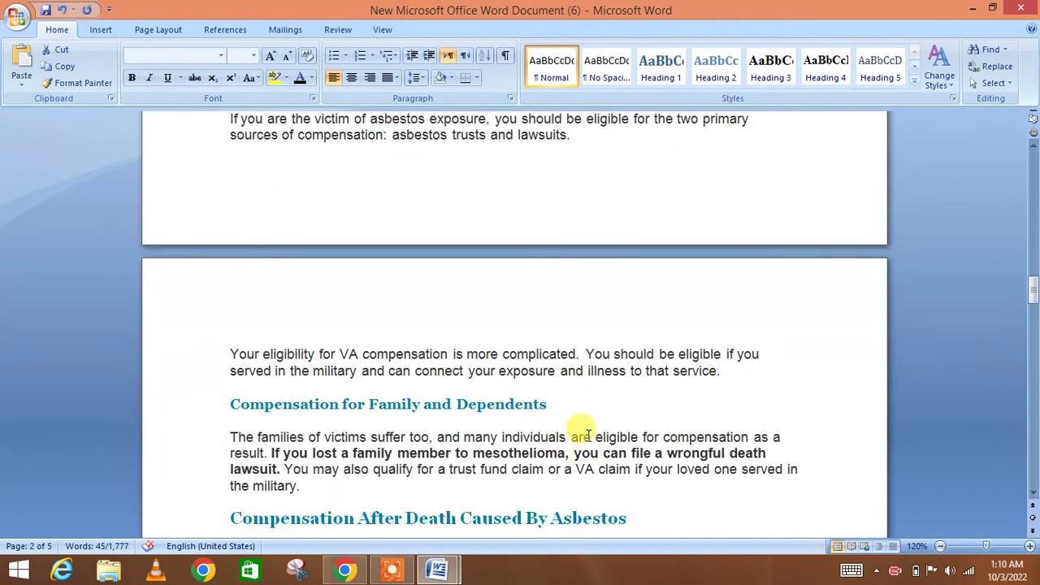
ctrl+click(580, 404)
scroll(583, 458, down, 2)
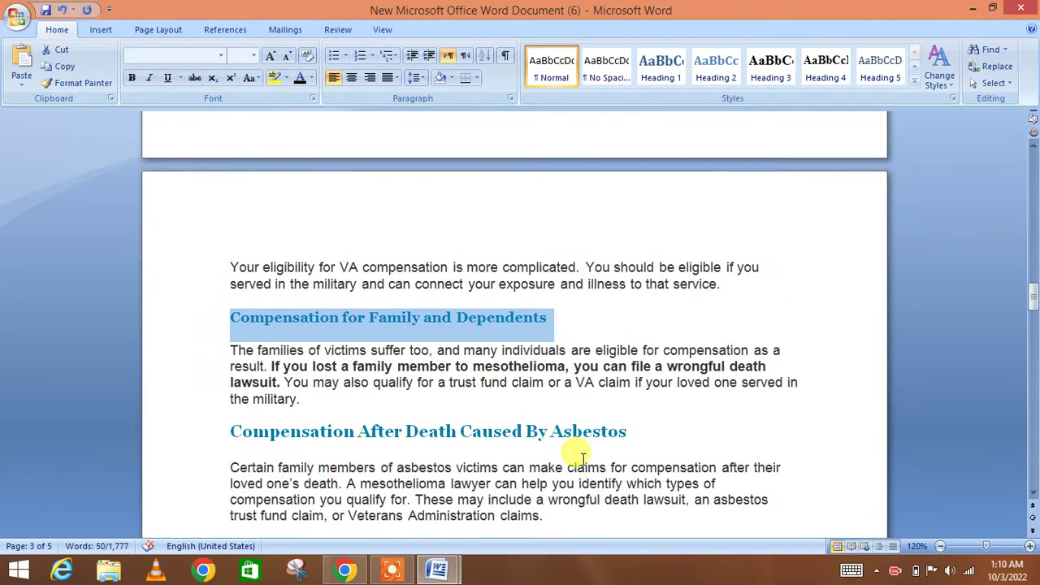
drag(635, 433, 318, 436)
scroll(374, 422, down, 2)
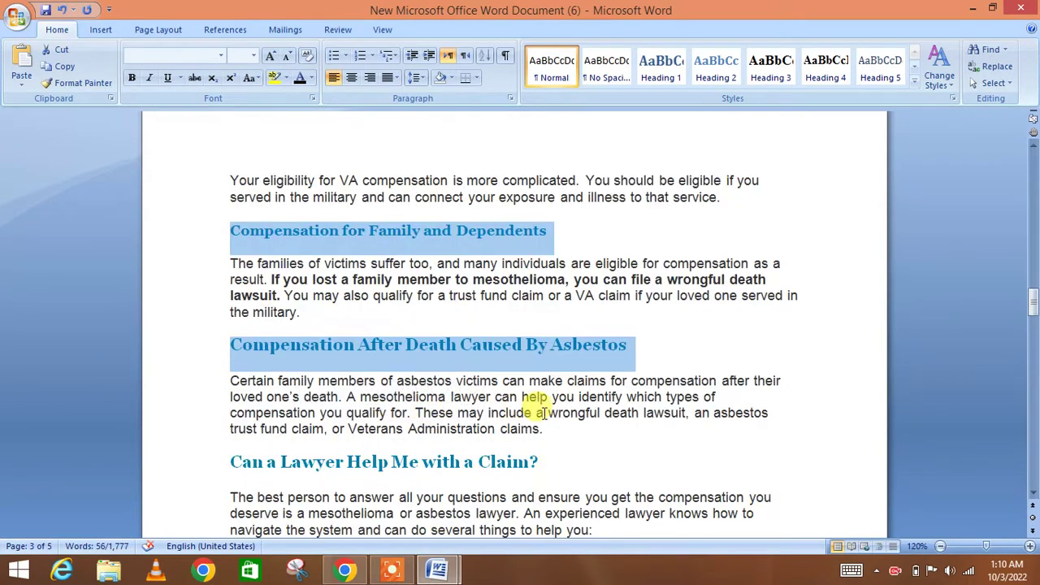
Add the Can a Lawyer Help, How Long Will it Take, and Is Seeking Compensation Worth headings
drag(558, 460, 381, 474)
scroll(519, 454, down, 8)
scroll(468, 451, down, 14)
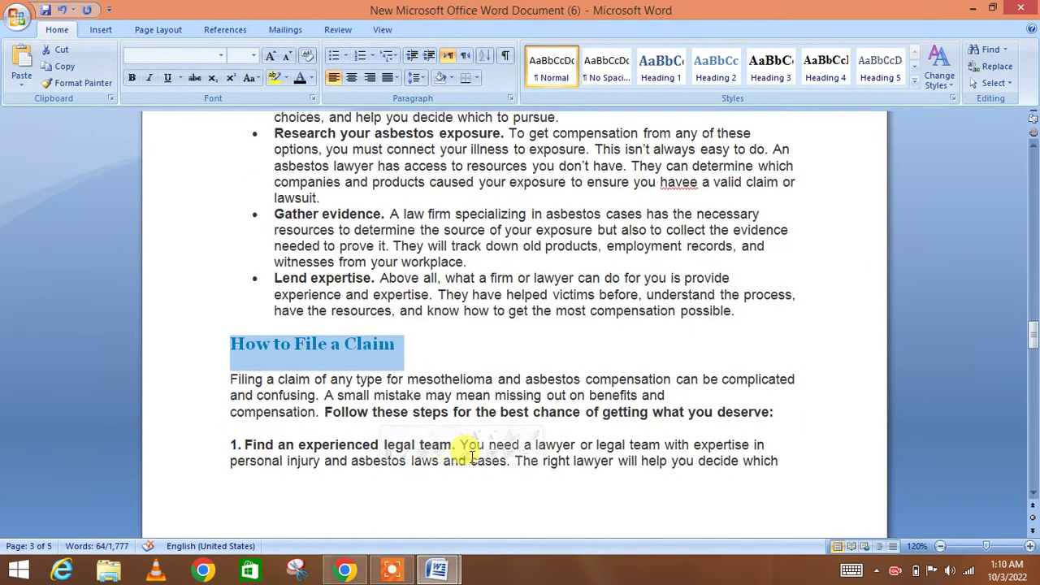
scroll(471, 456, down, 1)
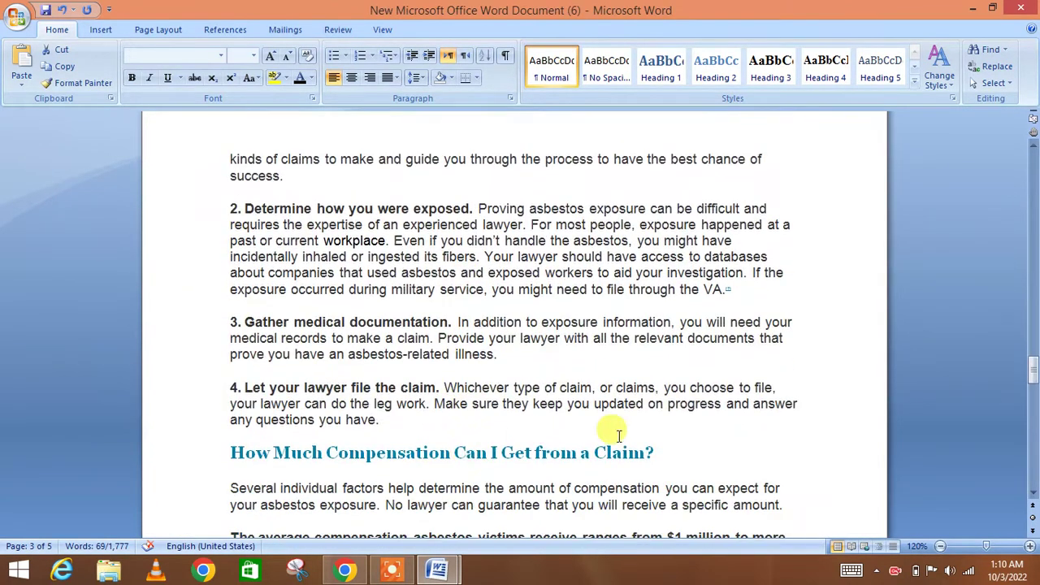
drag(655, 453, 233, 451)
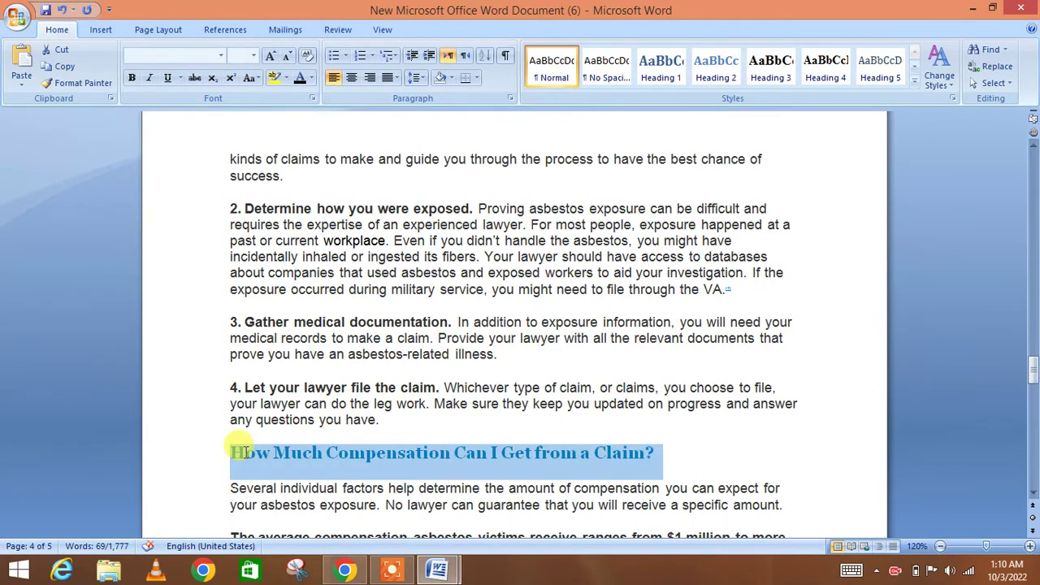
scroll(431, 429, down, 7)
scroll(424, 446, down, 4)
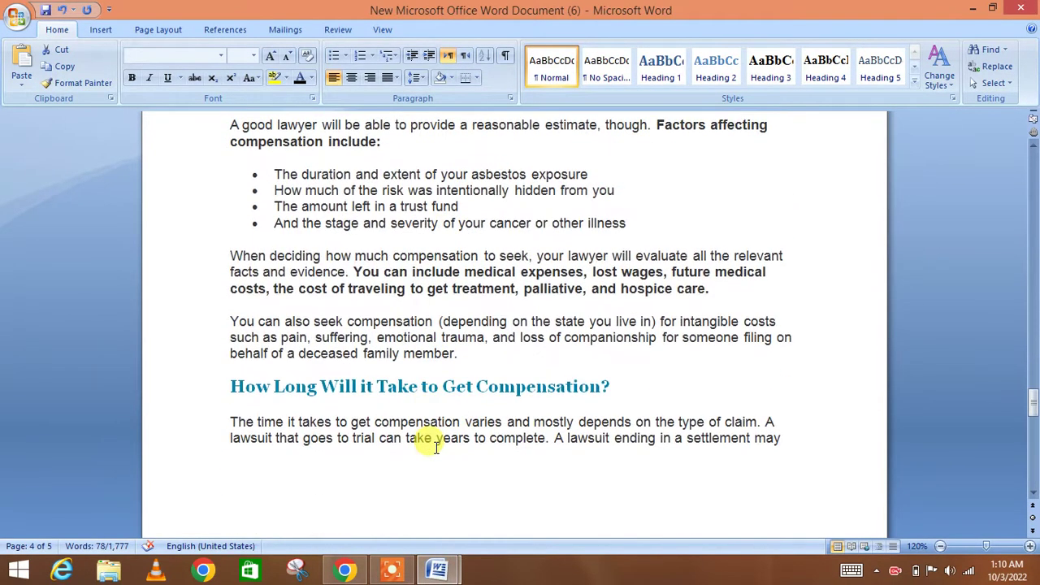
triple_click(625, 390)
scroll(411, 404, down, 7)
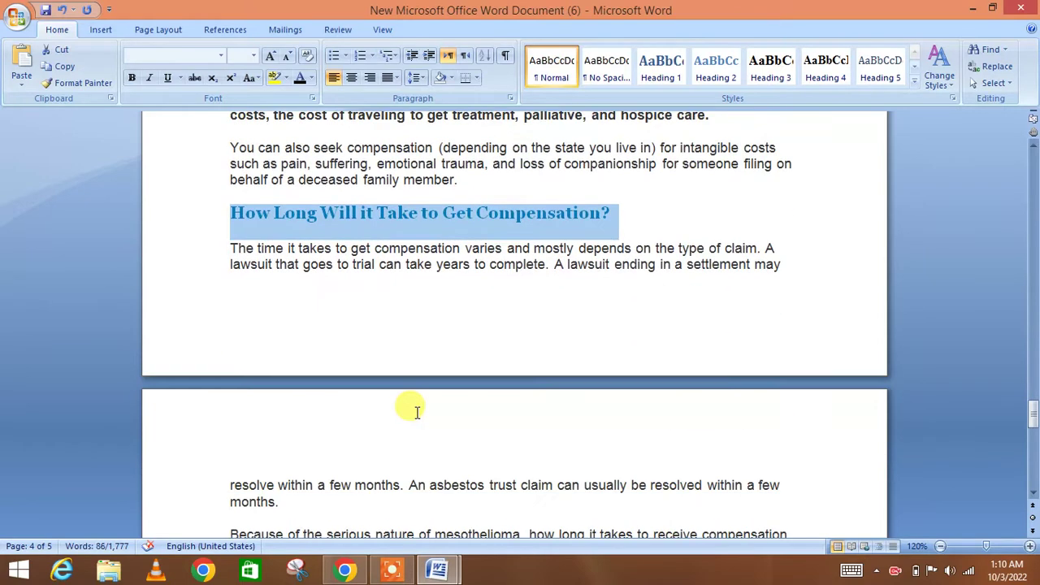
drag(687, 461, 634, 471)
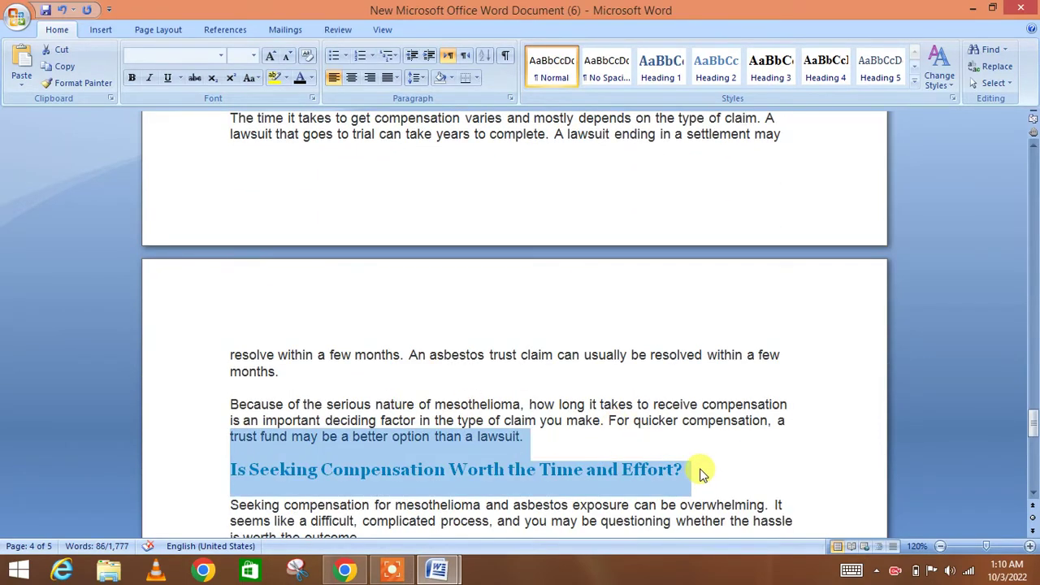
scroll(631, 424, down, 10)
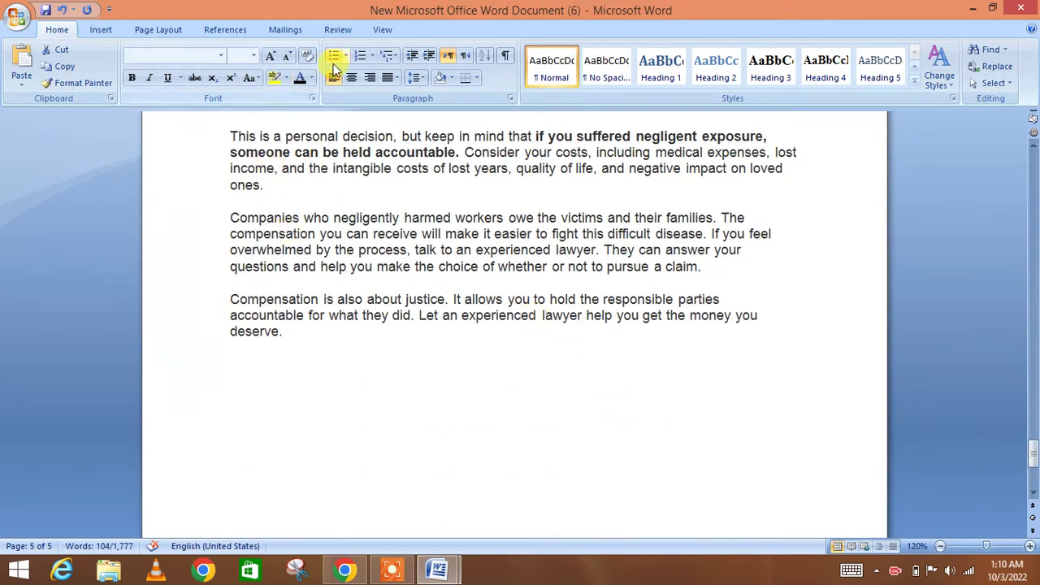
Apply black font colour to all selected headings, then deselect by clicking into body text
click(302, 78)
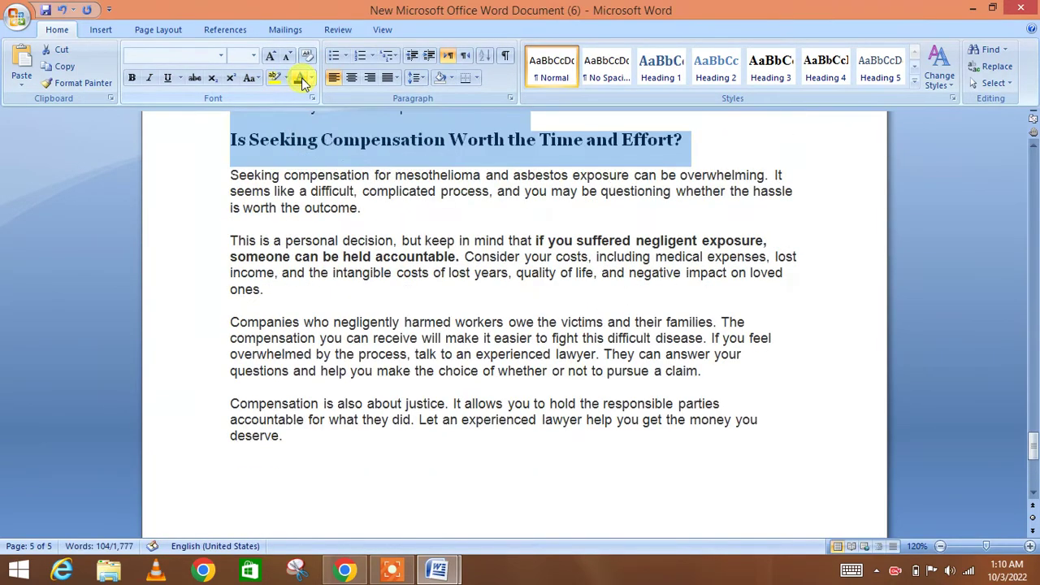
scroll(459, 198, up, 2)
scroll(459, 197, up, 20)
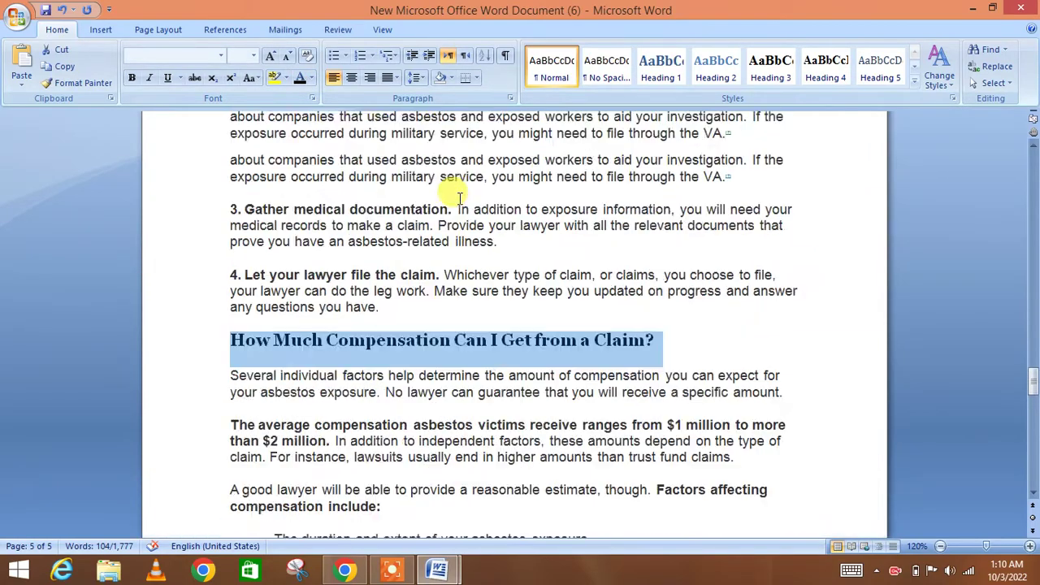
scroll(459, 197, up, 20)
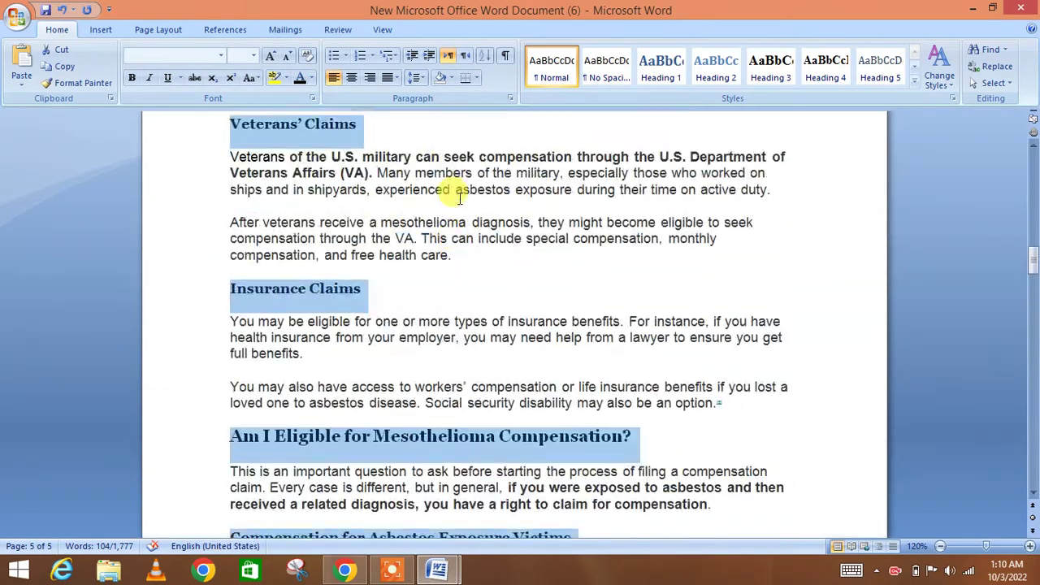
scroll(459, 198, up, 20)
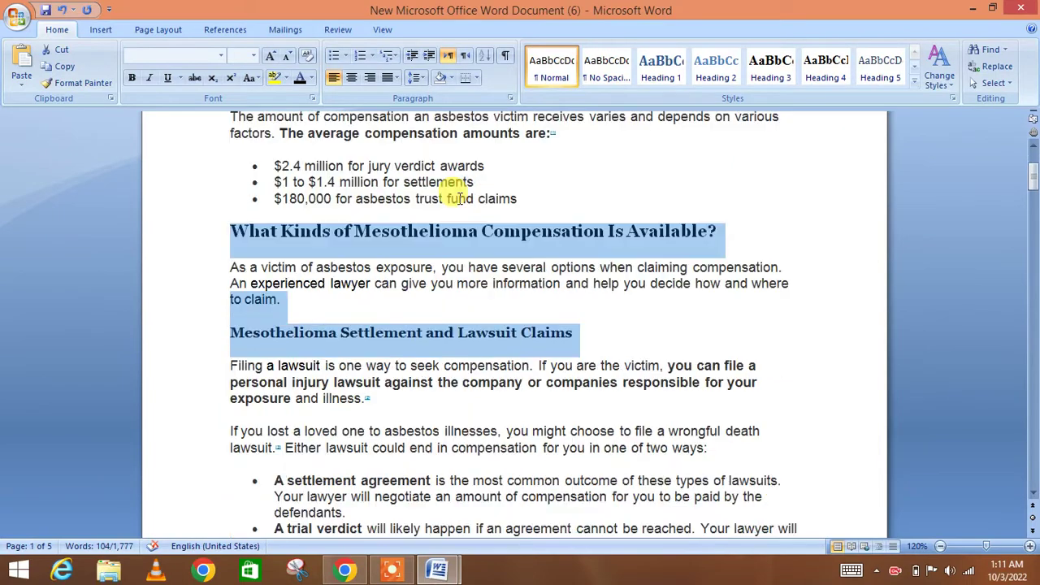
scroll(435, 315, down, 9)
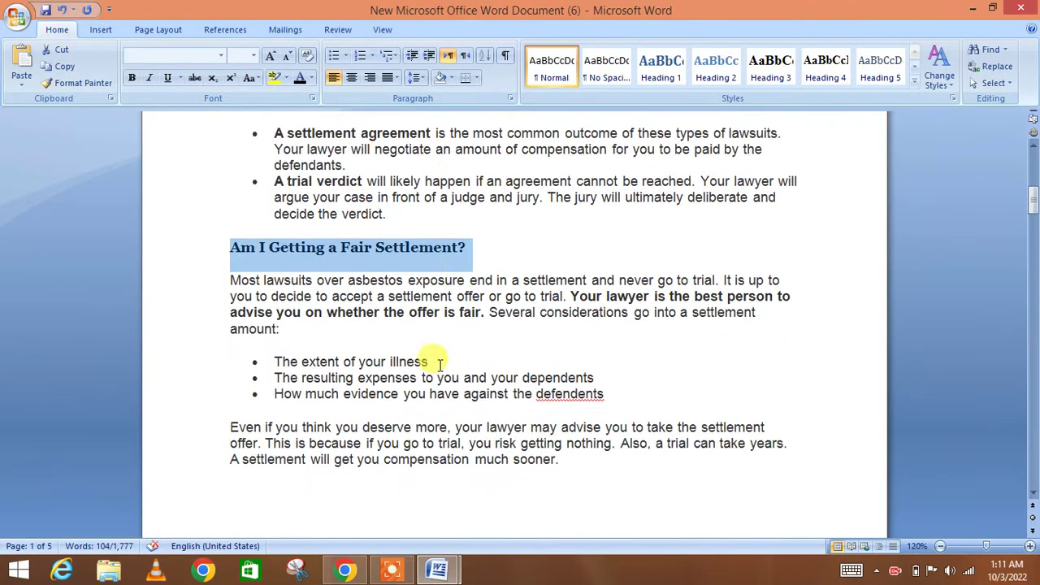
scroll(446, 367, down, 12)
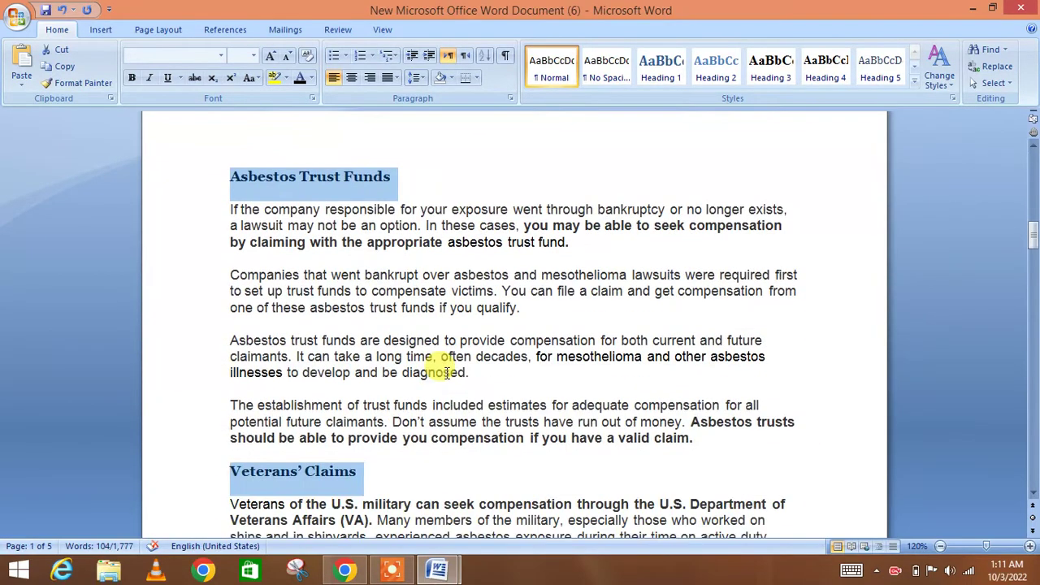
scroll(446, 372, down, 1)
scroll(448, 333, up, 17)
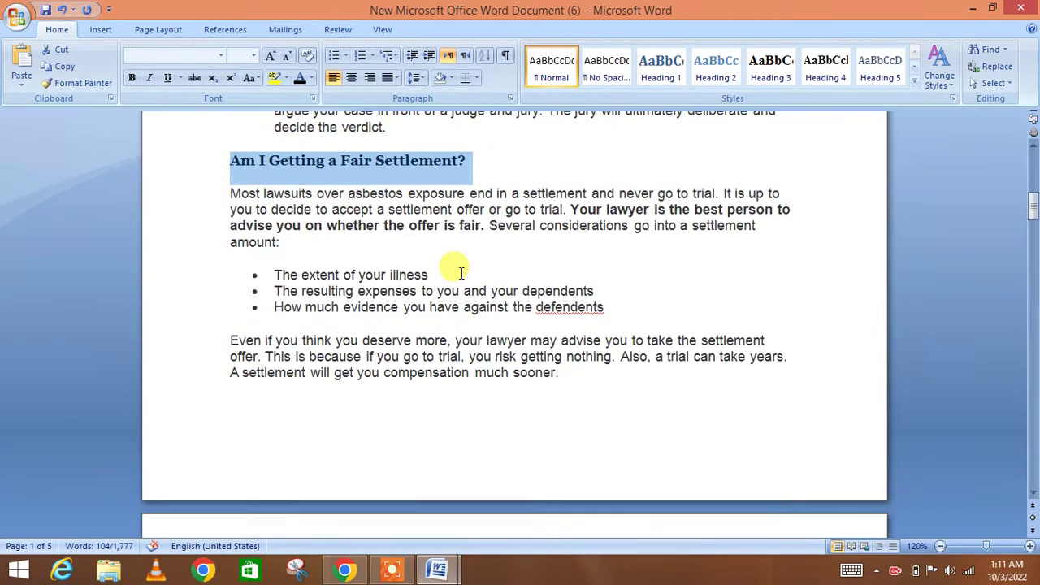
scroll(461, 272, up, 4)
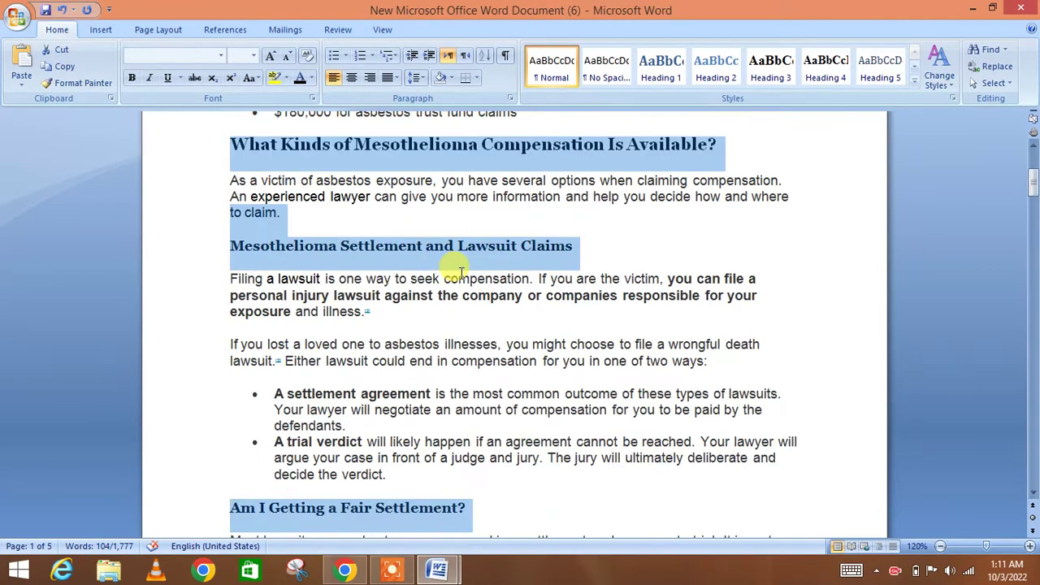
click(388, 310)
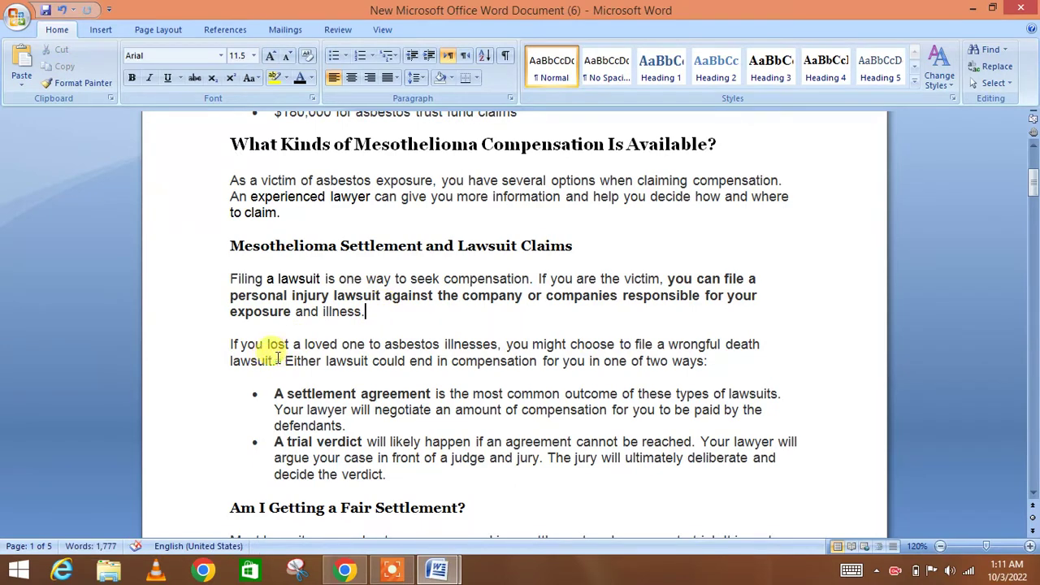
Delete the extra space before 'Either' and select the whole article with Ctrl+A
key(Delete)
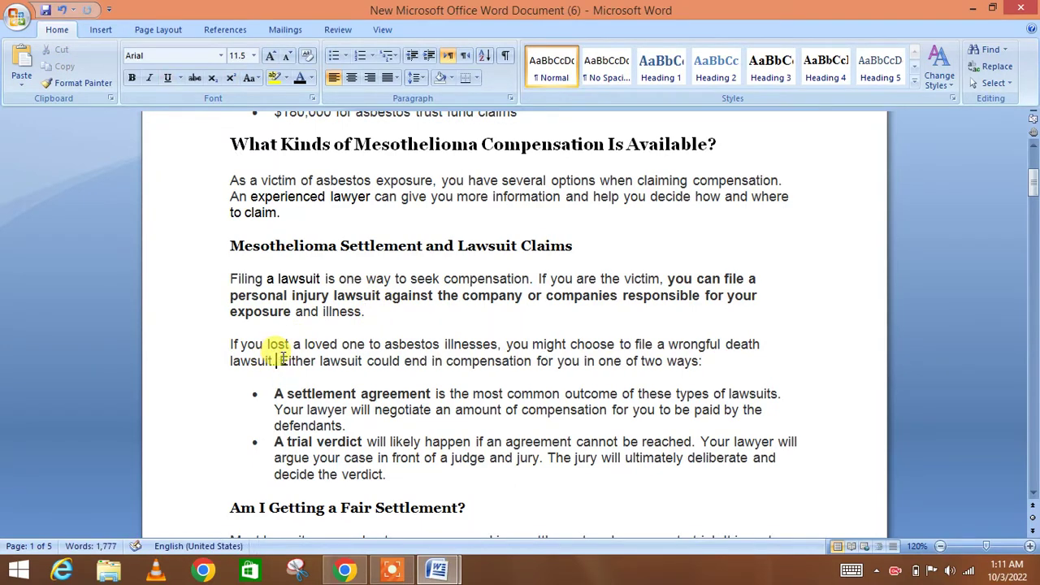
scroll(711, 370, up, 6)
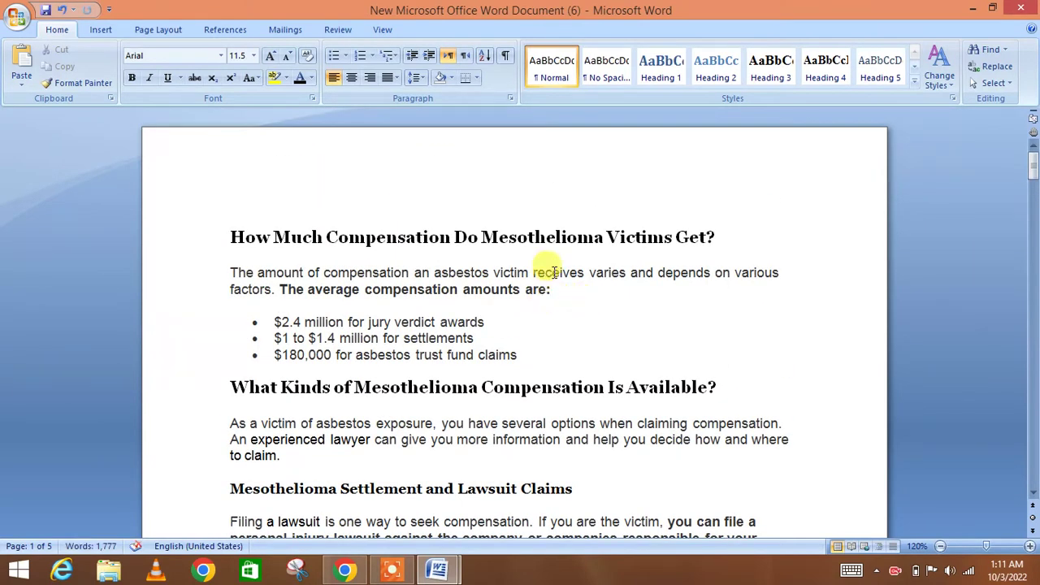
scroll(549, 248, down, 13)
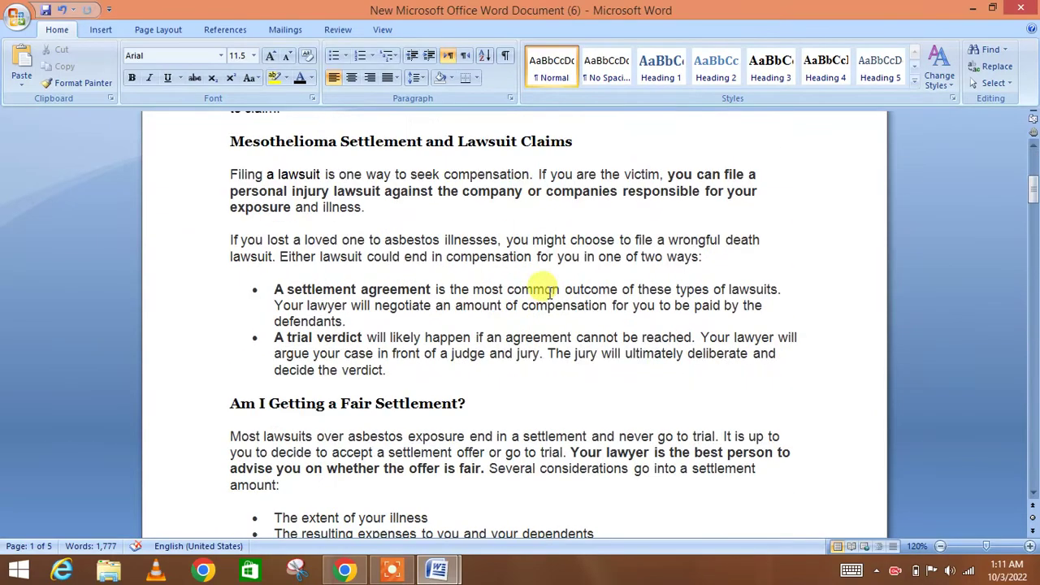
scroll(549, 294, down, 18)
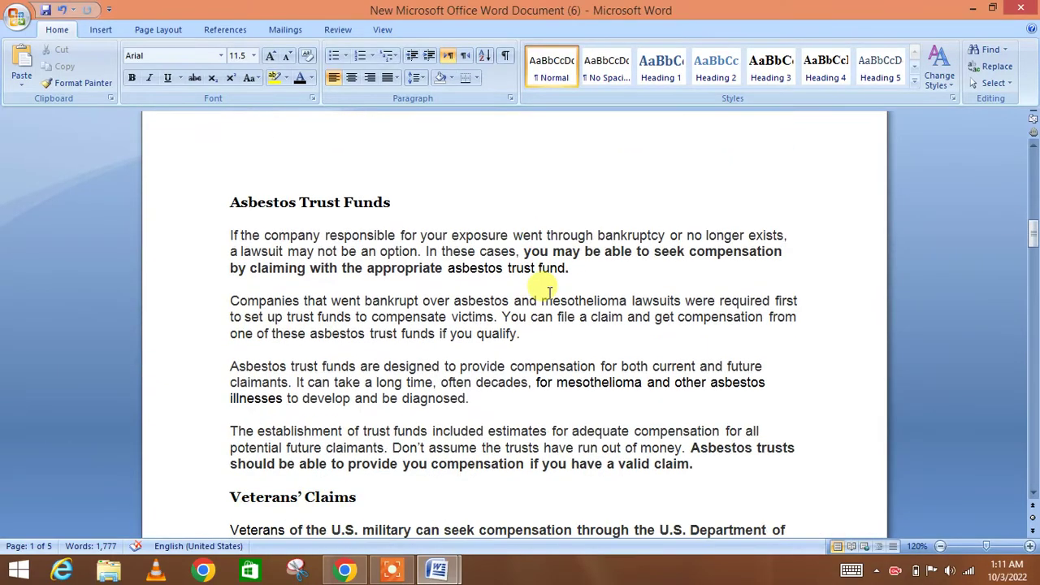
scroll(549, 294, down, 16)
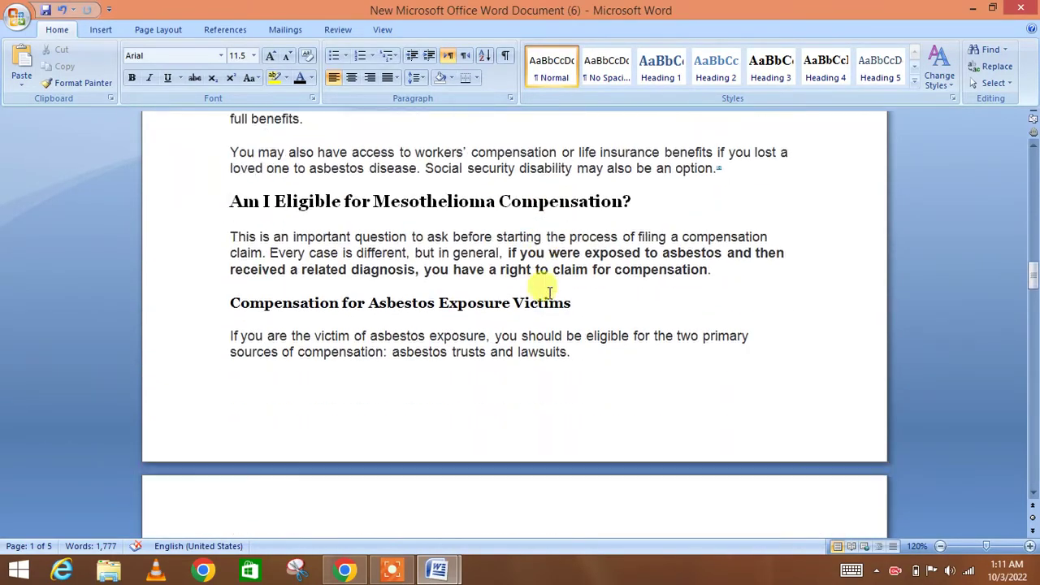
scroll(550, 291, down, 20)
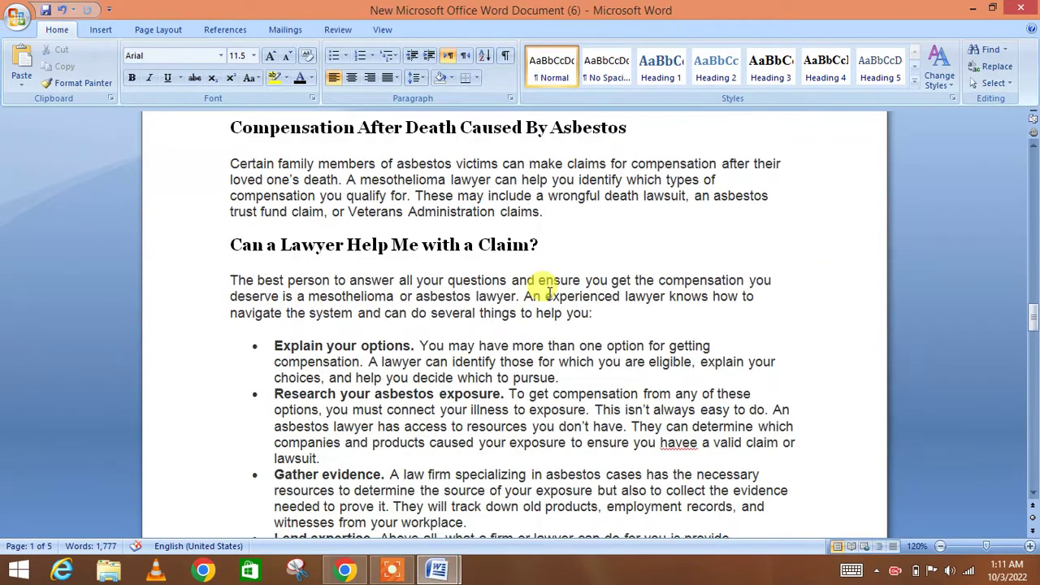
scroll(550, 293, down, 10)
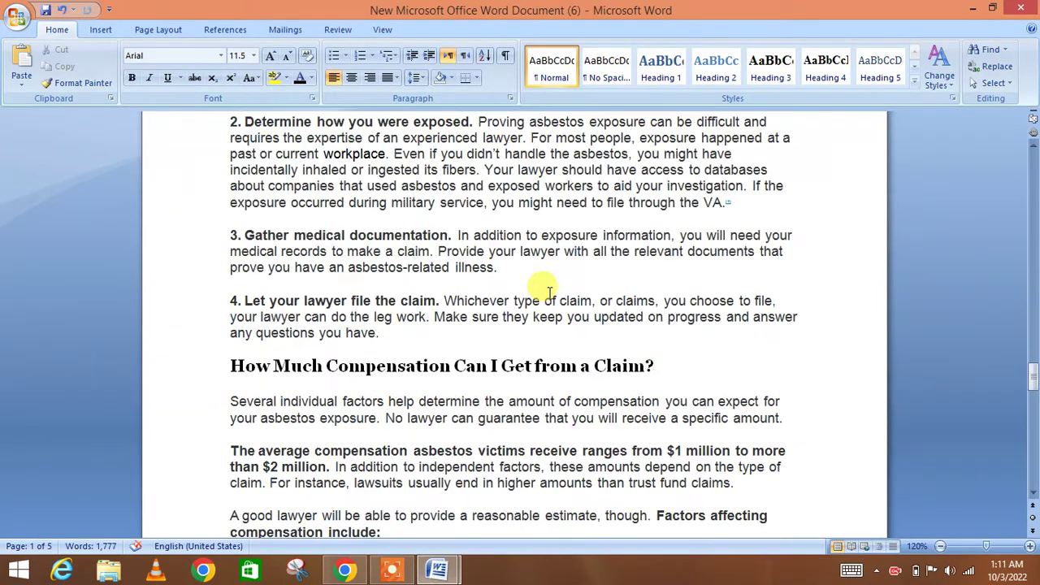
scroll(549, 293, down, 20)
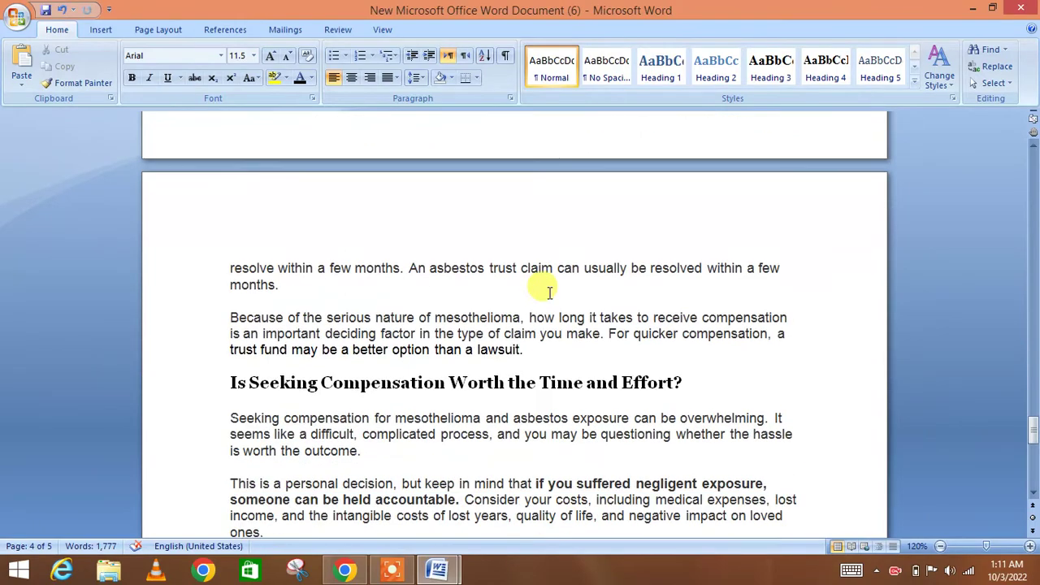
scroll(549, 293, down, 14)
scroll(546, 274, up, 5)
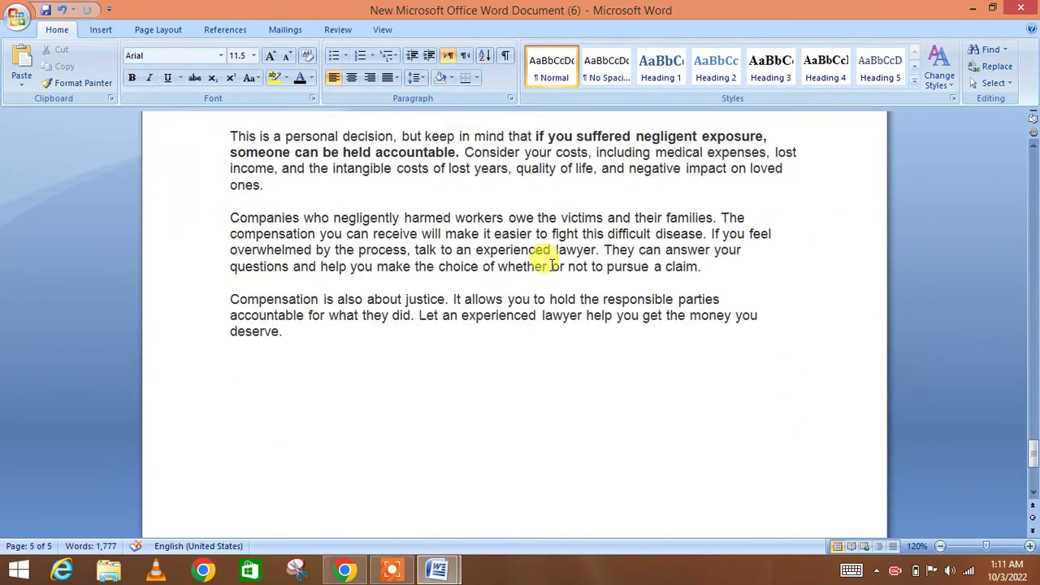
scroll(533, 332, up, 20)
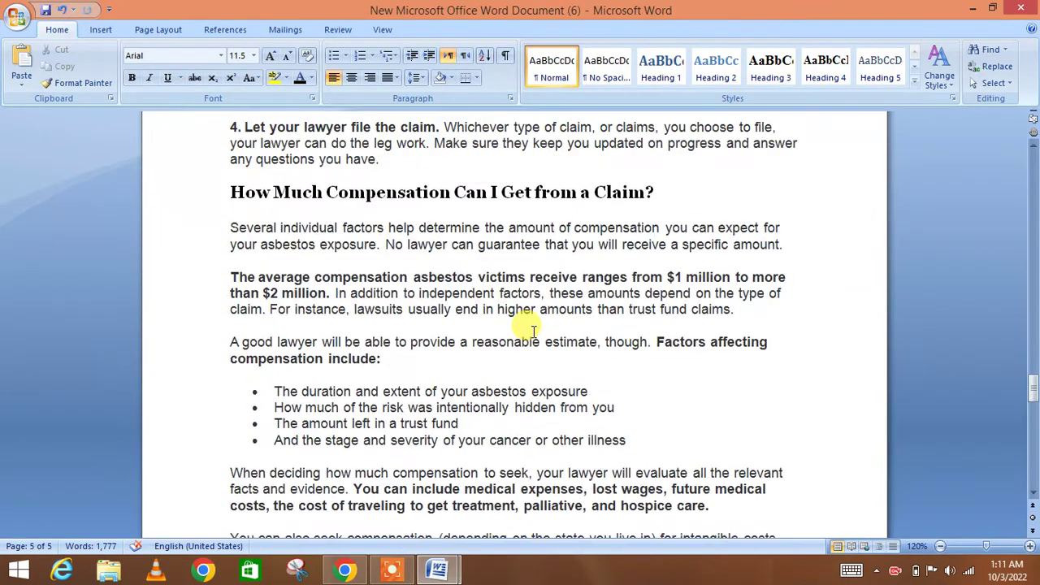
key(ctrl+a)
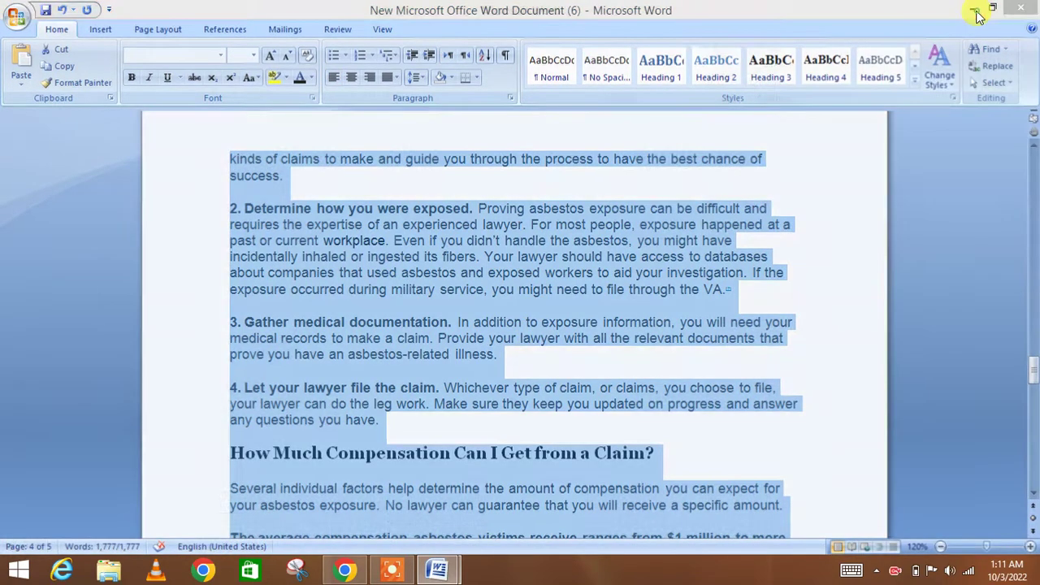
Close Word and create and open a New Text Document on the desktop
key(ctrl+w)
click(977, 7)
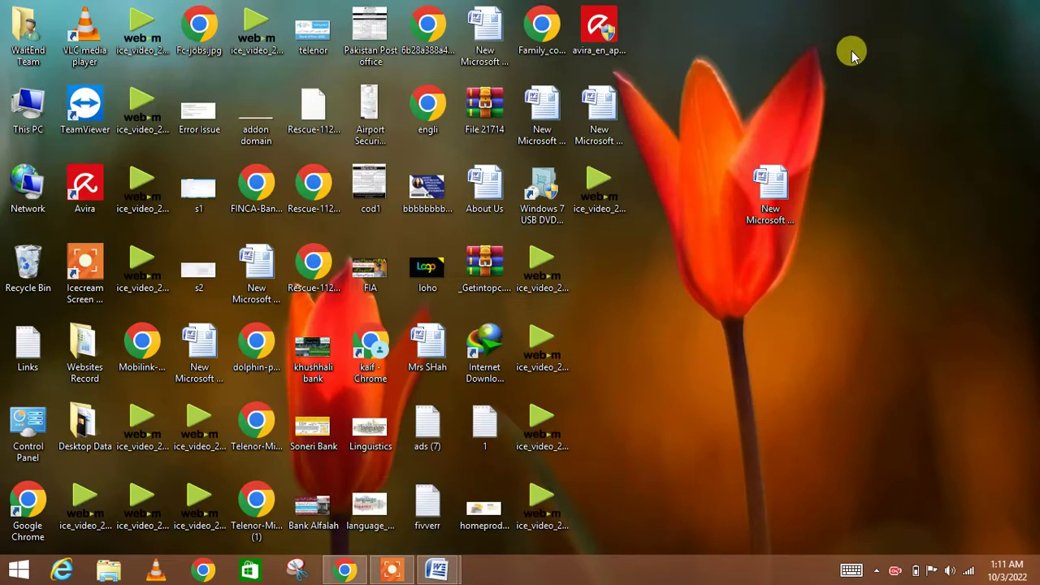
right_click(861, 68)
mouse_move(975, 210)
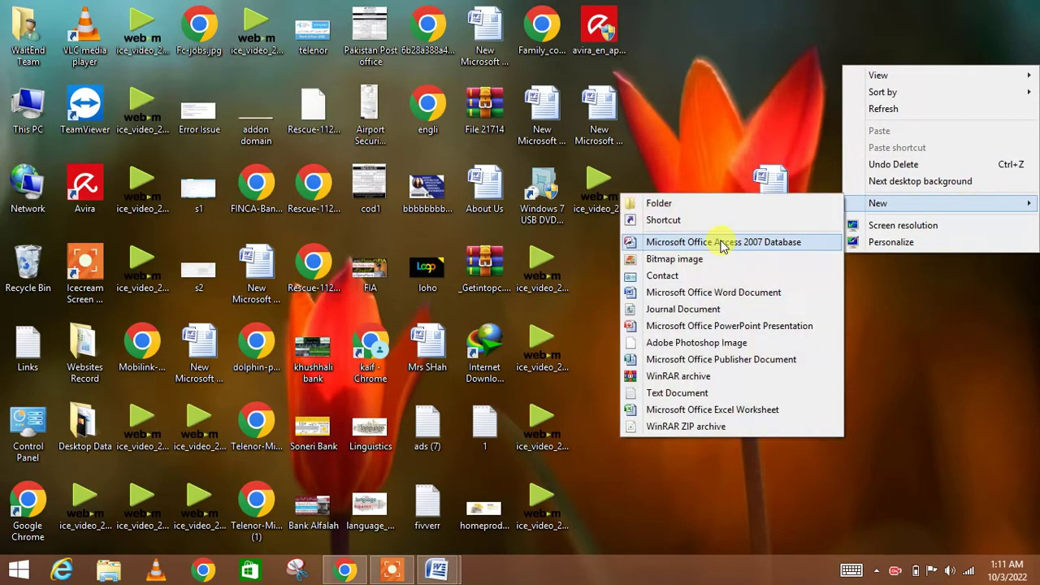
click(731, 394)
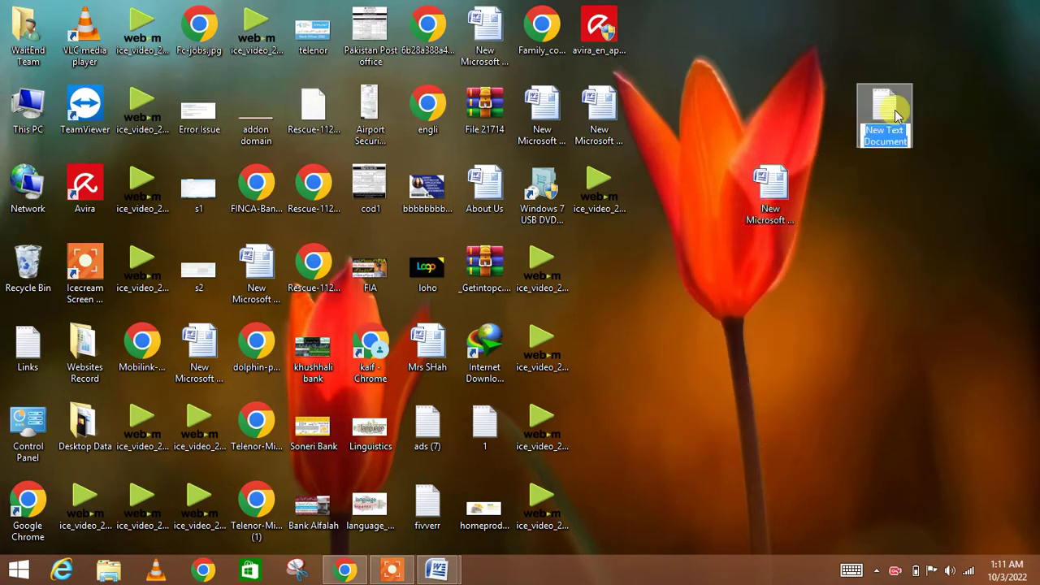
click(894, 114)
double_click(896, 116)
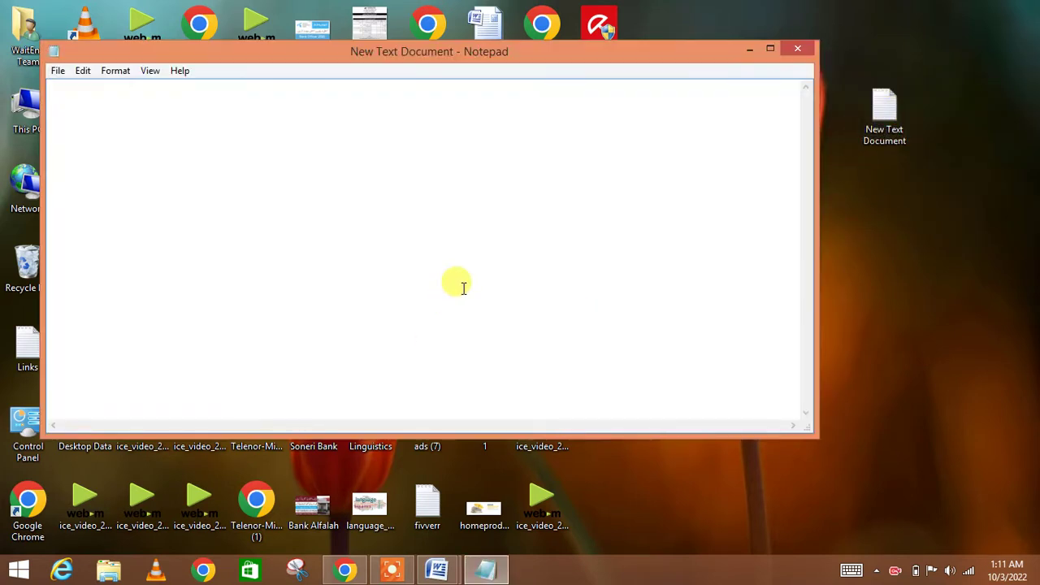
Paste the article into Notepad as plain text, select it all, and return to WordPress's Add New Post tab
key(ctrl+v)
scroll(467, 273, up, 20)
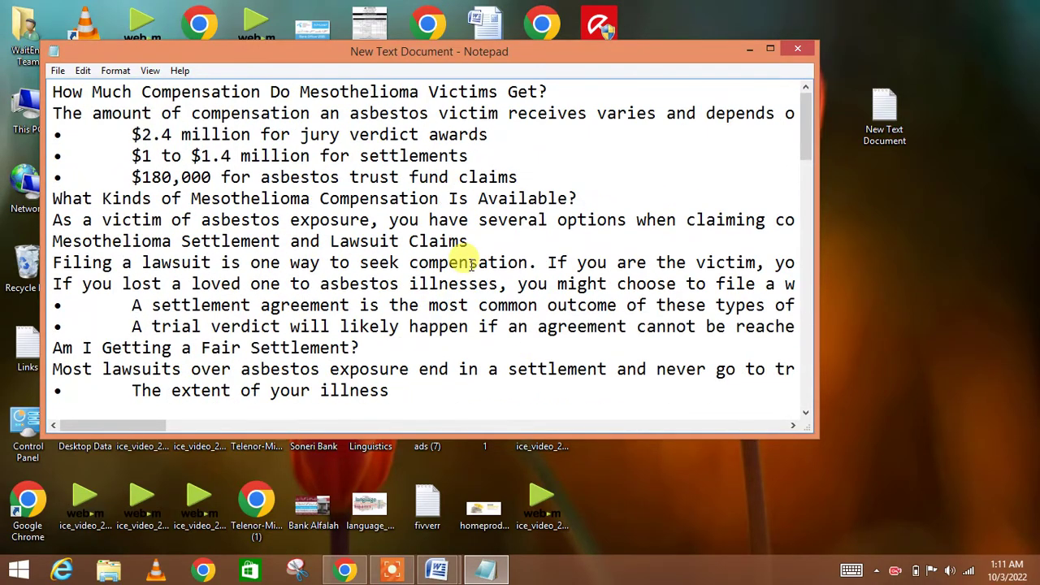
key(ctrl+a)
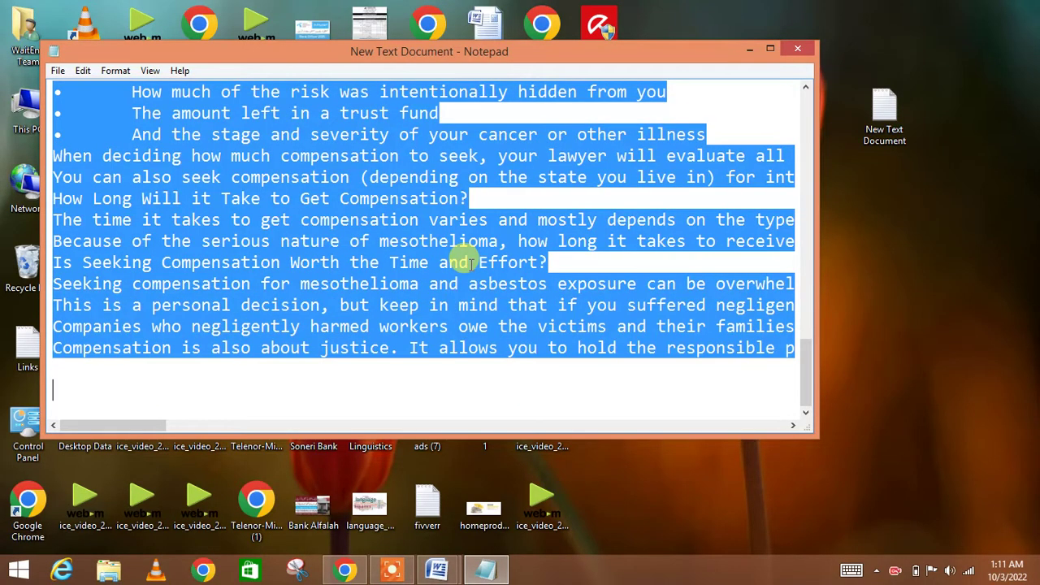
click(749, 52)
click(345, 571)
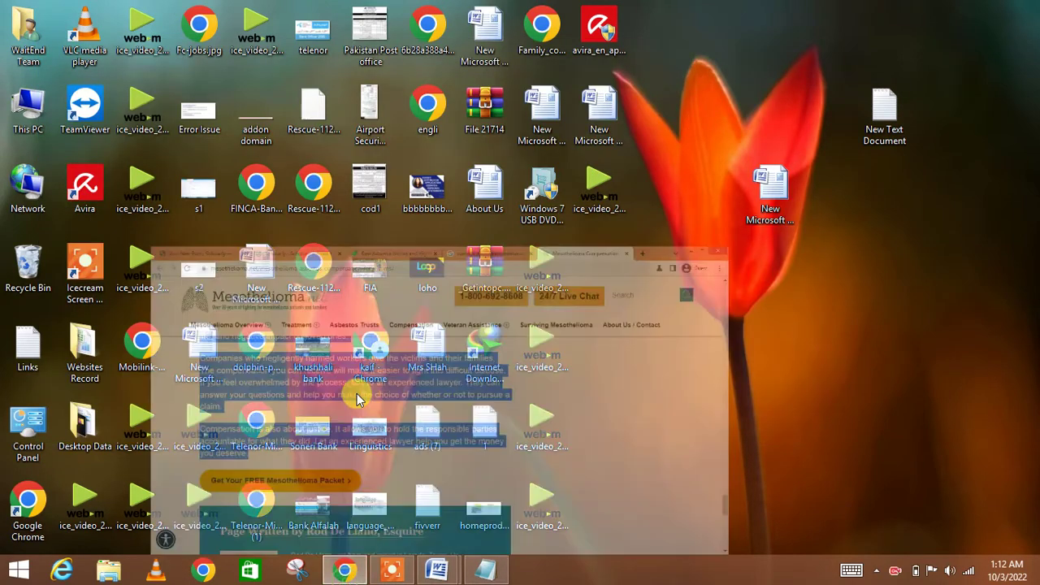
click(113, 11)
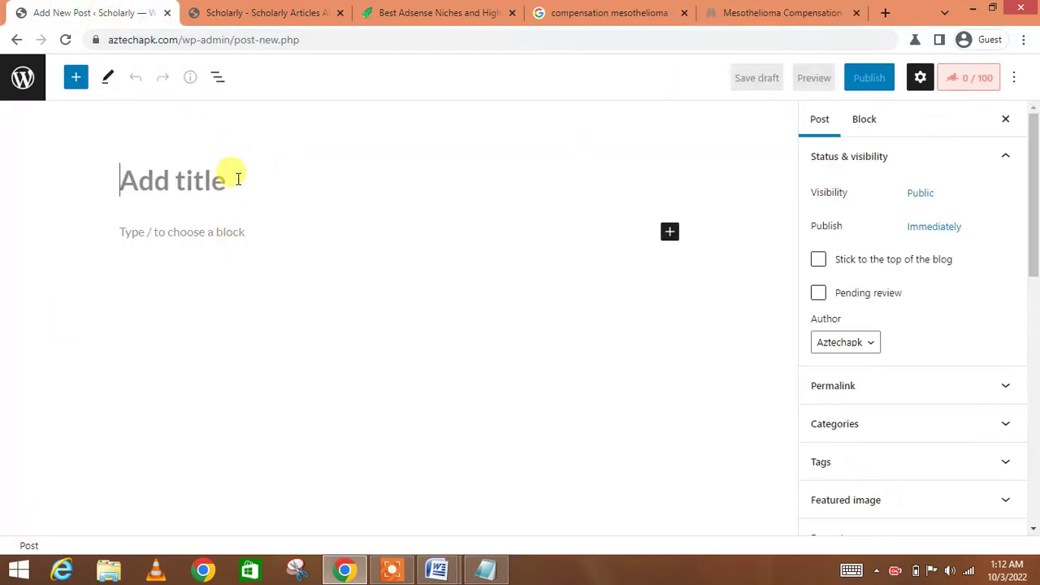
Paste the plain-text article into the empty post body
key(ctrl+v)
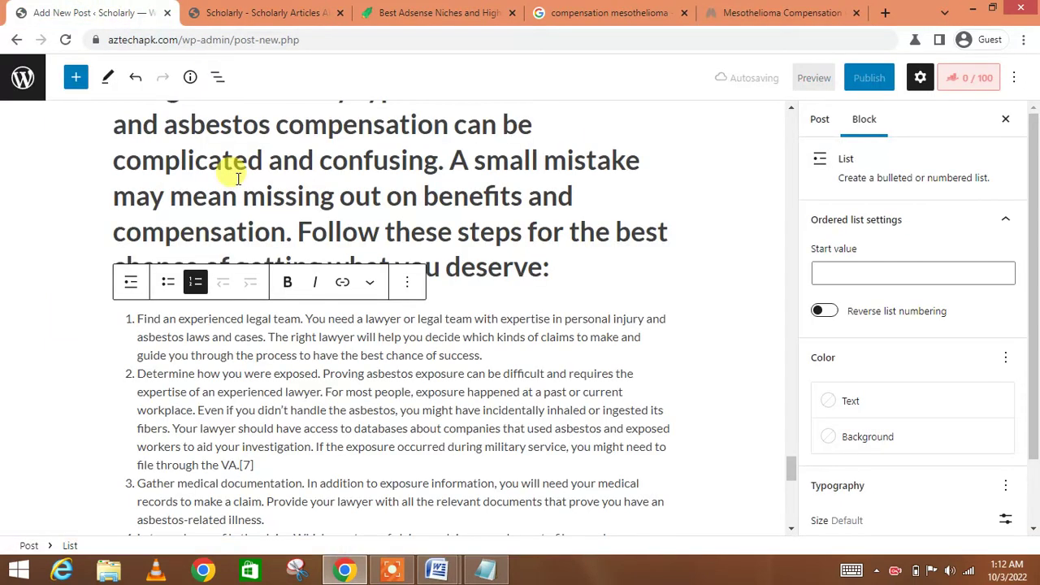
key(ctrl+z)
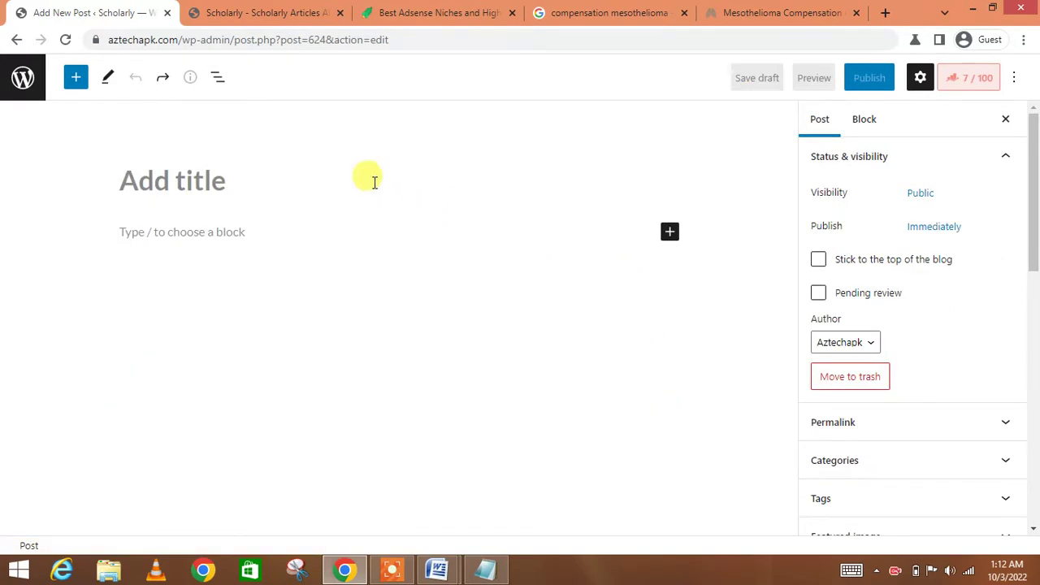
click(286, 232)
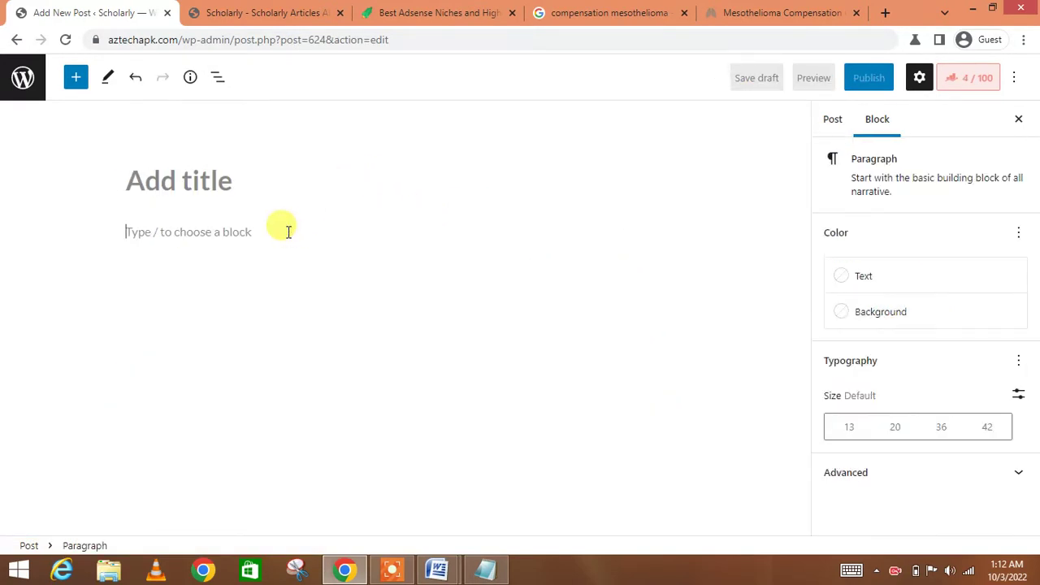
key(ctrl+v)
scroll(295, 195, up, 15)
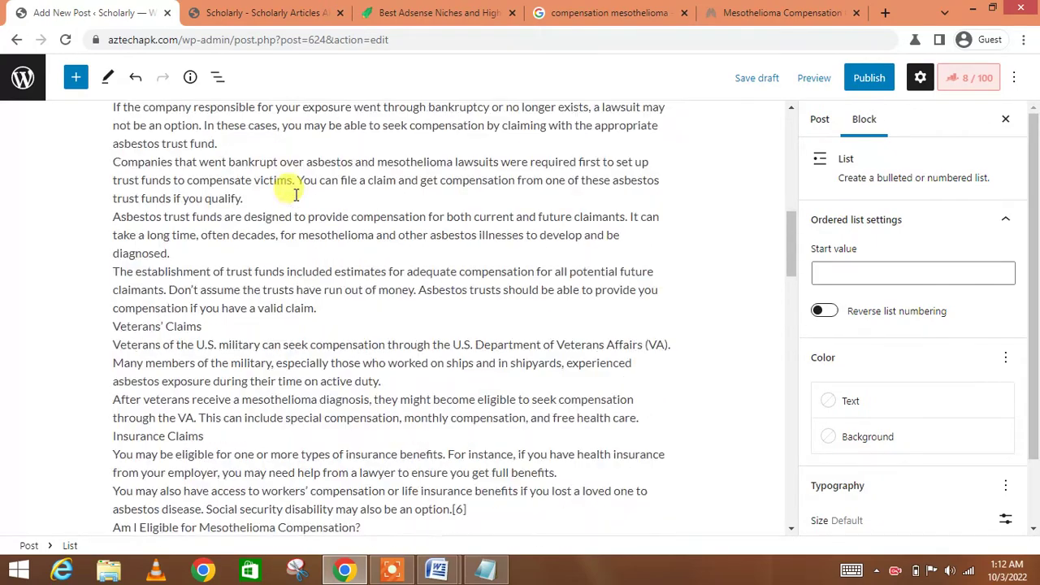
scroll(295, 195, up, 10)
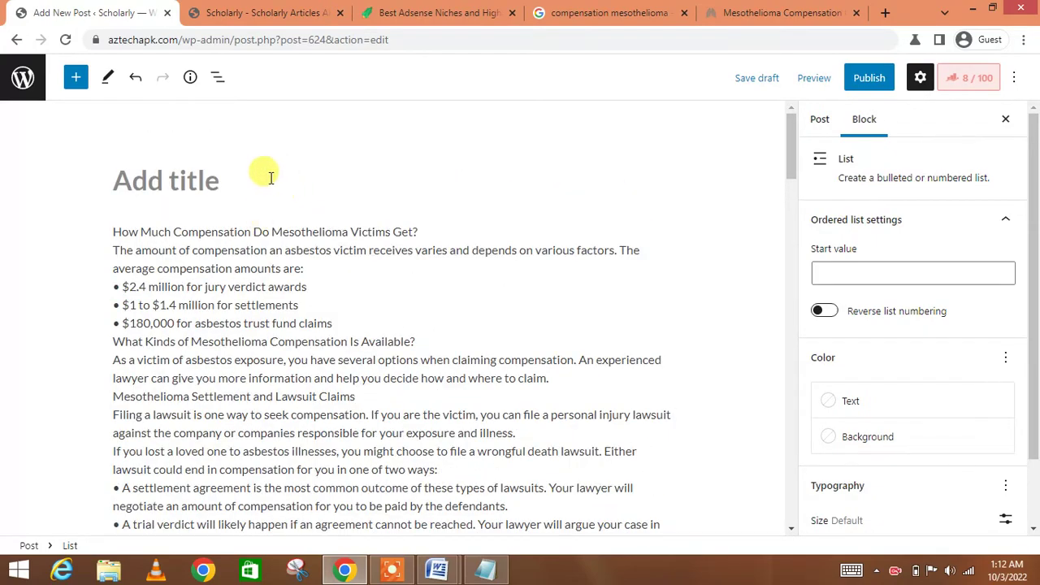
Move the first line 'How Much Compensation Do Mesothelioma Victims Get?' into the post title
drag(416, 231, 122, 232)
key(ctrl+c)
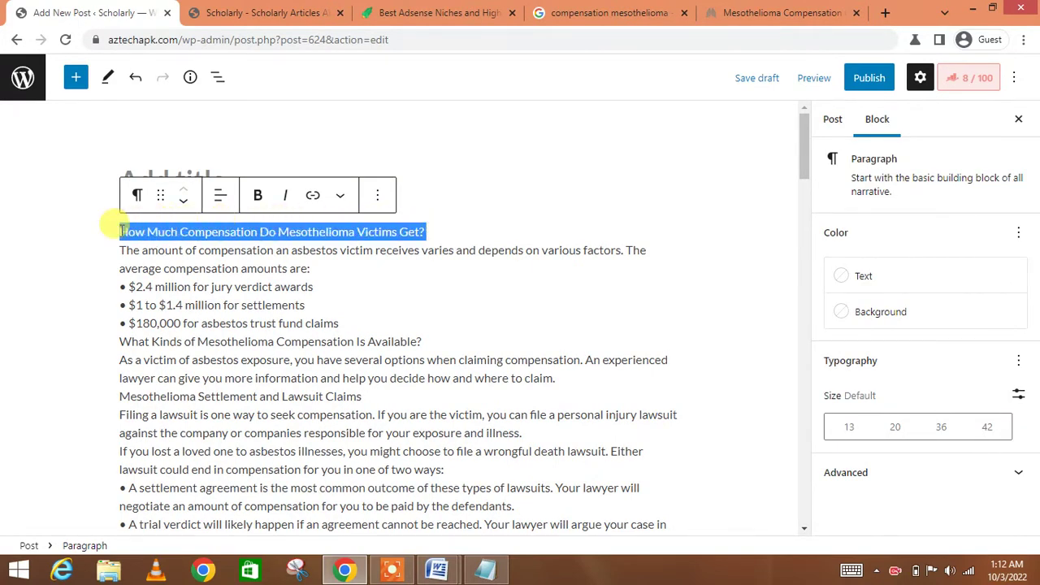
key(BackSpace)
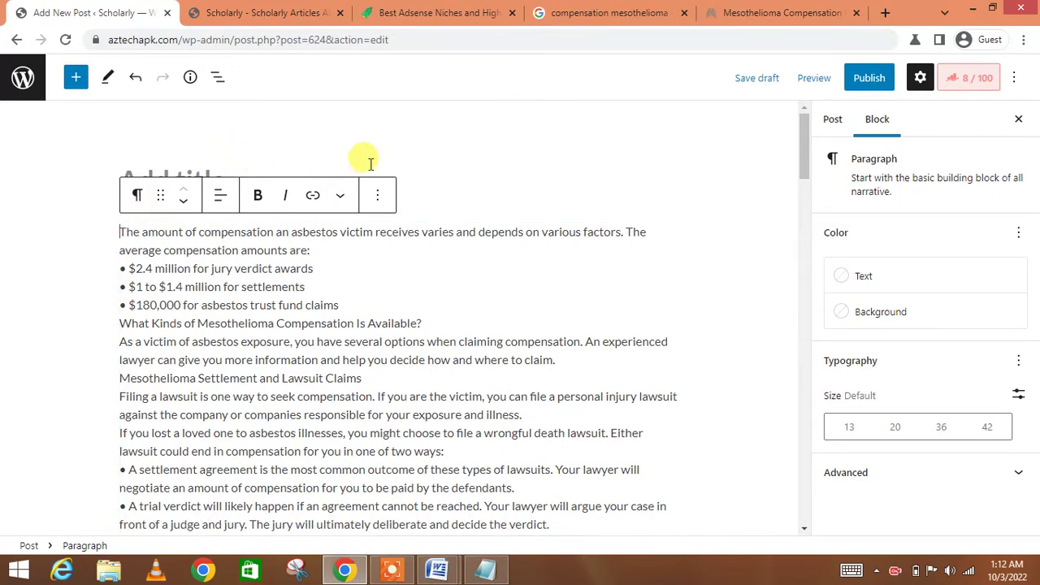
click(417, 171)
key(ctrl+v)
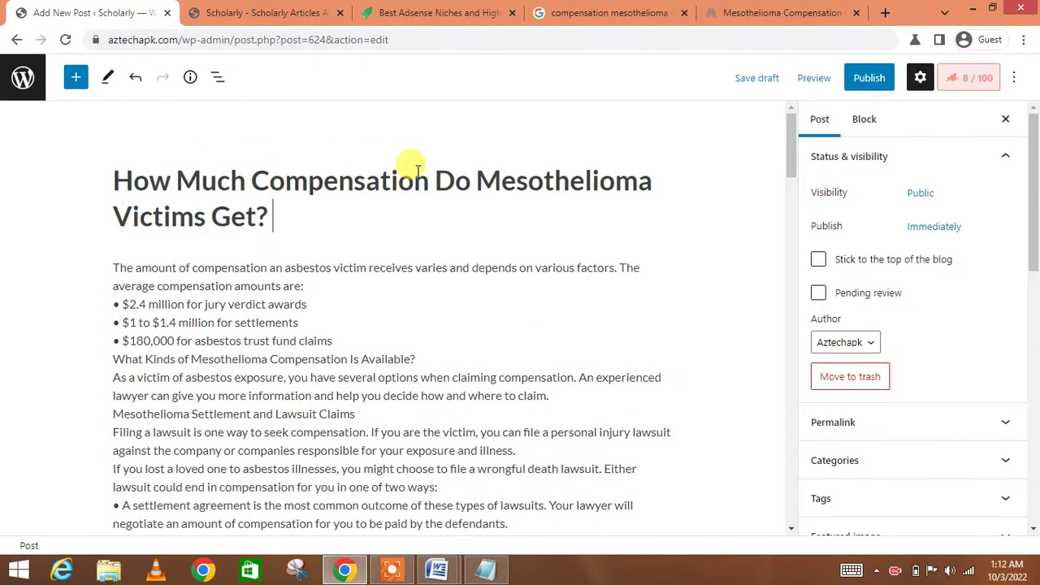
Try converting the question line to a heading twice, undoing each whole-paragraph conversion
scroll(382, 241, down, 1)
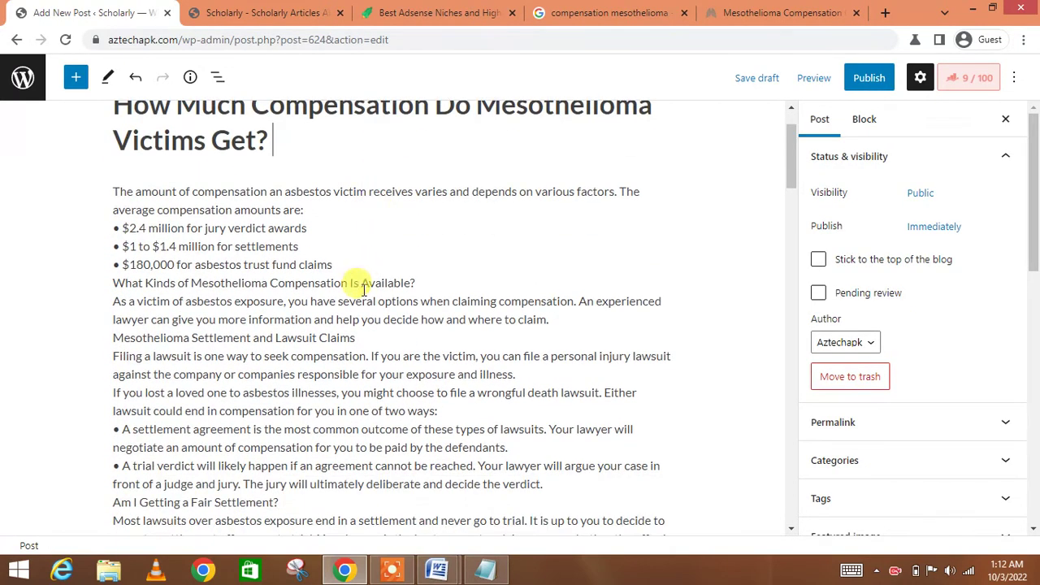
drag(419, 279, 114, 282)
click(437, 277)
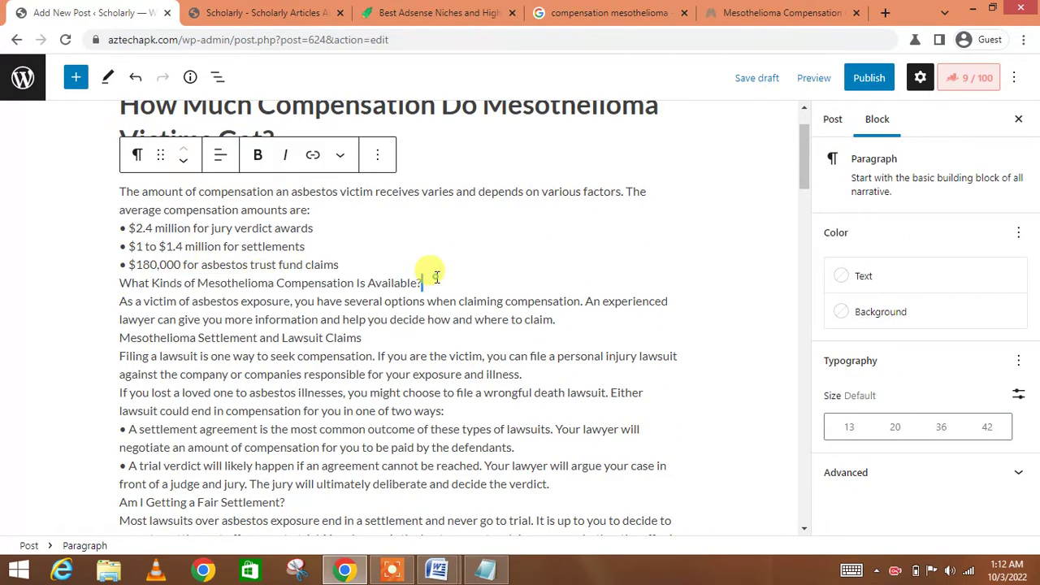
drag(436, 277, 152, 282)
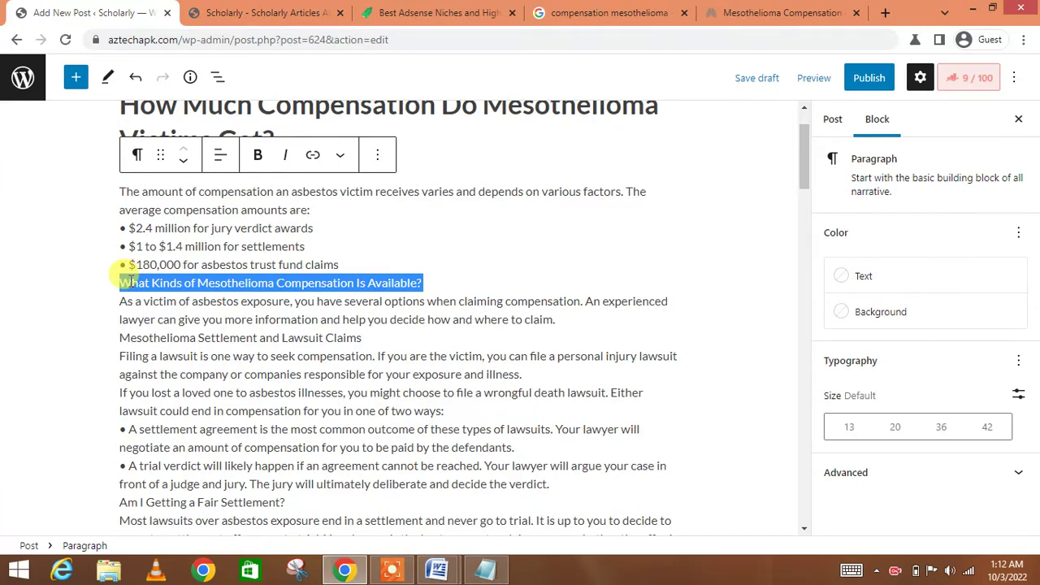
click(136, 155)
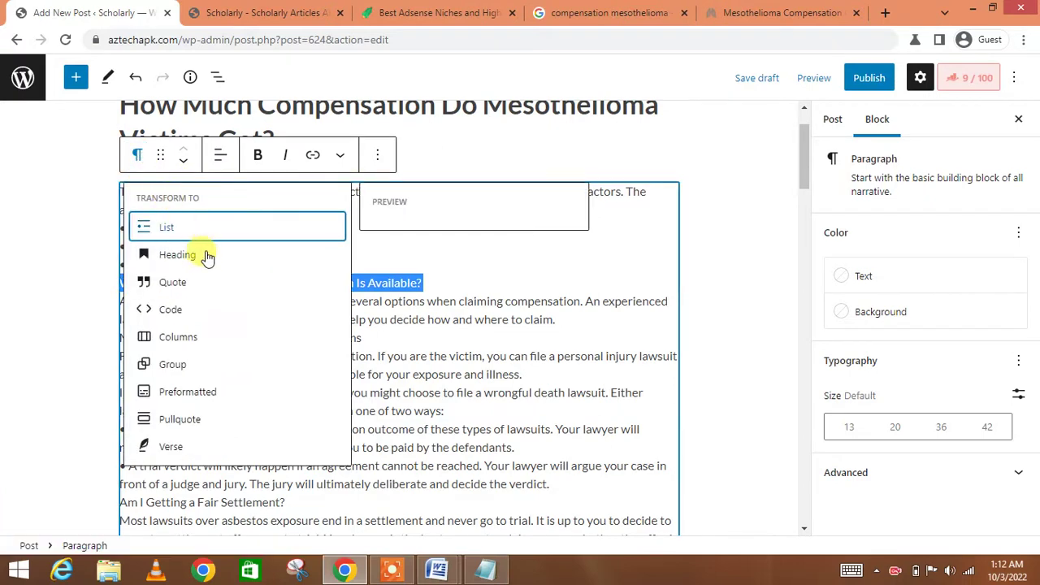
key(Return)
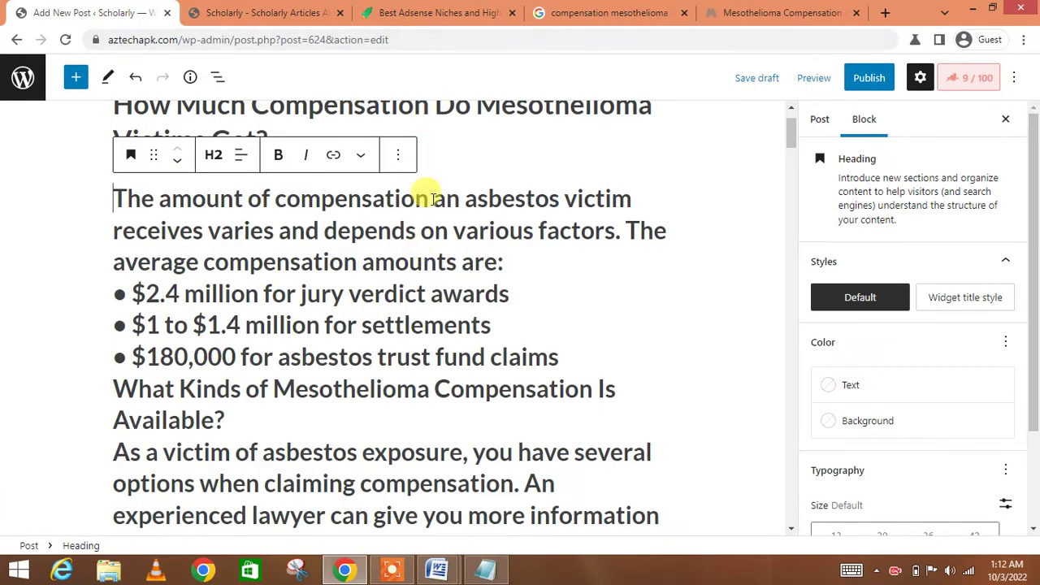
scroll(248, 186, up, 1)
key(ctrl+z)
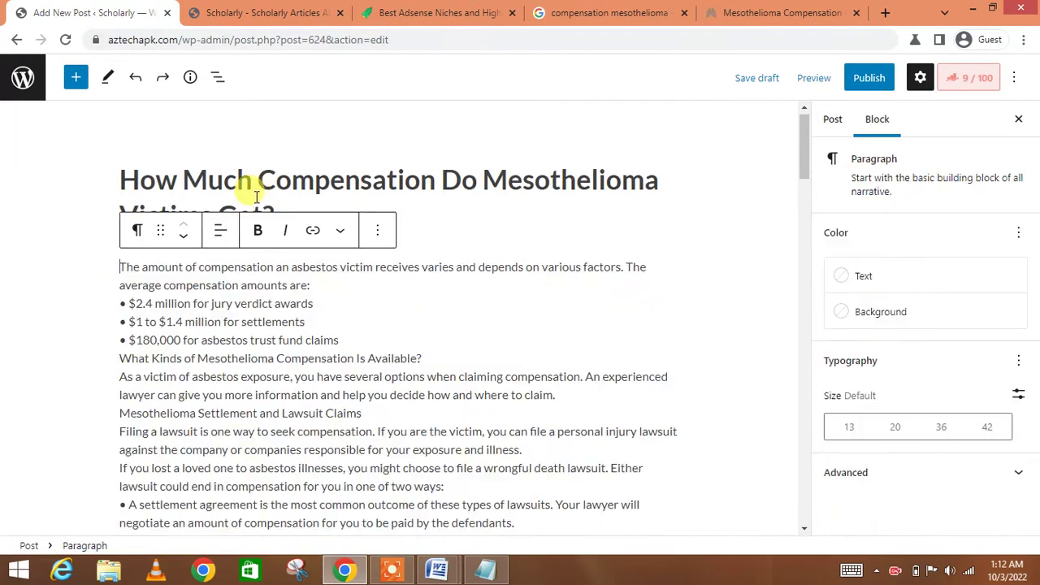
drag(442, 358, 133, 357)
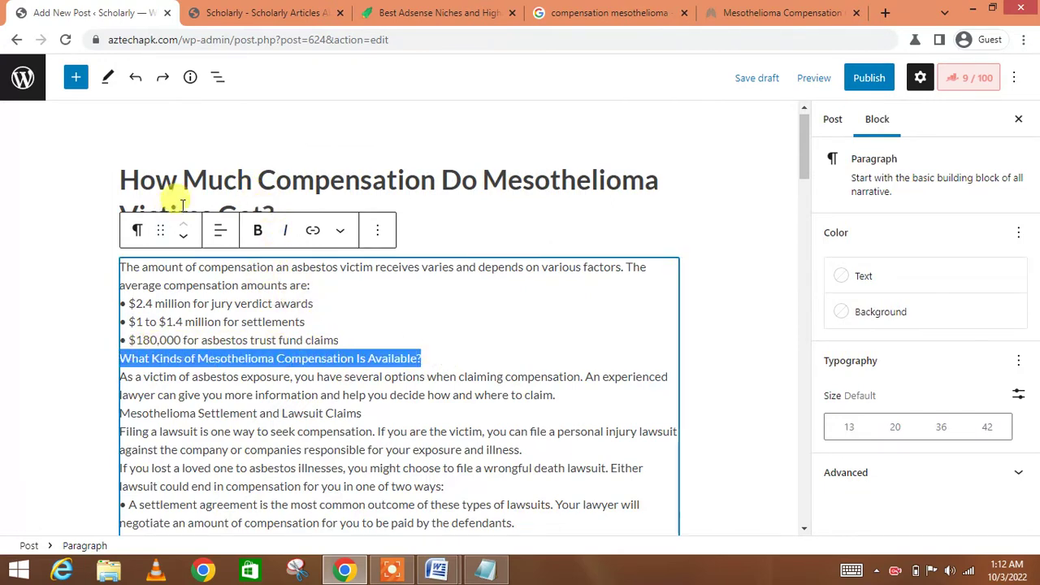
click(144, 237)
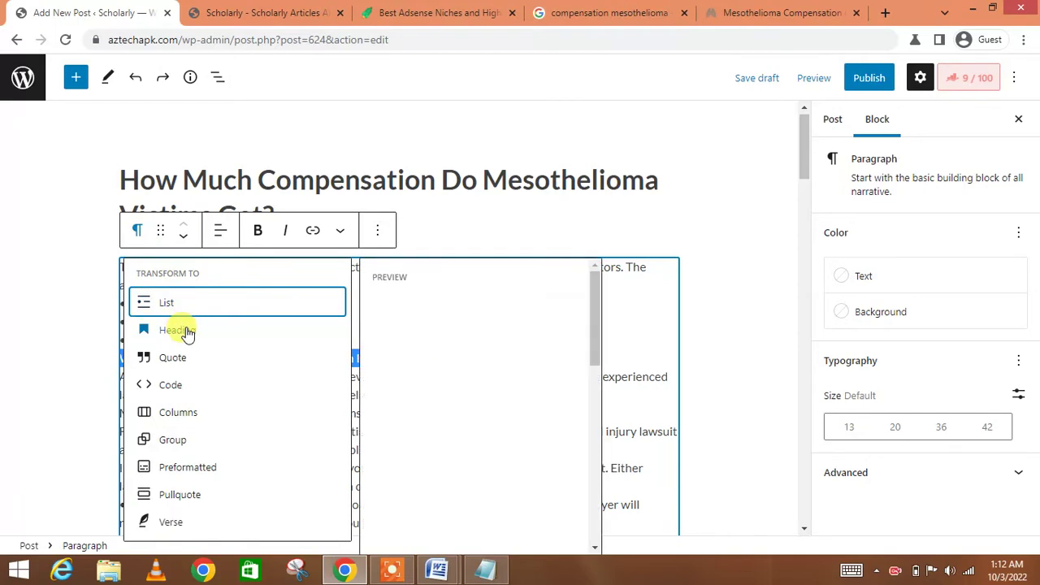
click(186, 329)
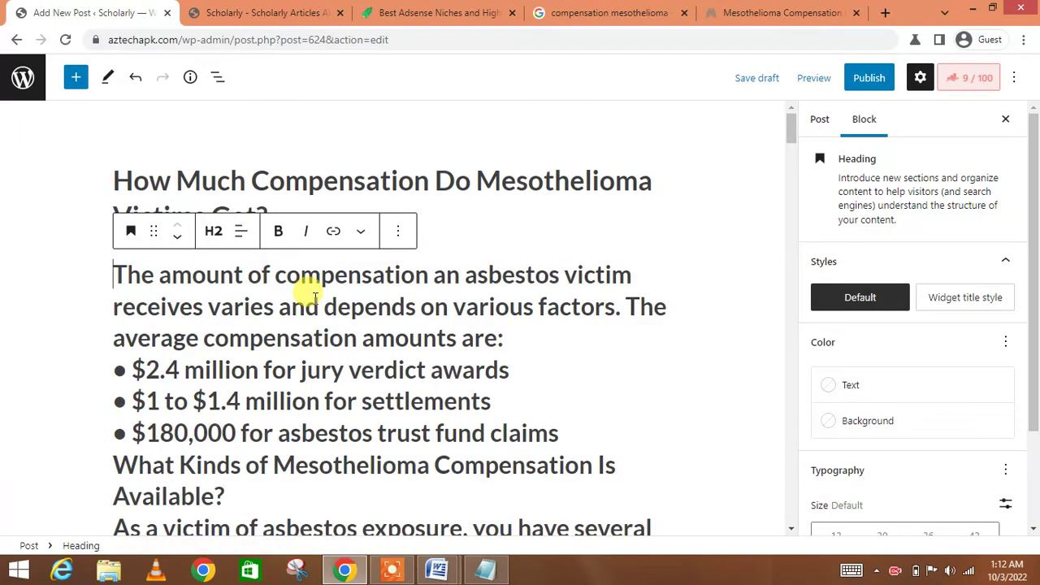
key(ctrl+z)
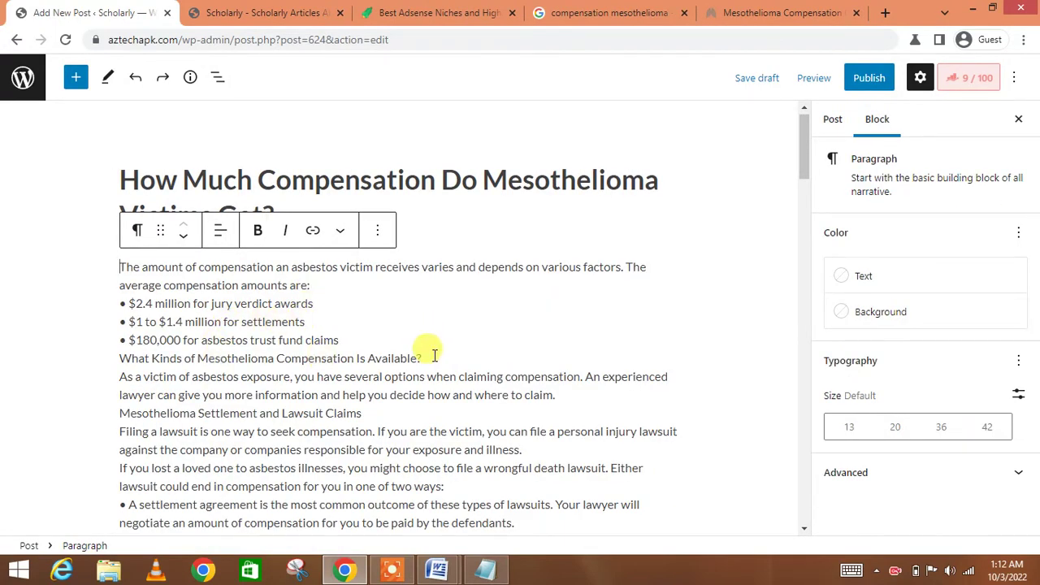
Break the paragraph after the question line and make that line an H2 heading
key(Return)
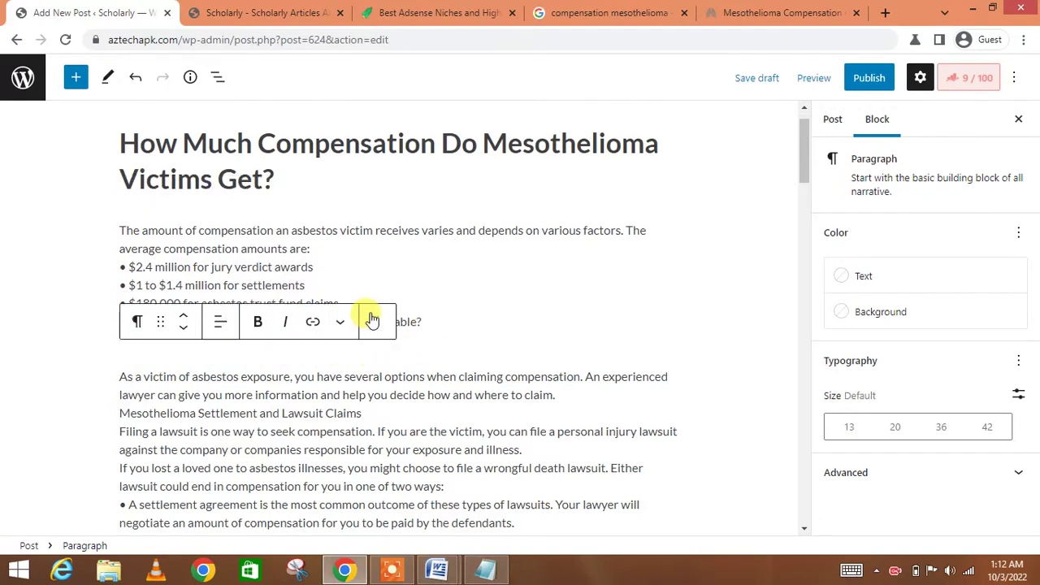
drag(436, 321, 116, 322)
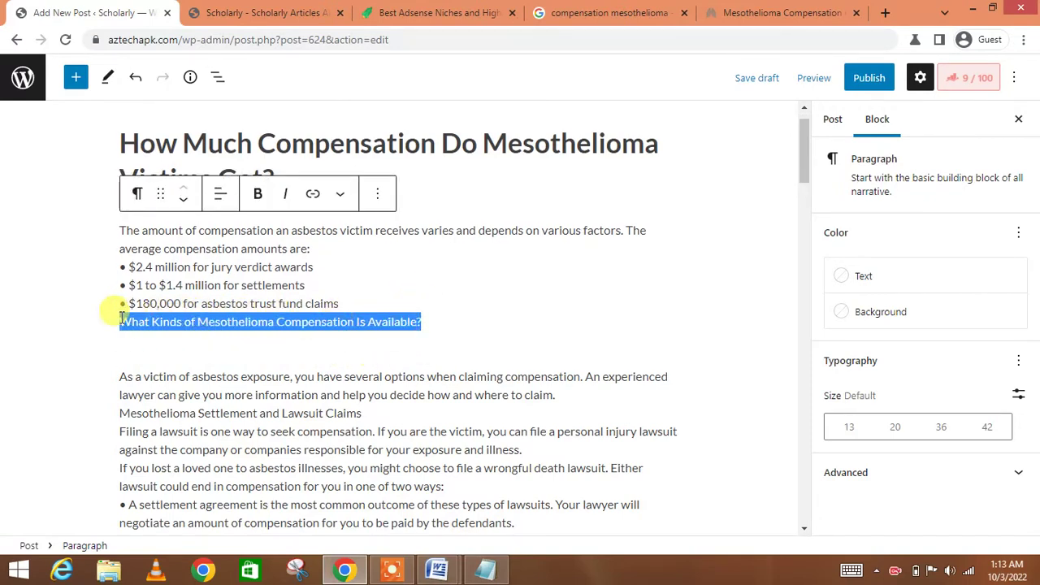
click(148, 195)
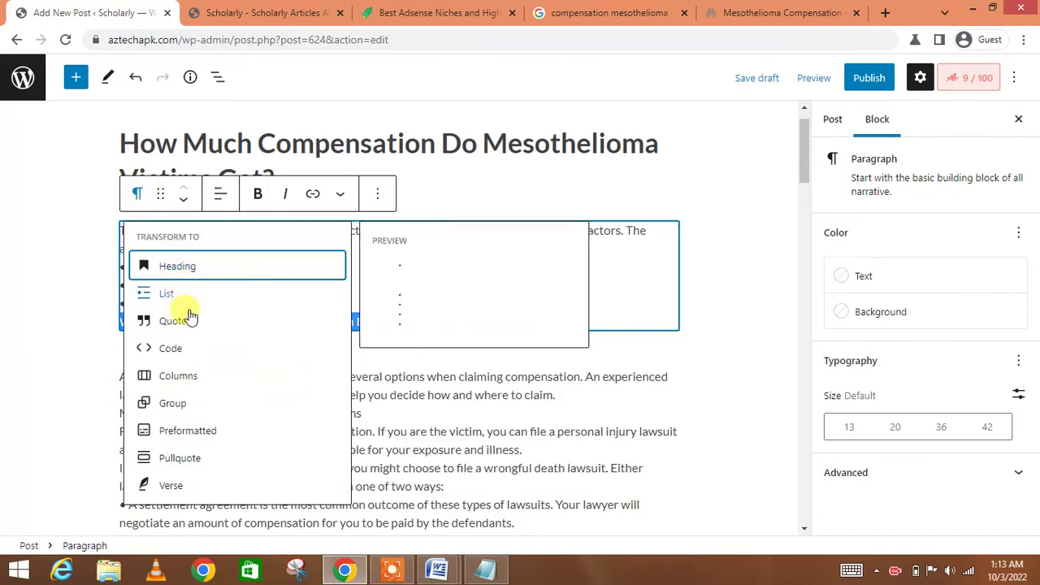
click(207, 266)
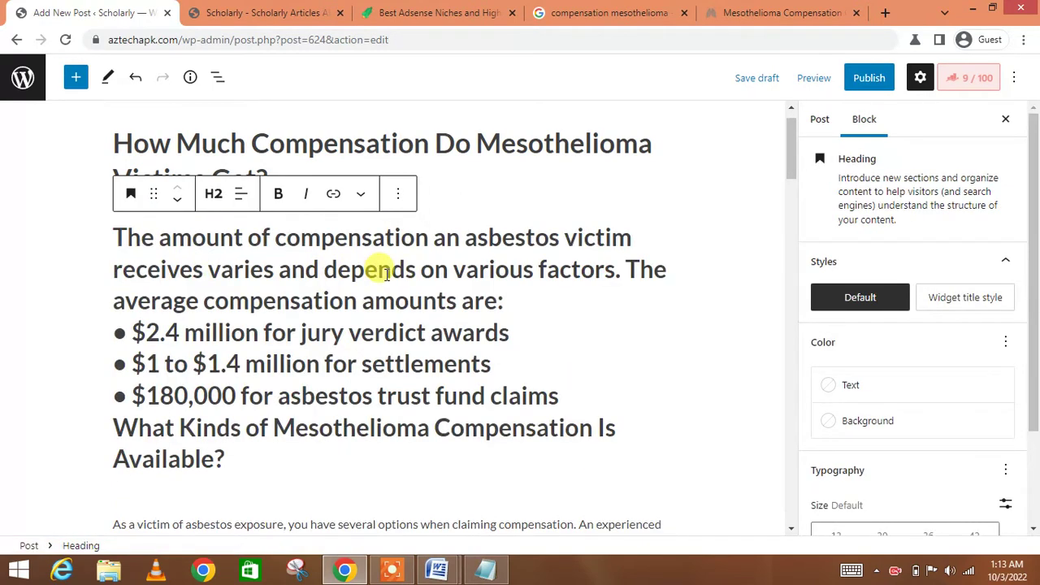
key(ctrl+z)
key(ctrl+z)
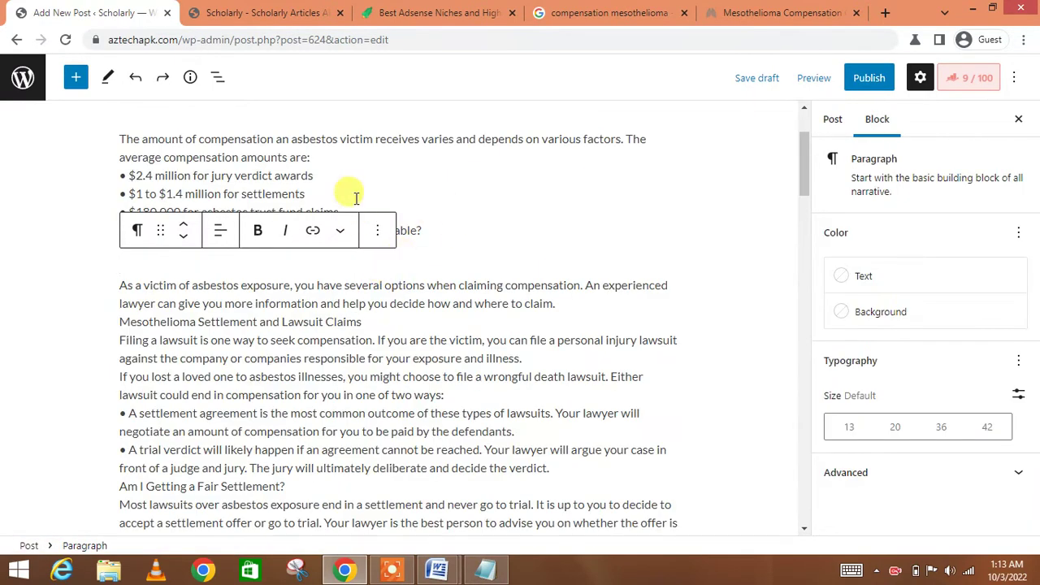
click(442, 234)
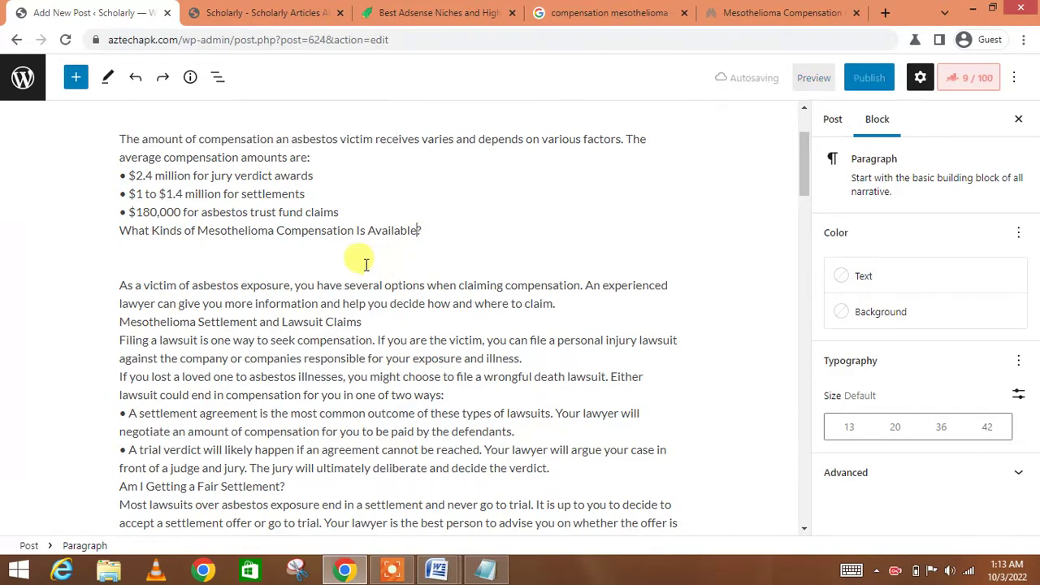
click(119, 231)
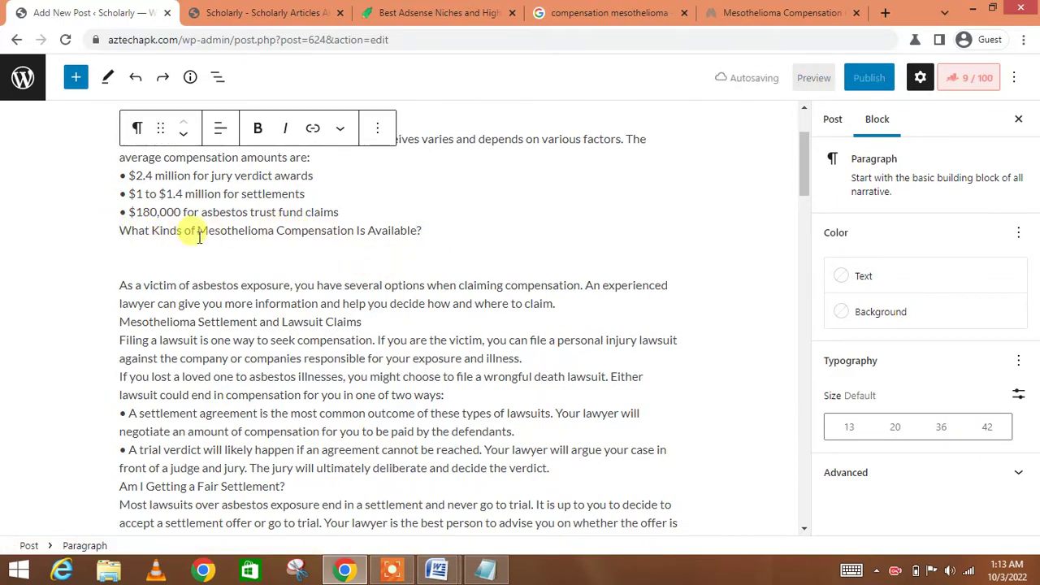
drag(424, 230, 143, 232)
click(136, 193)
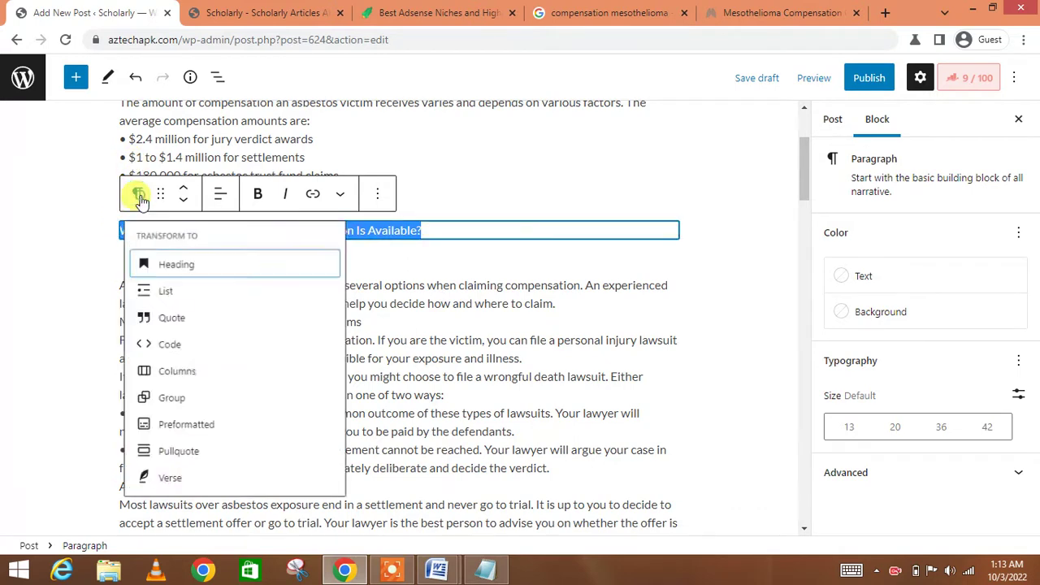
click(193, 280)
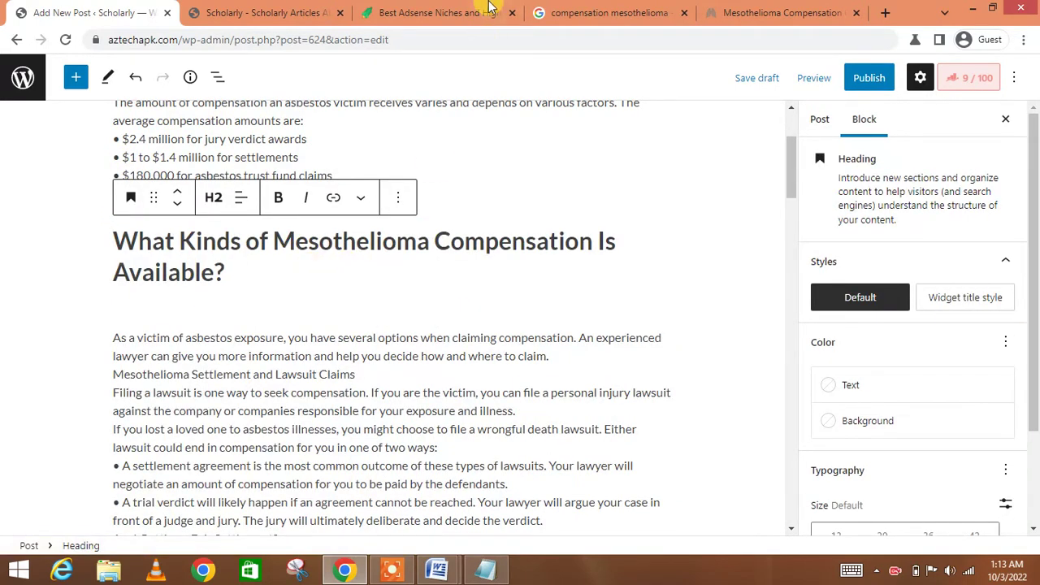
click(732, 13)
scroll(731, 284, up, 4)
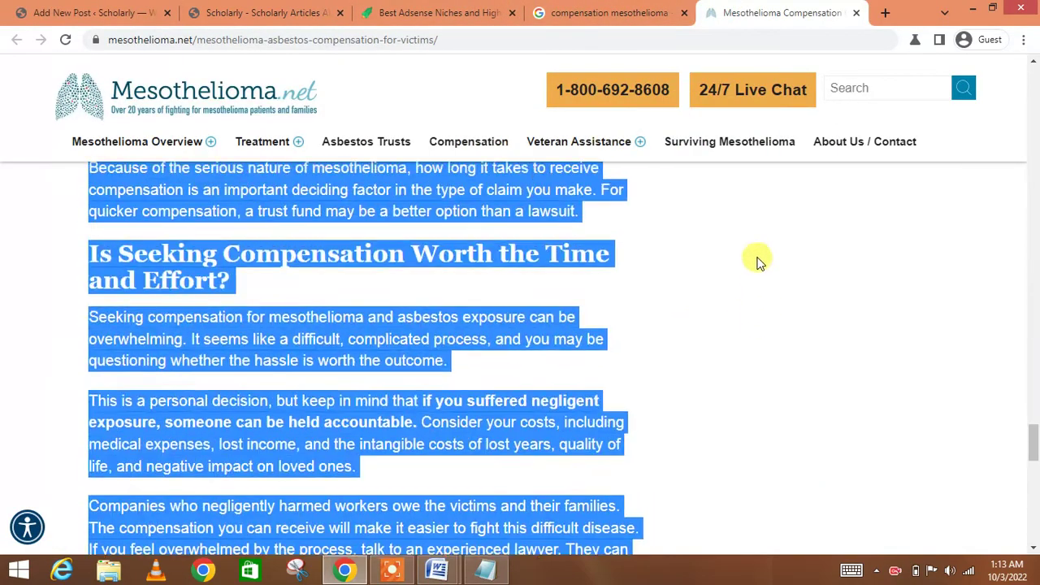
scroll(758, 260, up, 20)
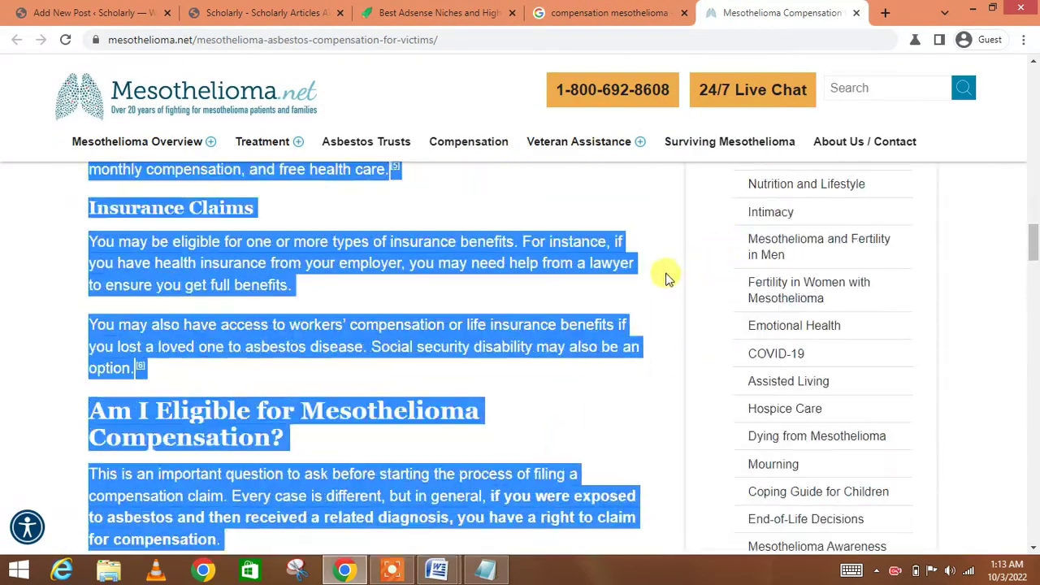
scroll(666, 278, up, 15)
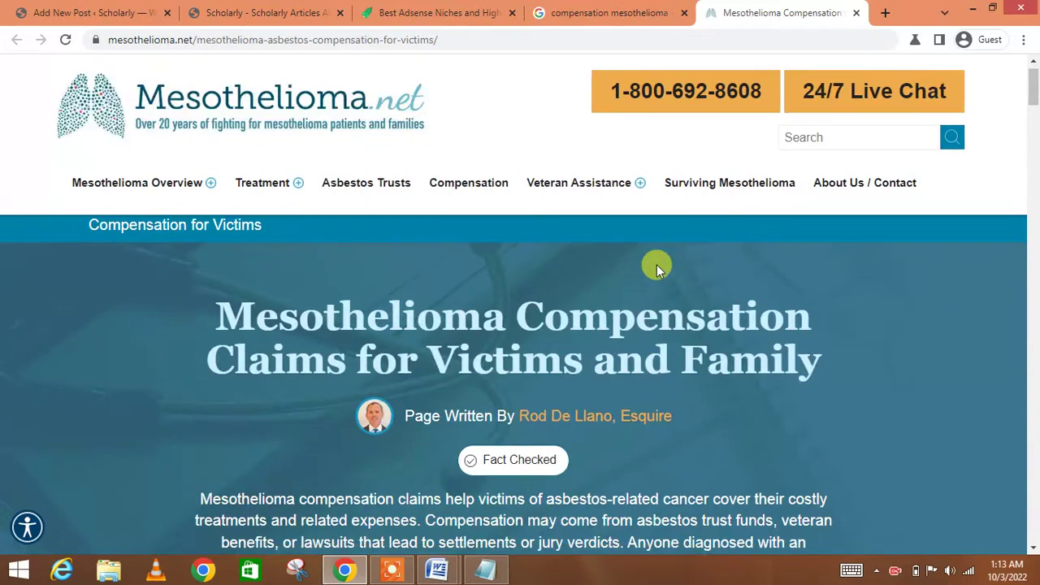
scroll(658, 268, down, 10)
click(644, 351)
scroll(512, 357, down, 2)
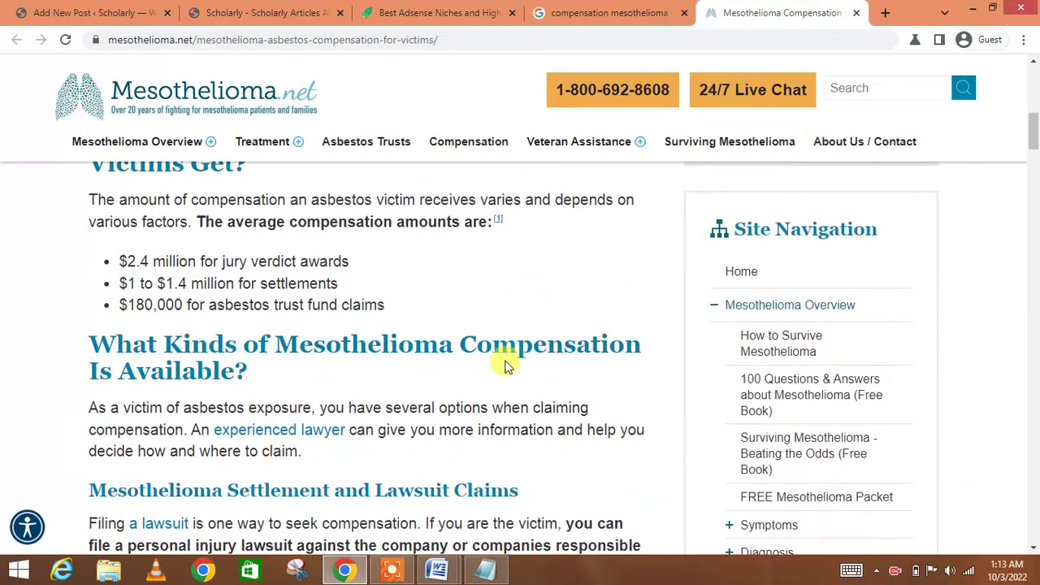
scroll(364, 370, down, 1)
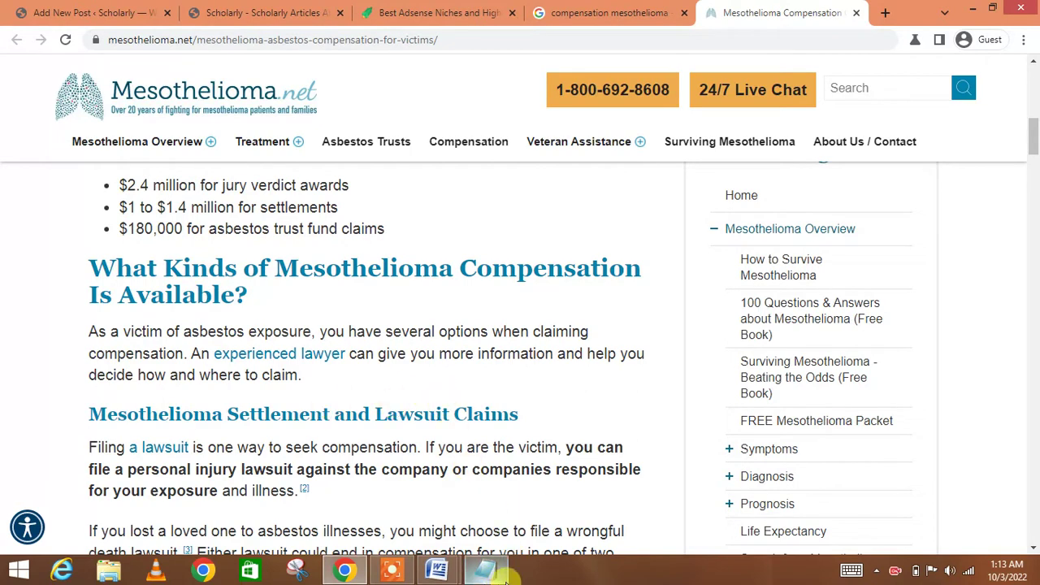
click(485, 571)
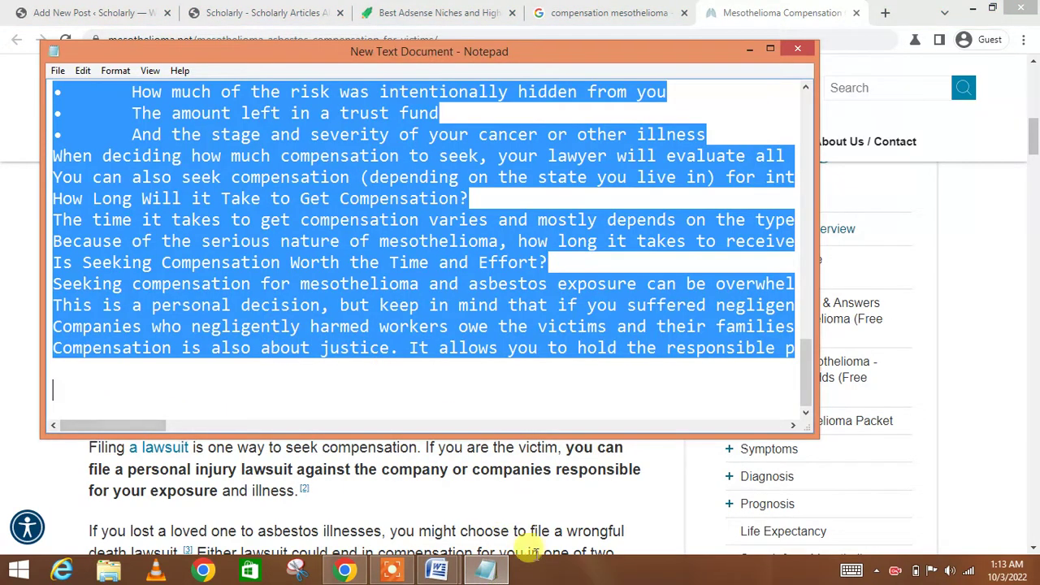
click(344, 571)
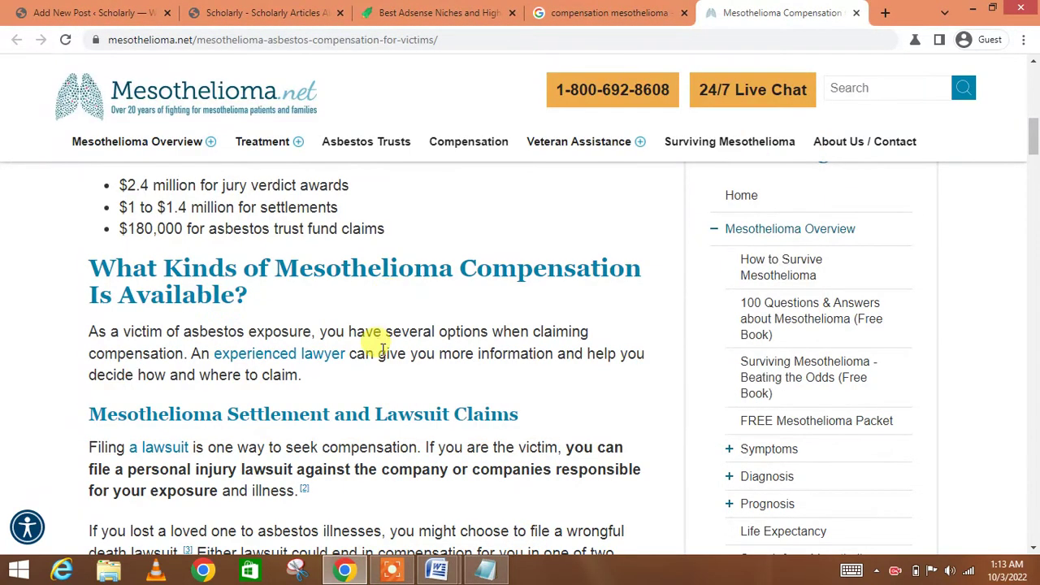
click(148, 12)
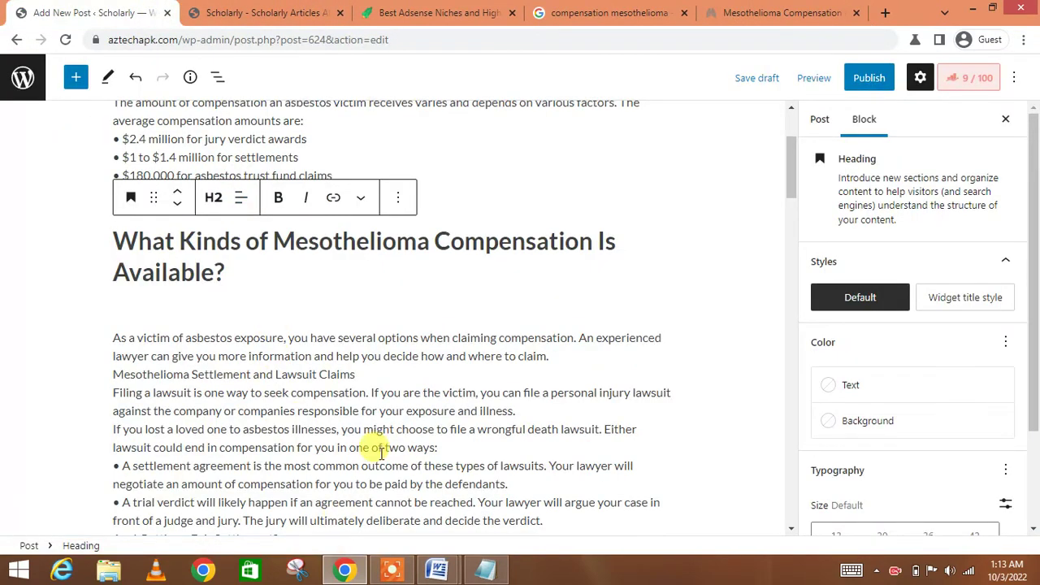
drag(363, 376, 122, 378)
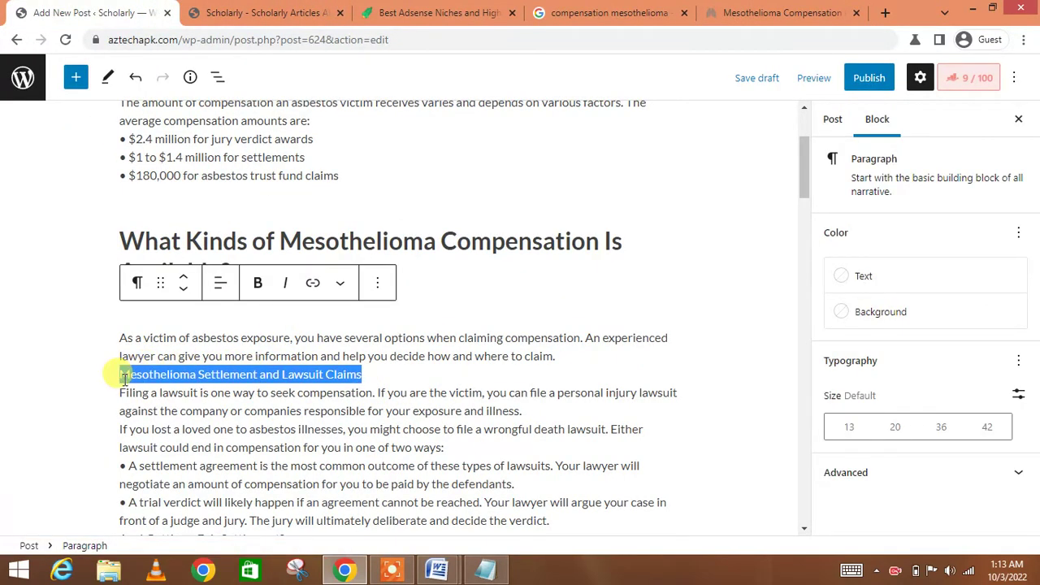
Undo the heading conversion that swallowed the whole paragraph
click(134, 286)
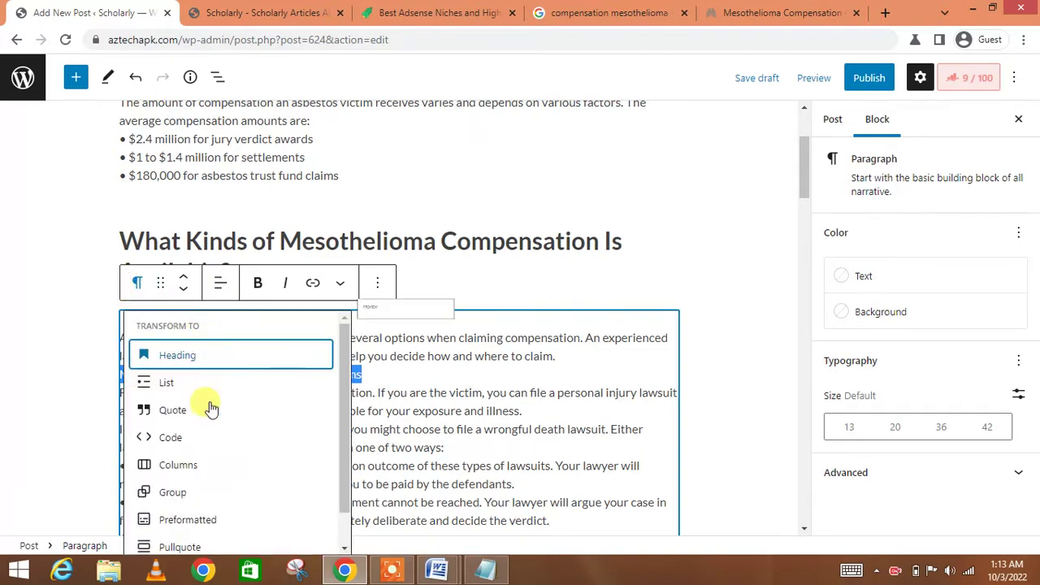
click(205, 359)
scroll(291, 301, up, 1)
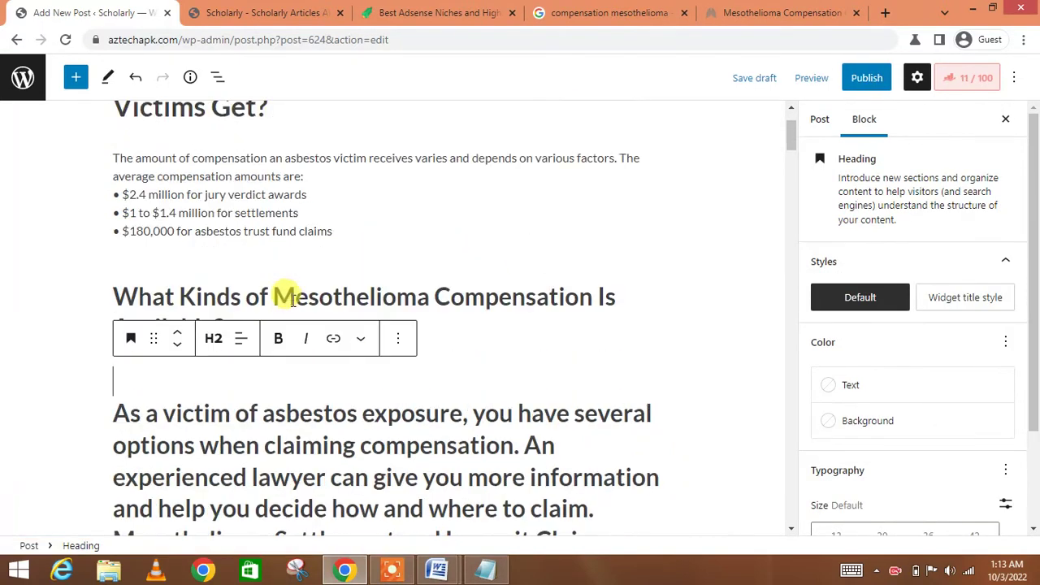
key(ctrl+z)
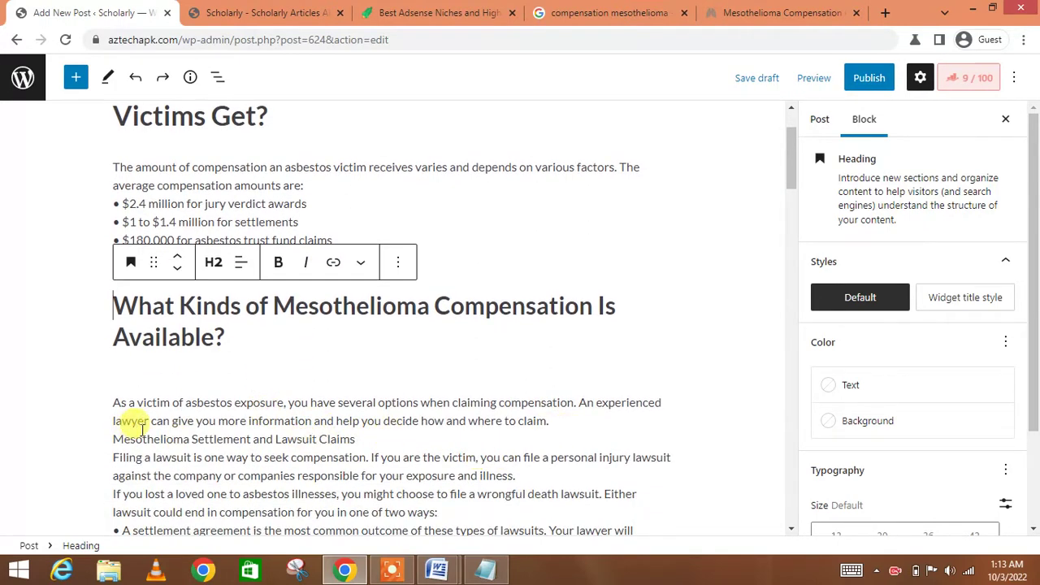
Split 'Mesothelioma Settlement and Lawsuit Claims' into its own block and make it H2
click(115, 444)
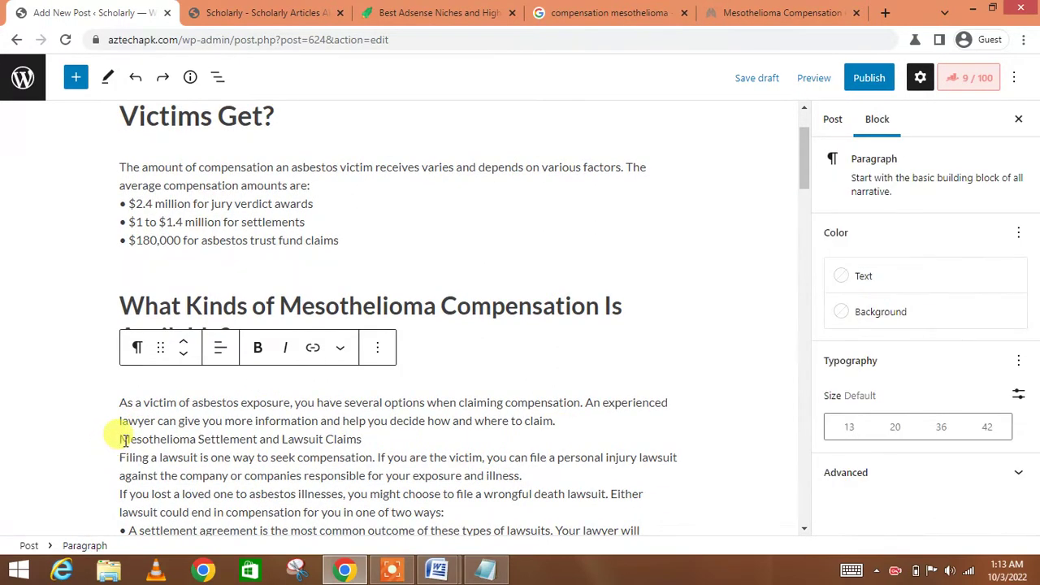
key(Return)
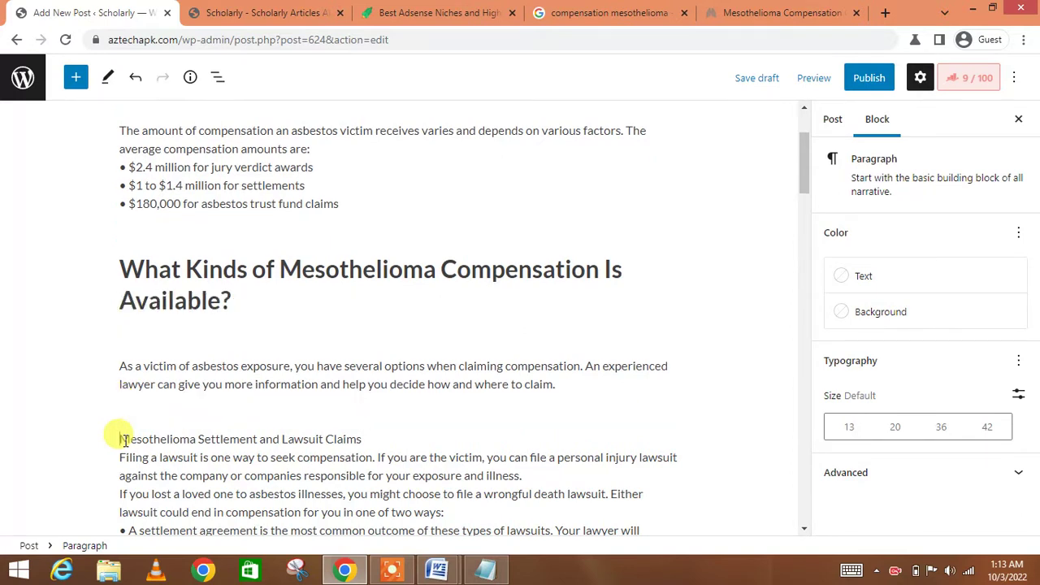
key(Return)
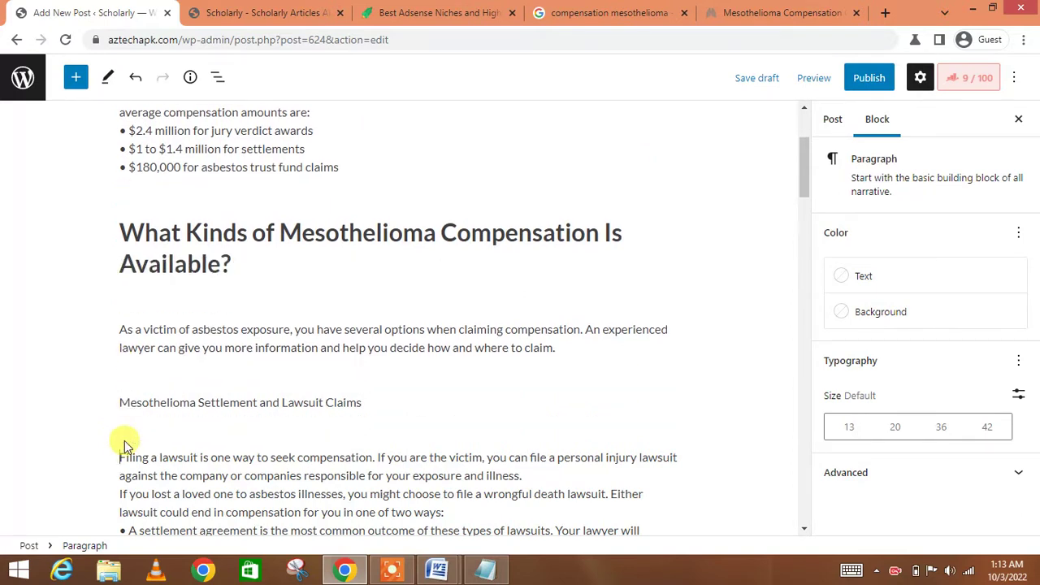
click(398, 402)
drag(397, 403, 155, 366)
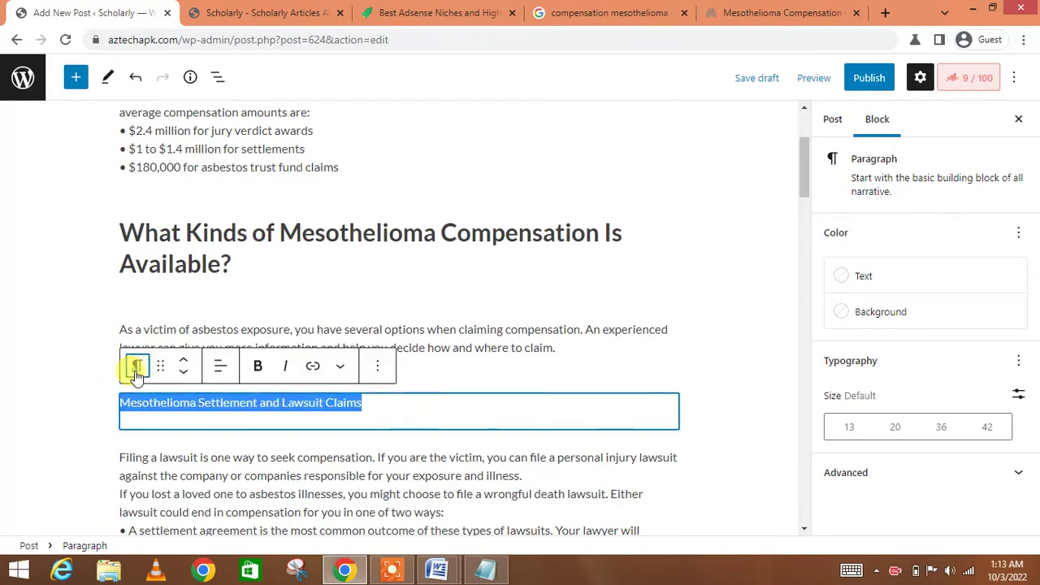
click(137, 372)
click(284, 101)
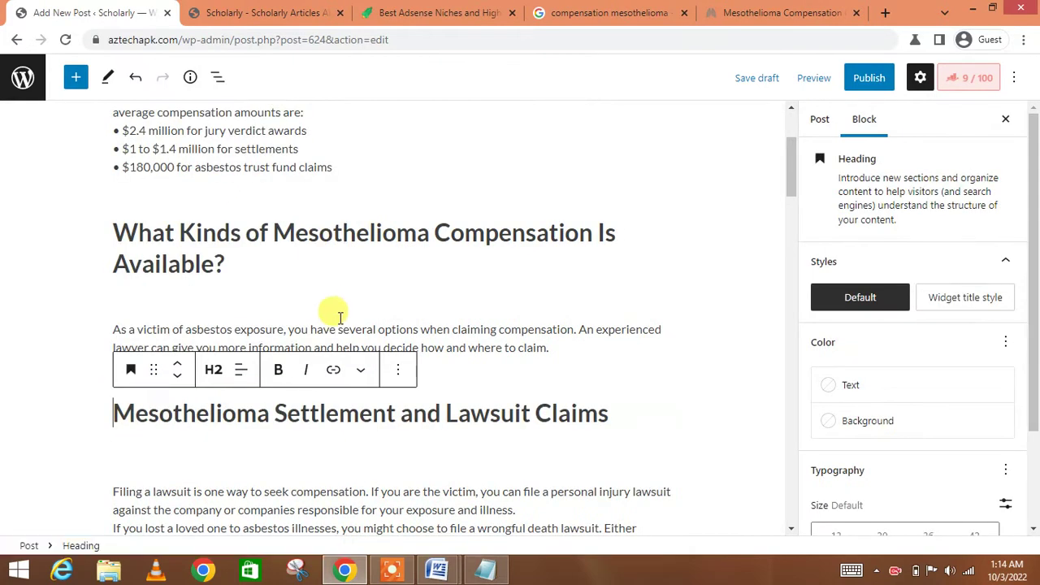
scroll(422, 419, down, 2)
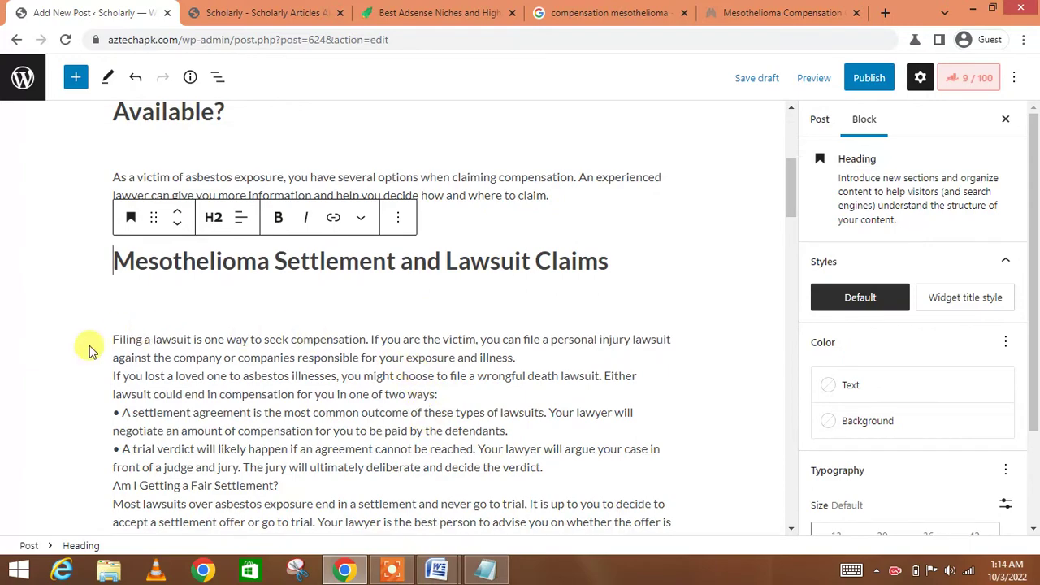
Review the source mesothelioma article and search results, then return to the post editor
click(719, 13)
scroll(341, 325, down, 1)
scroll(321, 337, down, 4)
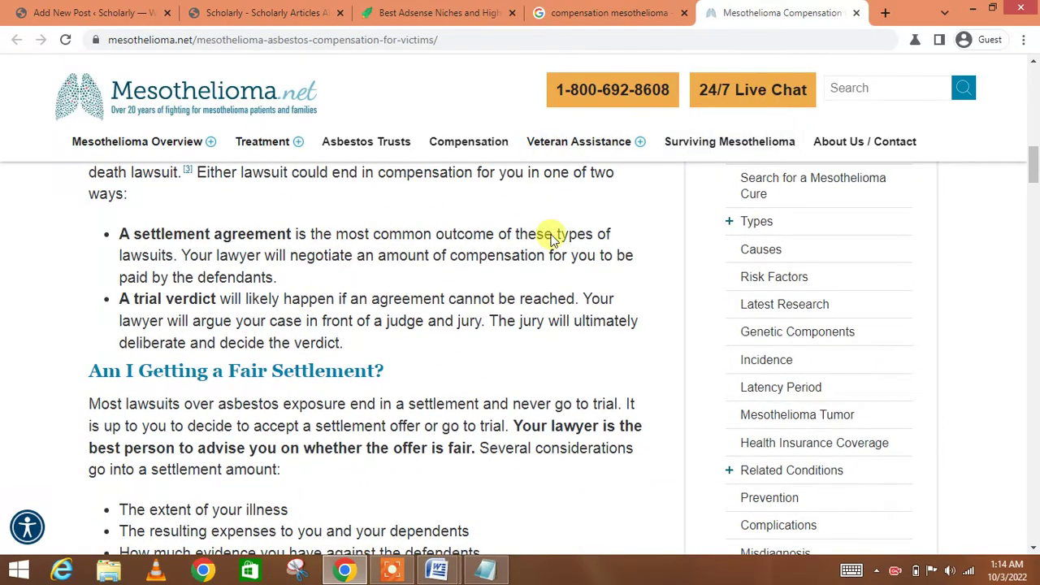
click(583, 13)
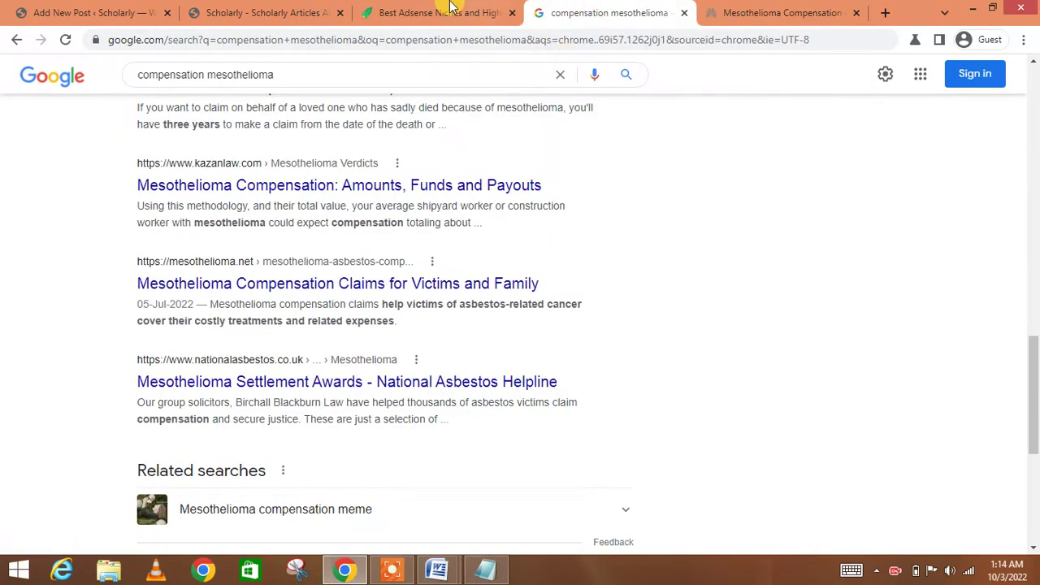
click(148, 10)
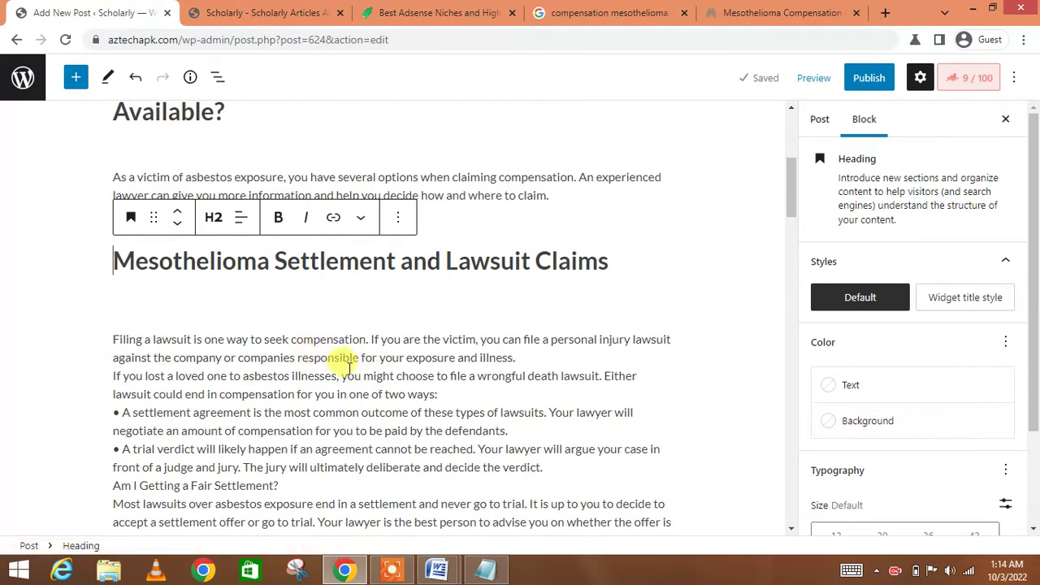
Split 'Am I Getting a Fair Settlement?' into its own block and convert it to H2
scroll(229, 467, down, 1)
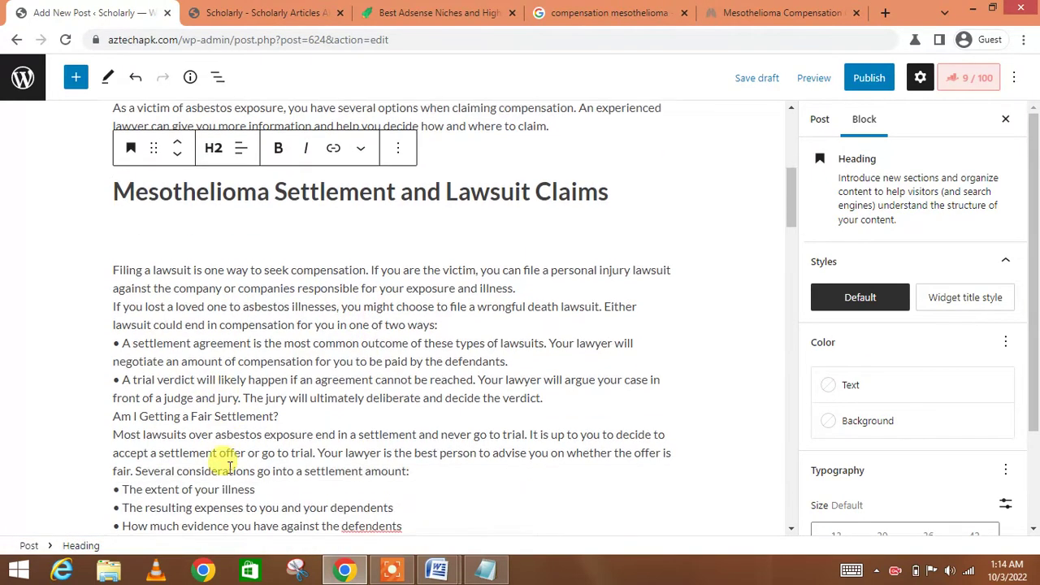
drag(298, 411, 124, 417)
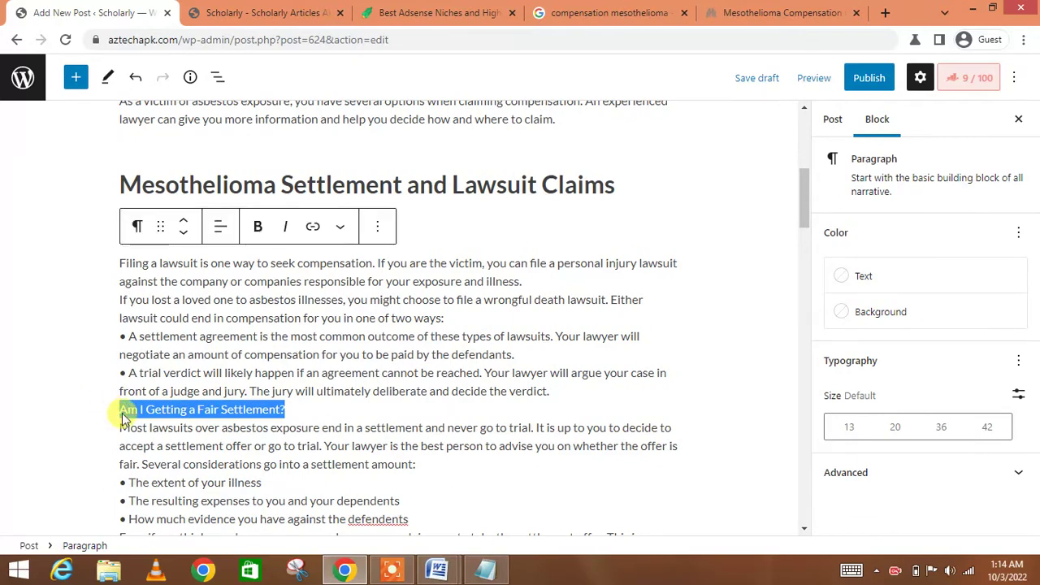
click(309, 398)
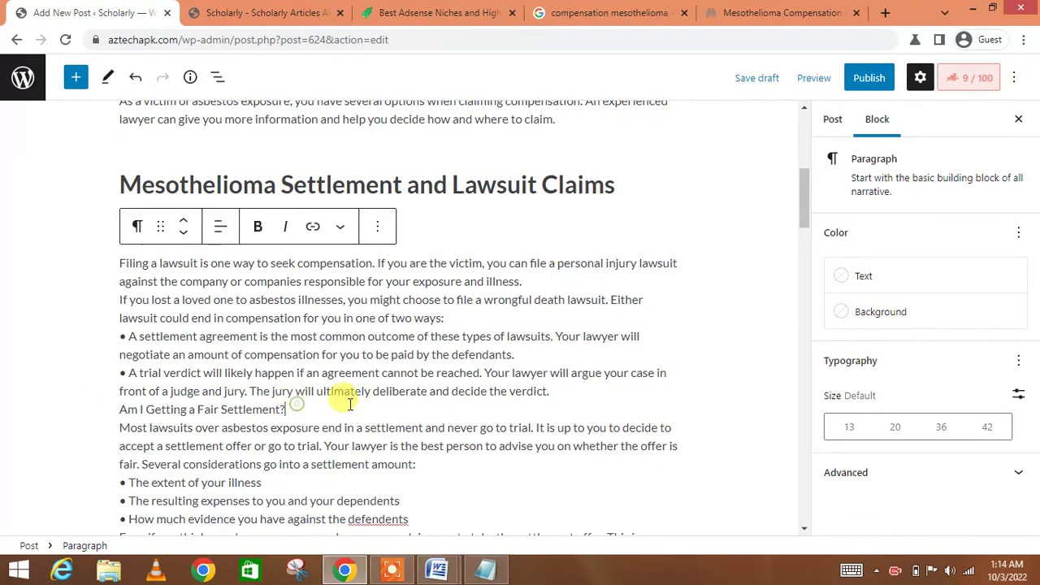
click(553, 392)
key(Return)
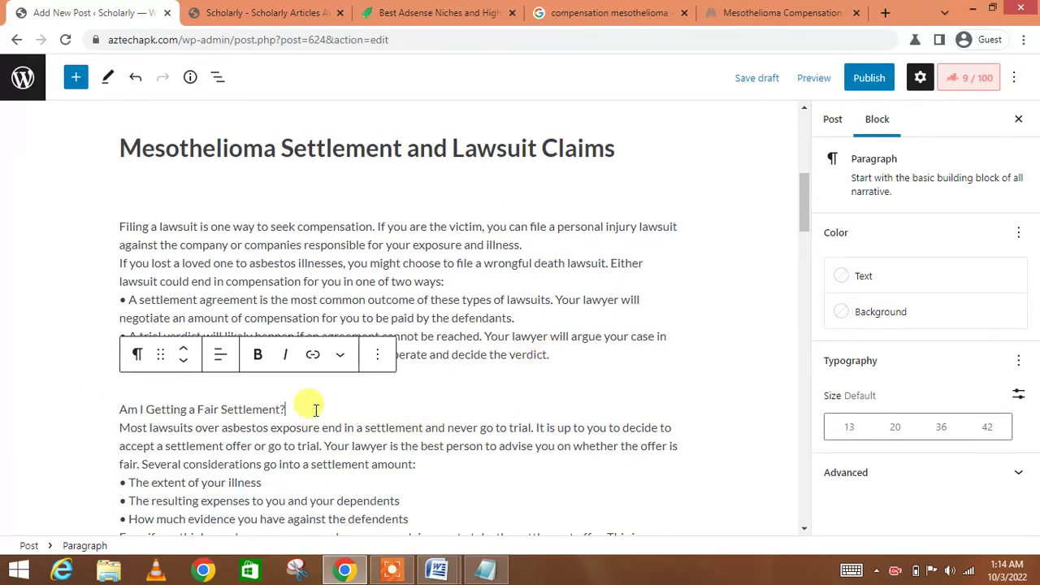
key(Return)
click(472, 372)
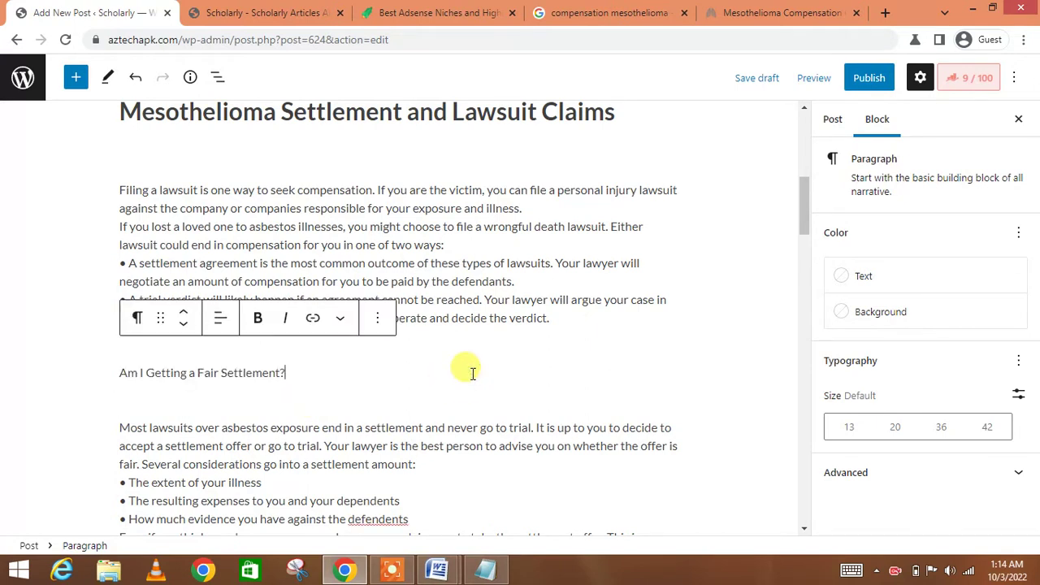
triple_click(106, 373)
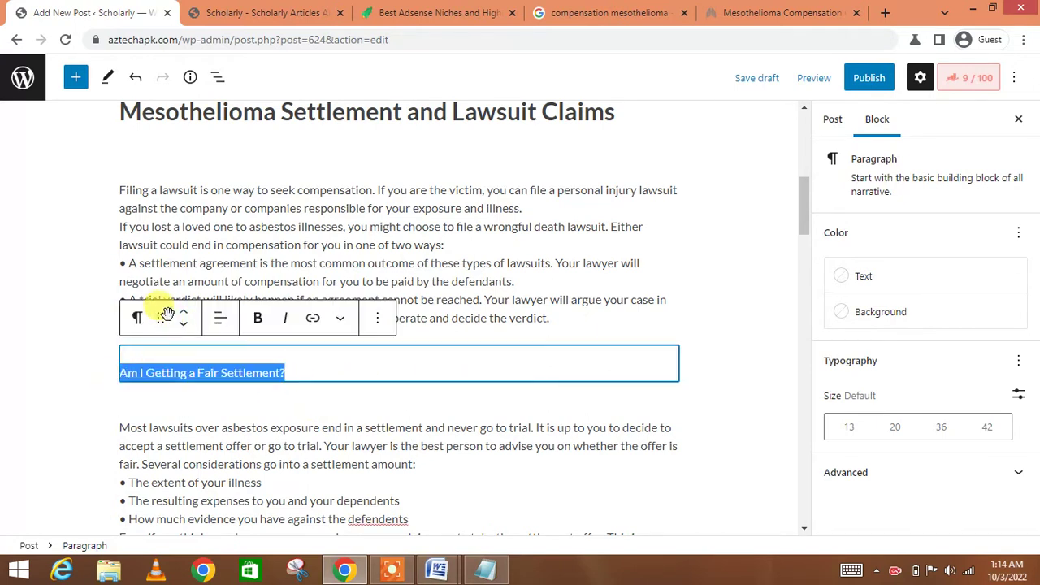
click(138, 318)
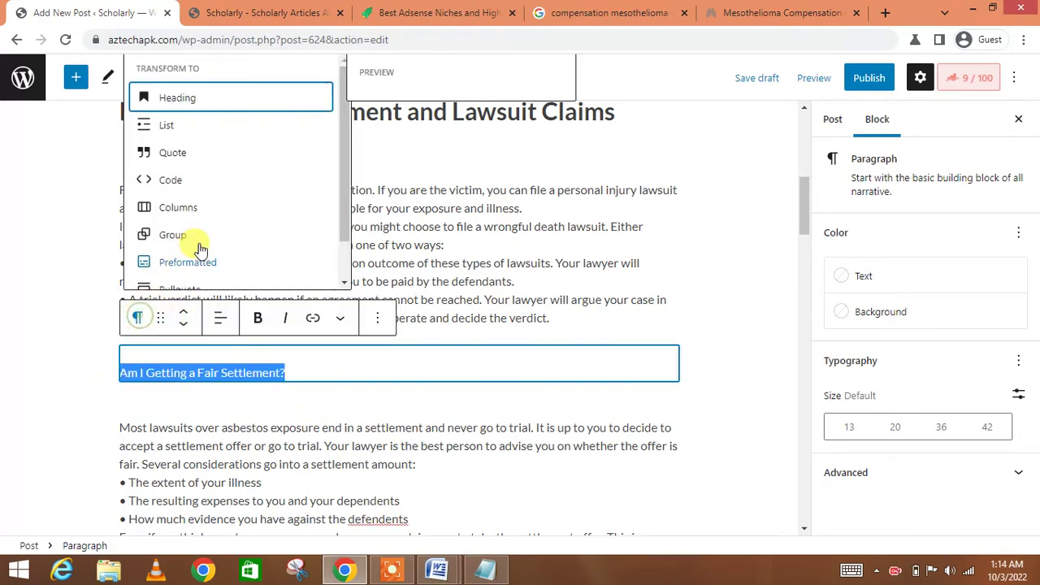
click(209, 114)
scroll(270, 362, down, 2)
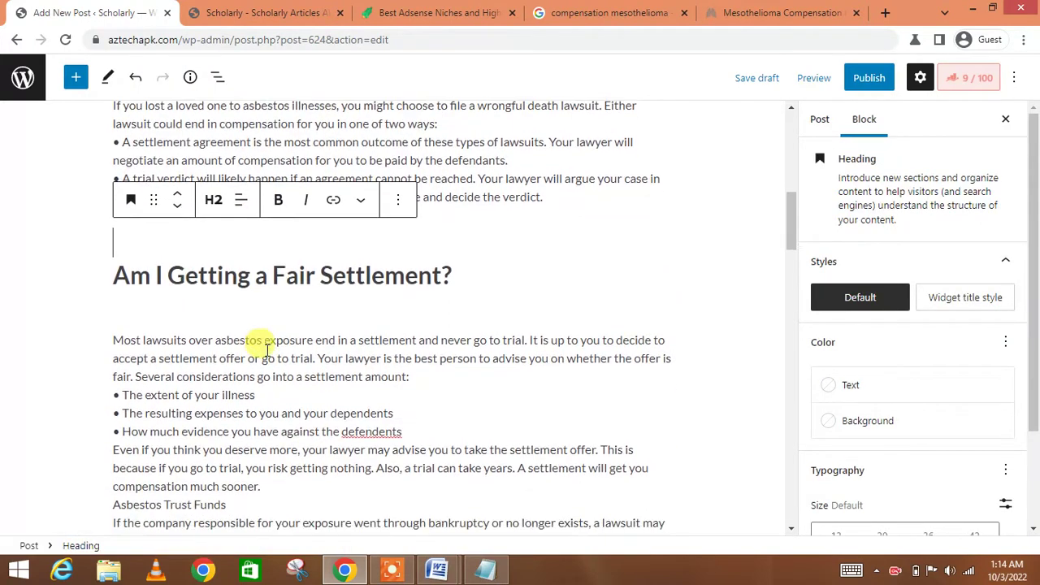
scroll(270, 361, down, 1)
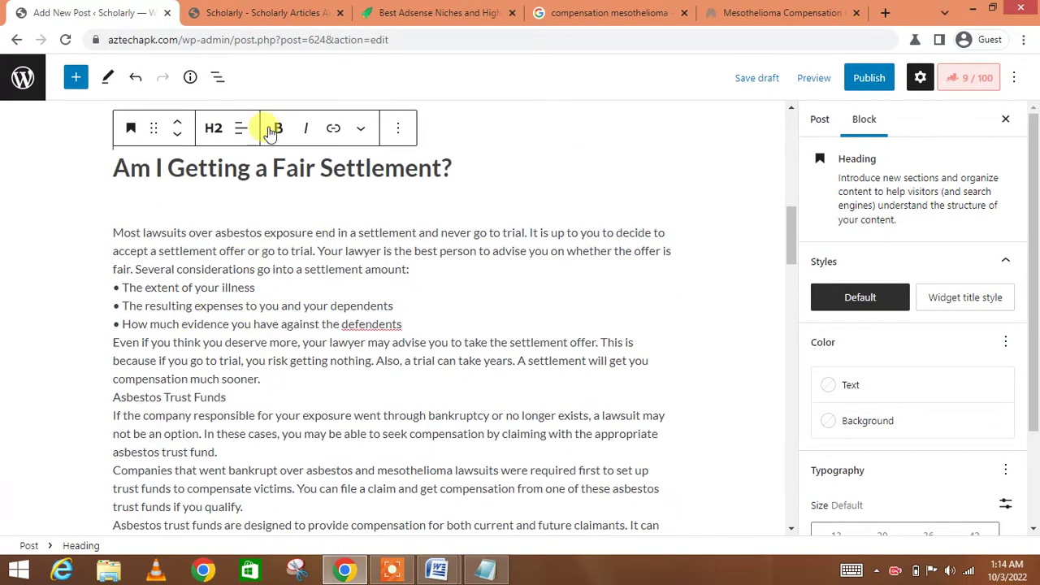
Check the source, then split 'Asbestos Trust Funds' into its own block as an H2 heading
click(780, 13)
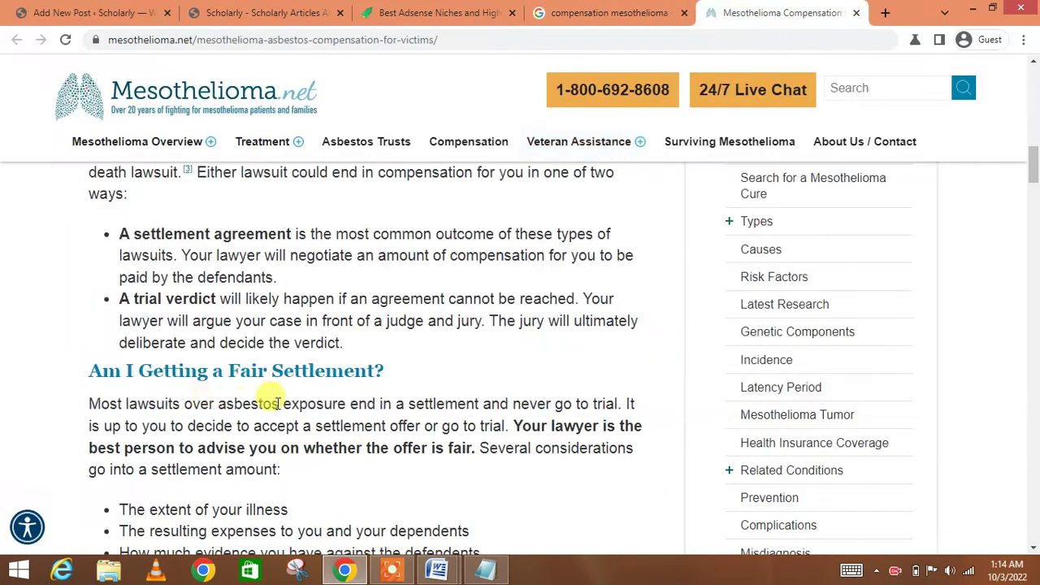
scroll(276, 403, down, 4)
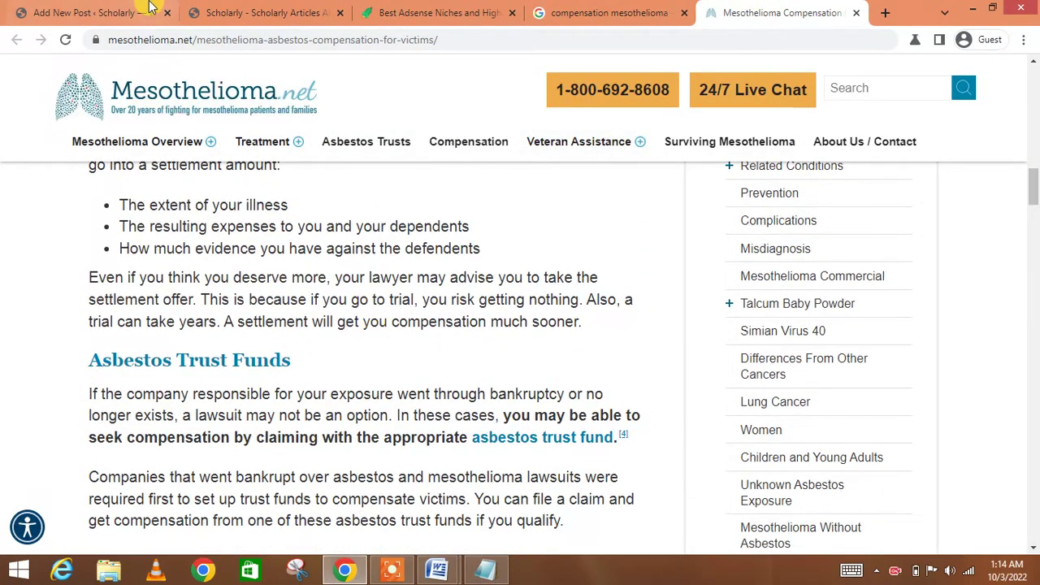
click(152, 8)
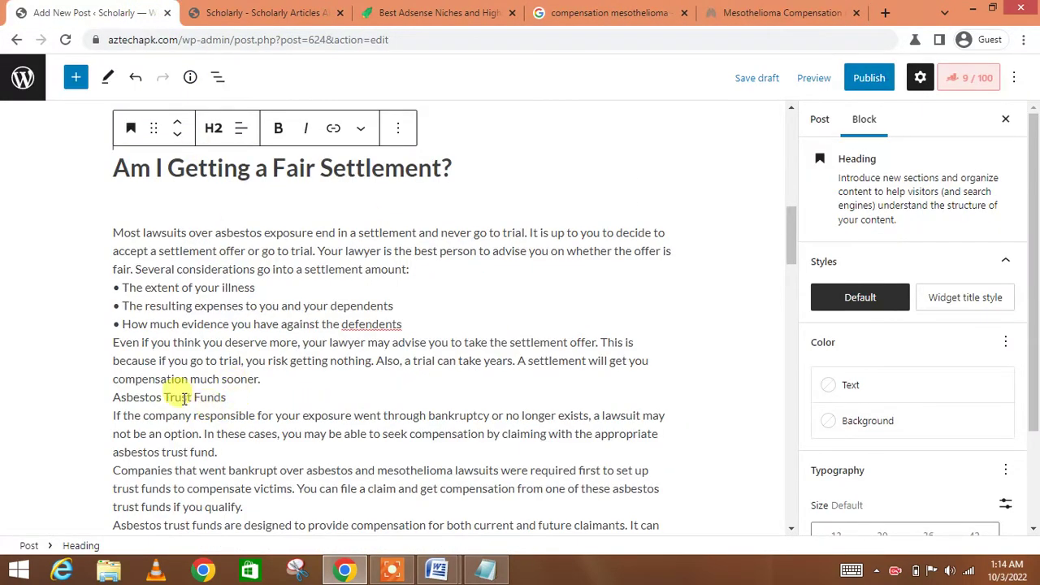
drag(241, 390, 126, 394)
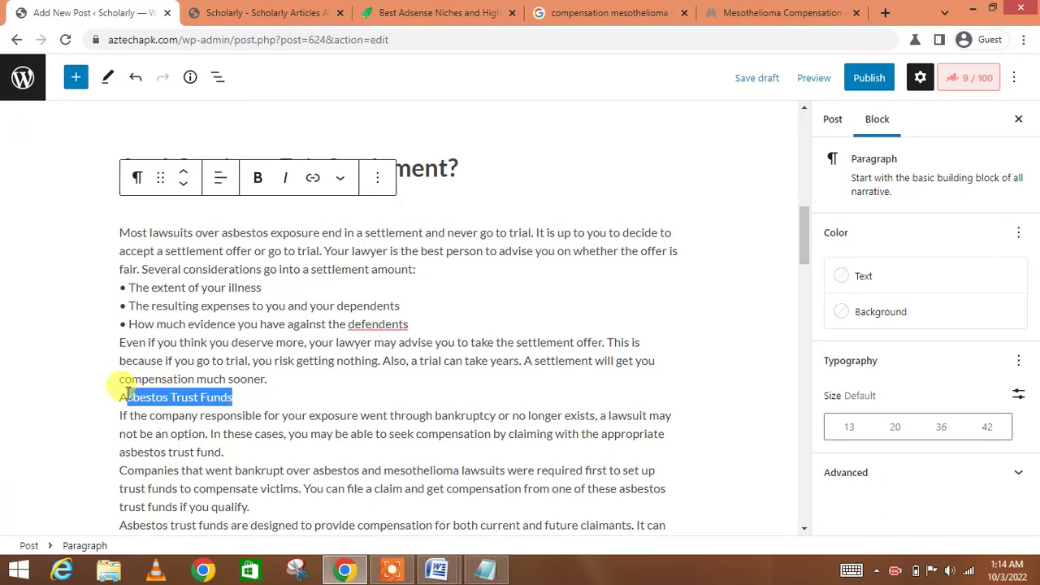
click(293, 372)
key(Return)
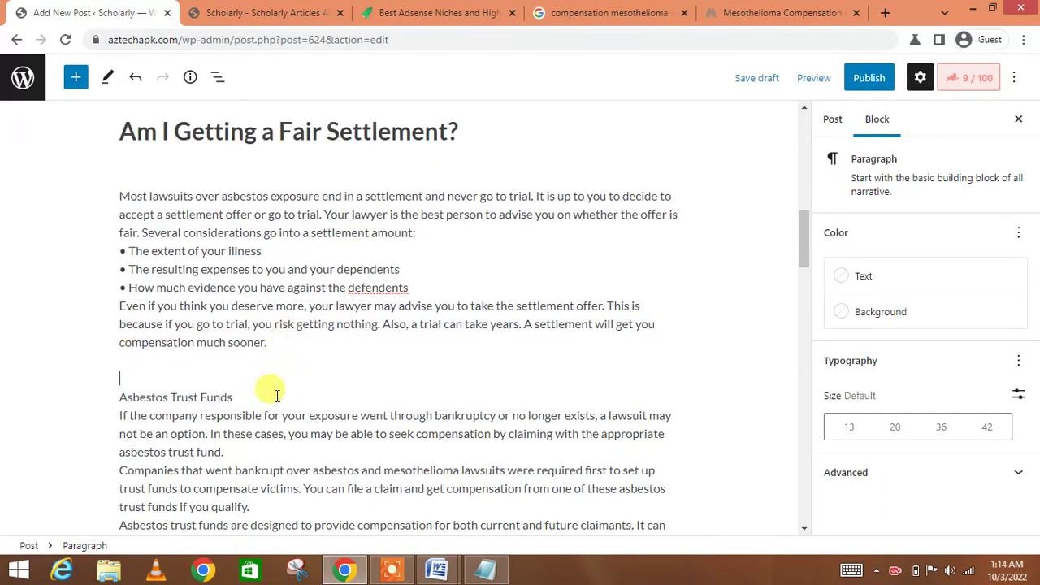
key(Return)
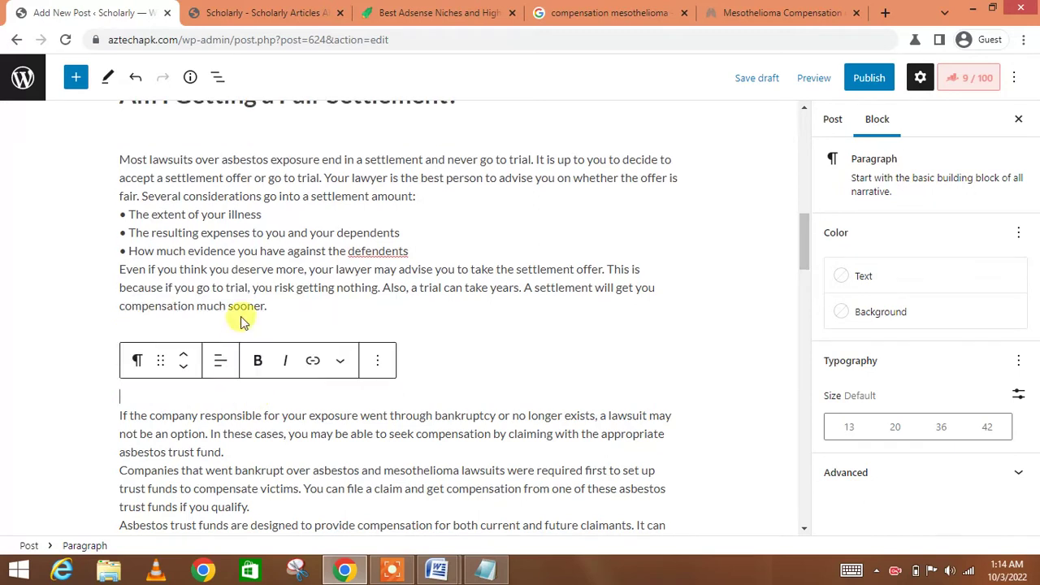
drag(256, 358, 99, 367)
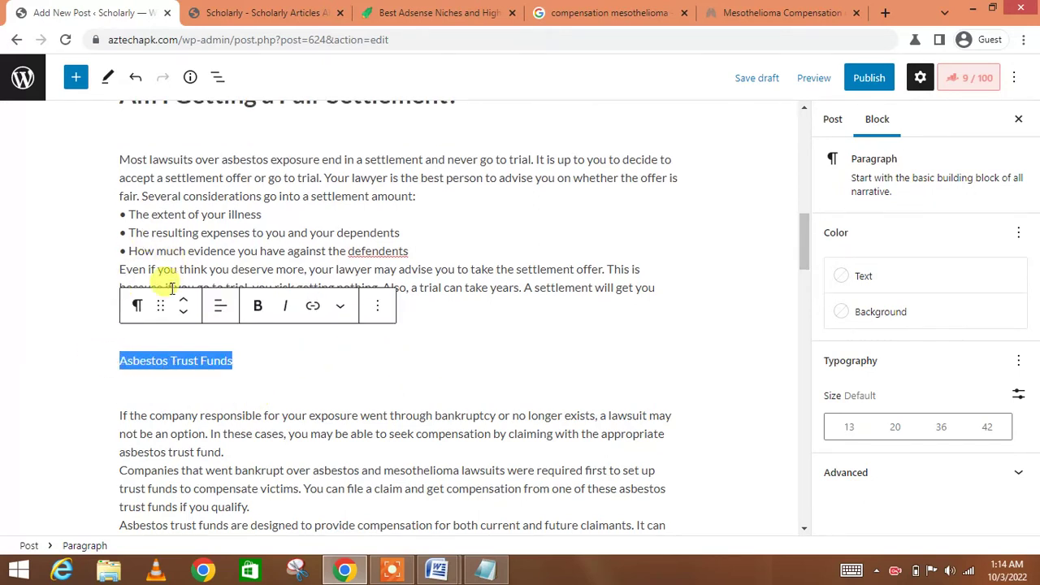
click(137, 305)
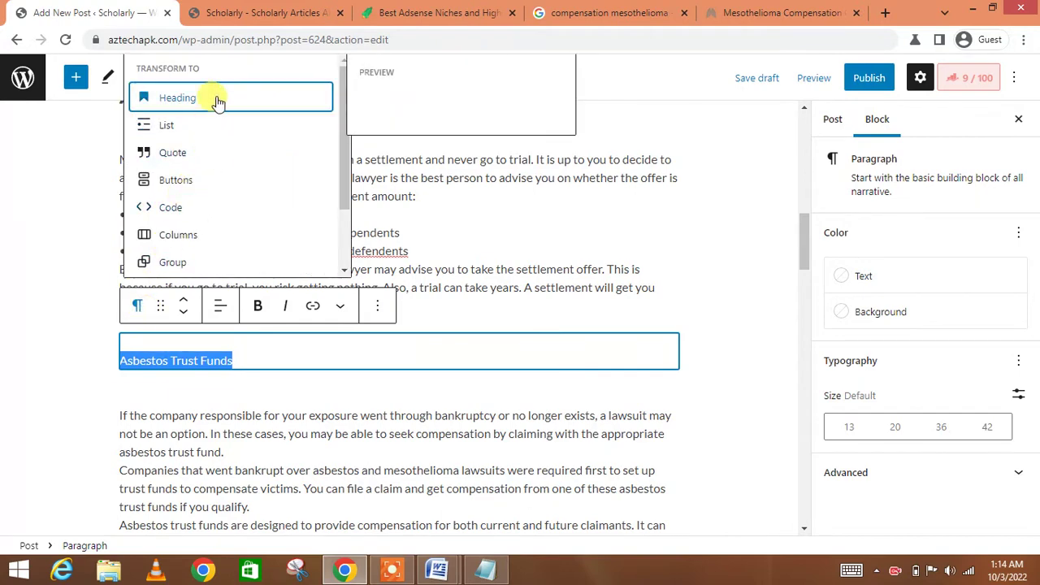
click(218, 100)
scroll(313, 372, down, 2)
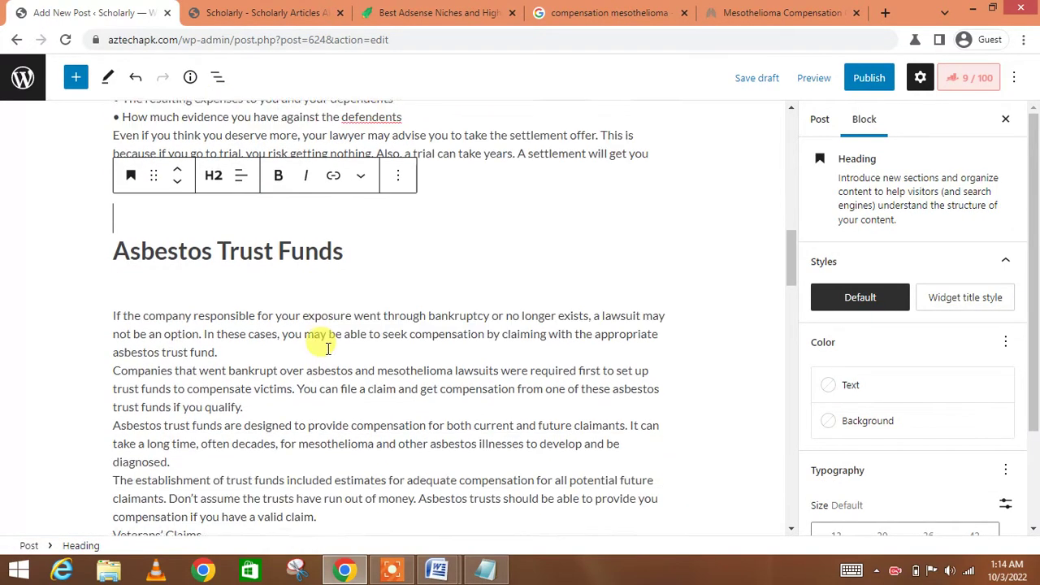
scroll(328, 348, down, 2)
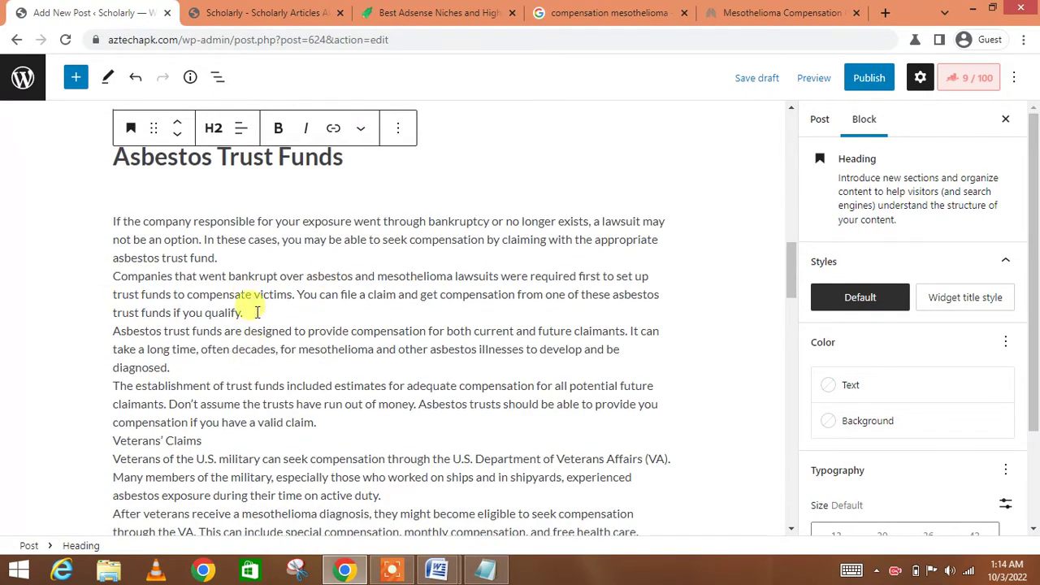
Split 'Veterans' Claims' from the trust-fund paragraph and convert it to an H2 heading
click(711, 13)
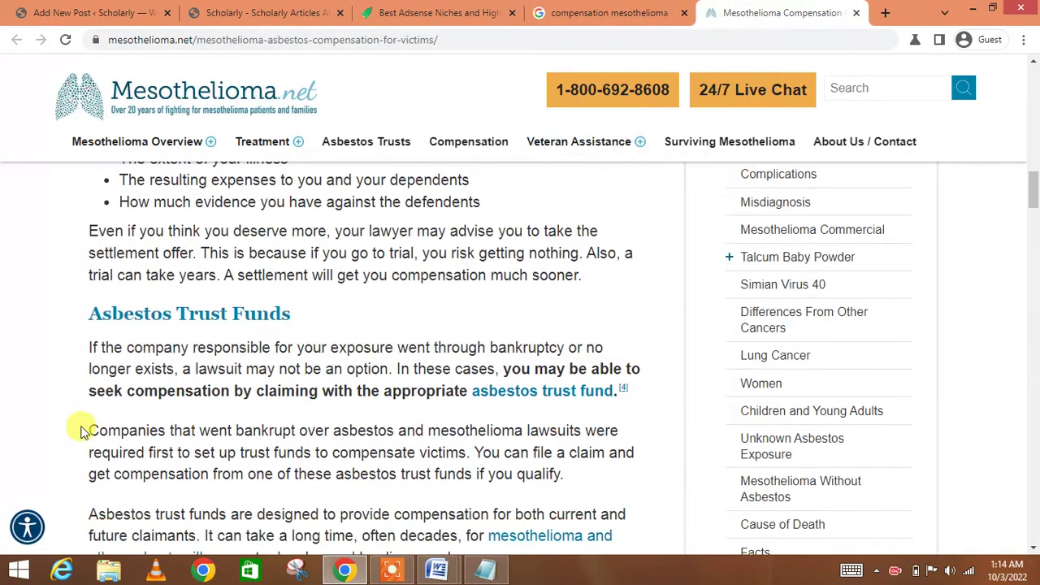
scroll(146, 406, down, 3)
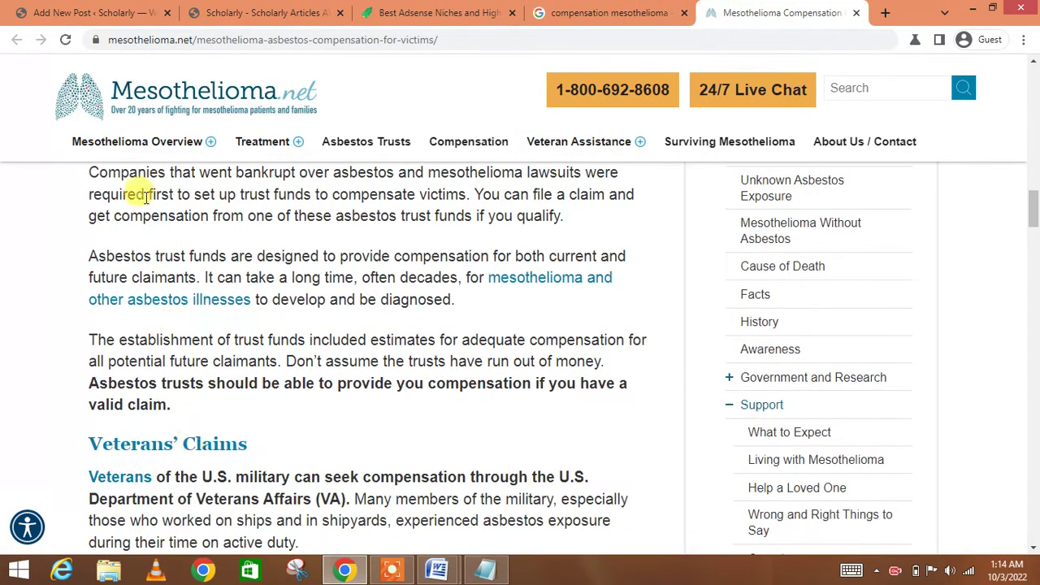
click(91, 12)
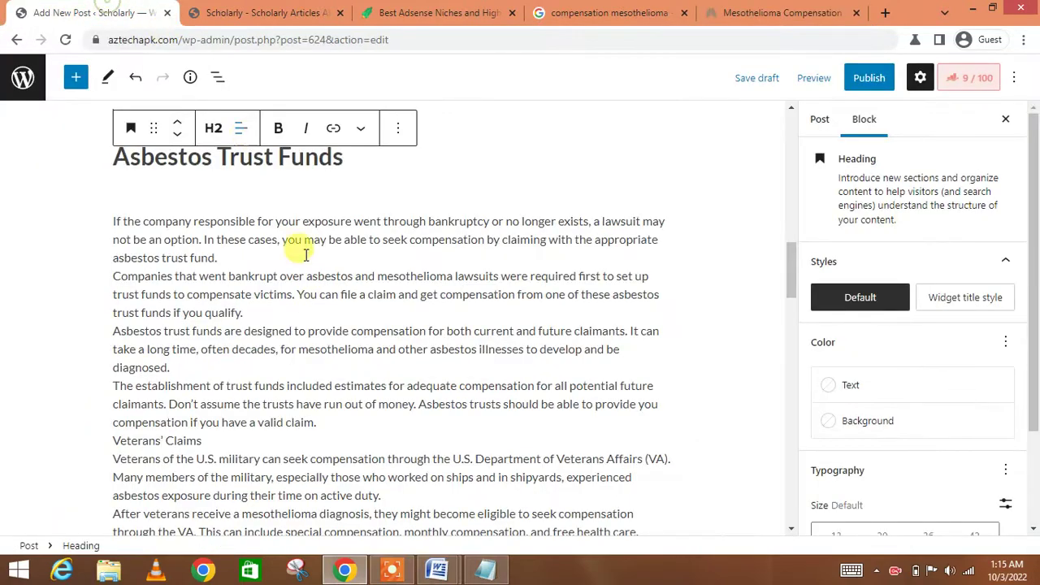
drag(221, 439, 95, 439)
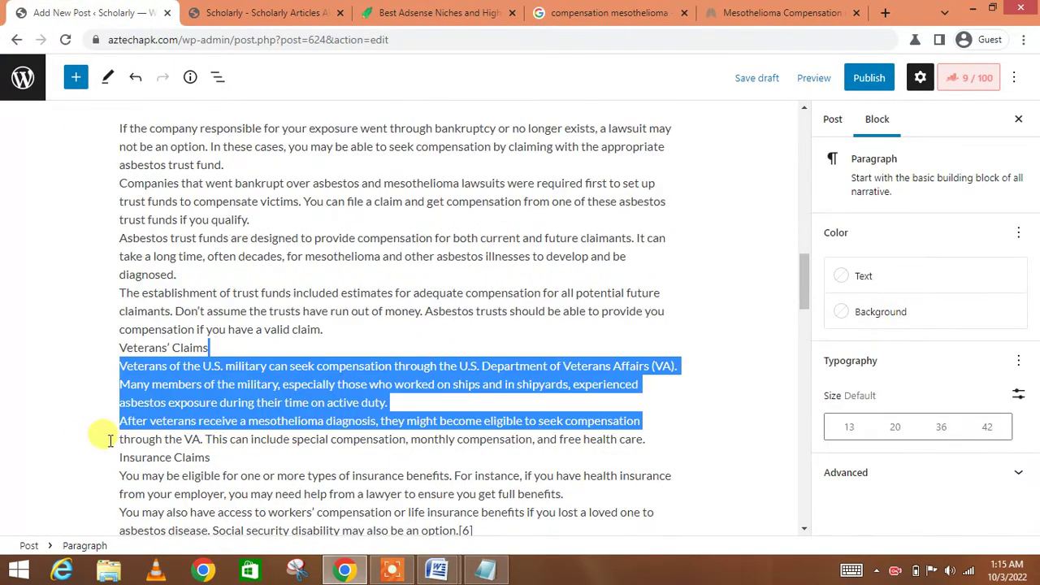
drag(209, 348, 95, 345)
key(ctrl+c)
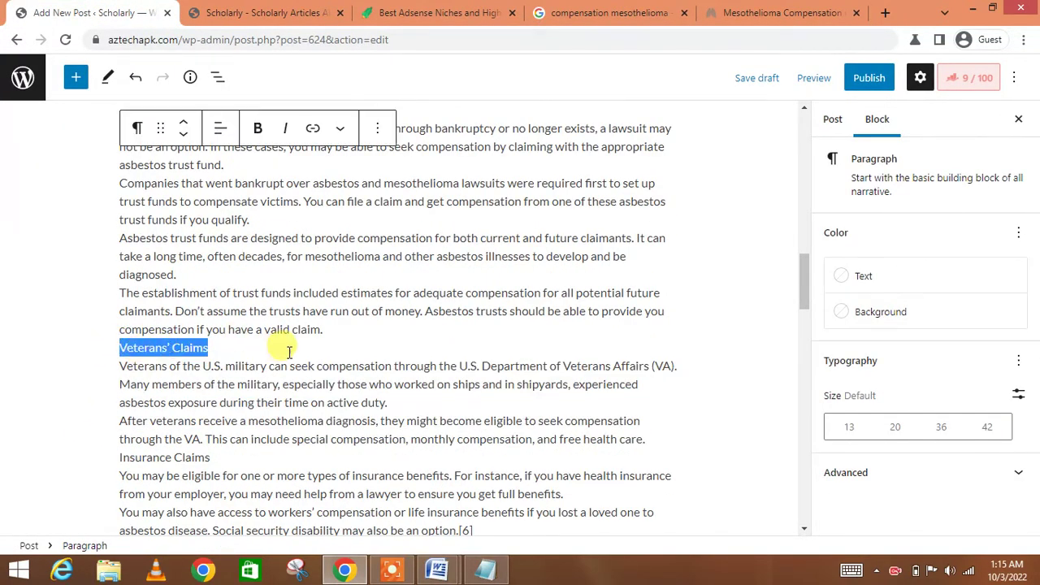
click(289, 349)
click(360, 332)
key(Return)
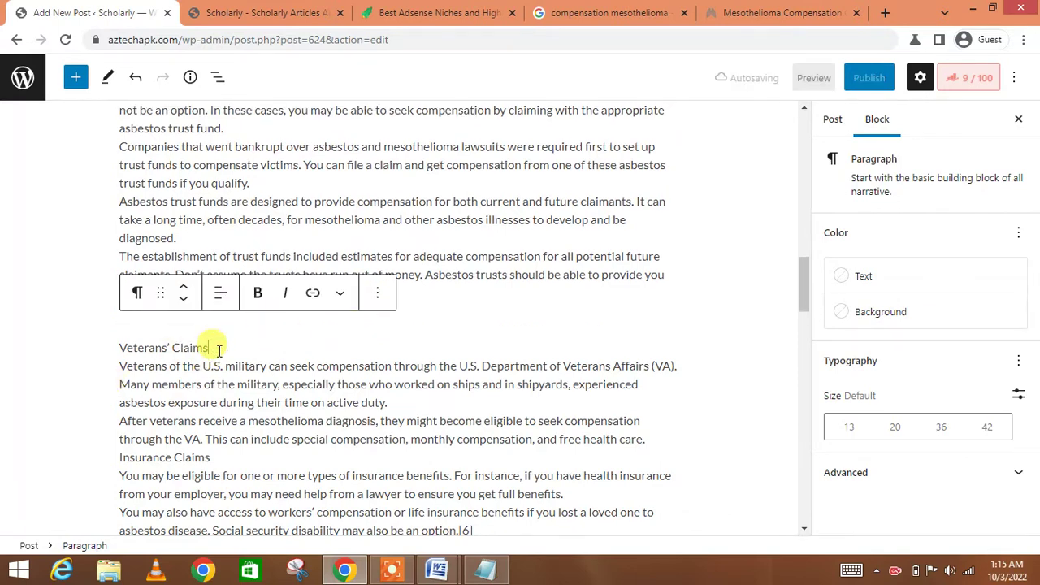
key(Return)
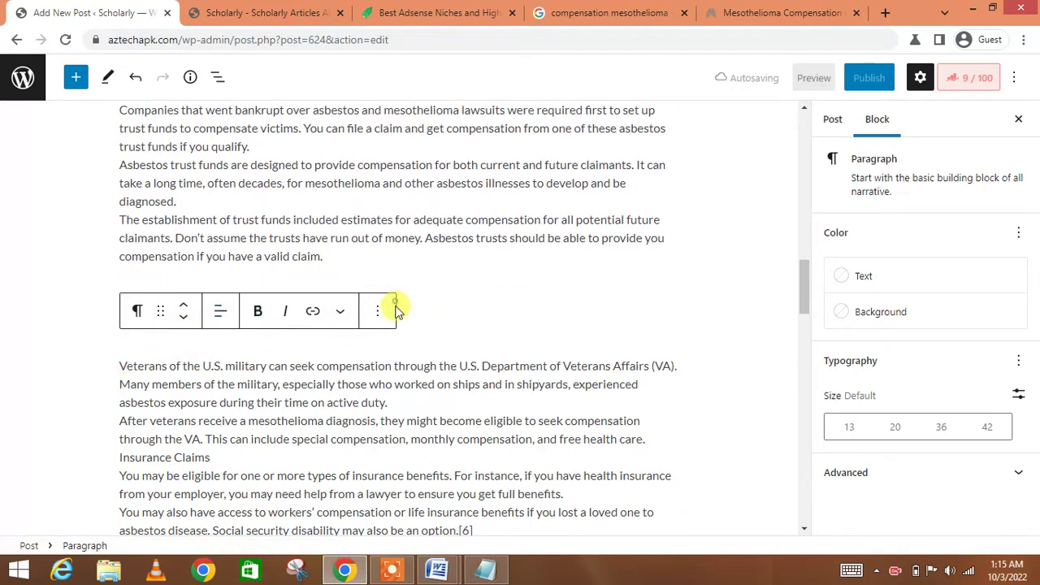
key(ctrl+v)
drag(248, 311, 118, 313)
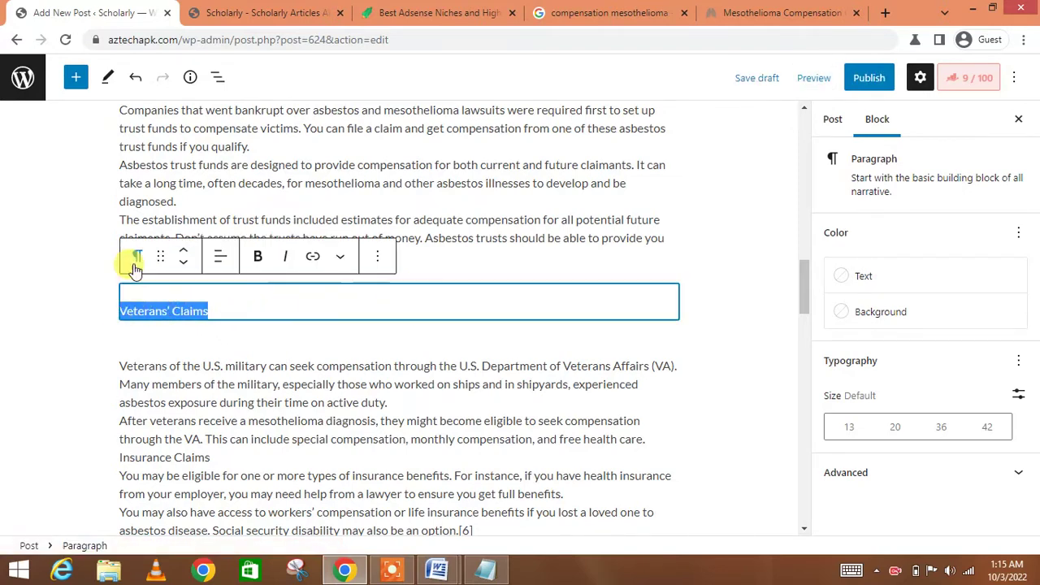
click(137, 257)
click(213, 329)
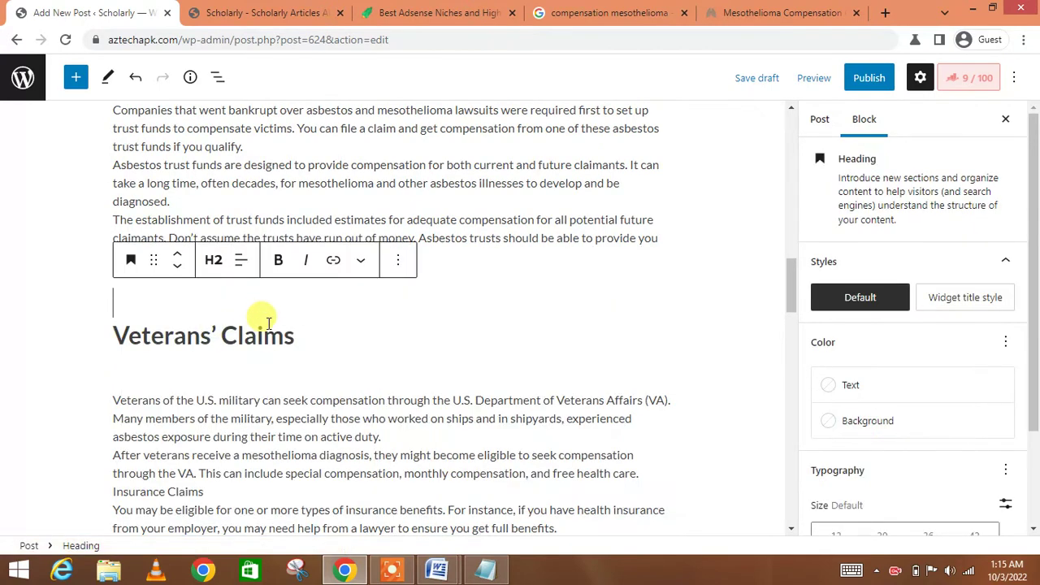
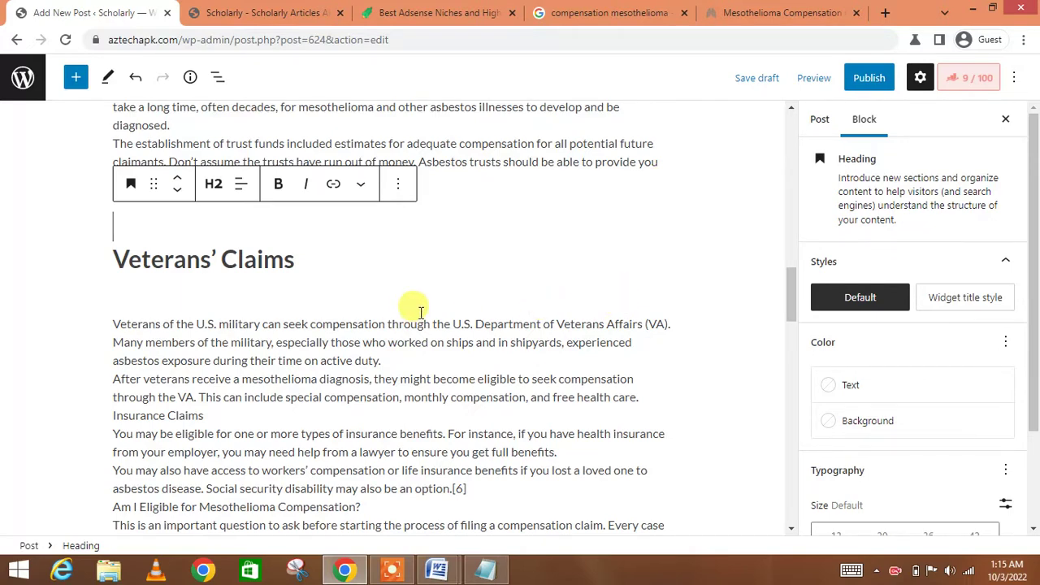
Review the source compensation article and keyword research page, then return to the draft
scroll(418, 216, down, 1)
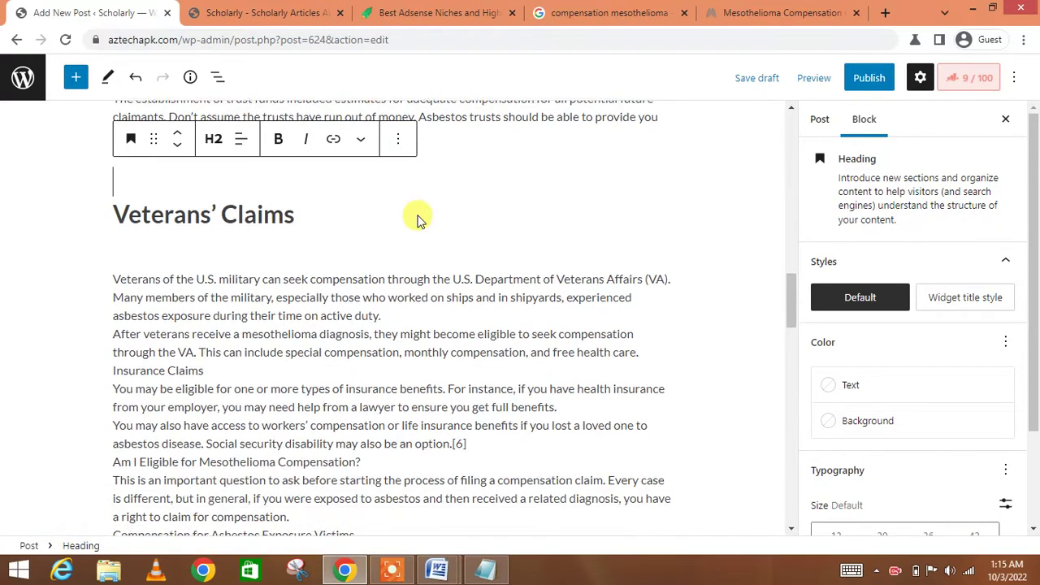
click(778, 12)
click(276, 9)
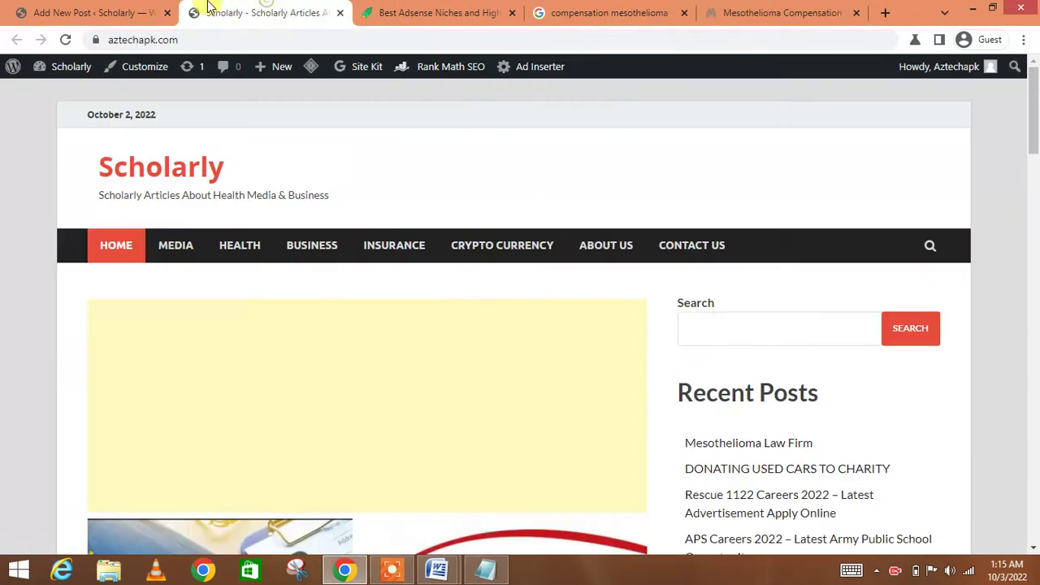
click(81, 10)
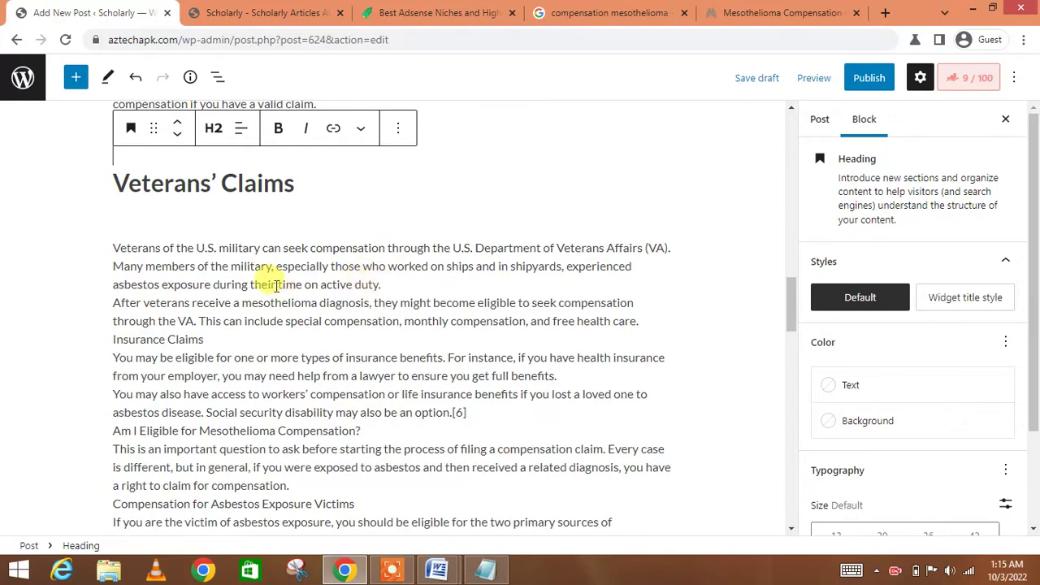
click(782, 12)
scroll(367, 312, down, 4)
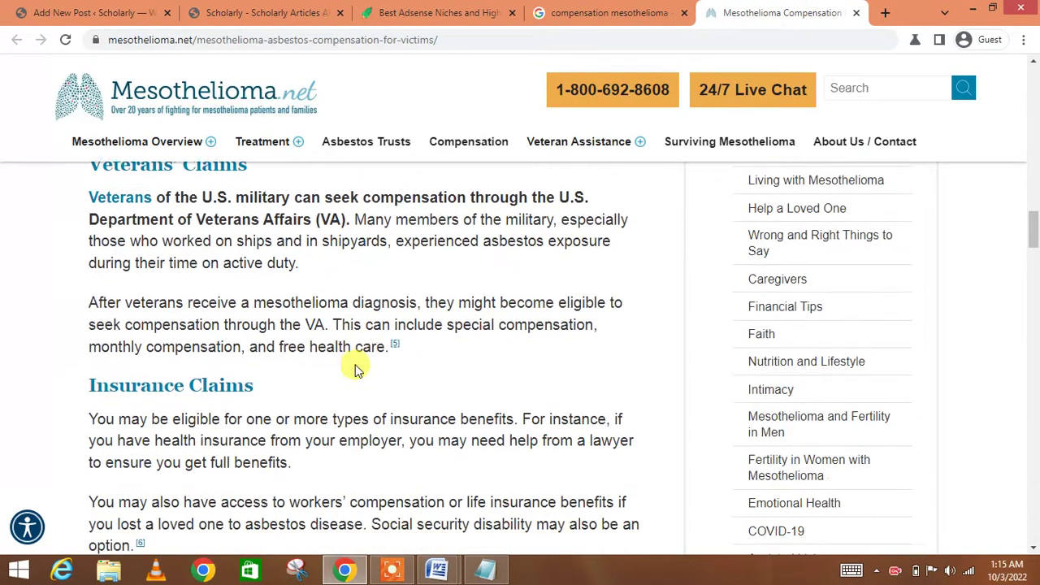
click(439, 12)
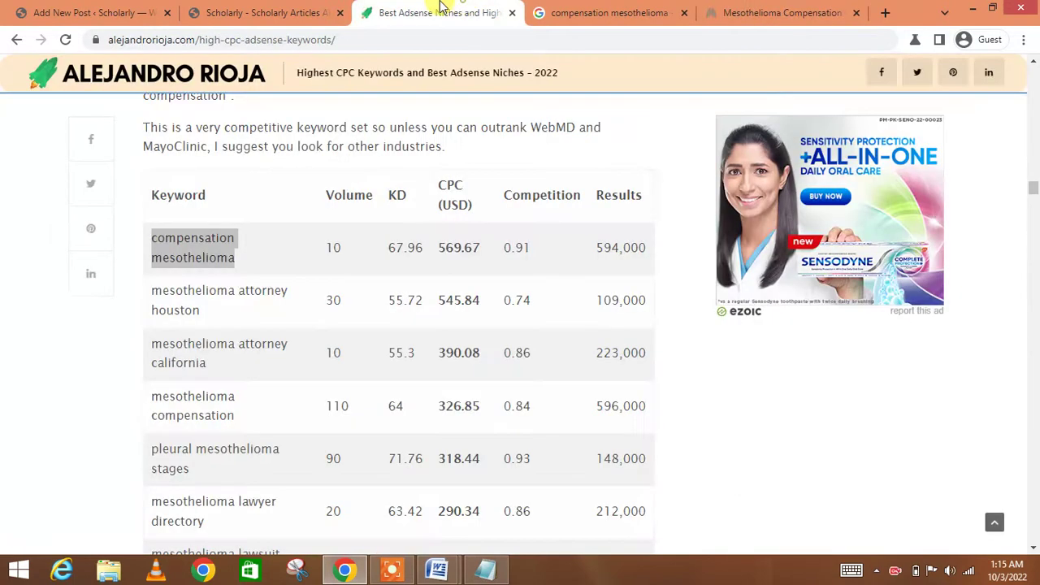
click(268, 12)
click(55, 6)
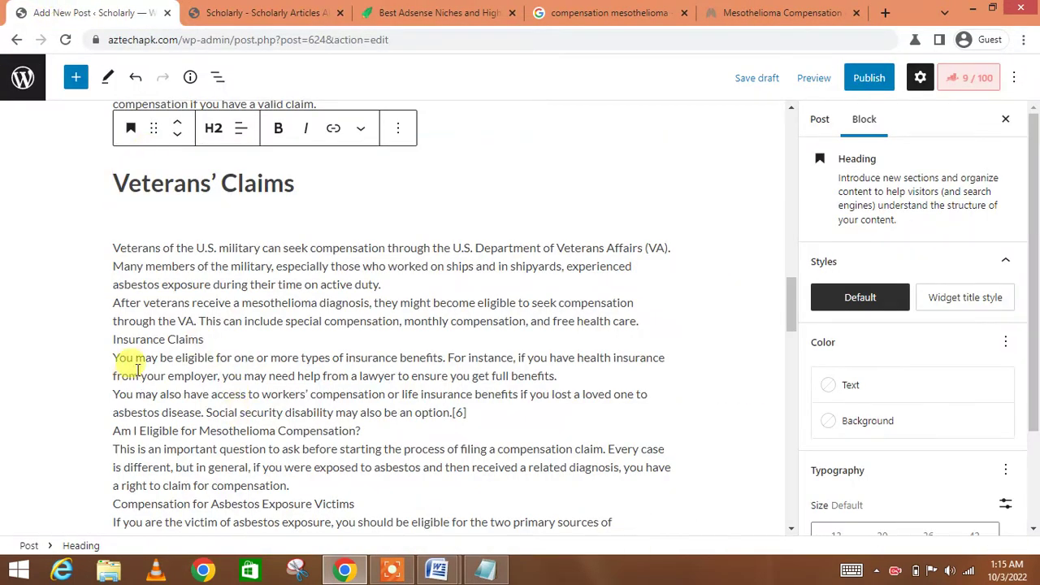
Split 'Insurance Claims' into its own block and convert it to an H2 heading
drag(208, 339, 90, 459)
scroll(89, 459, down, 2)
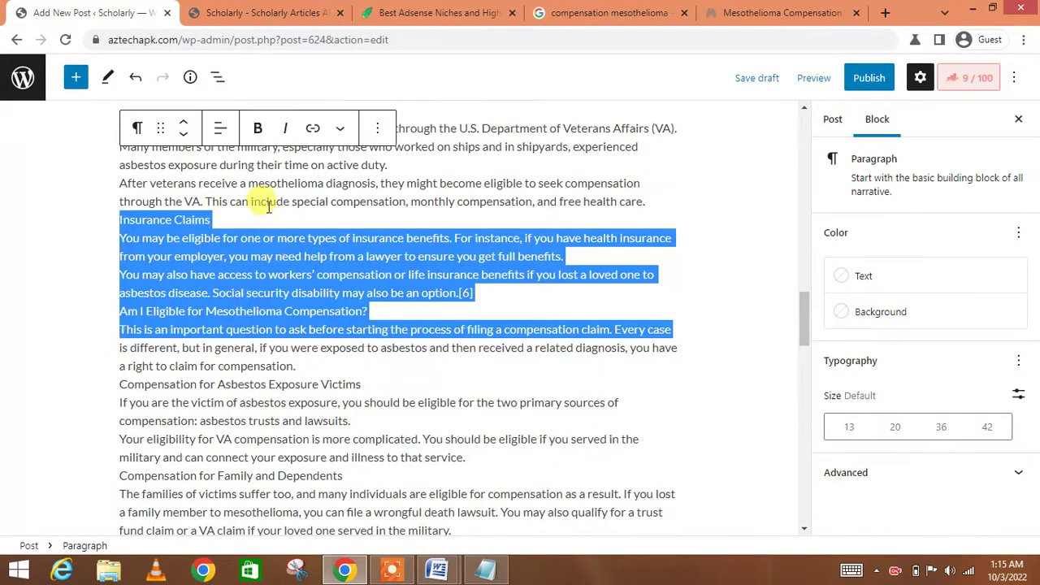
click(655, 203)
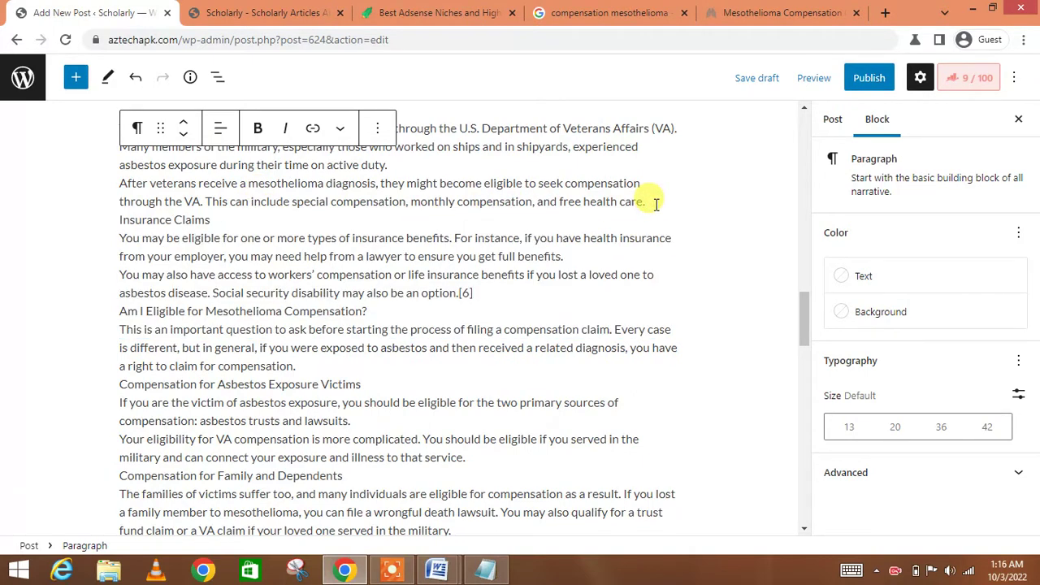
key(Return)
key(Return)
key(Return)
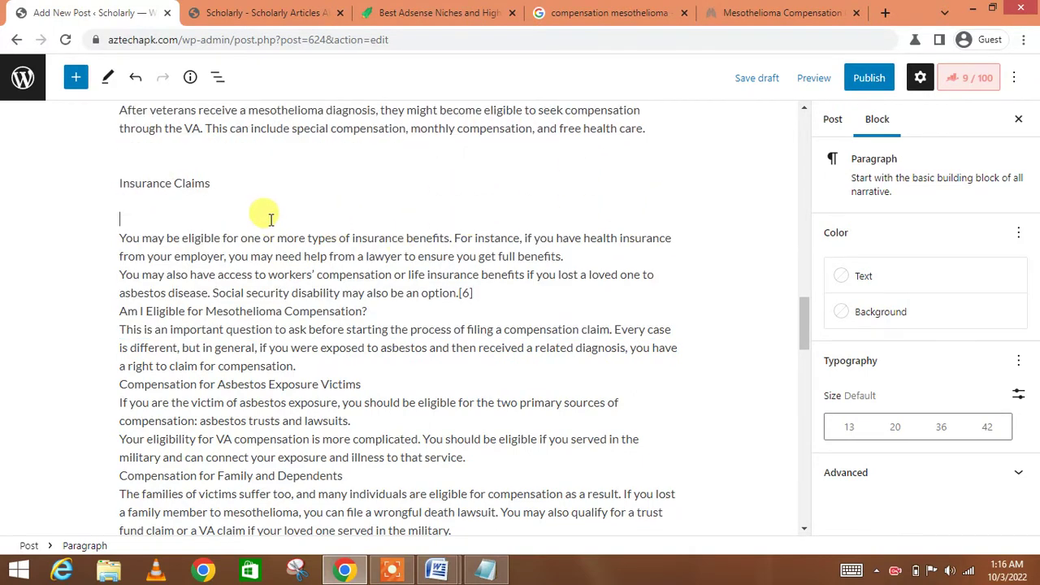
click(374, 169)
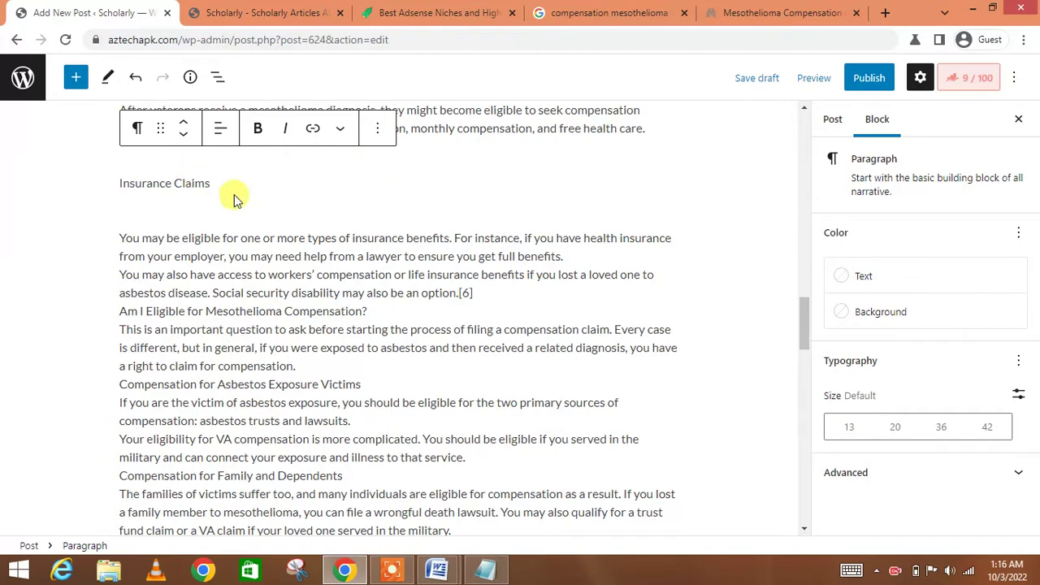
click(213, 183)
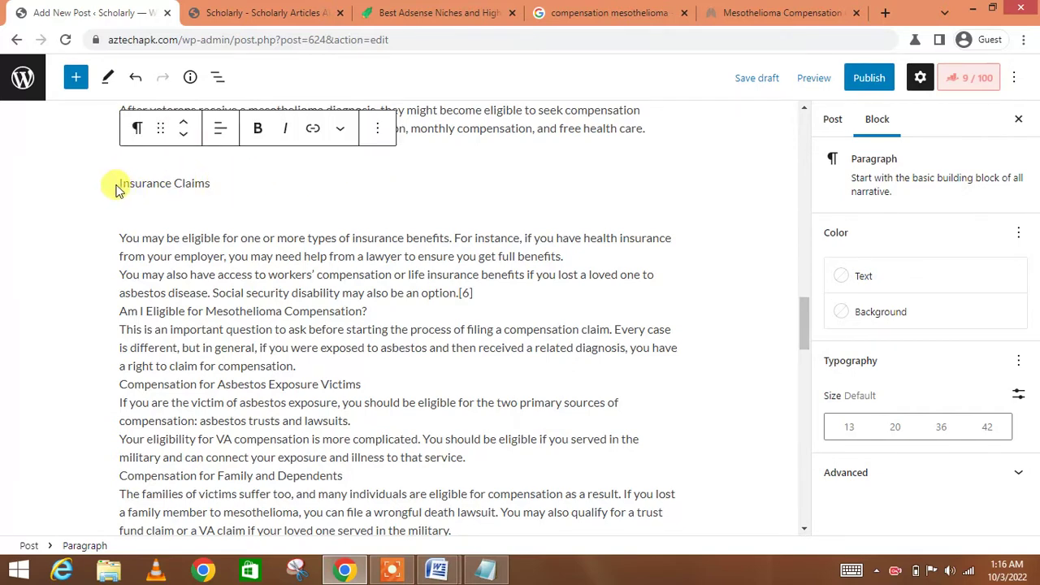
click(115, 187)
drag(210, 185, 110, 180)
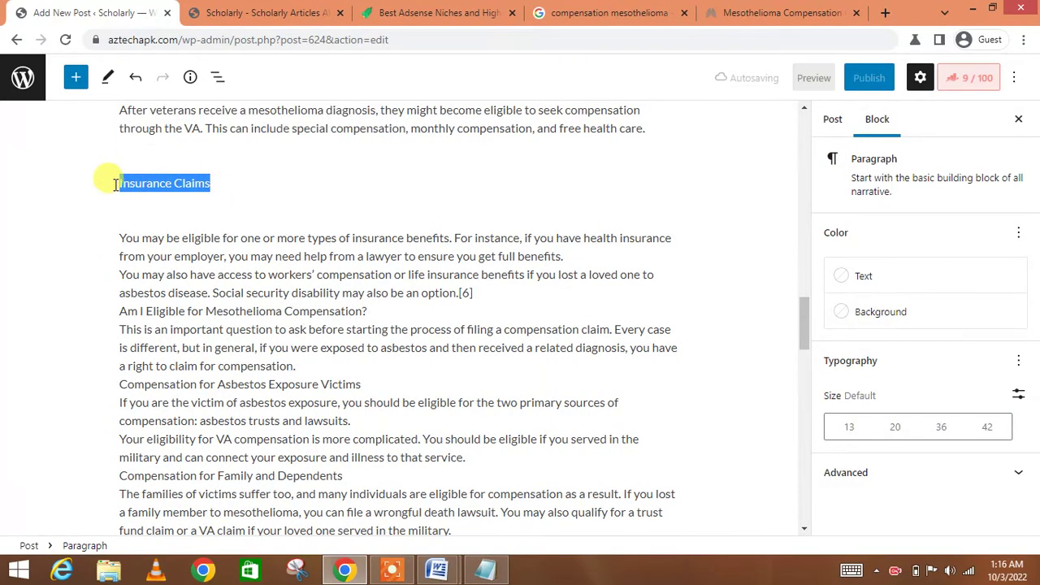
click(142, 132)
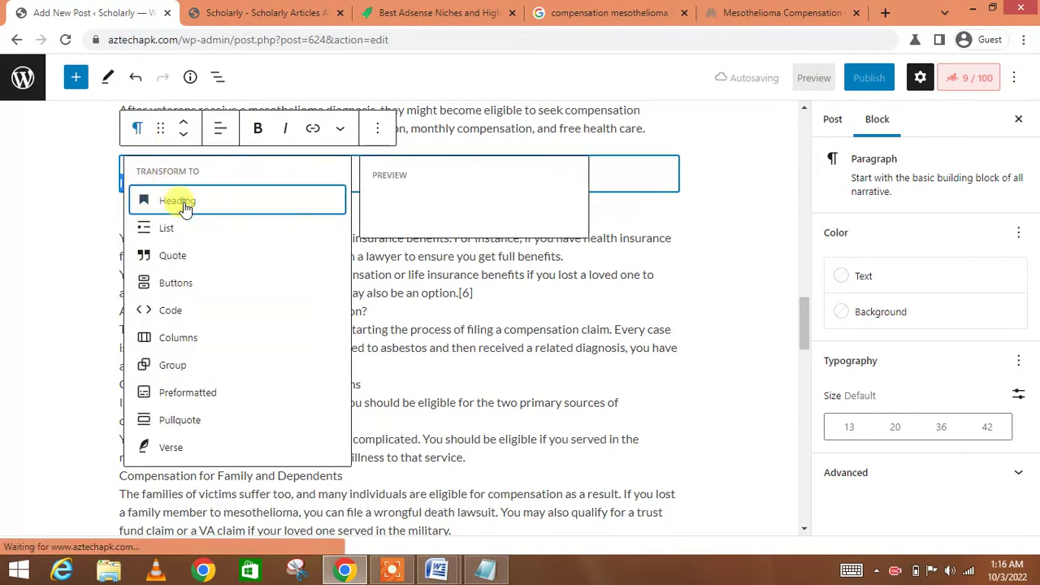
click(186, 204)
Delete the [6] citation and make 'Am I Eligible for Mesothelioma Compensation?' an H2 heading
scroll(303, 232, down, 1)
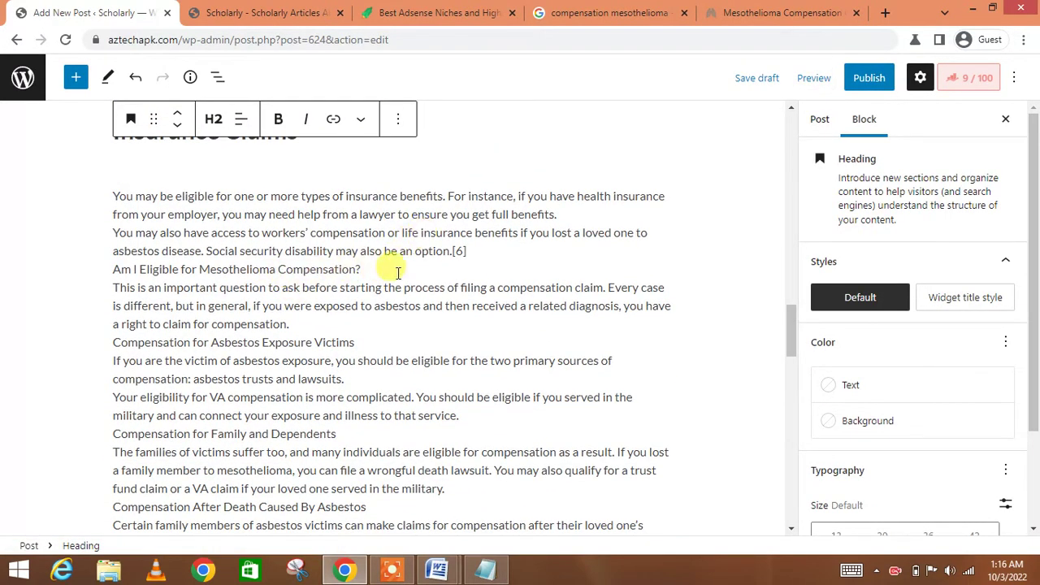
click(495, 257)
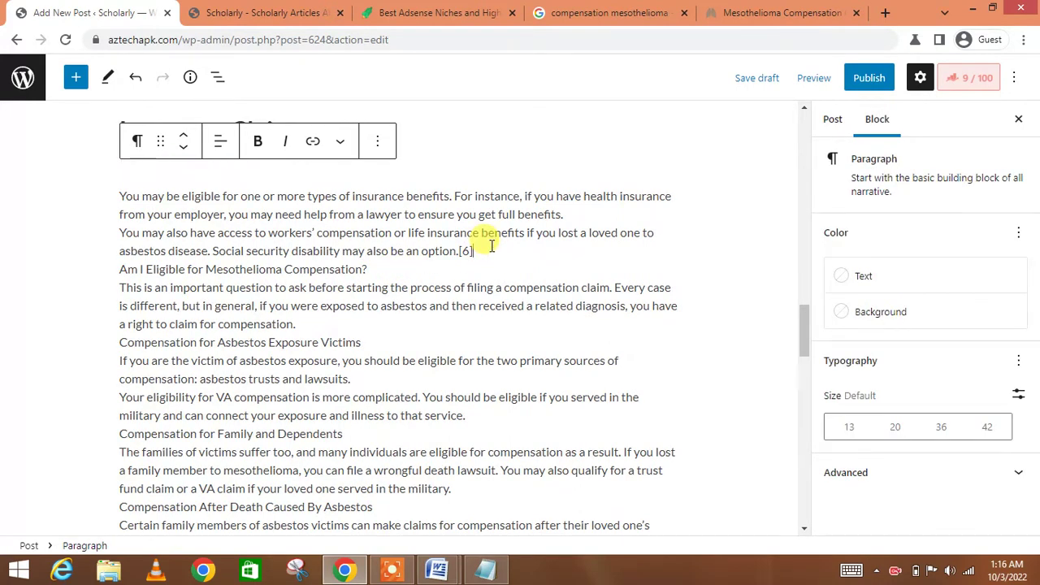
key(BackSpace)
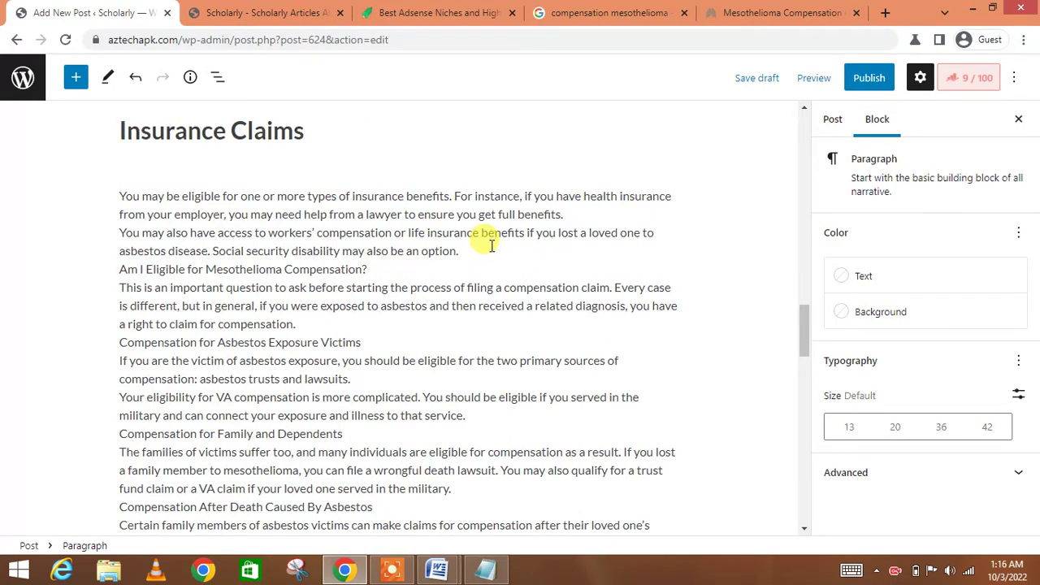
key(Return)
key(Return)
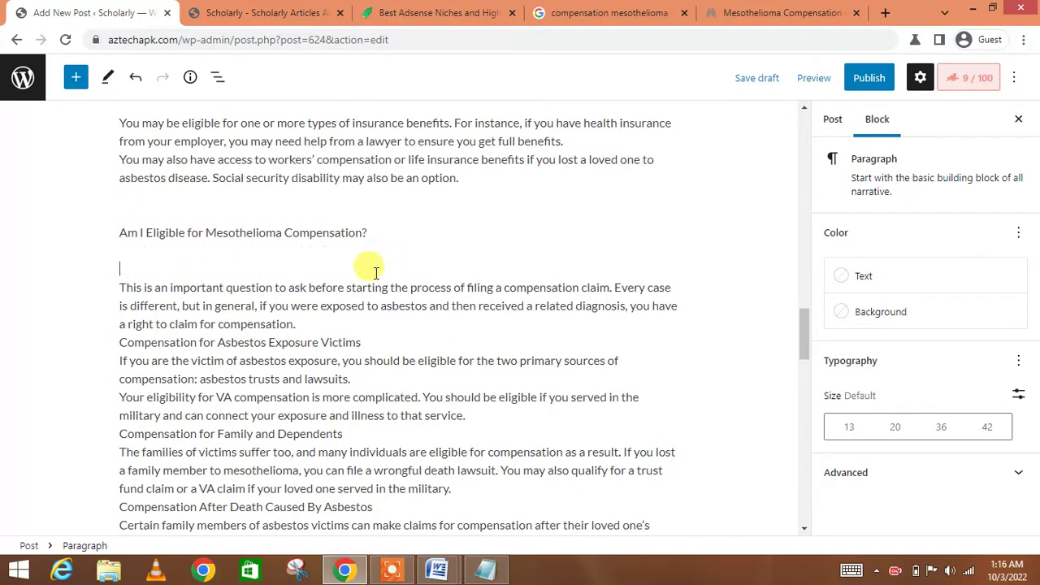
drag(414, 228, 140, 233)
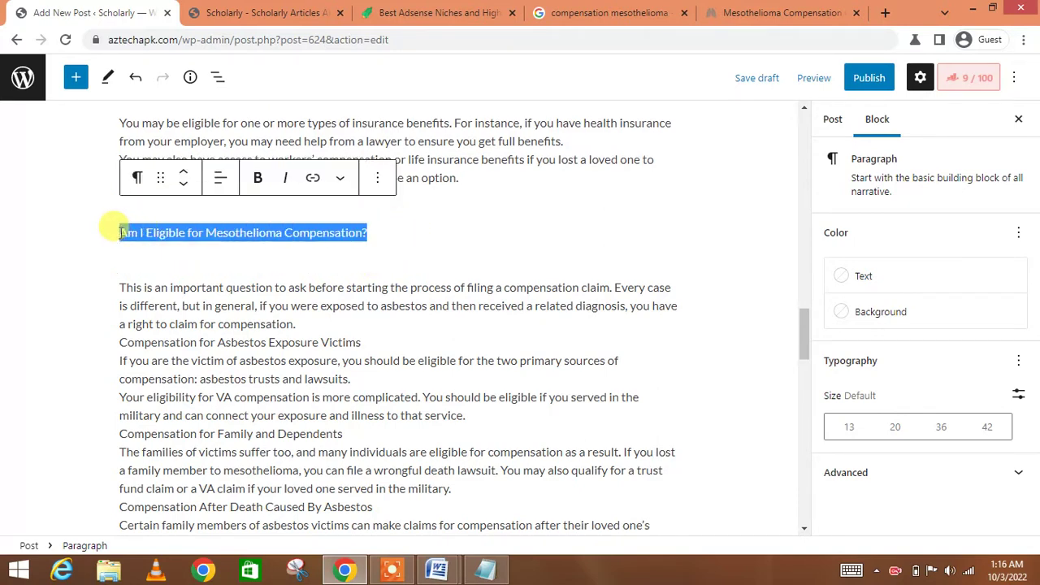
click(137, 177)
click(177, 251)
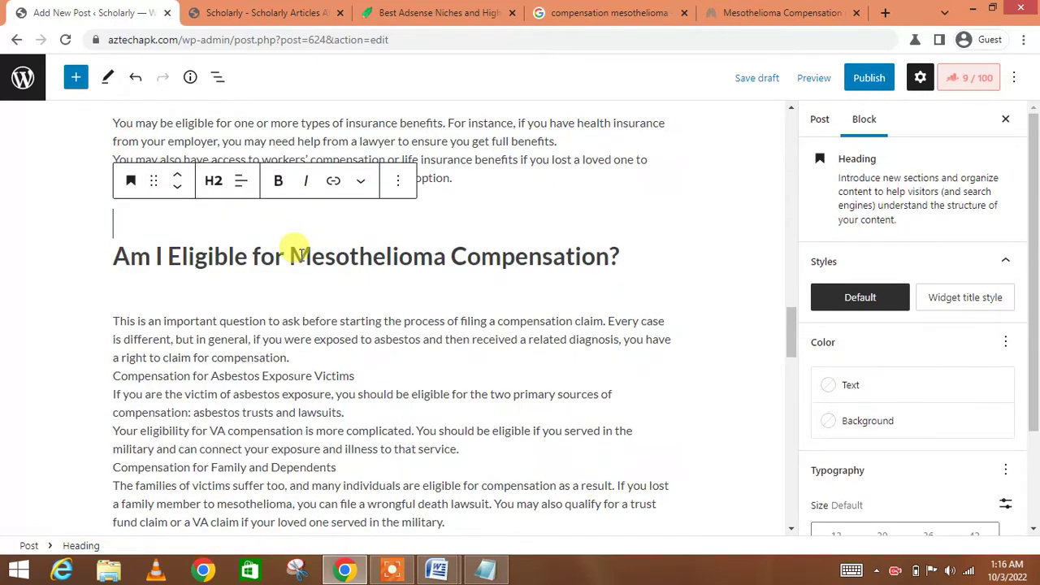
Split 'Compensation for Asbestos Exposure Victims' into its own paragraph block
scroll(297, 255, down, 2)
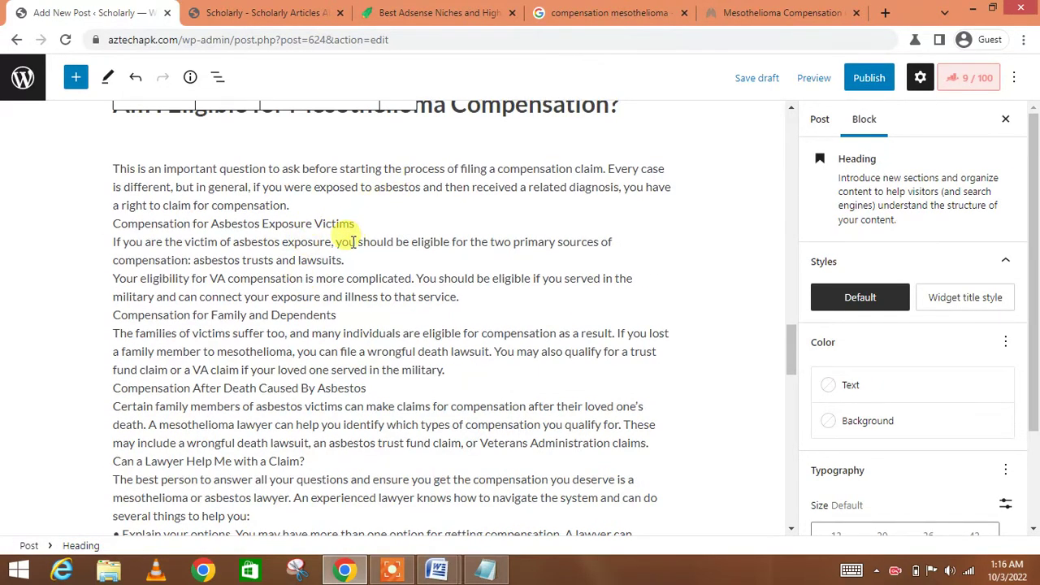
drag(363, 220, 151, 242)
click(310, 206)
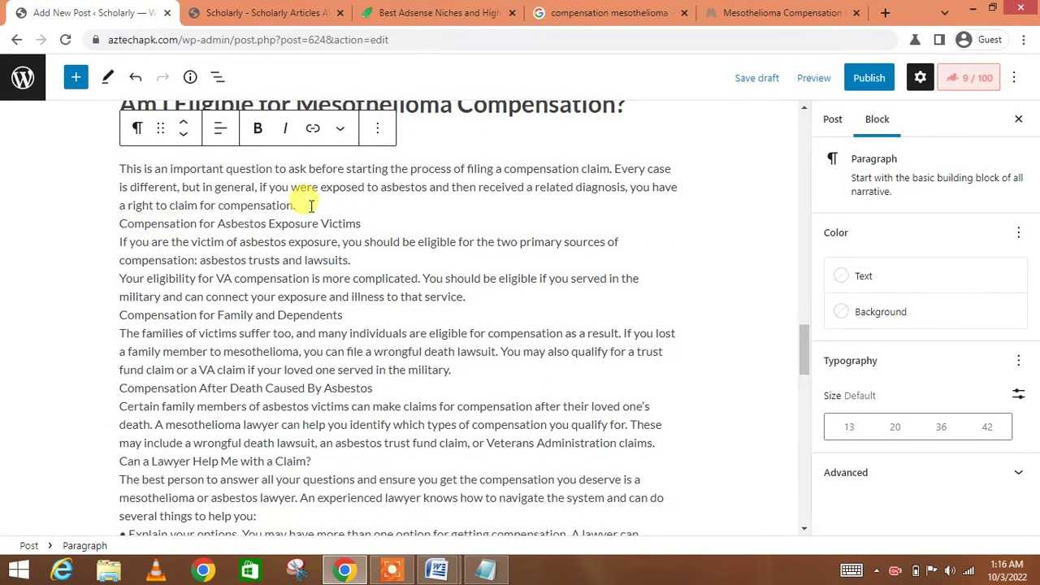
key(Return)
click(364, 222)
key(Return)
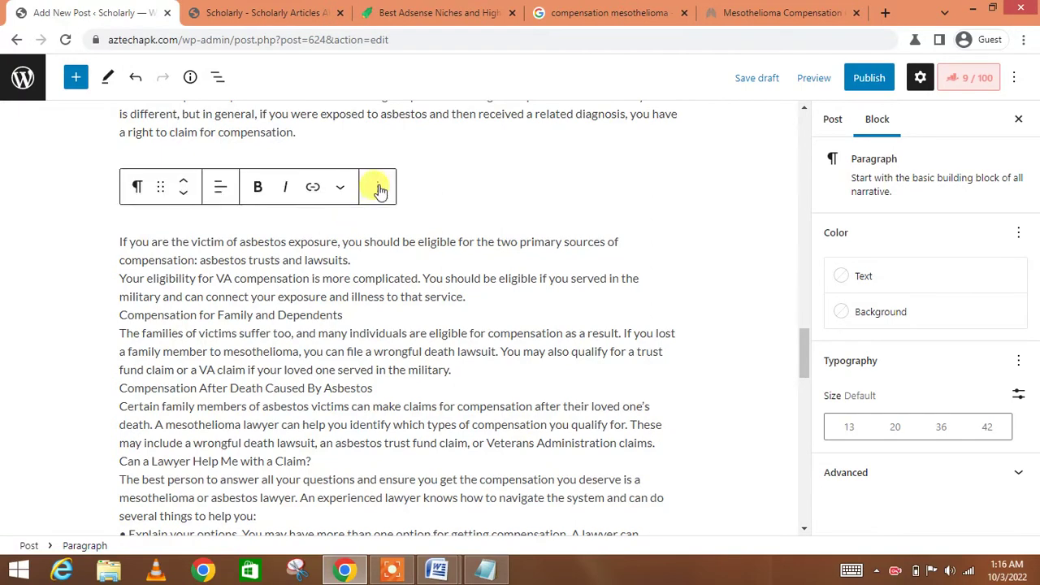
Convert 'Compensation for Asbestos Exposure Victims' into an H2 heading
click(377, 187)
click(436, 186)
drag(361, 187, 208, 186)
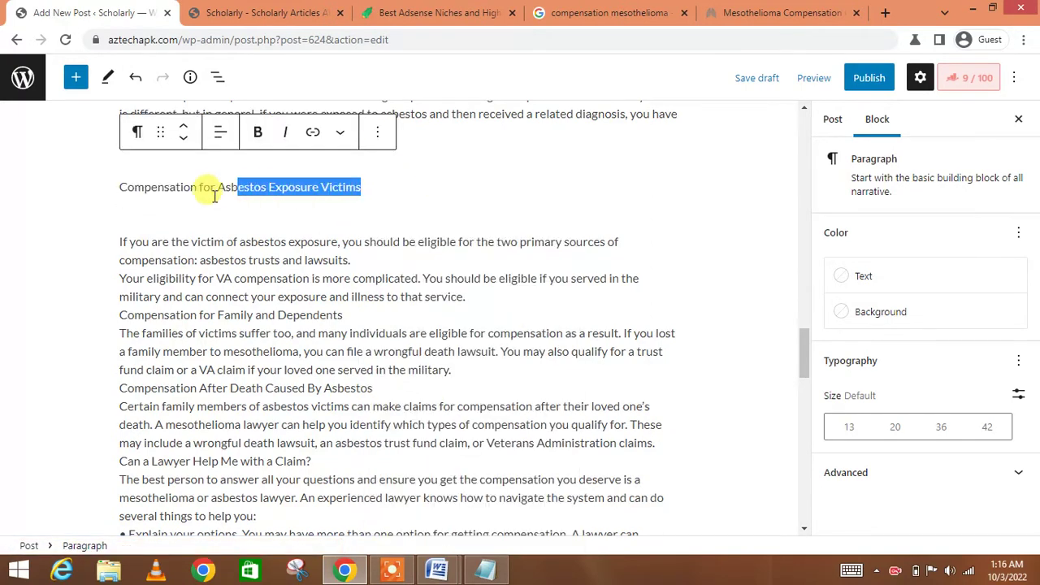
click(114, 196)
click(113, 191)
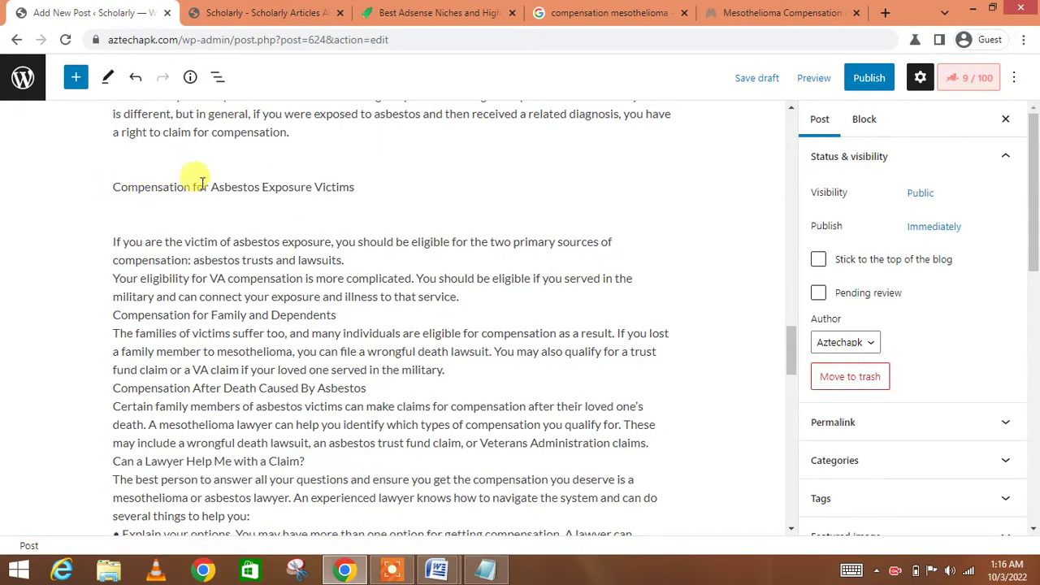
drag(361, 186, 126, 197)
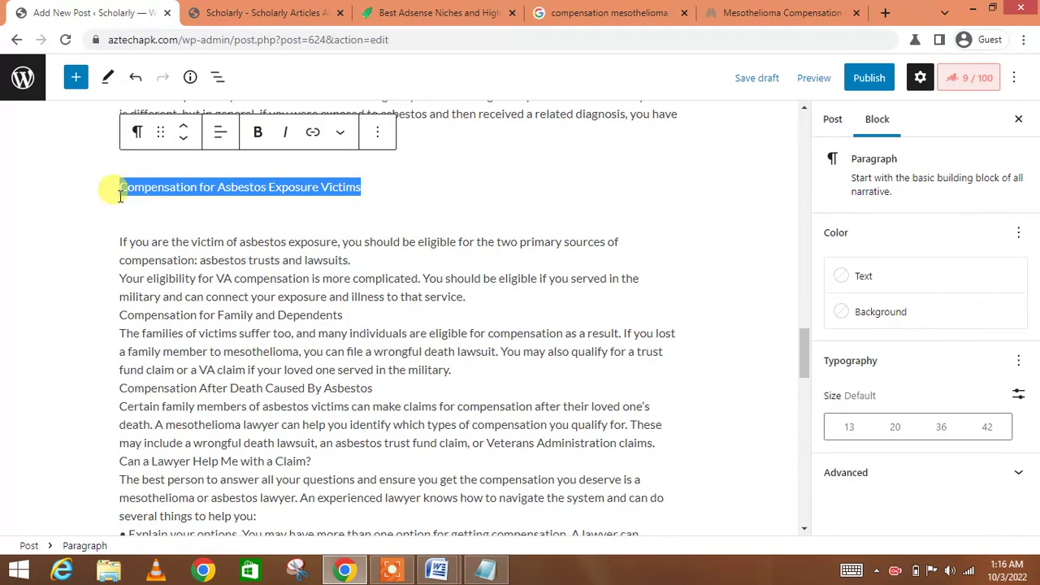
click(136, 131)
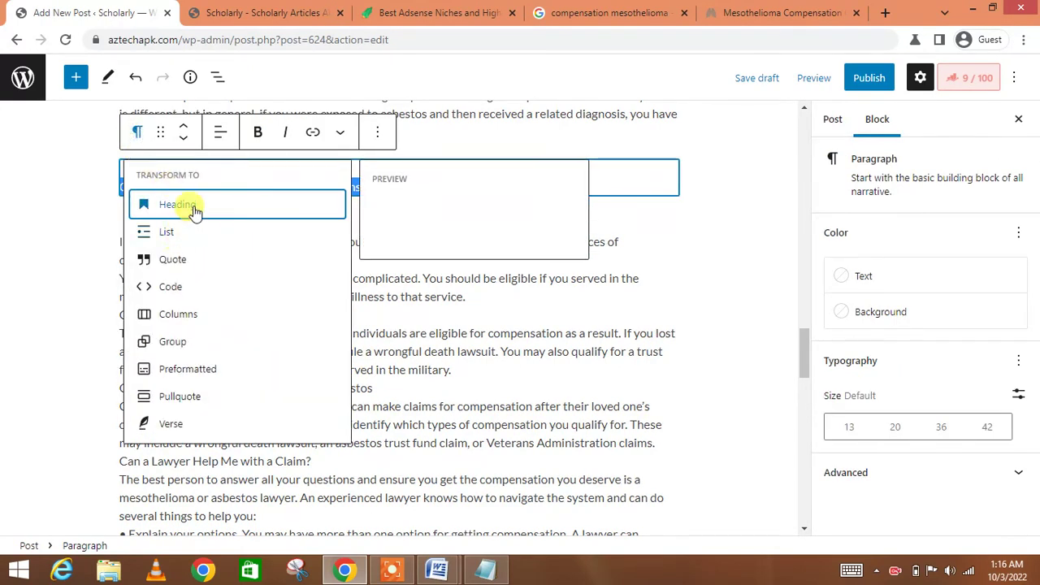
click(193, 210)
scroll(363, 273, down, 1)
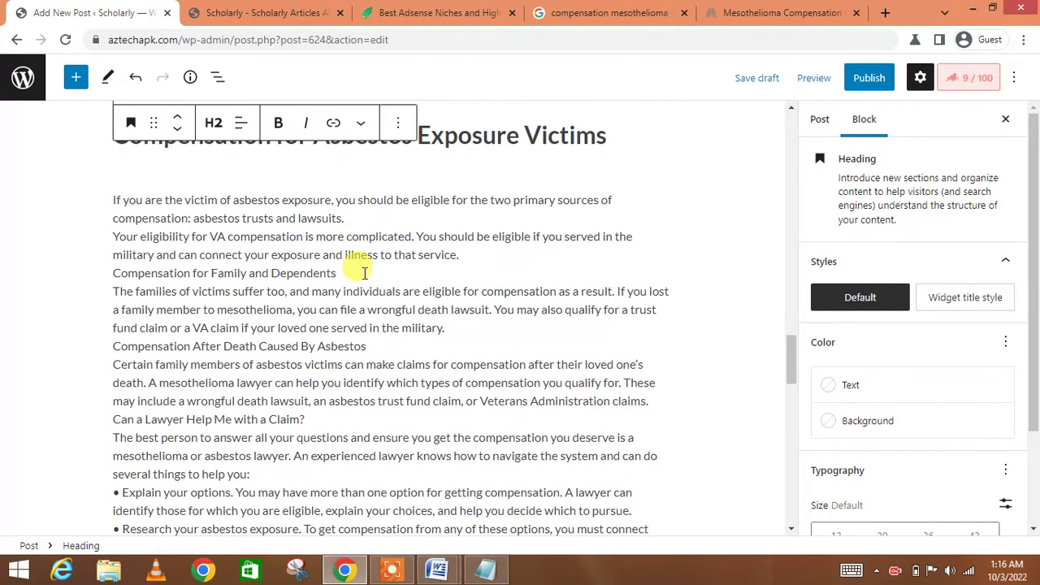
Scroll the source article, check the compensation mesothelioma search results, and return to the draft
click(813, 12)
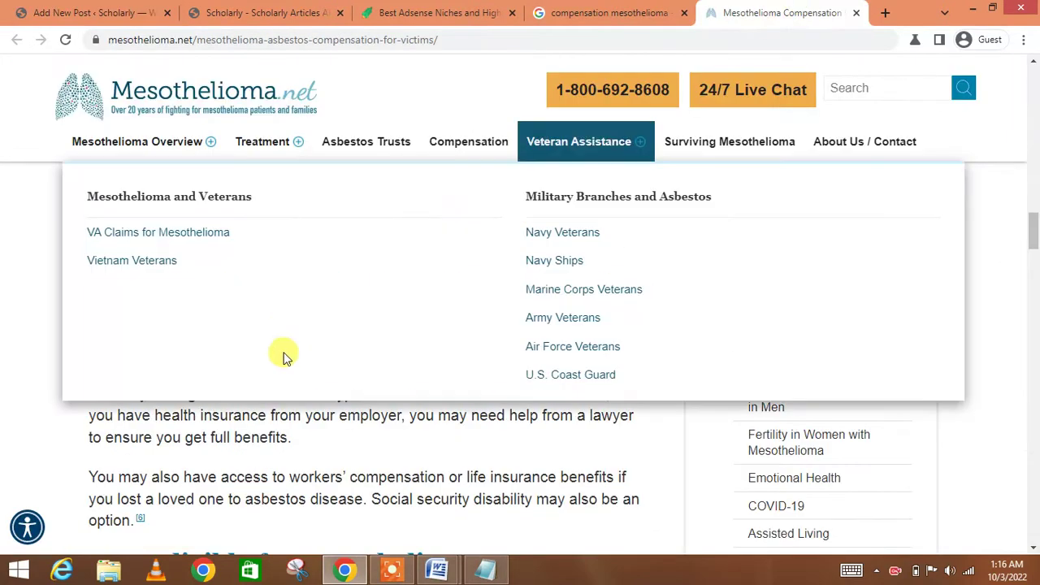
scroll(325, 488, down, 3)
scroll(410, 474, down, 1)
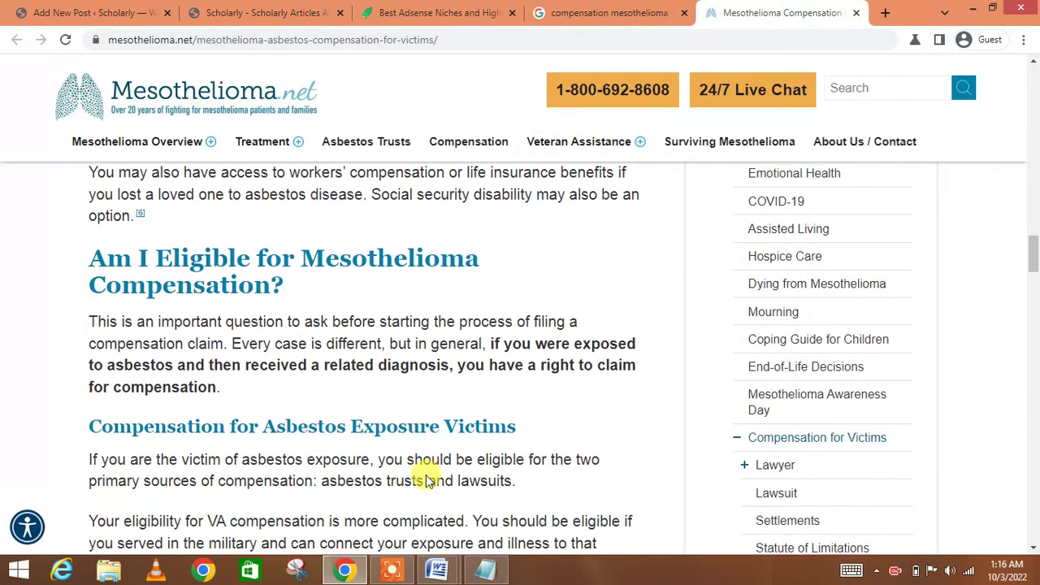
scroll(276, 341, down, 4)
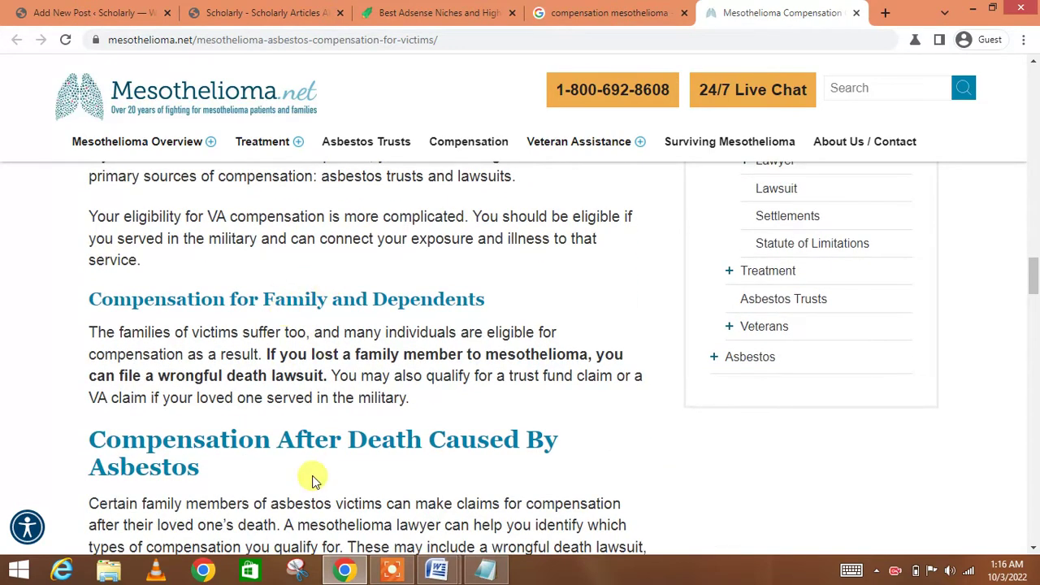
click(579, 10)
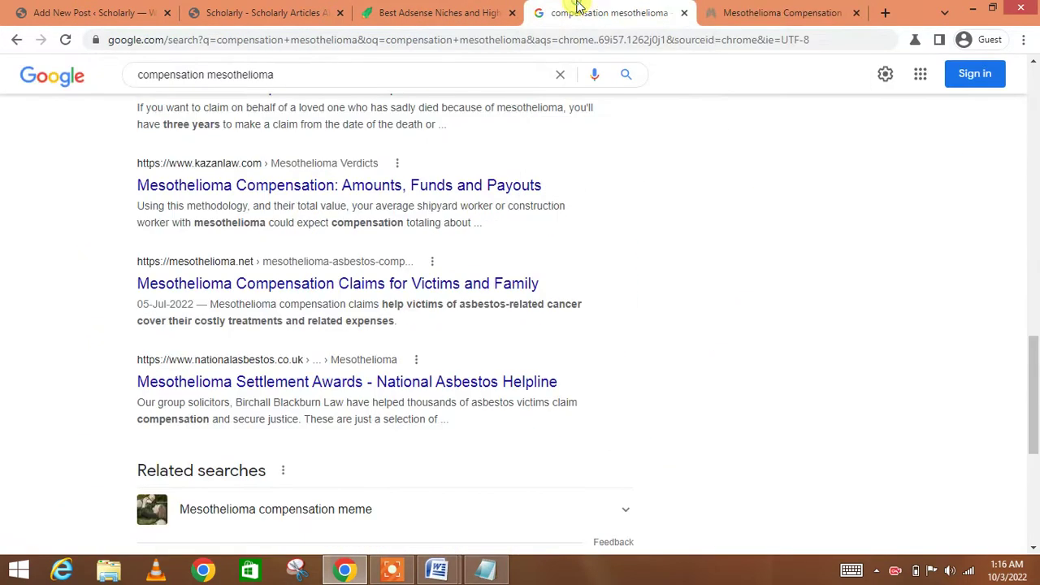
click(163, 8)
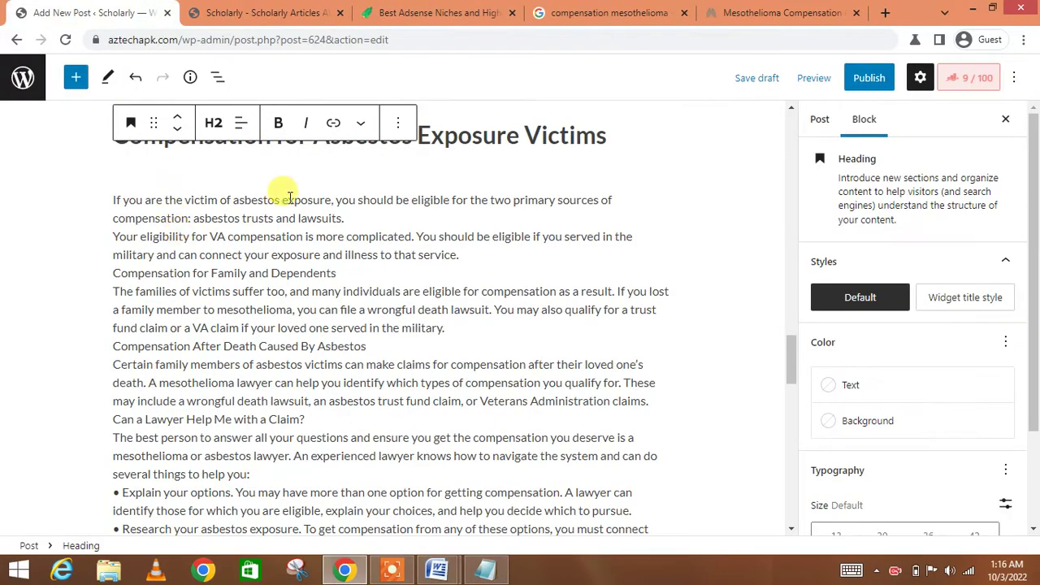
Split 'Compensation for Family and Dependents' into its own block and make it an H2 heading
scroll(279, 193, up, 1)
scroll(348, 216, up, 2)
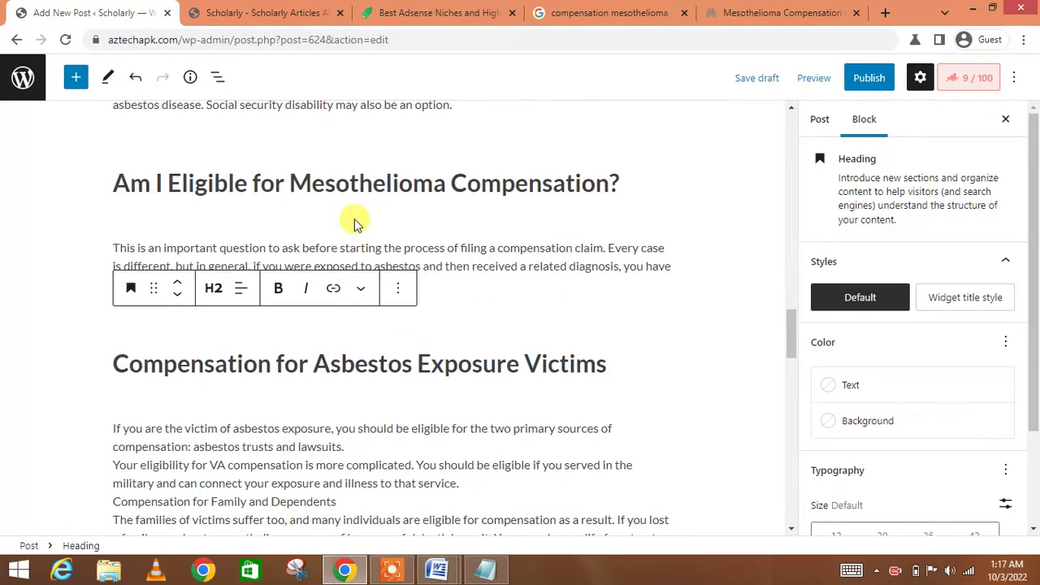
scroll(336, 344, down, 2)
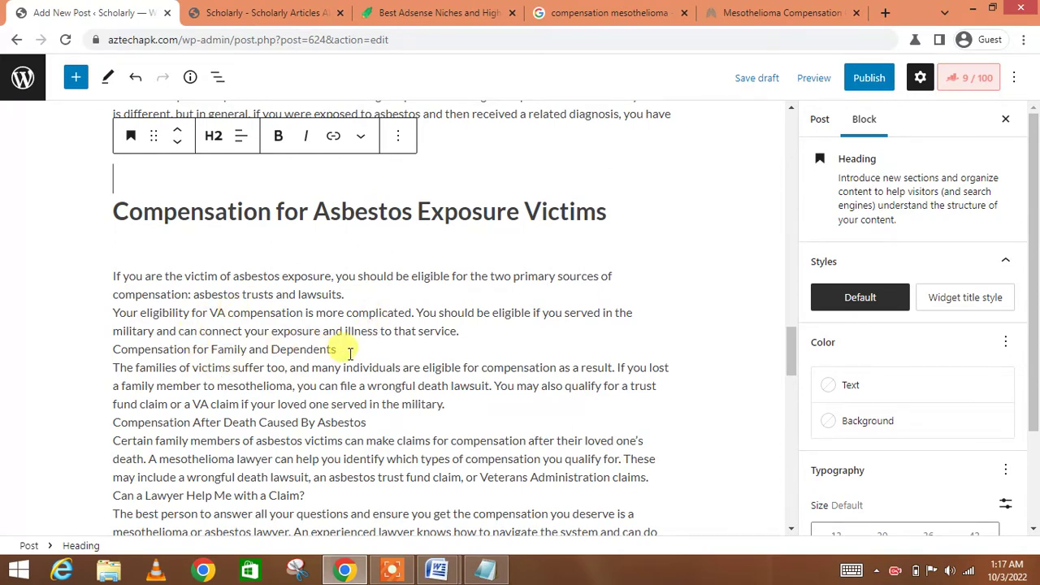
drag(342, 349, 119, 349)
click(483, 331)
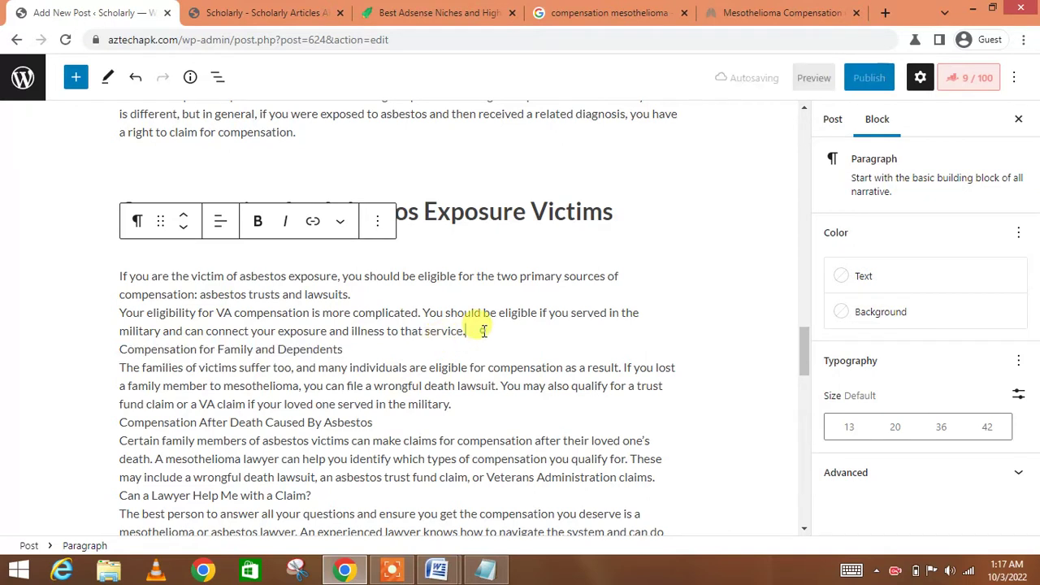
key(Return)
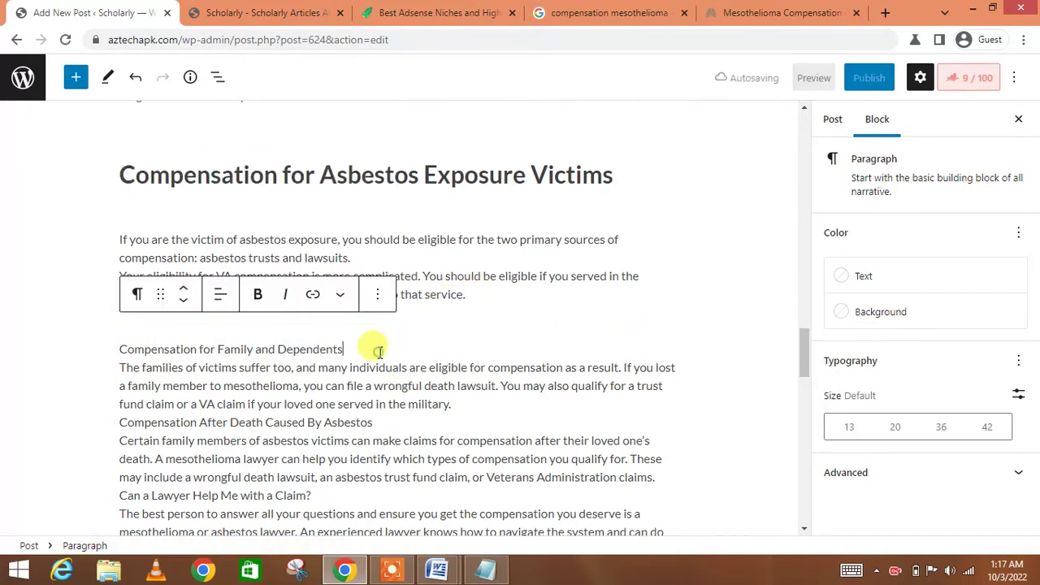
key(Return)
click(431, 303)
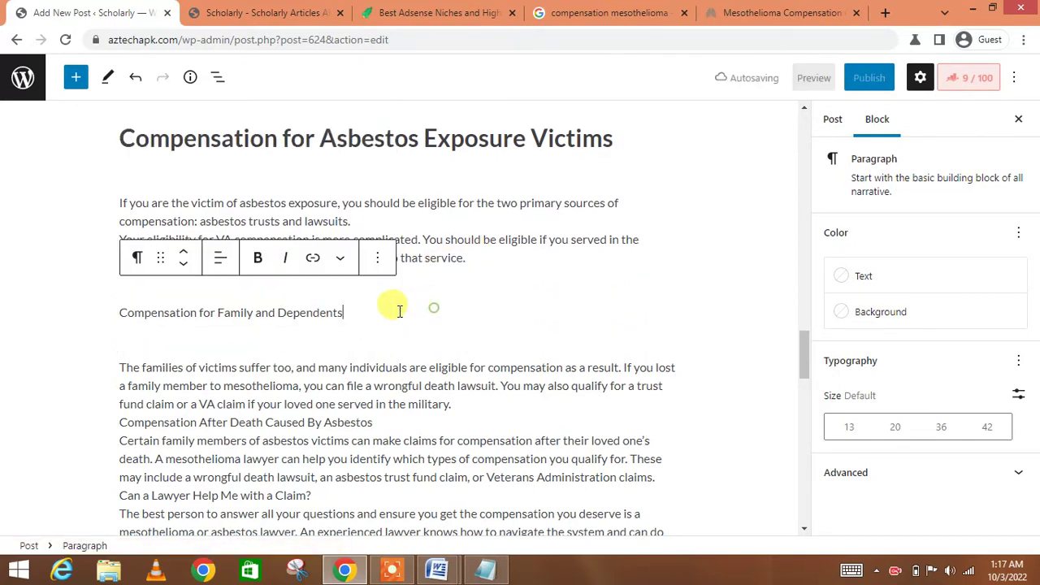
drag(399, 311, 133, 317)
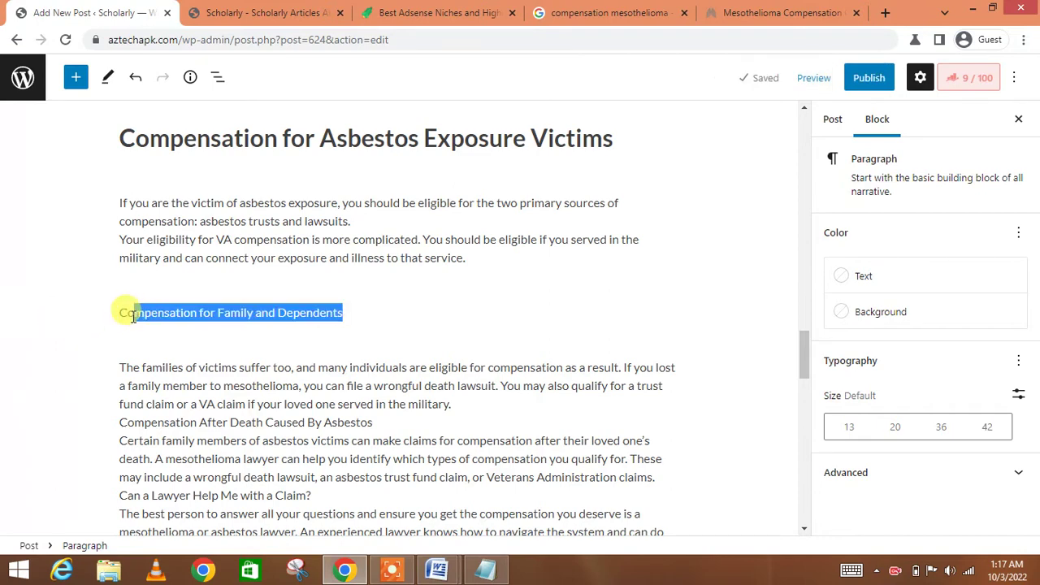
click(138, 258)
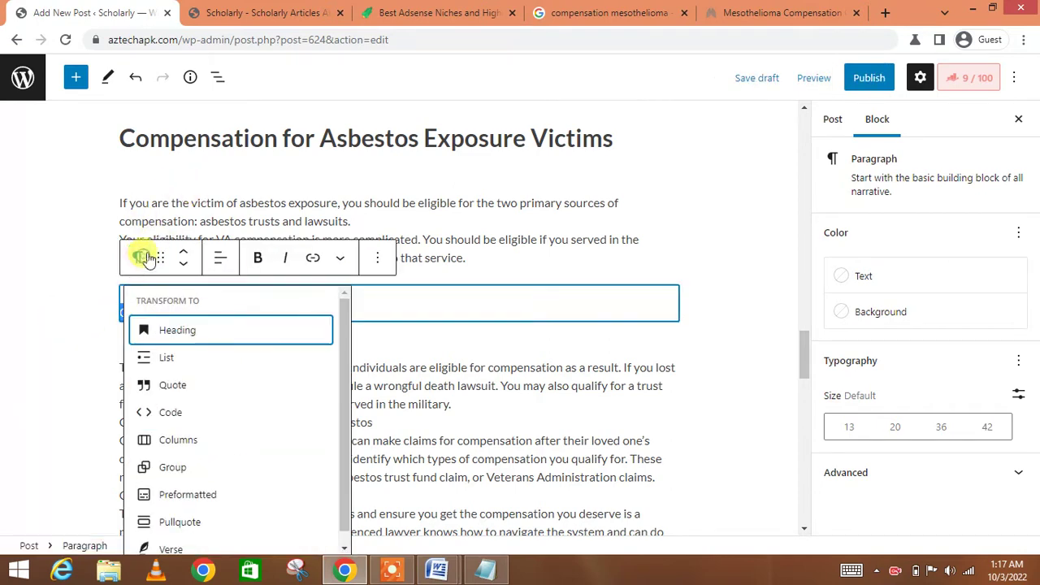
click(195, 331)
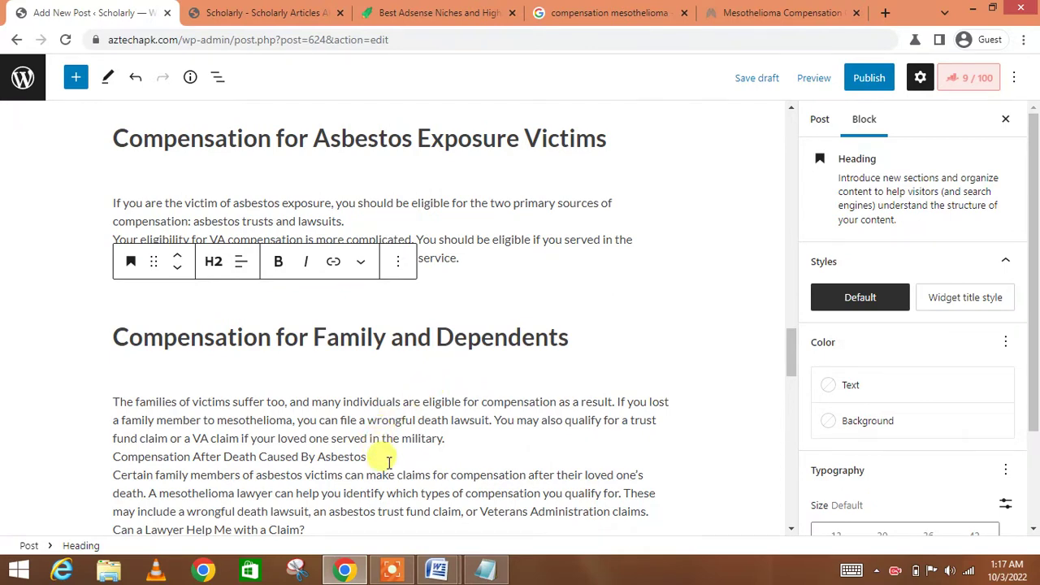
Undo the mistaken heading conversion of the families paragraph
drag(382, 460, 136, 463)
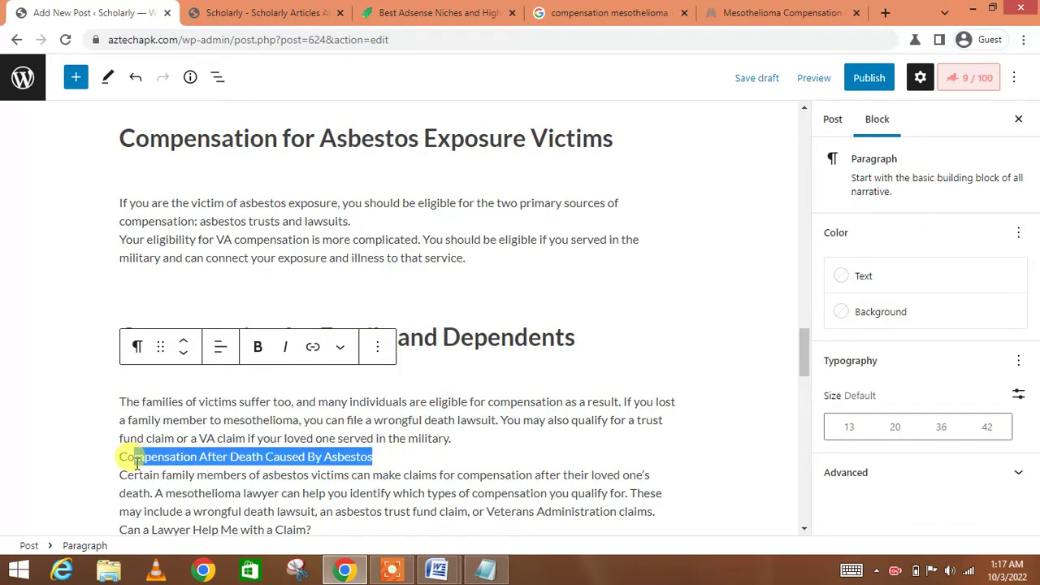
click(135, 347)
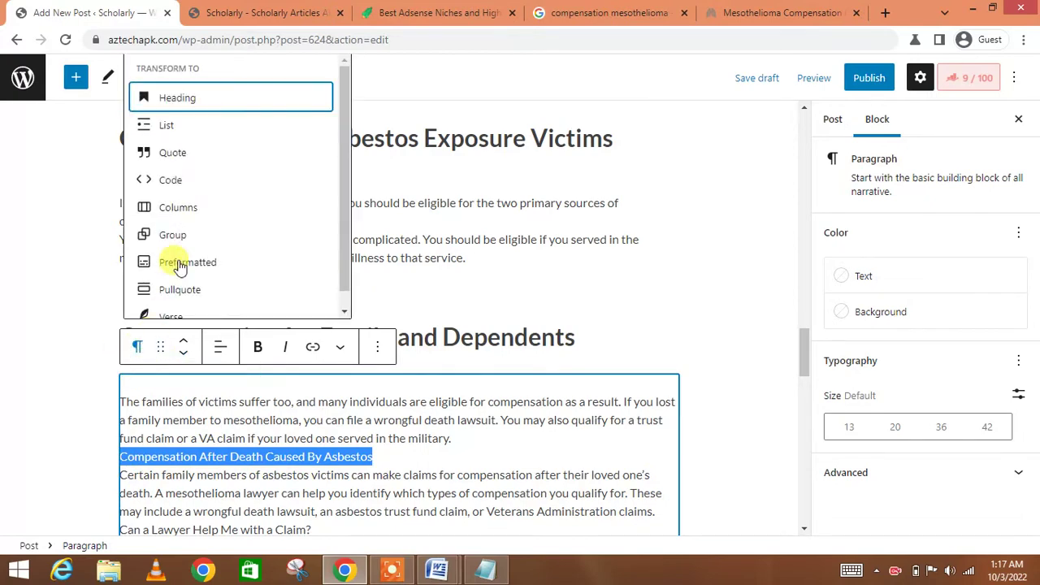
click(195, 100)
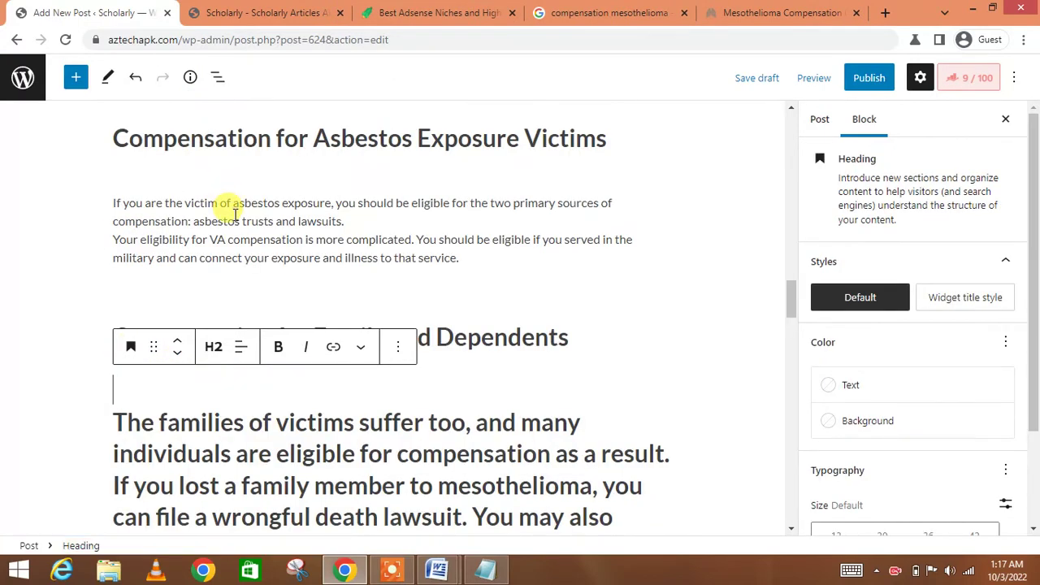
scroll(235, 210, up, 2)
key(ctrl+z)
Split 'Compensation After Death Caused By Asbestos' into its own block and make it H2
scroll(490, 436, down, 1)
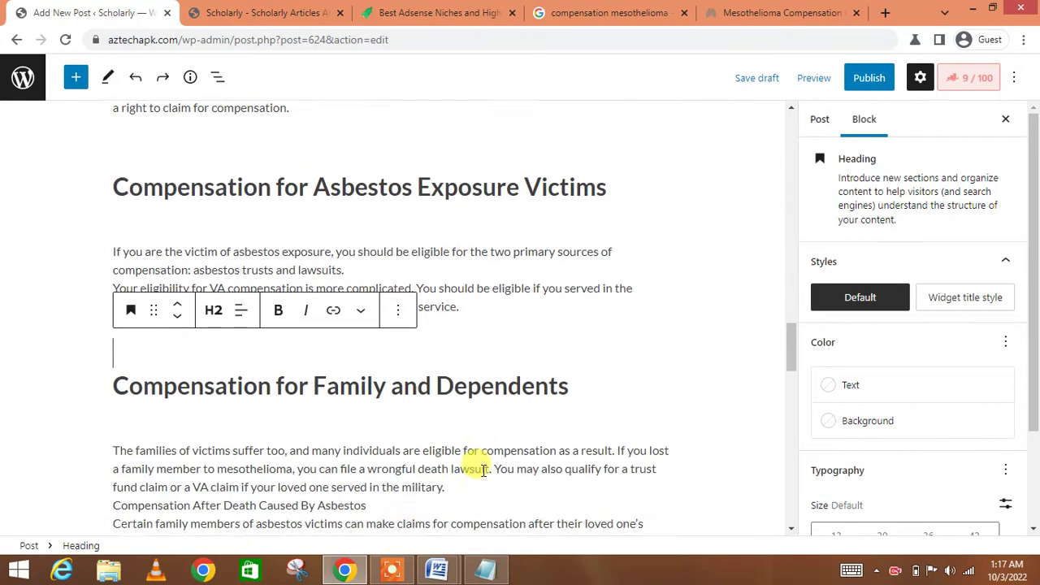
scroll(483, 470, down, 4)
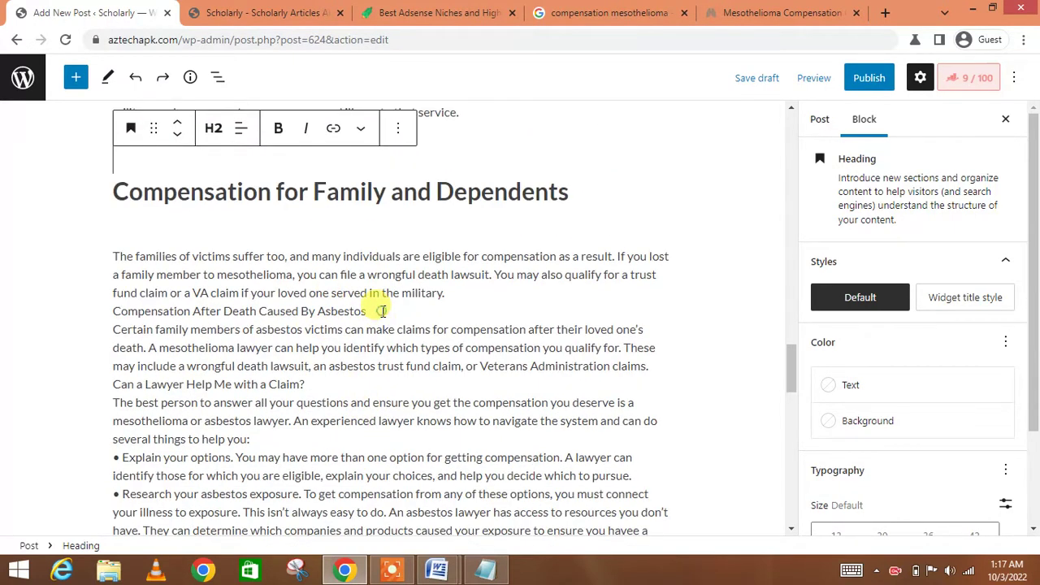
drag(382, 311, 305, 310)
click(387, 310)
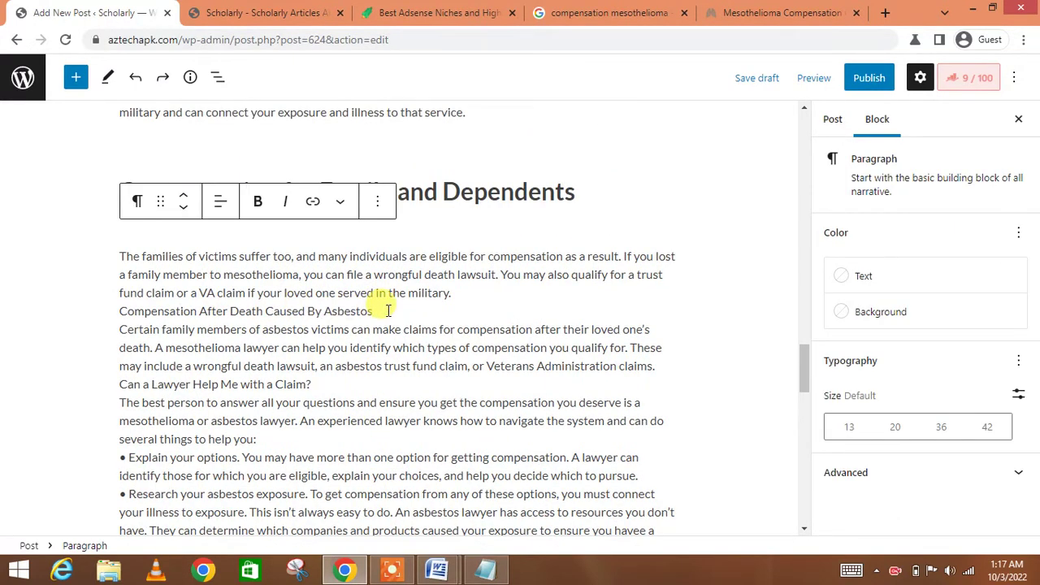
key(Return)
click(459, 255)
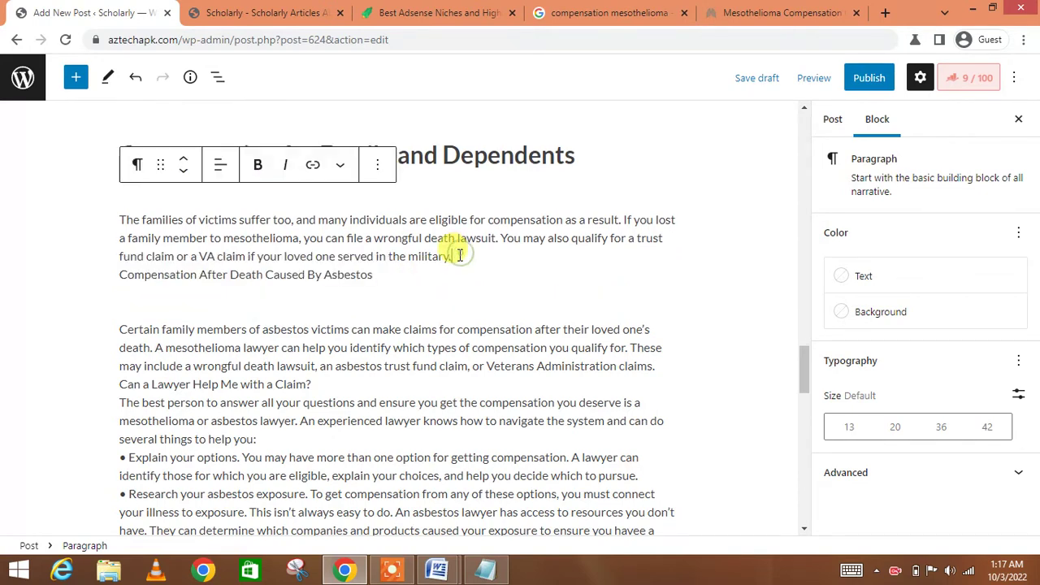
key(Return)
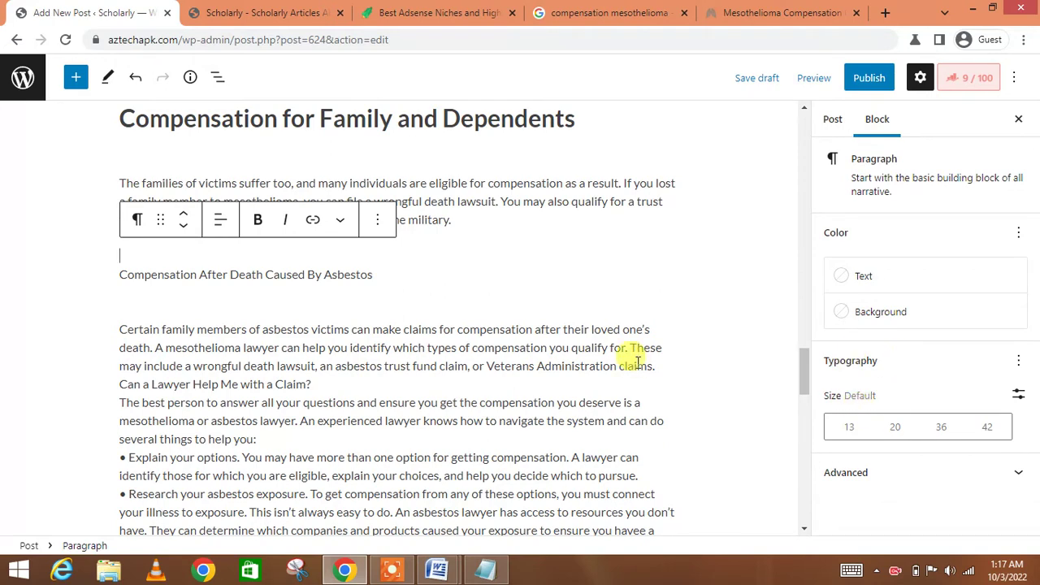
drag(389, 277, 109, 281)
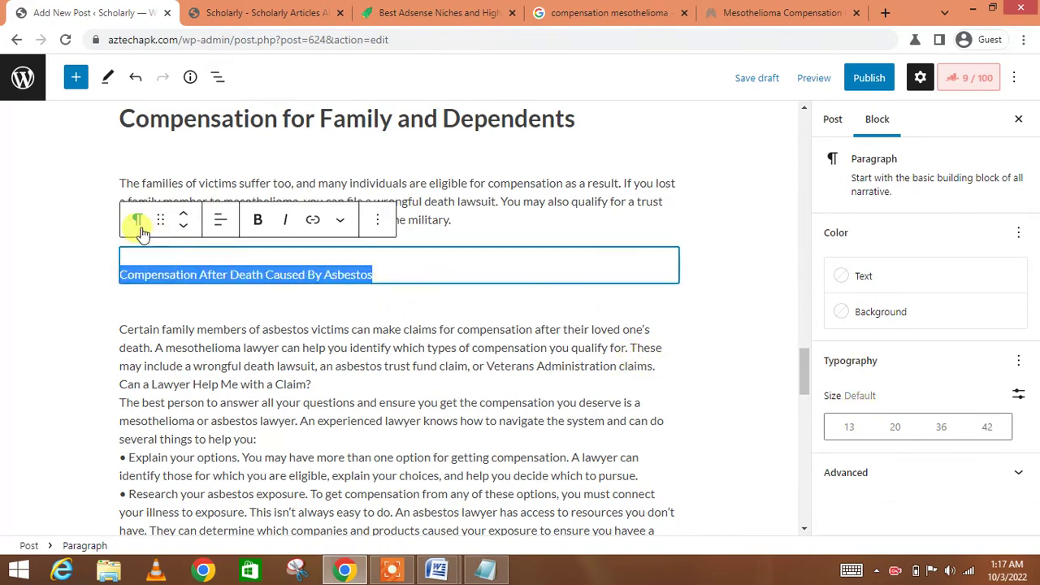
click(136, 221)
click(236, 280)
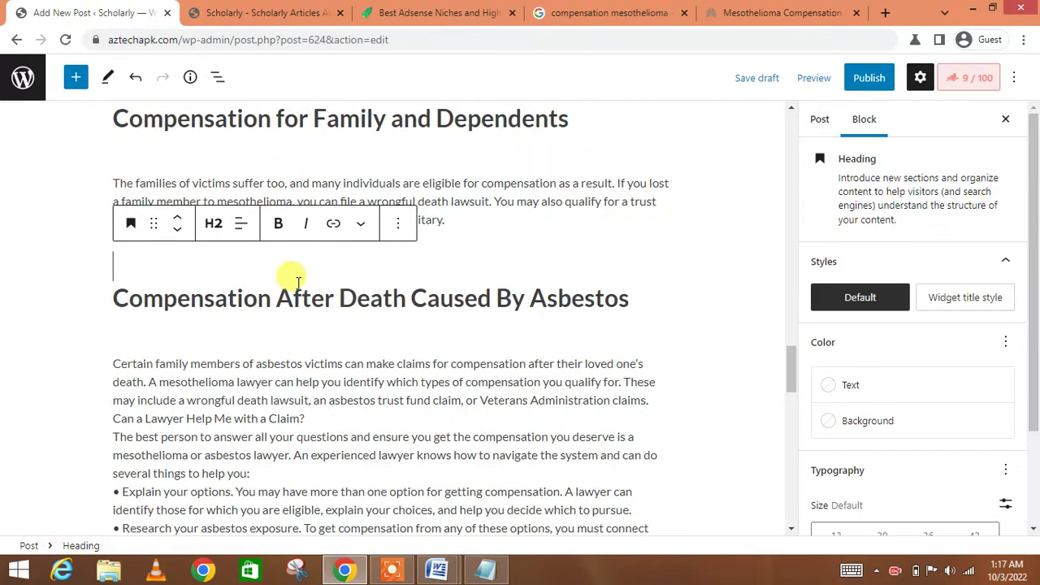
Split 'Can a Lawyer Help Me with a Claim?' into its own block and select it
scroll(297, 316, down, 1)
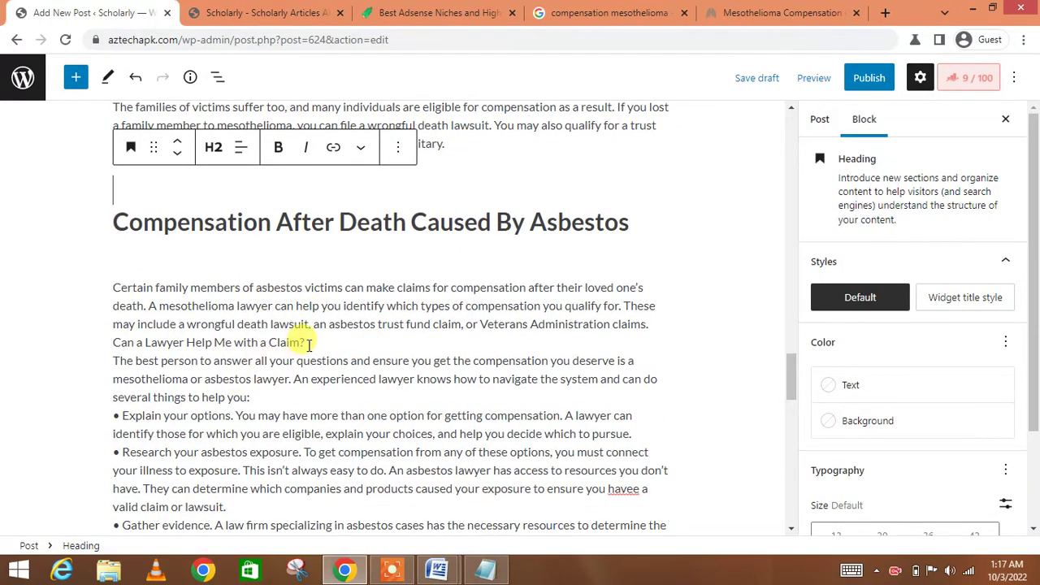
drag(308, 344, 133, 335)
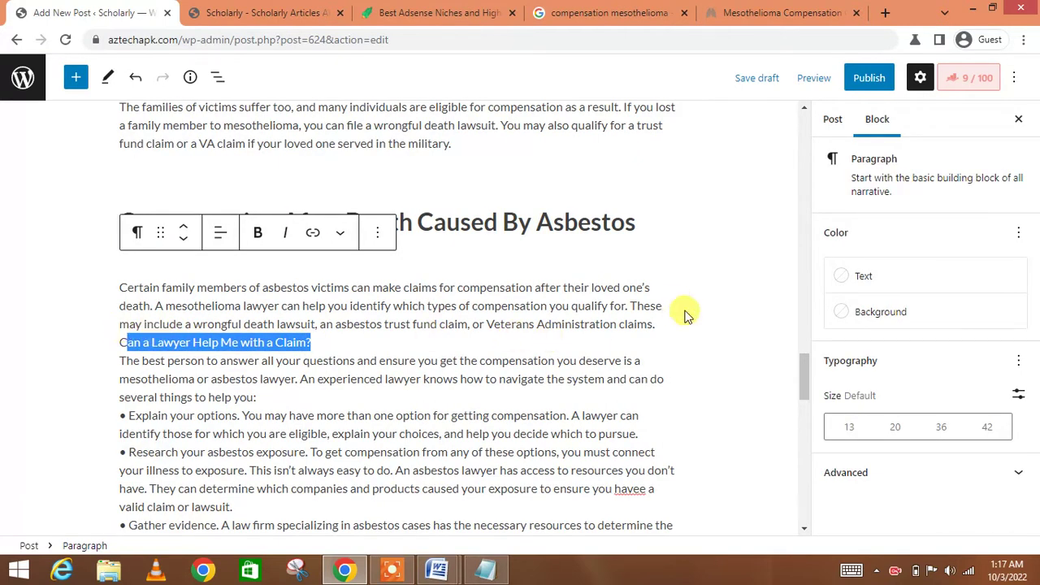
click(670, 329)
key(Return)
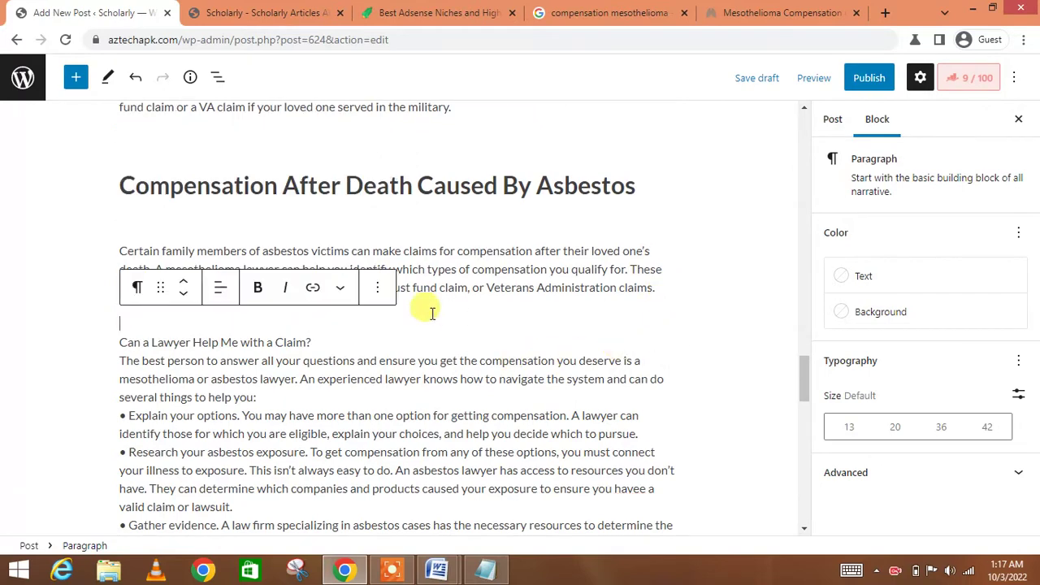
click(386, 347)
key(Return)
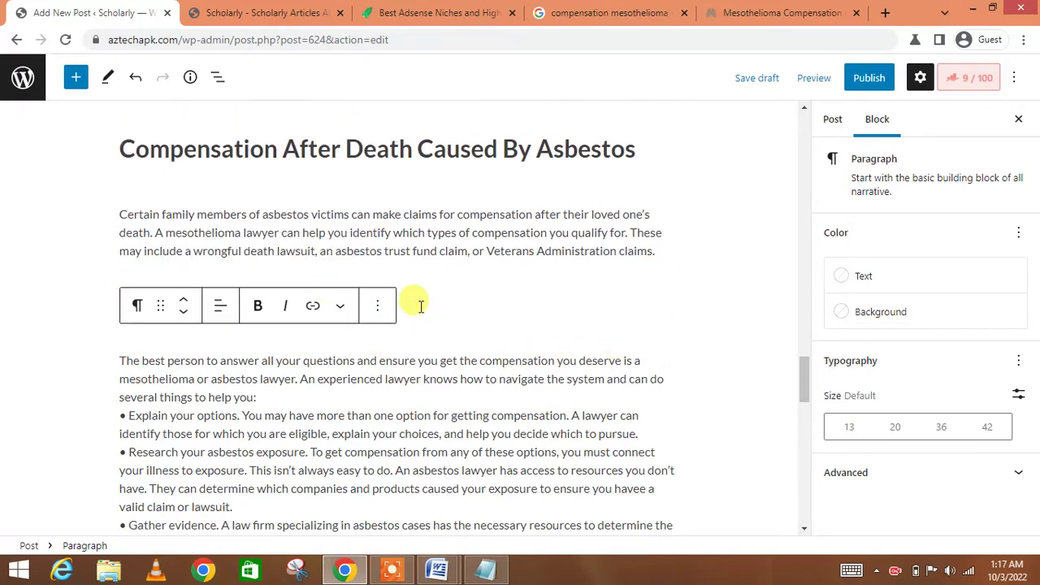
drag(417, 302, 142, 260)
Turn 'Can a Lawyer Help Me with a Claim?' into an H2 heading
click(140, 256)
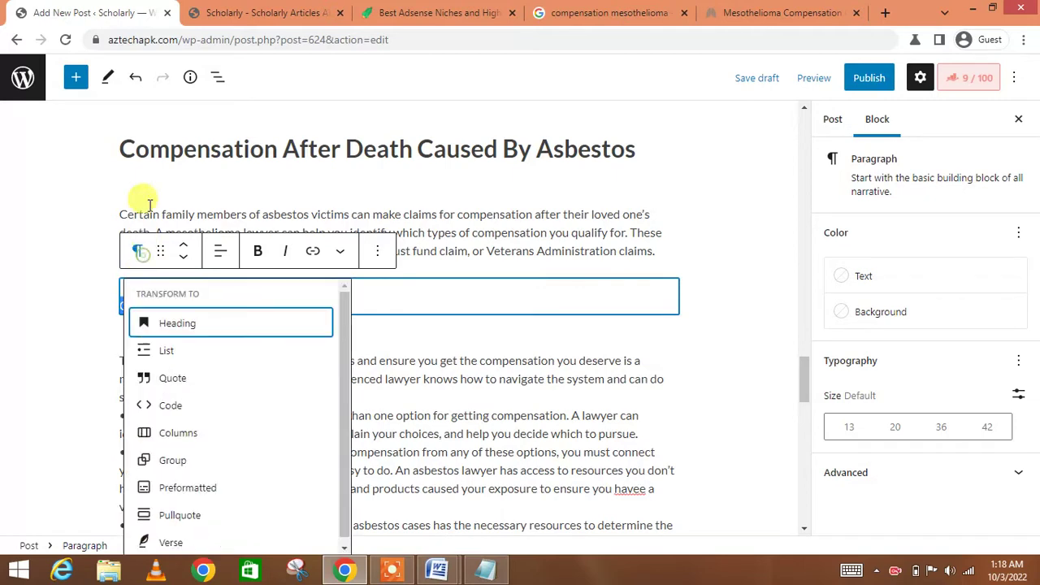
click(213, 325)
scroll(470, 338, down, 1)
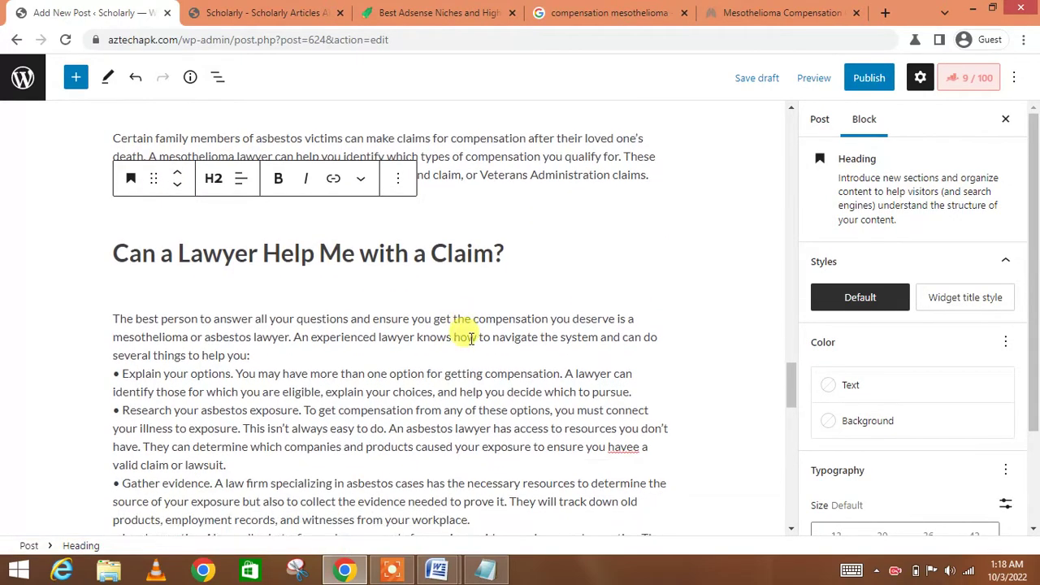
scroll(296, 353, down, 1)
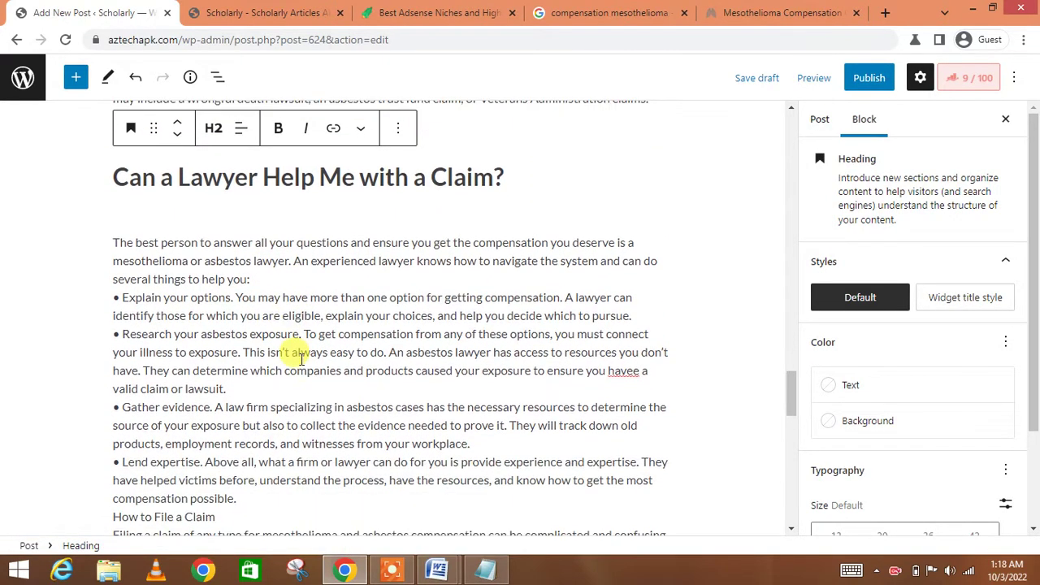
scroll(241, 360, down, 1)
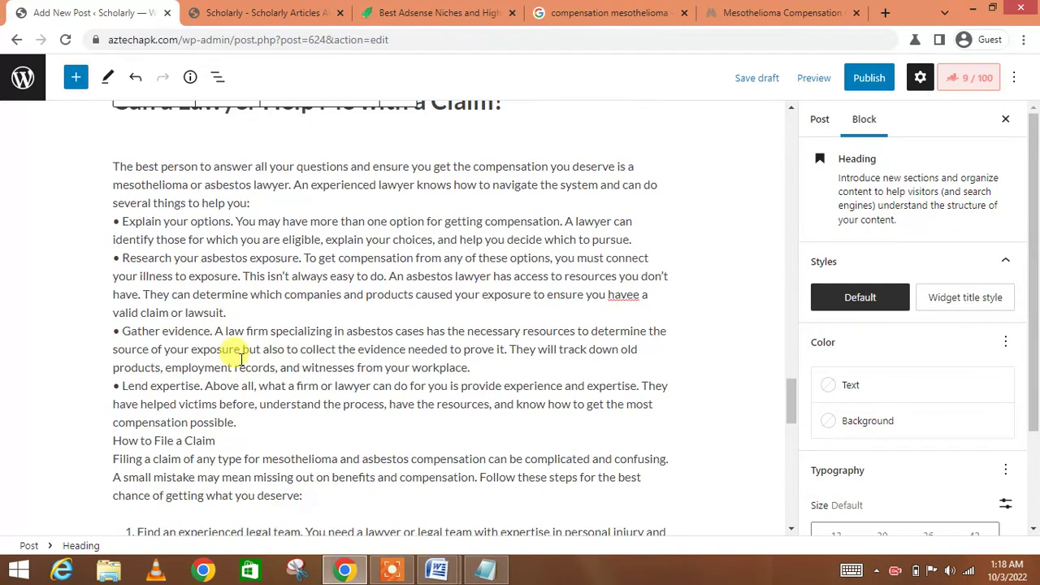
Split 'How to File a Claim' into its own block and make it an H2 heading
click(250, 439)
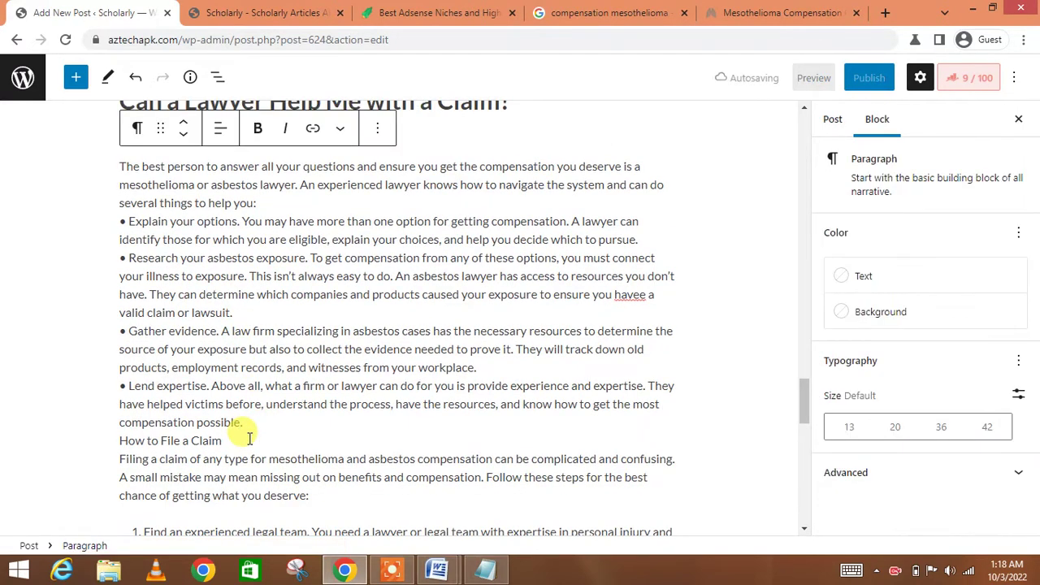
drag(244, 436, 193, 440)
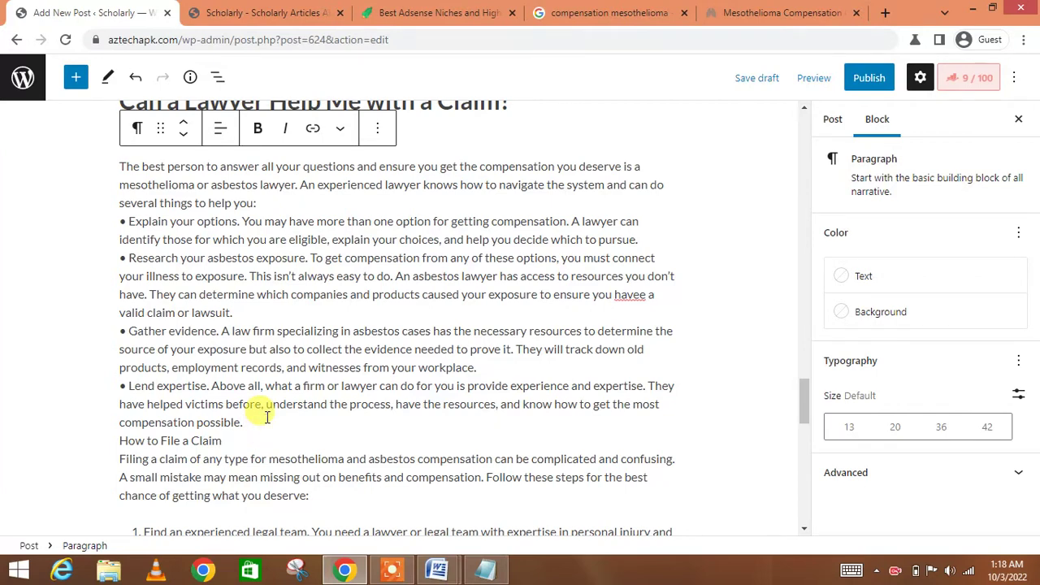
key(Return)
key(Return)
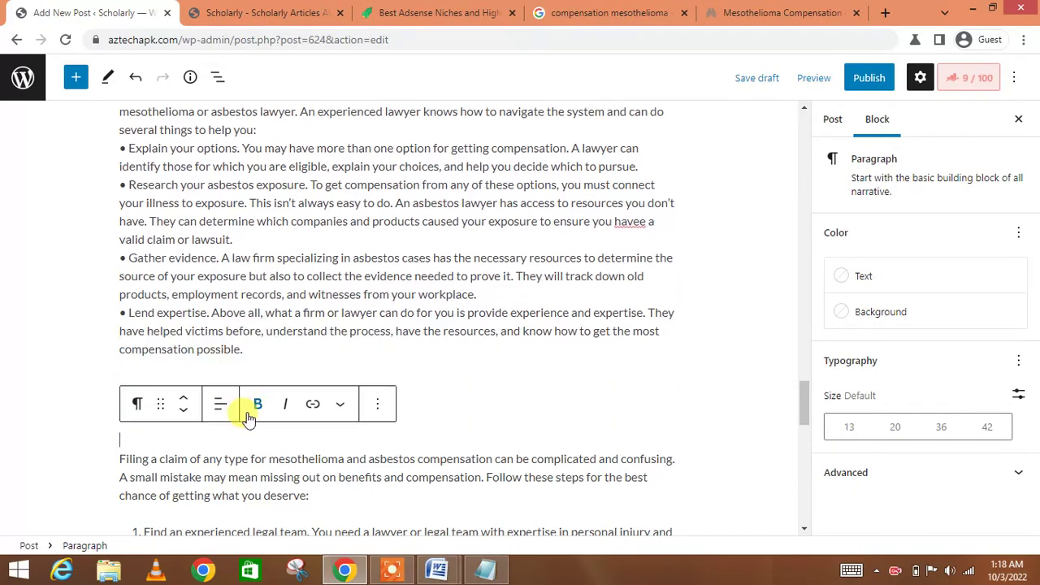
click(257, 405)
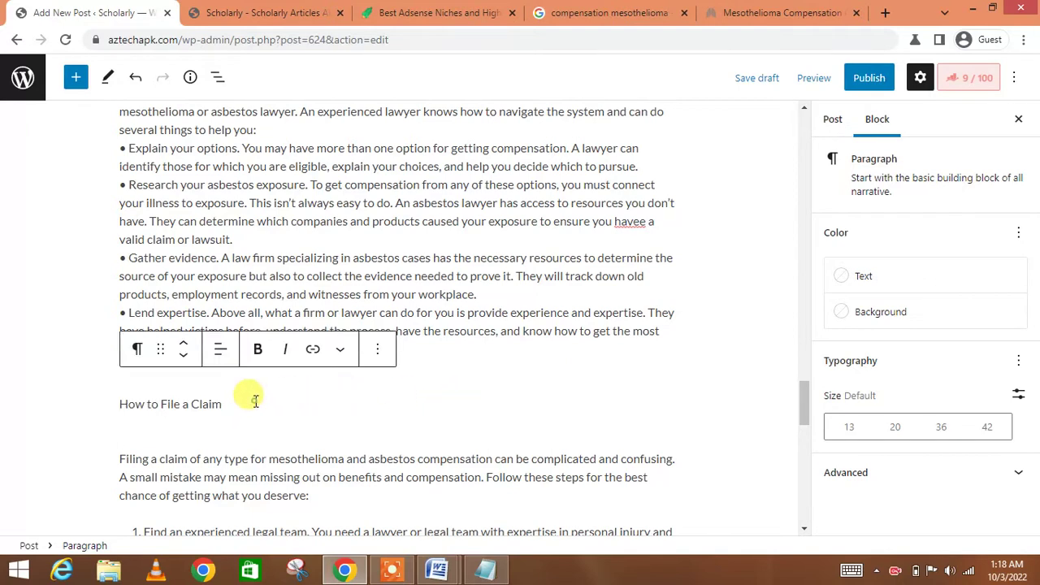
drag(251, 400, 119, 406)
click(138, 349)
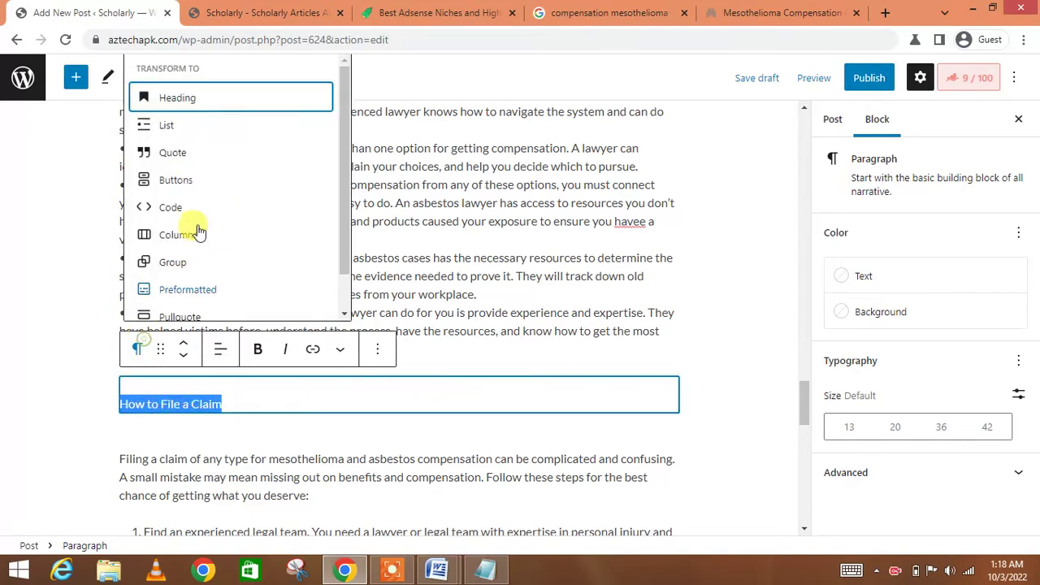
click(215, 110)
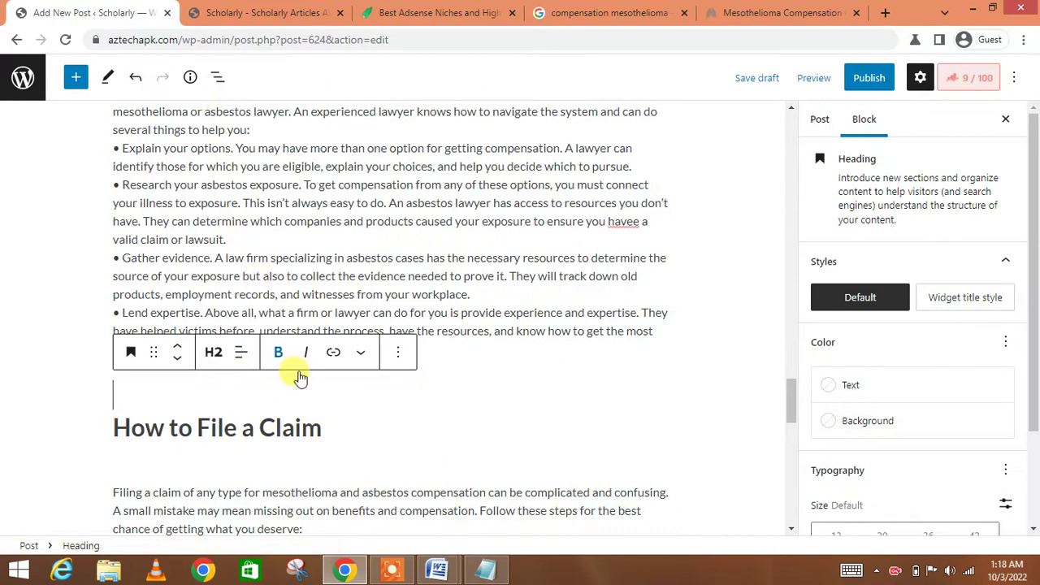
scroll(298, 373, down, 2)
scroll(300, 388, down, 6)
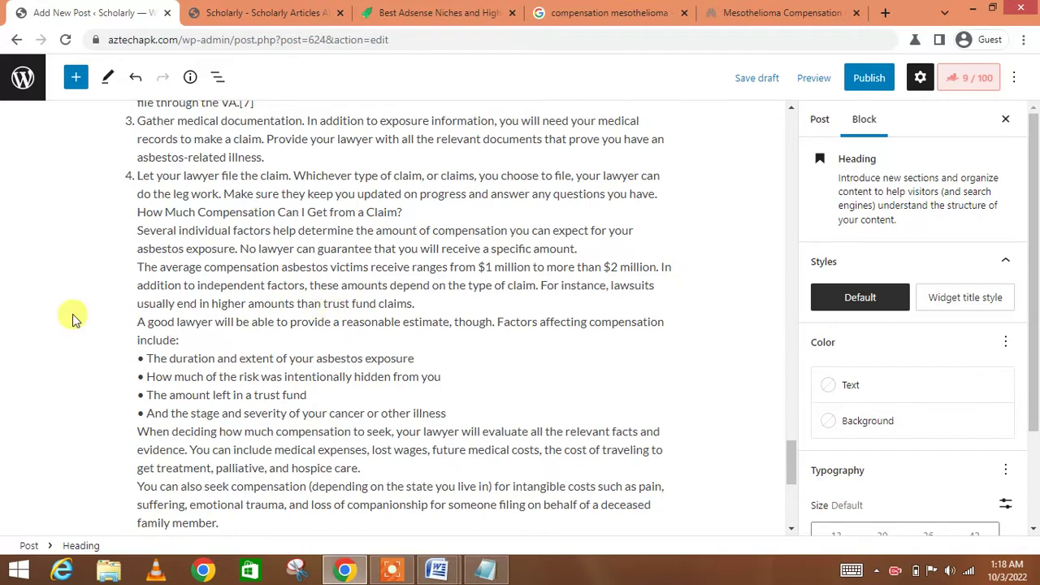
Add line breaks around 'How Long Will it Take' and delete leftover empty numbered items
scroll(163, 334, down, 3)
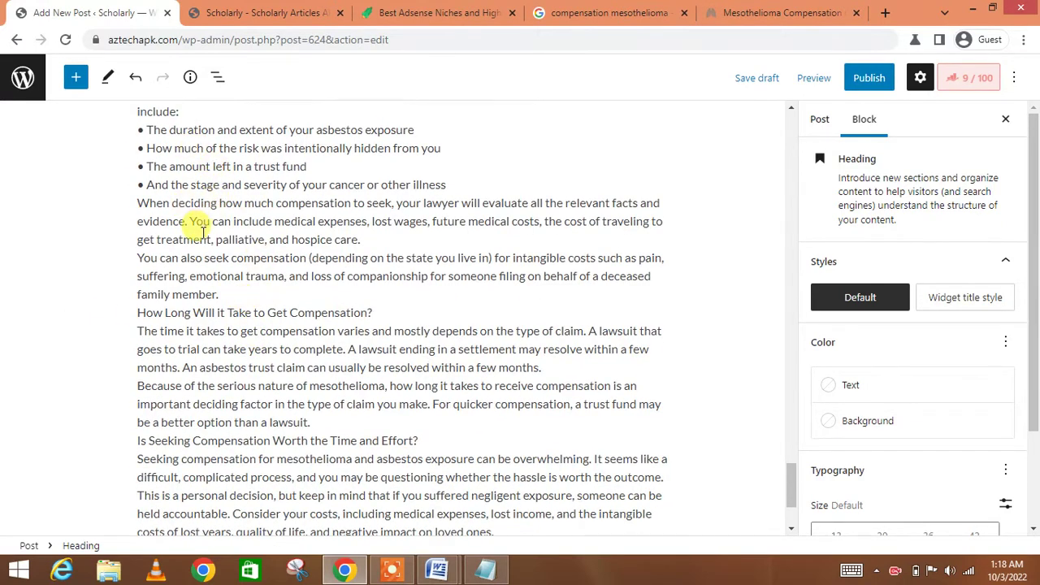
click(394, 310)
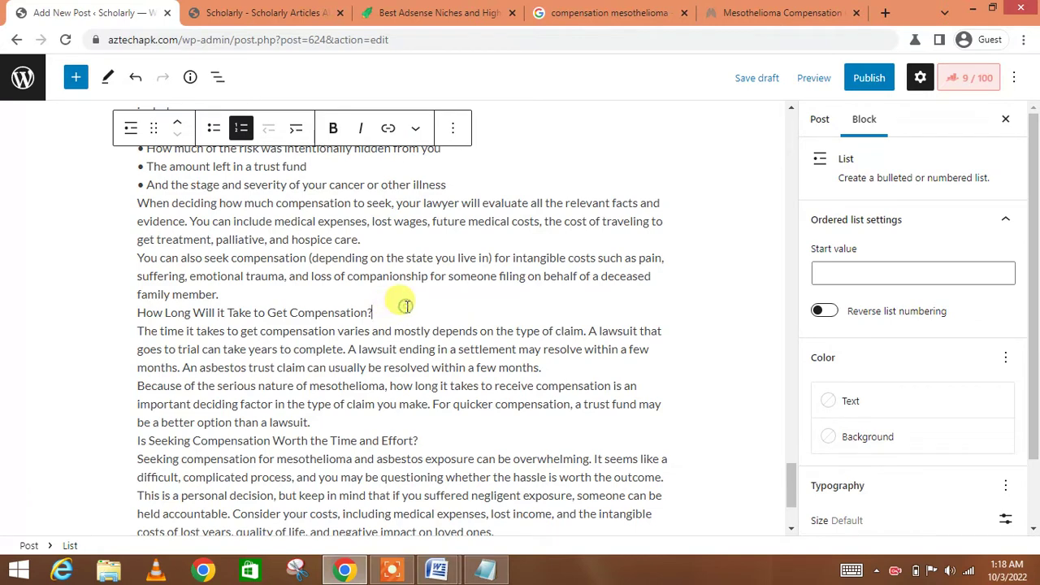
key(Return)
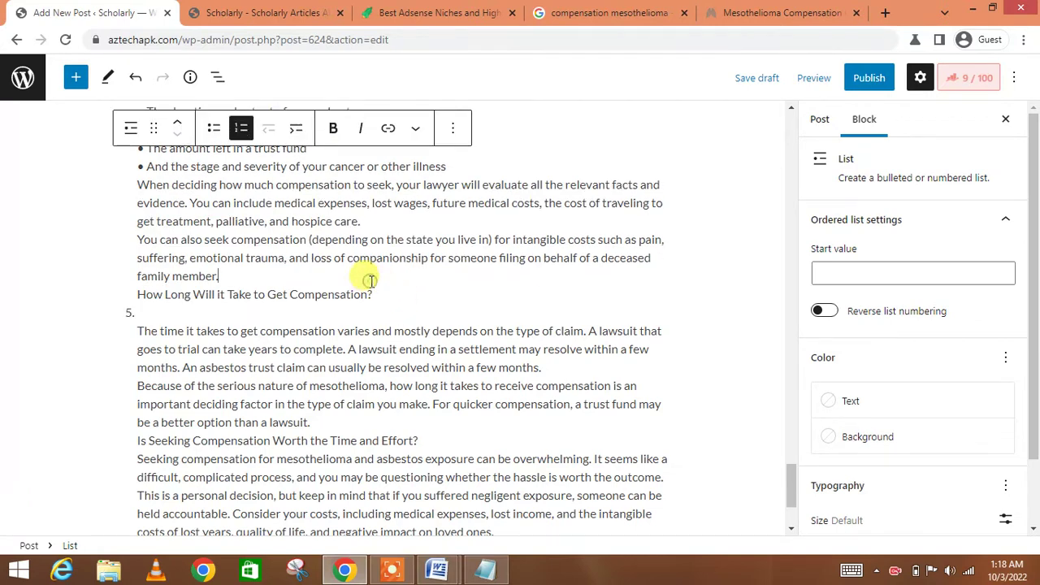
key(Return)
drag(378, 294, 145, 294)
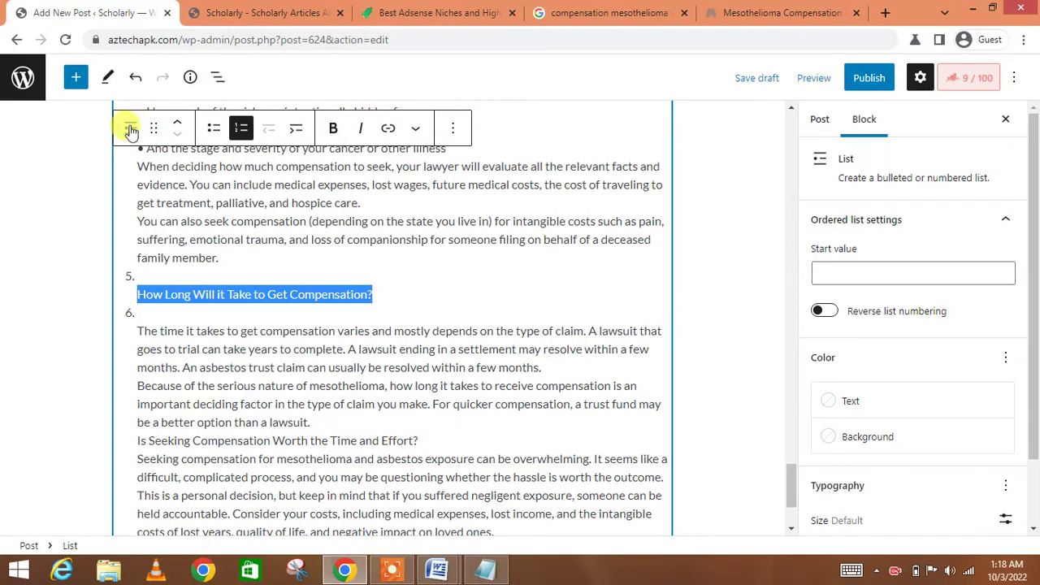
click(448, 237)
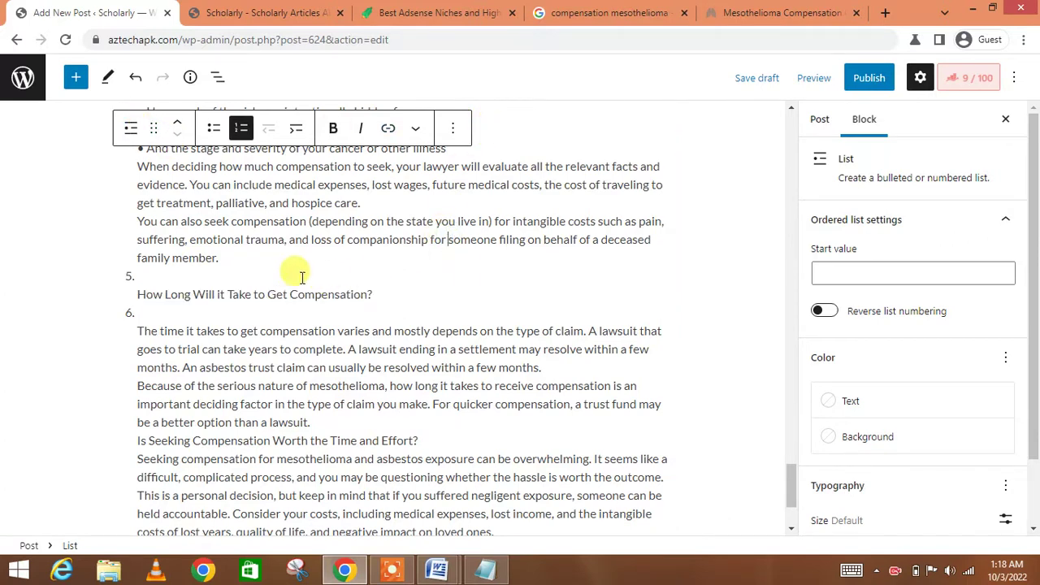
key(BackSpace)
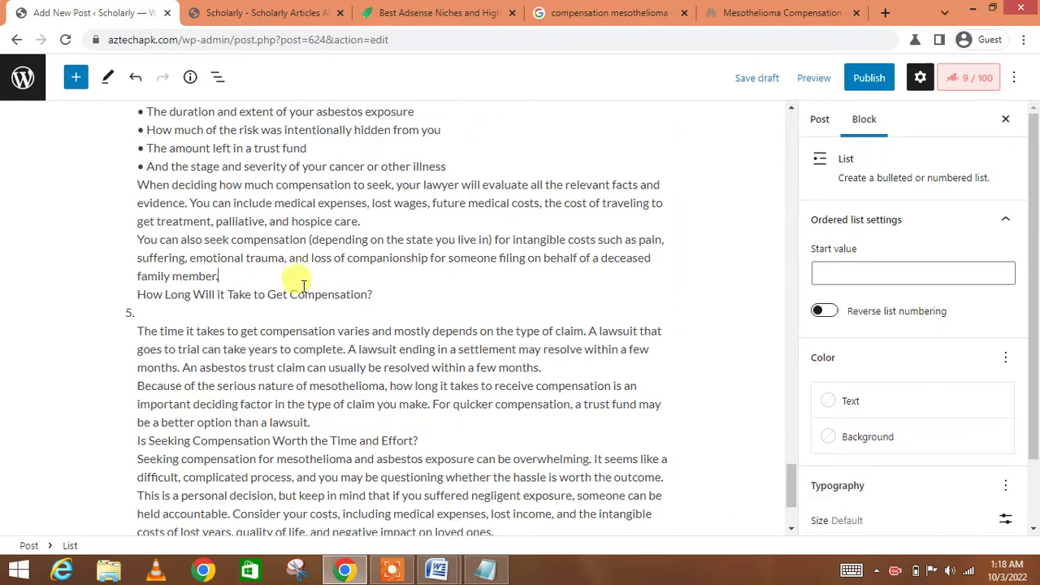
key(BackSpace)
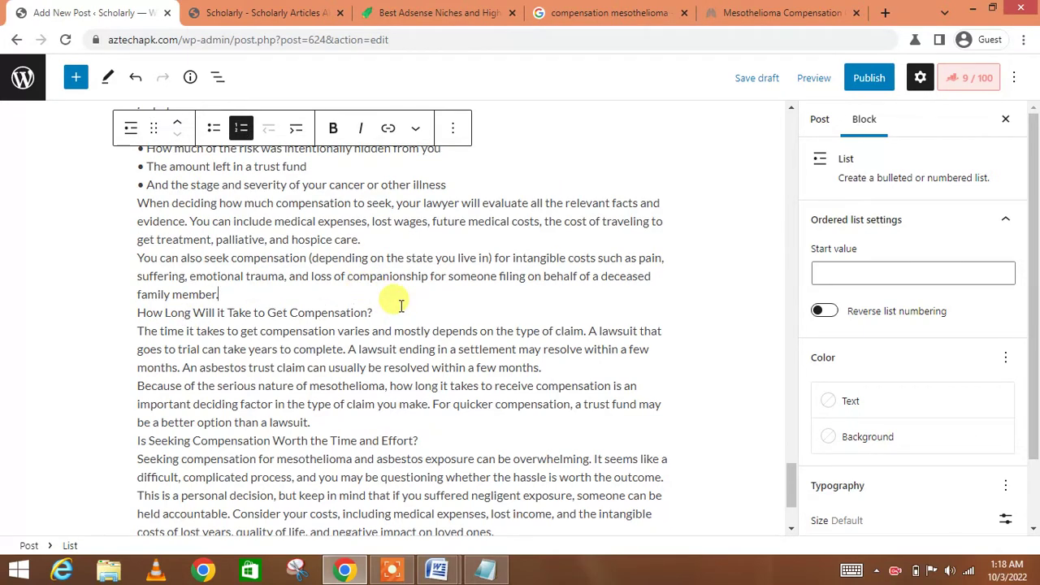
key(Return)
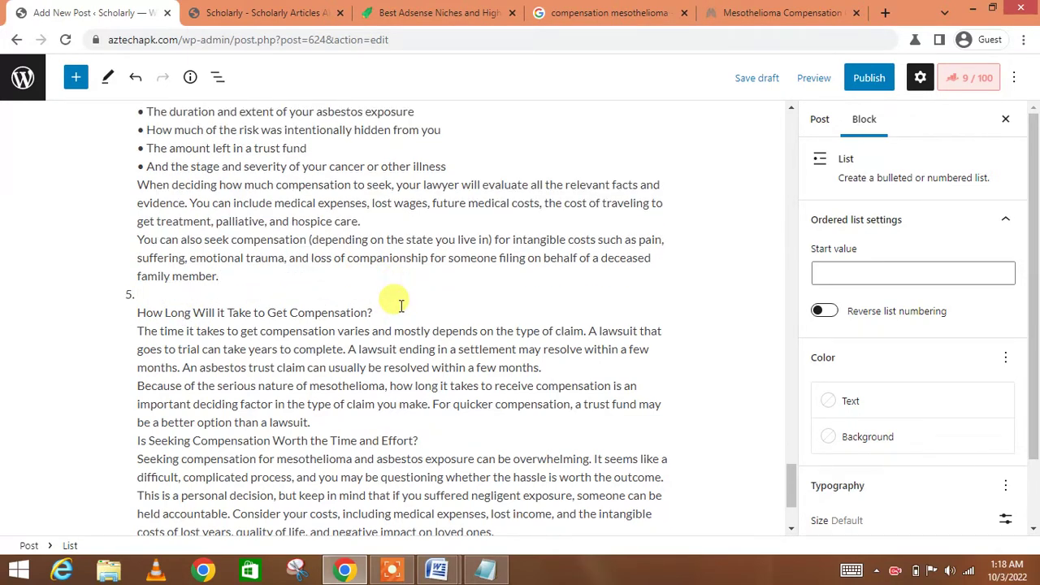
key(BackSpace)
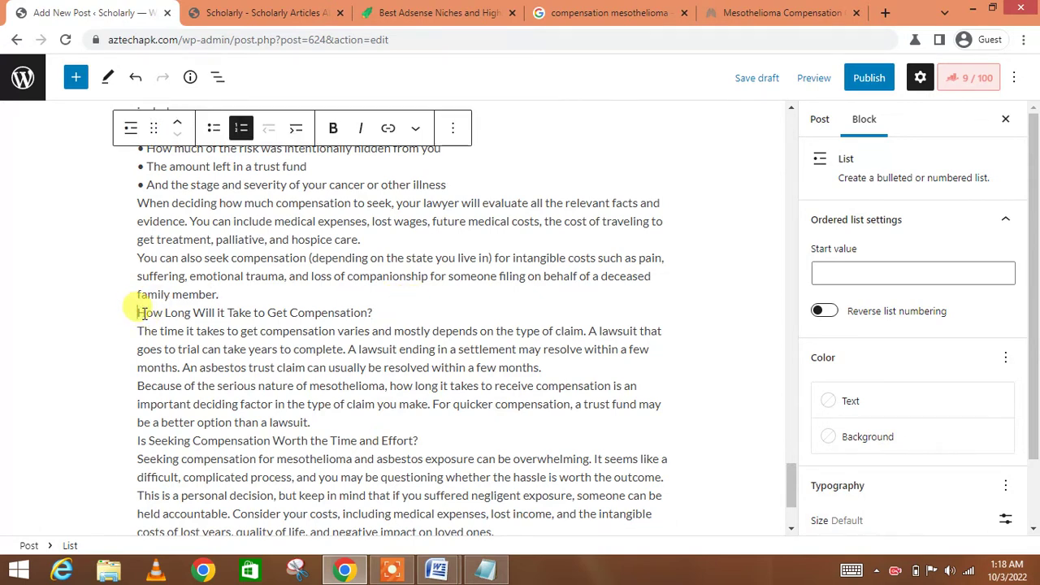
Re-split and re-merge the How Long line, adding empty items after 'family member.'
click(142, 314)
key(Return)
key(BackSpace)
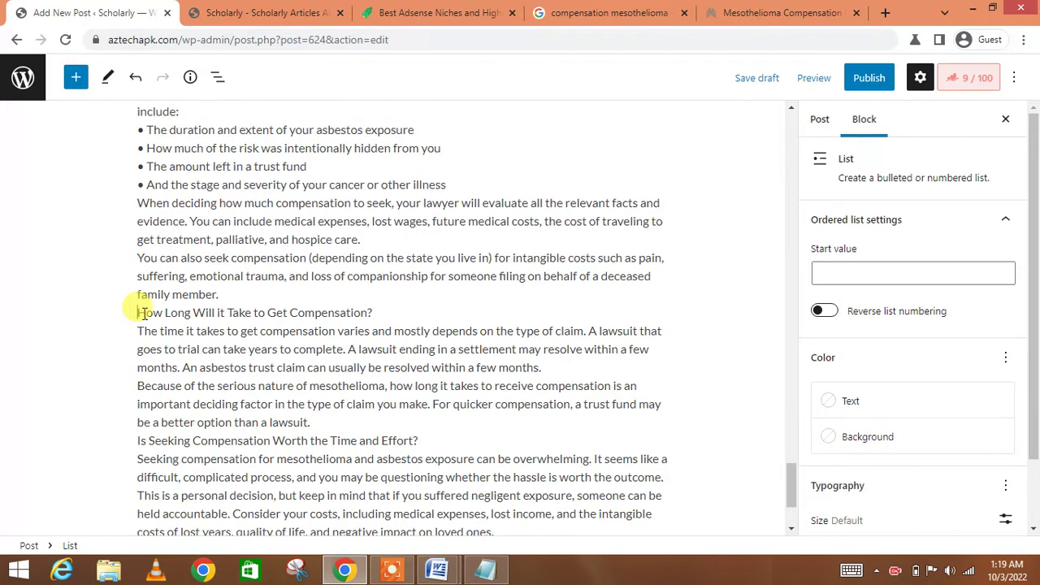
click(375, 313)
key(Return)
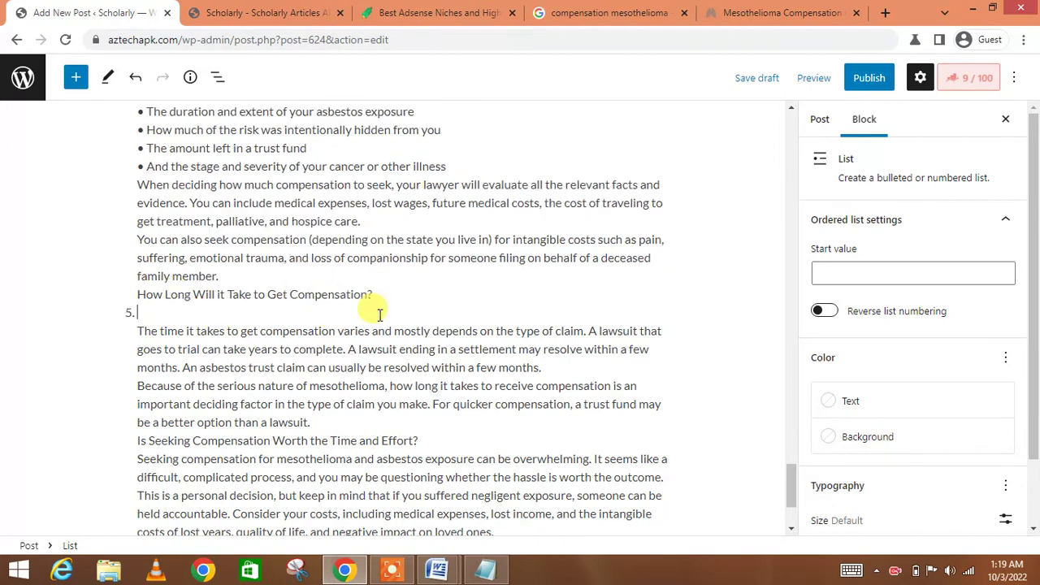
key(BackSpace)
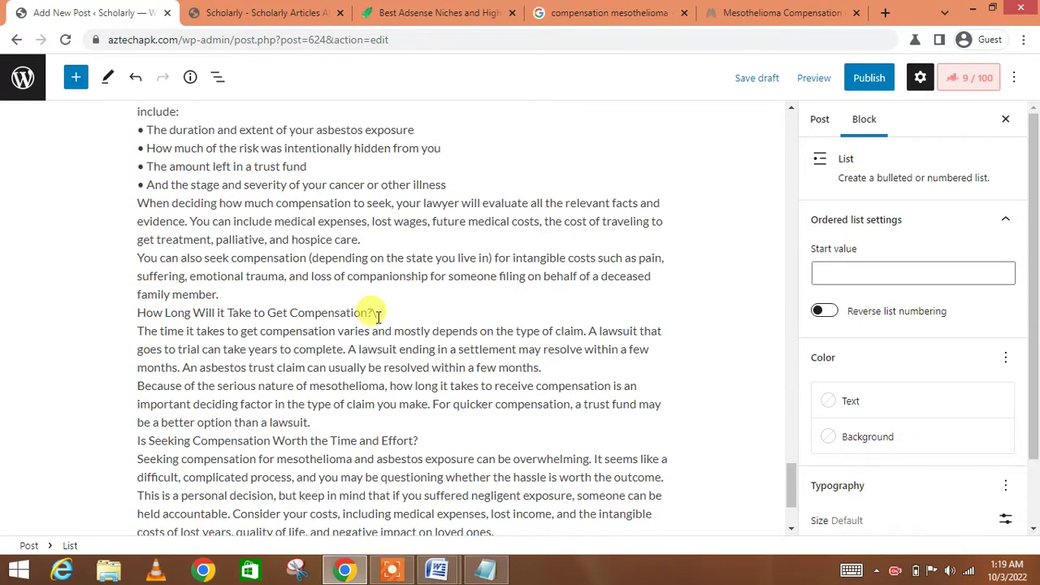
key(Return)
key(Return)
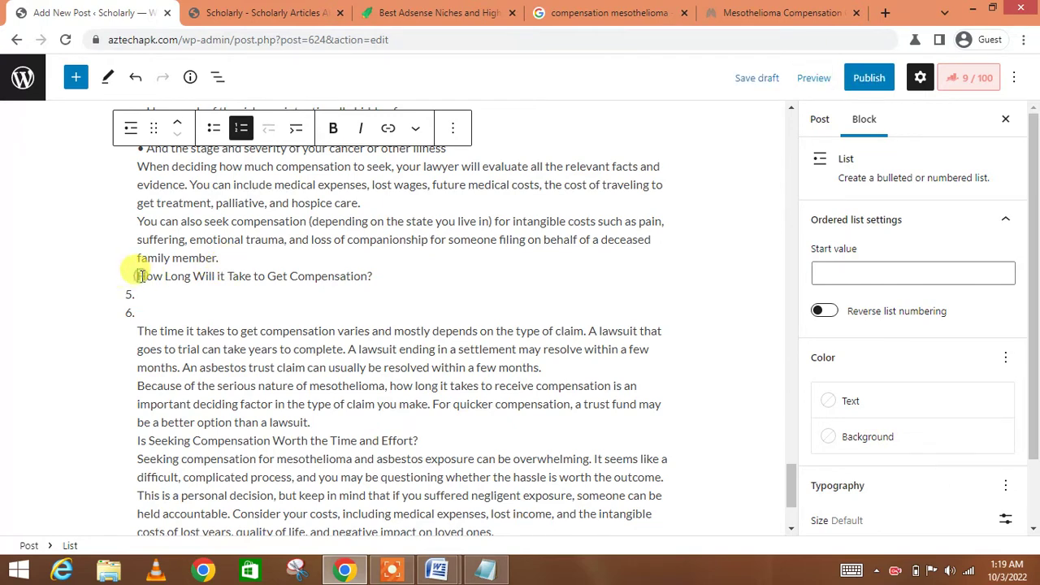
click(229, 260)
key(Return)
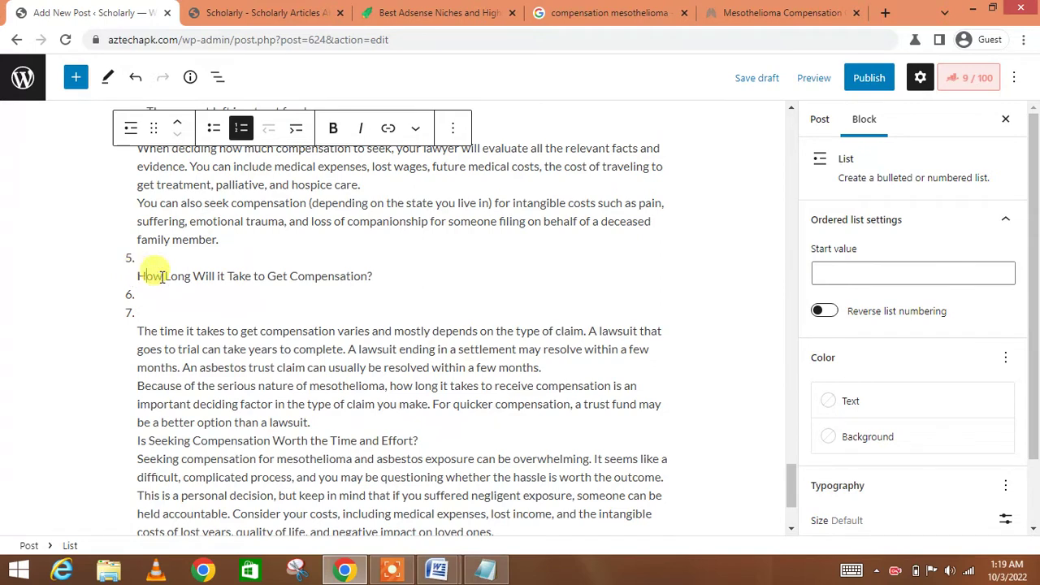
Undo the H2 conversion of 'How Long Will it Take to Get Compensation?' and clear empty items
drag(372, 275, 134, 274)
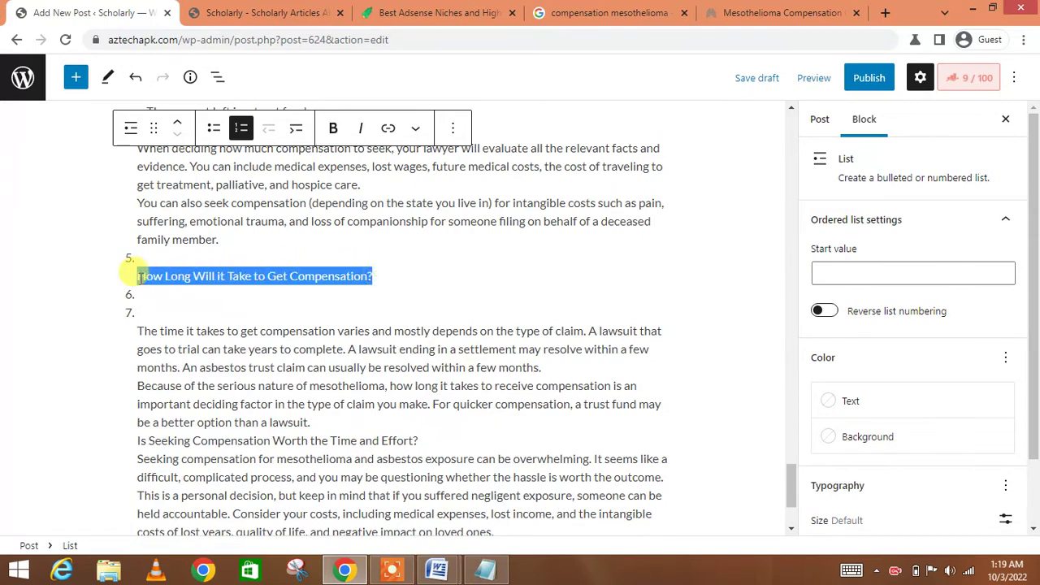
click(130, 128)
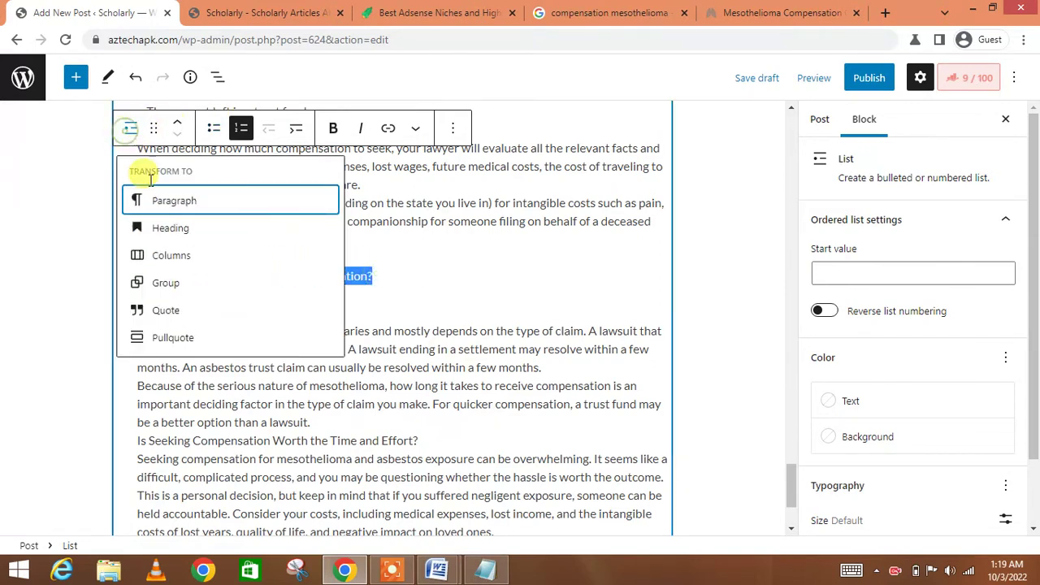
click(172, 231)
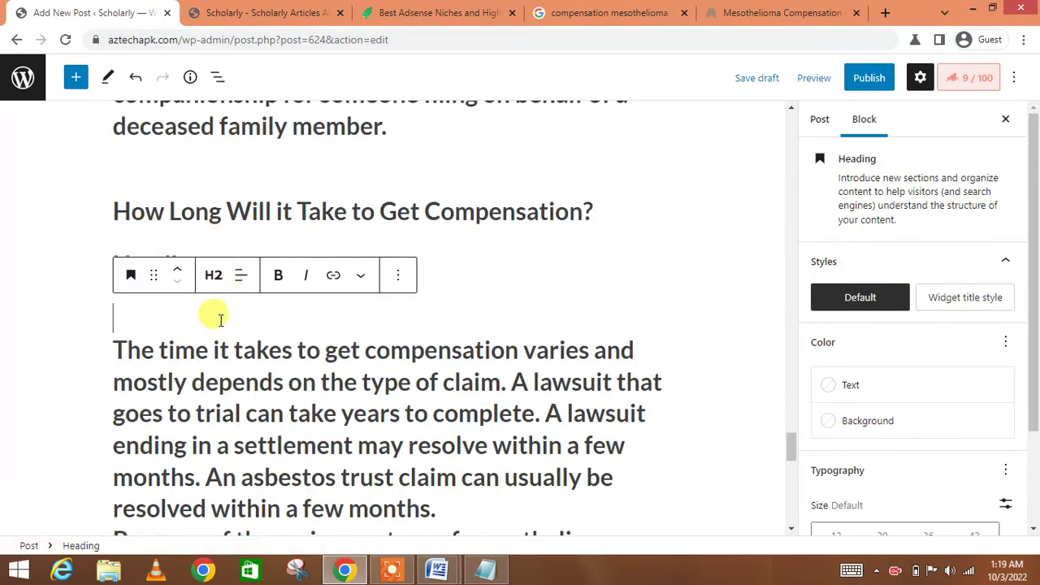
key(ctrl+z)
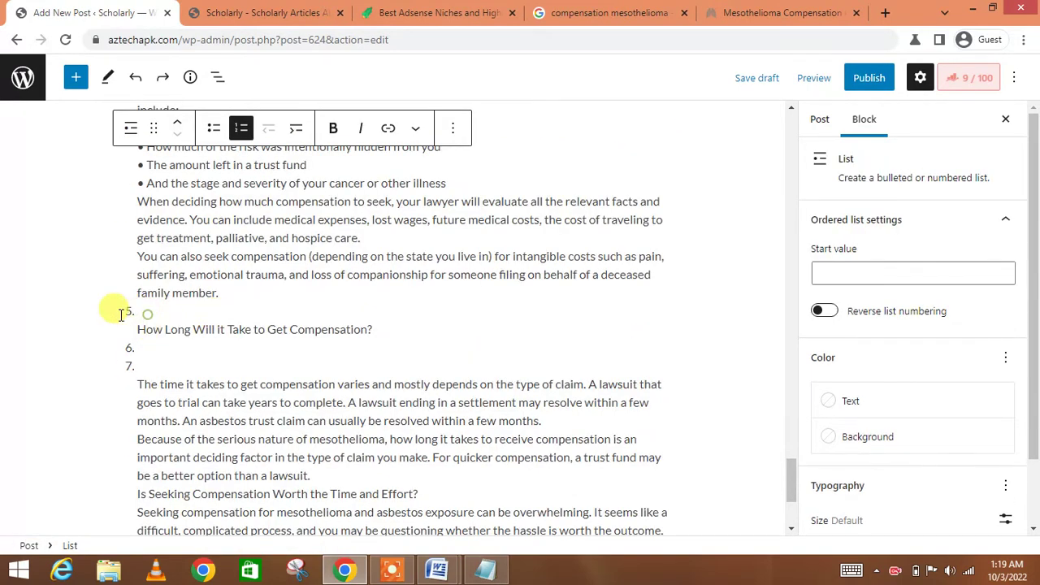
key(BackSpace)
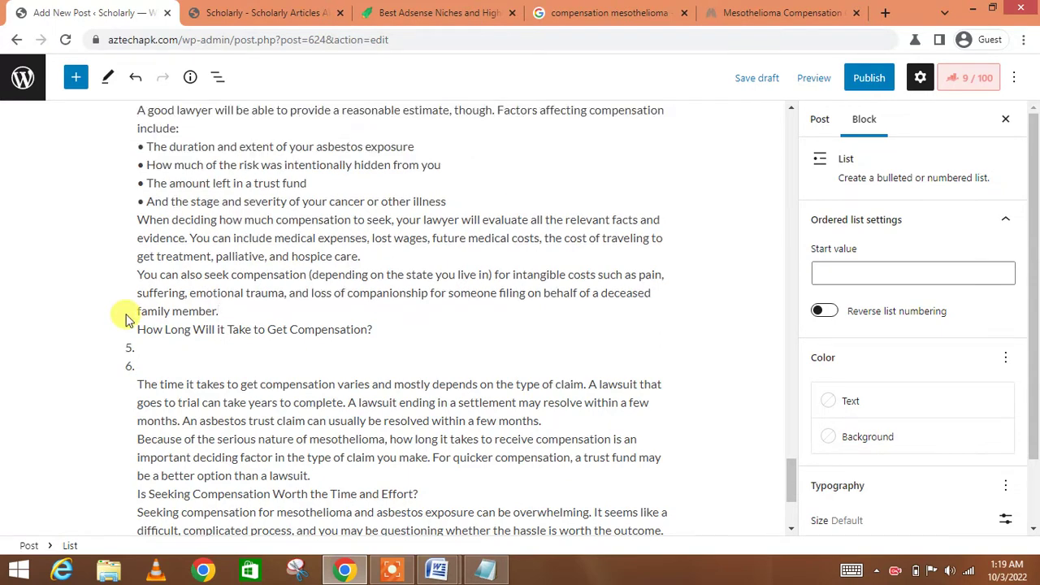
key(Return)
key(Return)
key(Return)
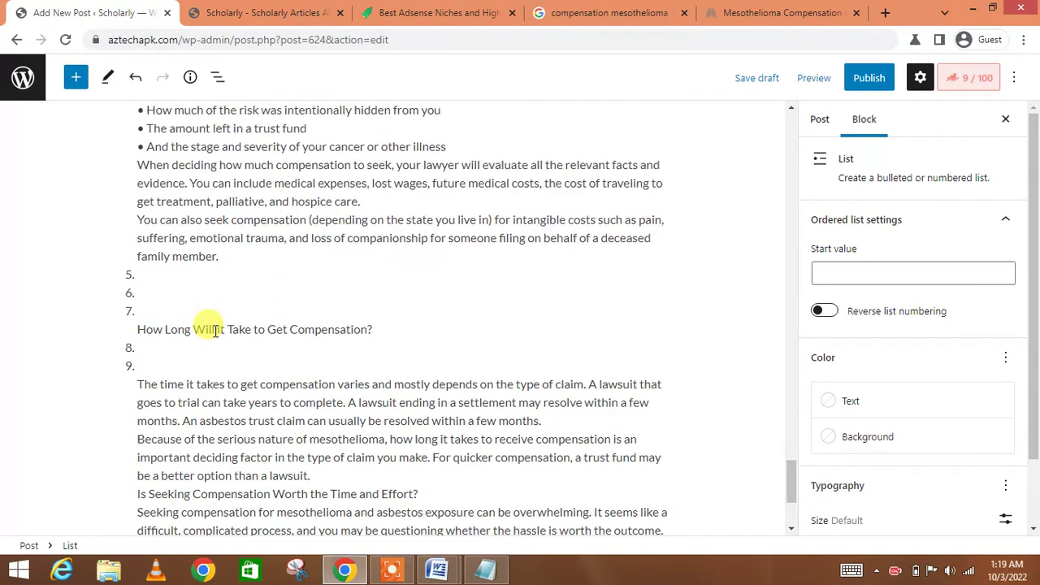
key(BackSpace)
key(BackSpace)
key(BackSpace)
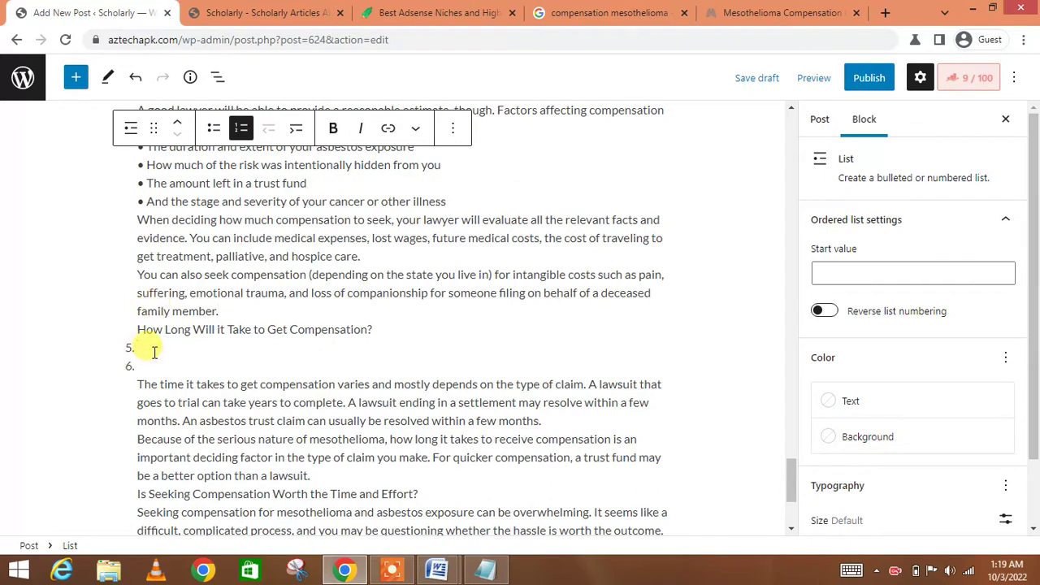
key(BackSpace)
key(BackSpace)
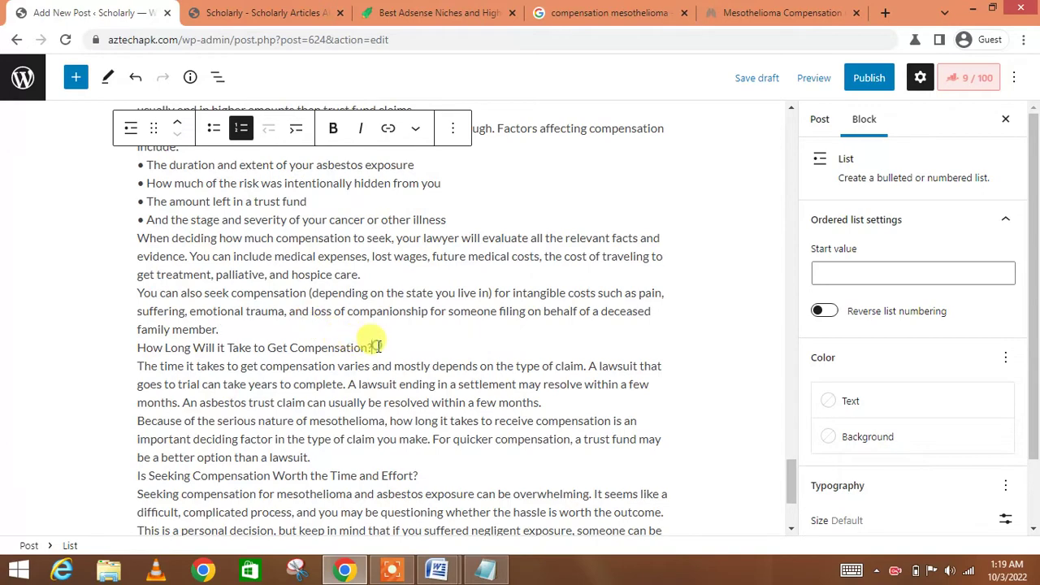
Switch the numbered list to a bulleted list and delete the empty items
scroll(221, 298, down, 1)
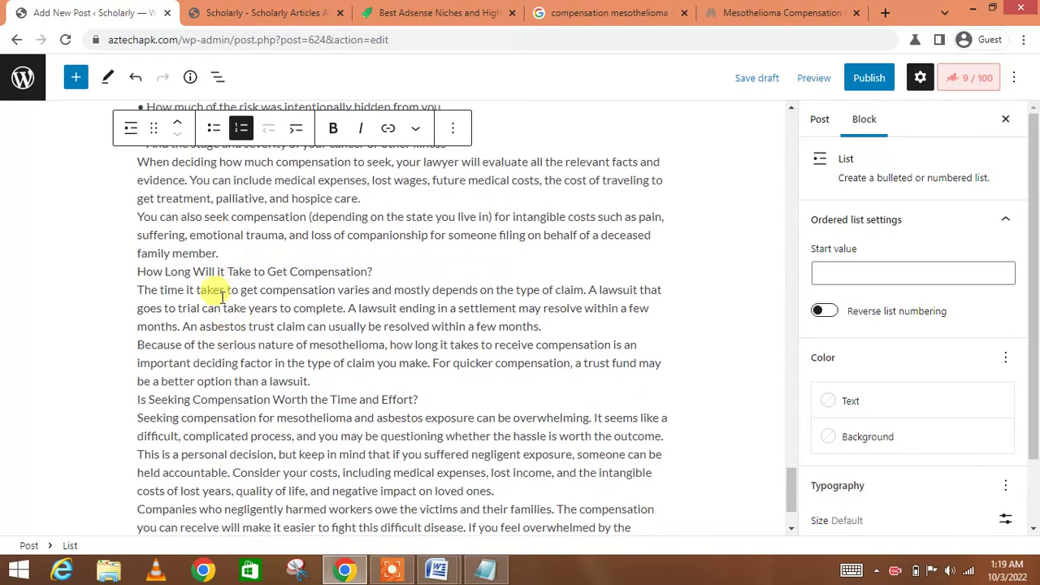
click(234, 250)
key(Return)
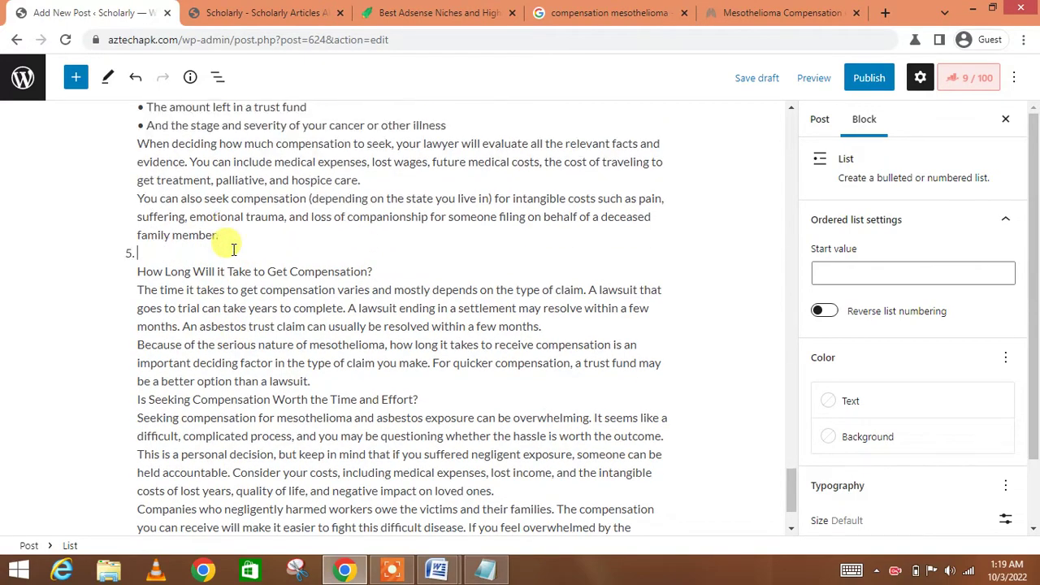
key(Return)
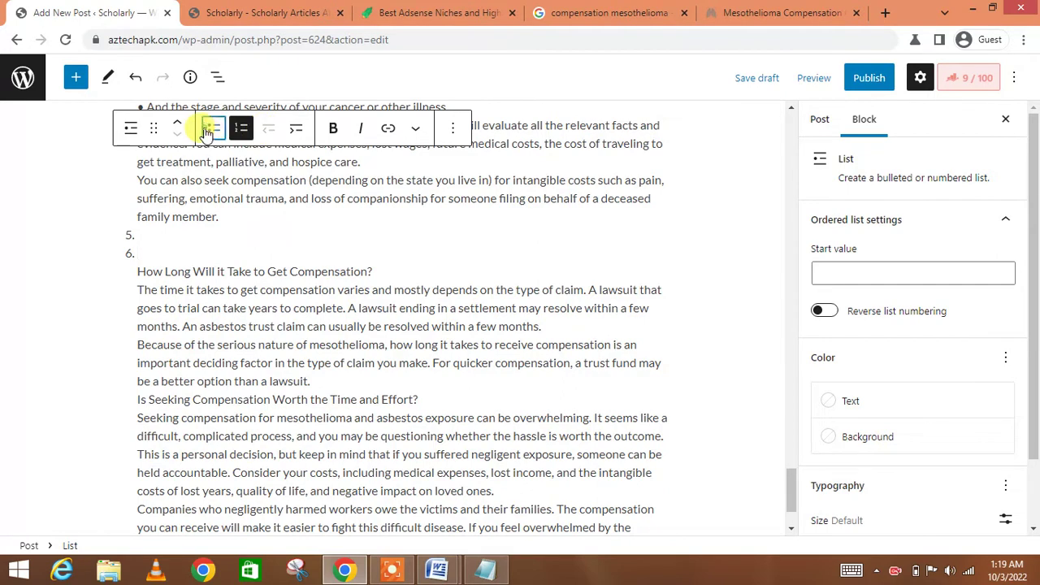
click(210, 128)
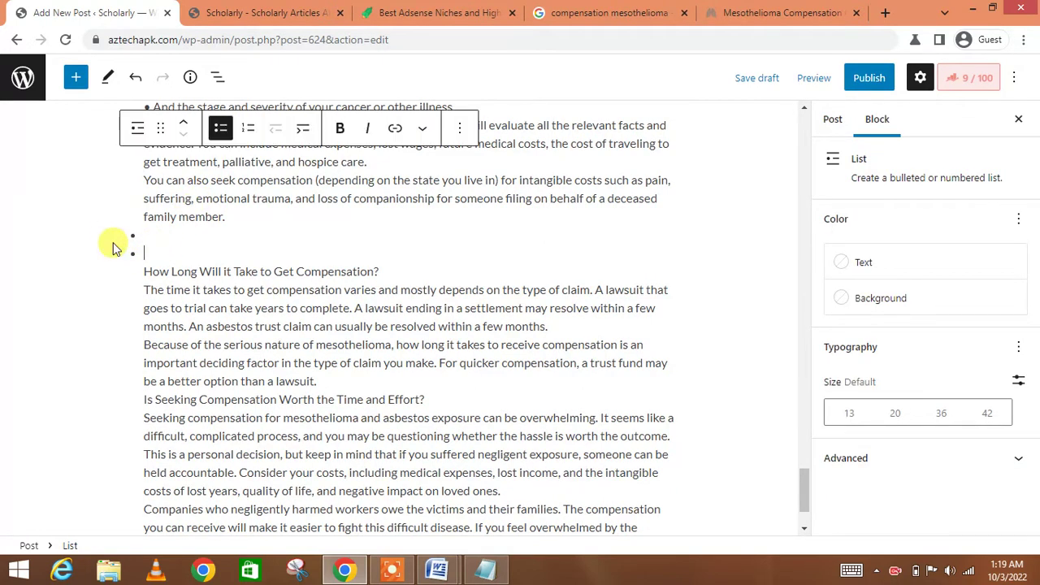
key(BackSpace)
key(BackSpace)
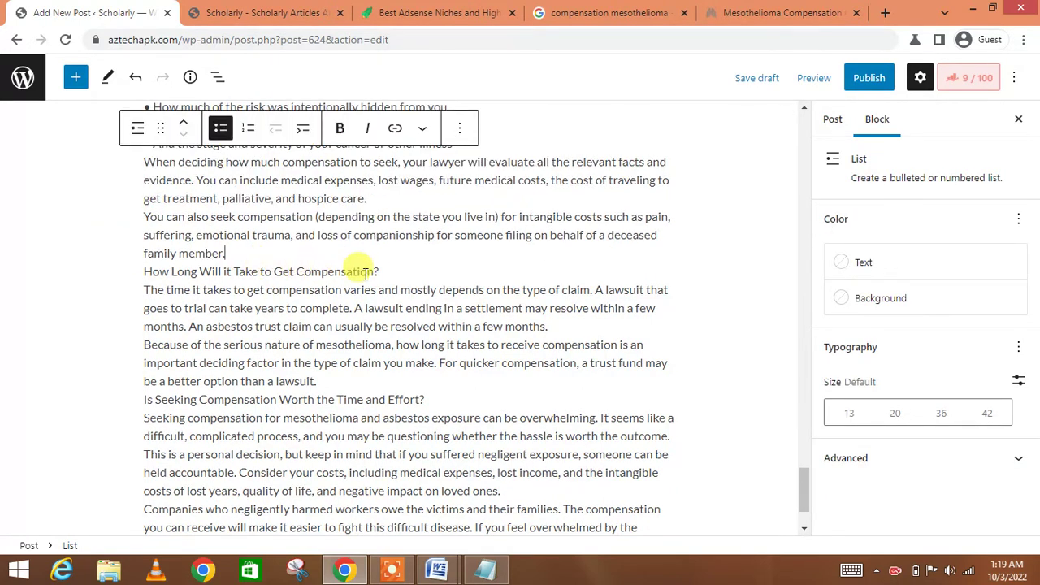
Split 'Is Seeking Compensation Worth the Time and Effort' onto its own line and select it
drag(379, 272, 203, 290)
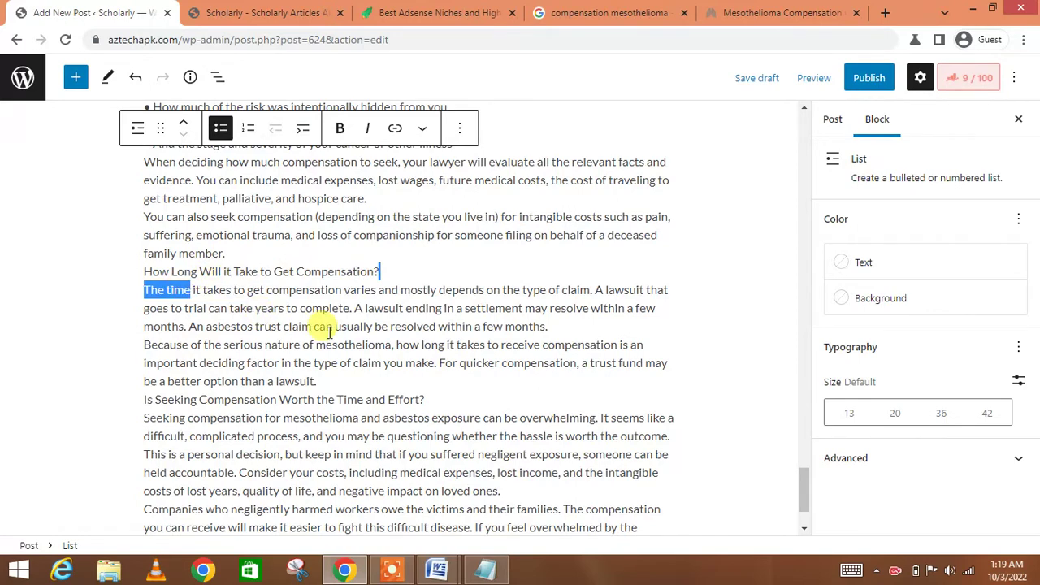
drag(435, 399, 155, 410)
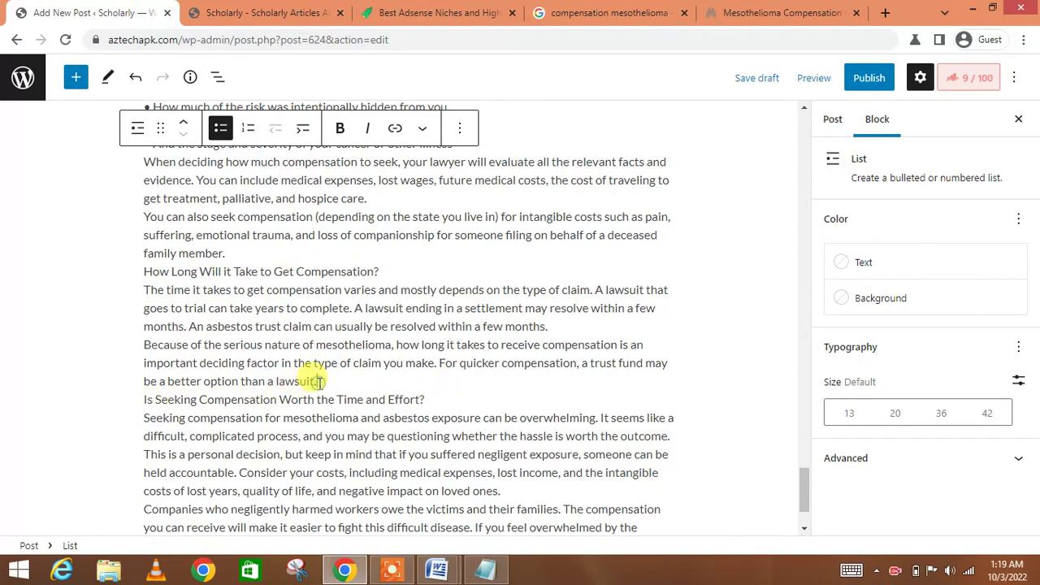
key(Return)
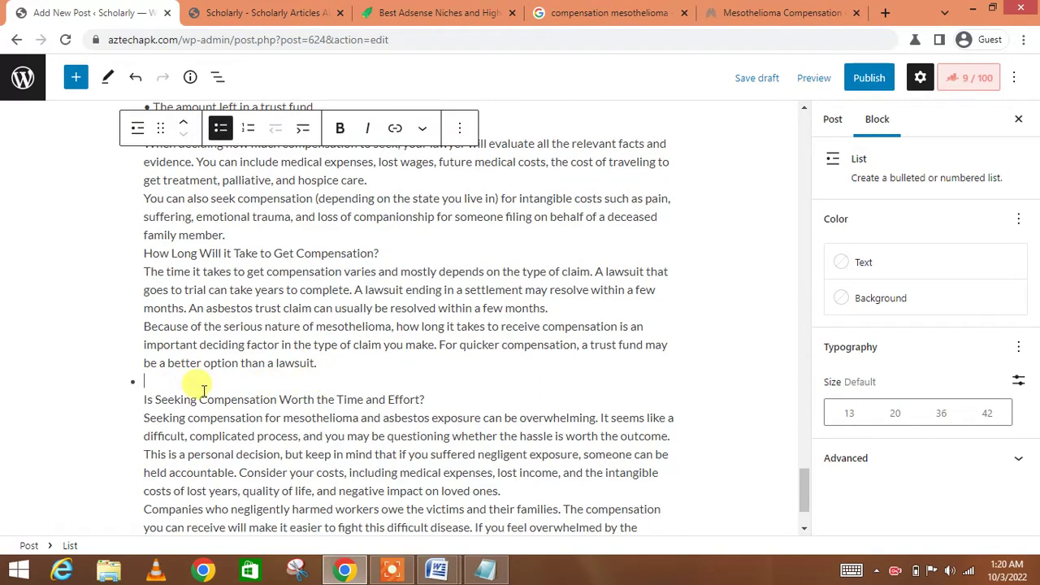
key(Return)
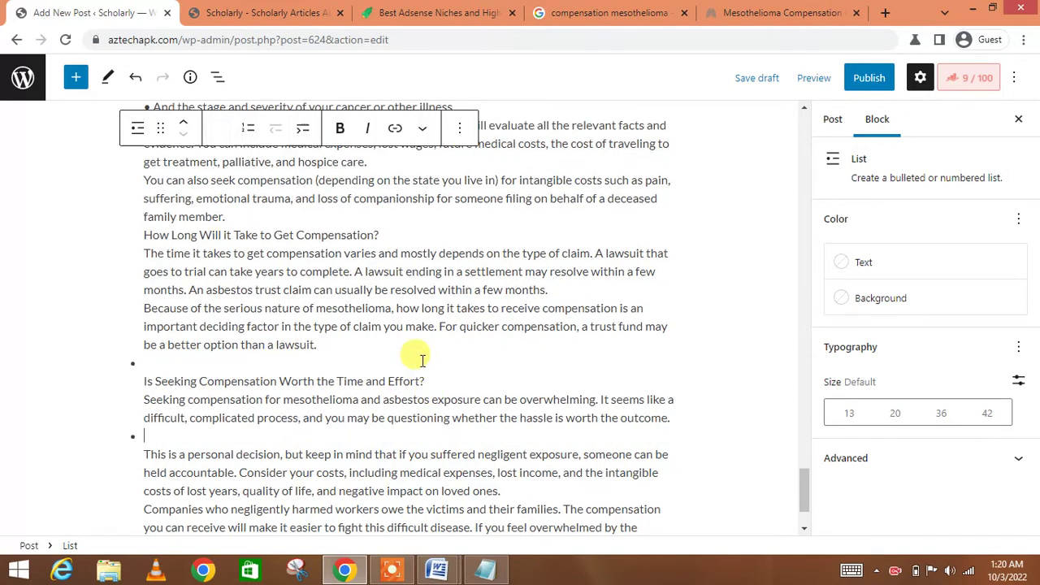
click(420, 380)
key(Return)
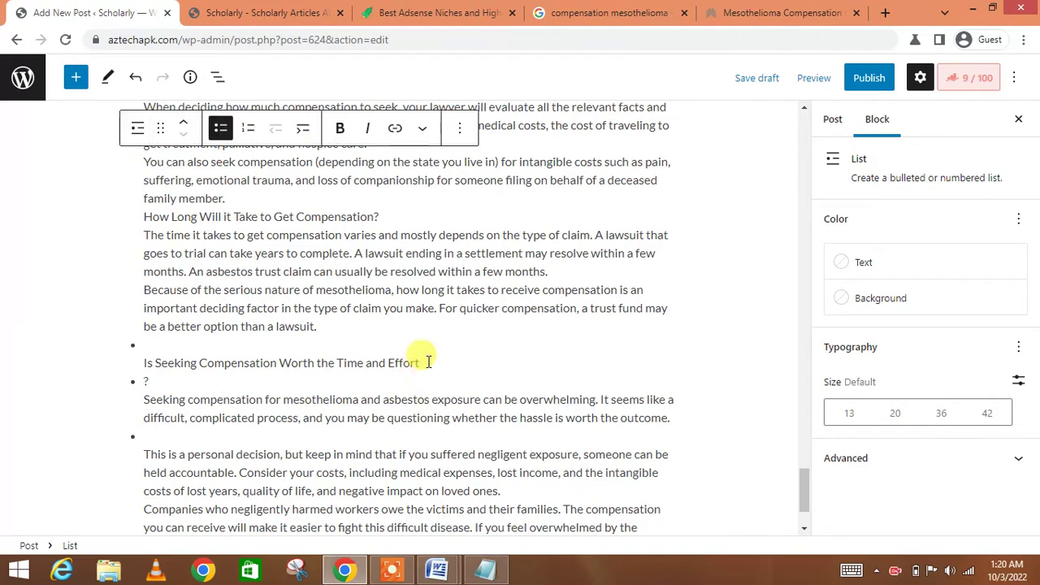
drag(420, 362, 139, 364)
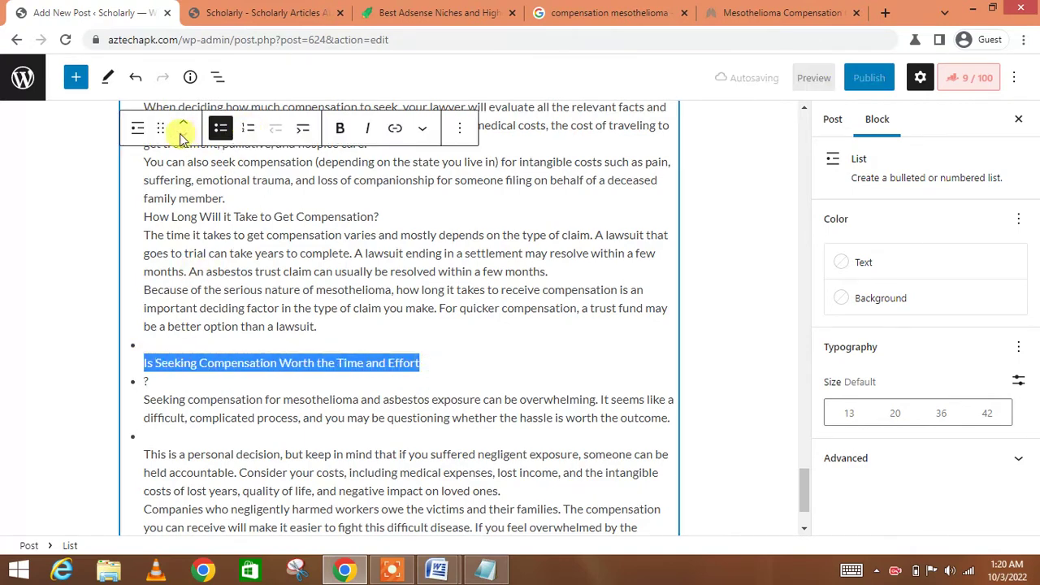
click(145, 136)
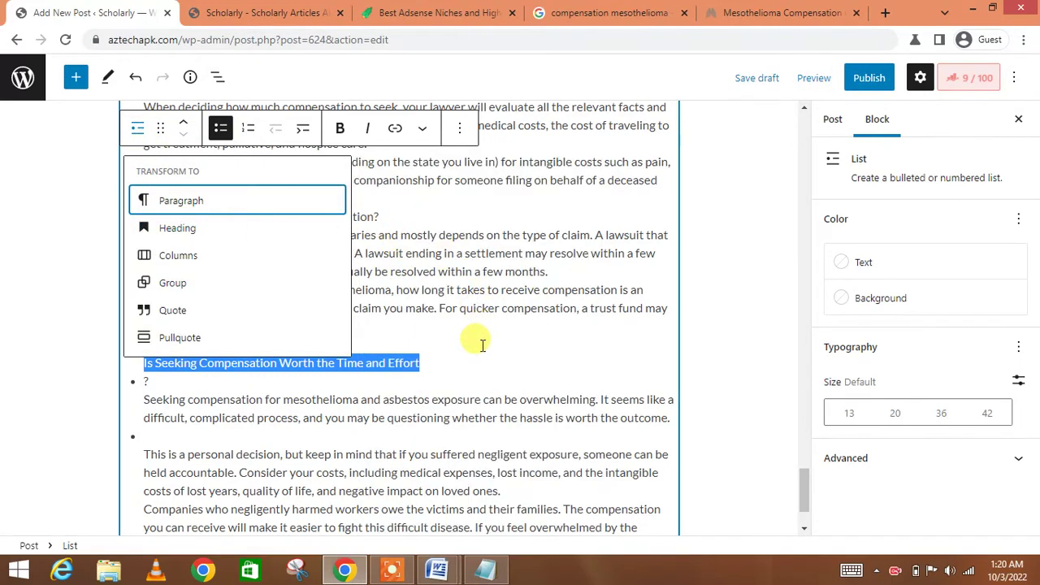
Dismiss the block conversion menu unchanged and save the post as a draft
click(481, 346)
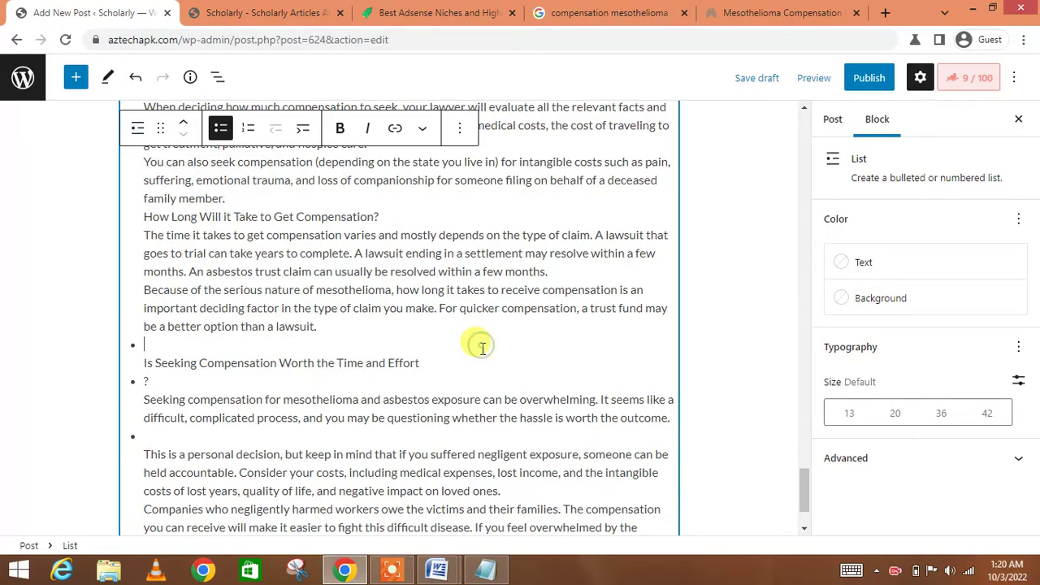
click(749, 77)
scroll(333, 211, up, 15)
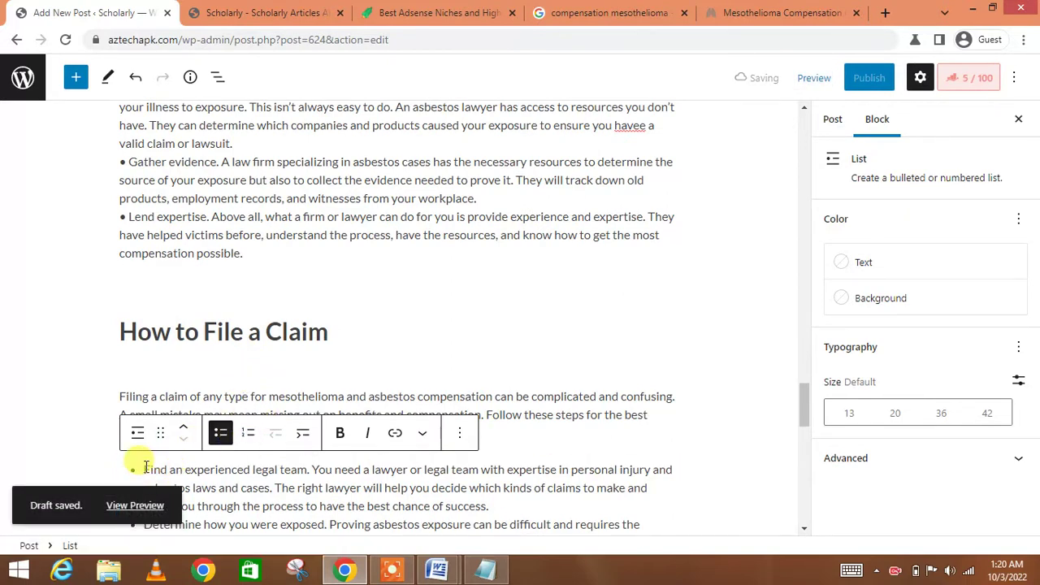
Convert the long bulleted list block of closing sections back into plain paragraphs
drag(146, 466, 631, 485)
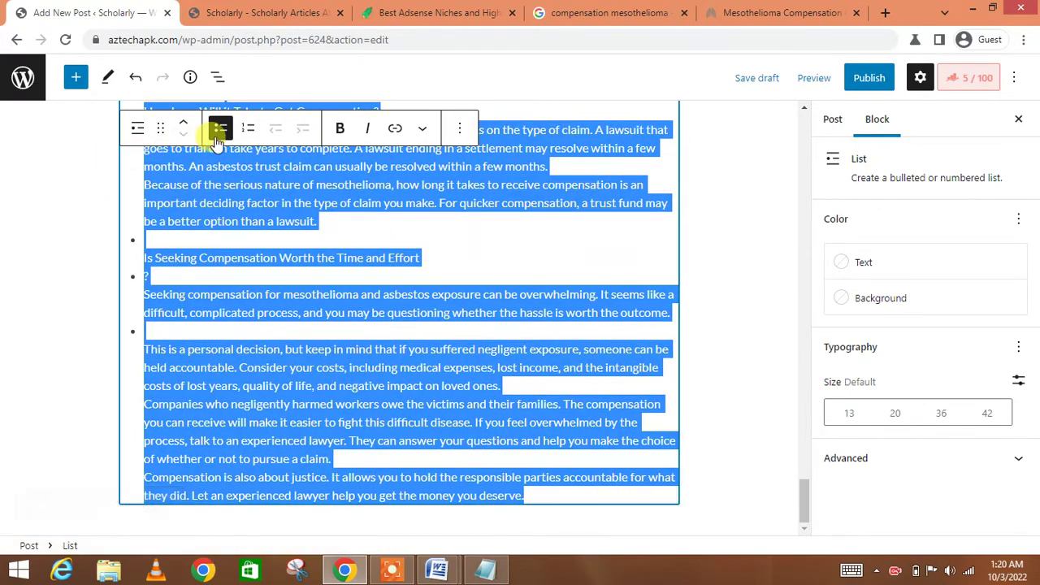
click(138, 132)
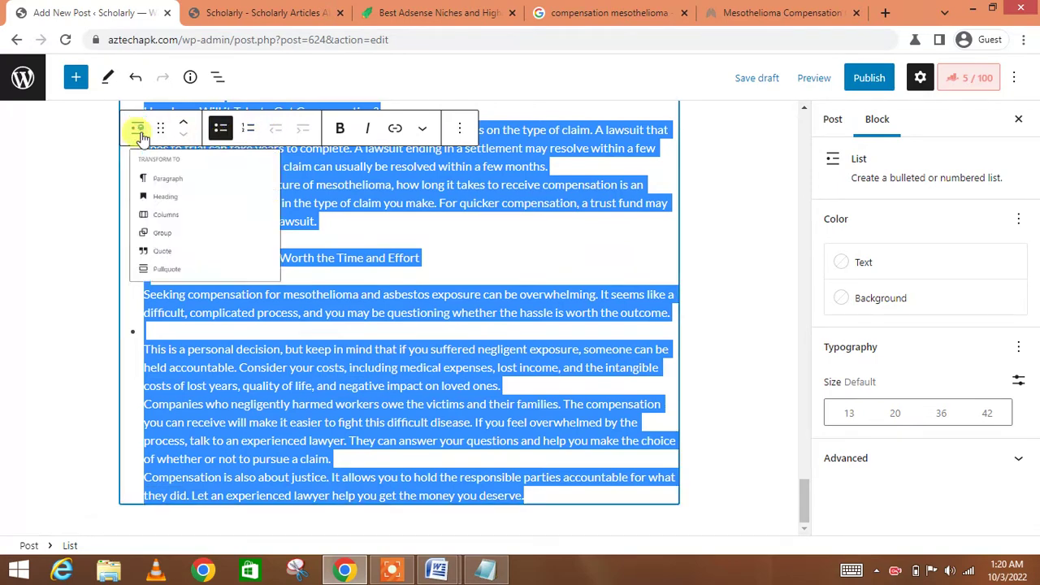
click(182, 210)
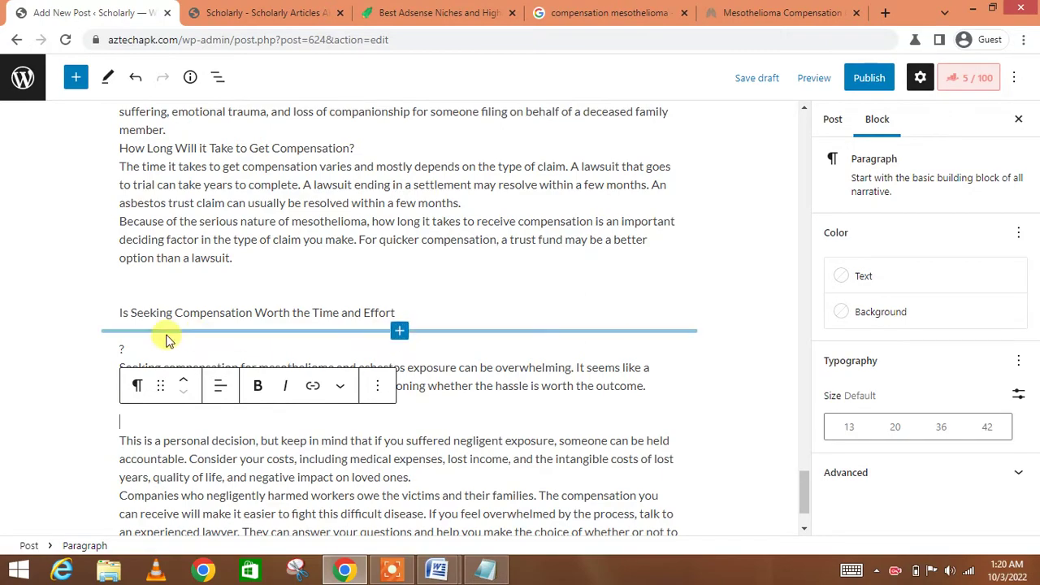
click(134, 347)
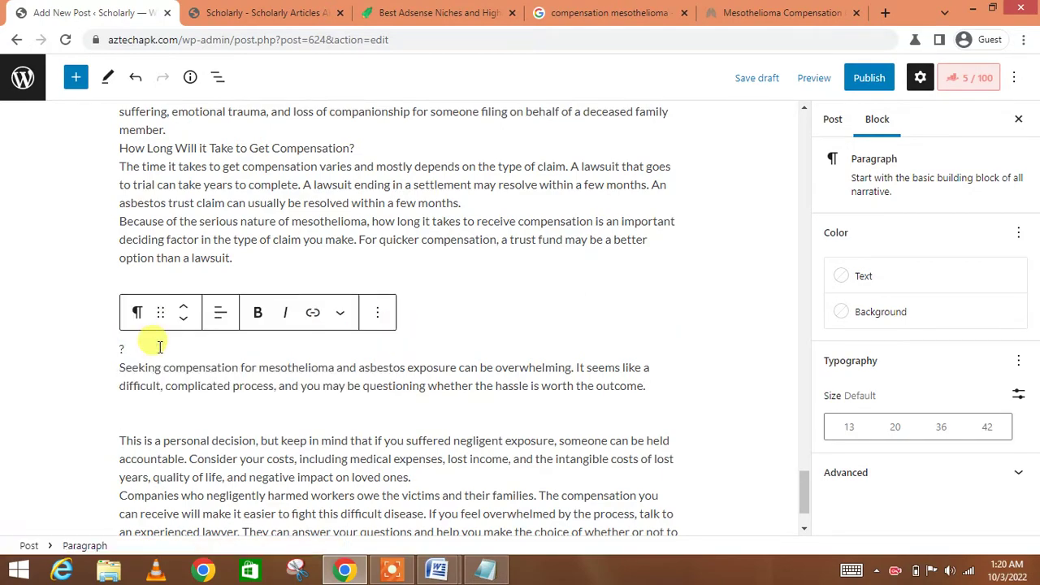
Paste the text and add blank paragraphs above and below the compensation-timing question line
text(Is Seeking Compensation Worth the Time and Effort?)
scroll(203, 244, up, 4)
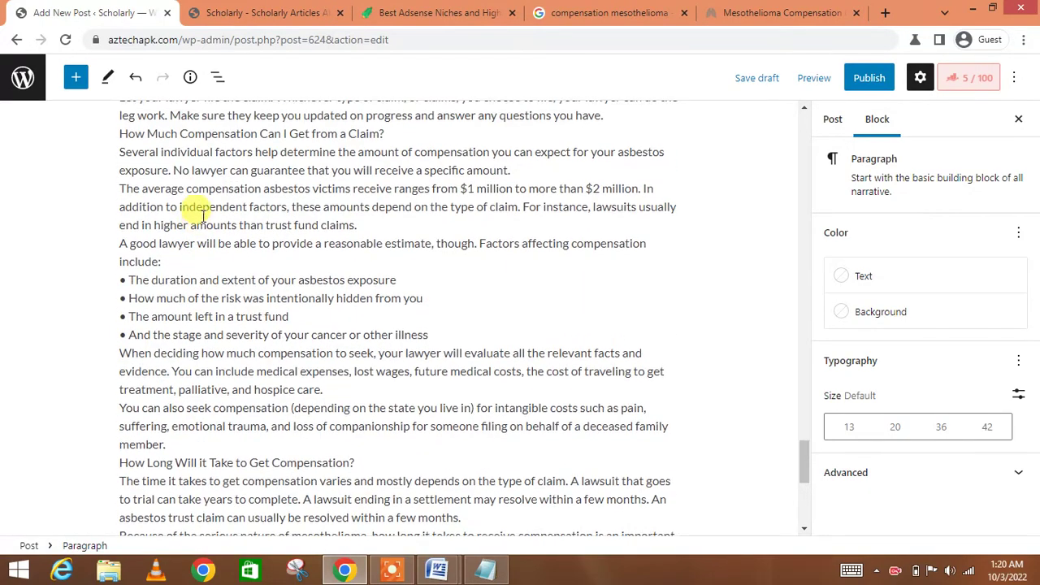
scroll(203, 210, up, 3)
scroll(203, 203, down, 3)
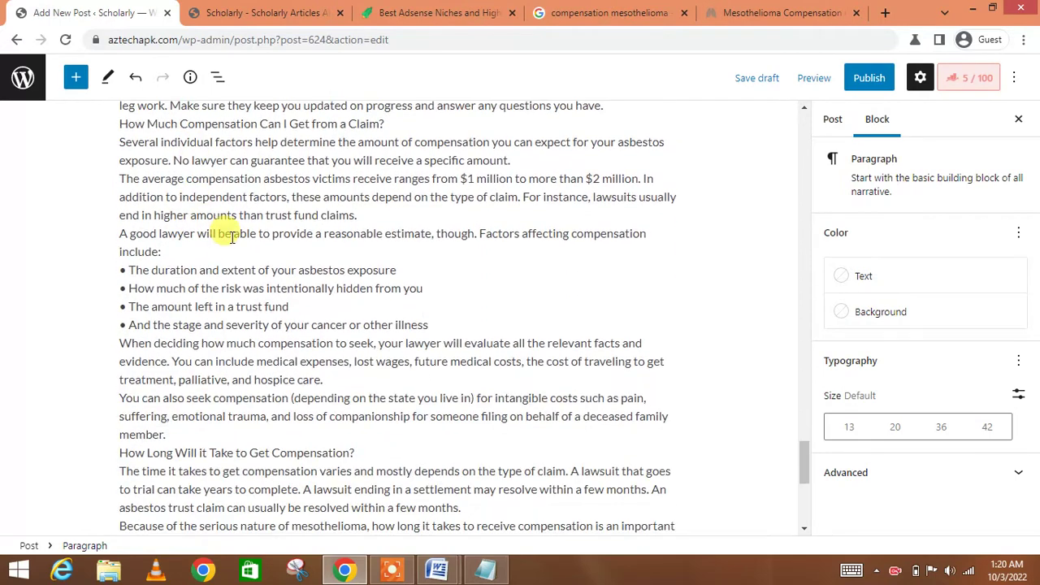
scroll(232, 260, down, 1)
drag(445, 248, 154, 172)
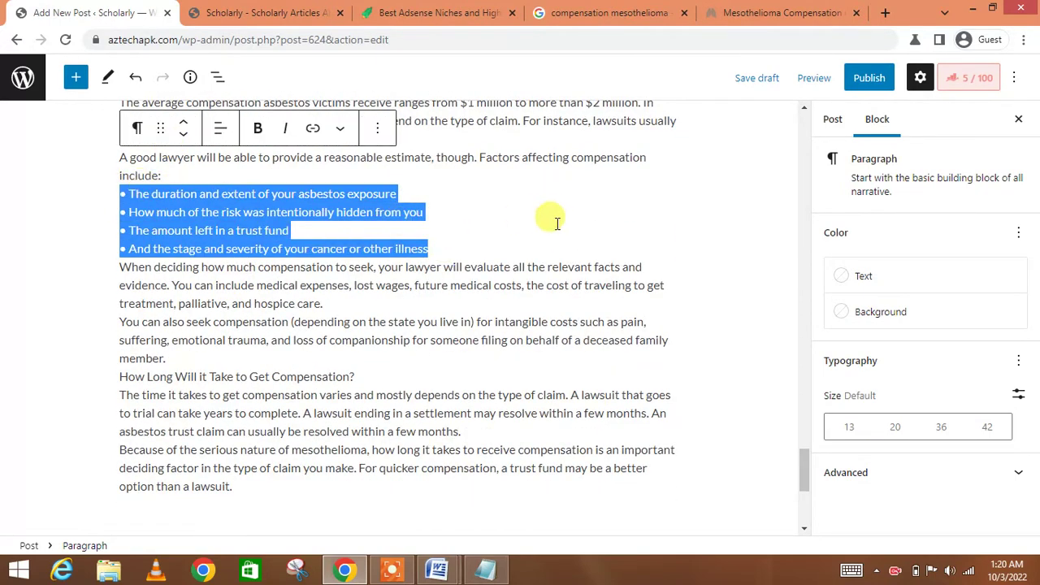
click(546, 253)
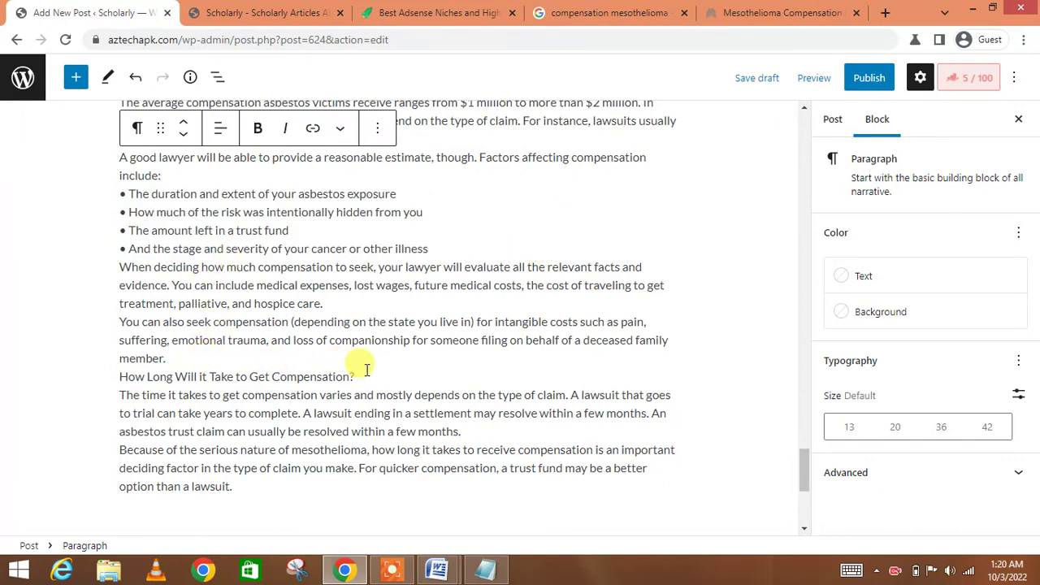
key(Return)
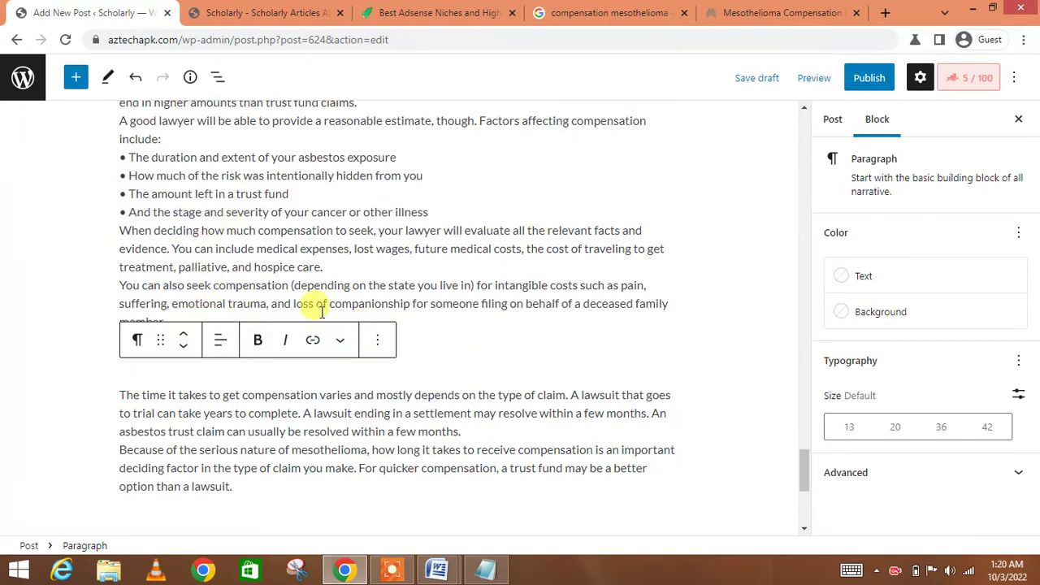
key(Up)
key(Return)
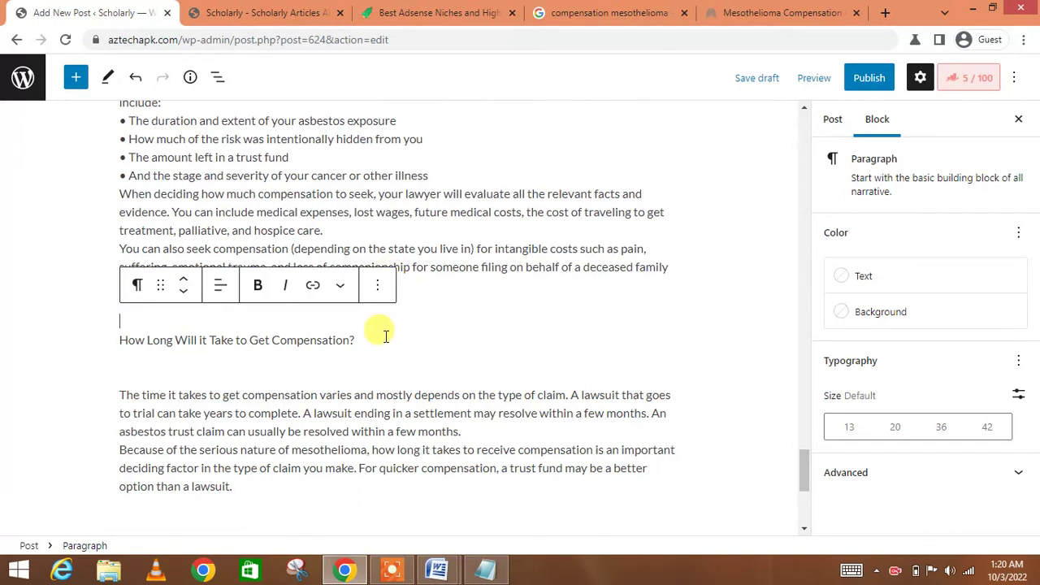
Turn 'How Long Will it Take to Get Compensation?' into an H2 heading
drag(375, 340, 111, 336)
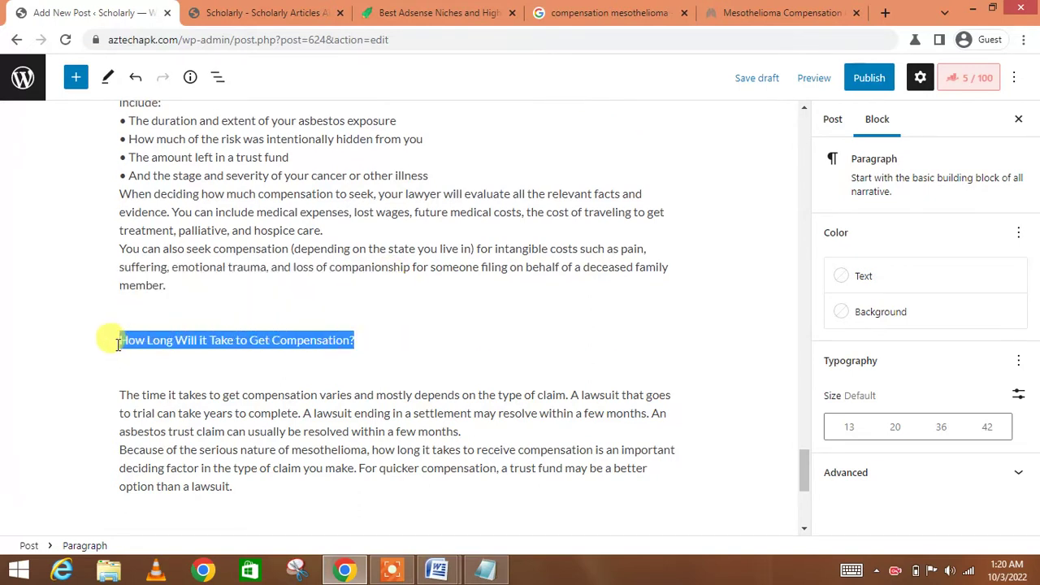
click(136, 286)
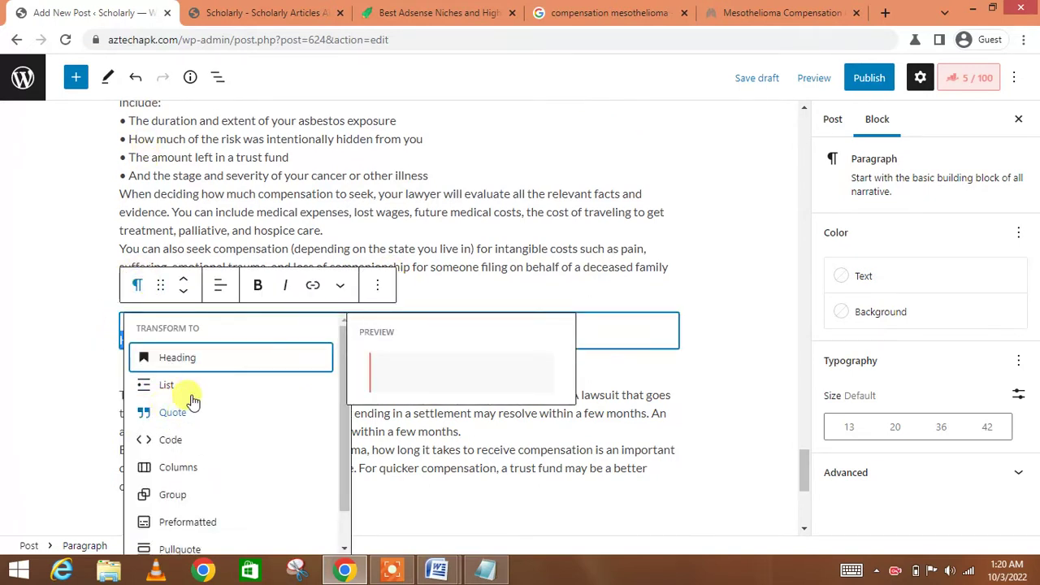
click(195, 365)
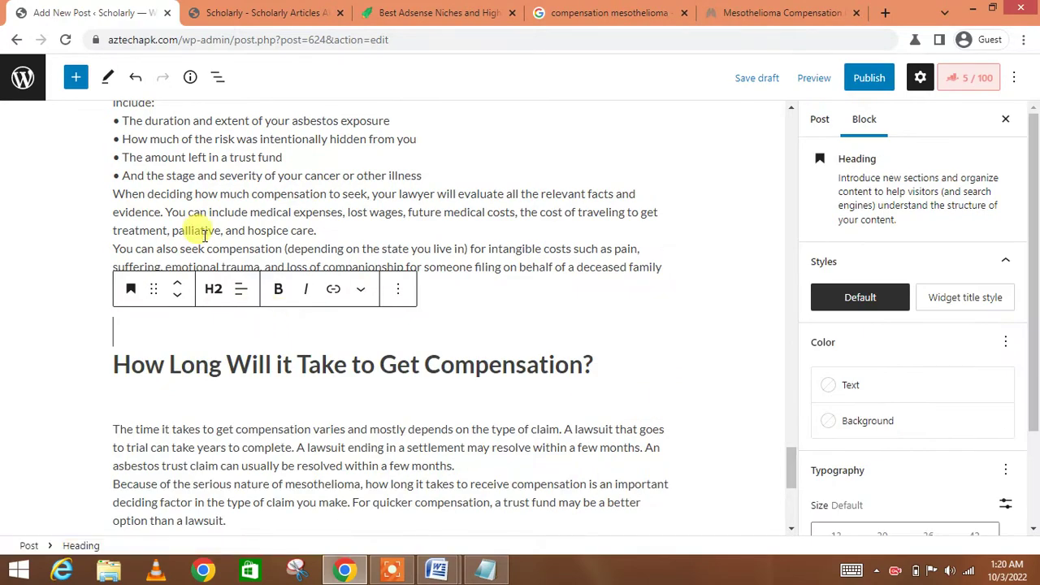
scroll(203, 230, up, 2)
scroll(203, 252, up, 1)
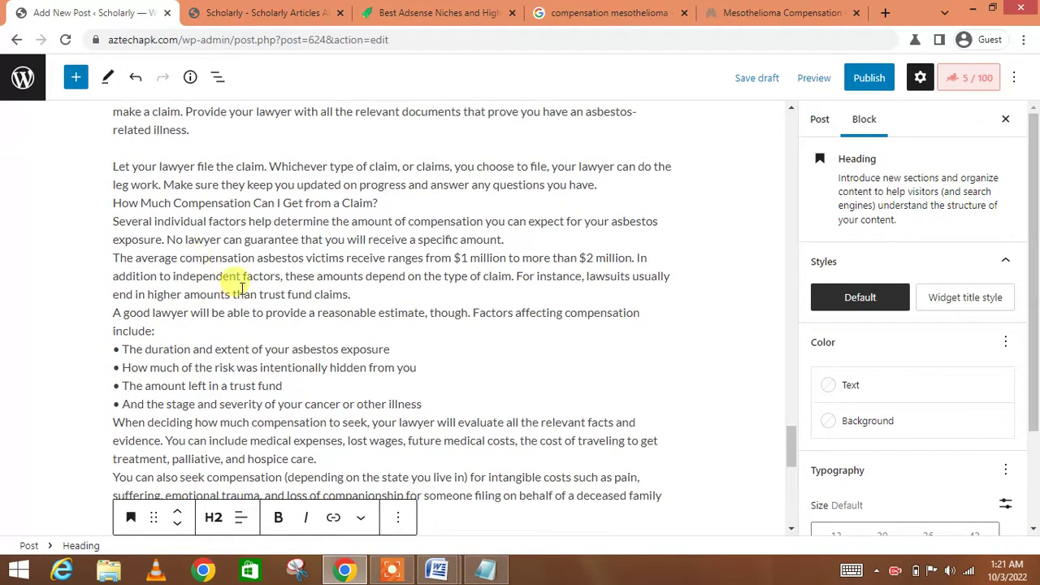
scroll(216, 174, up, 4)
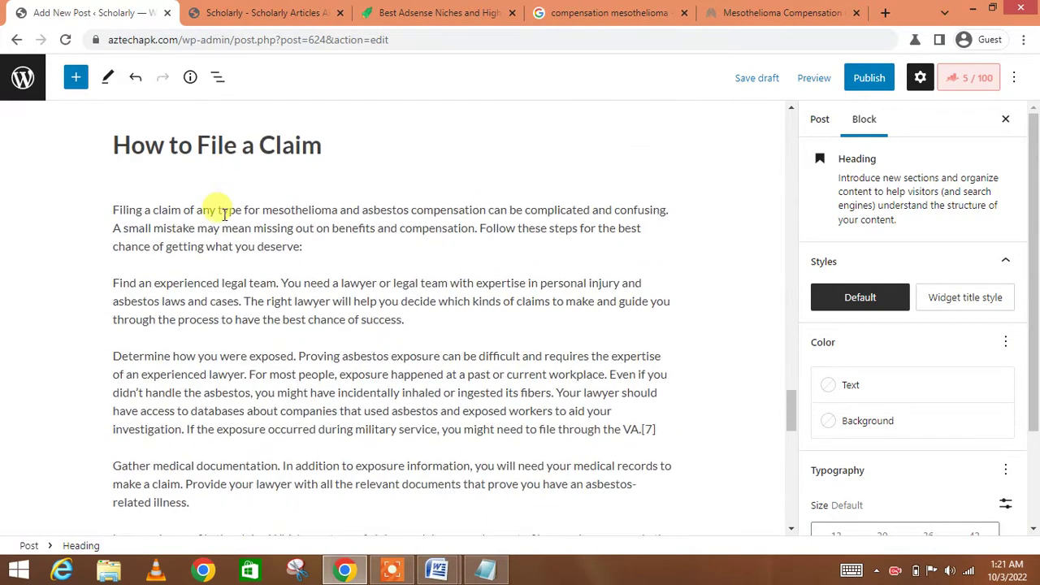
scroll(219, 203, down, 2)
scroll(225, 229, down, 8)
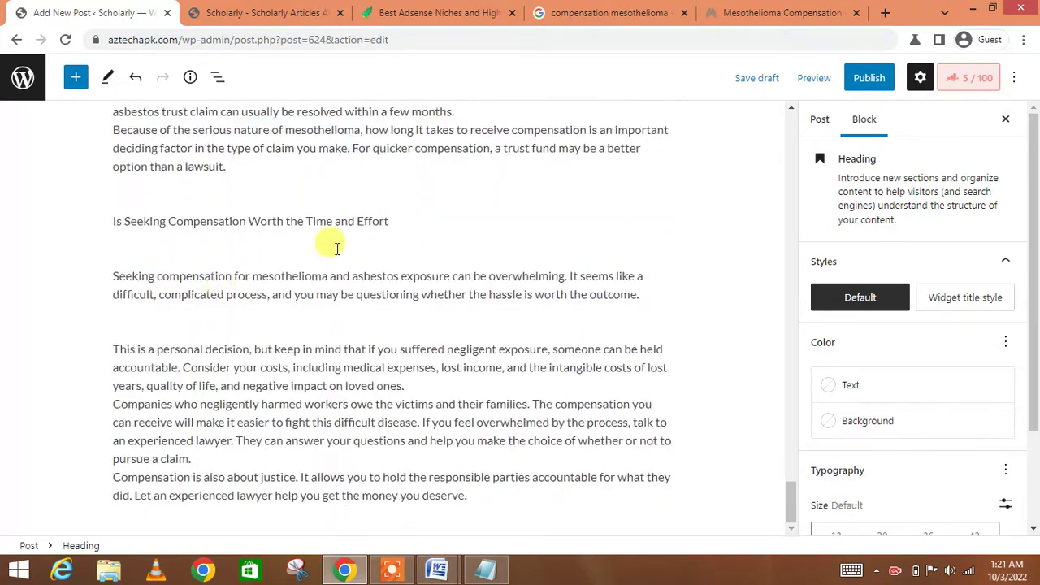
Convert the 'Is Seeking Compensation Worth the Time and Effort' line to an H2 heading
drag(406, 221, 121, 221)
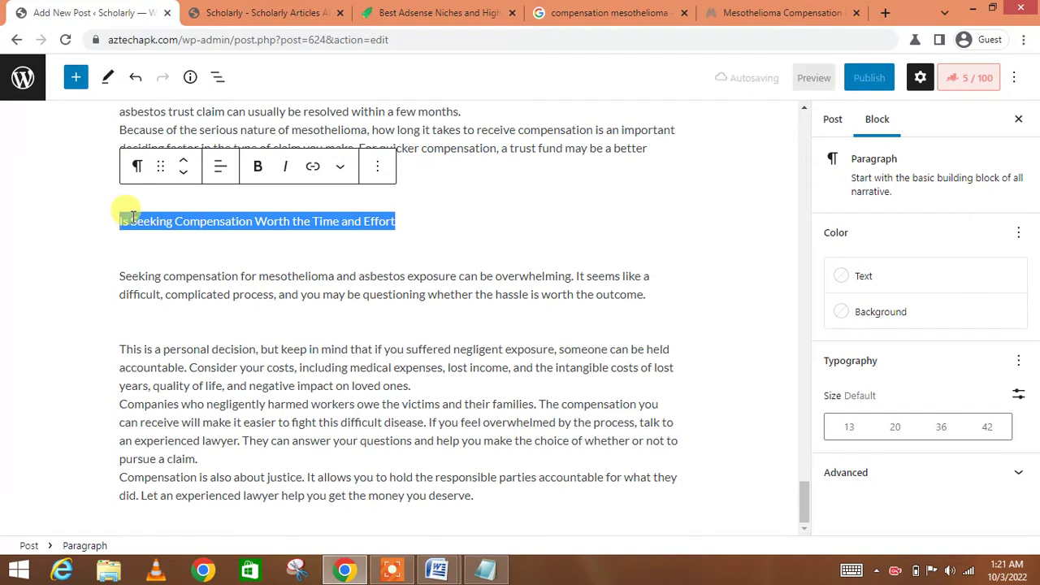
click(139, 164)
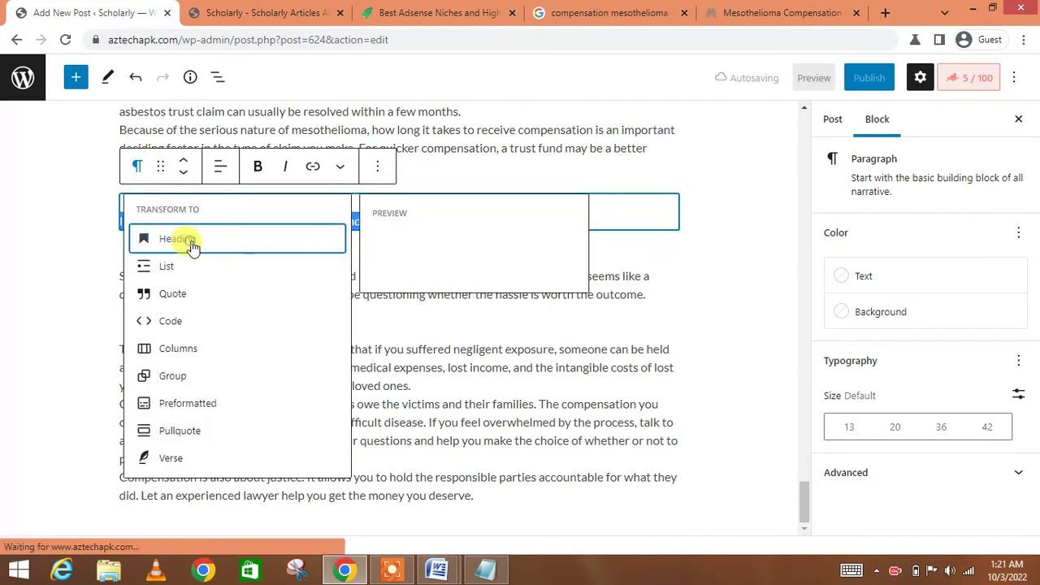
click(192, 241)
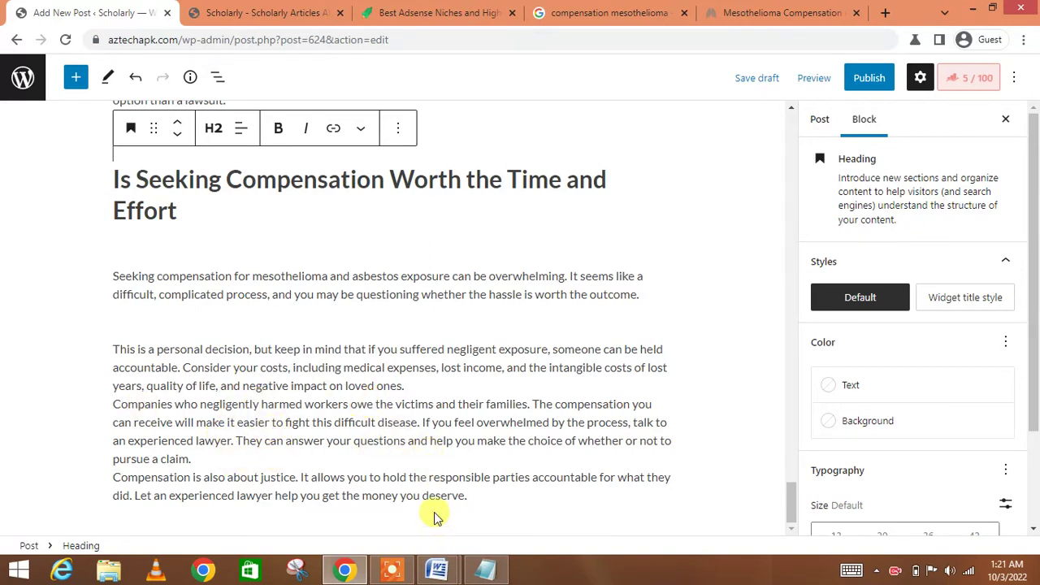
Split after 'The average compensation amounts are:' so the three dollar-figure bullets follow a blank line
scroll(244, 194, up, 6)
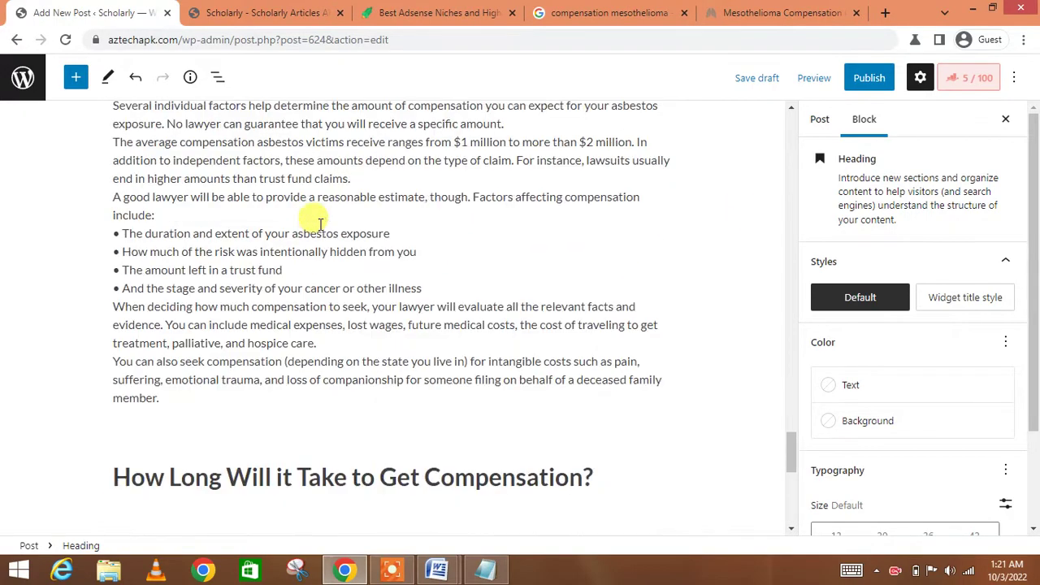
scroll(317, 219, up, 20)
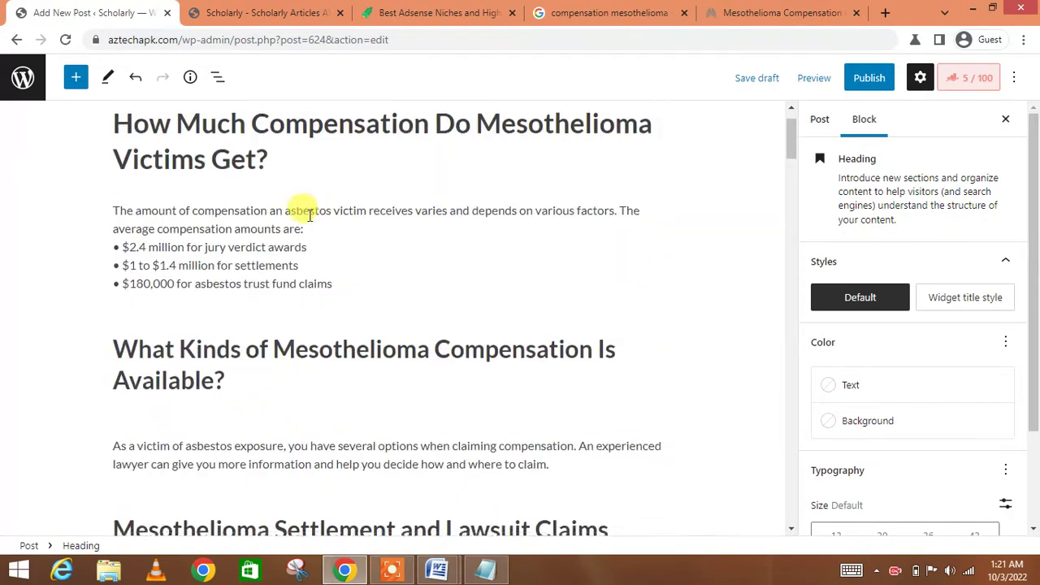
scroll(308, 215, up, 1)
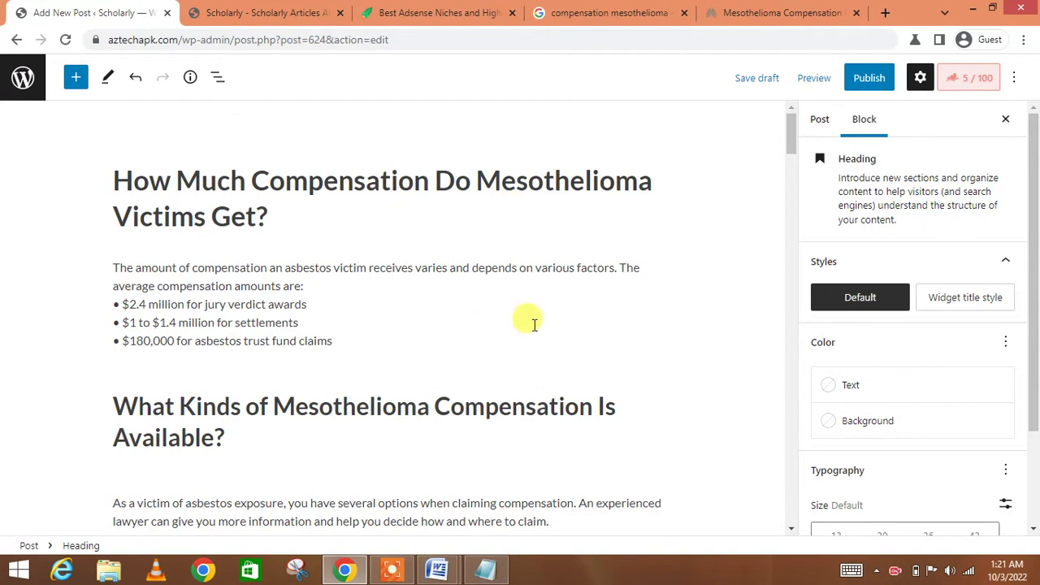
click(323, 289)
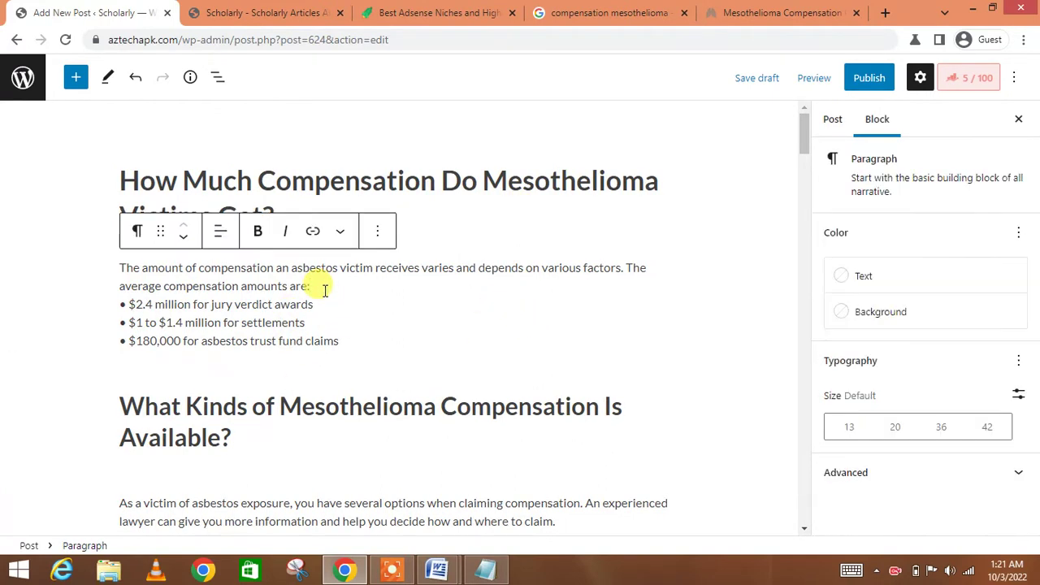
key(Return)
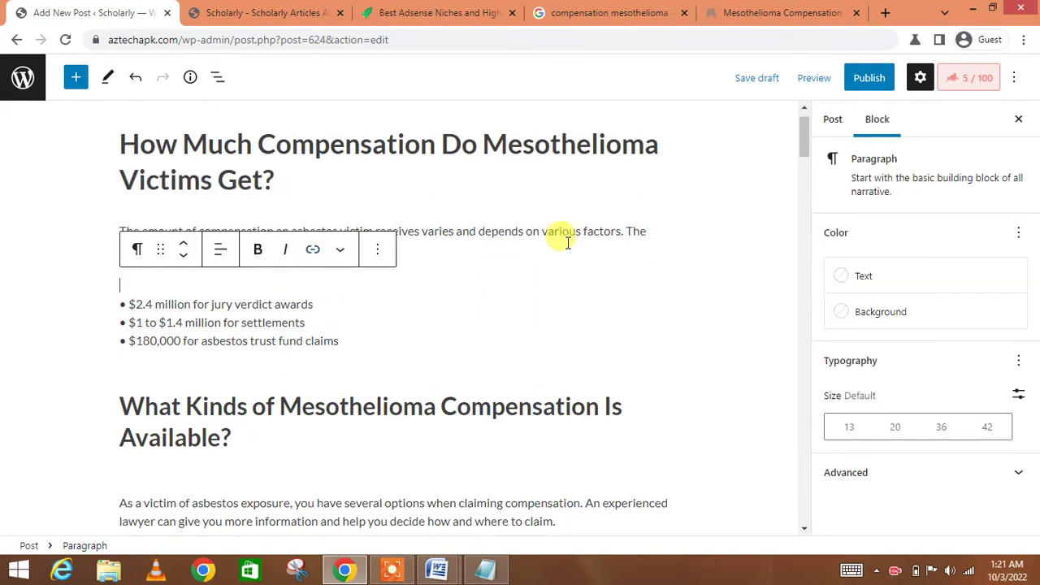
key(Left)
scroll(309, 364, down, 2)
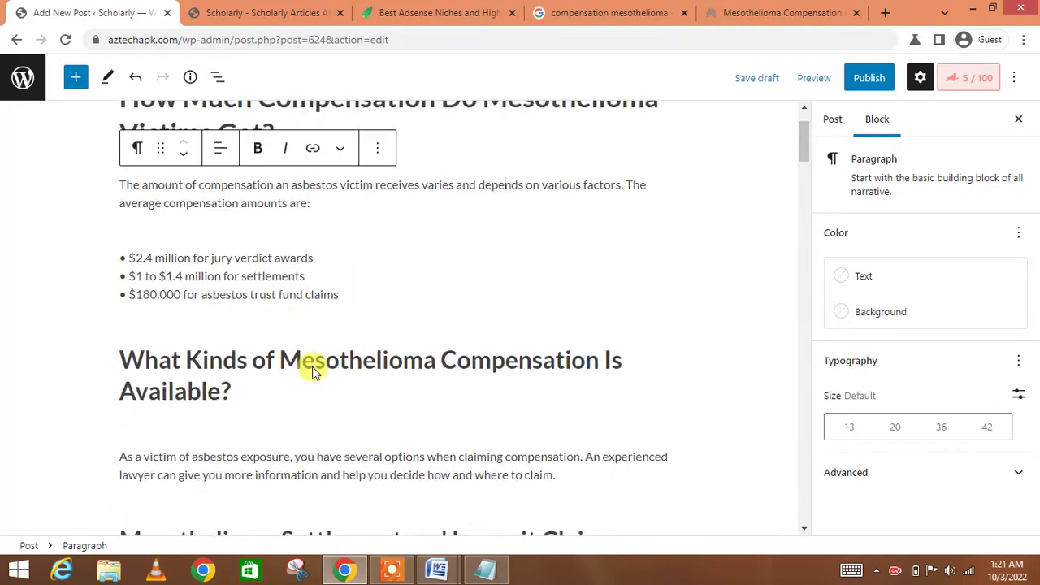
mouse_move(295, 309)
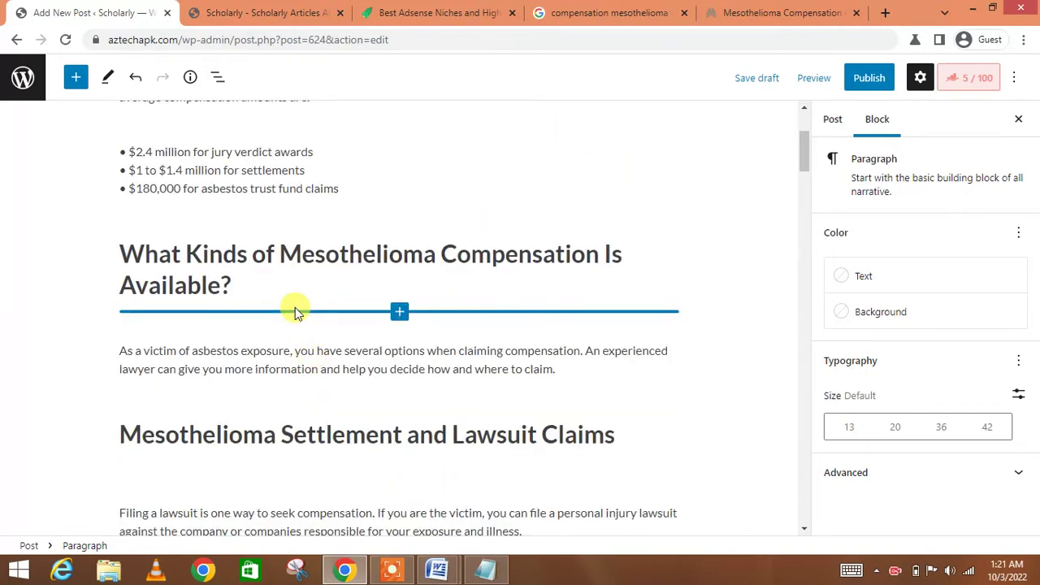
scroll(272, 235, up, 2)
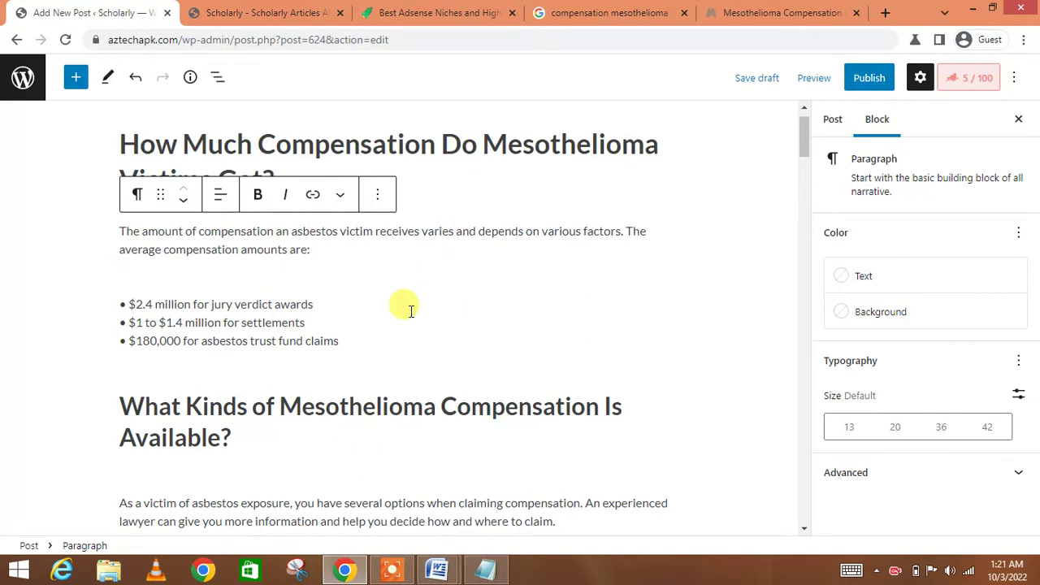
click(412, 140)
Demote 'Mesothelioma Settlement and Lawsuit Claims' and 'Am I Getting a Fair Settlement?' to H5
click(411, 402)
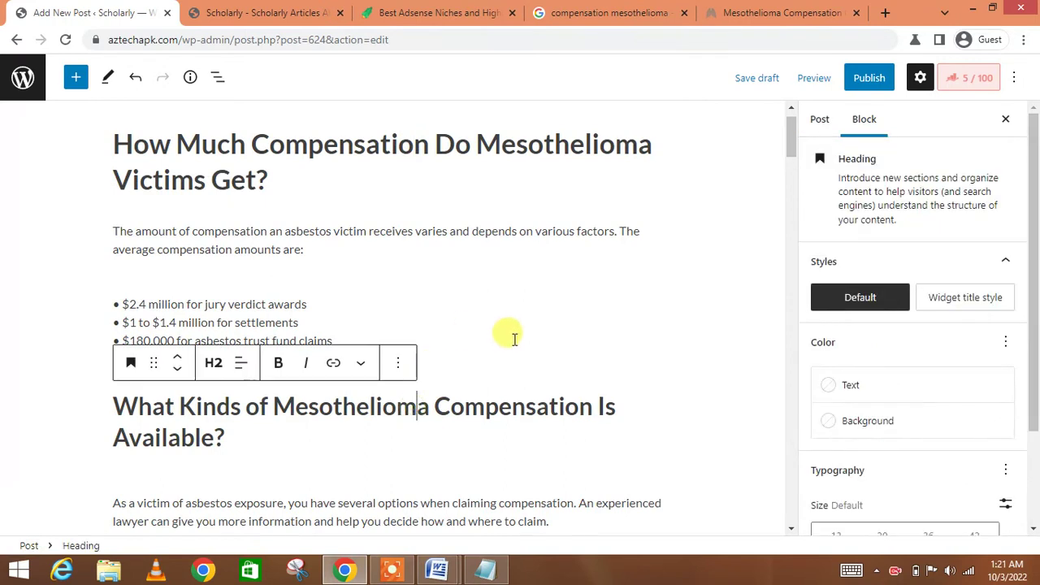
scroll(218, 423, down, 1)
scroll(219, 426, down, 1)
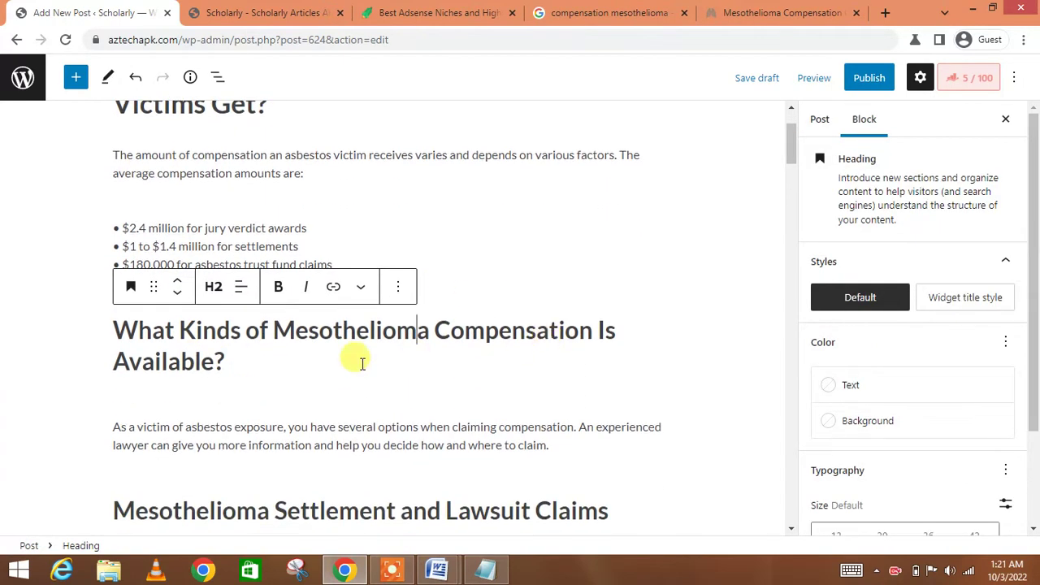
drag(225, 360, 120, 330)
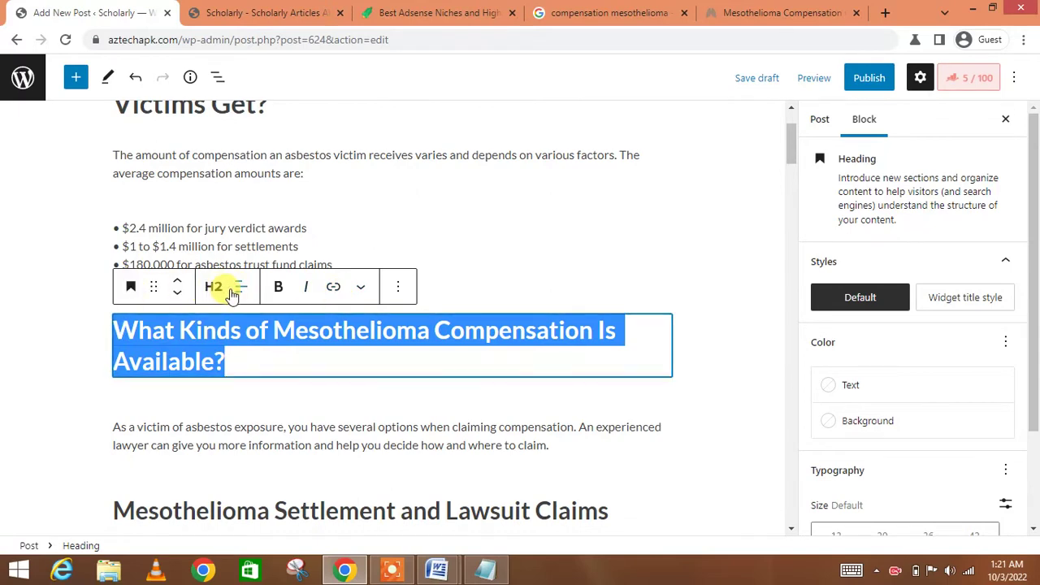
click(385, 398)
scroll(471, 414, down, 1)
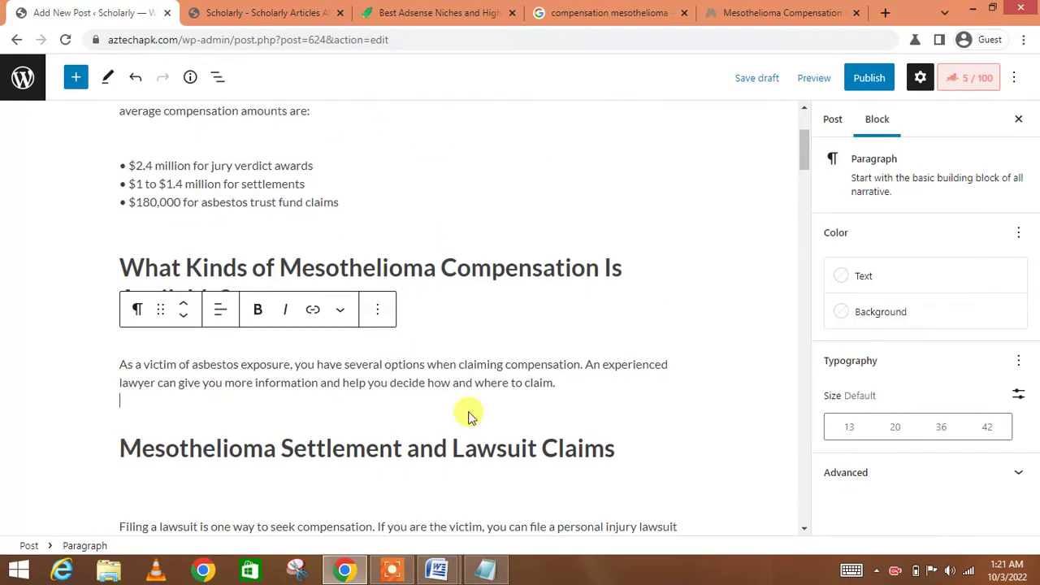
drag(605, 436, 105, 414)
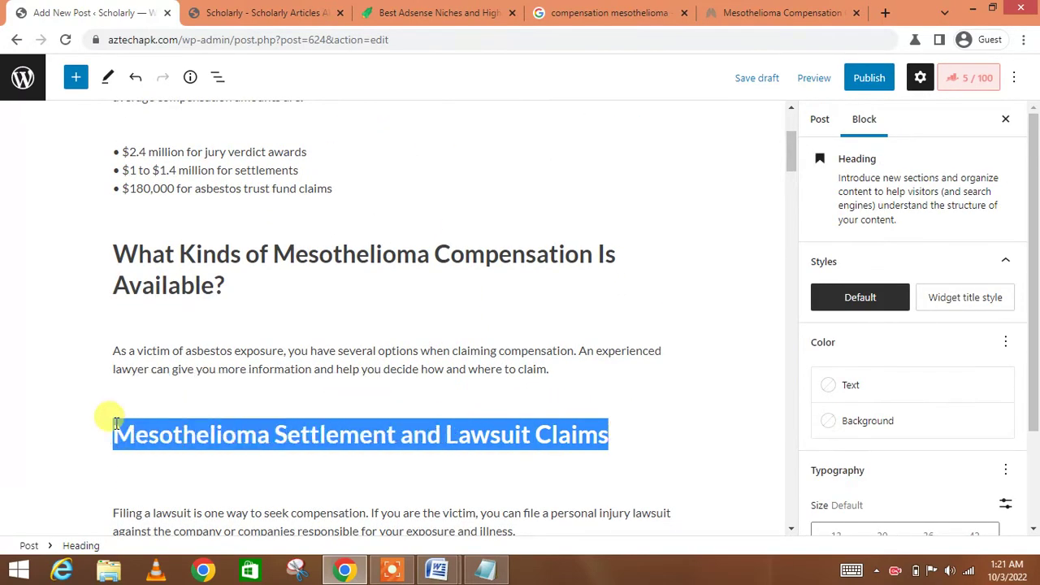
click(214, 392)
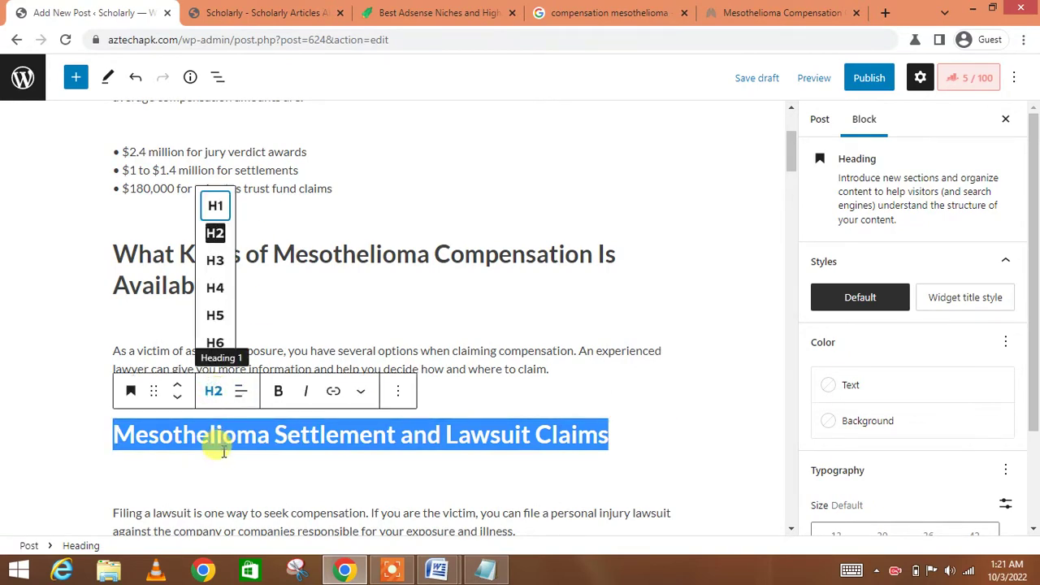
click(219, 316)
scroll(436, 385, down, 5)
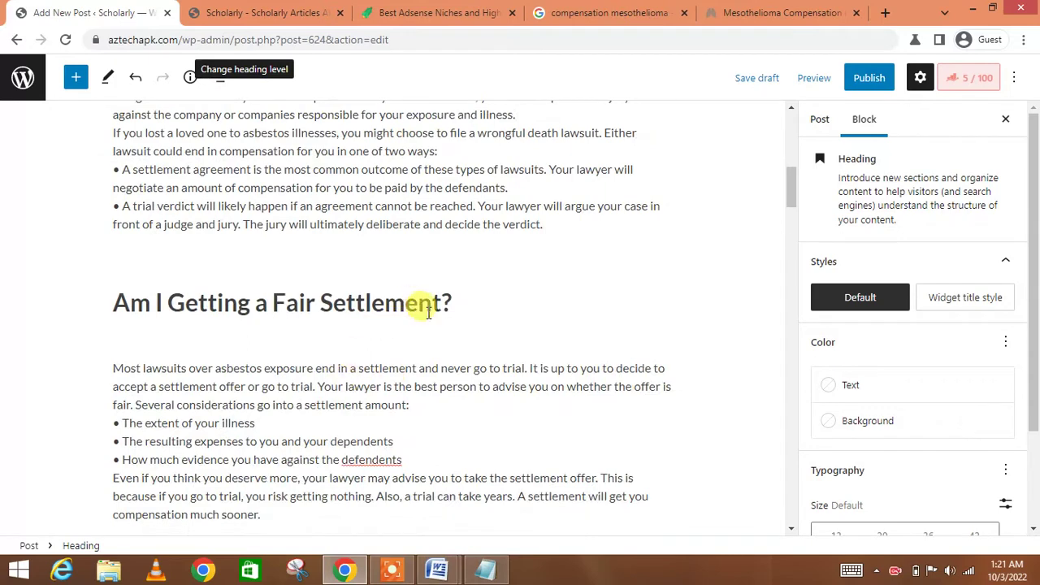
drag(442, 305, 110, 303)
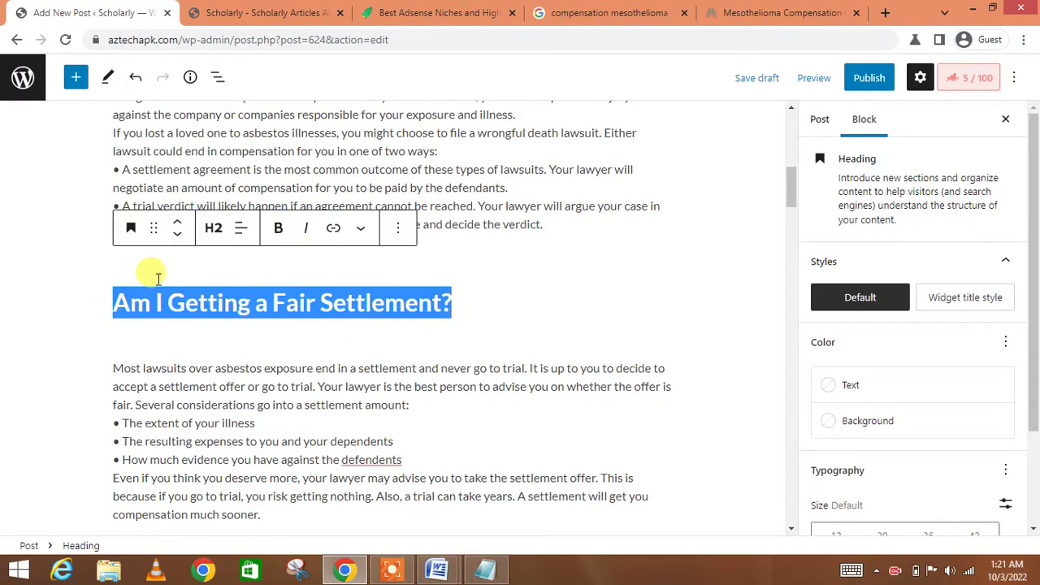
click(213, 227)
click(216, 387)
Set 'Asbestos Trust Funds', 'Veterans’ Claims' and 'Insurance Claims' headings to H5
scroll(272, 365, down, 2)
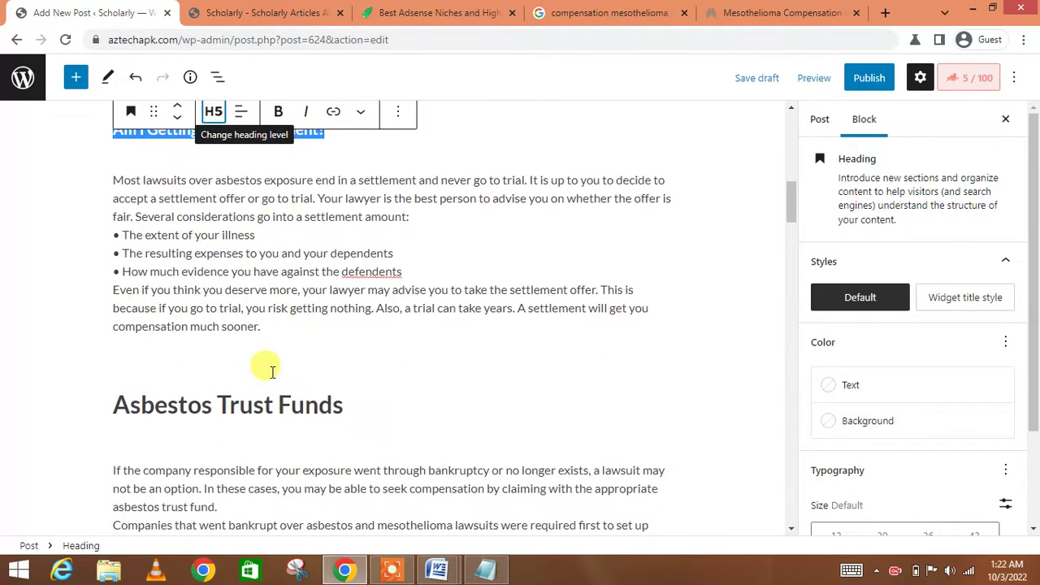
drag(350, 406, 128, 396)
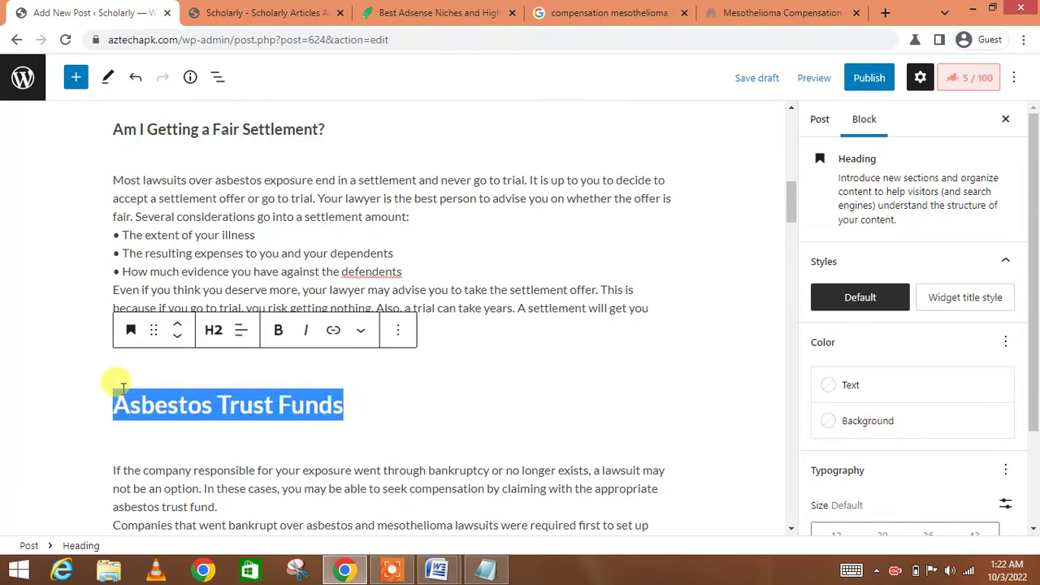
click(215, 331)
click(214, 486)
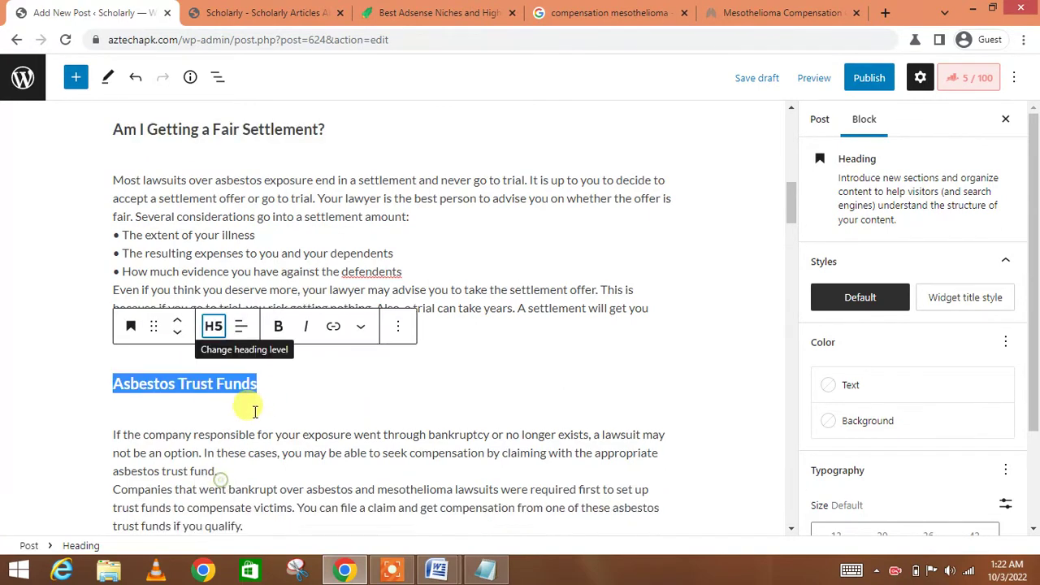
scroll(252, 402, down, 2)
scroll(269, 394, down, 4)
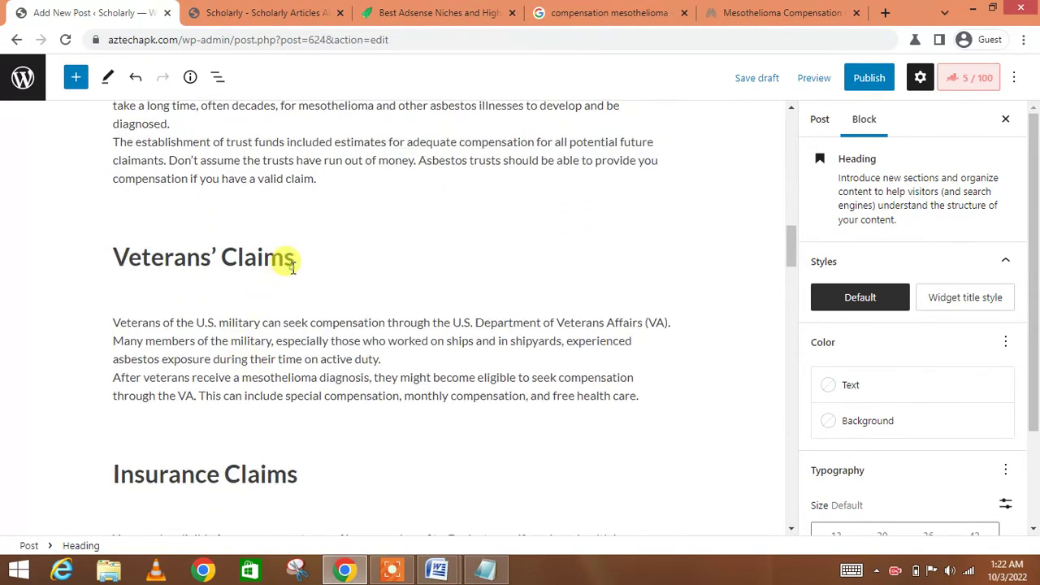
drag(294, 258, 105, 262)
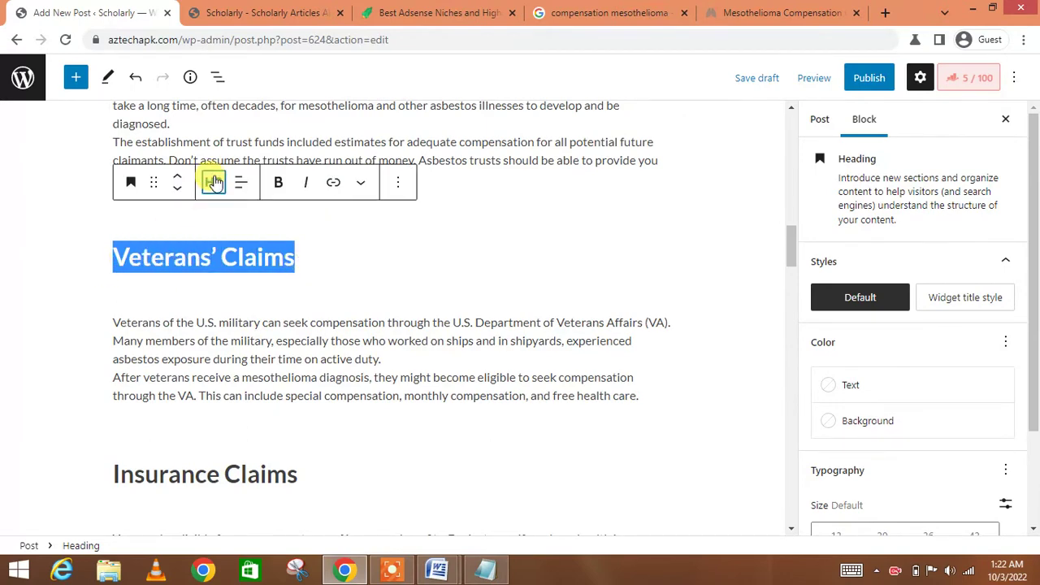
click(214, 182)
click(213, 339)
scroll(383, 386, down, 1)
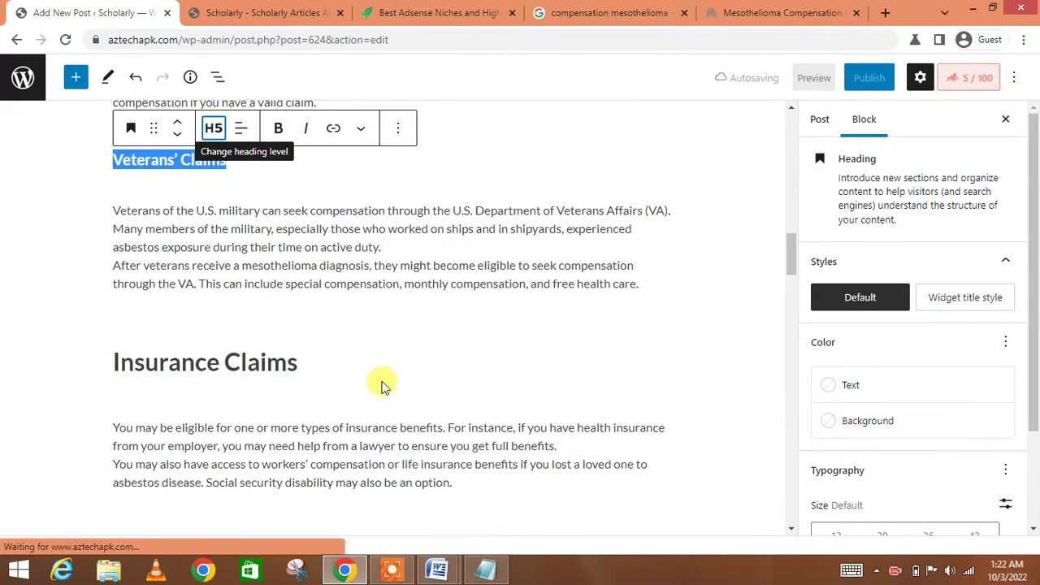
drag(295, 348, 165, 367)
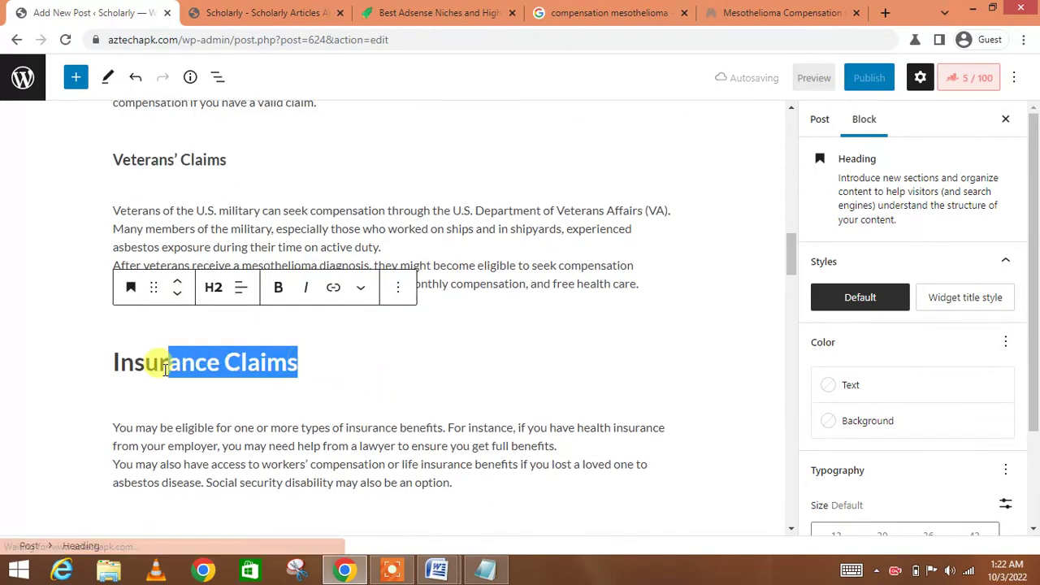
click(213, 287)
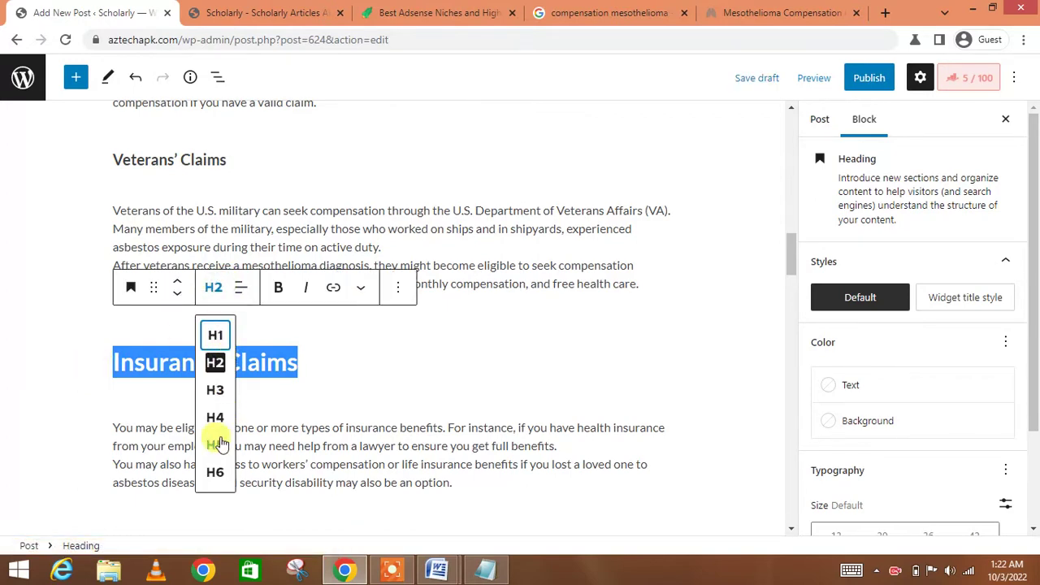
click(216, 444)
Make 'Am I Eligible for Mesothelioma Compensation?' and 'Compensation for Asbestos Exposure Victims' H5 headings
scroll(264, 325, down, 3)
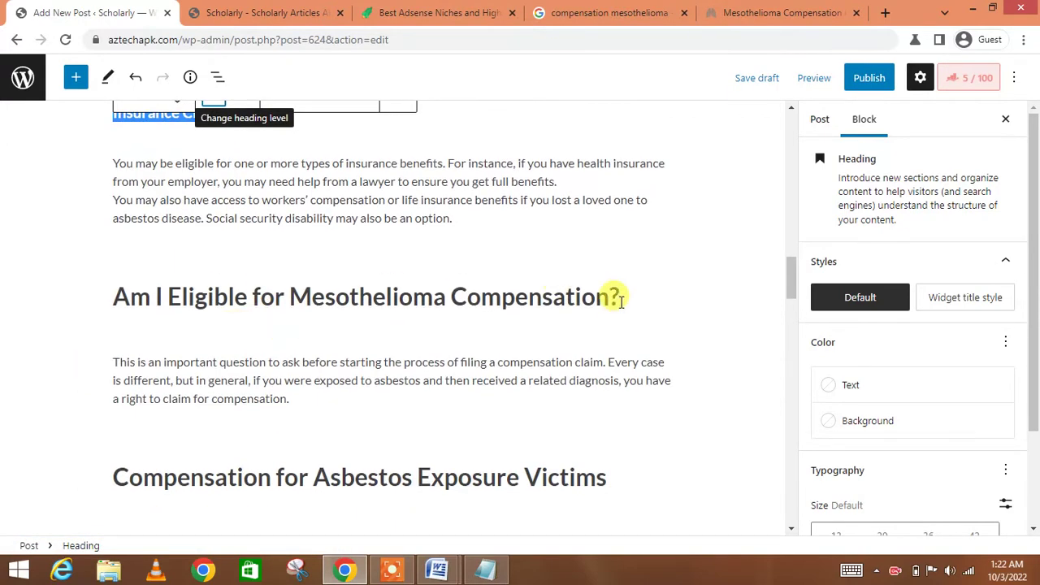
drag(620, 300, 134, 299)
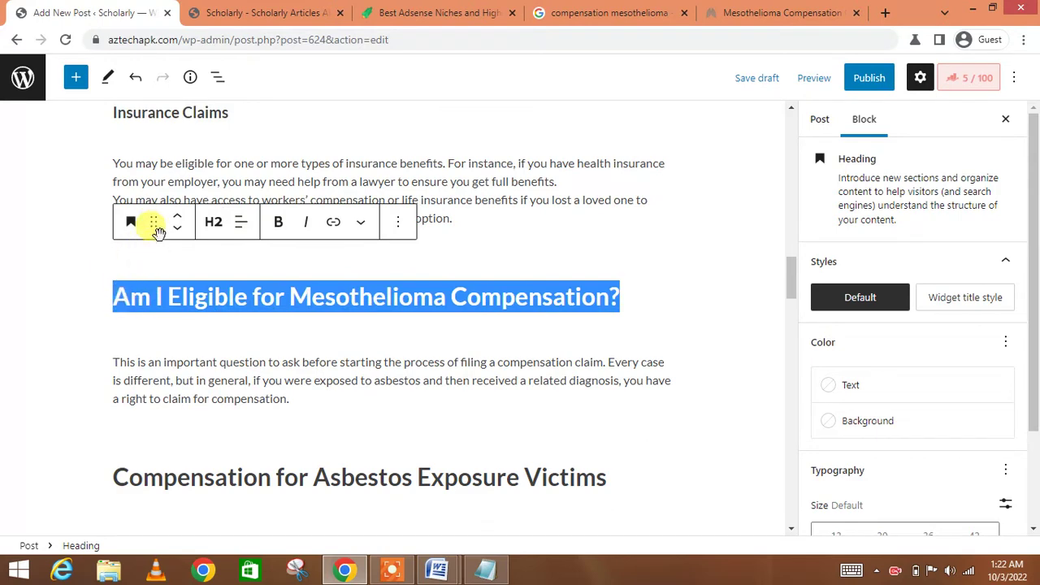
click(211, 227)
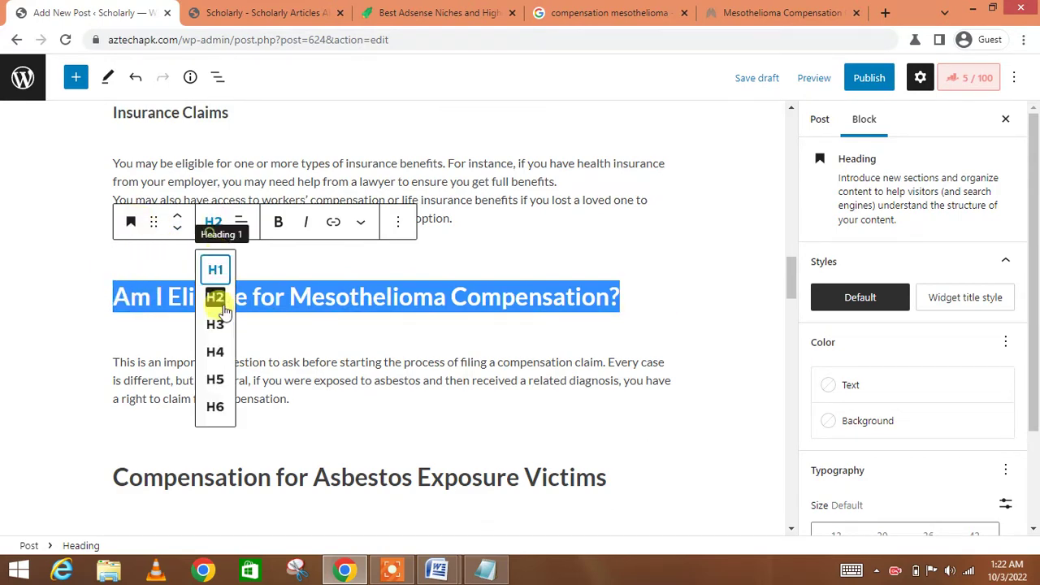
click(218, 375)
scroll(406, 325, down, 2)
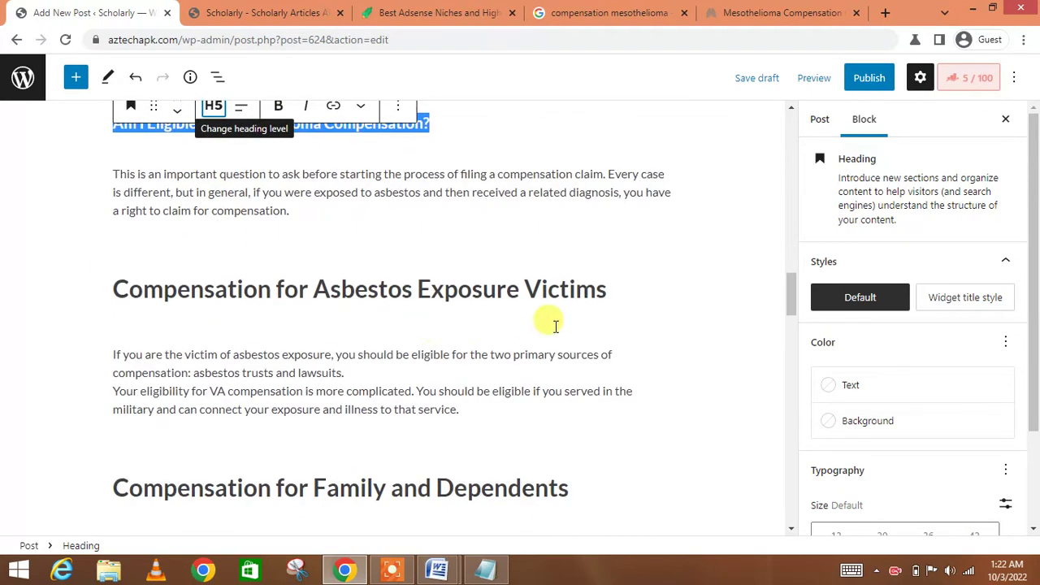
drag(615, 285, 139, 271)
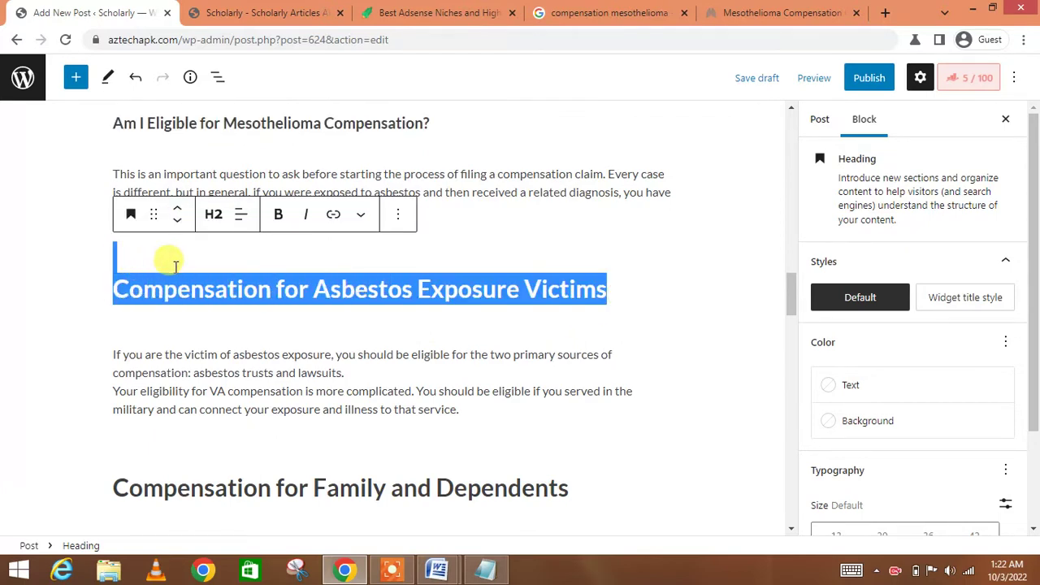
click(213, 213)
click(218, 373)
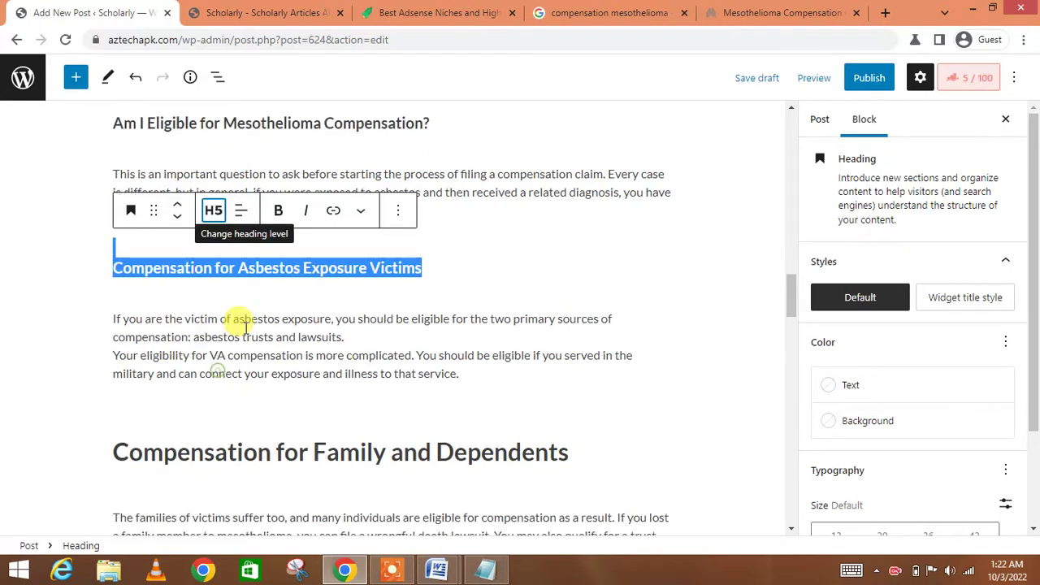
scroll(244, 322, down, 3)
drag(569, 223, 103, 225)
Demote the Family and Dependents, After Death, and Can a Lawyer Help Me headings to H5
click(216, 151)
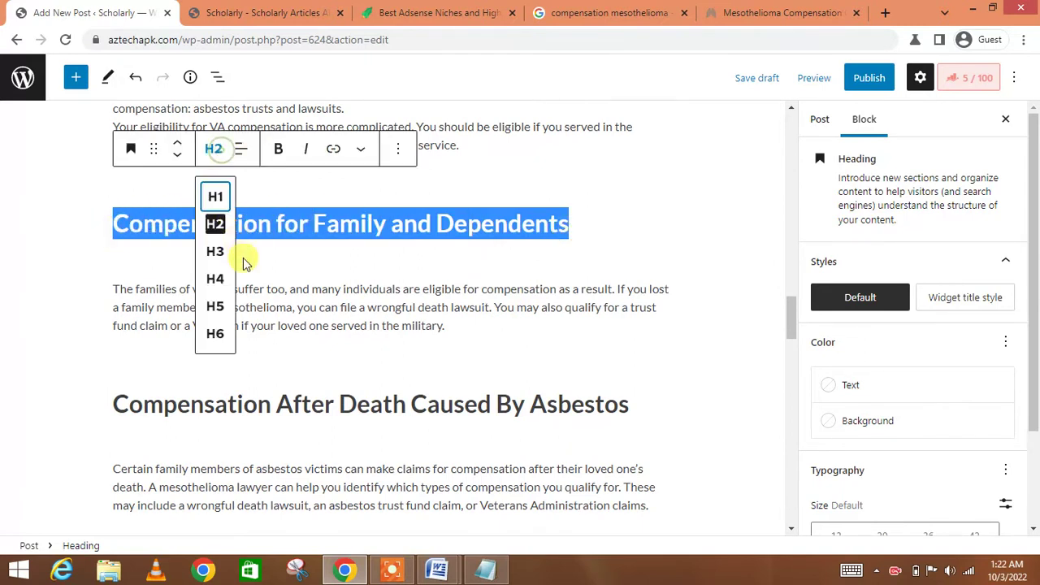
click(215, 306)
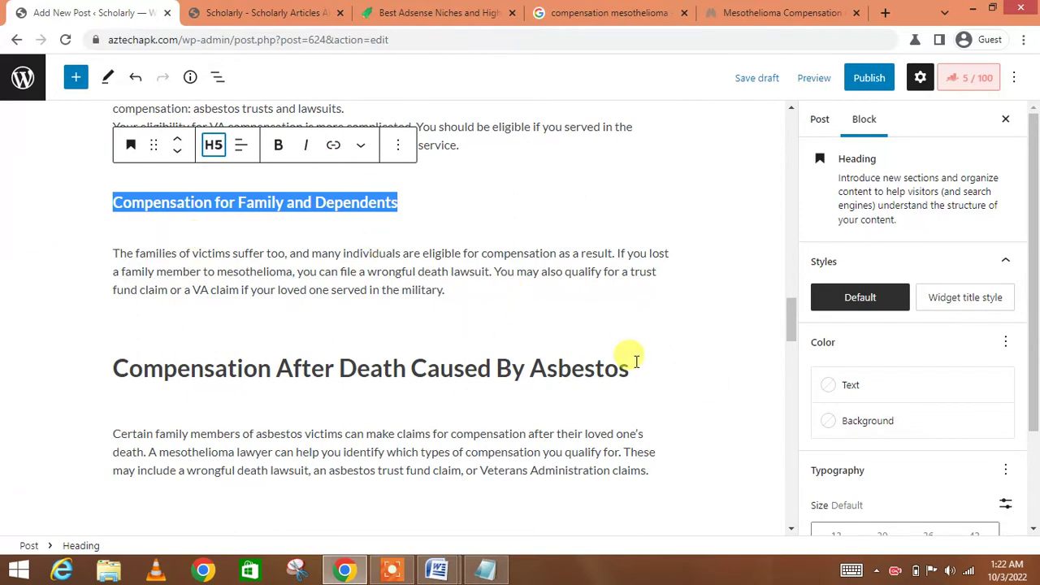
drag(628, 360, 142, 351)
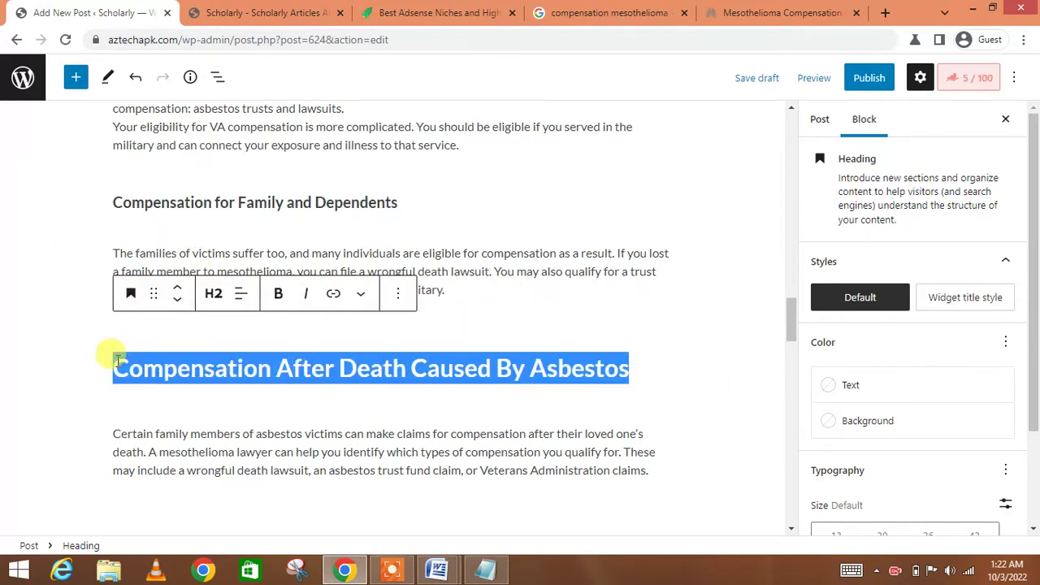
click(211, 294)
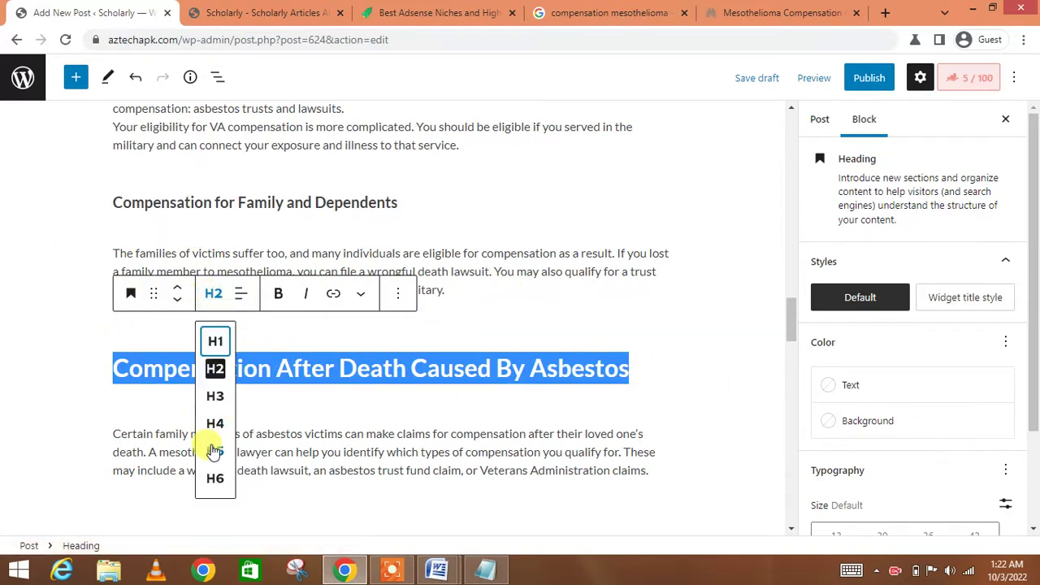
click(213, 451)
scroll(213, 309, down, 3)
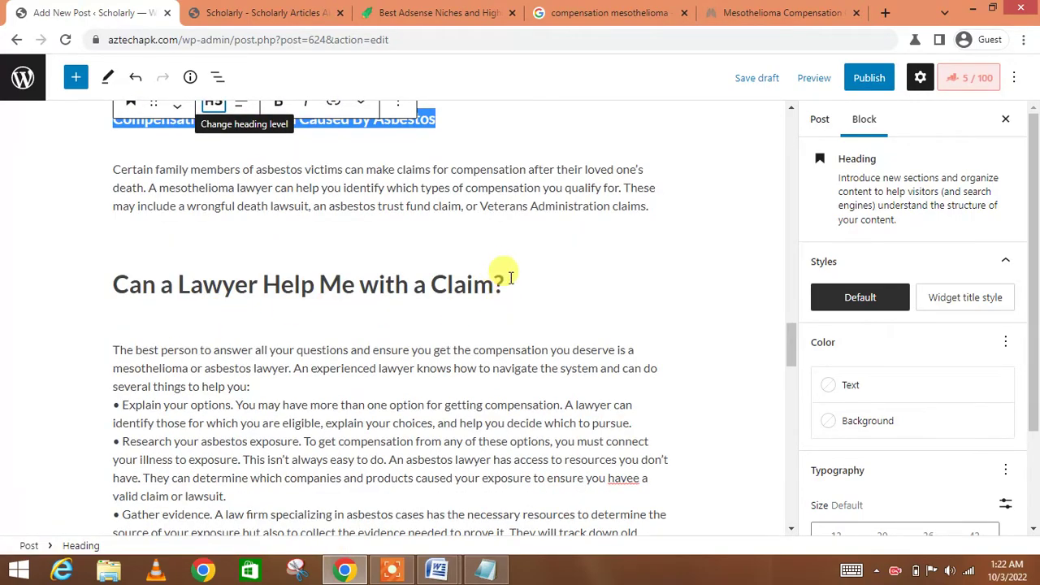
drag(510, 277, 140, 276)
scroll(244, 281, down, 5)
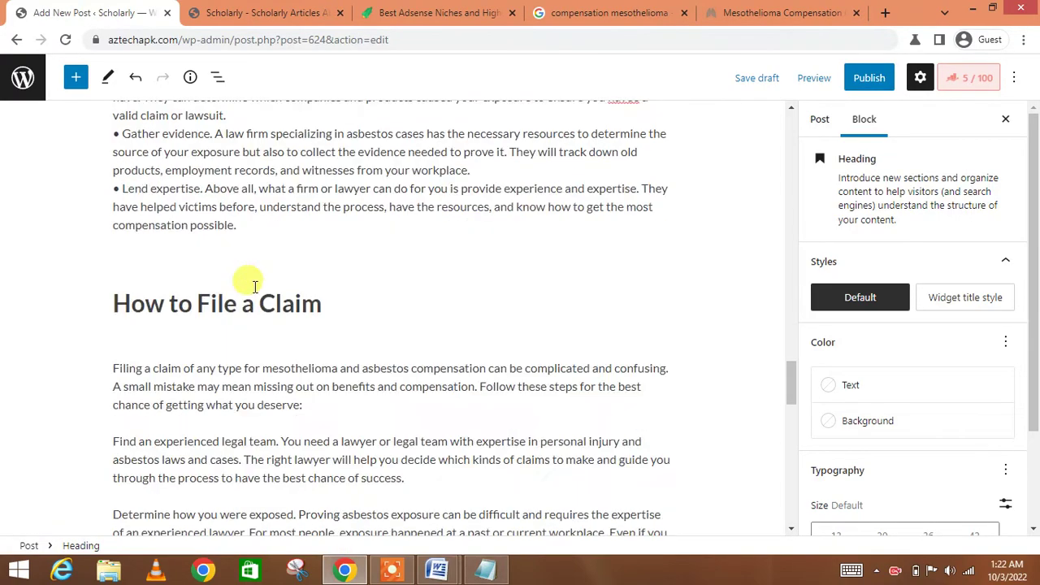
scroll(325, 199, up, 3)
scroll(323, 197, up, 3)
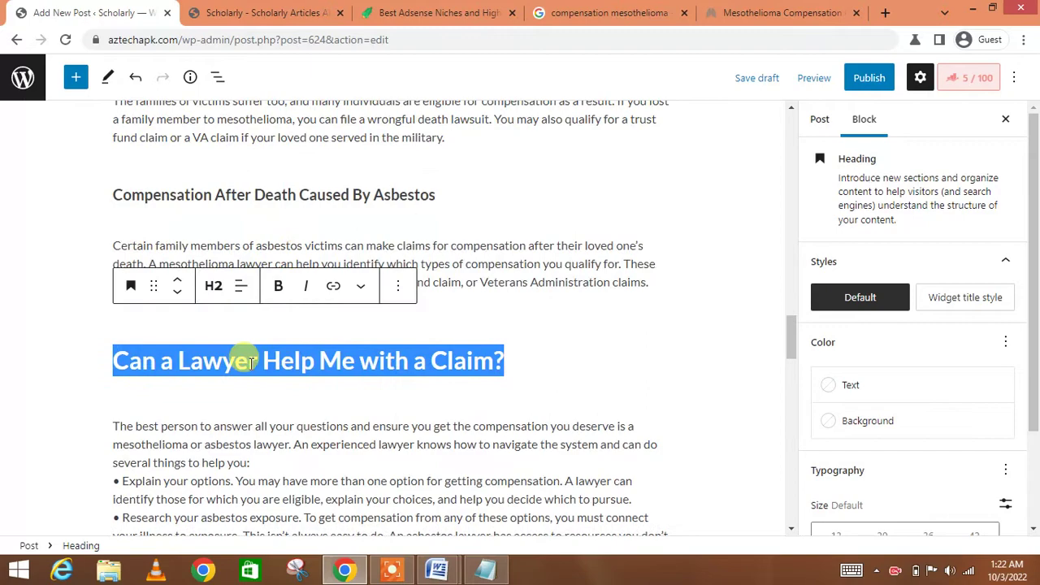
click(209, 288)
click(216, 444)
scroll(258, 357, down, 7)
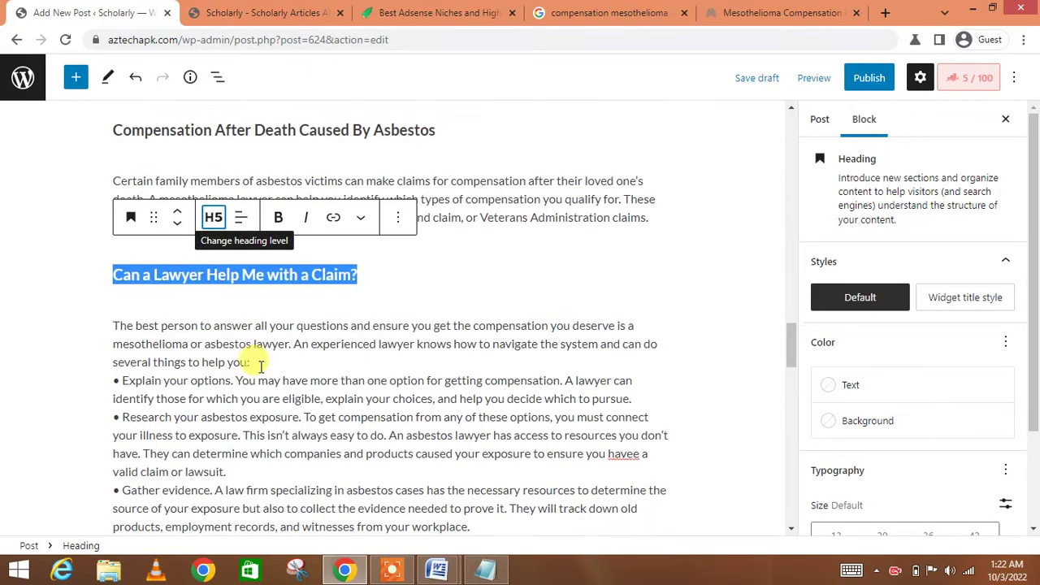
Make 'How to File a Claim' an H3 heading
drag(332, 197, 98, 187)
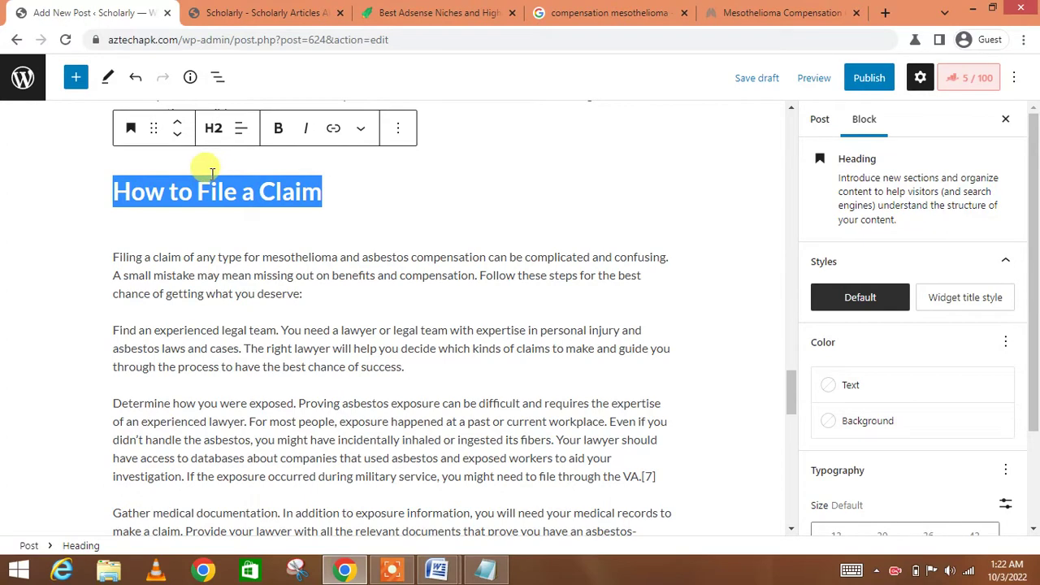
click(213, 130)
click(216, 233)
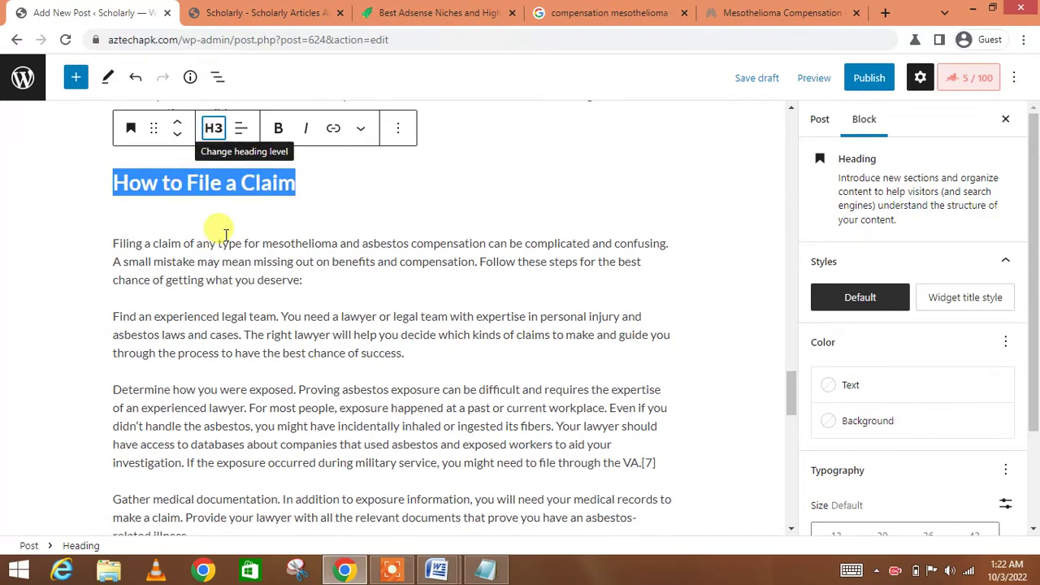
scroll(281, 227, up, 2)
scroll(270, 270, down, 10)
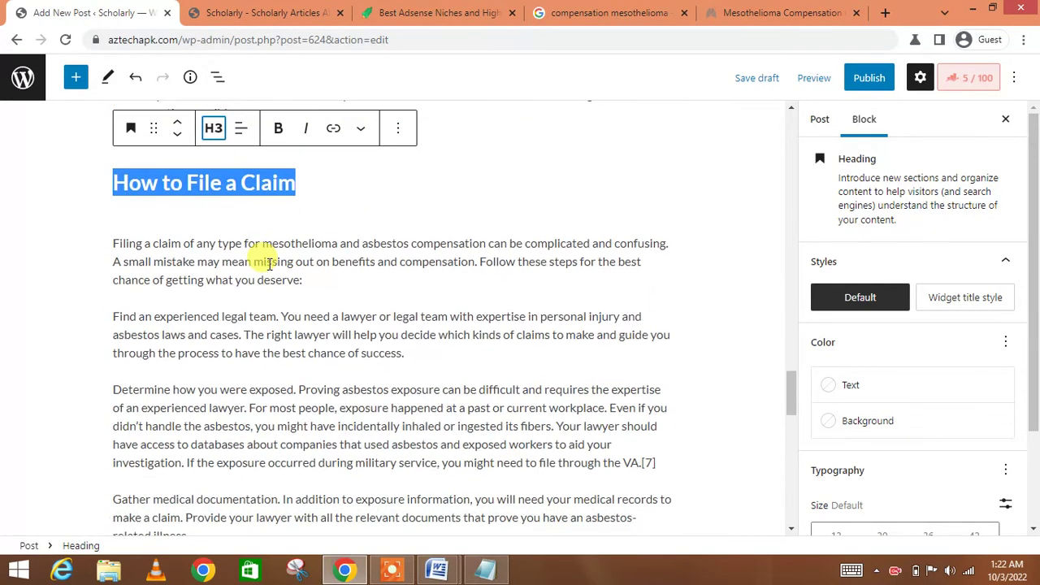
scroll(284, 274, down, 1)
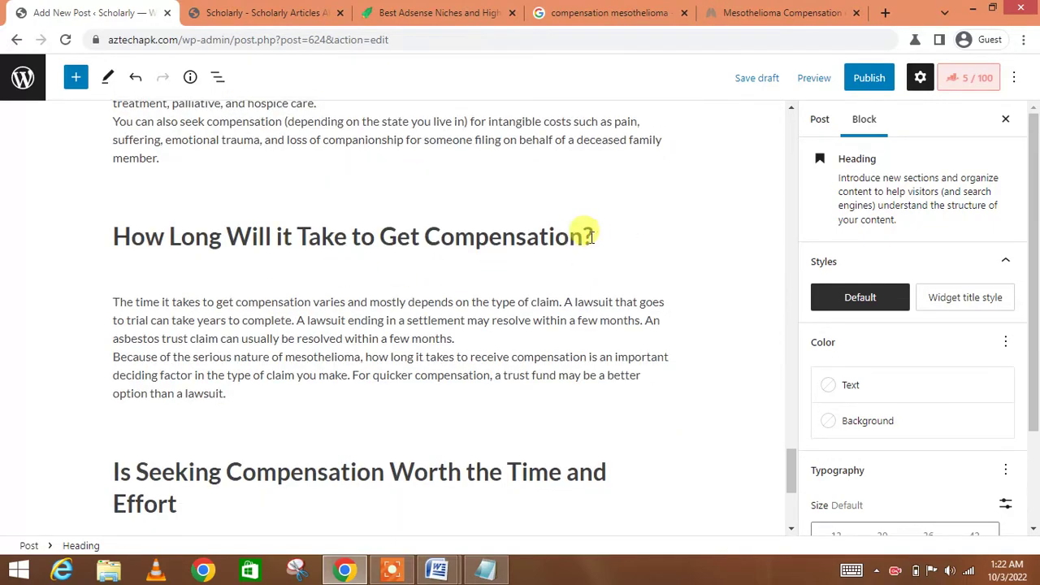
Set the 'How Long Will it Take' and 'Is Seeking Compensation Worth' headings to H5
drag(593, 236, 116, 232)
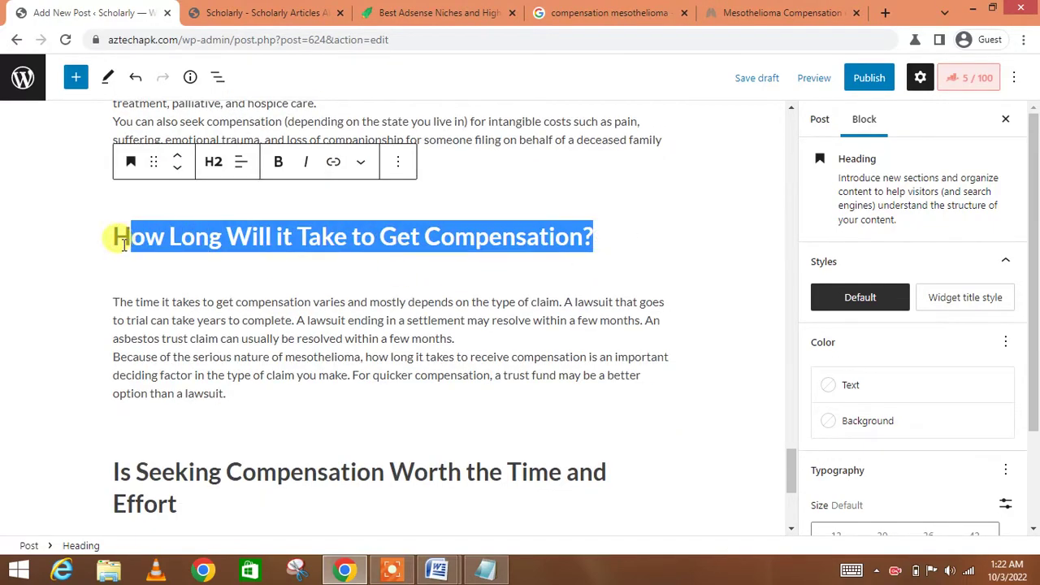
click(208, 162)
click(218, 294)
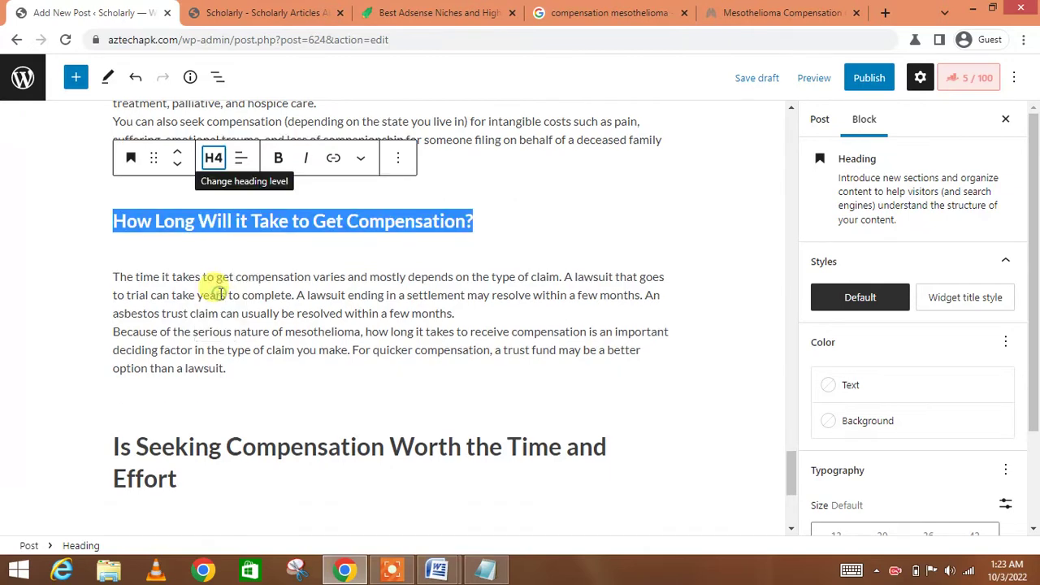
click(213, 158)
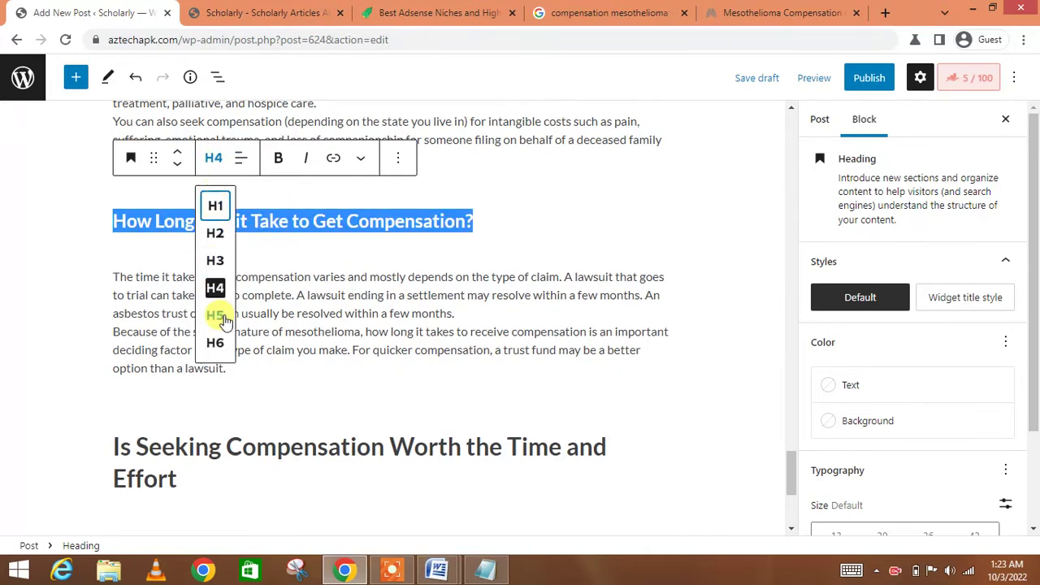
click(214, 315)
scroll(487, 268, down, 3)
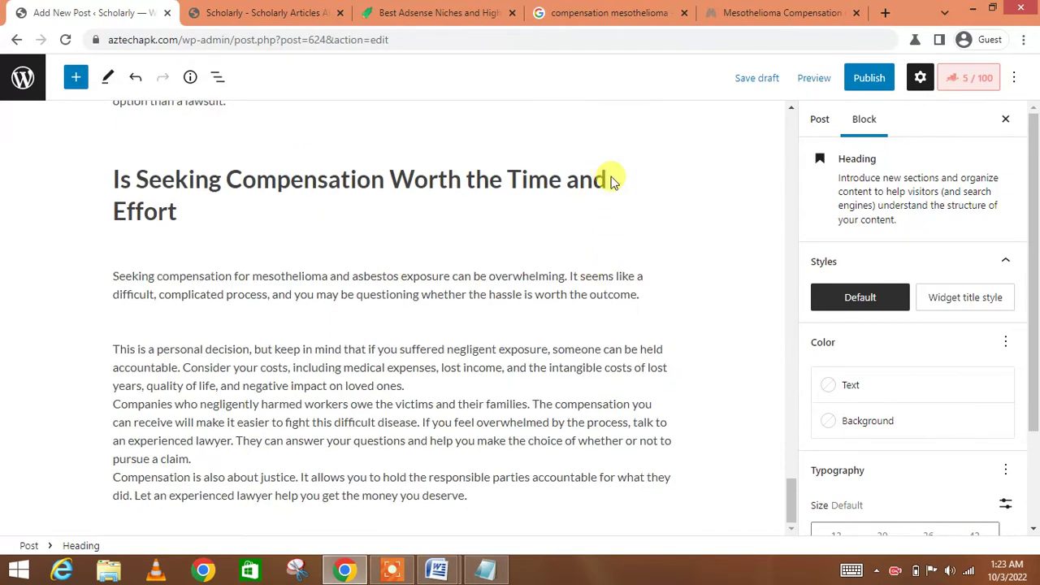
drag(609, 178, 178, 213)
click(111, 188)
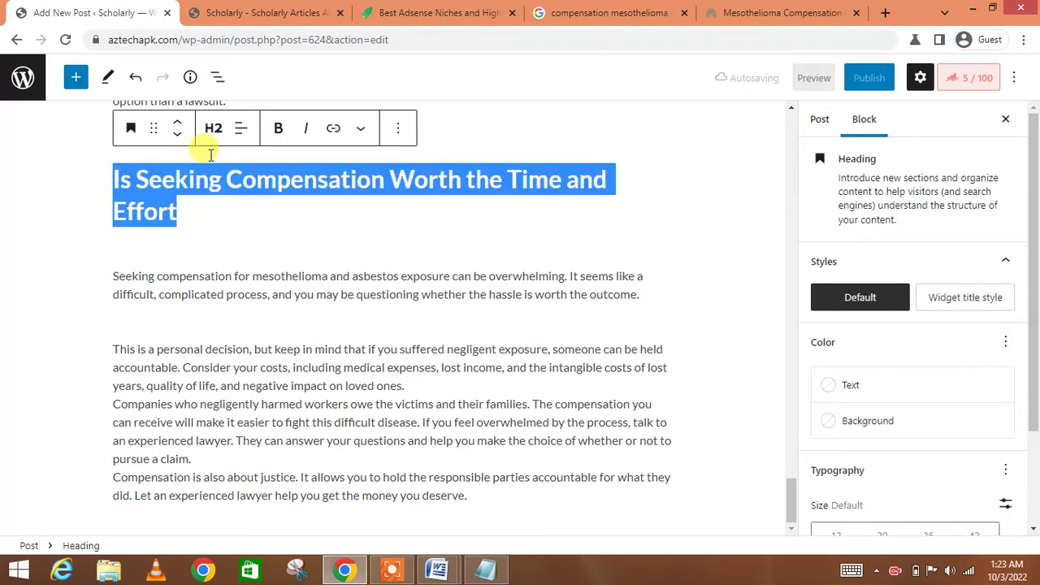
click(213, 128)
click(221, 294)
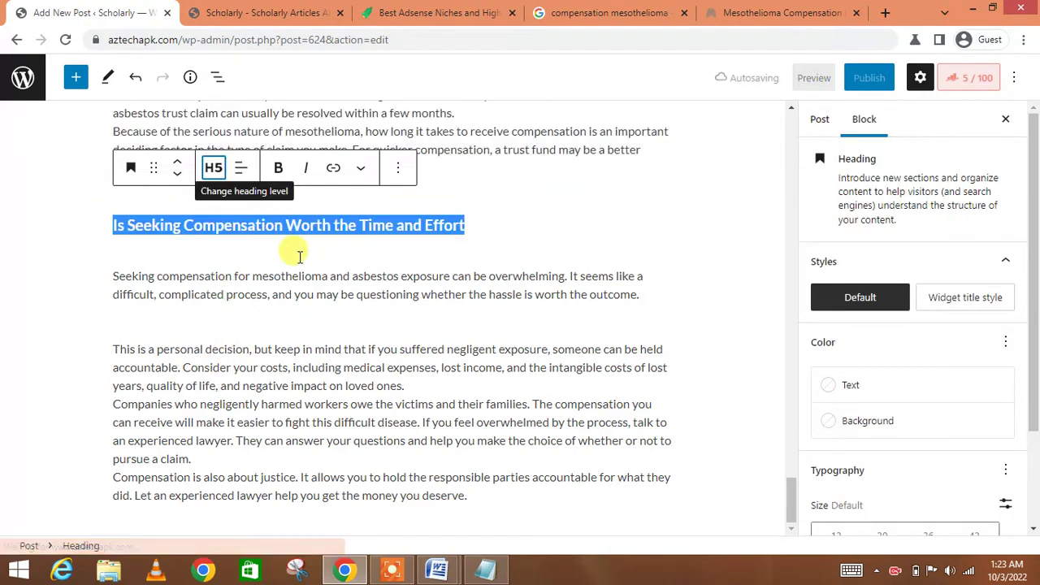
Save the post as a draft
scroll(332, 336, up, 10)
scroll(335, 341, up, 20)
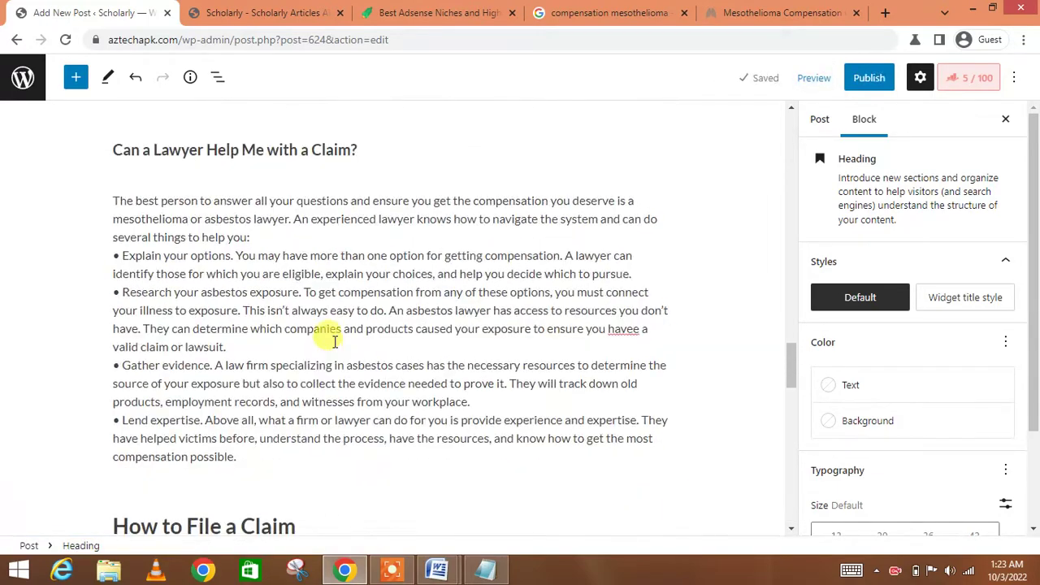
scroll(313, 347, up, 1)
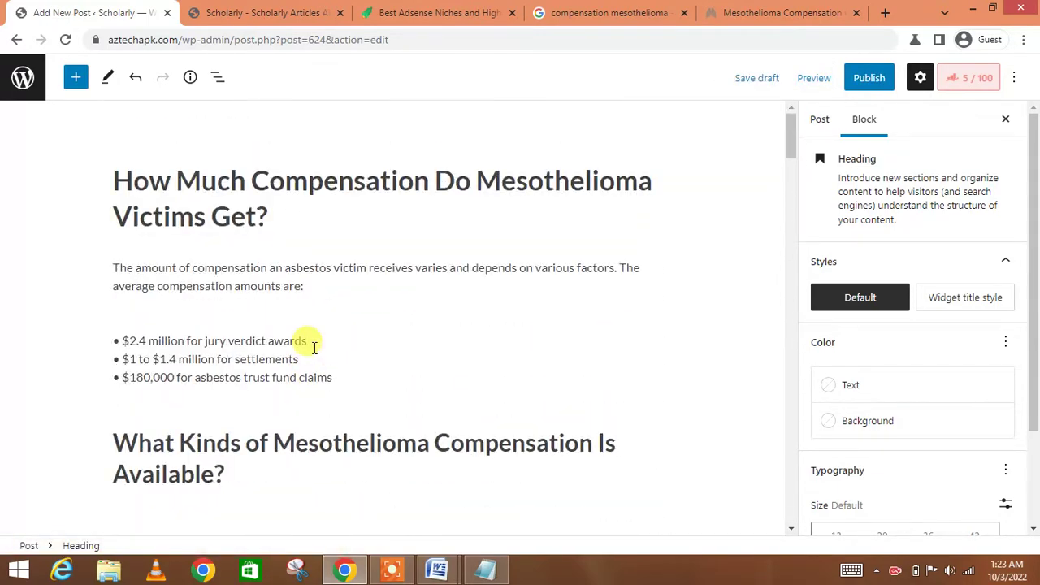
click(764, 78)
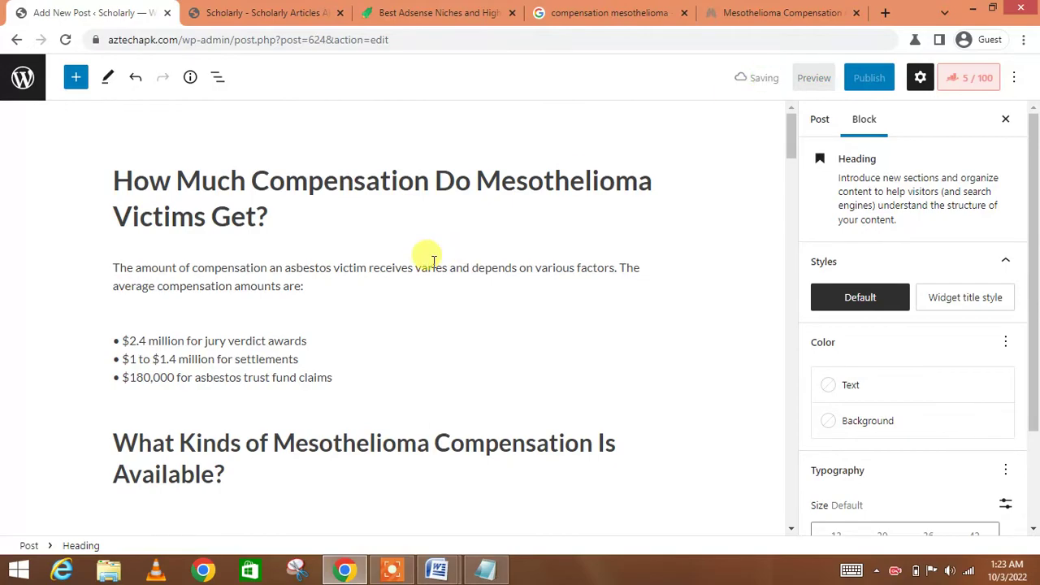
scroll(395, 252, down, 12)
scroll(352, 259, down, 20)
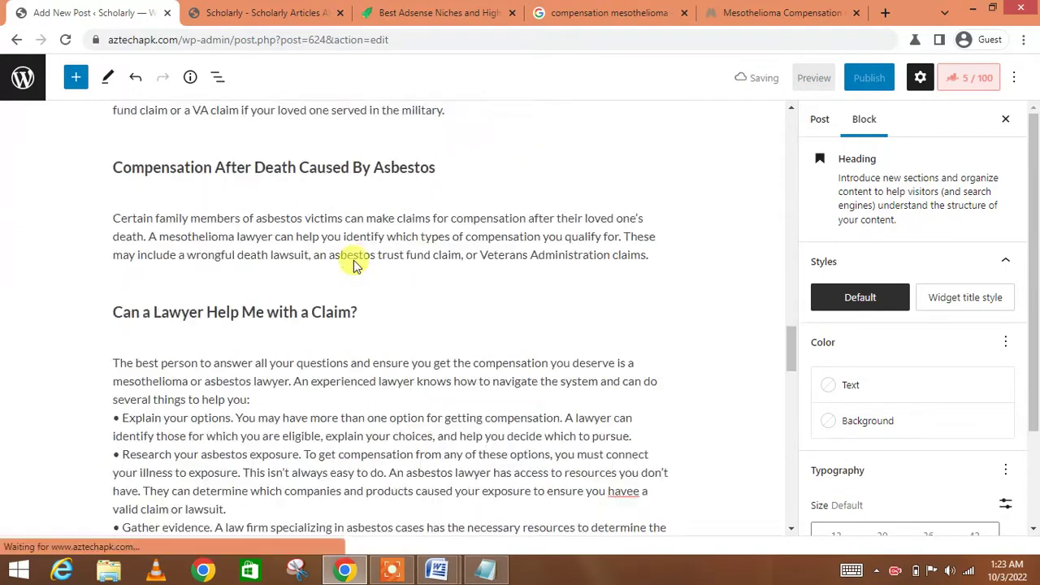
scroll(355, 267, up, 20)
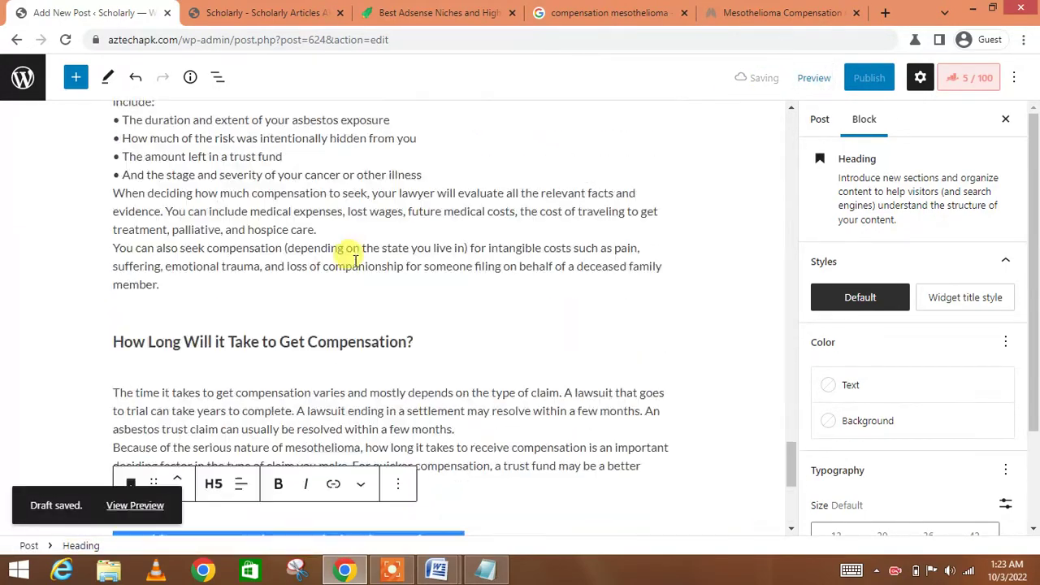
scroll(370, 282, up, 10)
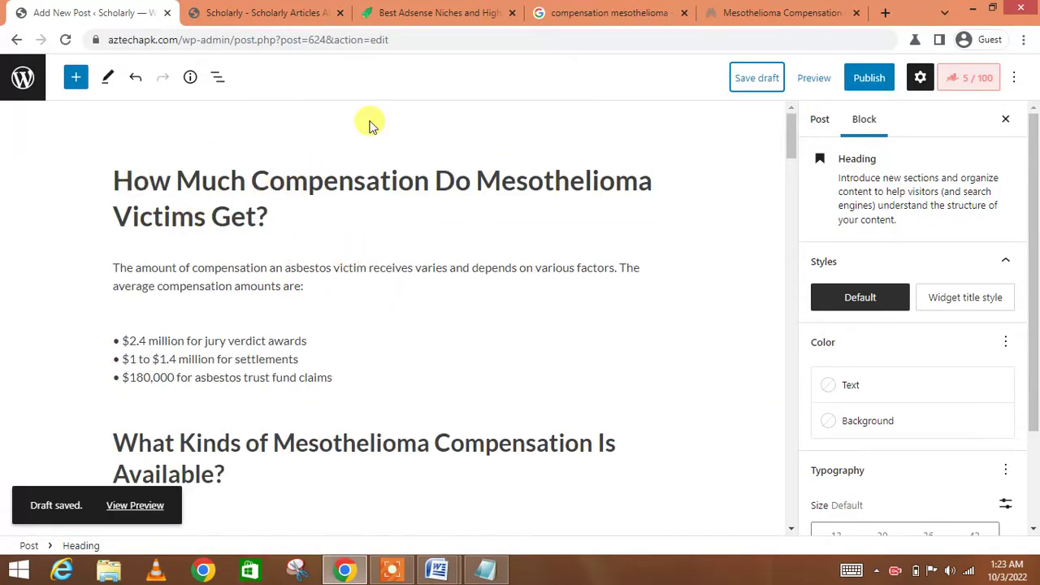
click(719, 8)
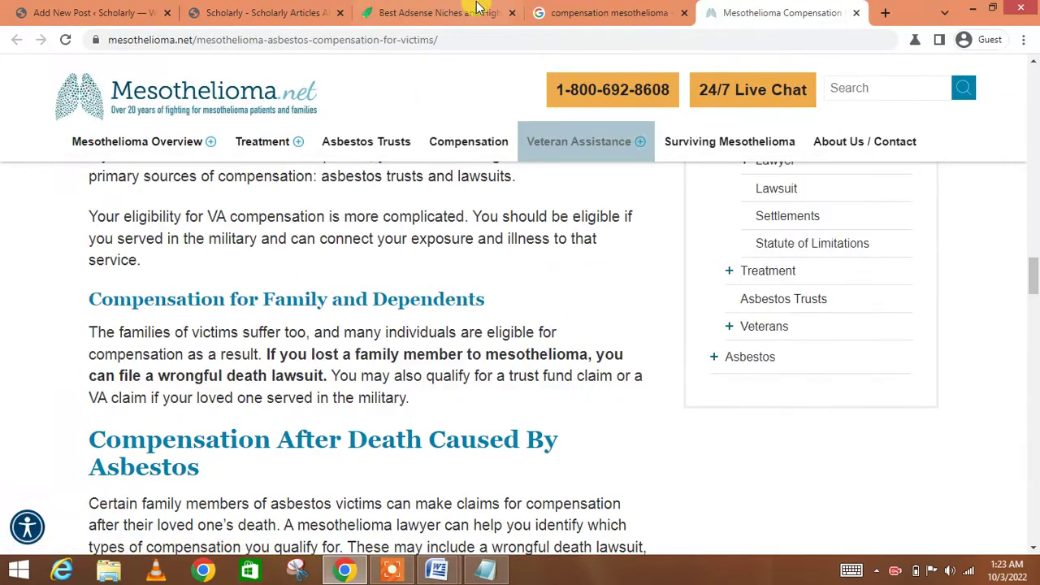
click(549, 11)
scroll(272, 204, up, 10)
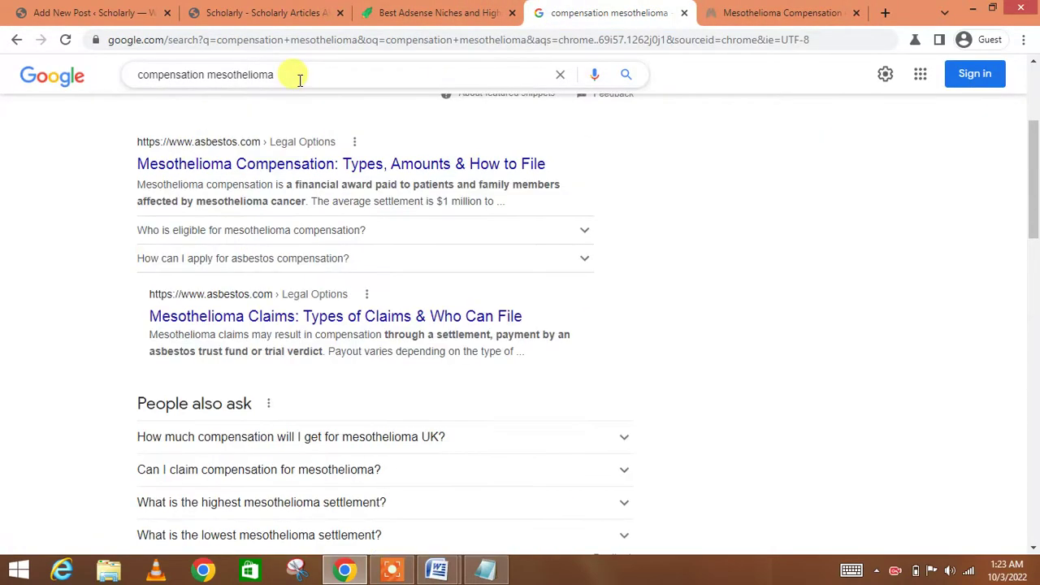
drag(298, 74, 142, 94)
key(ctrl+c)
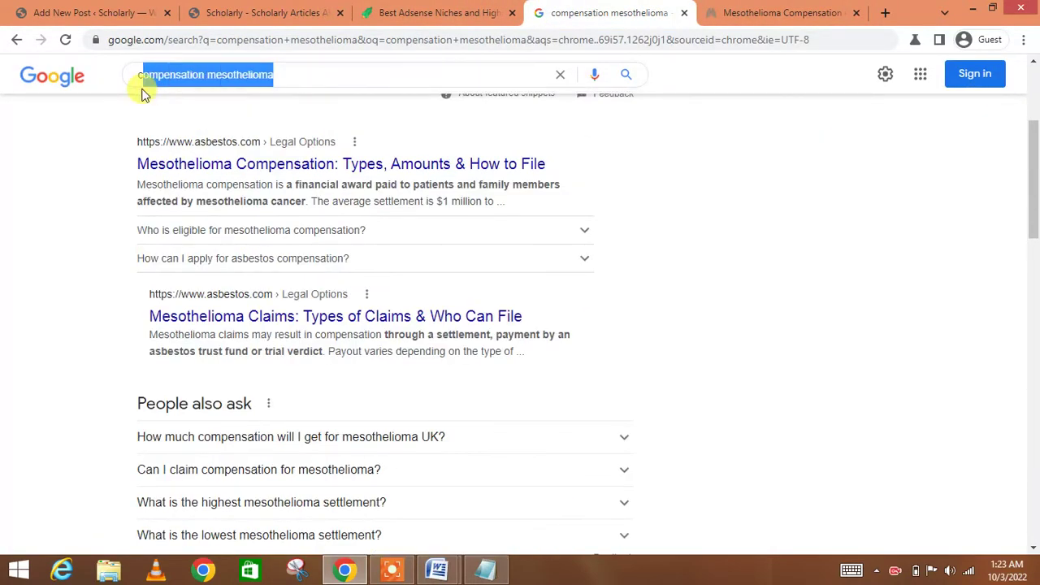
click(444, 6)
click(342, 7)
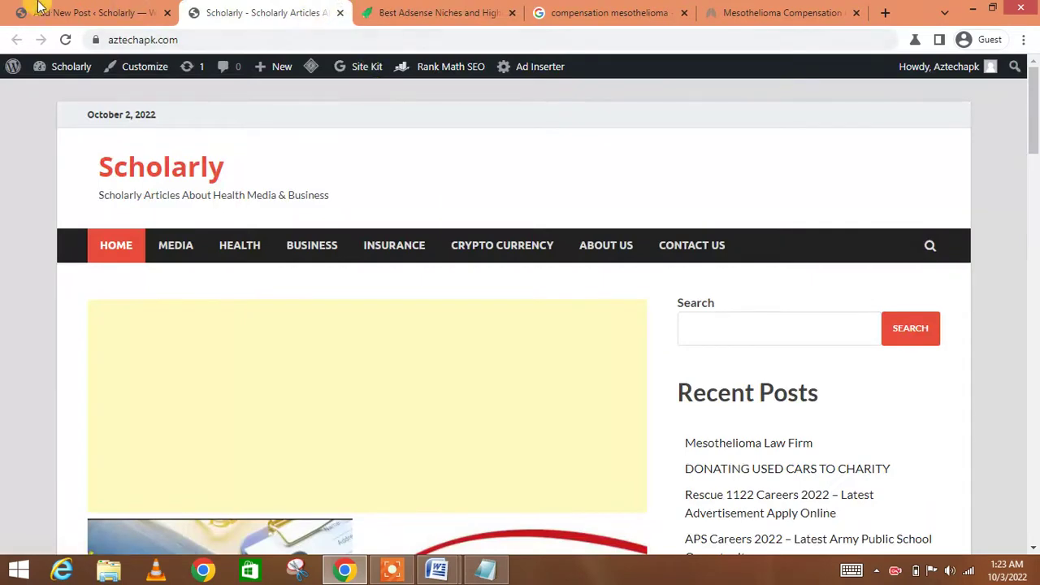
click(39, 10)
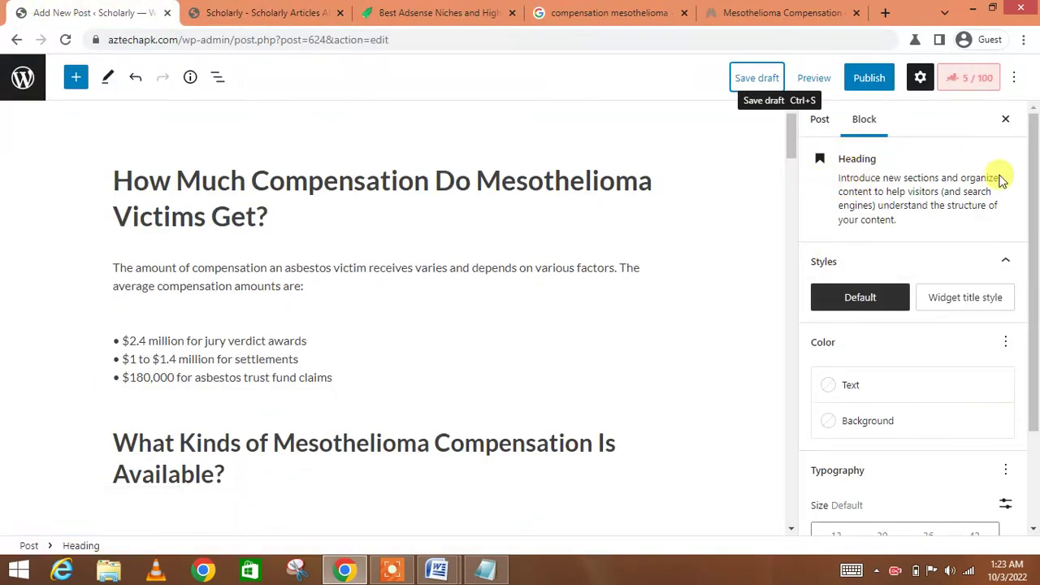
Paste 'compensation mesothelioma' as the Rank Math focus keyword and review the Basic SEO checks
click(806, 130)
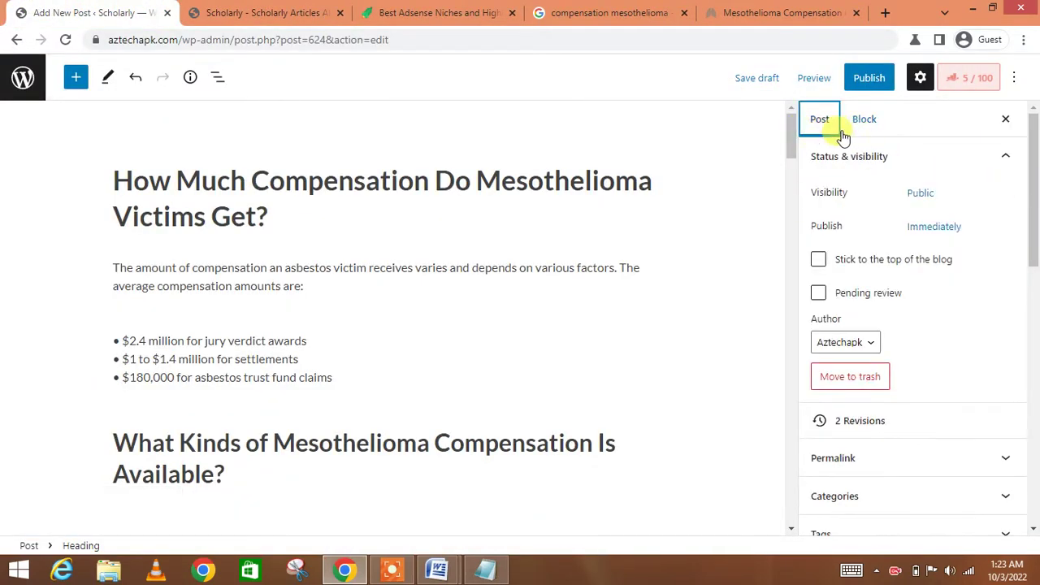
click(857, 126)
click(962, 78)
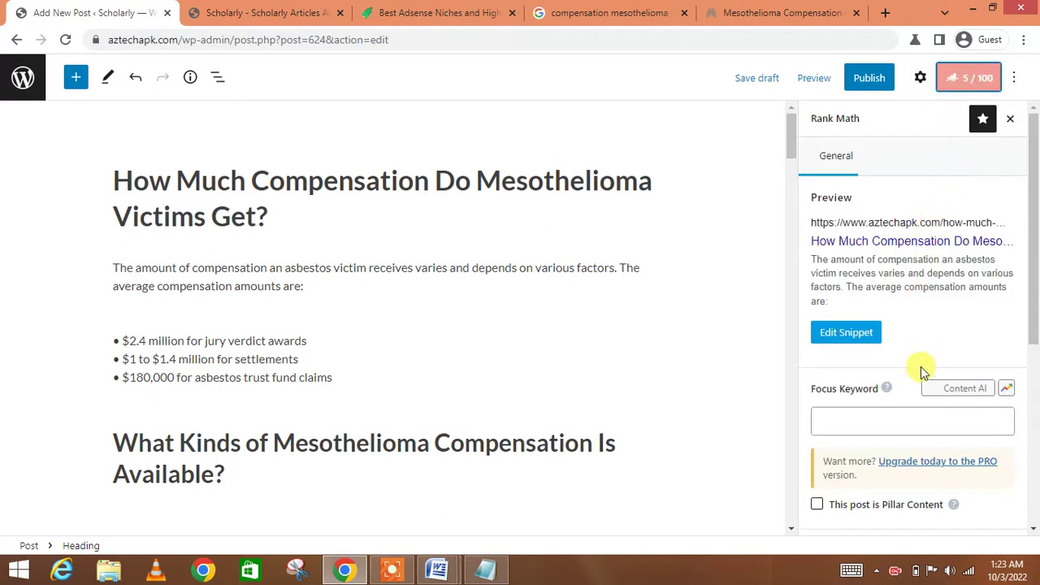
click(911, 423)
key(ctrl+v)
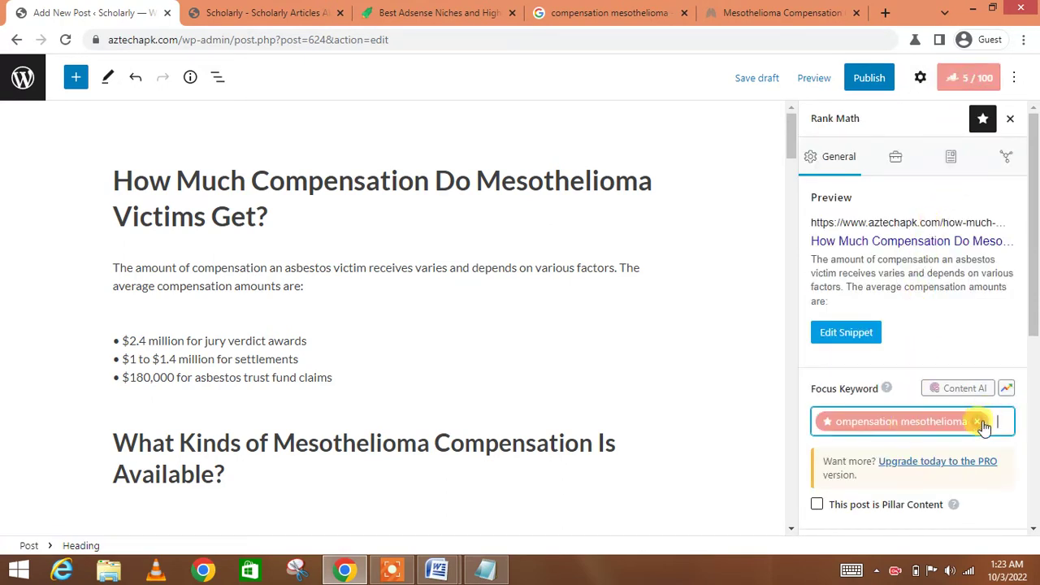
scroll(975, 398, down, 5)
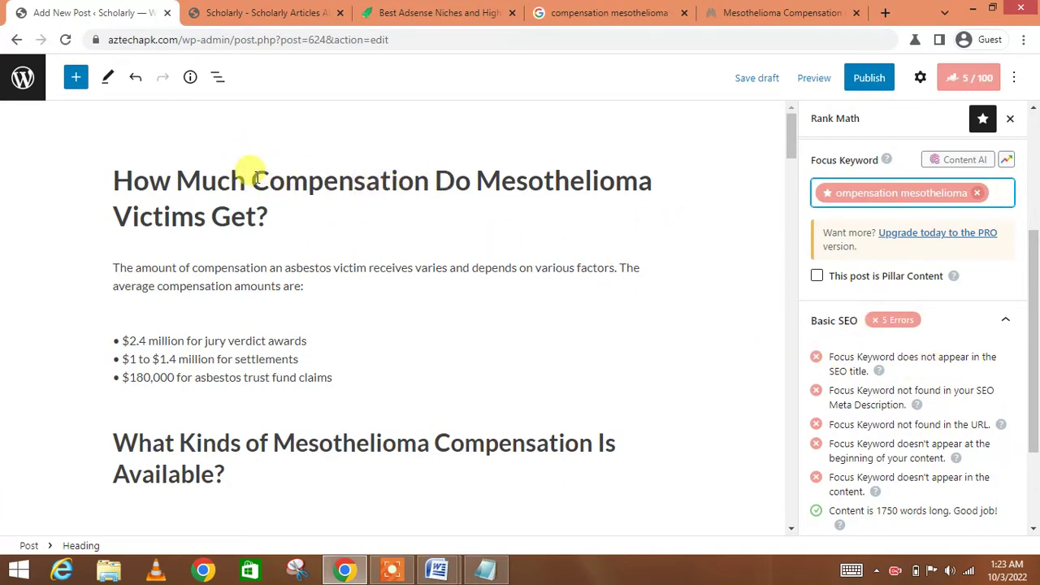
Replace 'Compensation Do Mesothelioma' in the first heading with the keyword, capitalizing 'Compensation Mesothelioma'
drag(252, 179, 650, 170)
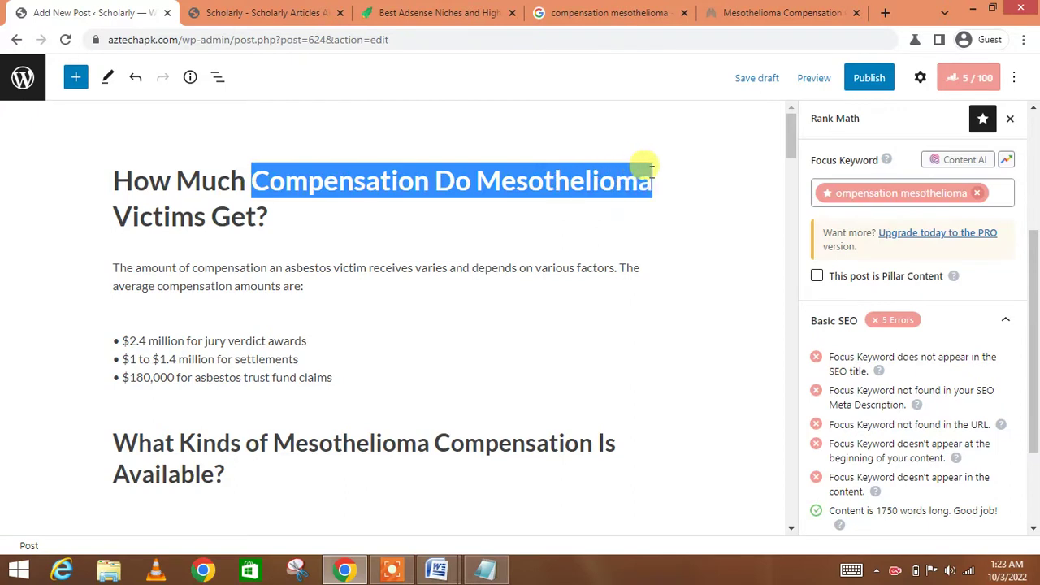
key(ctrl+v)
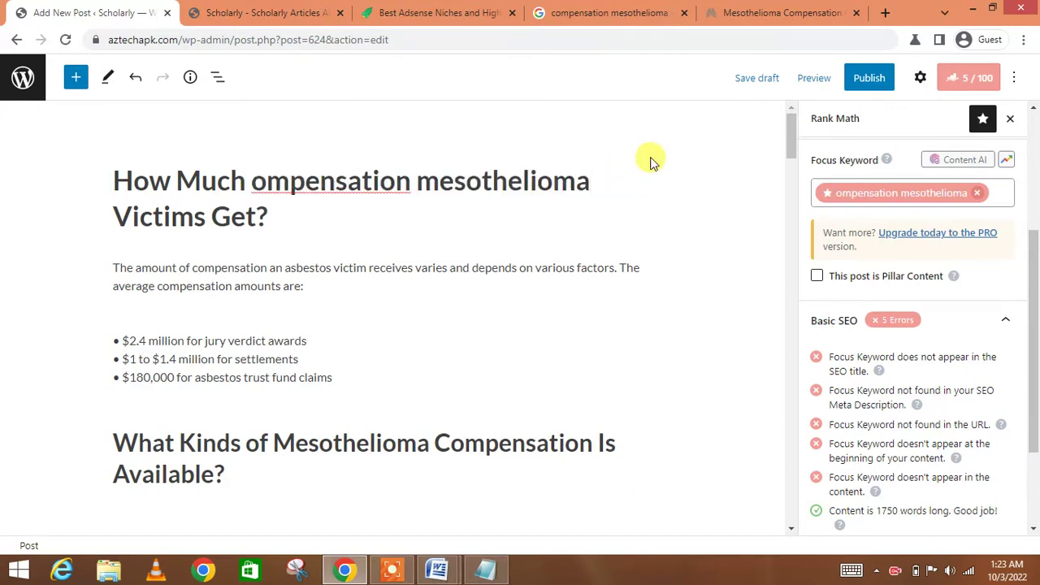
click(261, 190)
text(C)
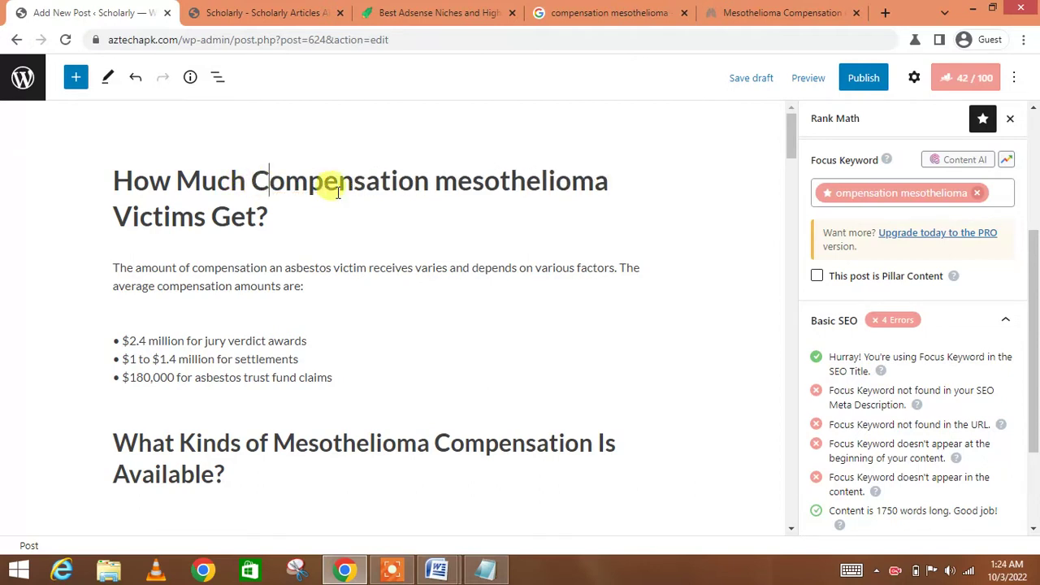
click(448, 176)
key(BackSpace)
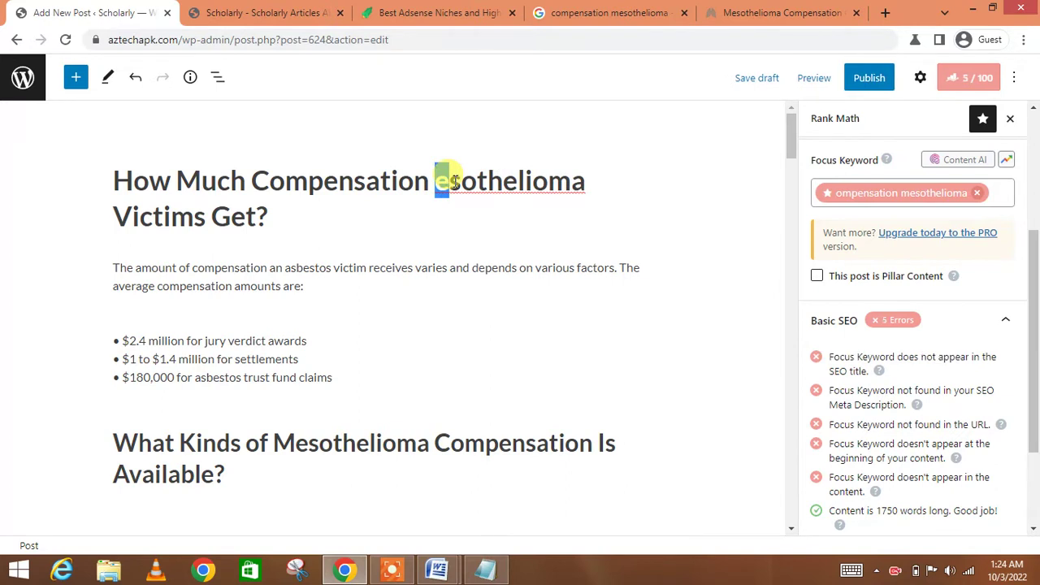
text(M)
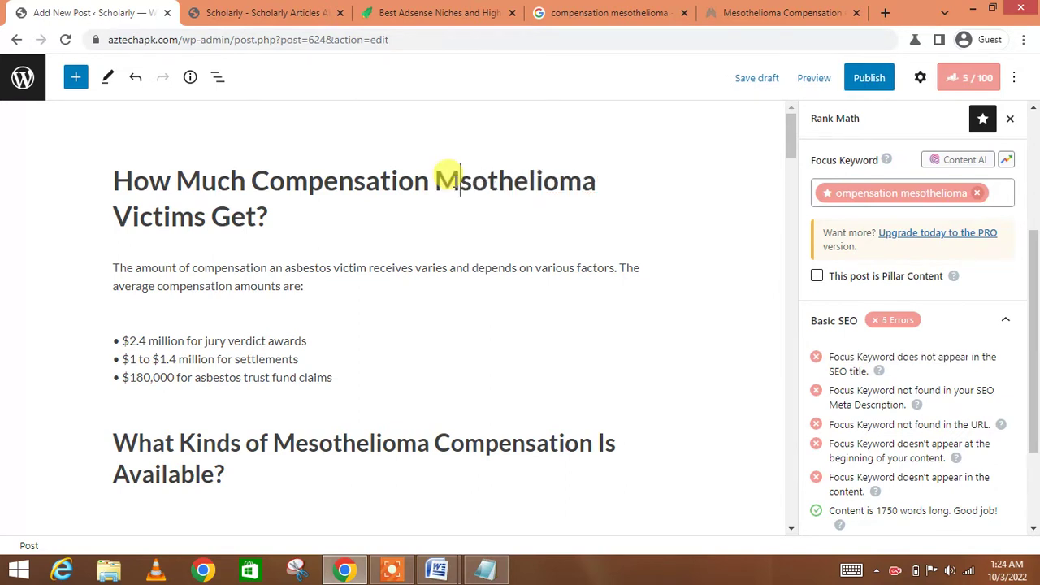
key(ctrl+z)
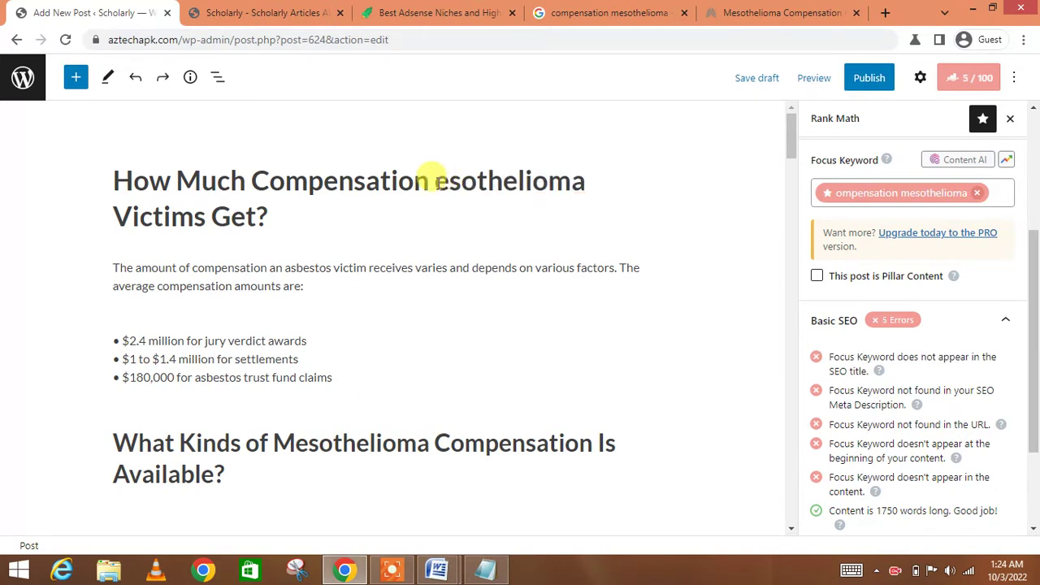
text(m)
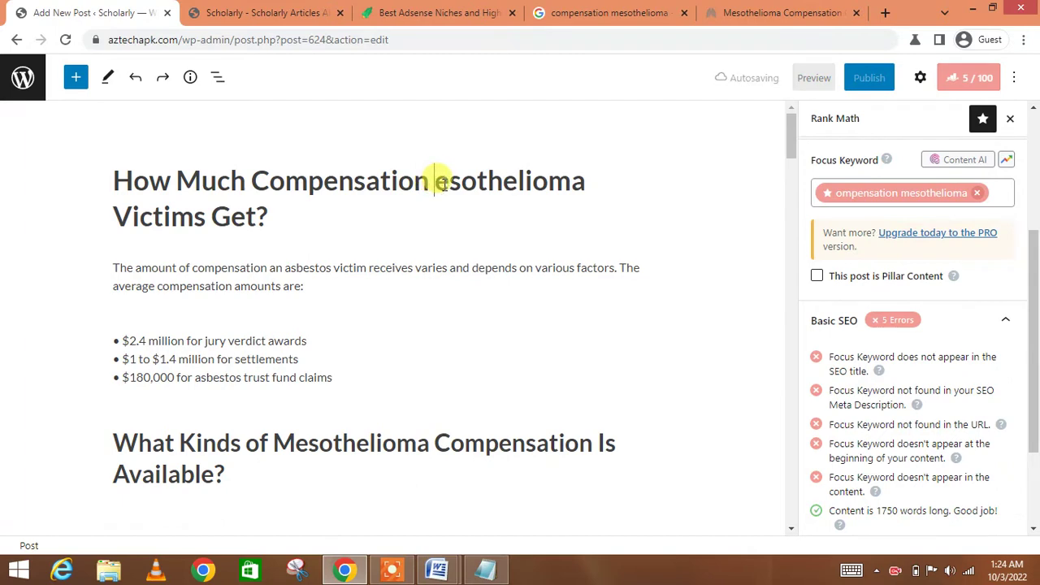
text(M)
scroll(267, 249, down, 1)
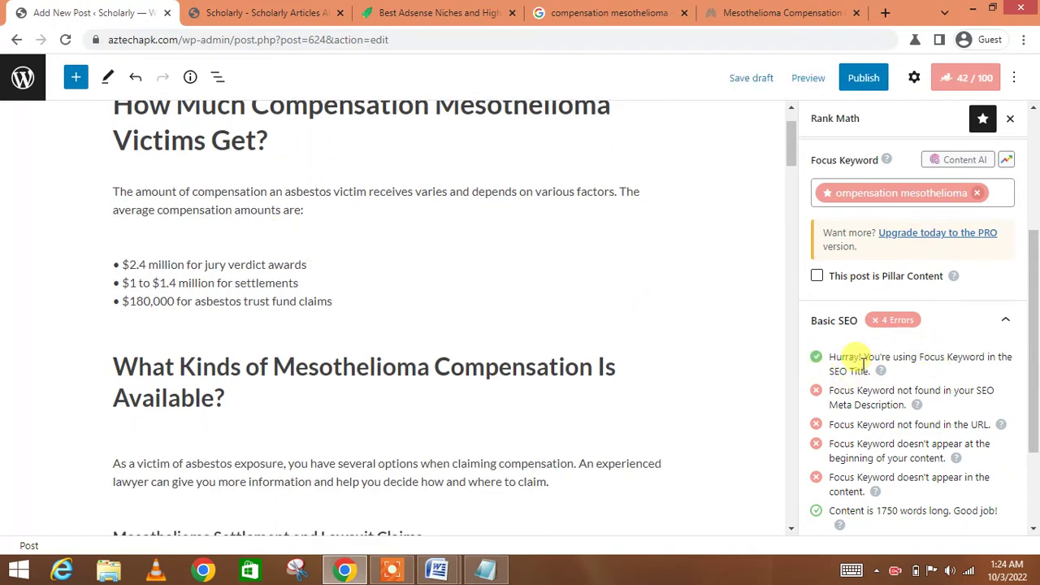
scroll(317, 150, up, 1)
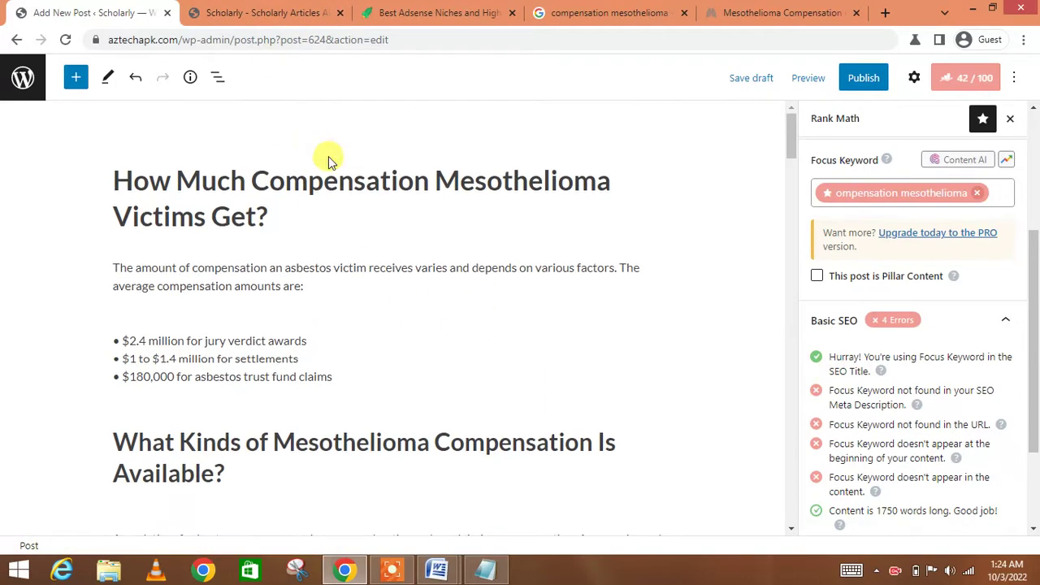
Switch to the Google search results tab and select the query text
click(760, 12)
click(609, 12)
mouse_move(143, 74)
mouse_down()
mouse_move(343, 71)
mouse_move(129, 84)
mouse_up()
key(ctrl+c)
Copy the 'compensation mesothelioma' query and return to the WordPress Add New Post tab
click(311, 71)
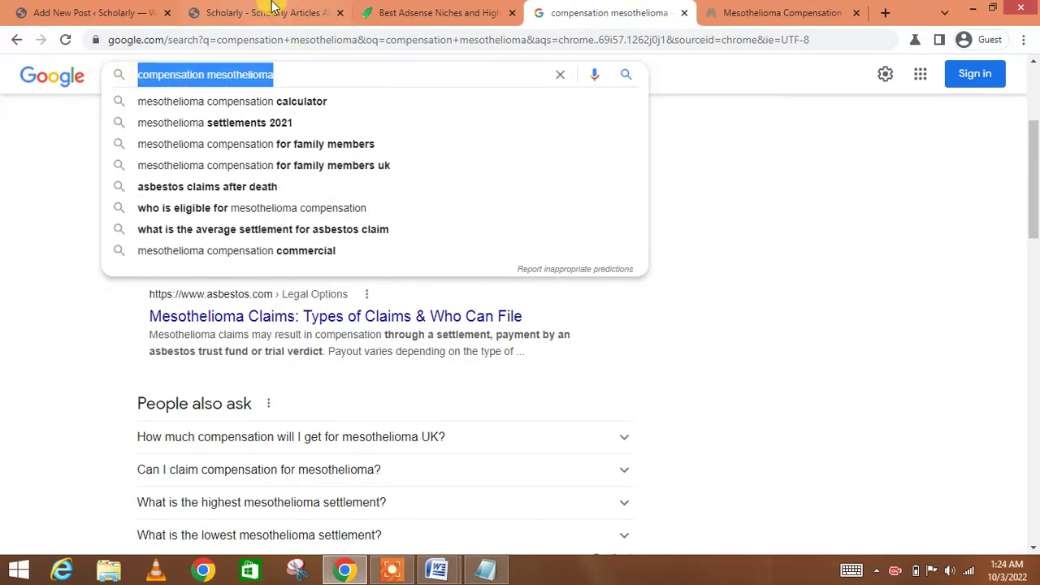
click(264, 12)
click(153, 12)
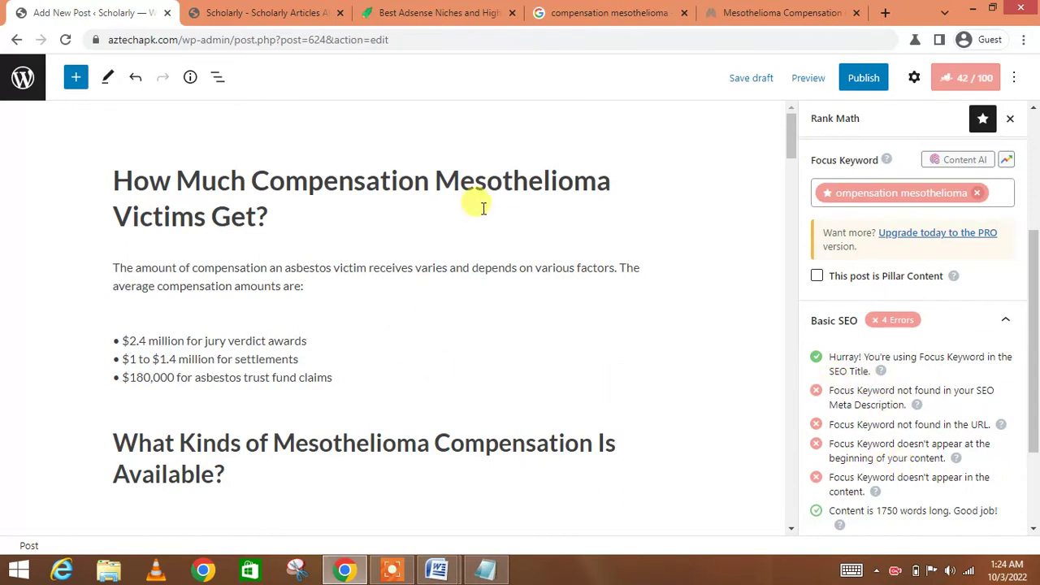
Paste the focus keyword at the very start of the first paragraph
click(114, 265)
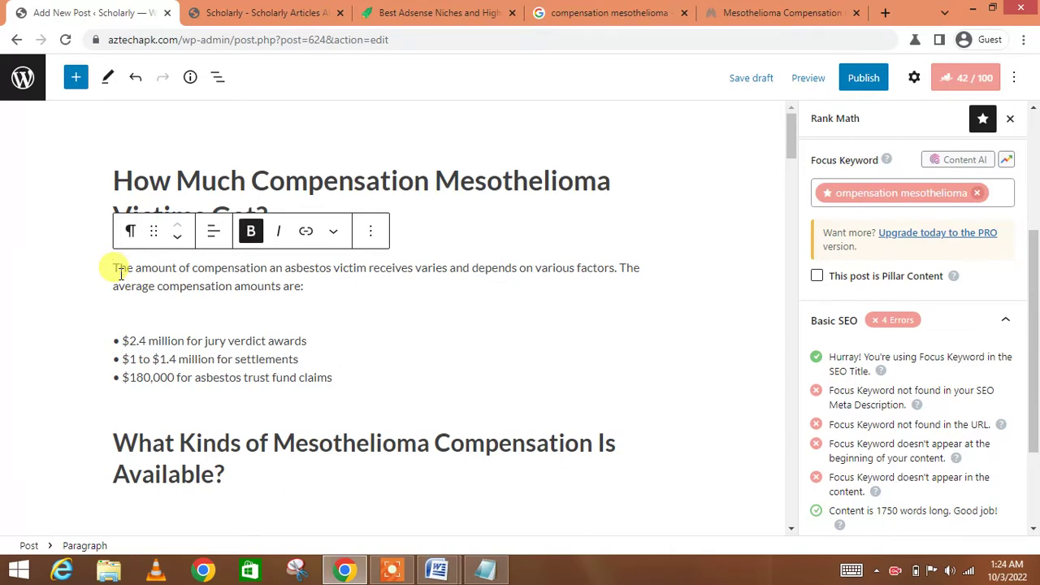
key(ctrl+v)
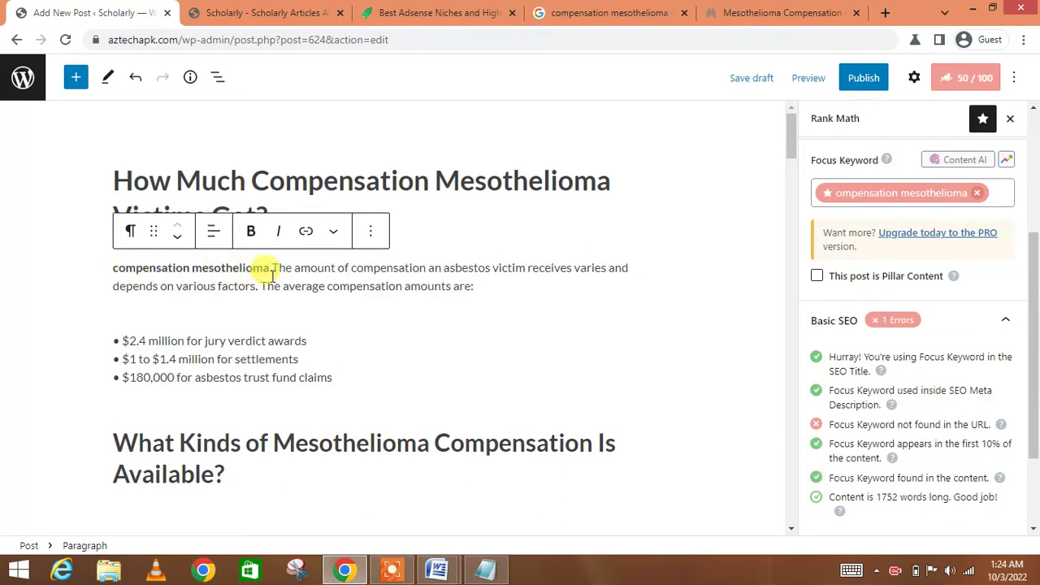
drag(271, 268, 123, 268)
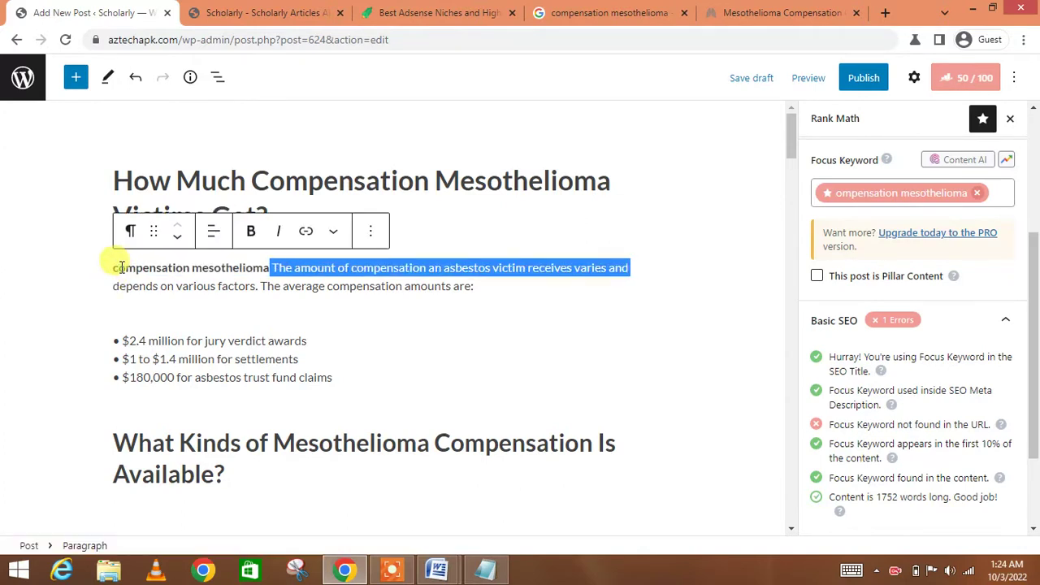
click(123, 267)
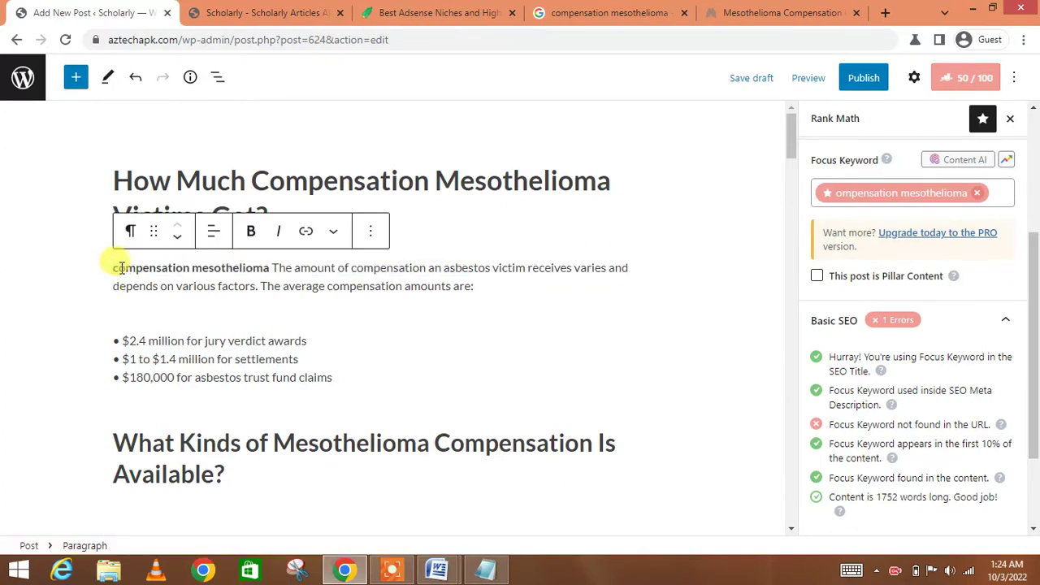
Fix the pasted keyword's capitals and spelling so it reads bold 'Compensation Mesothelioma'
shift+click(120, 267)
key(BackSpace)
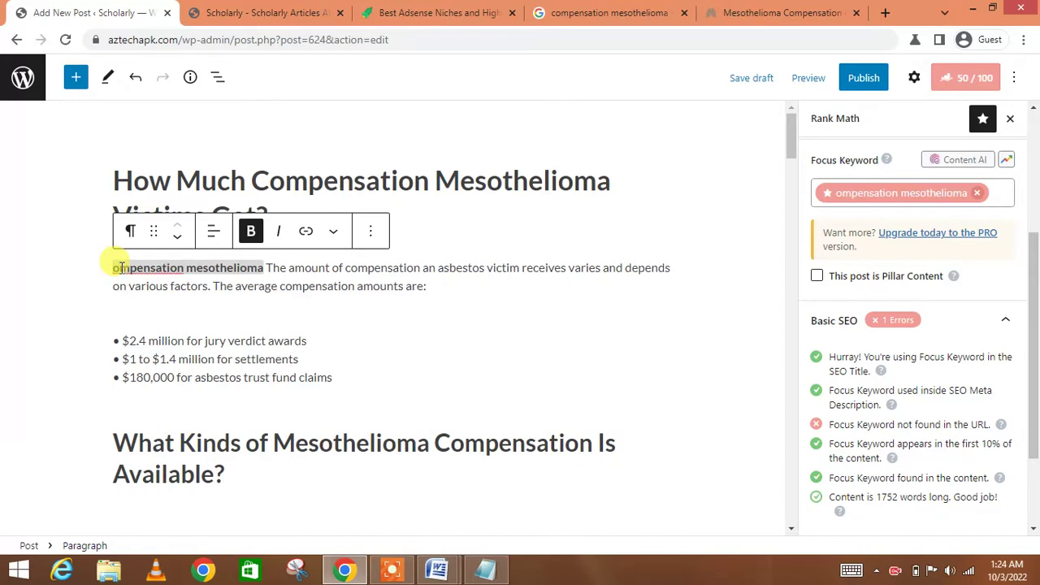
text(C)
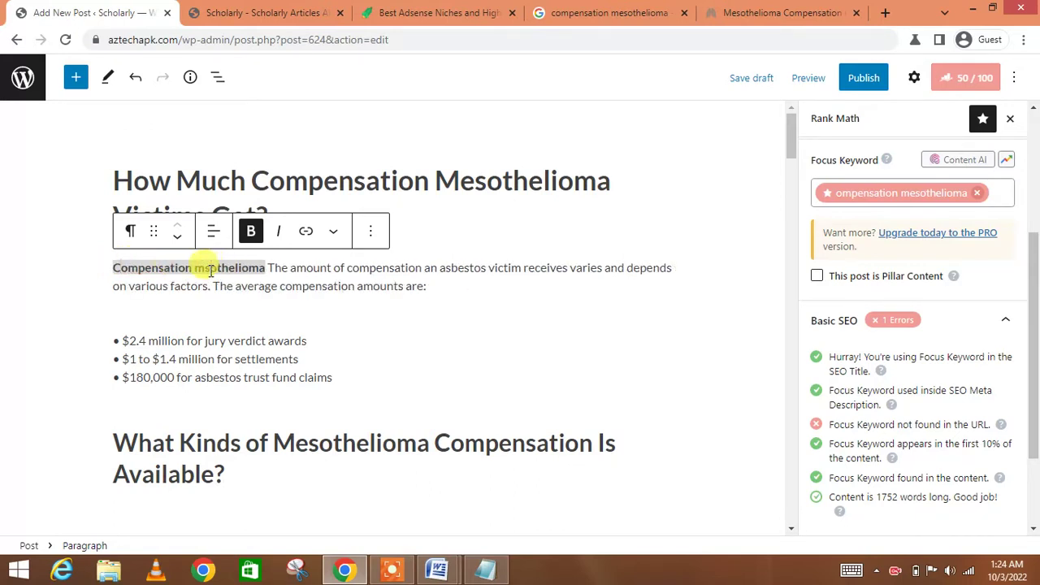
text(M)
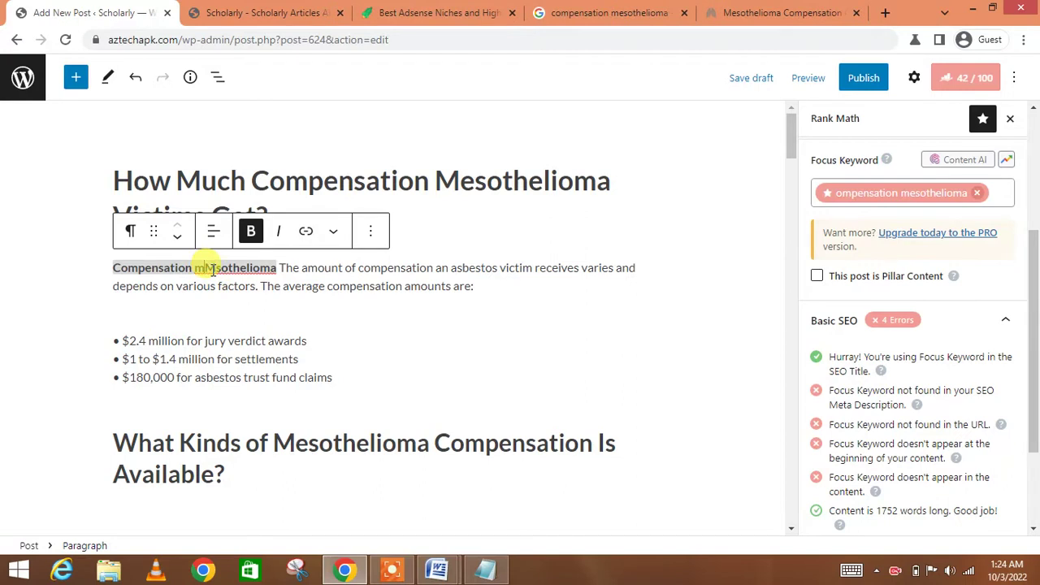
key(BackSpace)
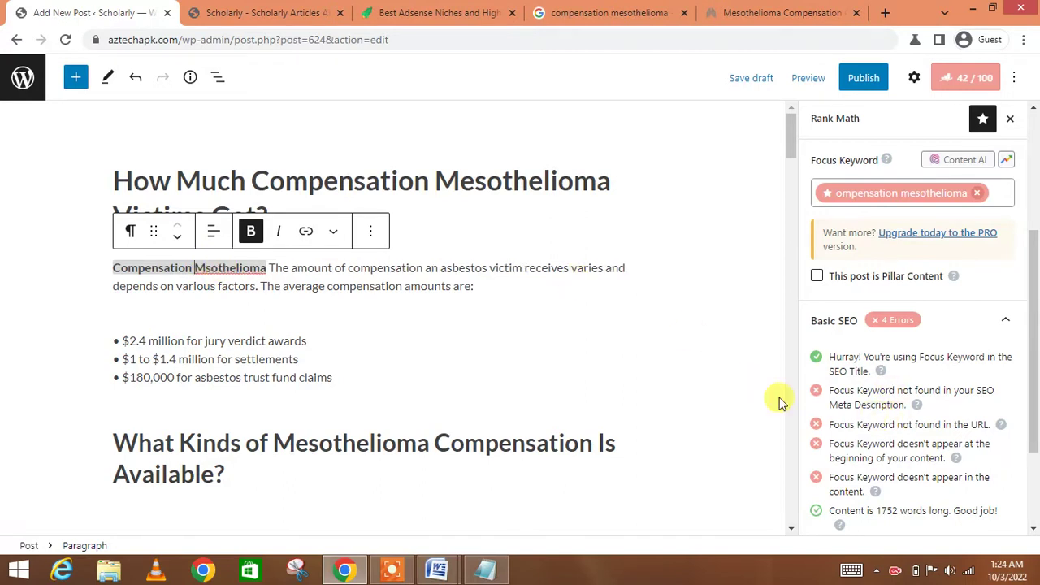
click(633, 374)
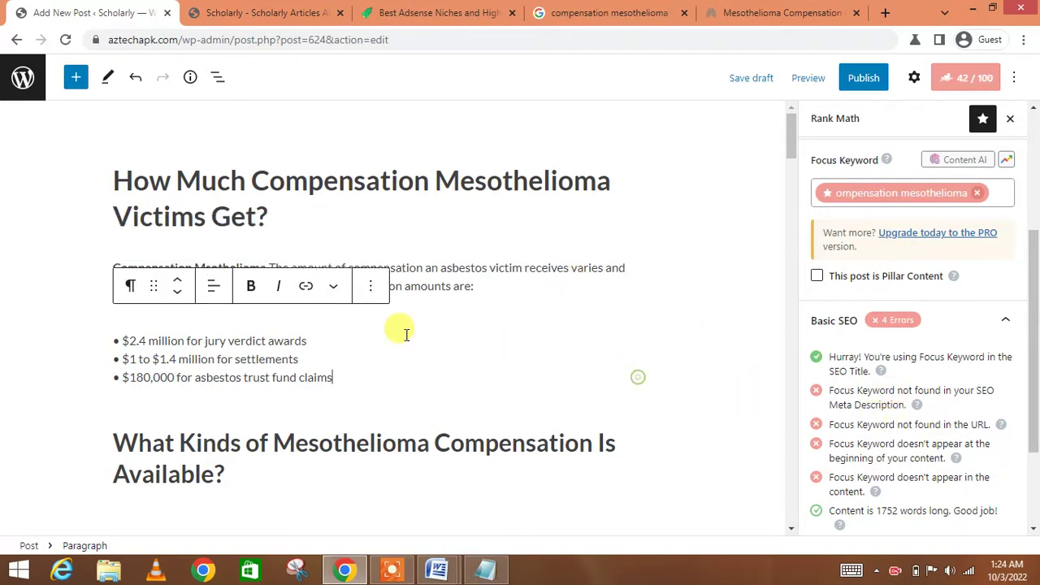
click(454, 261)
click(206, 268)
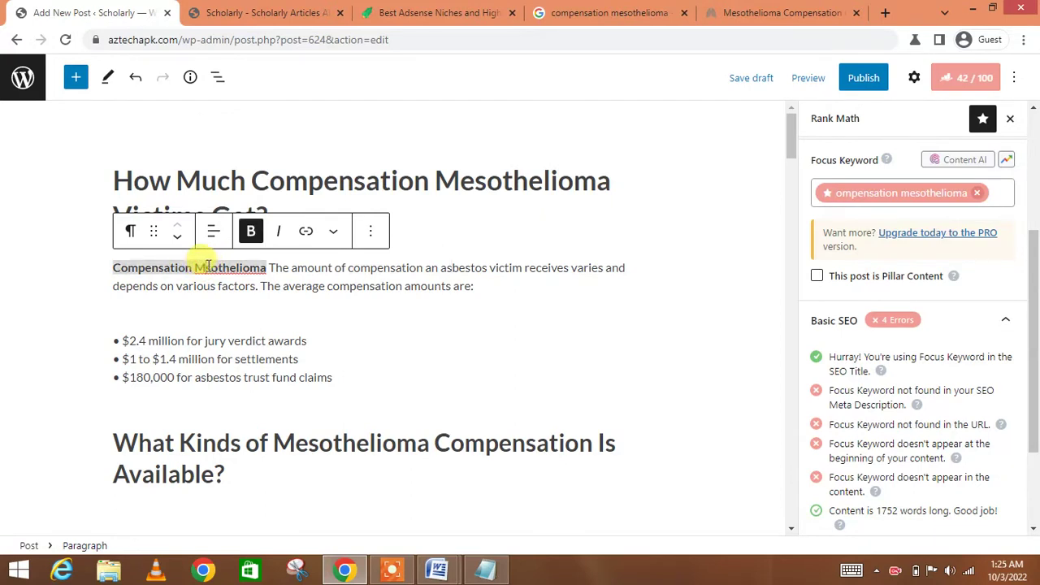
text(e)
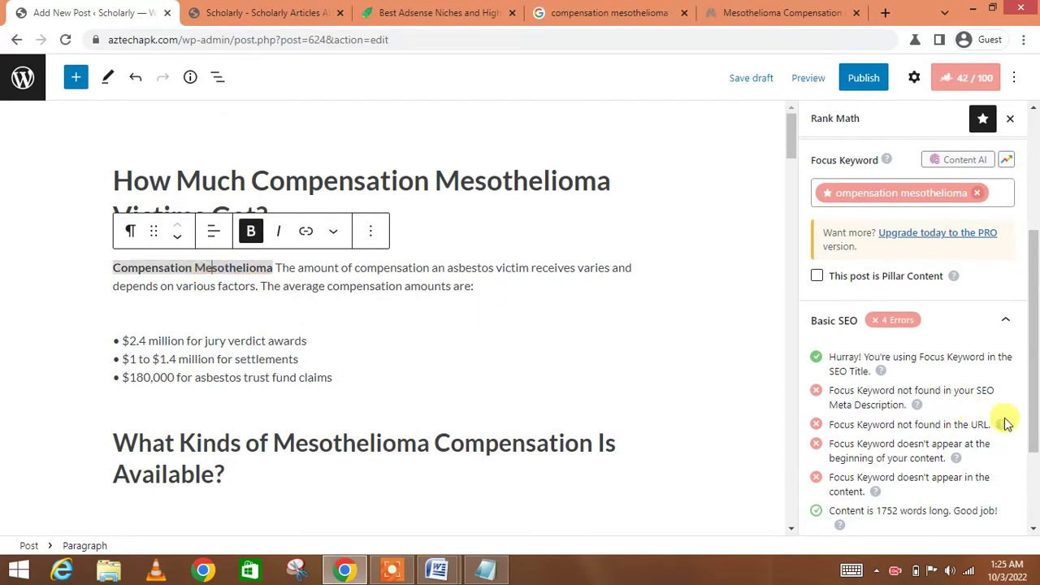
scroll(1005, 476, down, 1)
click(731, 185)
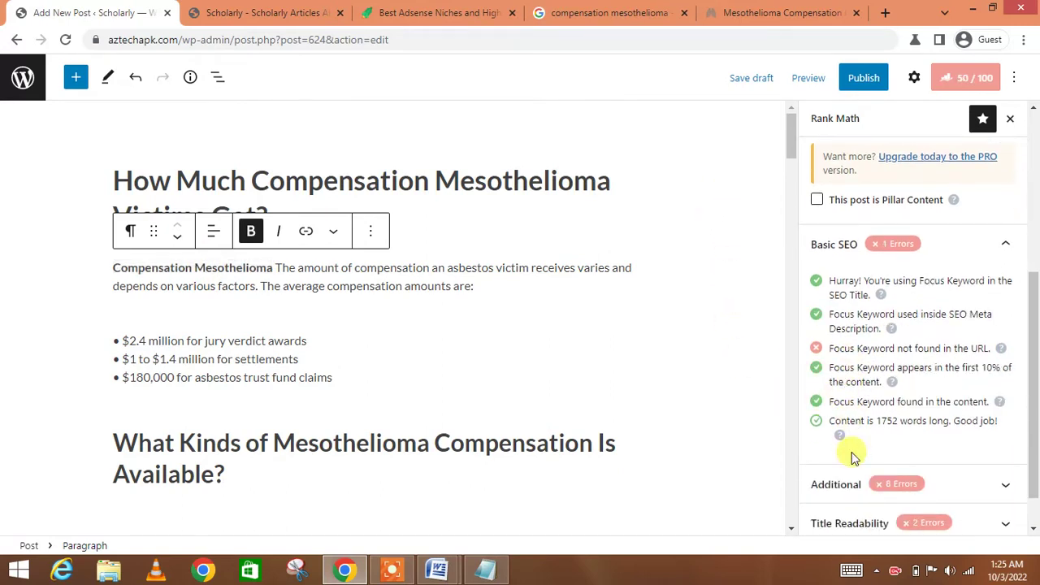
scroll(700, 347, down, 1)
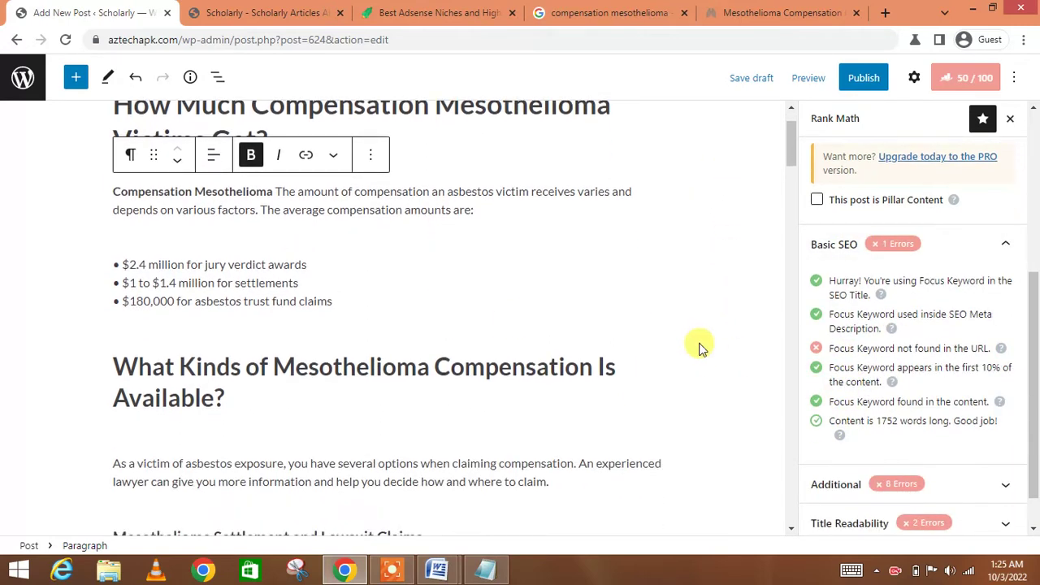
Save the draft and expand Rank Math's Additional checks, showing eight errors including 0.06 keyword density
click(752, 78)
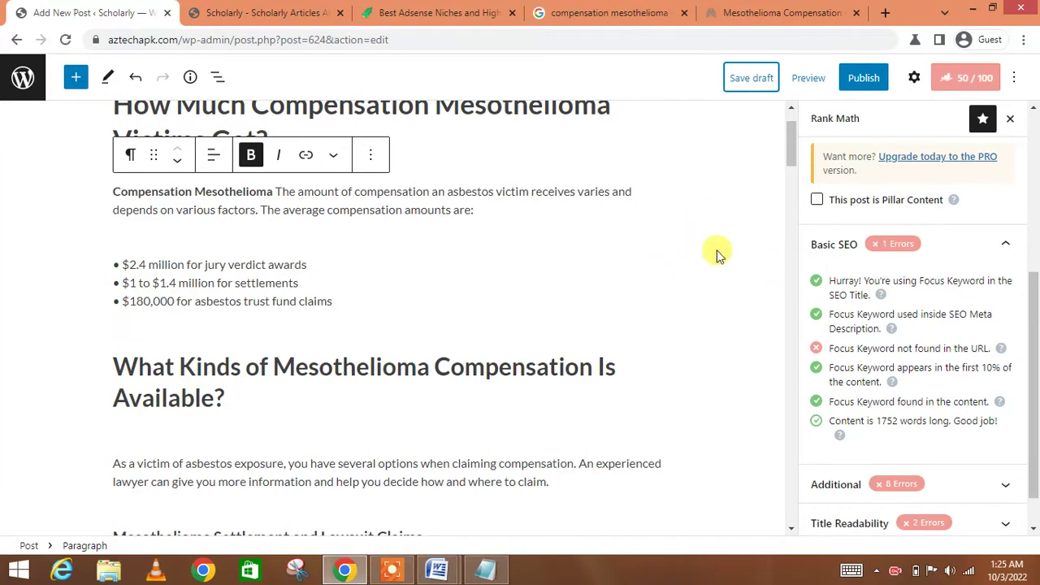
scroll(654, 256, down, 1)
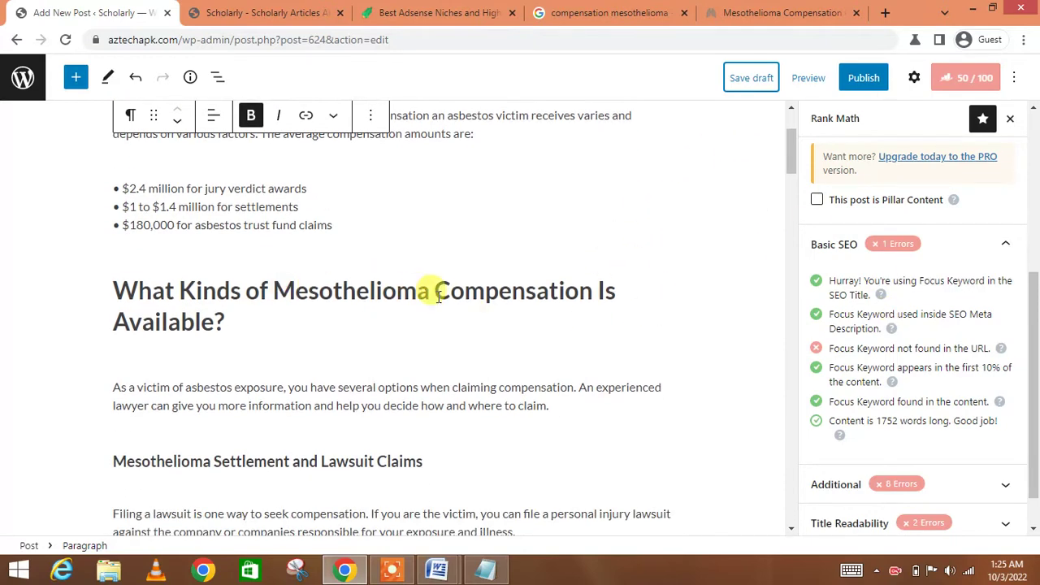
scroll(1015, 382, down, 1)
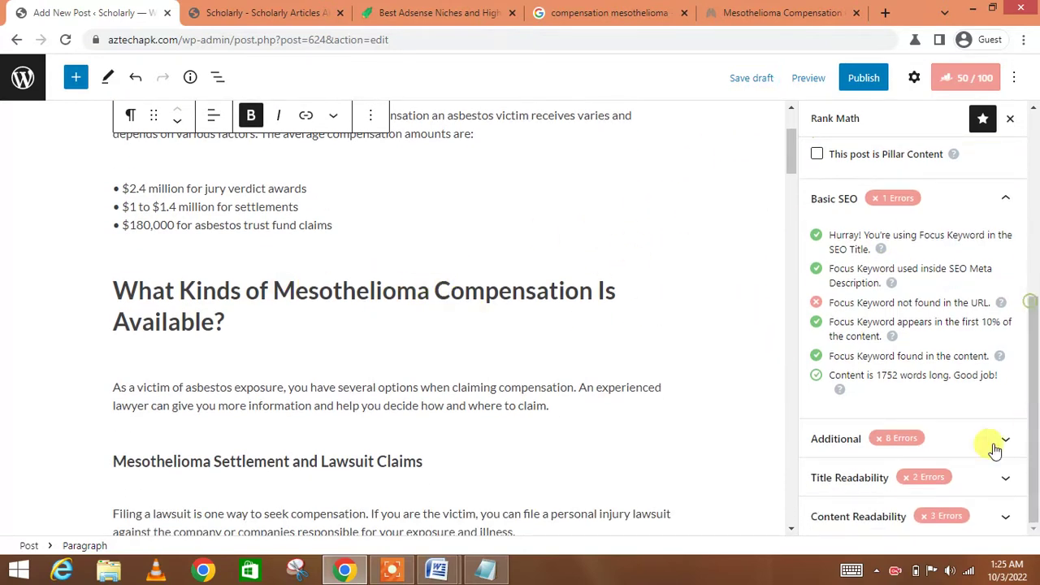
click(998, 446)
scroll(917, 395, down, 4)
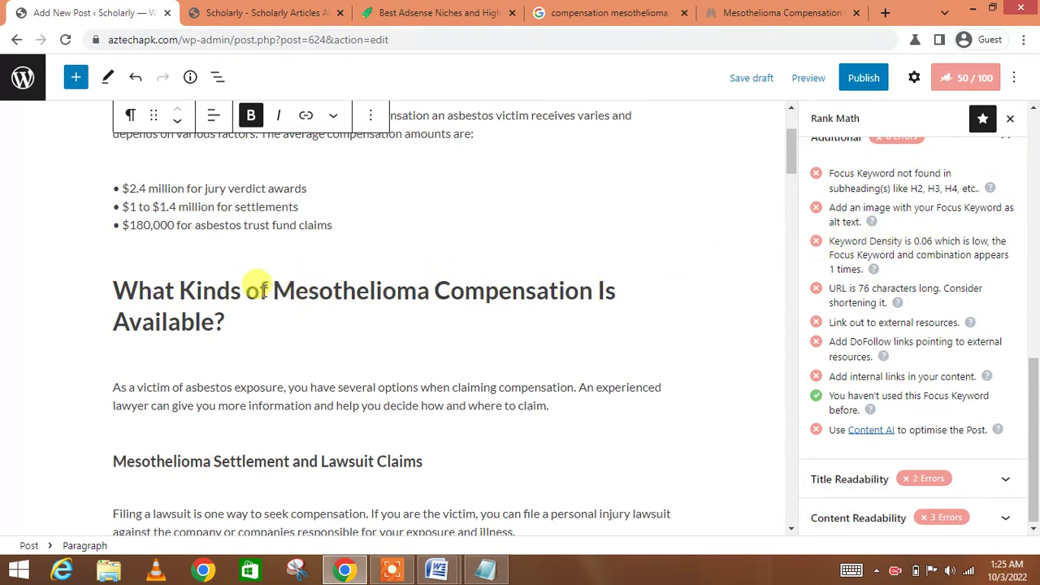
Move 'Mesothelioma' after 'Compensation' in the H2 heading, lifting Rank Math to 52/100
drag(274, 290, 584, 286)
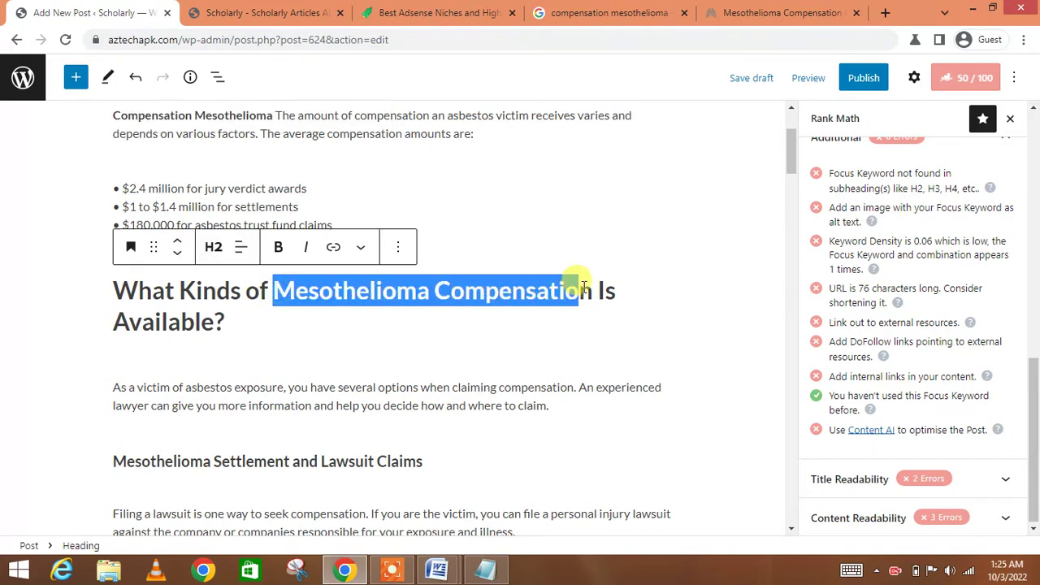
click(581, 284)
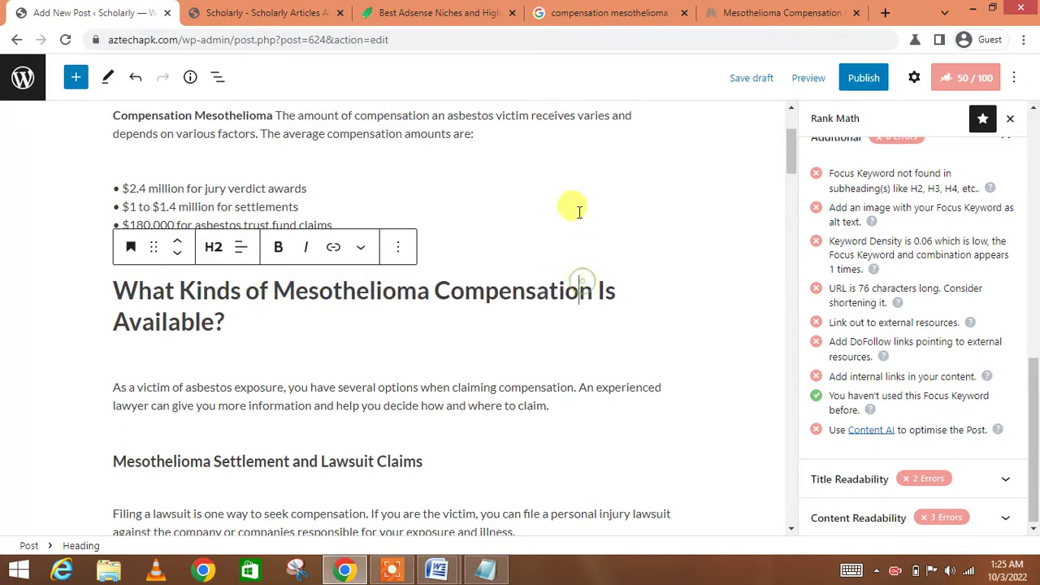
drag(430, 290, 262, 305)
key(ctrl+c)
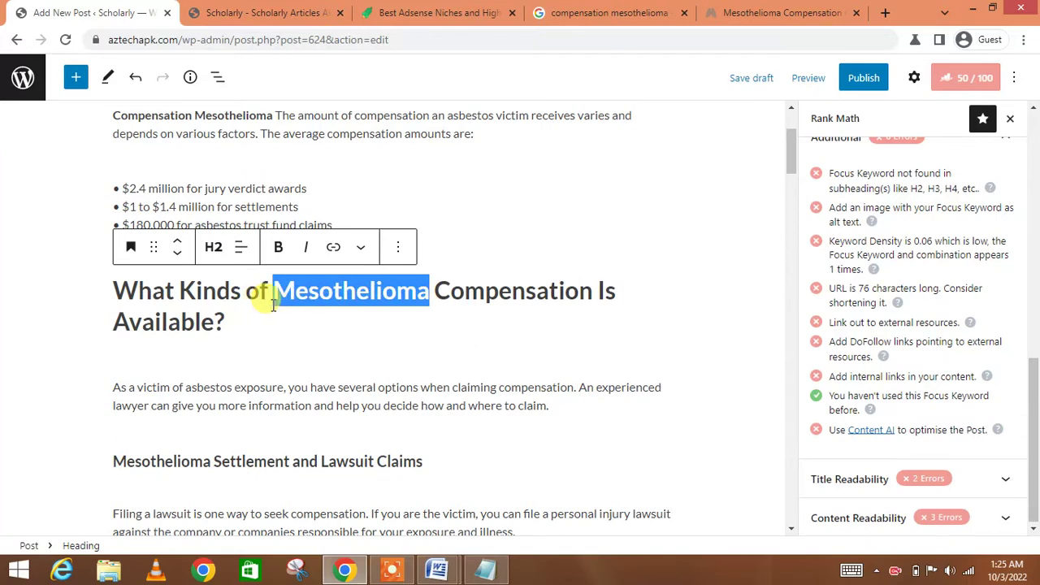
key(BackSpace)
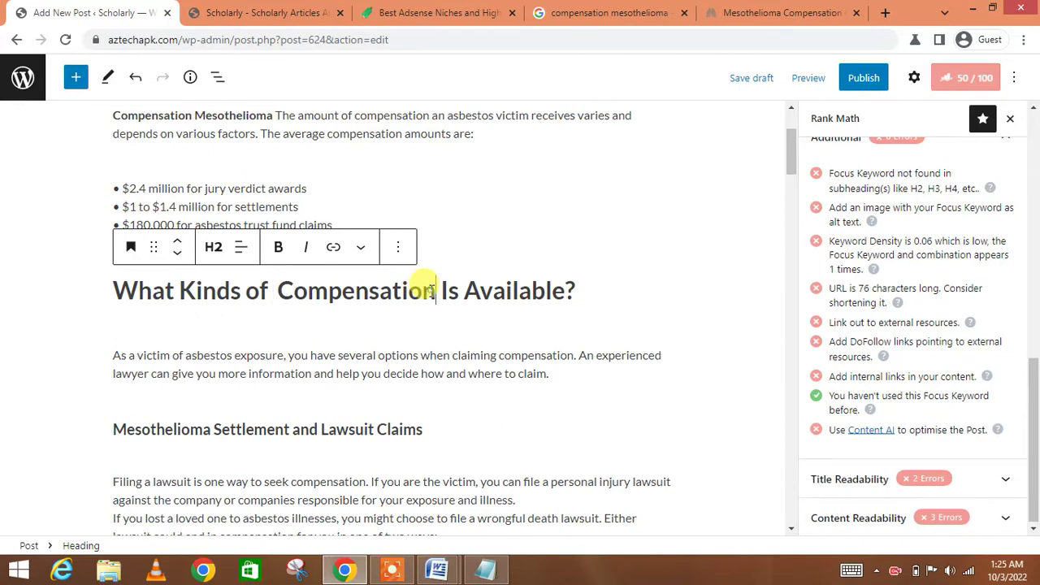
key(ctrl+v)
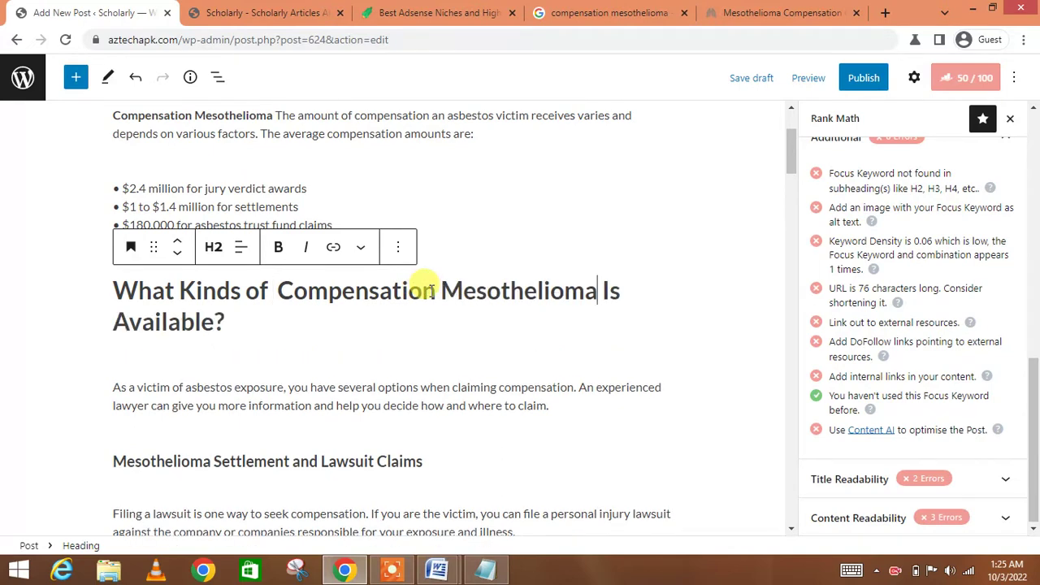
drag(566, 291, 601, 291)
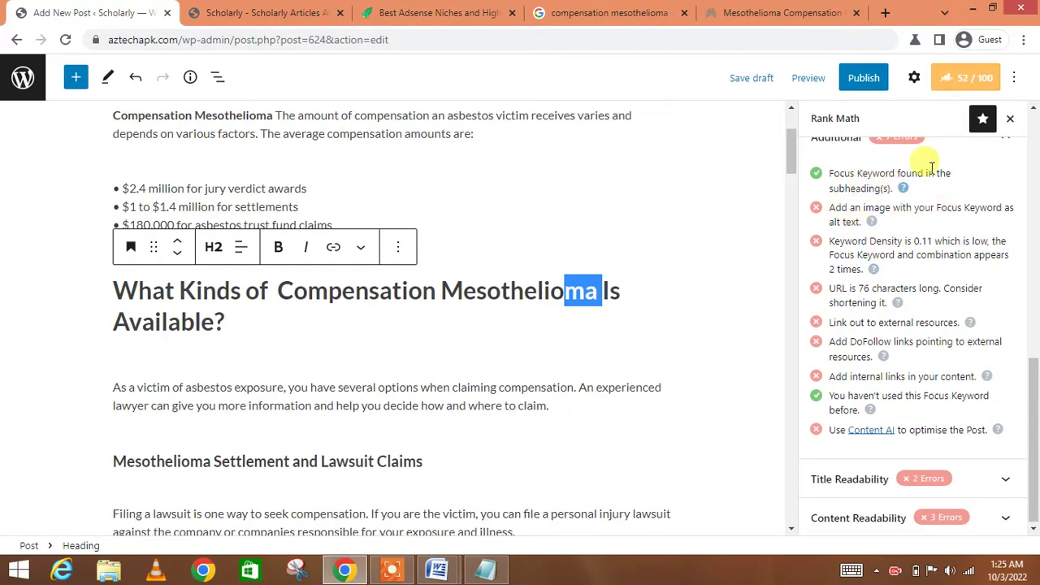
click(650, 281)
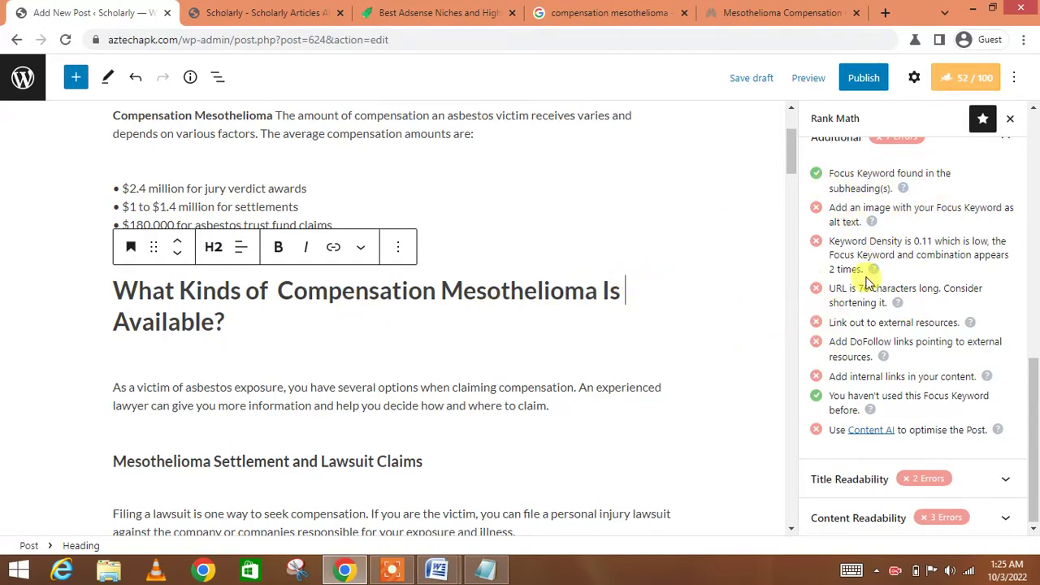
scroll(929, 251, up, 3)
scroll(882, 284, up, 1)
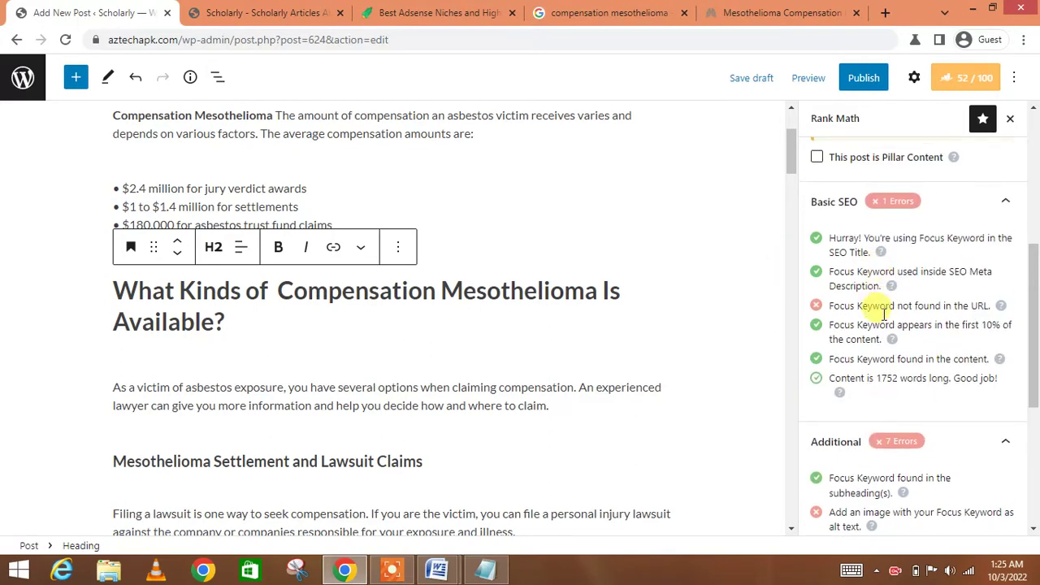
Save the draft and confirm the keyword-in-URL check passes, with Rank Math at 61/100
scroll(870, 301, down, 1)
click(752, 81)
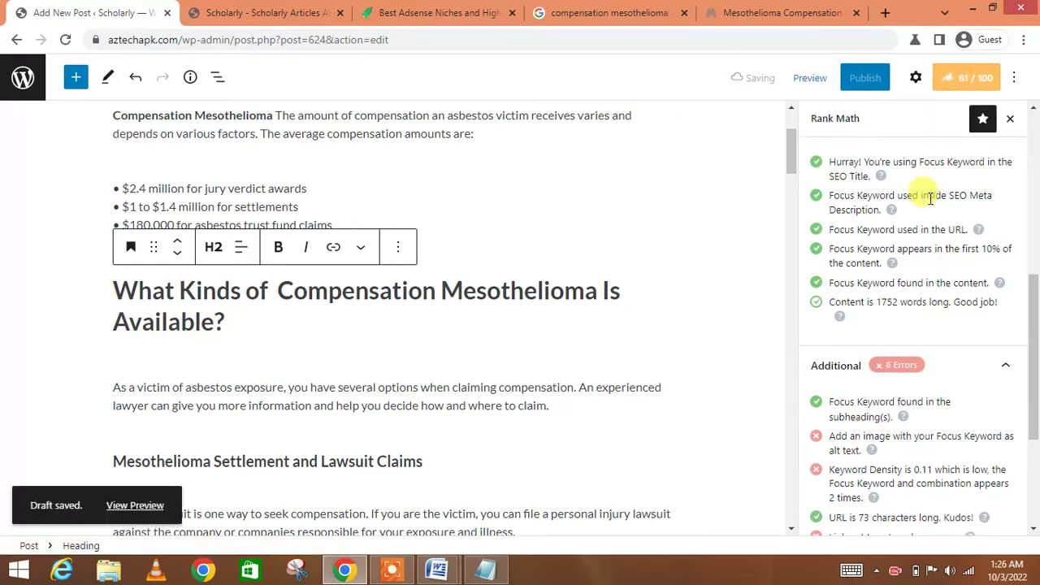
drag(833, 231, 989, 234)
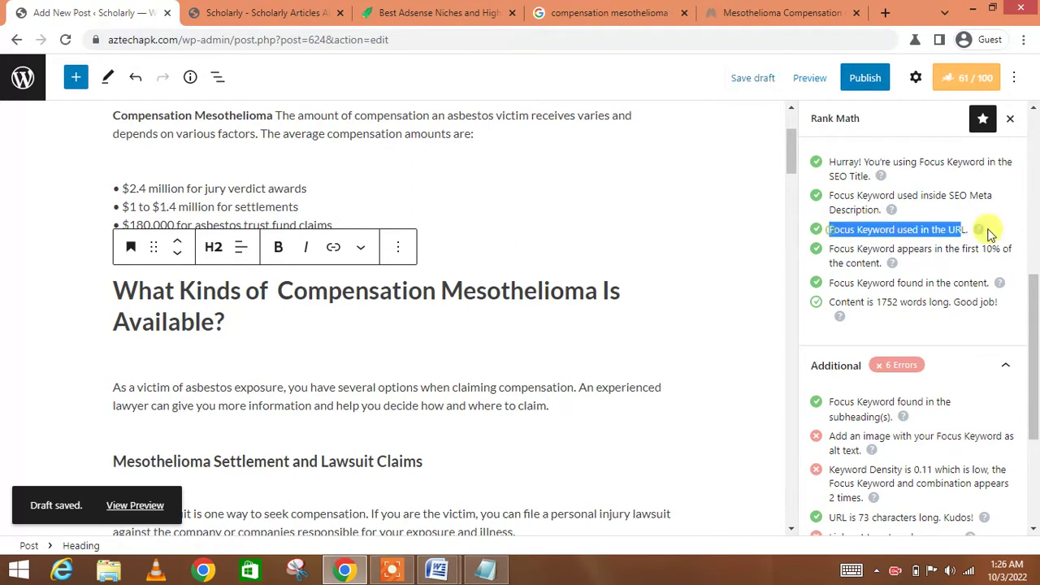
click(989, 236)
scroll(894, 361, down, 2)
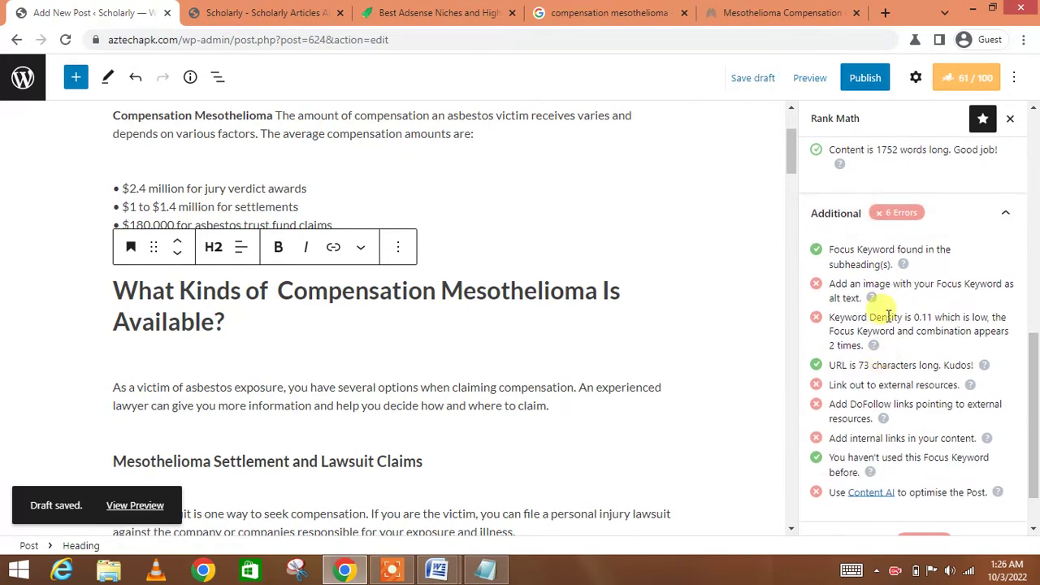
scroll(439, 268, down, 2)
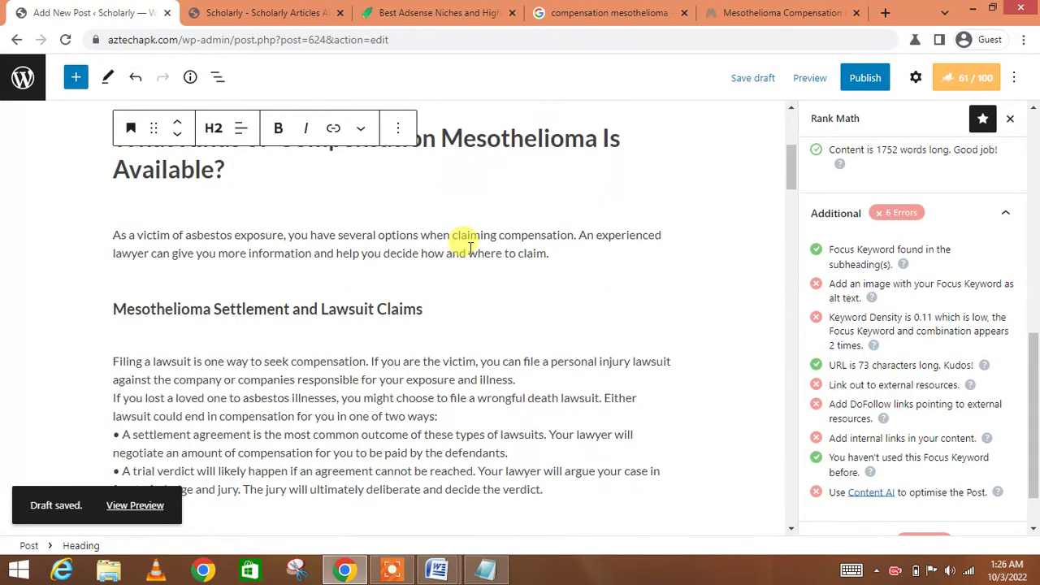
Copy 'Compensation Mesothelioma' from the top heading and paste it over 'Mesothelioma' in the Settlement subheading
scroll(466, 232, up, 2)
scroll(467, 226, up, 2)
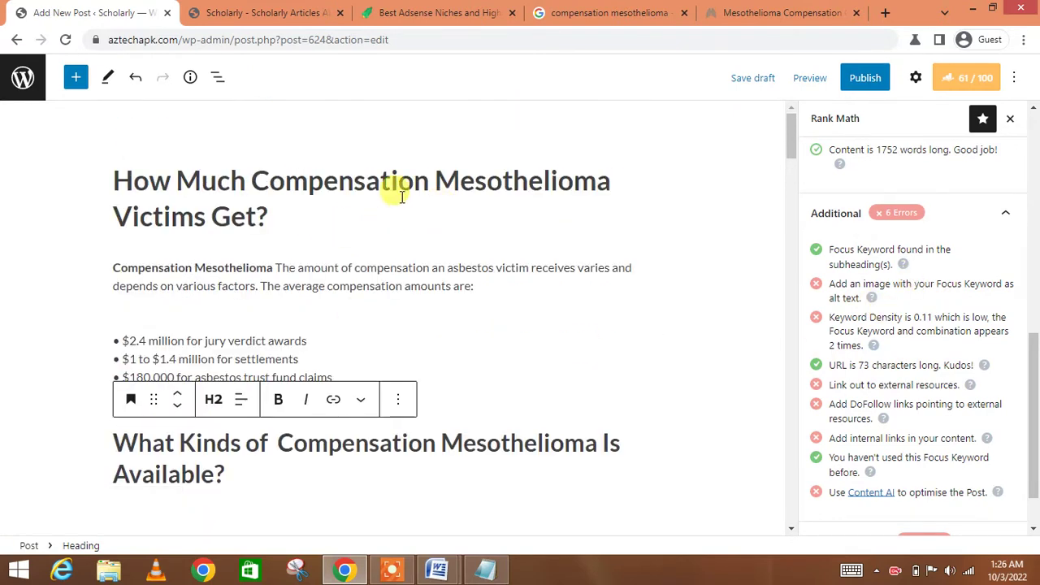
drag(247, 175, 605, 162)
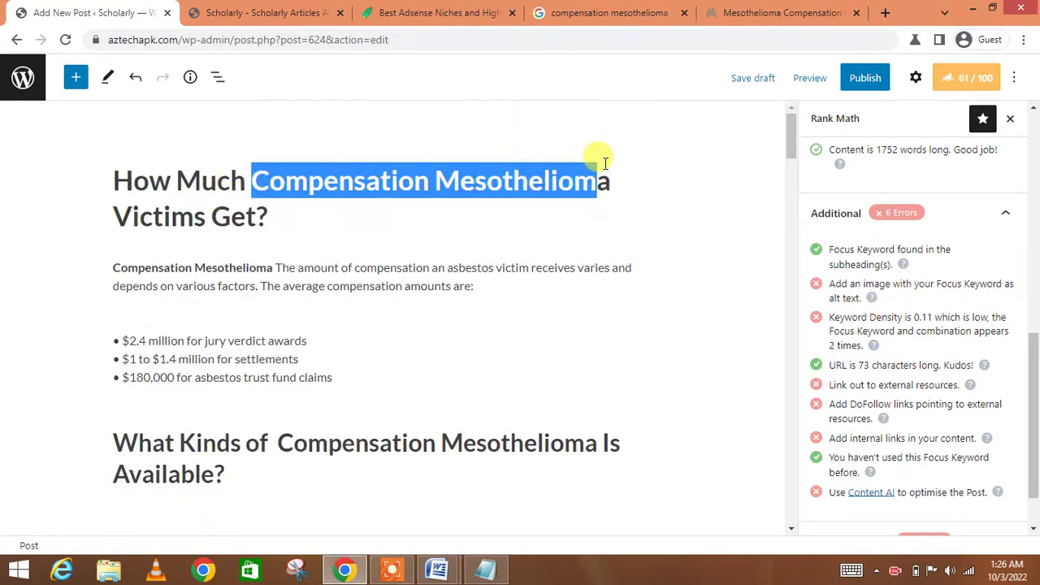
scroll(599, 255, down, 3)
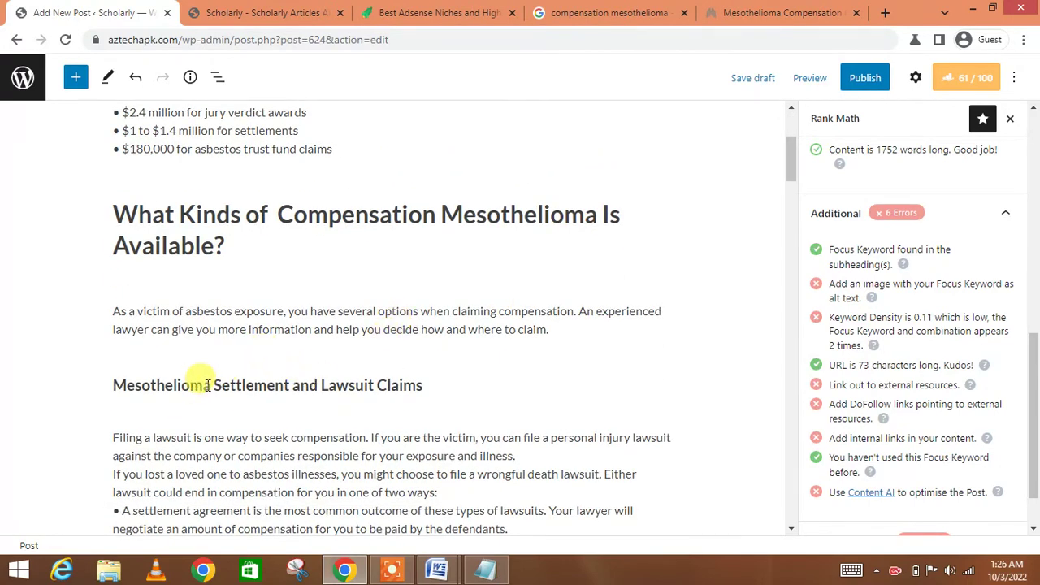
drag(213, 385, 134, 381)
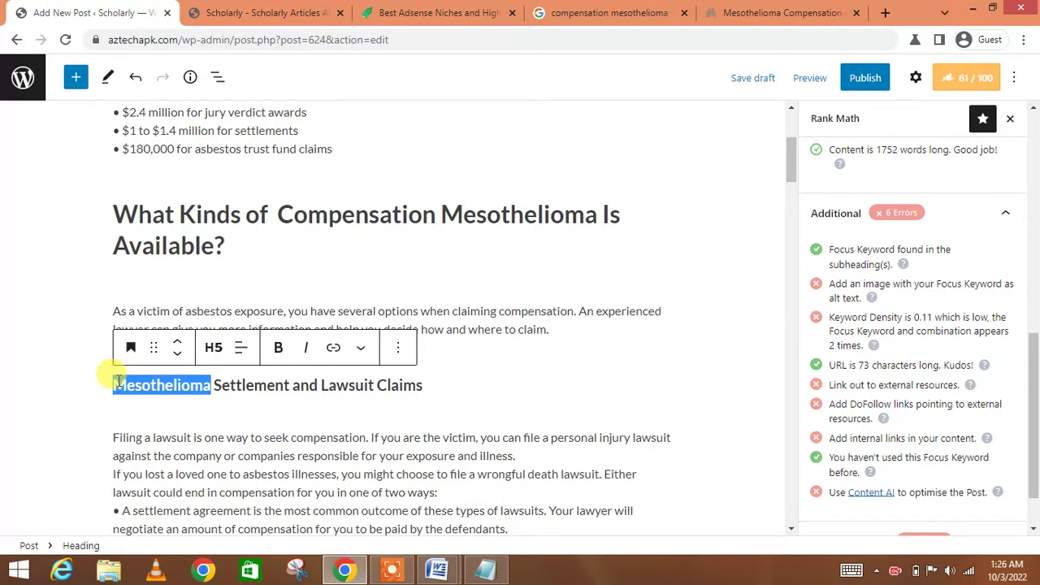
text(Compensation Mesothelioma)
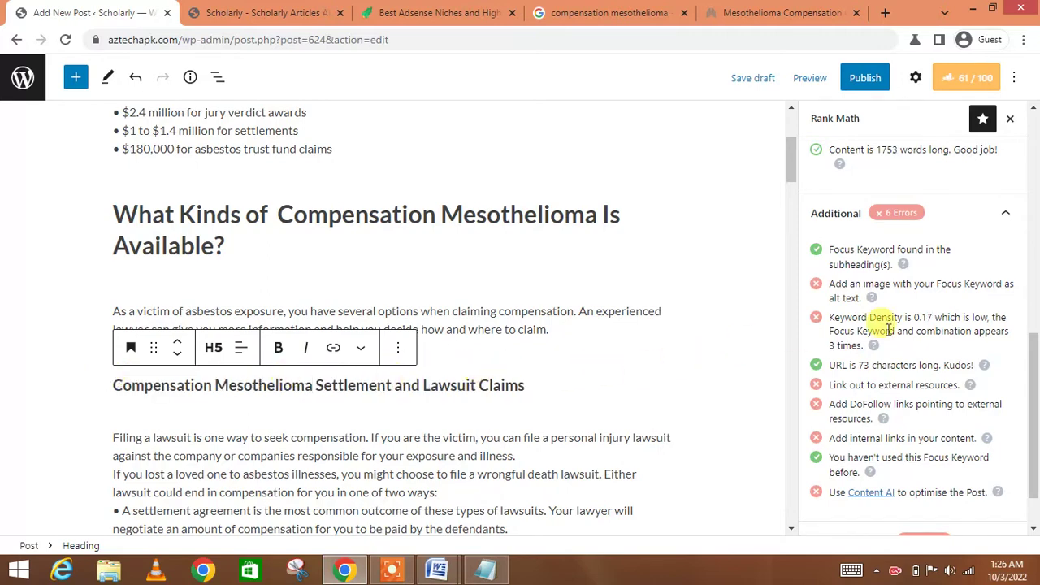
Change the eligibility heading to 'Am I Eligible for Compensation Mesothelioma?'
scroll(390, 419, down, 2)
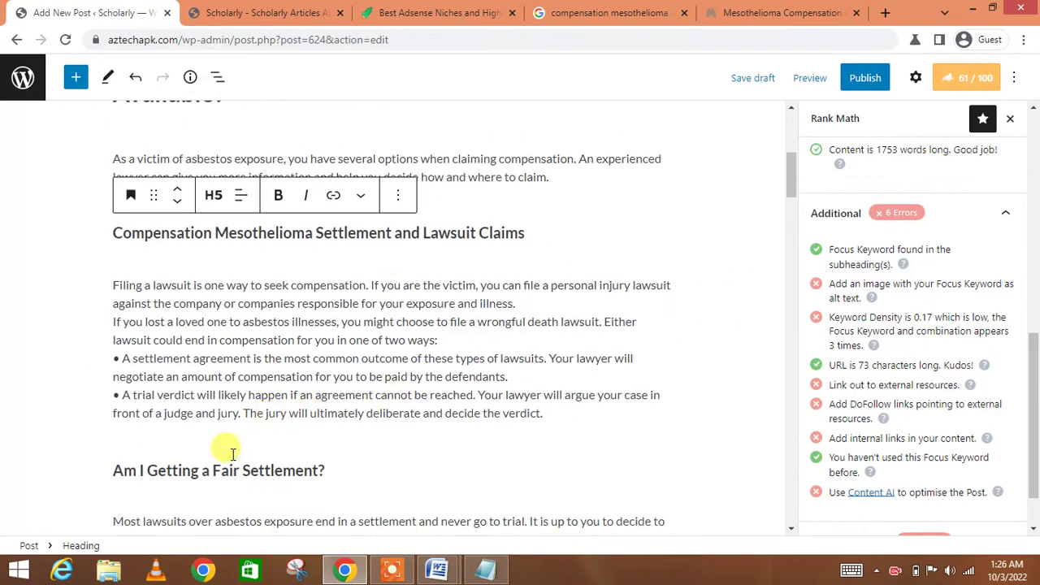
scroll(329, 448, down, 4)
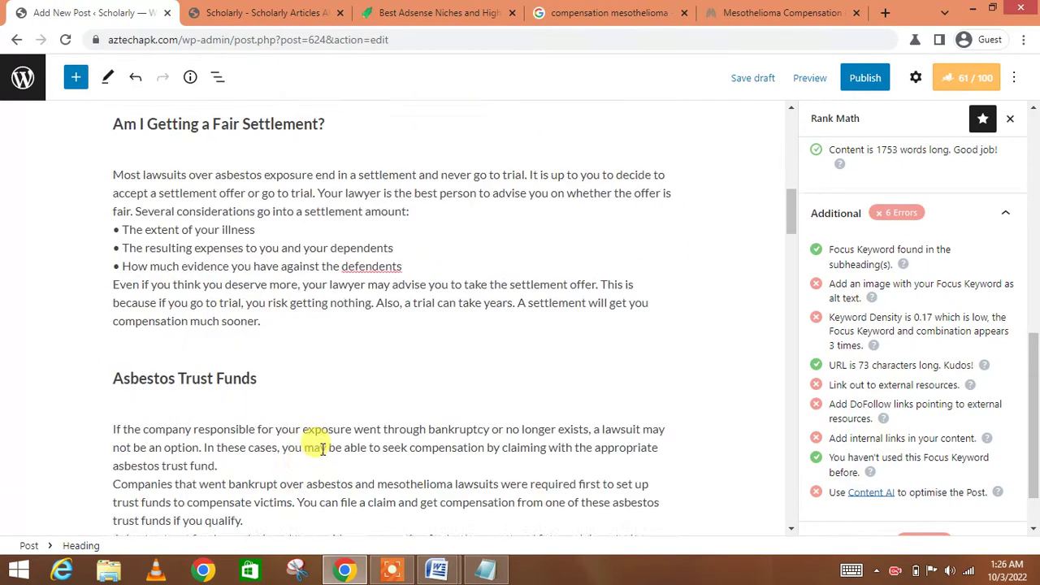
scroll(213, 340, down, 3)
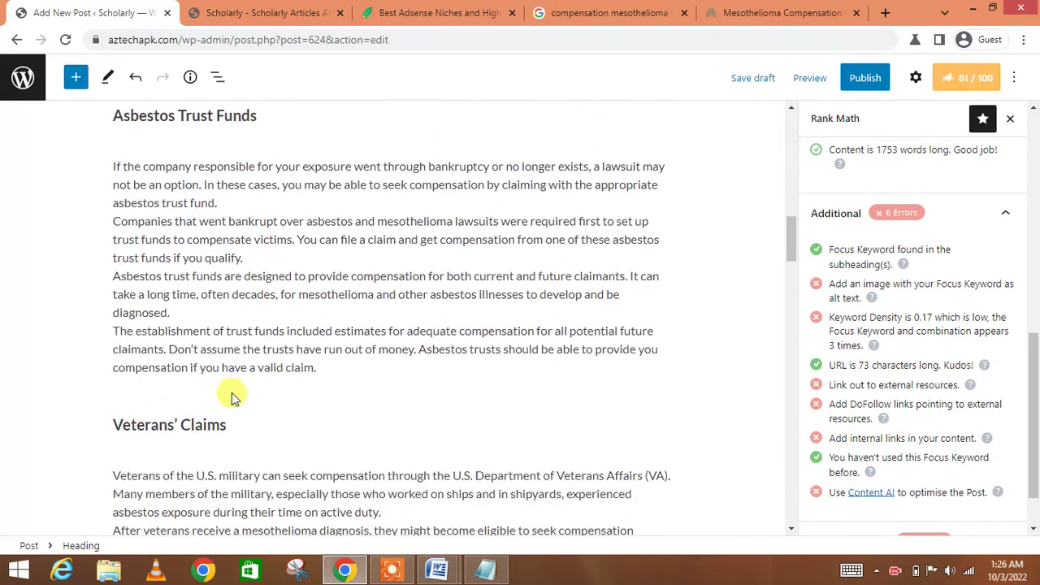
scroll(231, 397, down, 6)
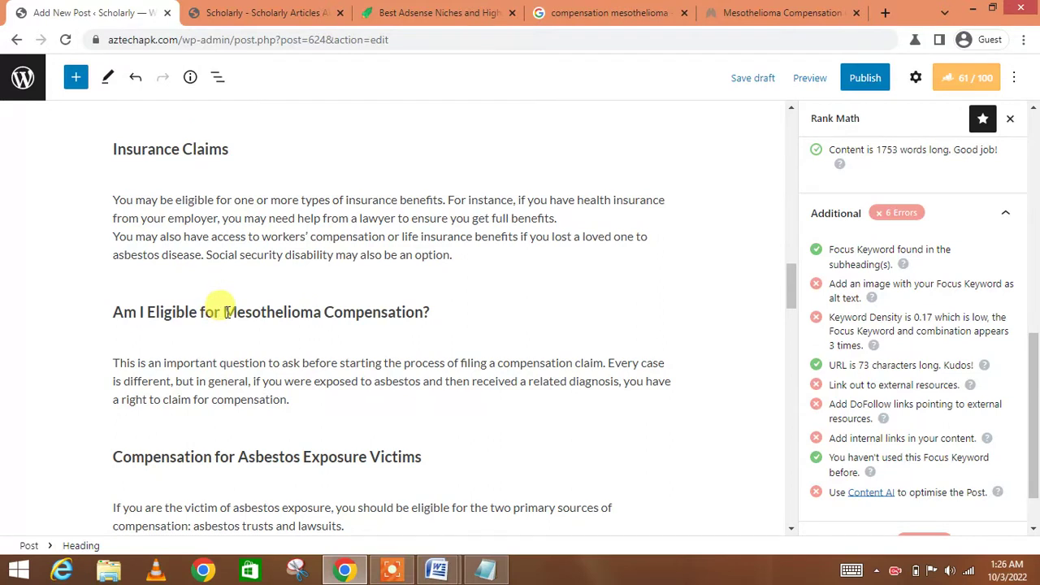
drag(225, 312, 423, 321)
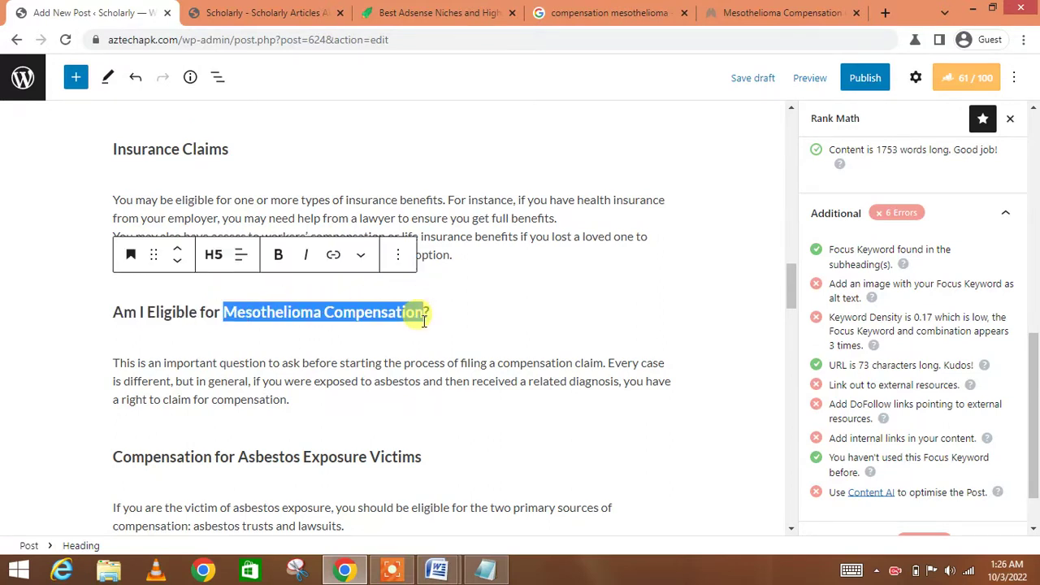
text(Compensation Mesothelioma)
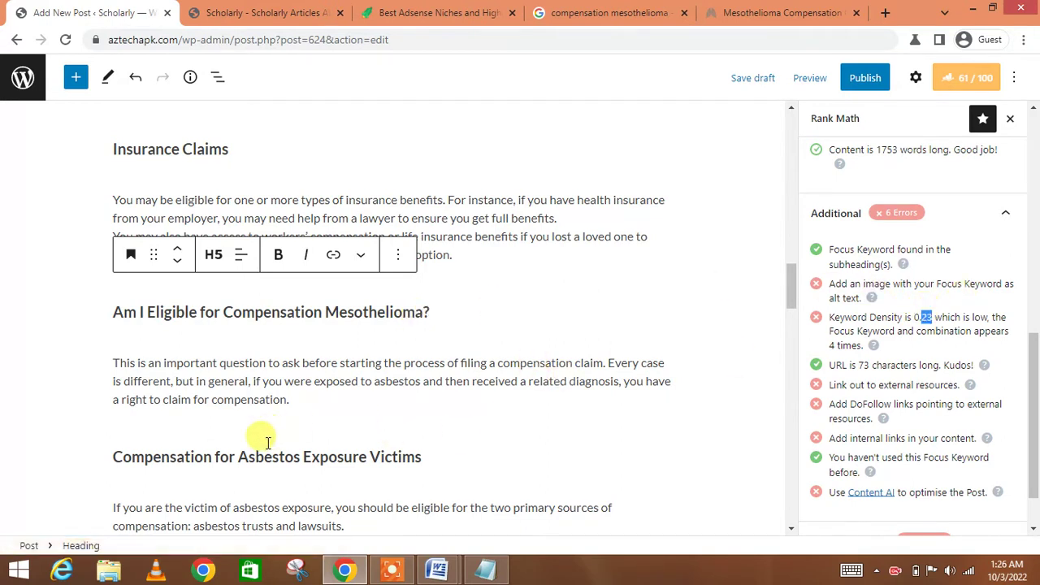
scroll(244, 431, down, 3)
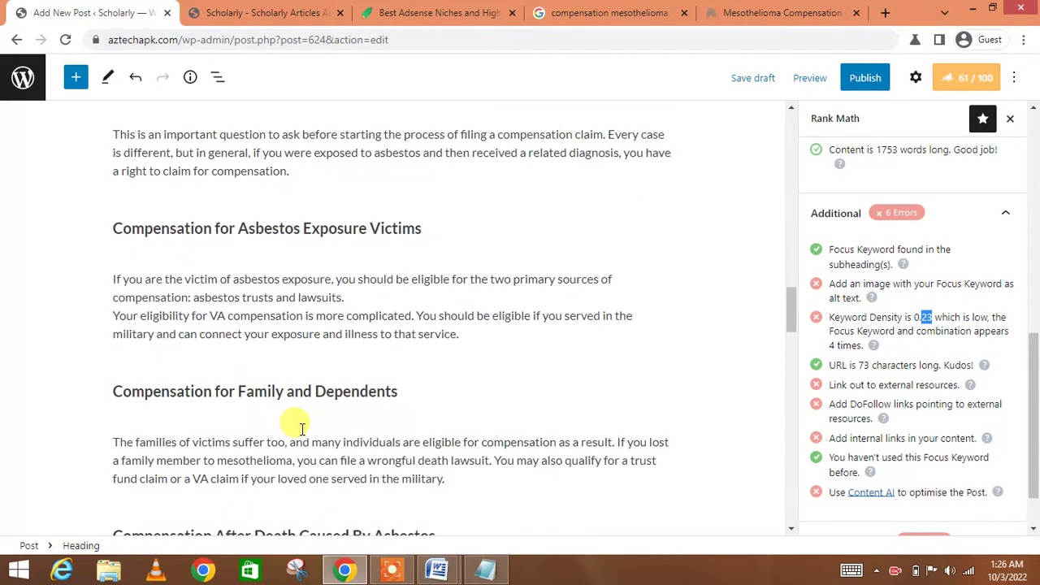
scroll(274, 366, down, 3)
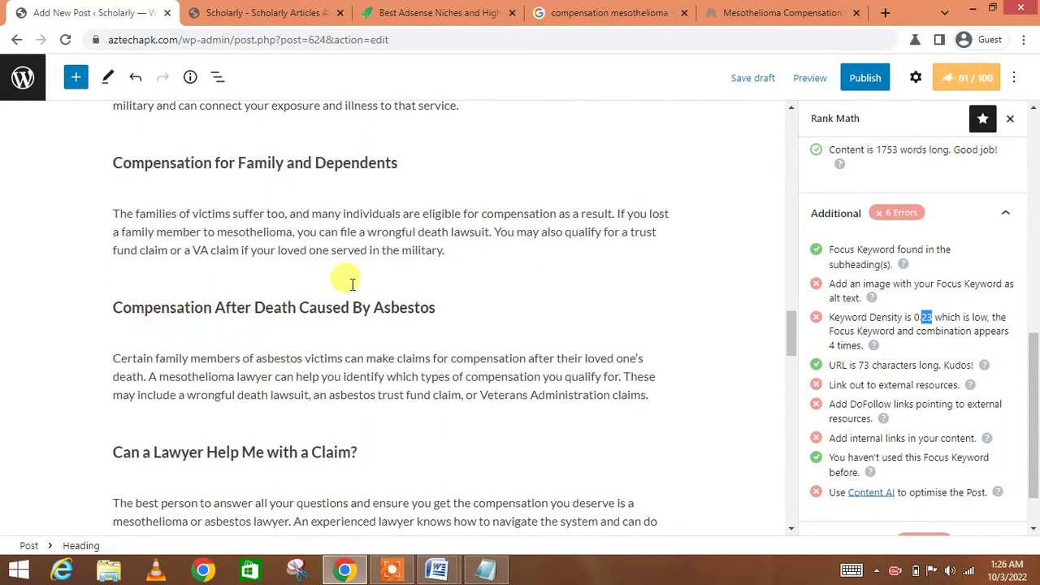
scroll(261, 406, down, 1)
scroll(262, 406, down, 12)
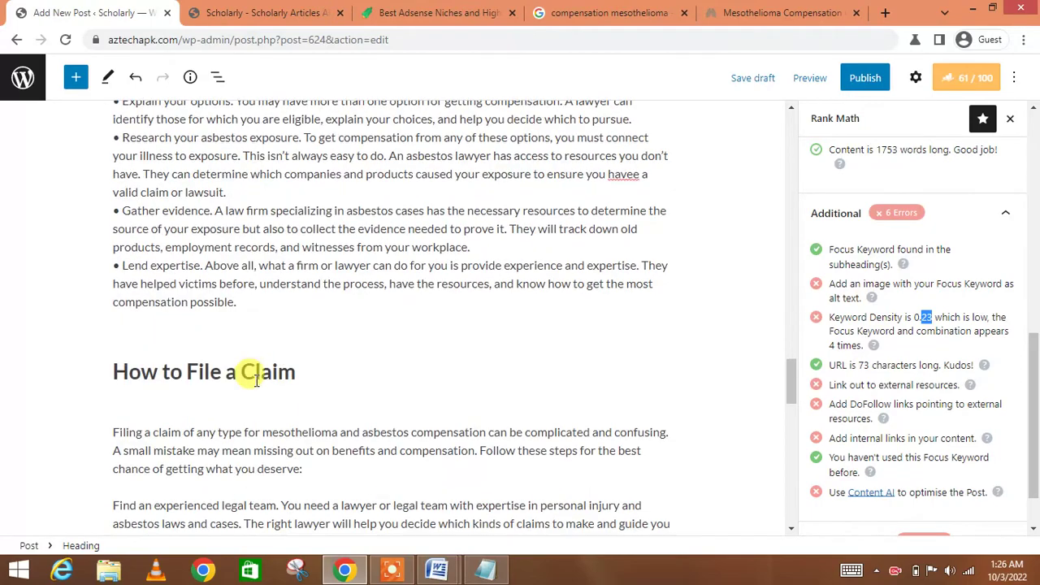
scroll(254, 385, down, 5)
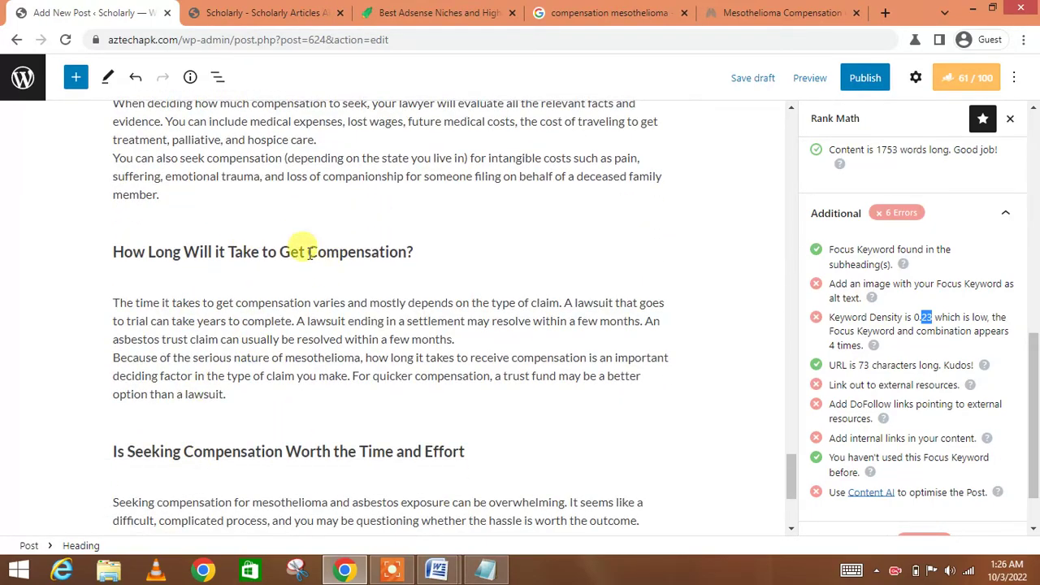
scroll(204, 441, down, 3)
scroll(273, 283, up, 18)
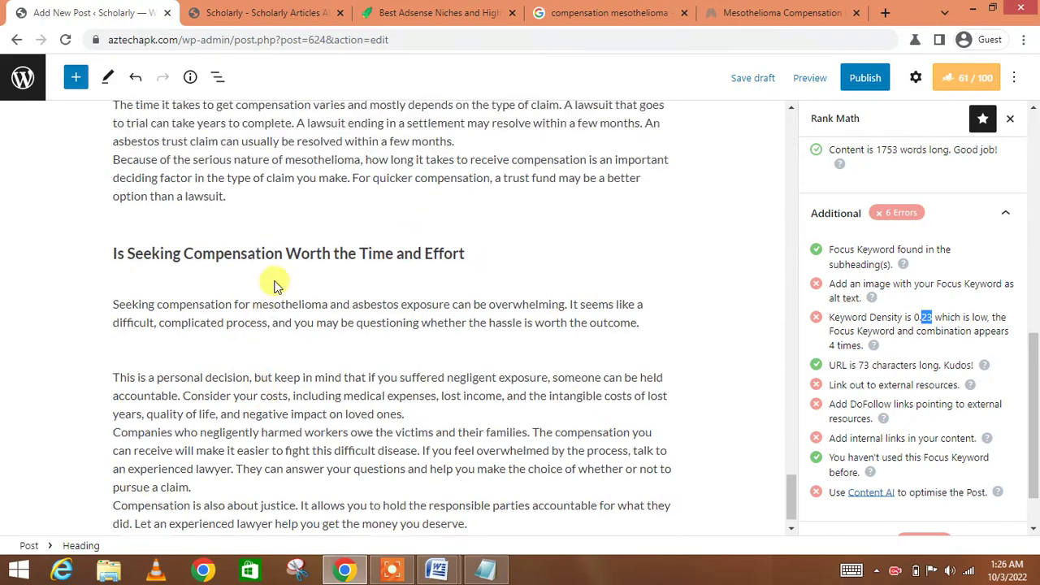
scroll(274, 274, up, 20)
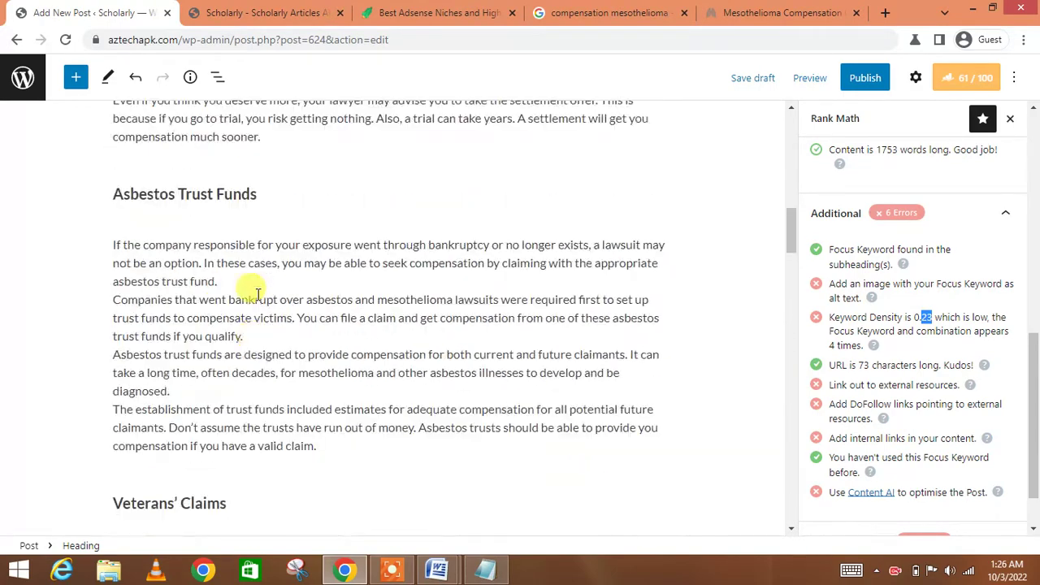
scroll(260, 292, down, 7)
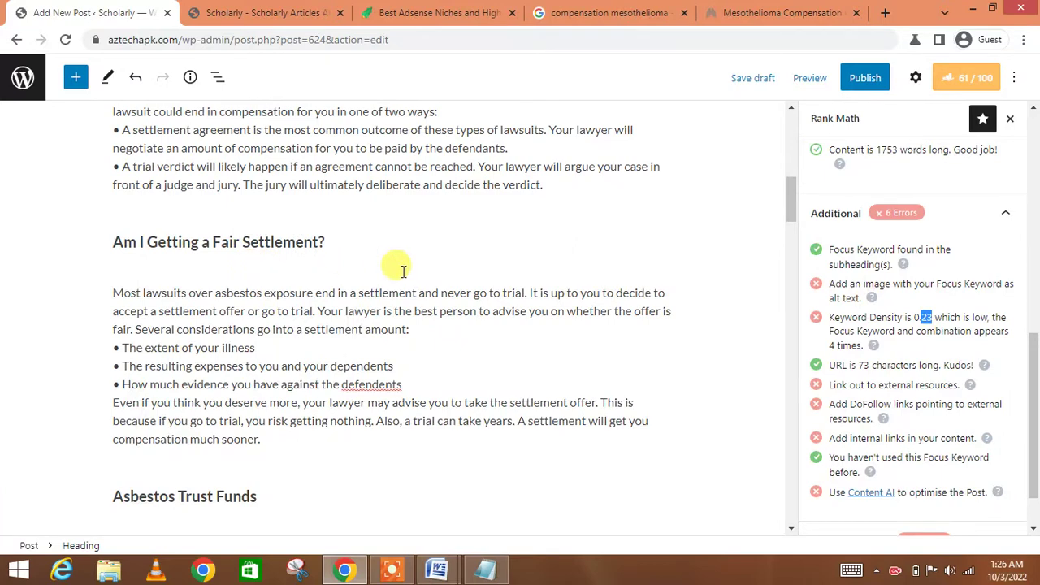
scroll(398, 268, up, 2)
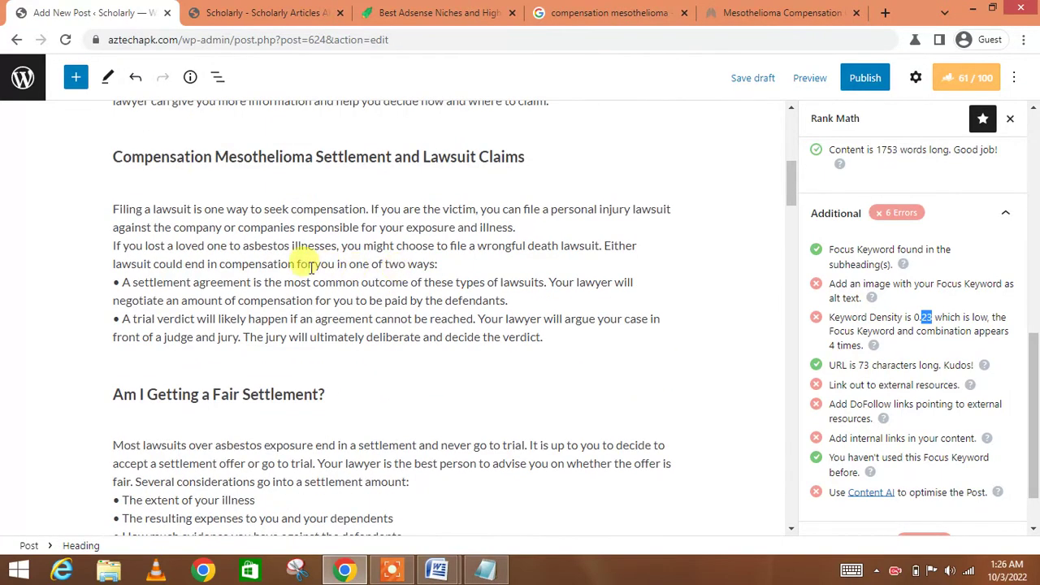
scroll(317, 256, up, 6)
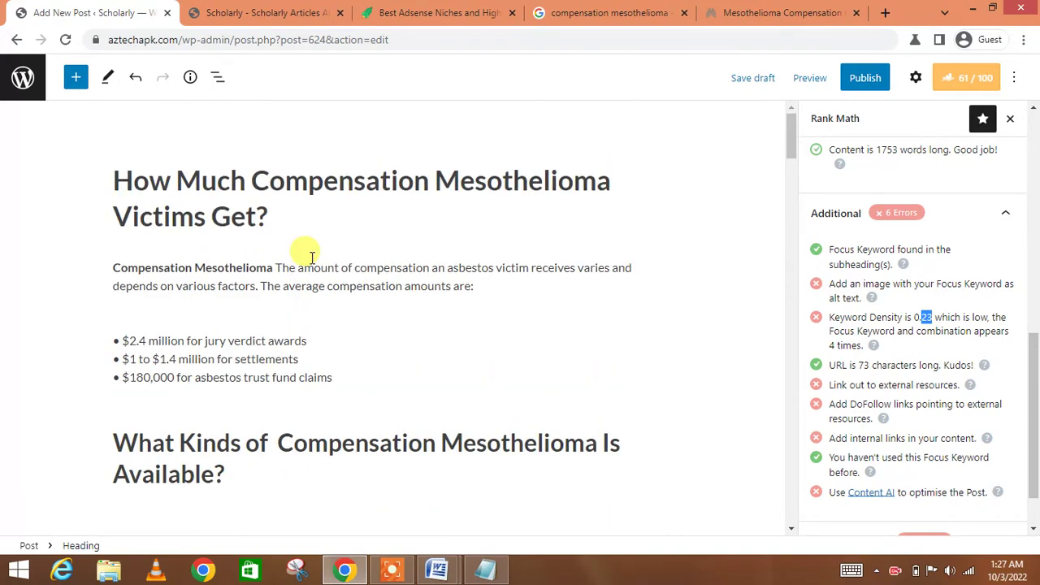
scroll(329, 317, down, 3)
scroll(329, 320, down, 2)
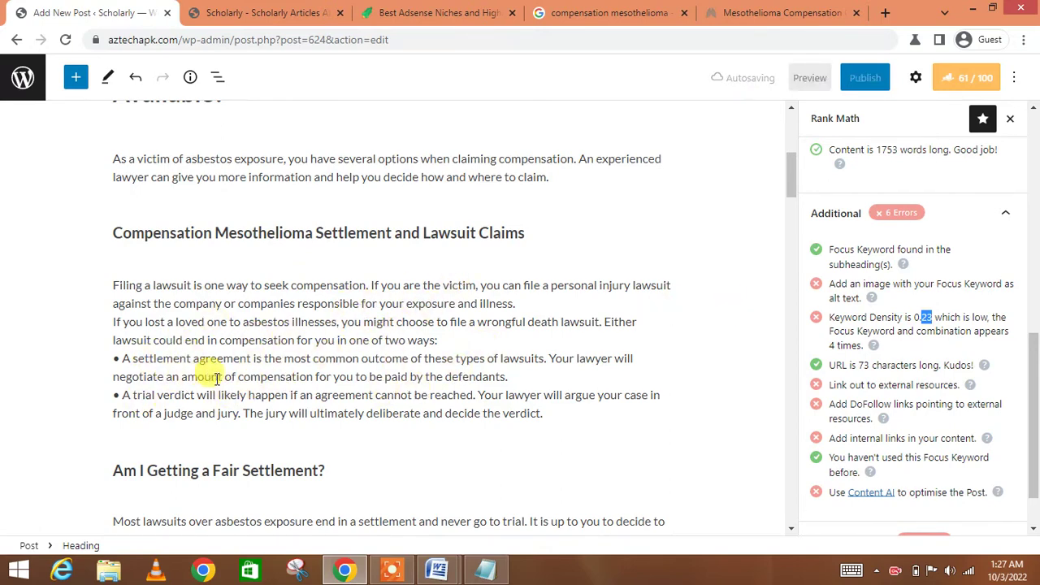
scroll(406, 415, down, 3)
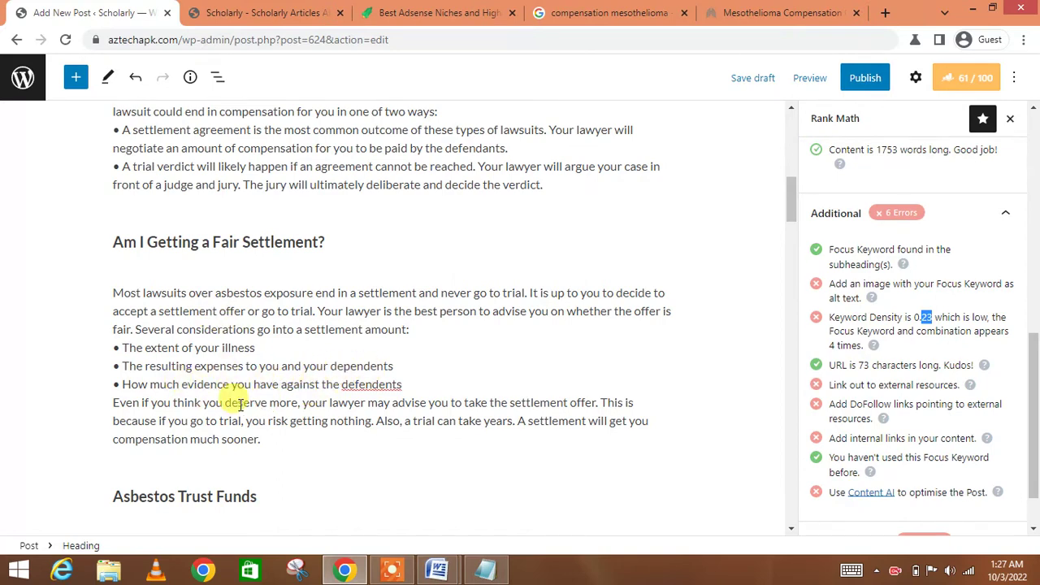
scroll(276, 402, down, 1)
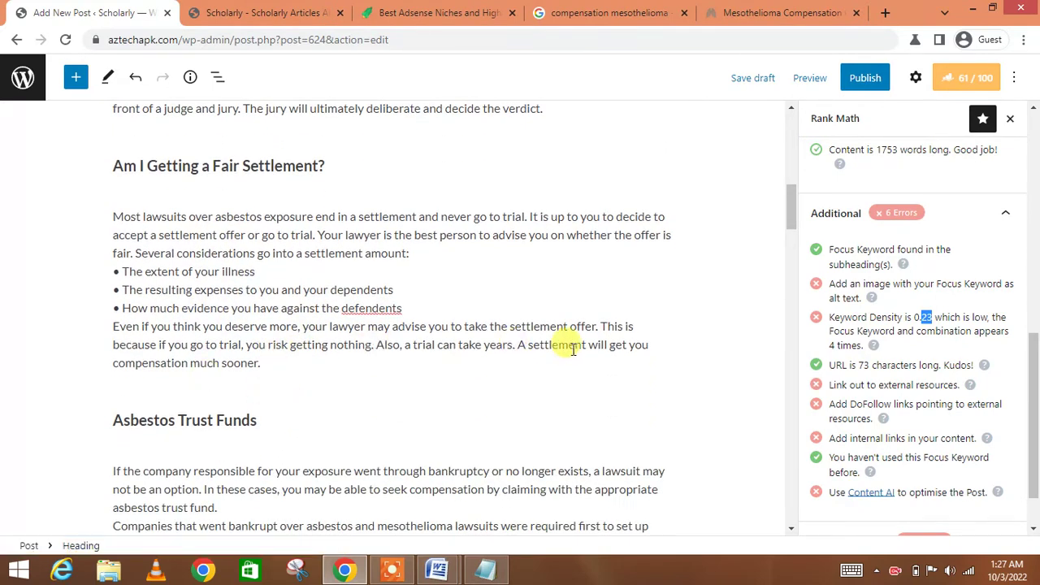
Replace 'compensation' with 'Compensation Mesothelioma' in both paragraphs, reaching six appearances and 0.34 density
click(186, 363)
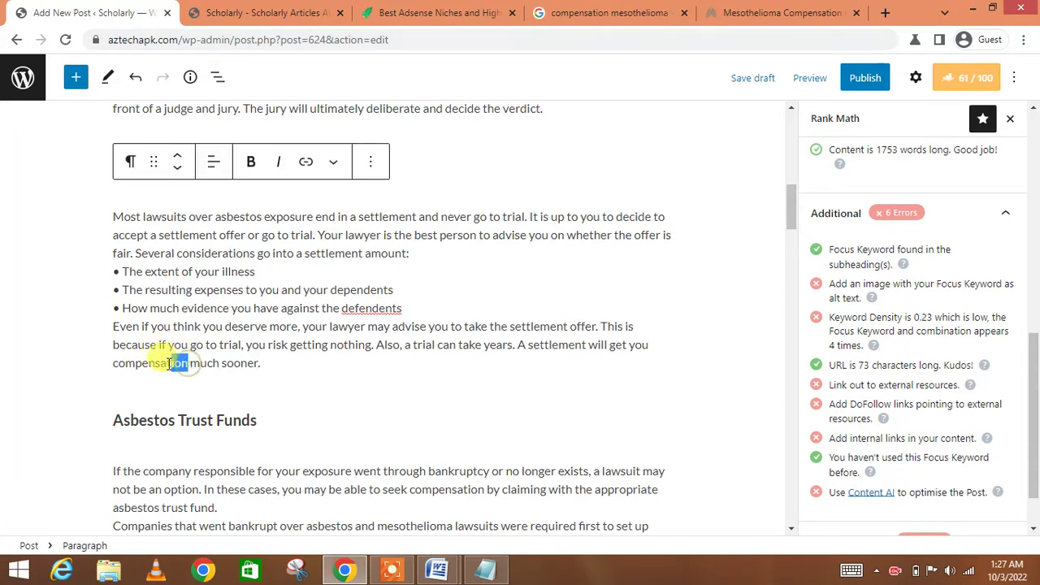
drag(169, 363, 132, 363)
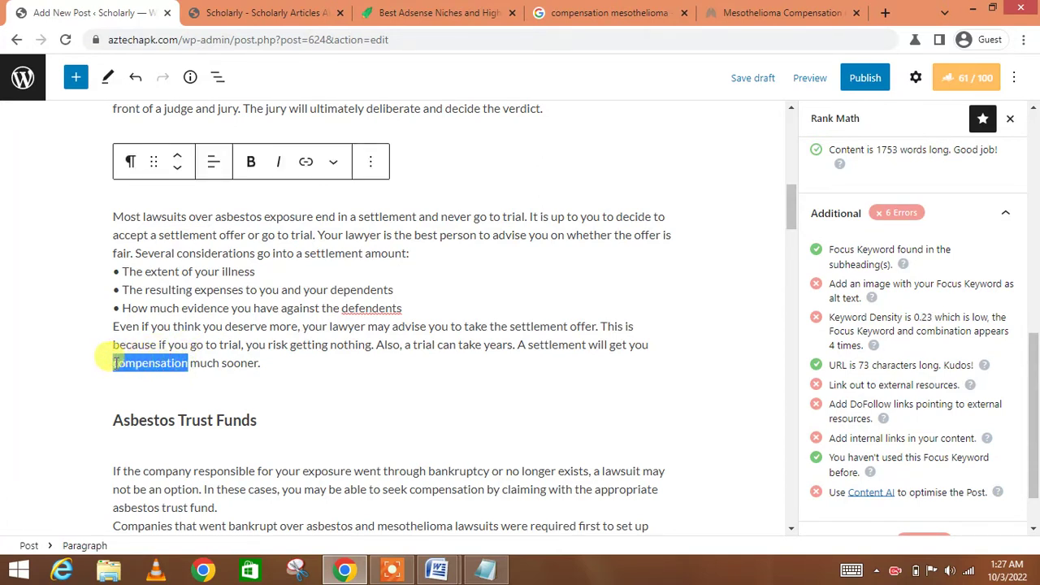
text(Compensation Mesothelioma)
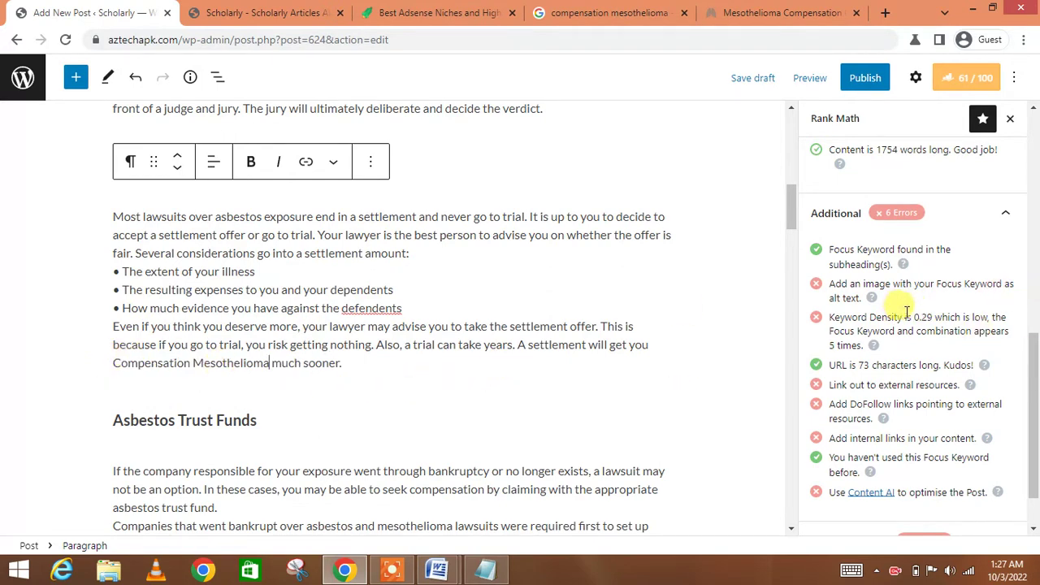
scroll(451, 345, down, 3)
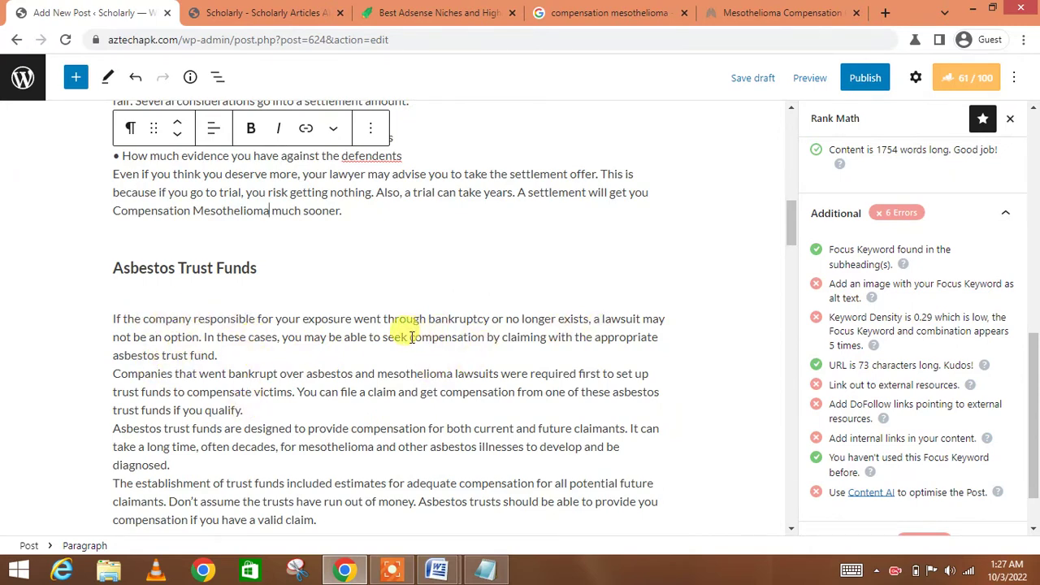
drag(410, 337, 465, 333)
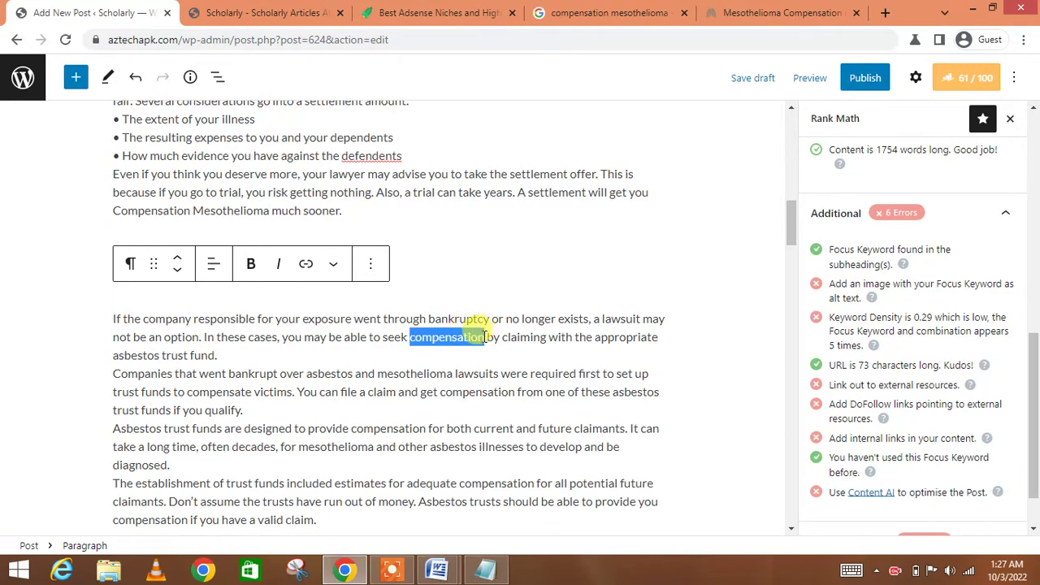
text(Compensation Mesothelioma)
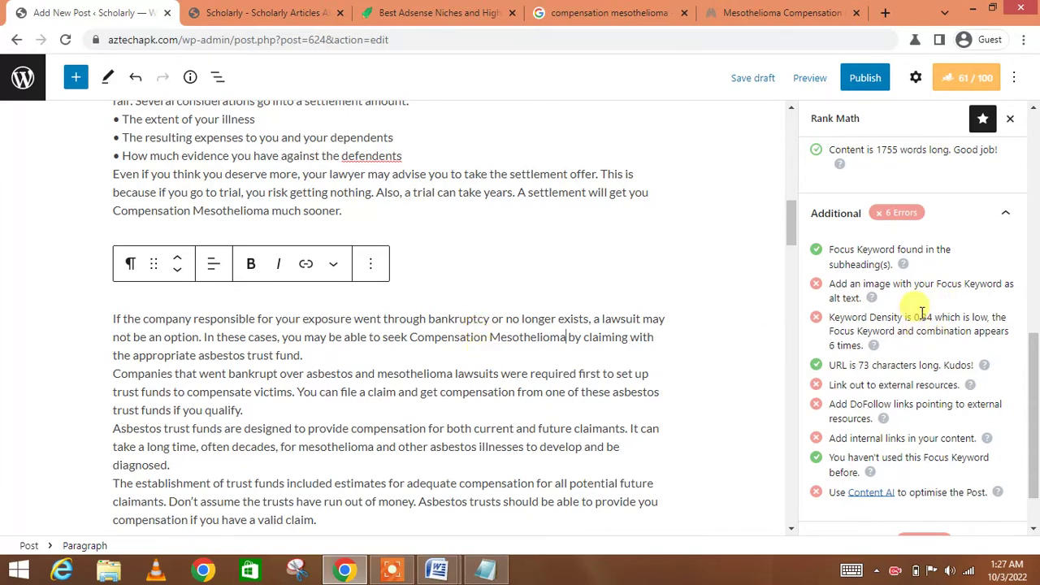
scroll(539, 353, down, 4)
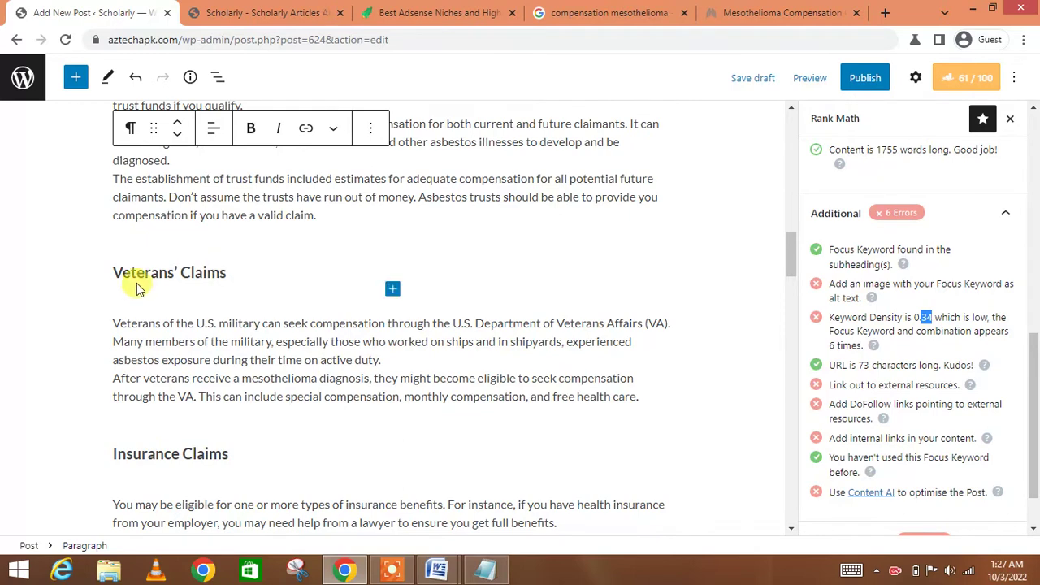
Prefix the Veterans' Claims and Insurance Claims headings with 'Compensation Mesothelioma'
click(116, 273)
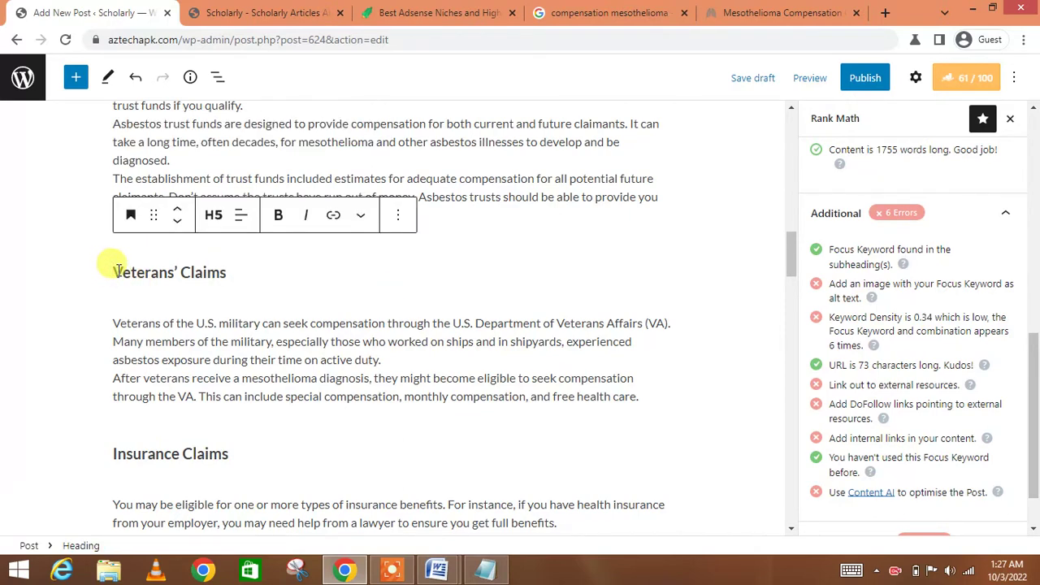
text(Compensation Mesothelioma)
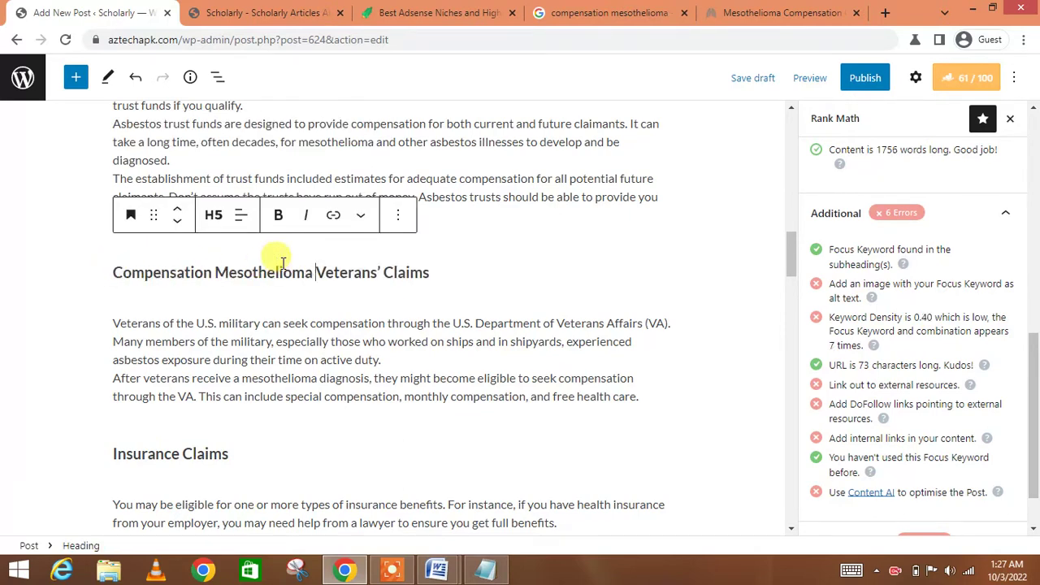
click(114, 454)
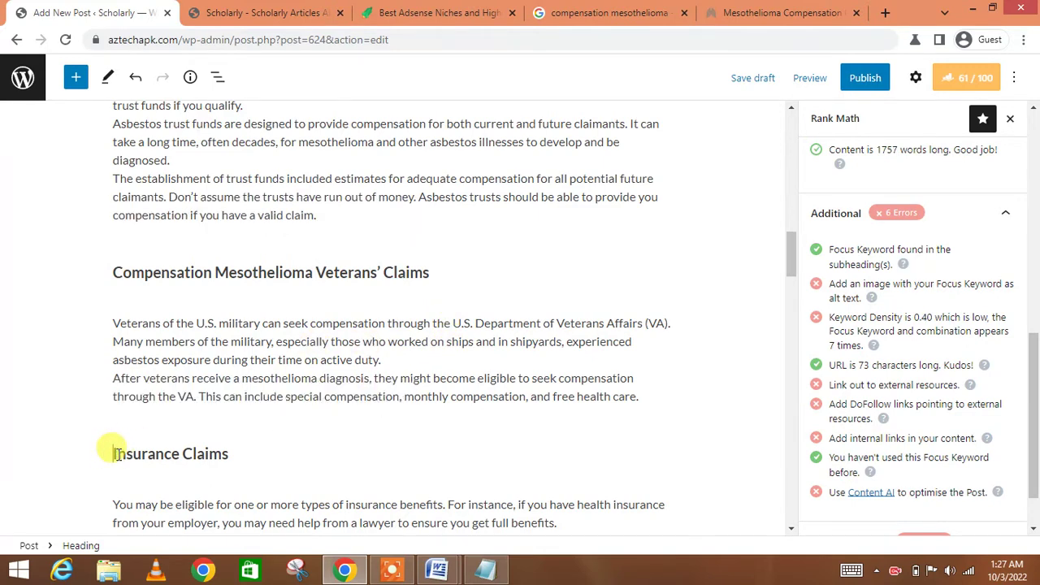
text(Compensation Mesothelioma)
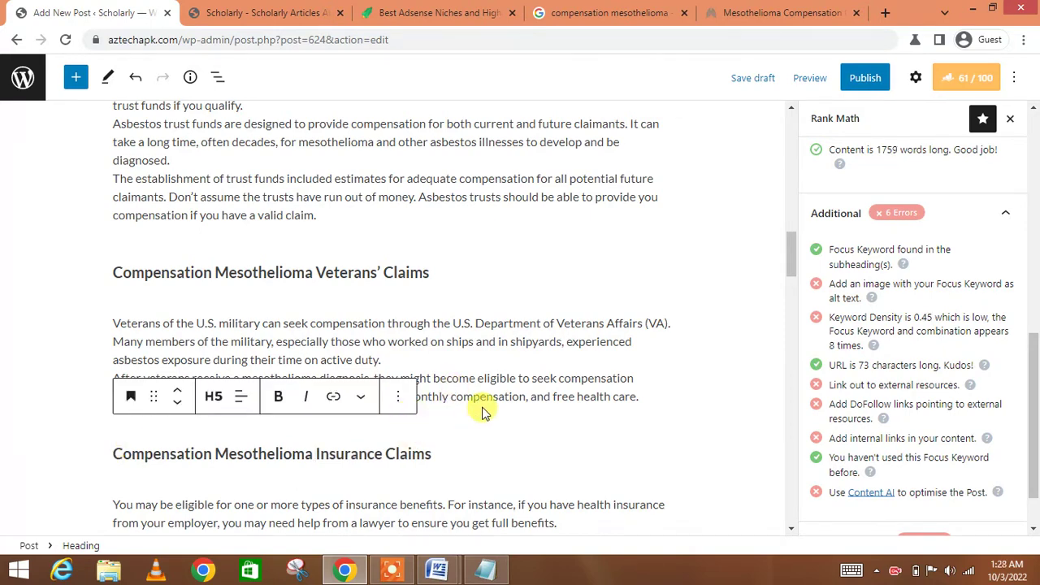
scroll(455, 406, down, 4)
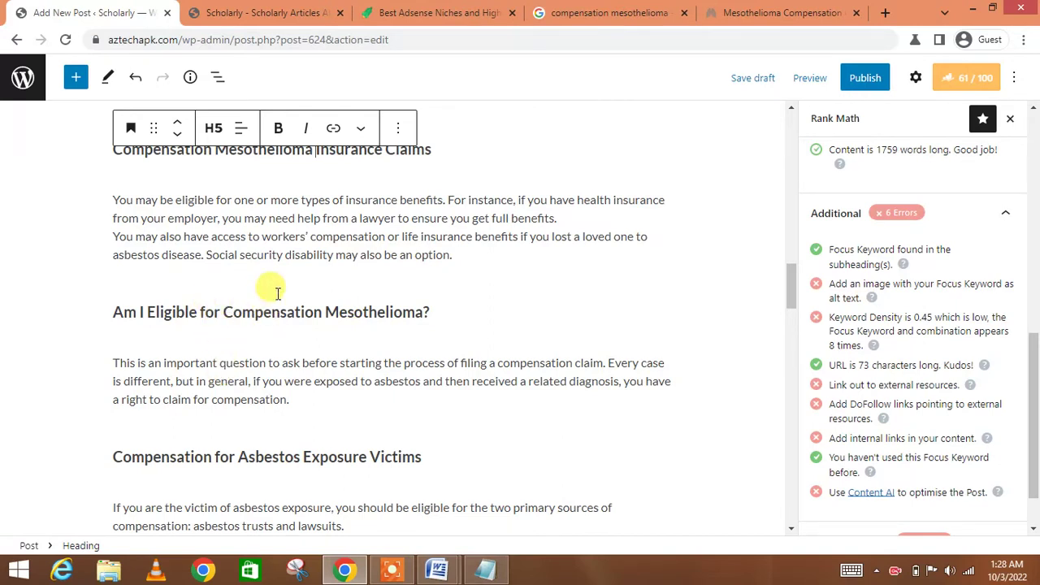
scroll(268, 358, down, 1)
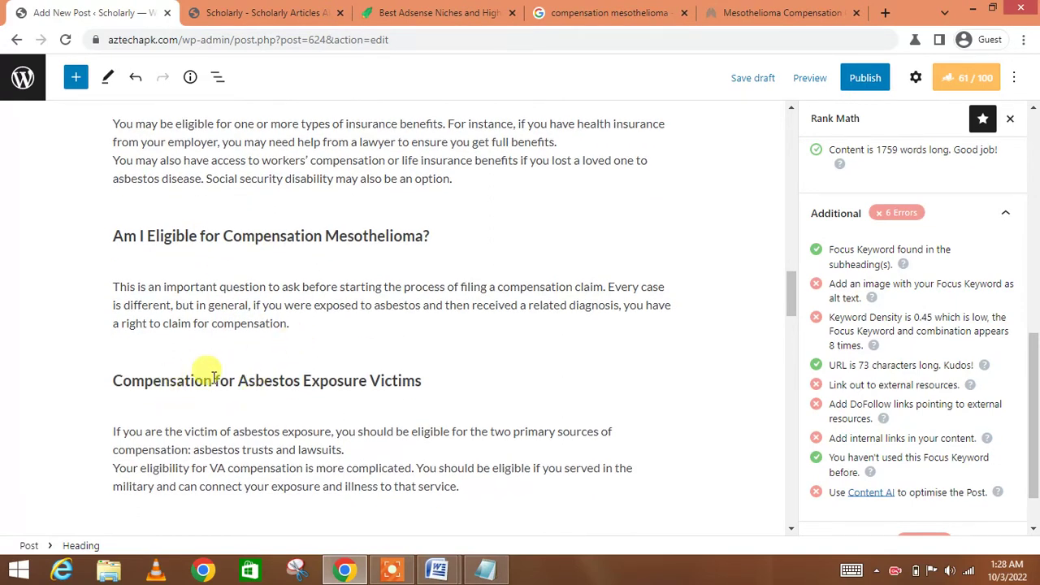
Replace 'Compensation' with the keyword in the exposure victims, family and dependents, and after-death headings
drag(213, 377, 119, 380)
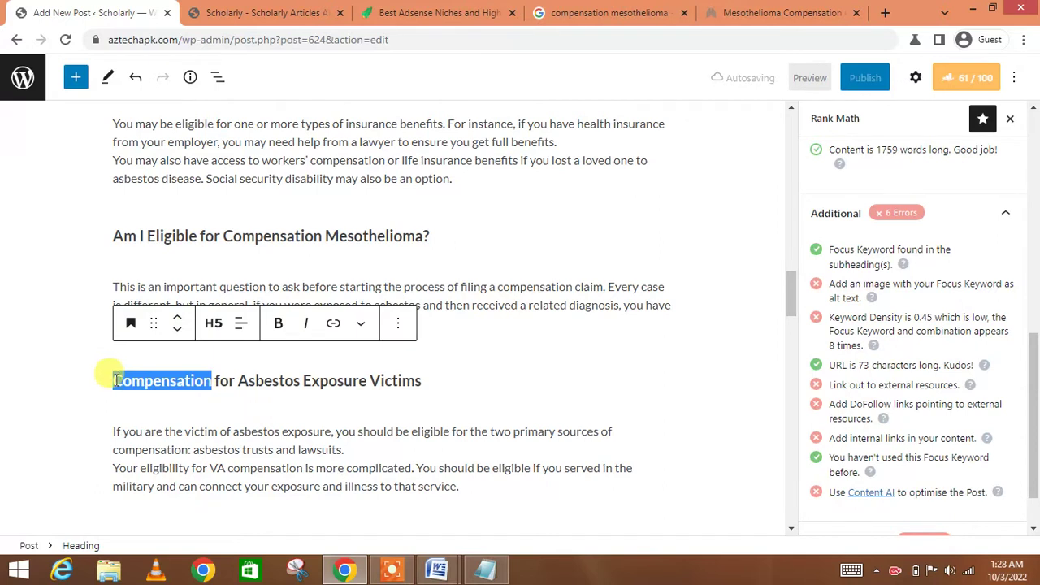
text(Compensation Mesothelioma)
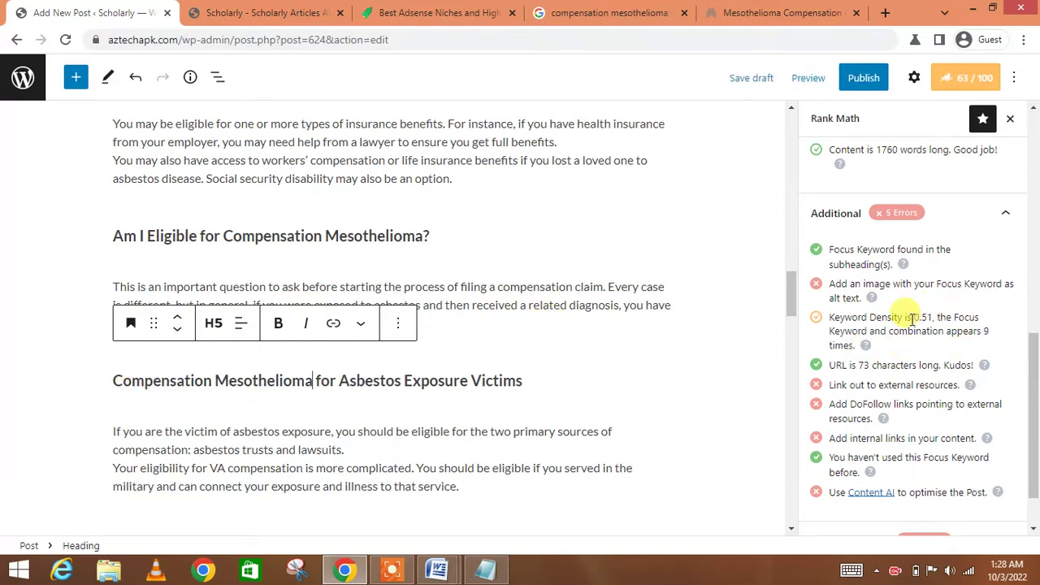
scroll(568, 350, down, 2)
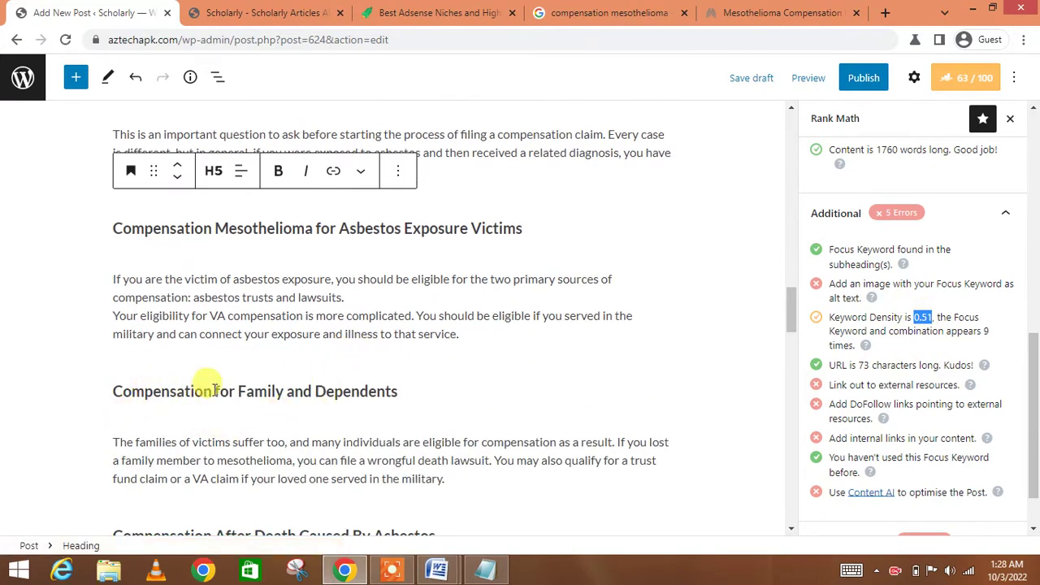
drag(213, 388, 112, 397)
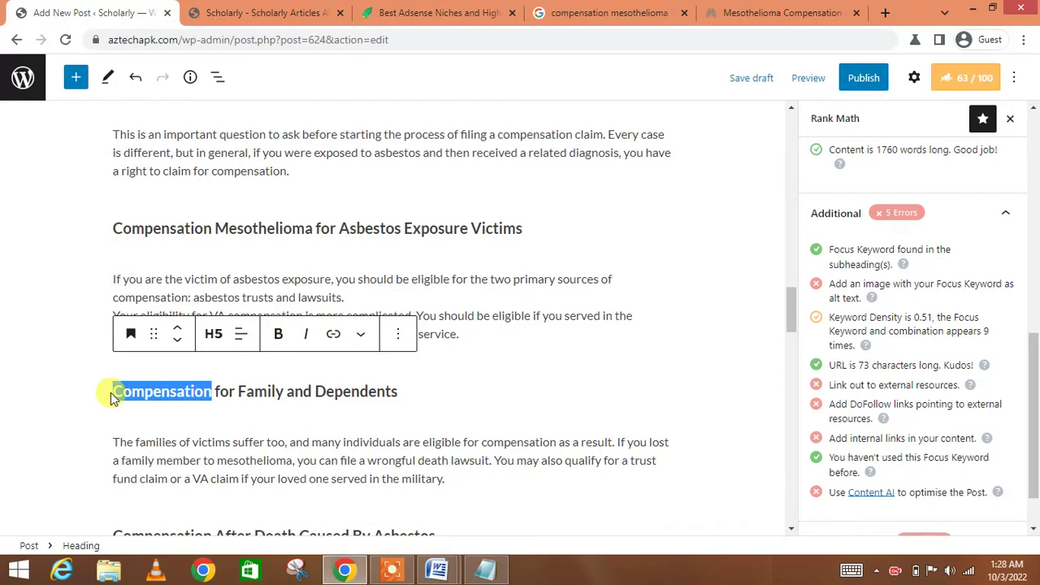
text(Compensation Mesothelioma)
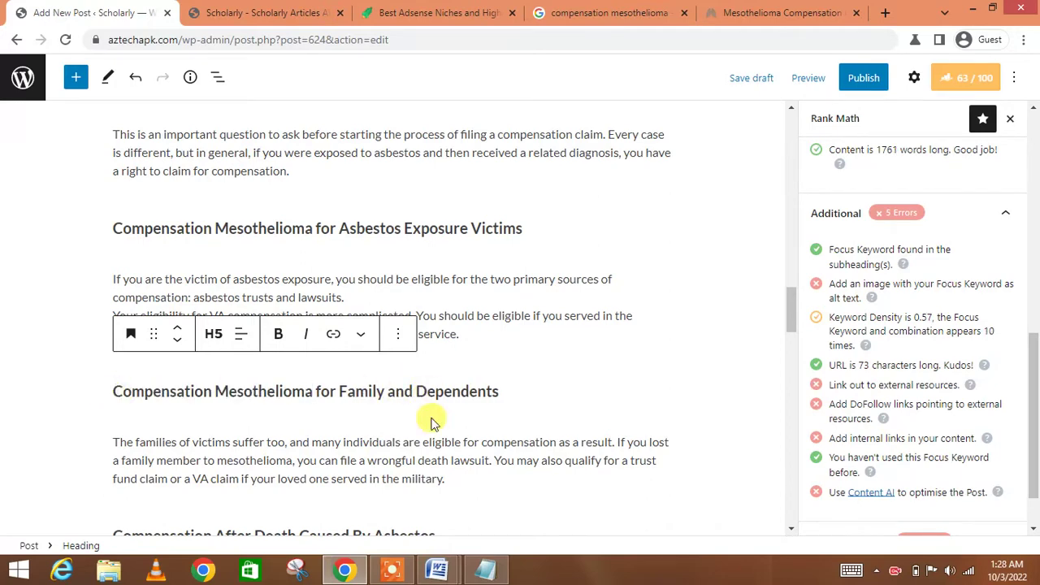
scroll(471, 463, down, 2)
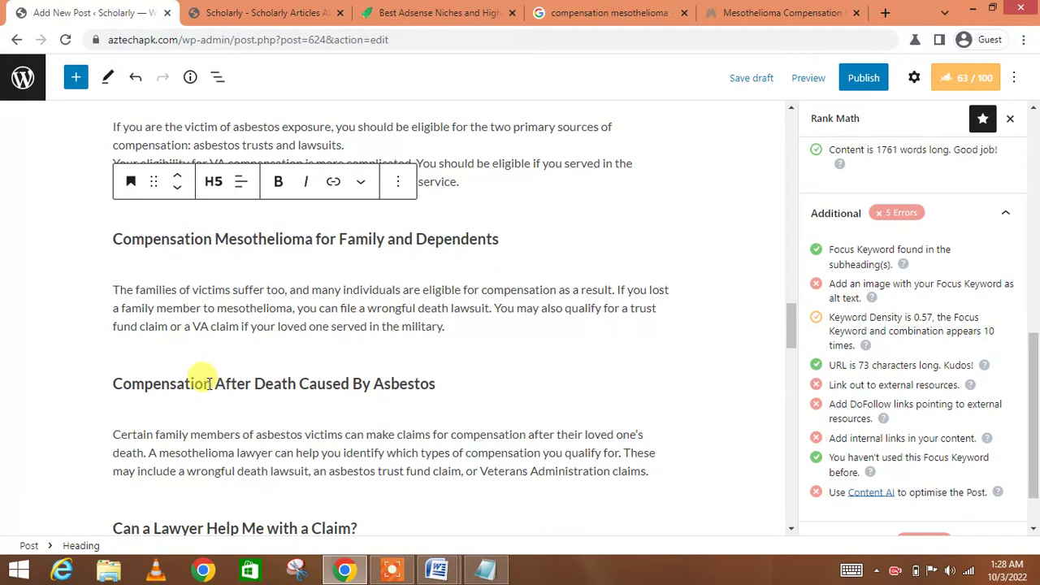
drag(214, 384, 108, 394)
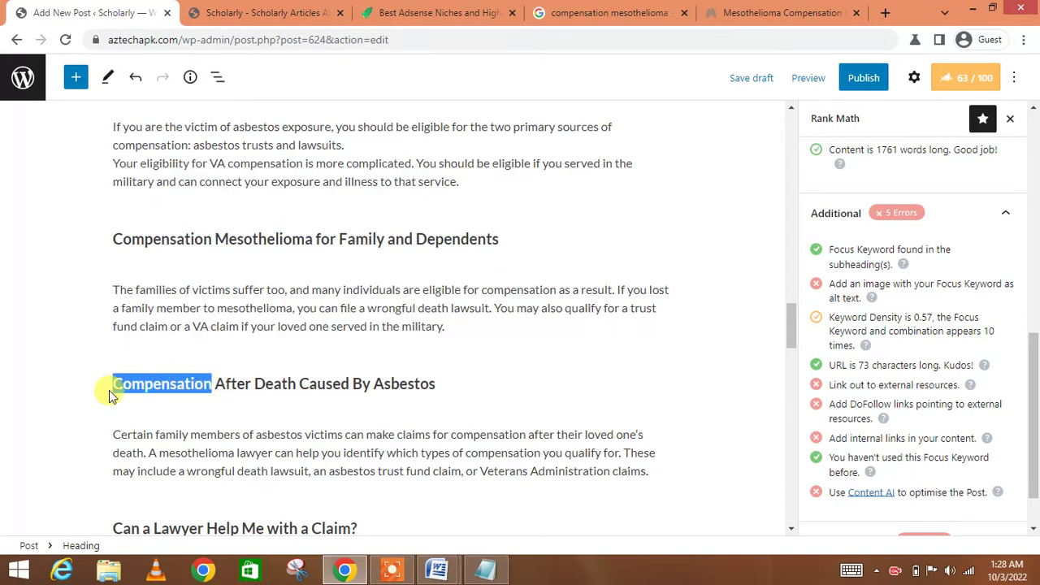
text(Compensation Mesothelioma)
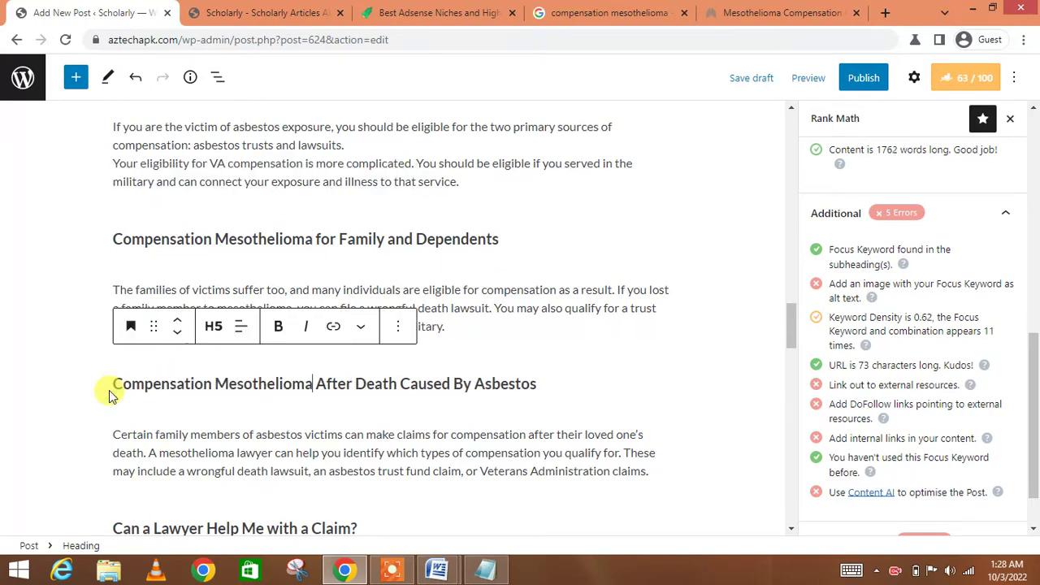
scroll(304, 459, down, 1)
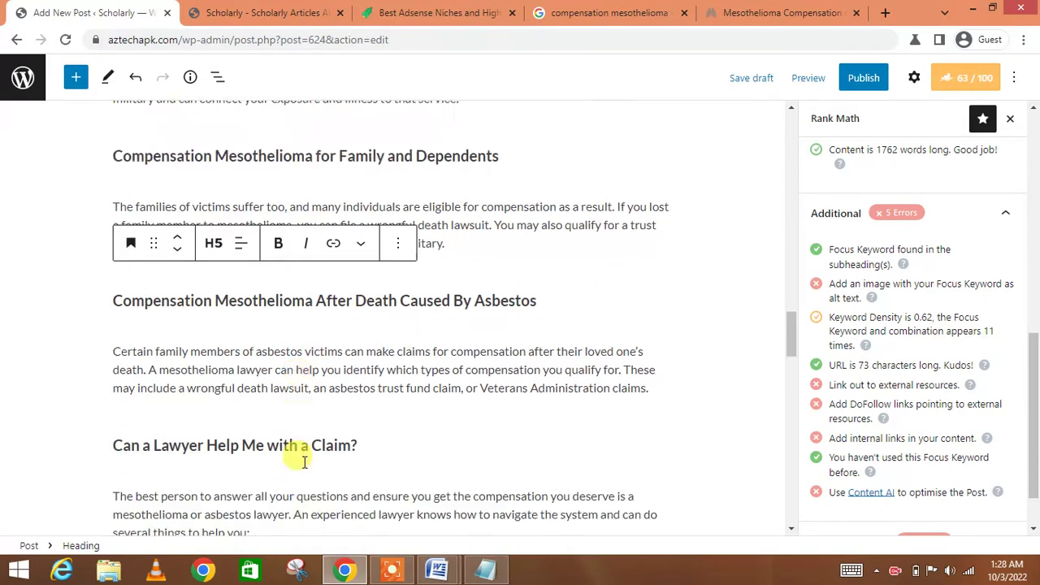
scroll(304, 461, down, 3)
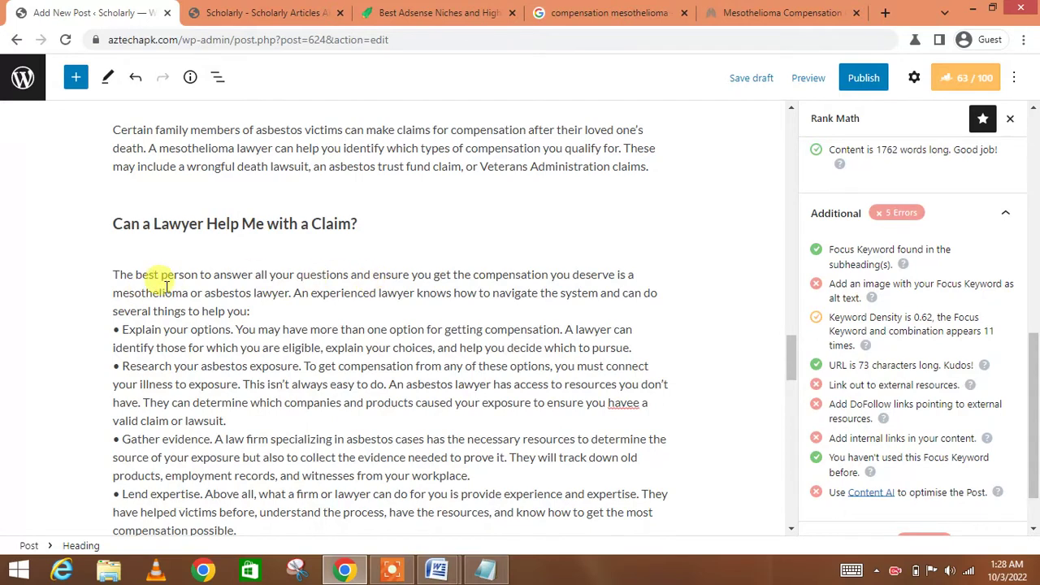
Insert 'Compensation Mesothelioma' into the lawyer paragraph and the How to File a Claim heading
drag(191, 293, 106, 289)
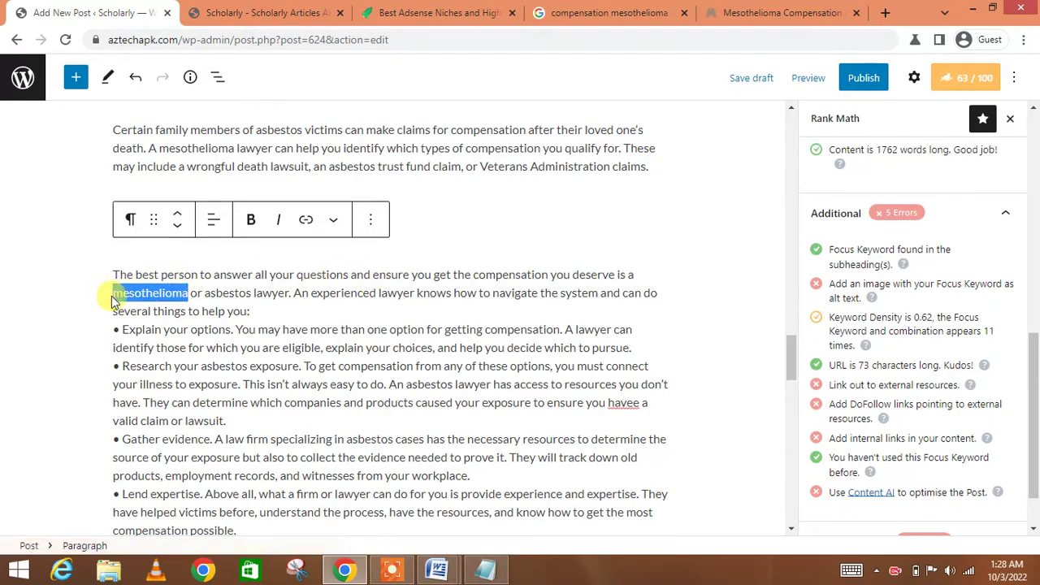
text(Compensation Mesothelioma)
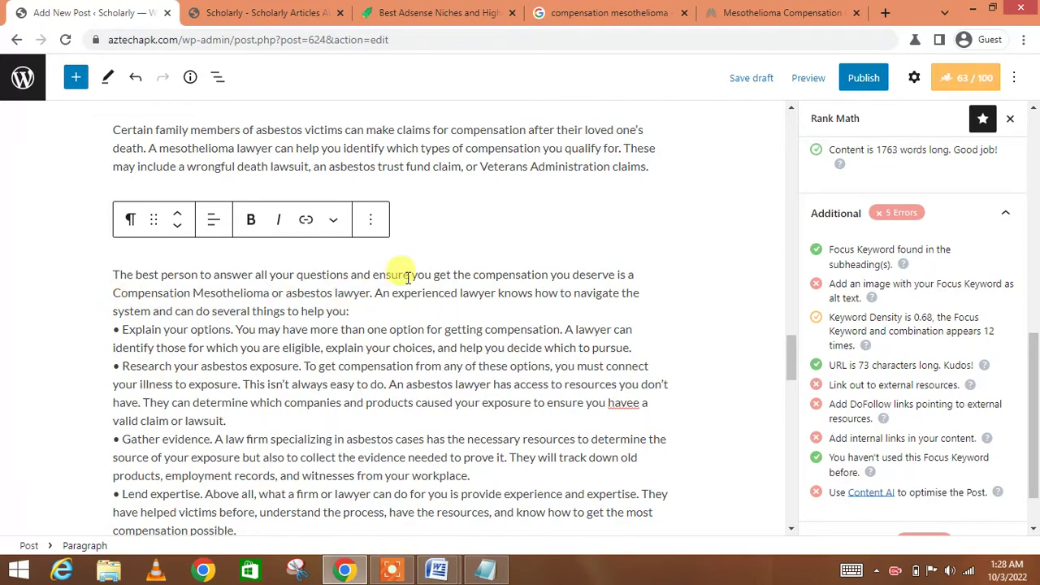
scroll(561, 272, down, 2)
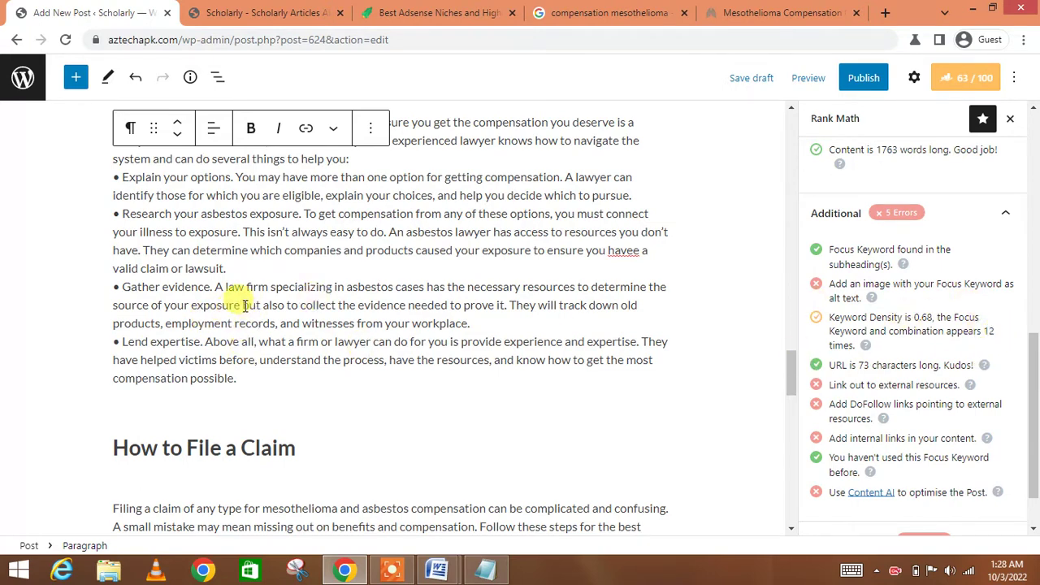
click(297, 439)
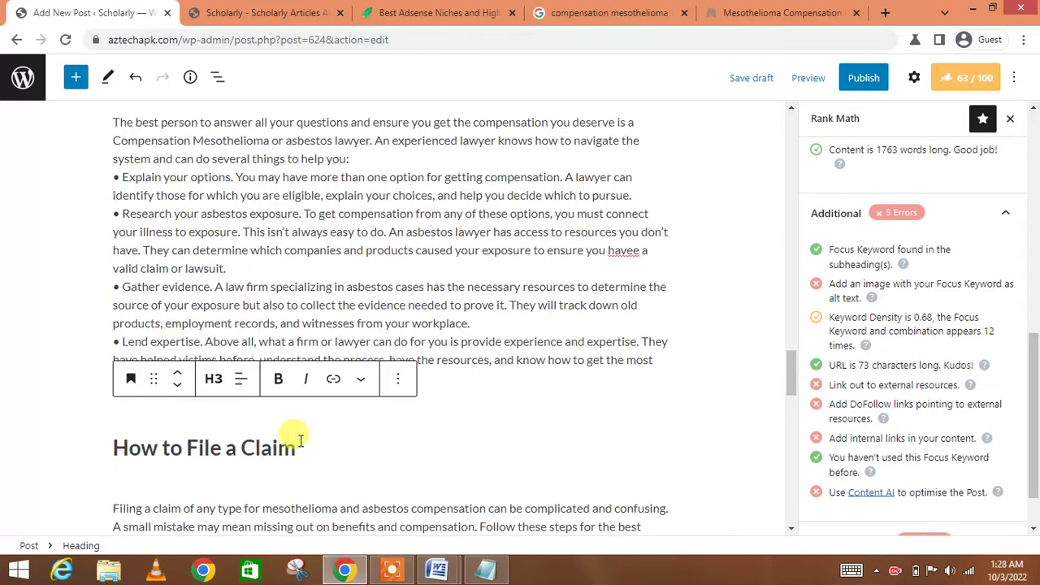
click(238, 449)
text(Compensation Mesothelioma)
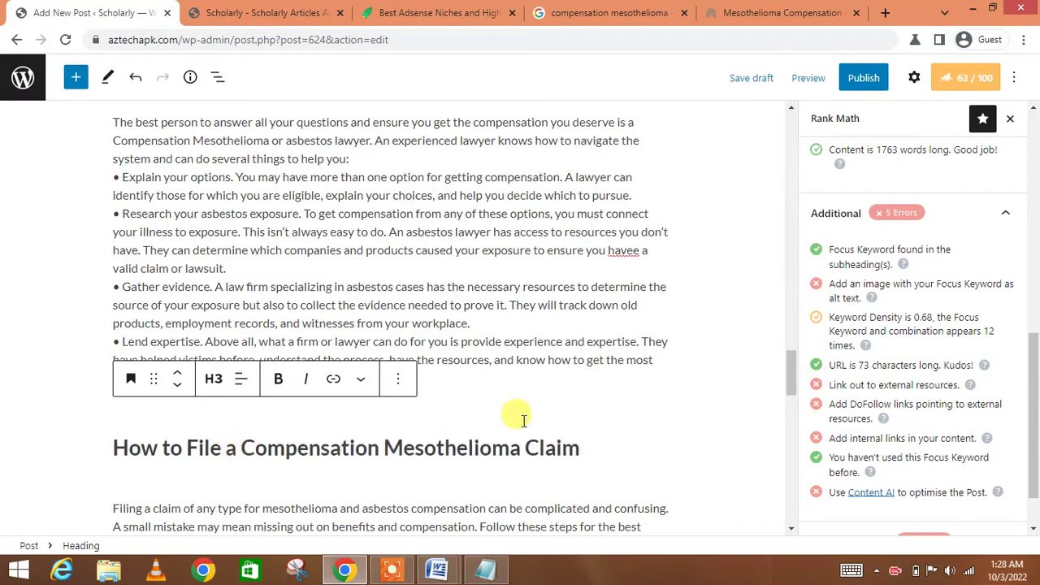
scroll(601, 414, down, 1)
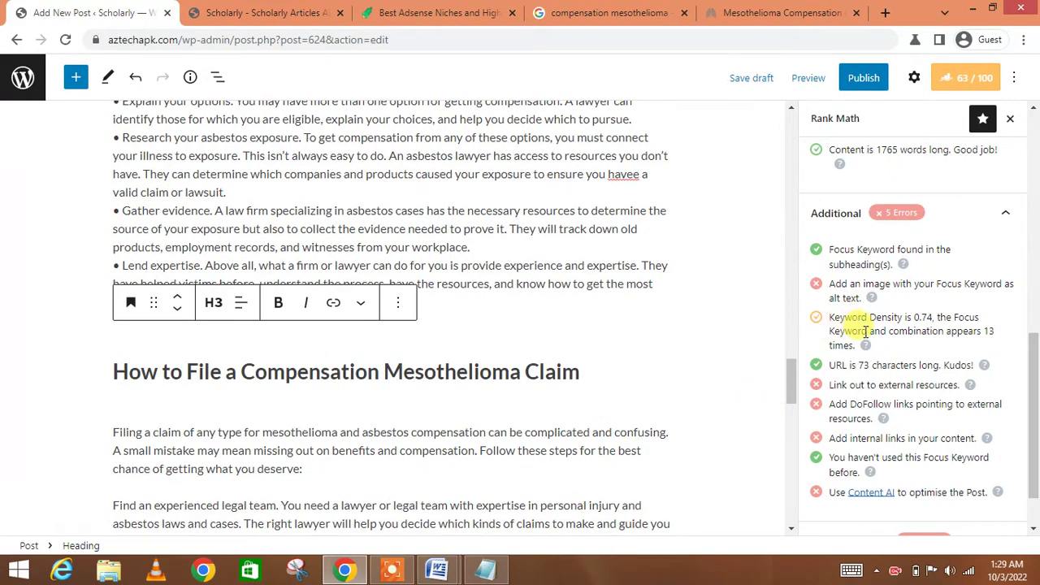
scroll(369, 415, down, 2)
scroll(379, 410, down, 1)
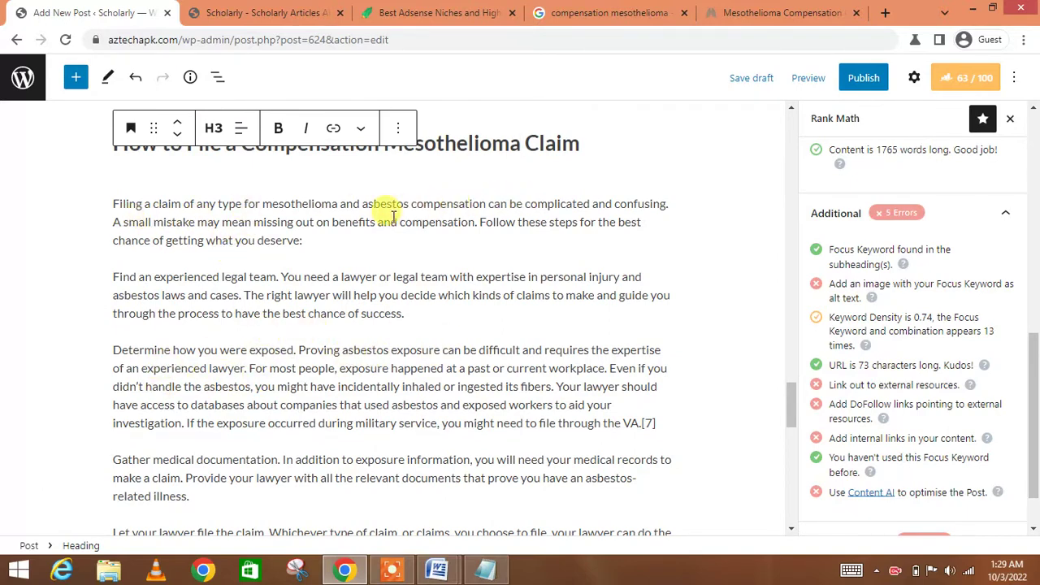
Replace 'compensation' in the Filing paragraph with the keyword, fixing the space after 'asbestos'
drag(410, 203, 476, 204)
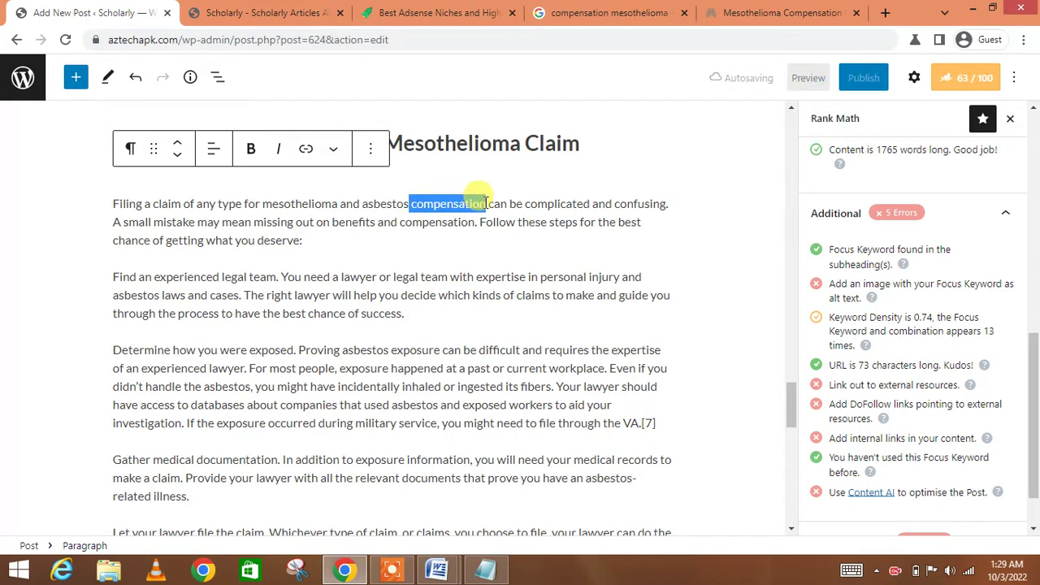
text(Compensation Mesothelioma)
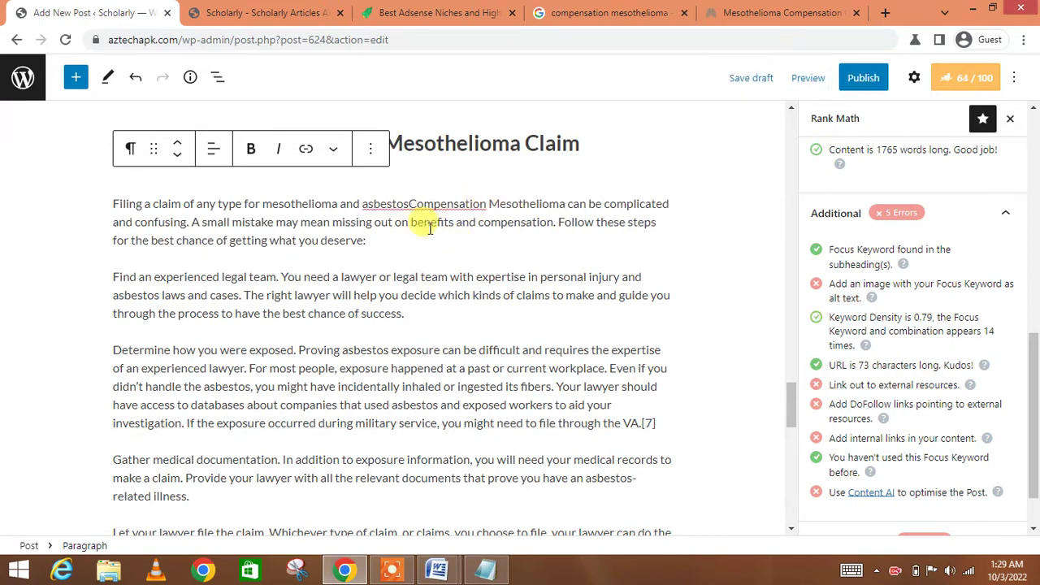
click(410, 204)
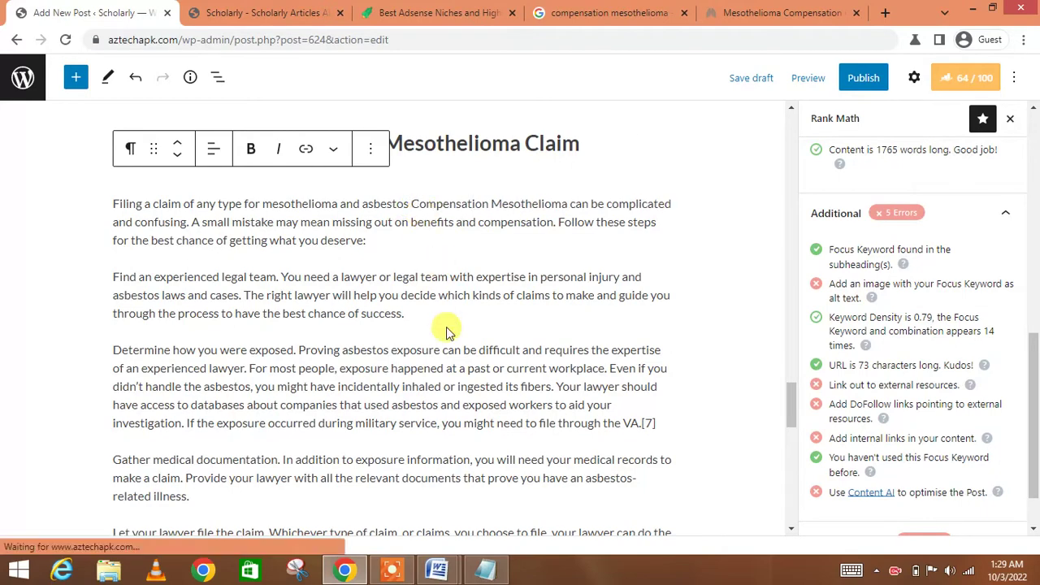
scroll(358, 366, down, 2)
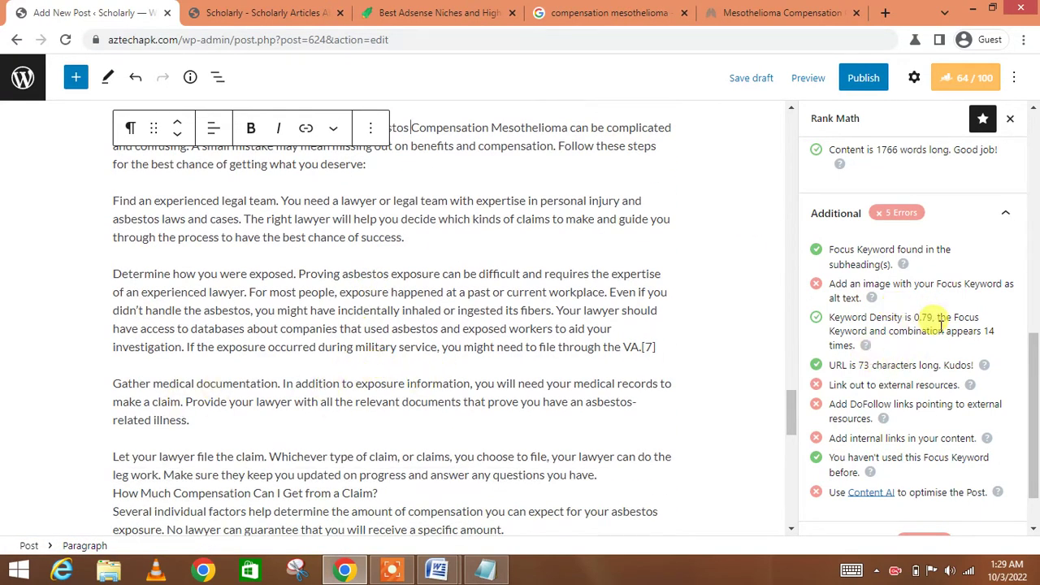
scroll(232, 413, down, 2)
scroll(325, 426, down, 2)
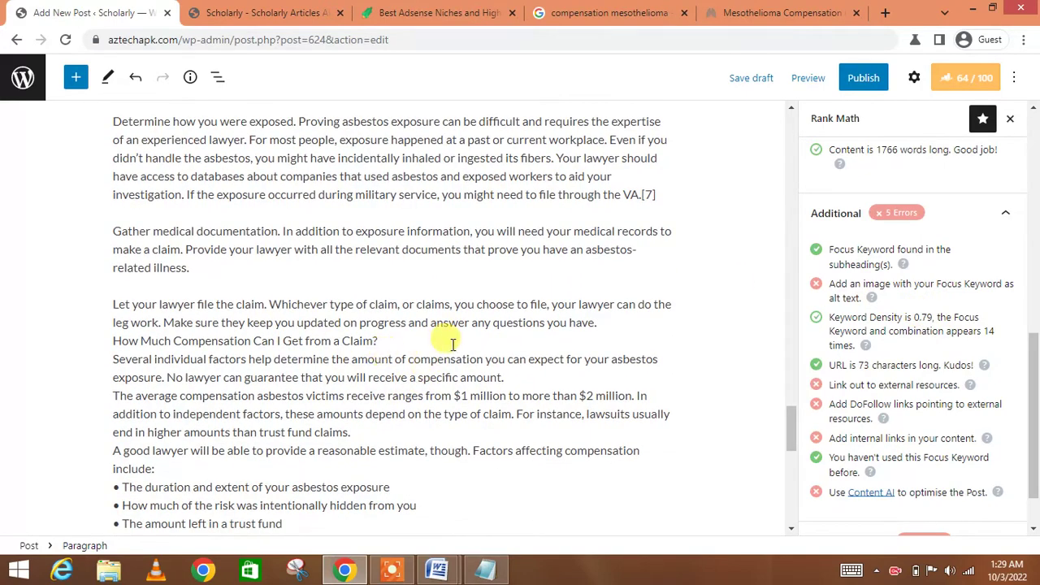
scroll(293, 374, down, 1)
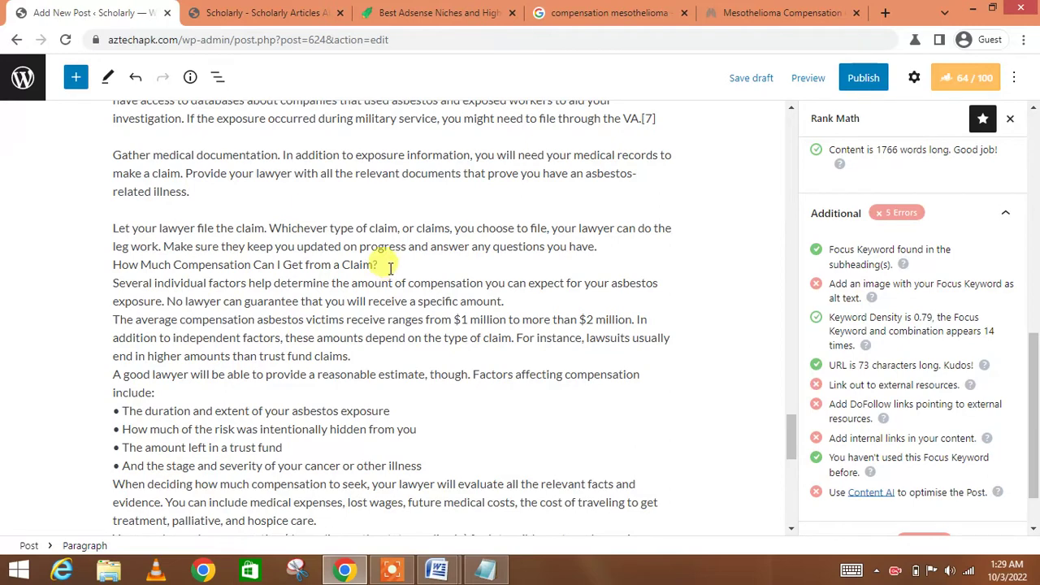
Split the How Much Compensation question into its own block and convert it to a heading
drag(382, 265, 142, 265)
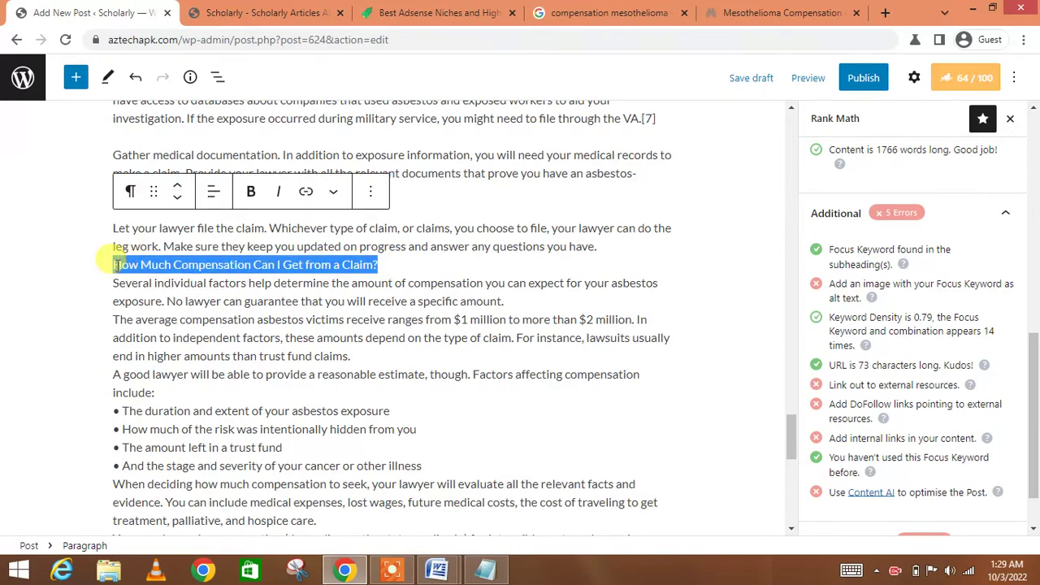
click(616, 250)
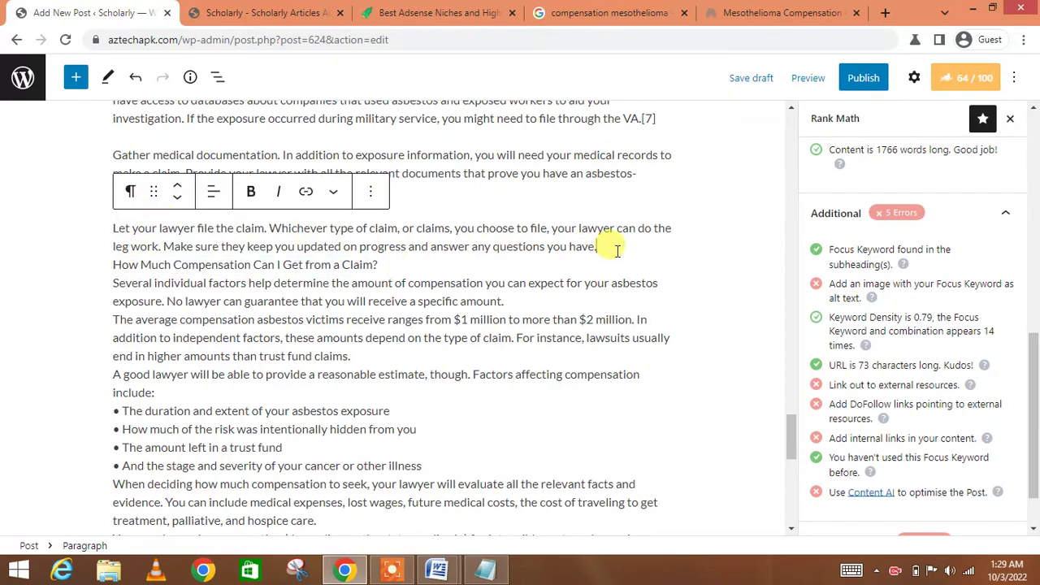
key(Return)
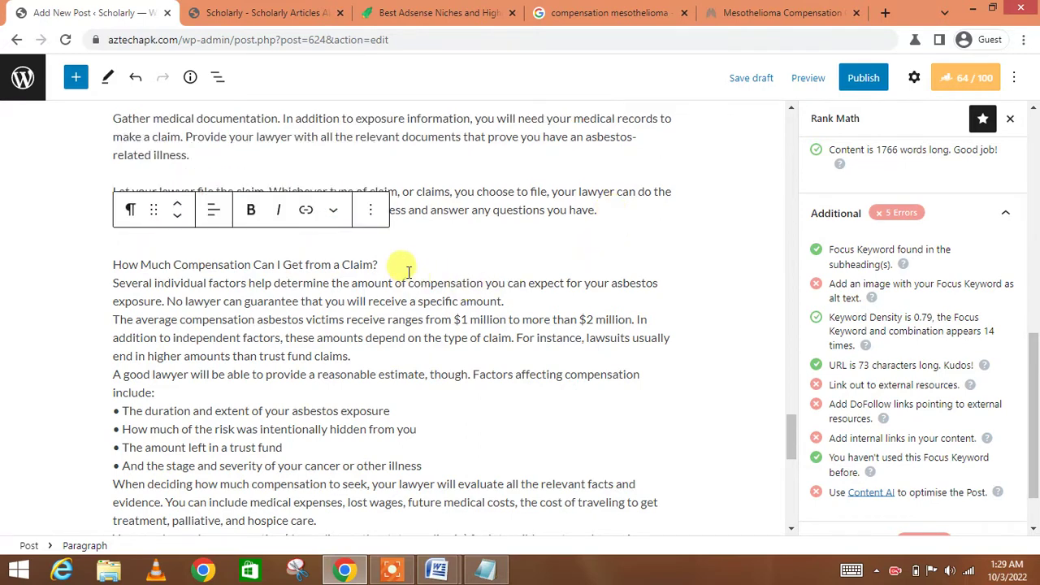
key(Return)
click(416, 228)
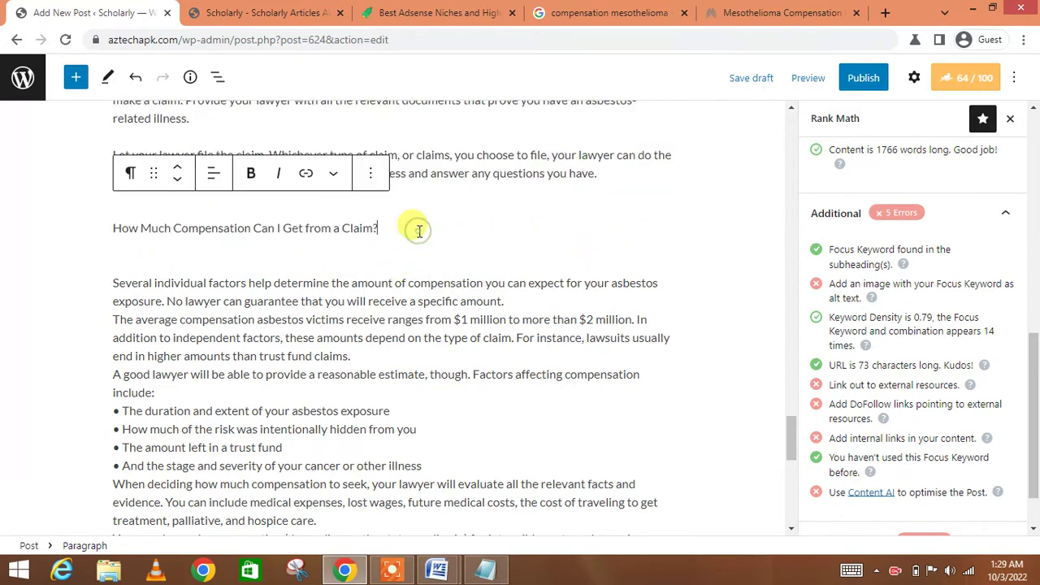
drag(112, 228, 407, 223)
click(131, 173)
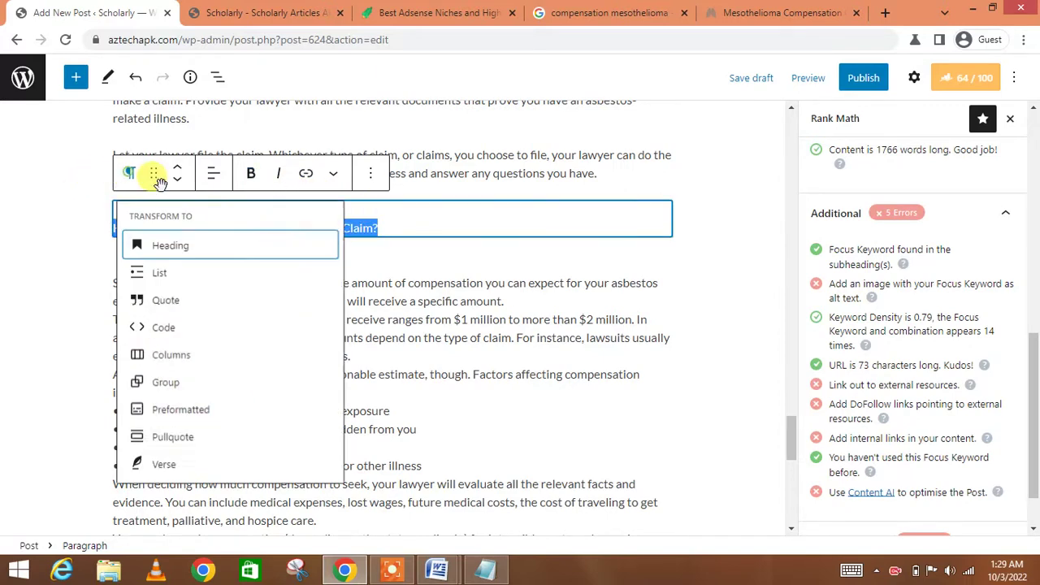
click(196, 248)
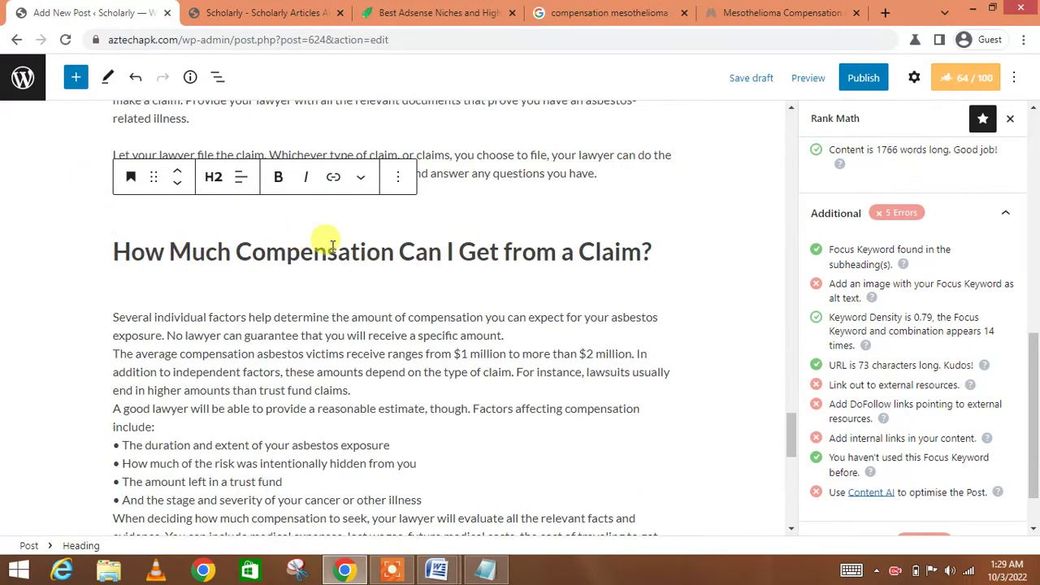
Replace 'Compensation' in the new heading with 'Compensation Mesothelioma'
drag(236, 251, 395, 251)
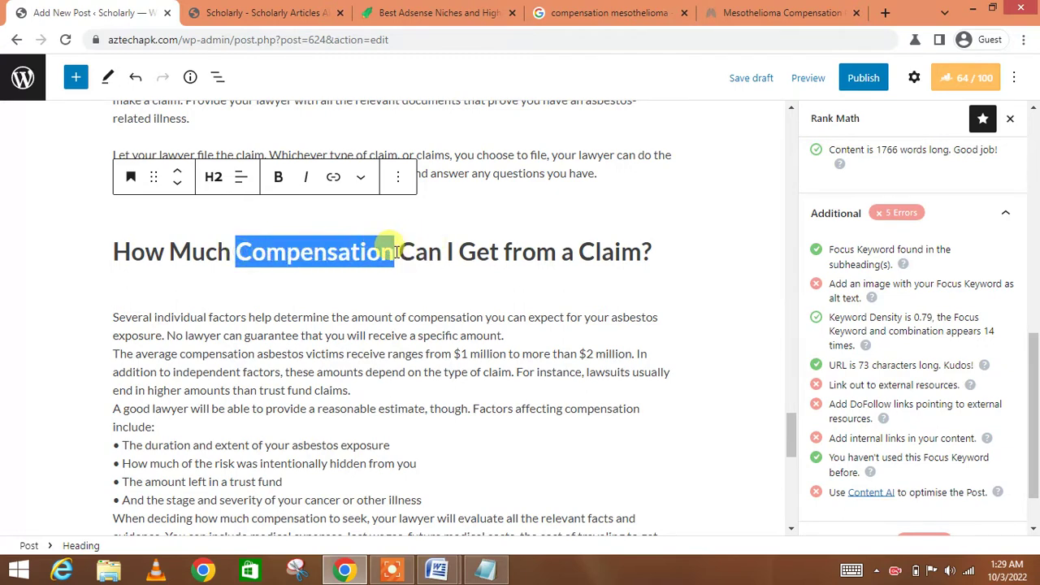
text(Compensation Mesothelioma)
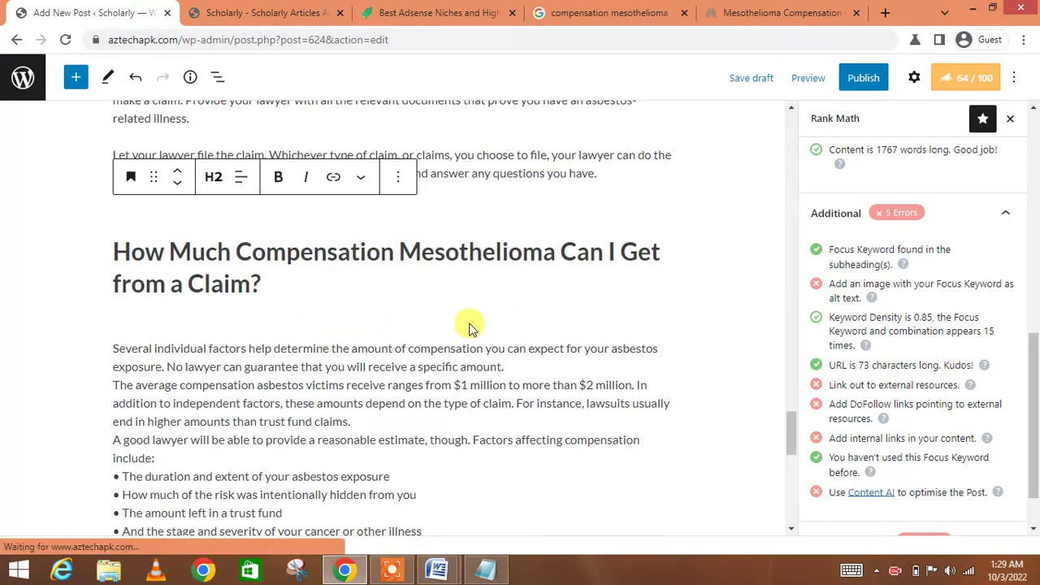
scroll(529, 298, down, 2)
scroll(209, 328, down, 3)
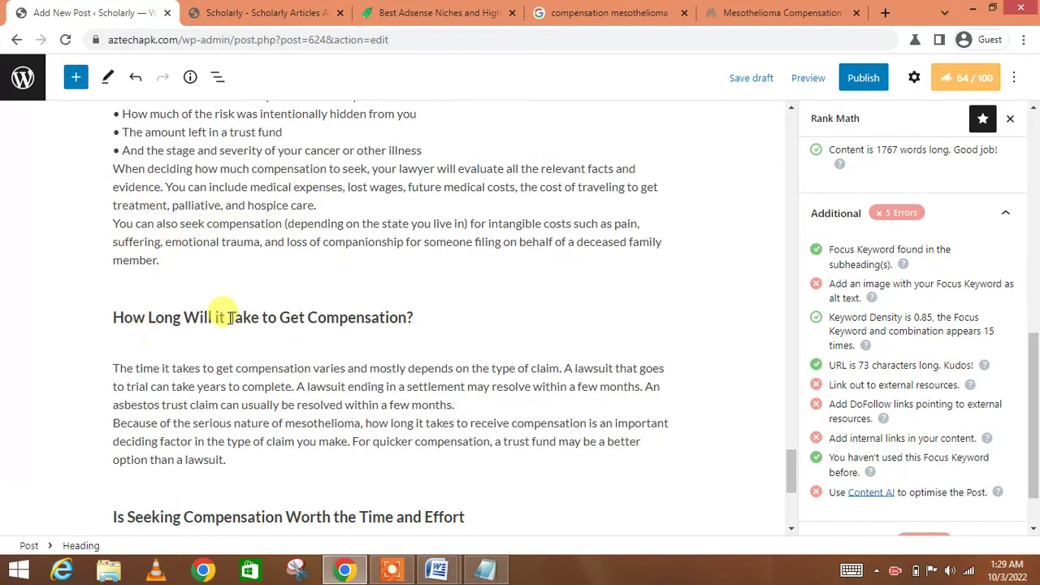
scroll(222, 307, down, 1)
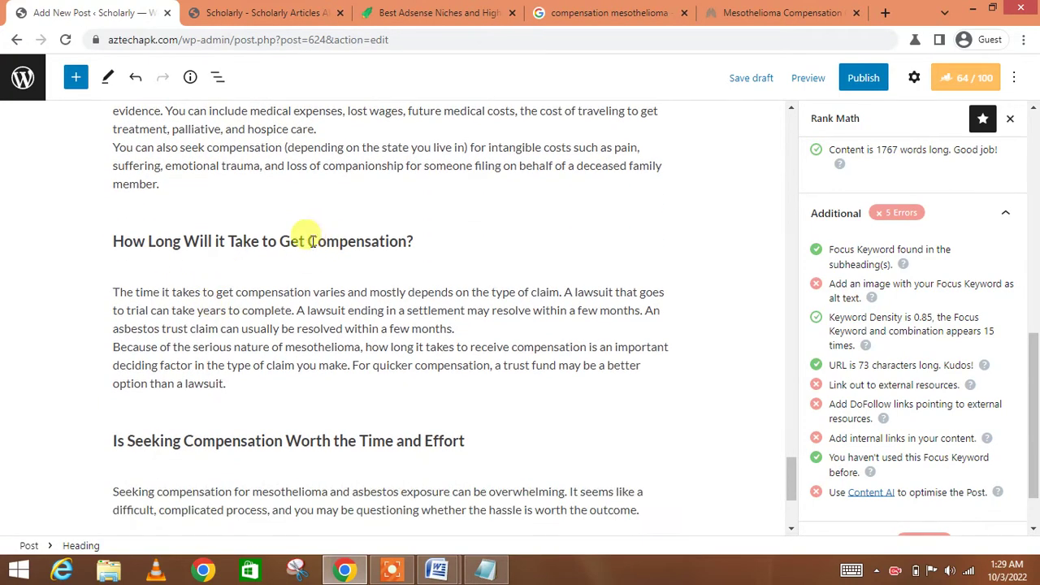
Add the keyword to the How Long heading and the Seeking paragraph, reaching 0.96 density
drag(310, 241, 379, 241)
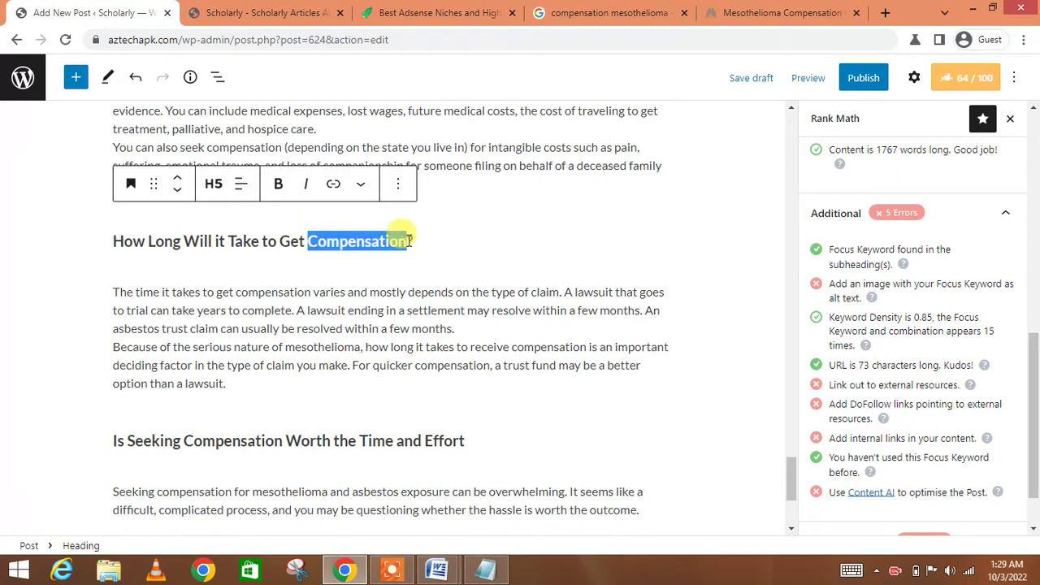
text(Compensation Mesothelioma)
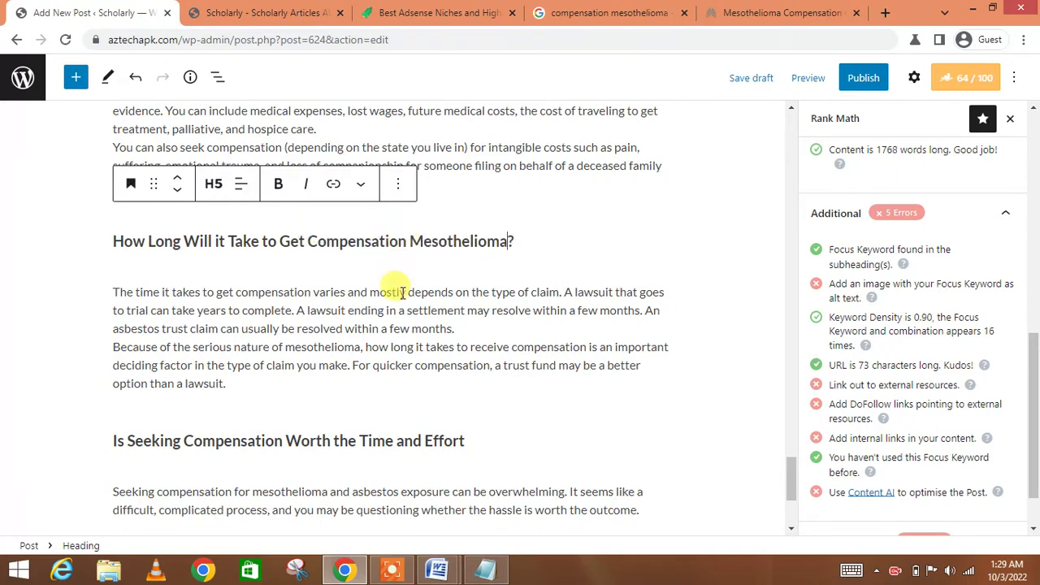
scroll(239, 394, down, 1)
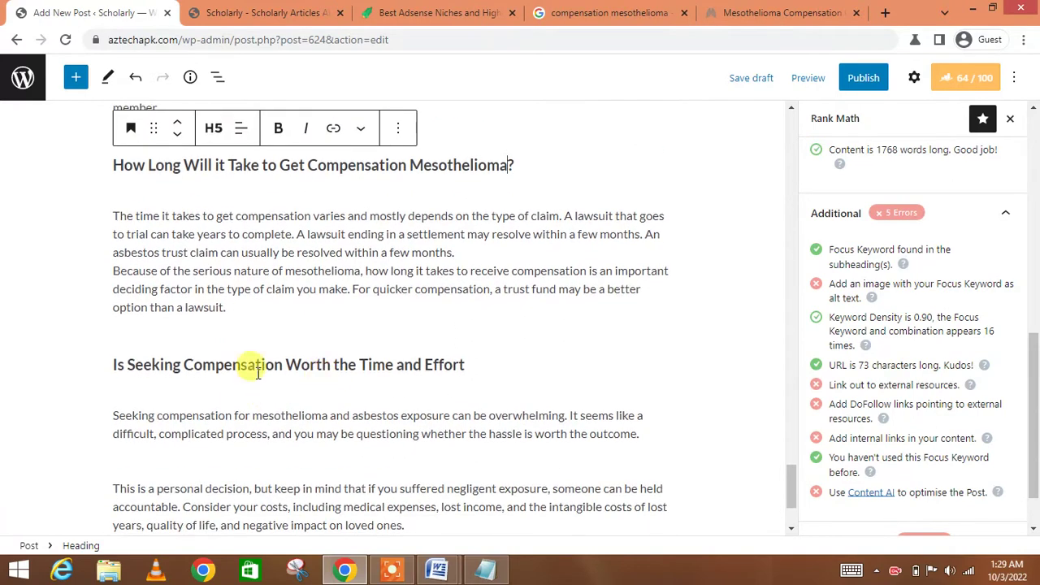
drag(184, 365, 215, 366)
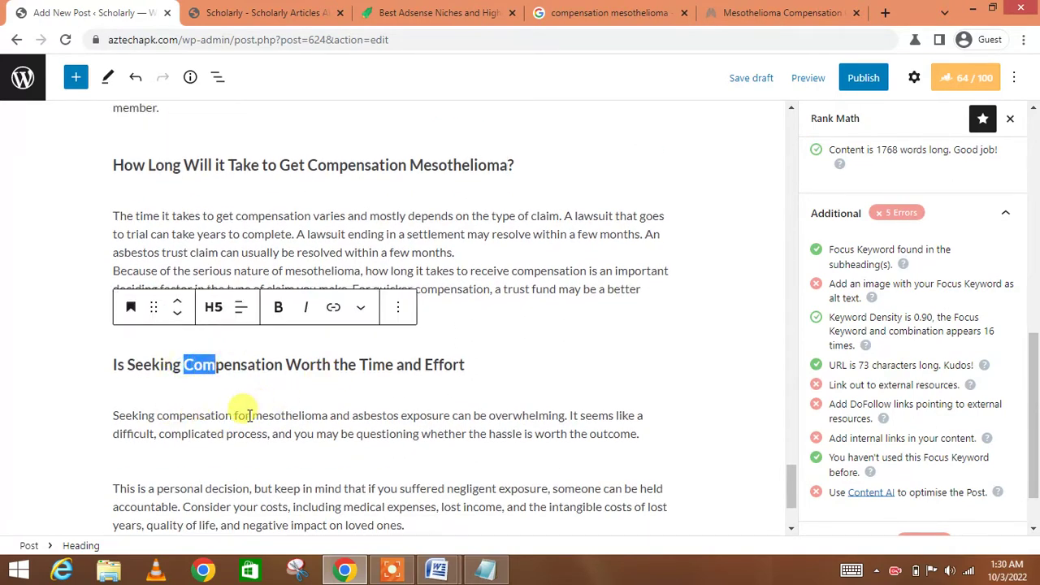
drag(253, 416, 342, 411)
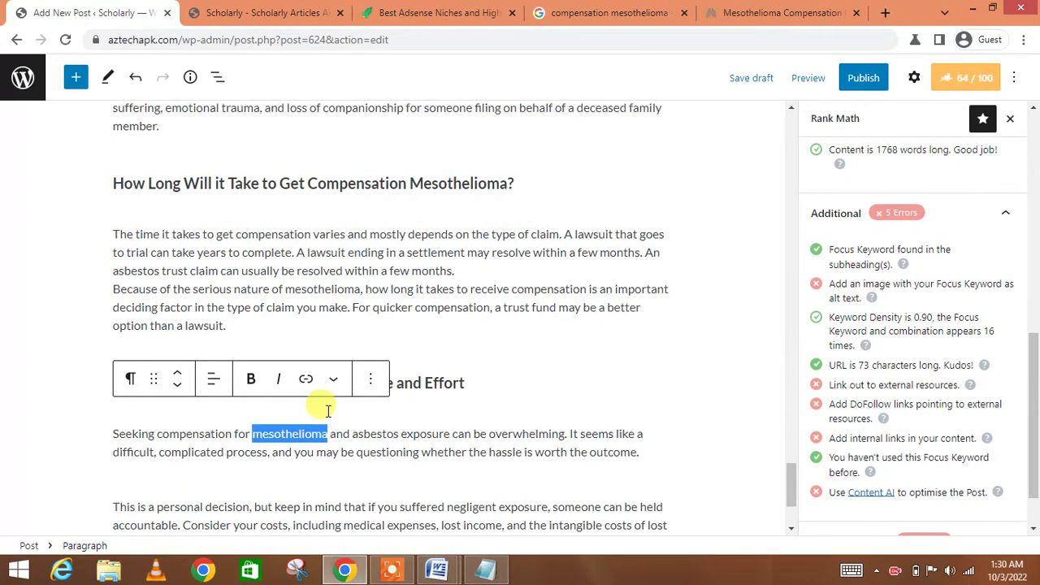
text(Compensation Mesothelioma)
scroll(425, 431, down, 2)
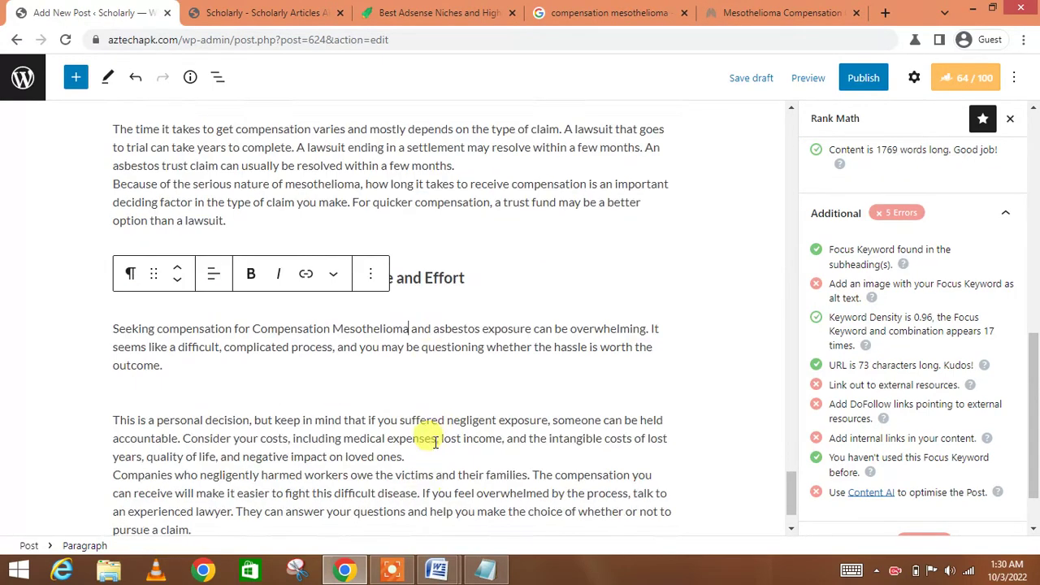
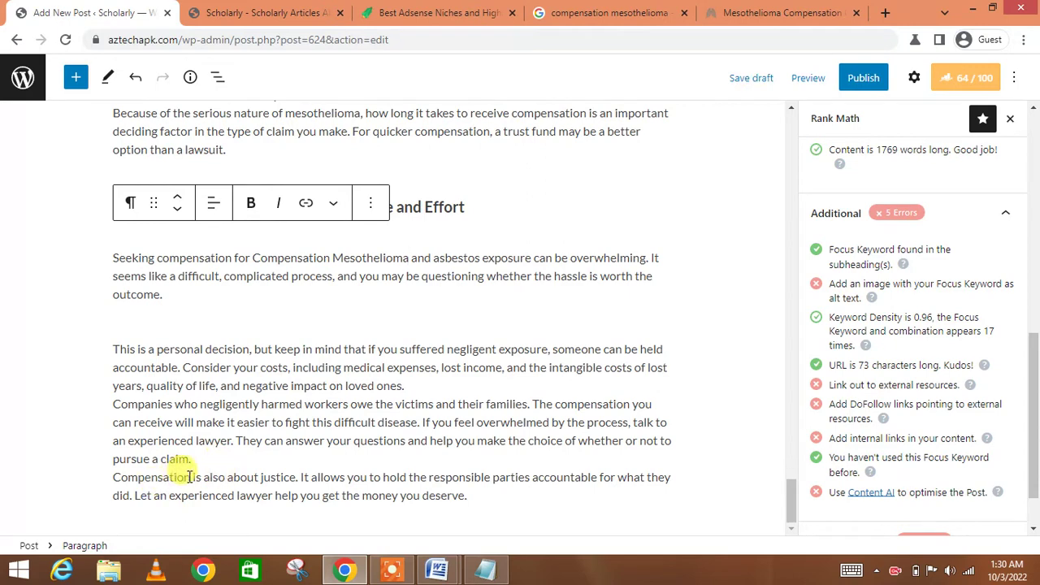
Replace the last paragraph's opening word with 'Compensation Mesothelioma', raising keyword density to 1.02
drag(189, 477, 108, 477)
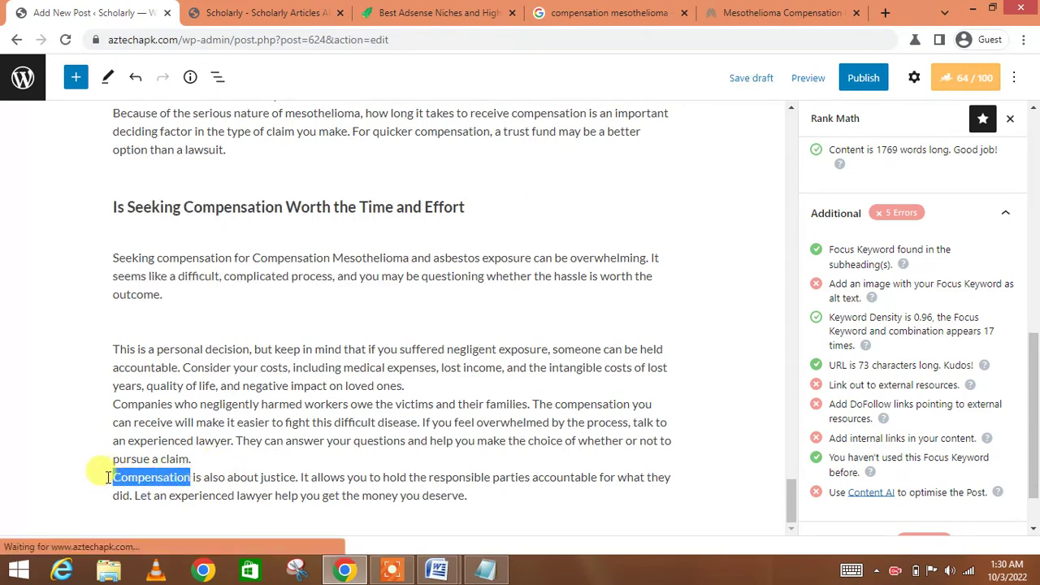
text(Compensation Mesothelioma)
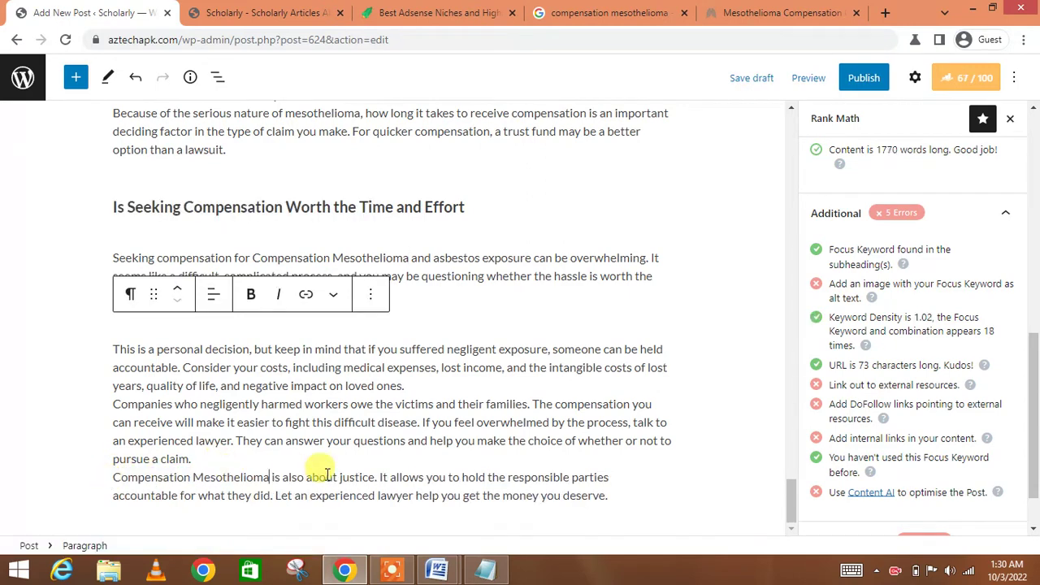
drag(907, 317, 944, 317)
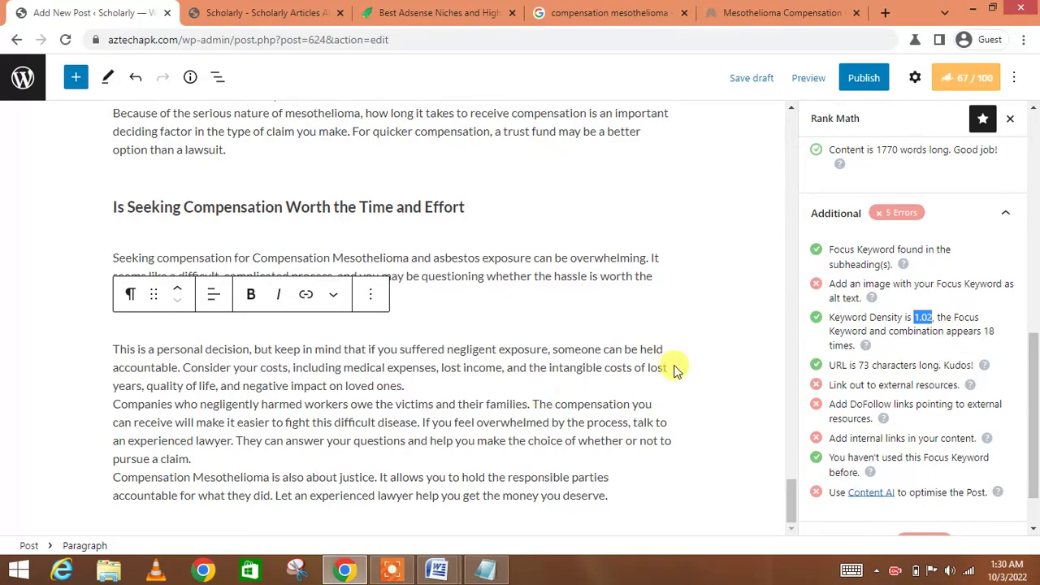
Select the 'How Much Compensation Mesothelioma Can I Get from a Claim?' heading
scroll(681, 382, up, 1)
scroll(681, 382, up, 20)
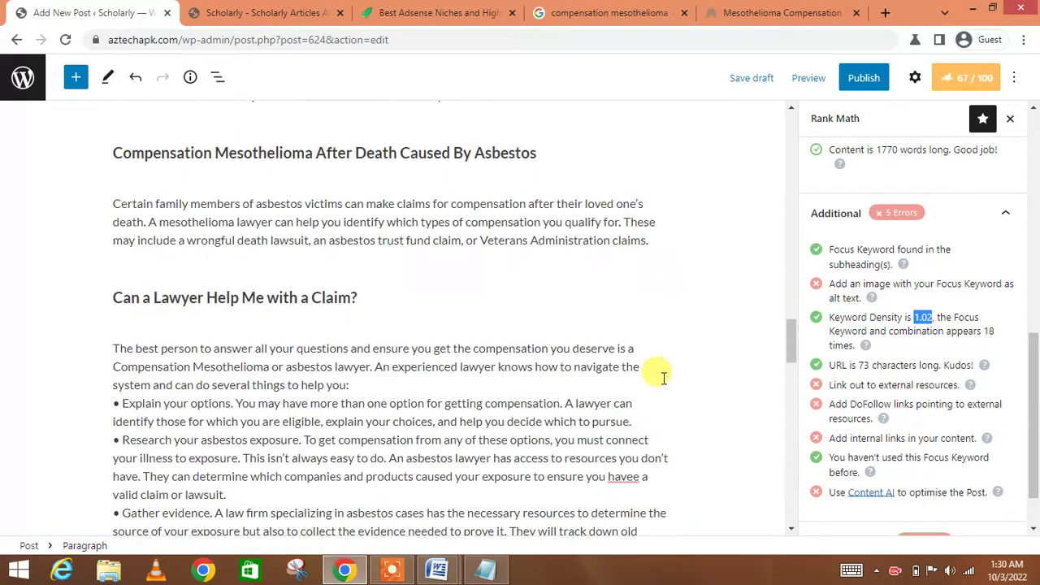
scroll(663, 377, up, 6)
scroll(632, 371, down, 15)
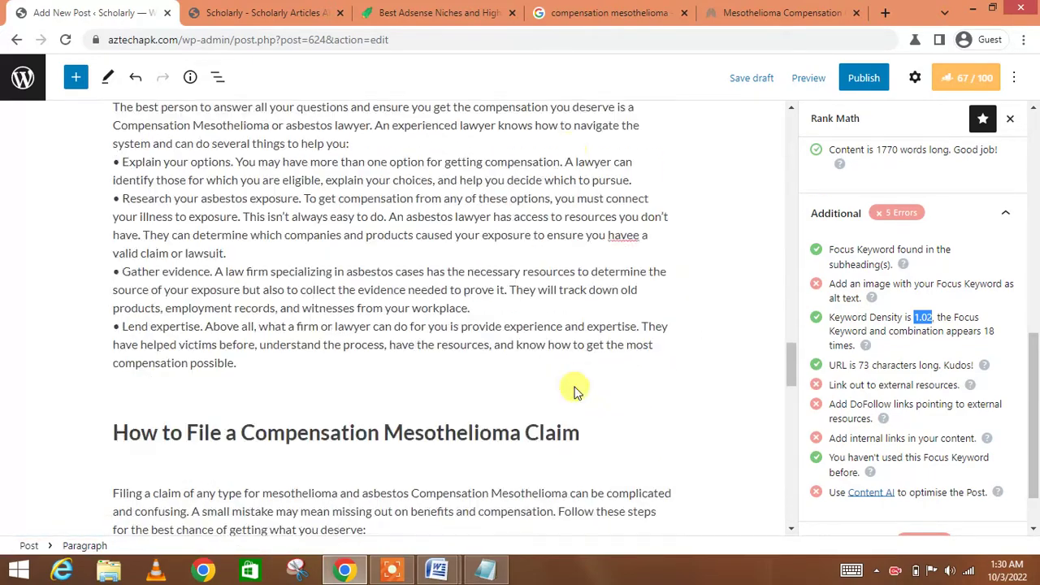
scroll(383, 325, up, 2)
scroll(399, 336, down, 6)
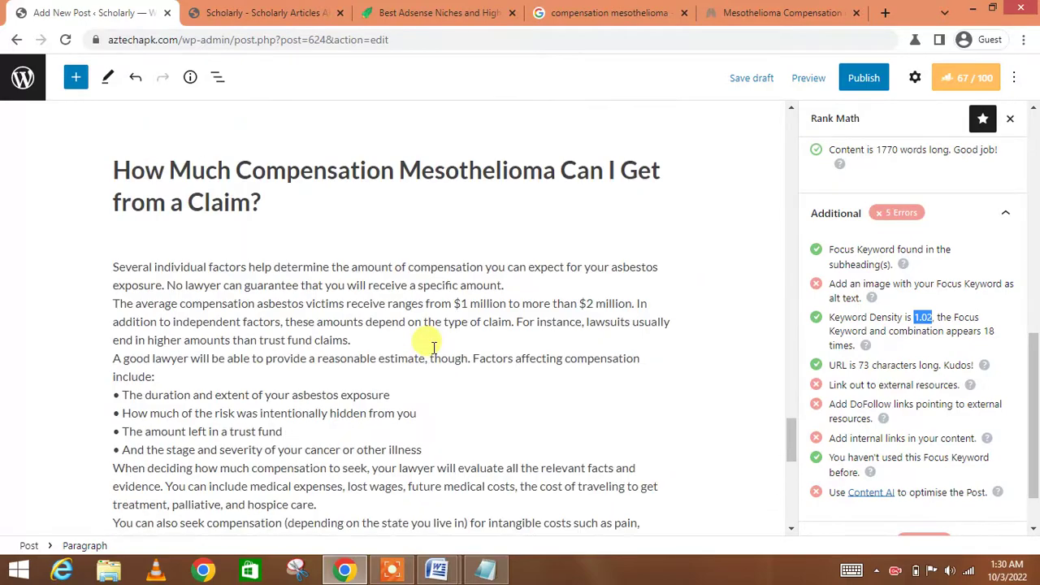
scroll(292, 234, down, 5)
scroll(290, 239, up, 7)
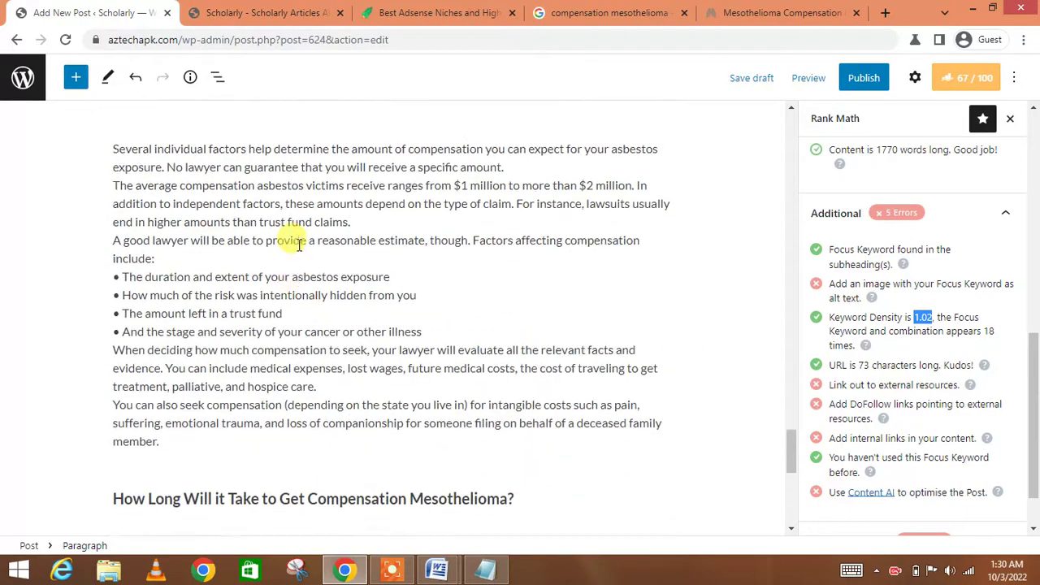
drag(269, 350, 93, 318)
Change the 'How Much Compensation Mesothelioma' heading to level H5
click(214, 252)
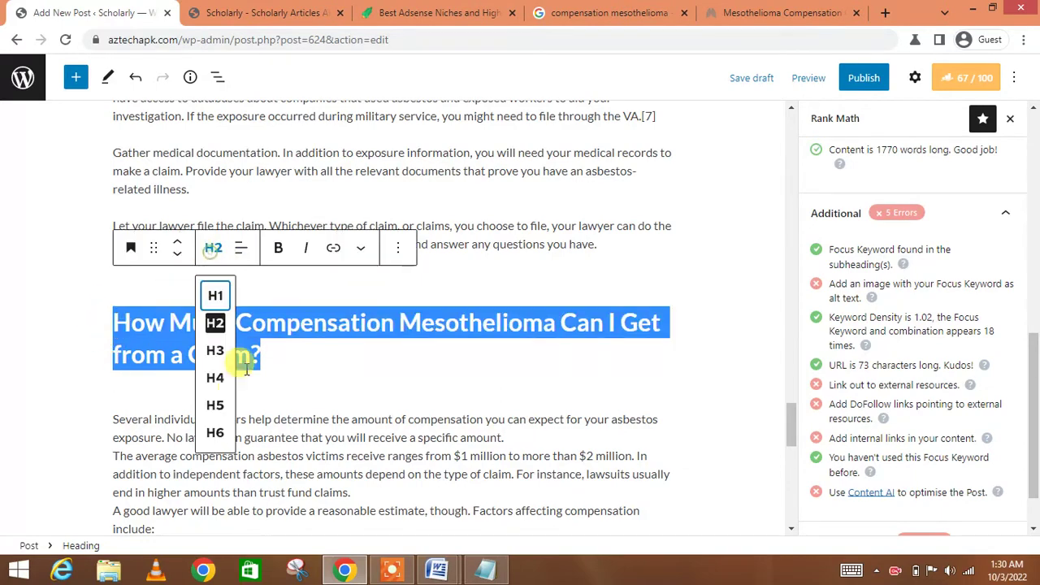
click(228, 400)
scroll(297, 337, down, 7)
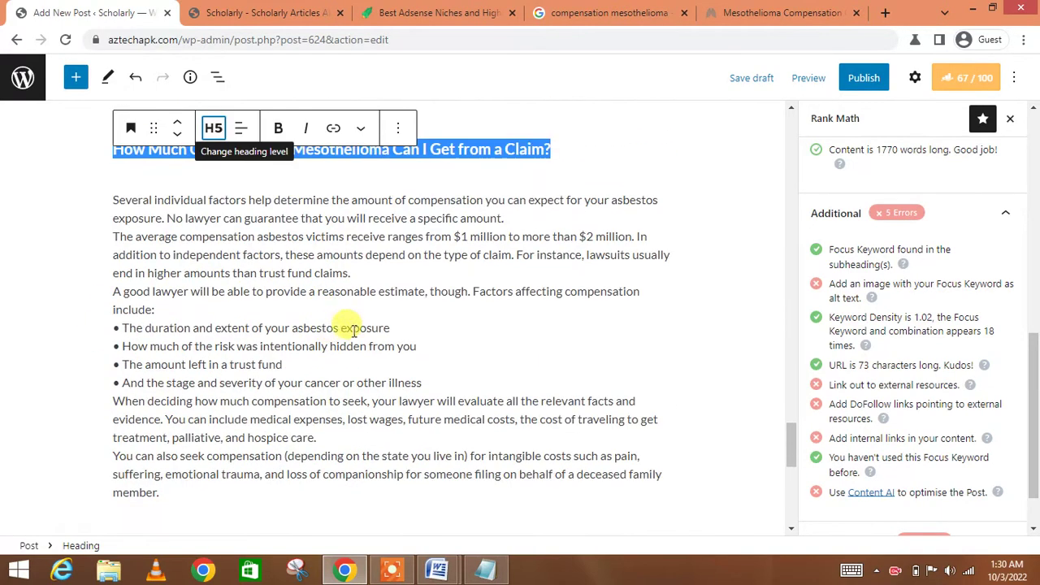
scroll(350, 333, down, 3)
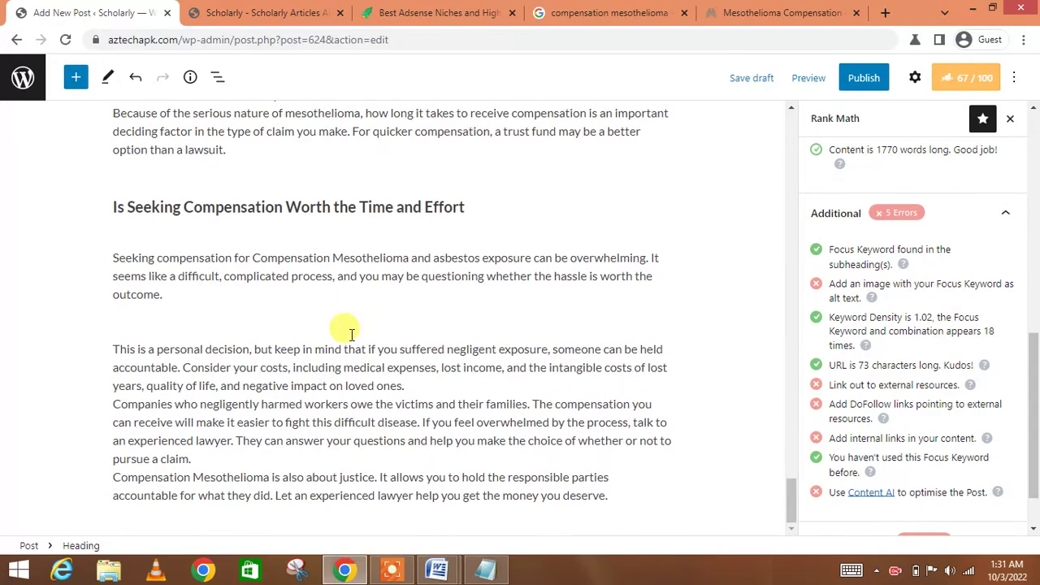
scroll(286, 315, up, 15)
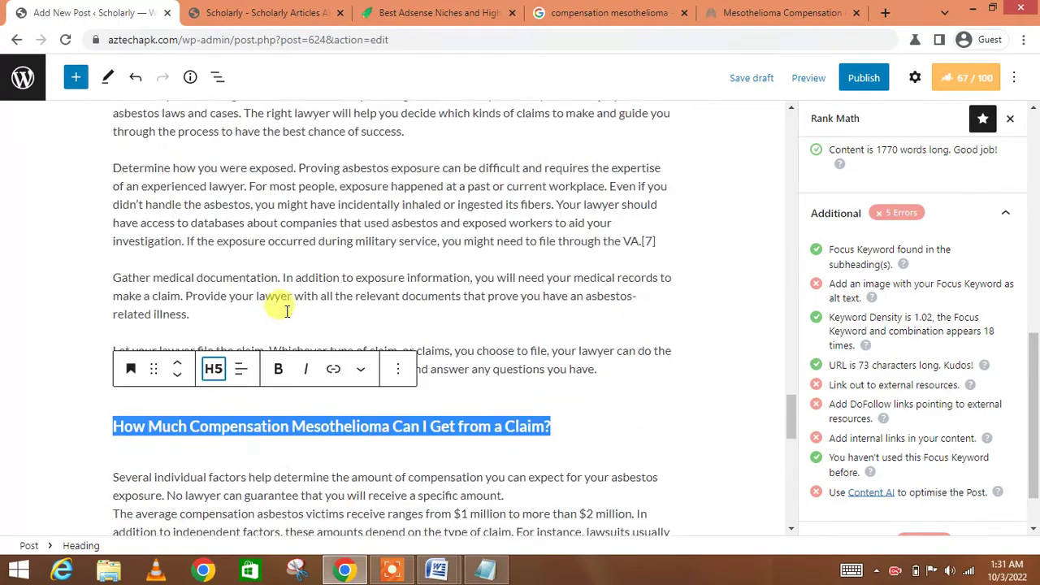
scroll(286, 312, up, 1)
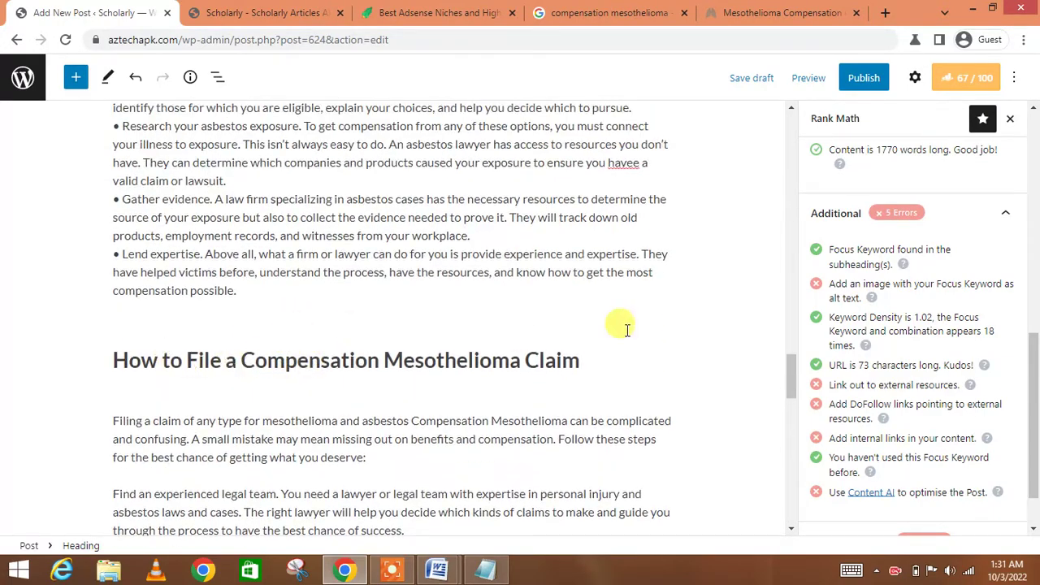
scroll(580, 305, up, 5)
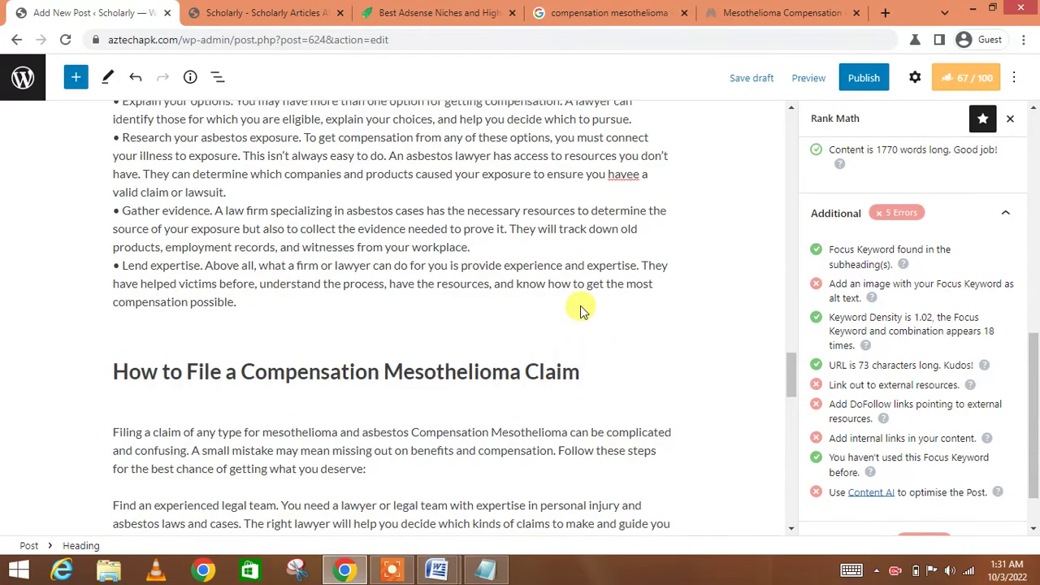
scroll(569, 316, up, 15)
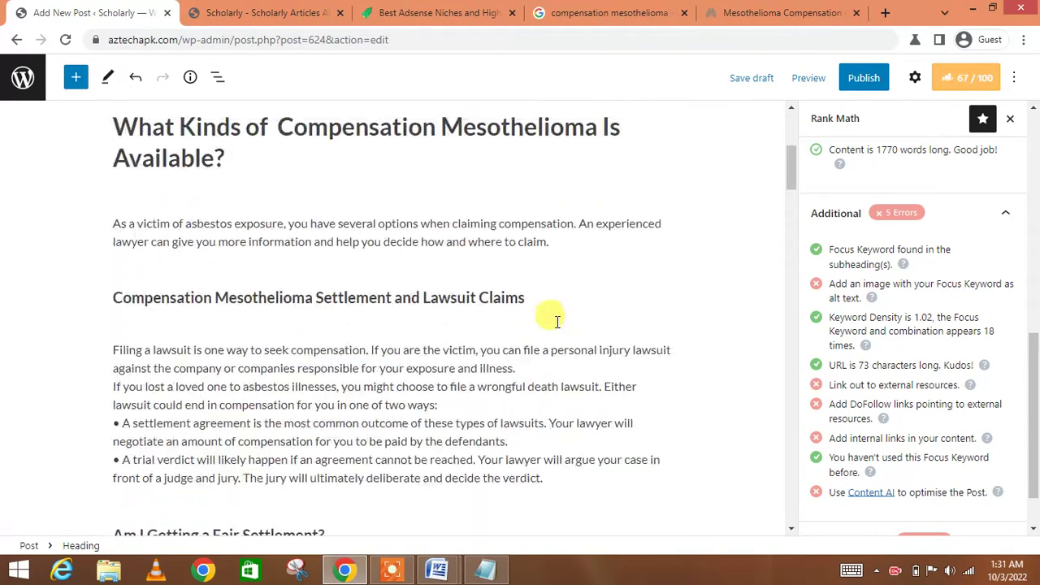
scroll(439, 372, down, 7)
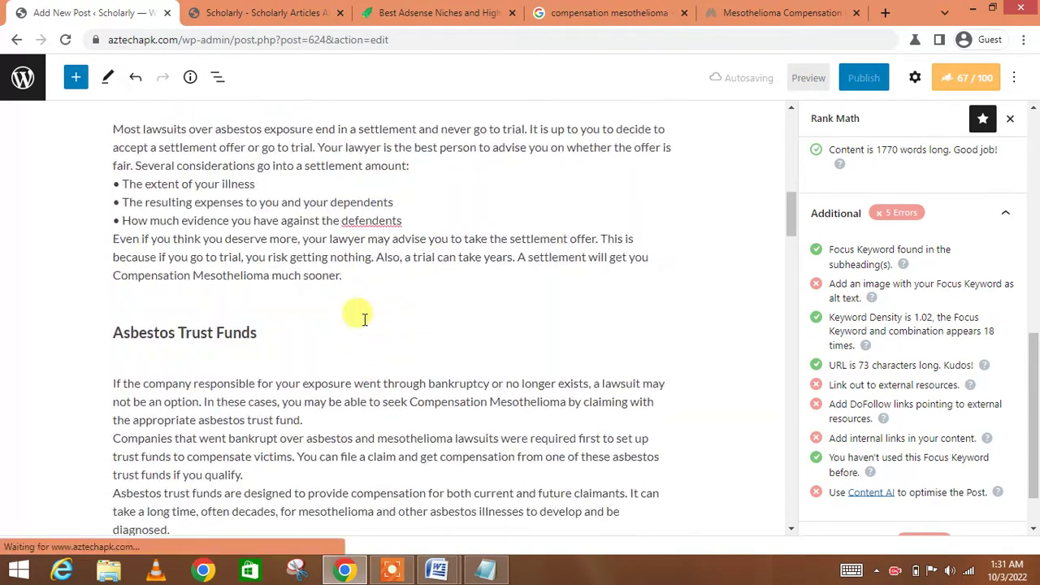
scroll(398, 341, down, 2)
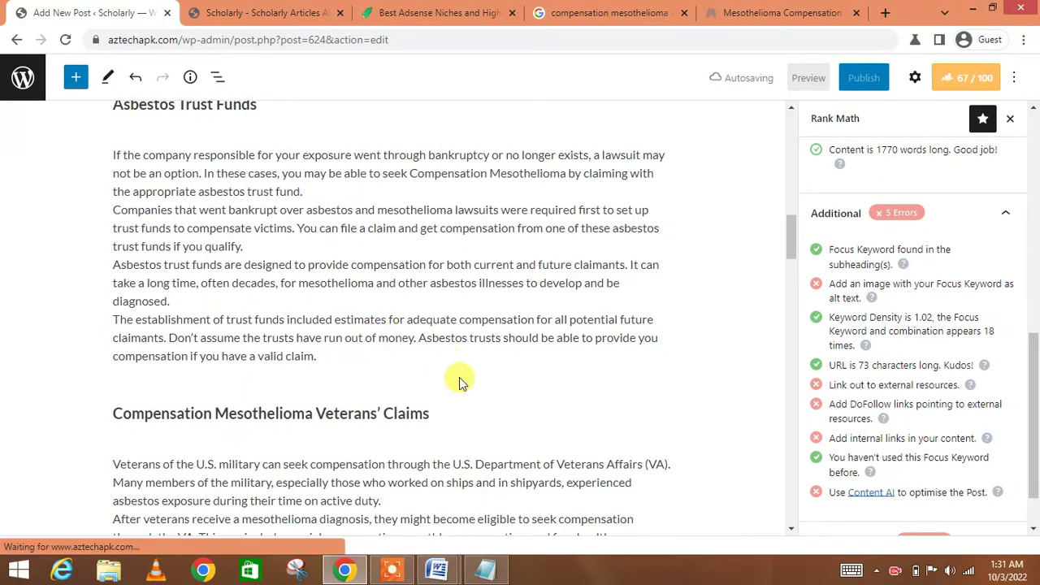
scroll(458, 378, up, 10)
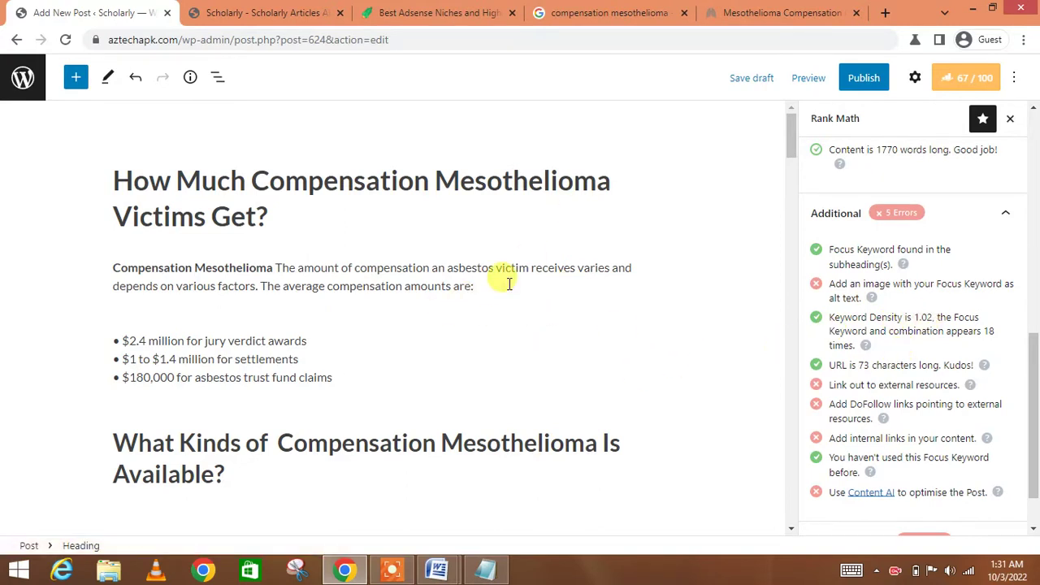
Review the missing keyword image alt text check and save the draft
drag(837, 278, 900, 295)
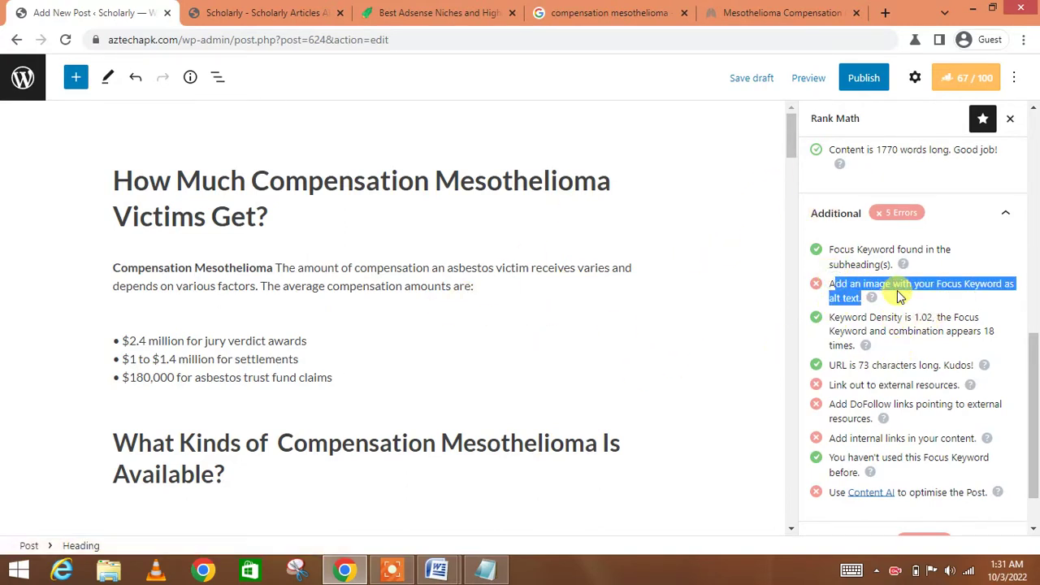
click(747, 224)
click(744, 84)
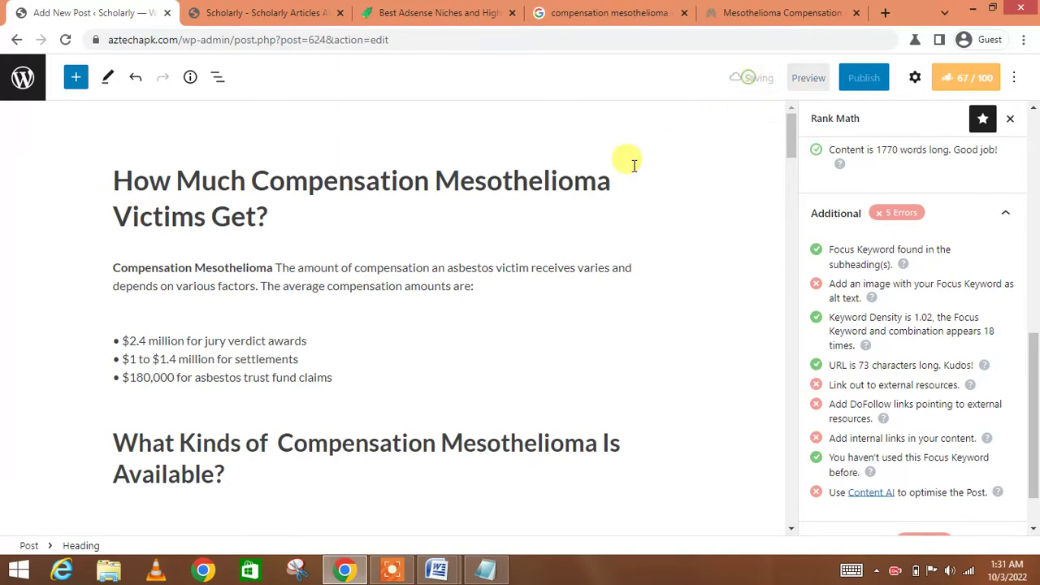
Show Google image results for compensation mesothelioma, preview the Family Members picture, and copy it
click(611, 12)
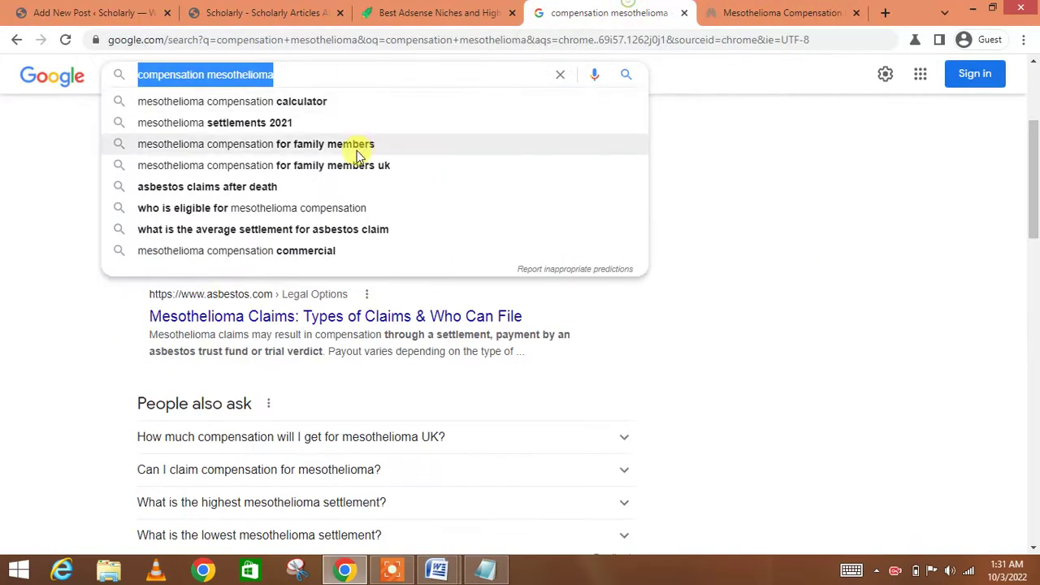
click(57, 220)
click(276, 138)
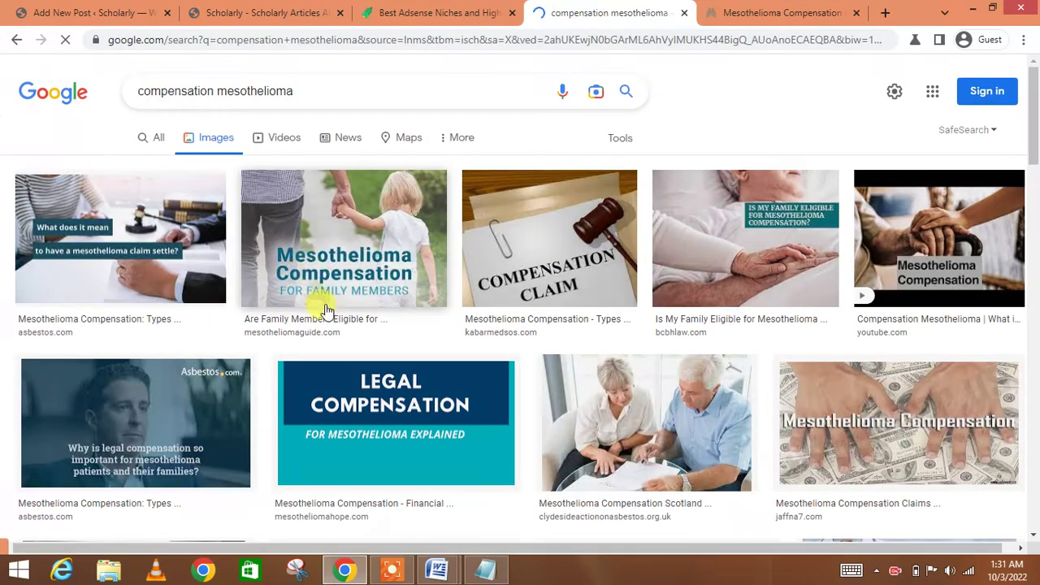
click(414, 276)
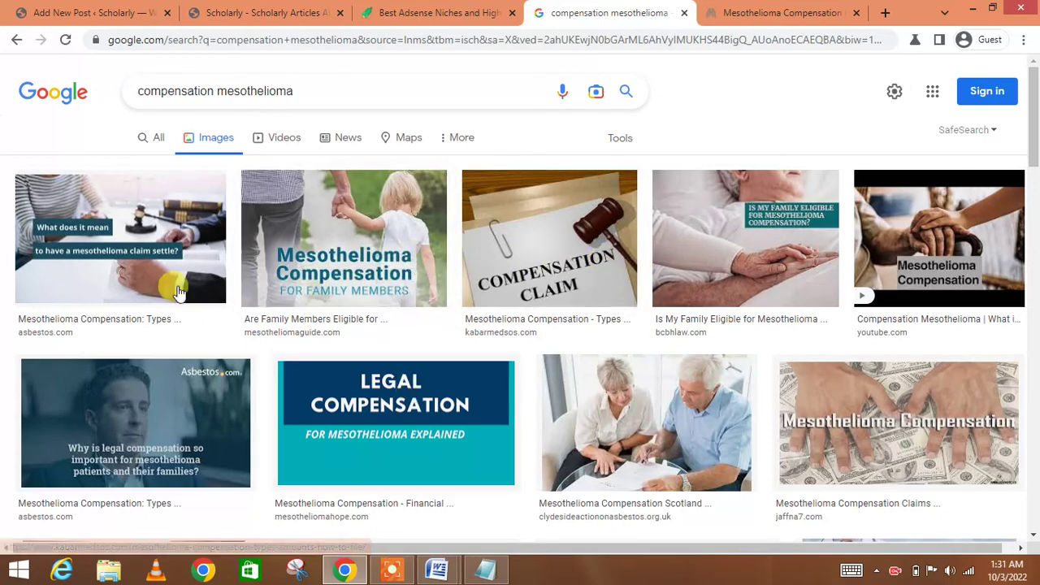
click(379, 269)
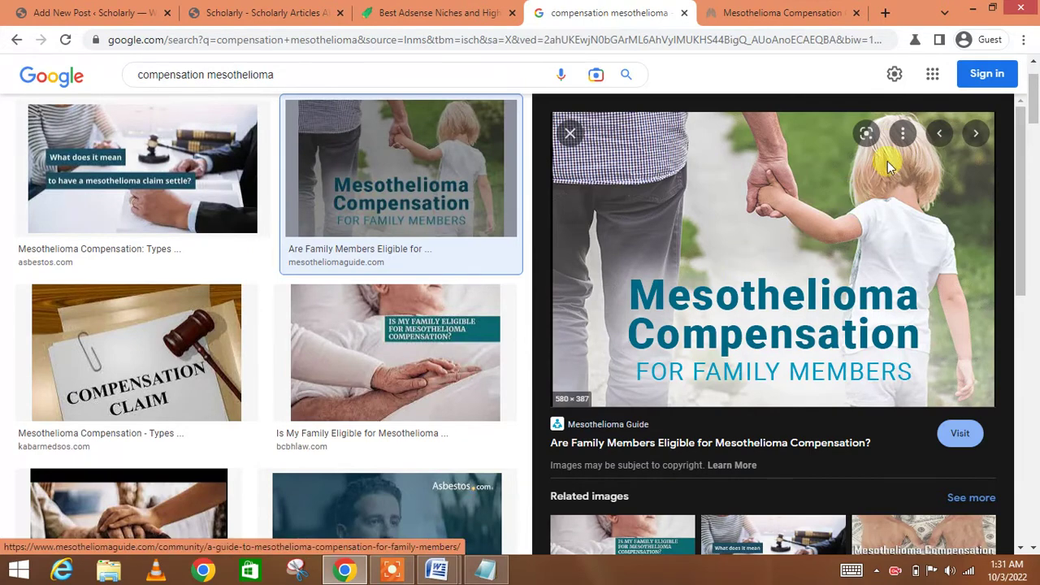
right_click(863, 187)
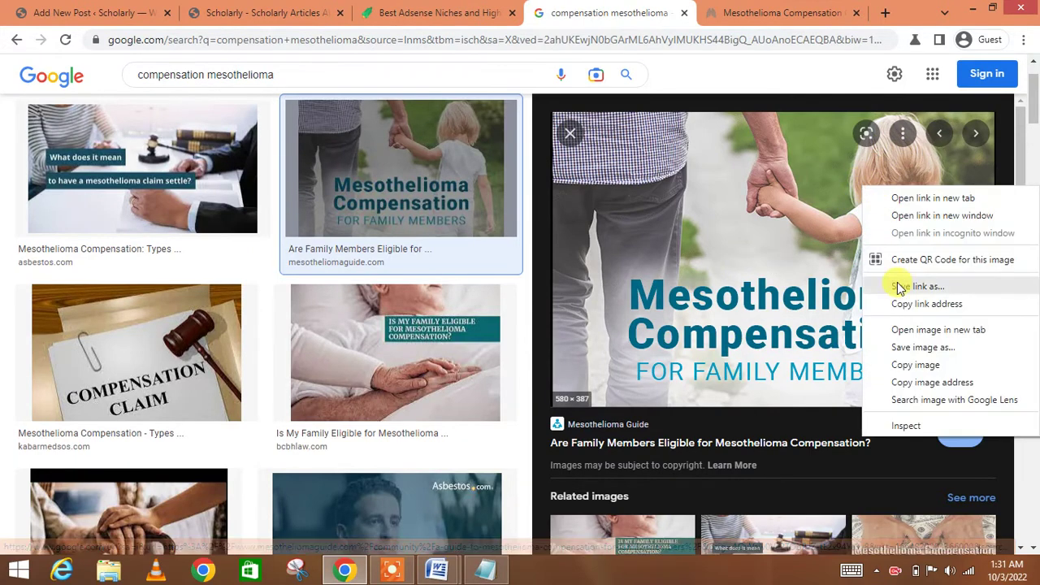
click(910, 363)
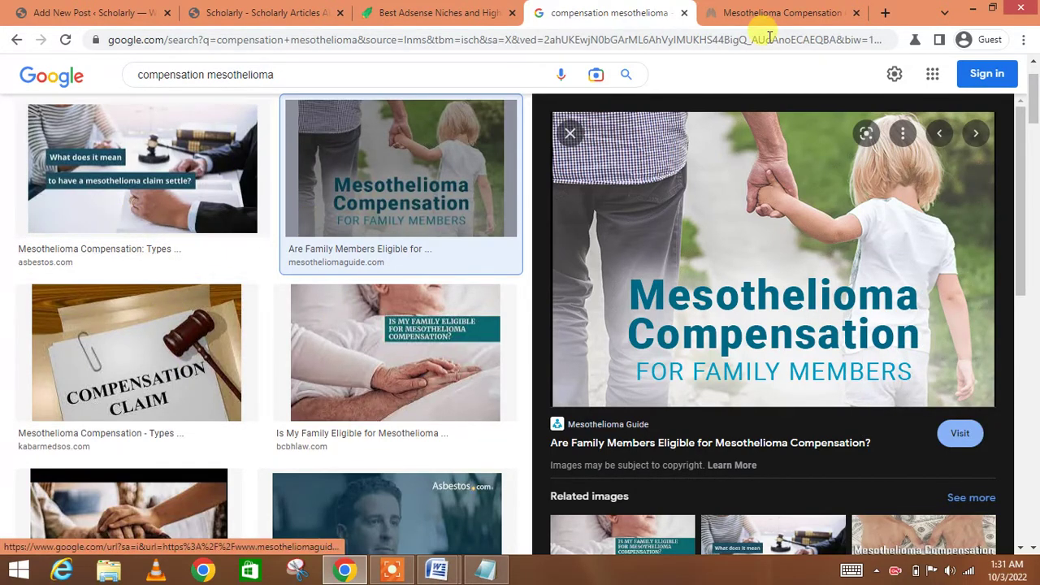
Save the family-members compensation picture to the Desktop as asadsda.webp
click(973, 8)
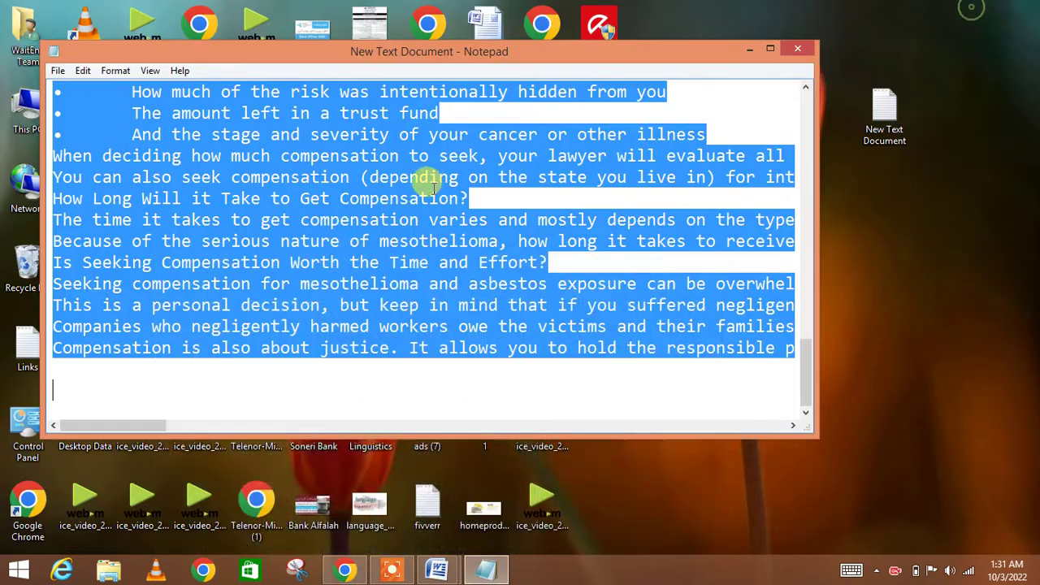
click(749, 51)
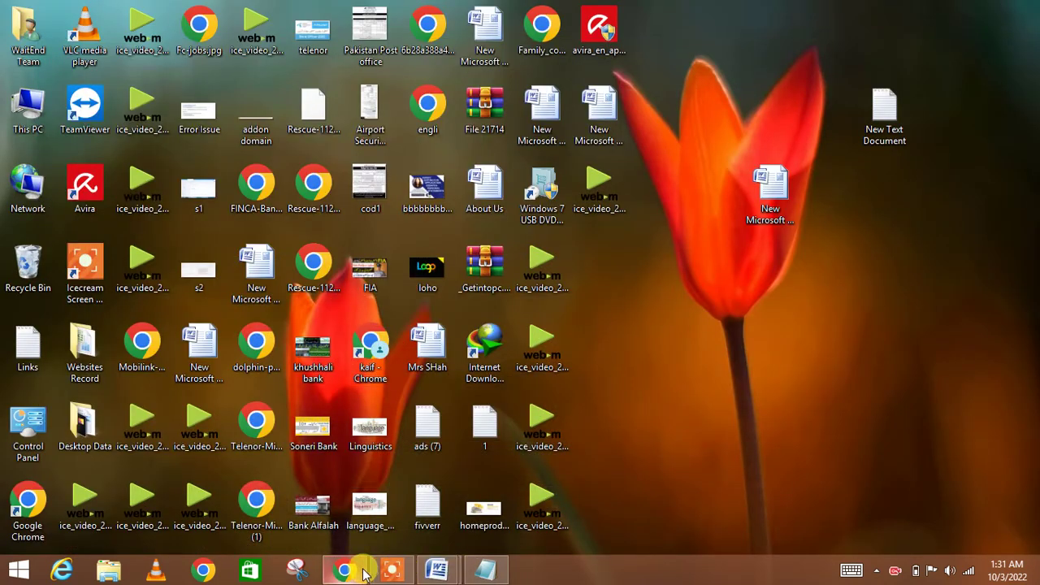
click(345, 569)
right_click(752, 290)
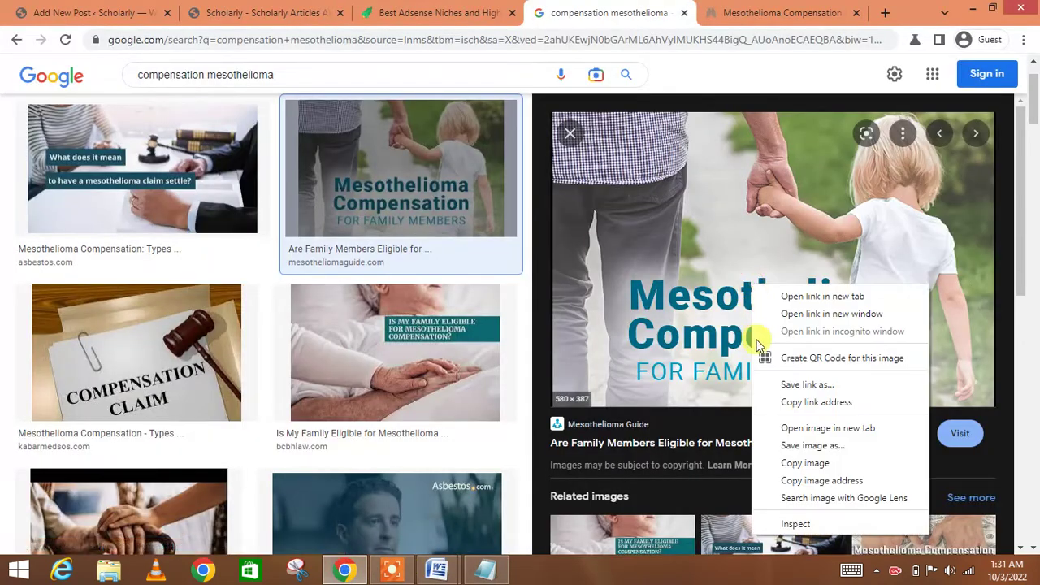
click(766, 442)
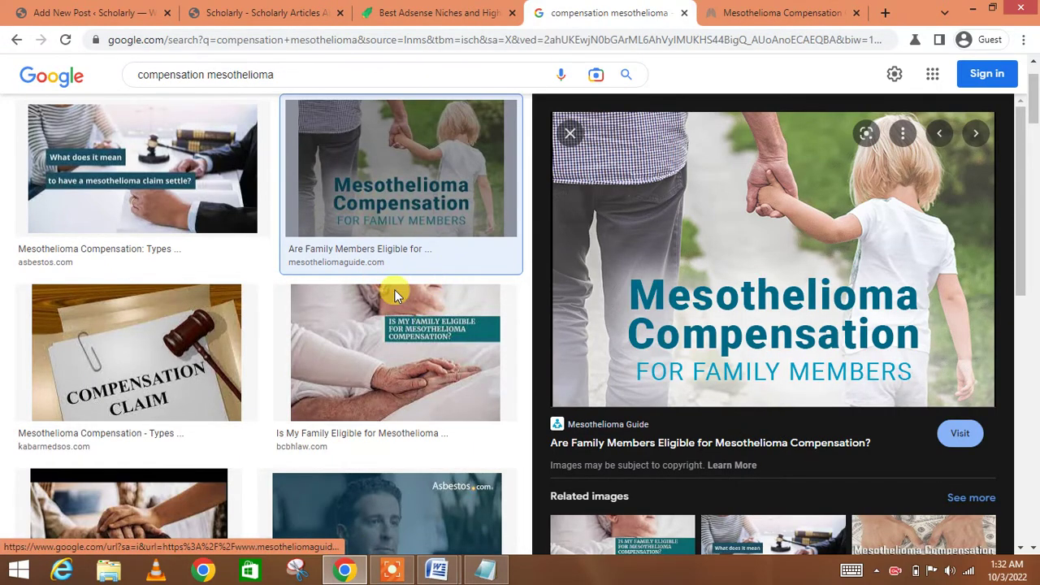
click(91, 113)
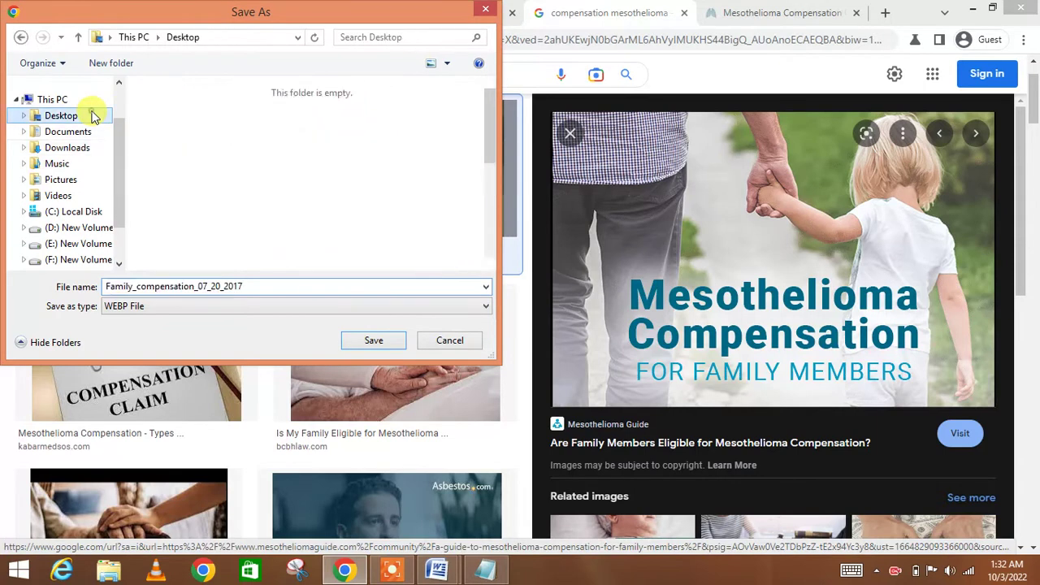
click(258, 289)
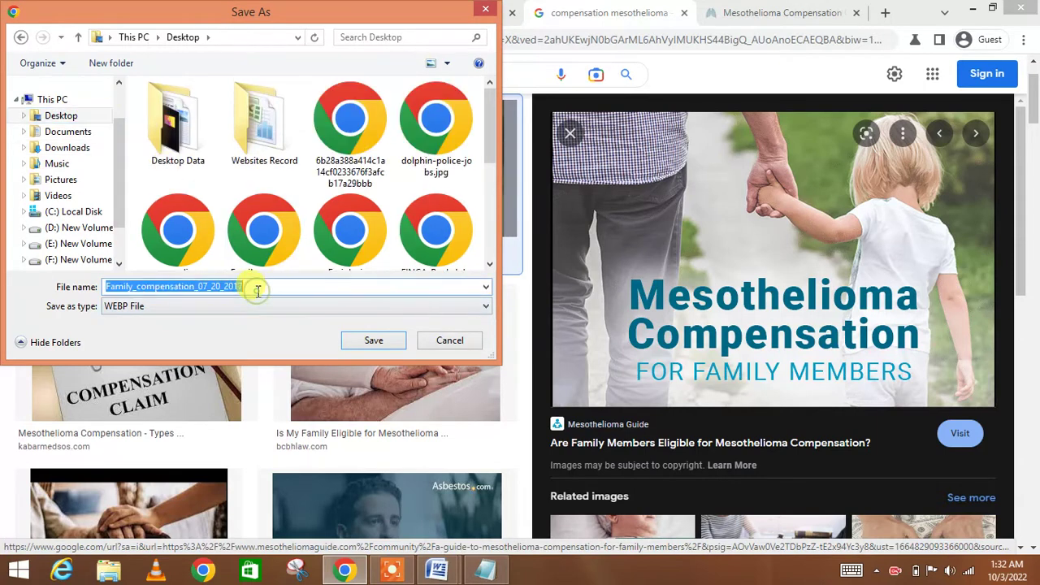
click(61, 118)
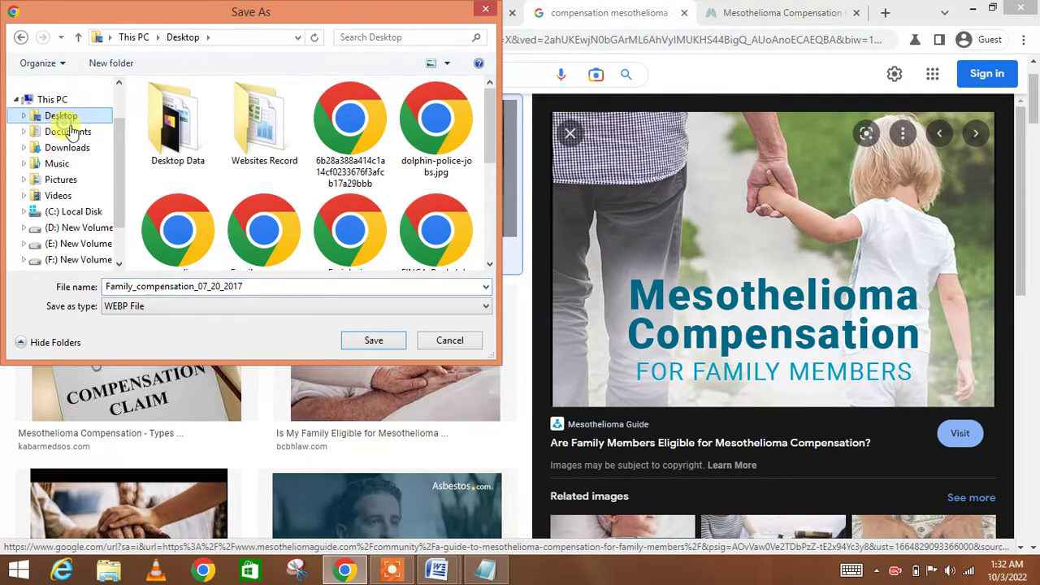
click(266, 284)
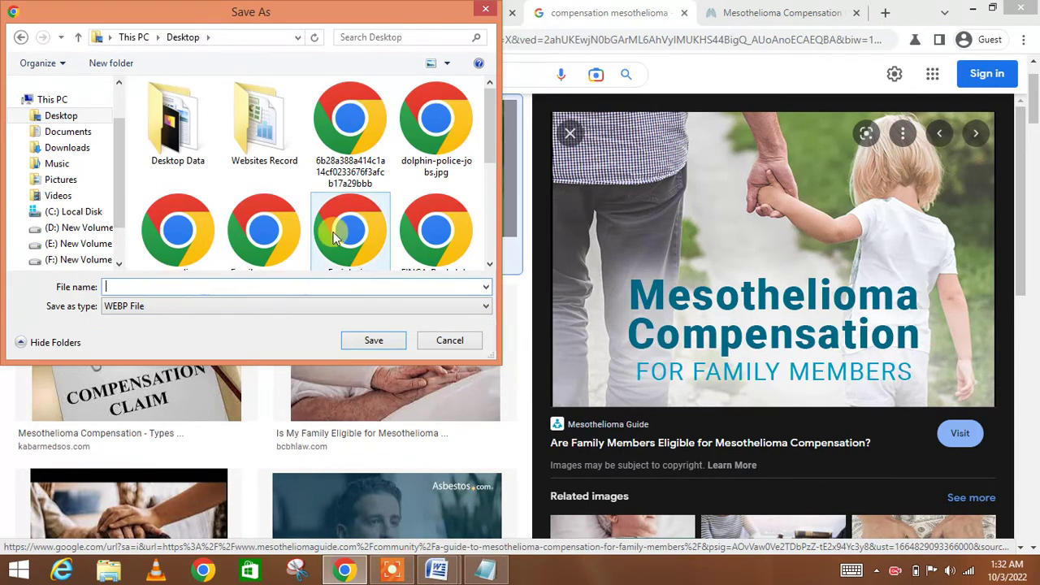
text(asadsda)
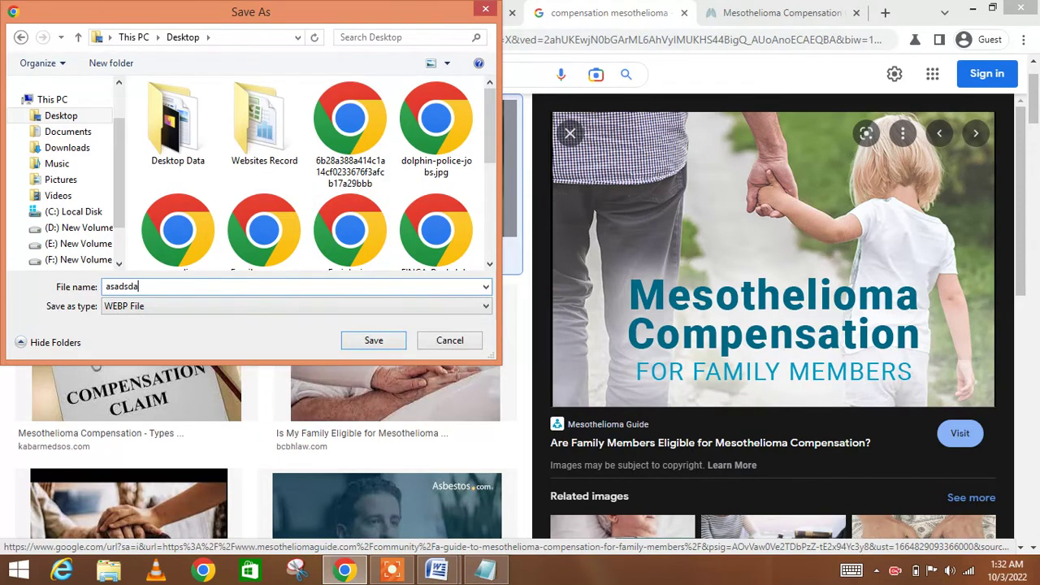
click(391, 344)
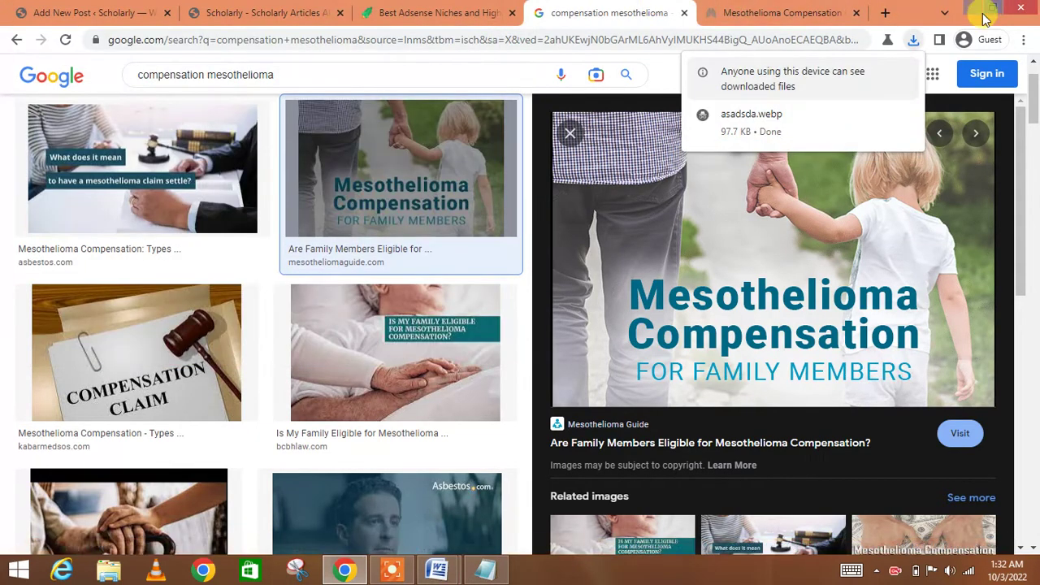
Open the downloaded picture and capture it corner to corner as a Snipping Tool snip
click(759, 130)
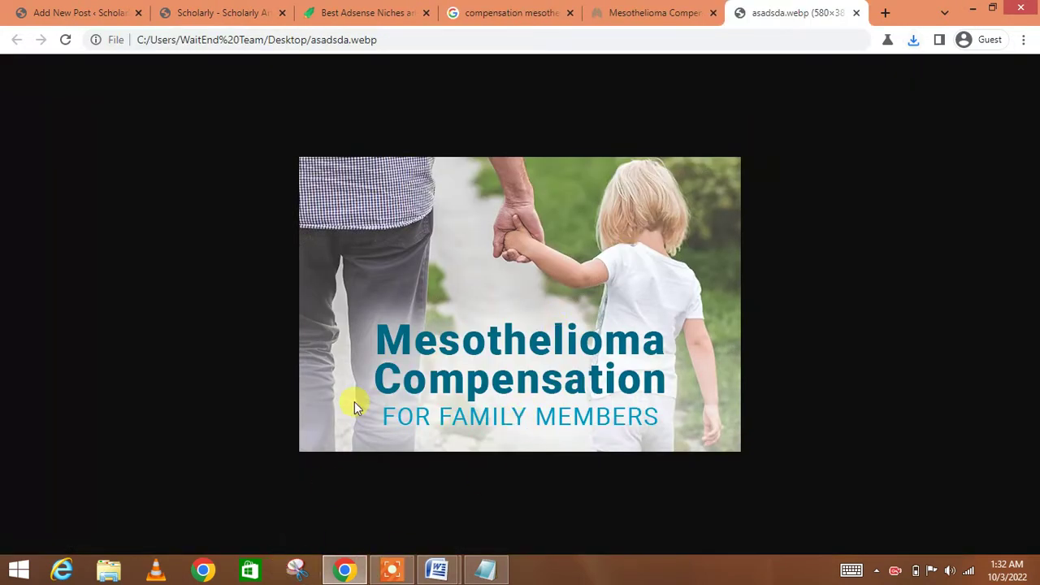
click(296, 571)
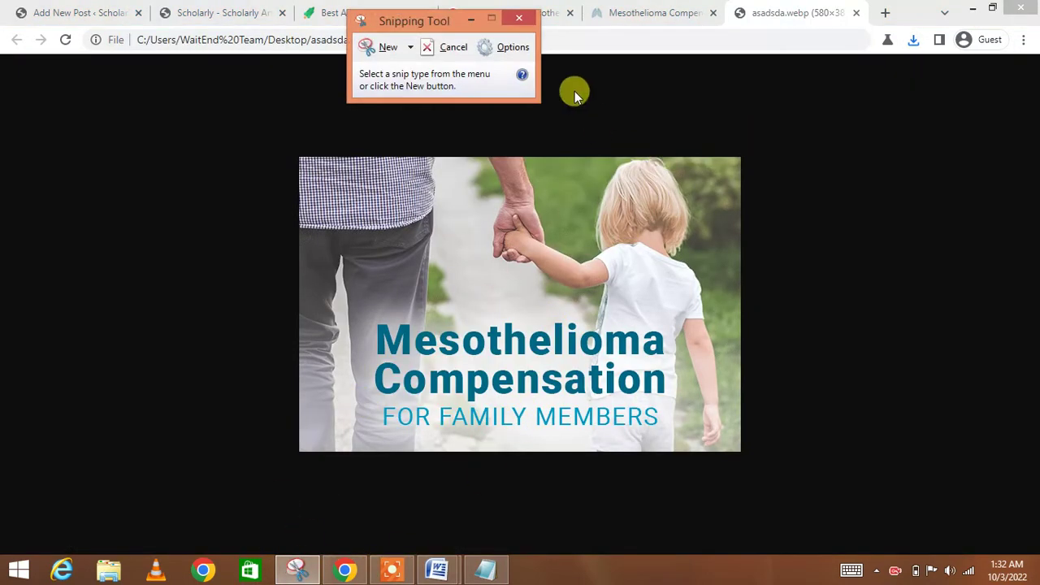
click(387, 47)
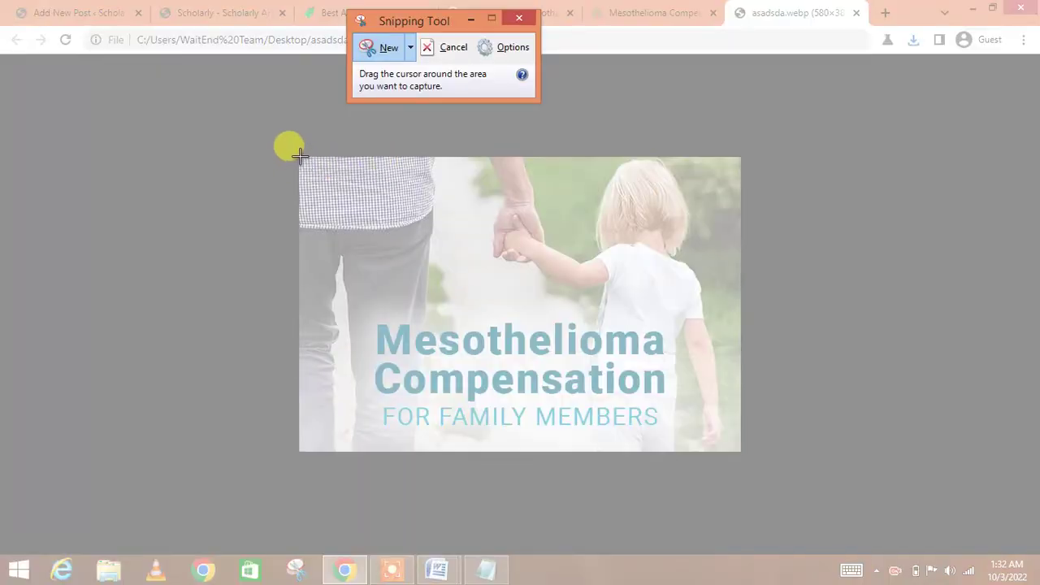
drag(300, 156, 741, 452)
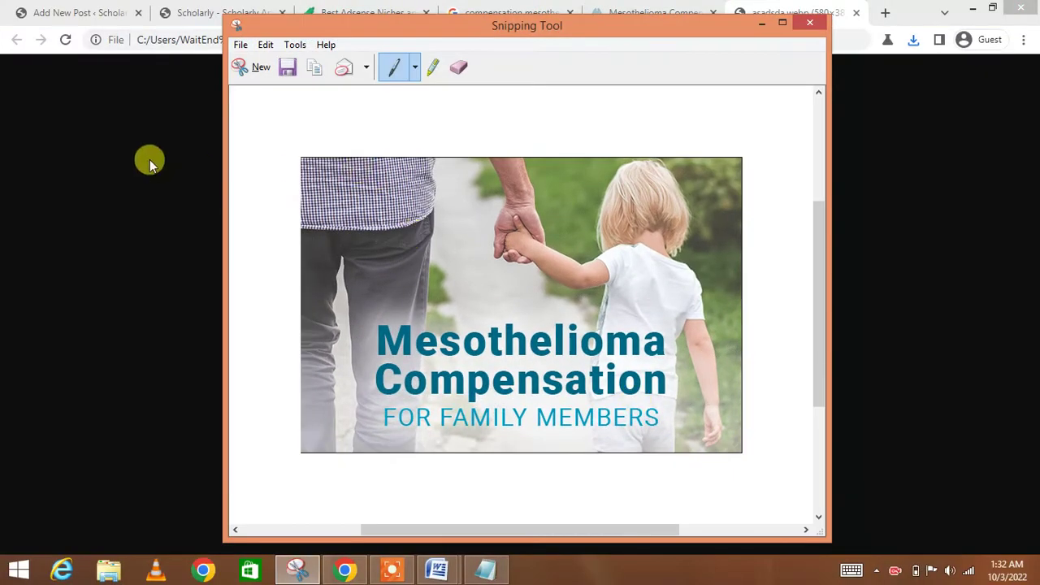
click(223, 12)
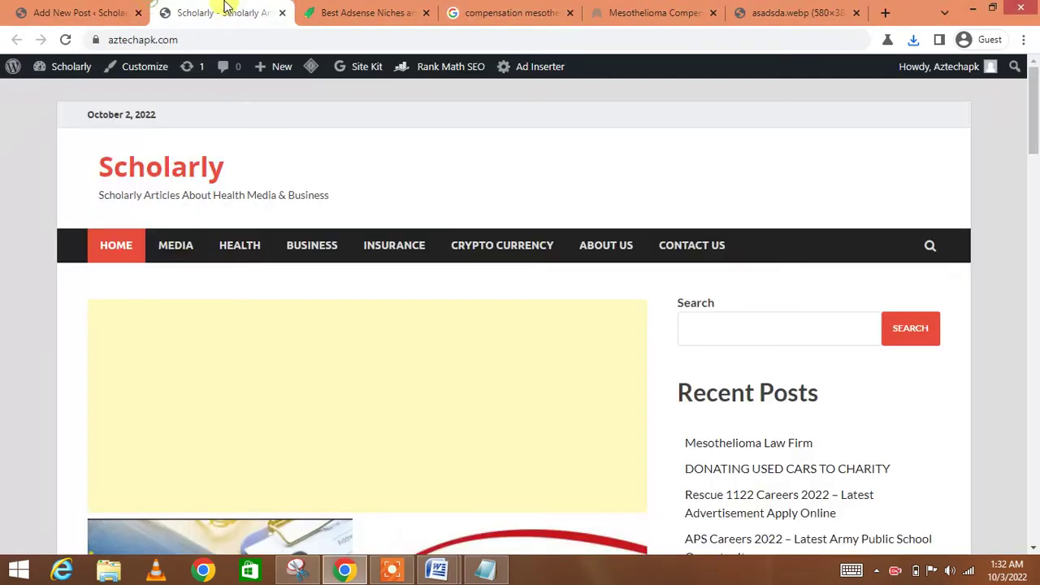
Paste the snipped family-members picture as an image block after 'deserve.', reaching 68/100
click(93, 12)
scroll(272, 345, down, 20)
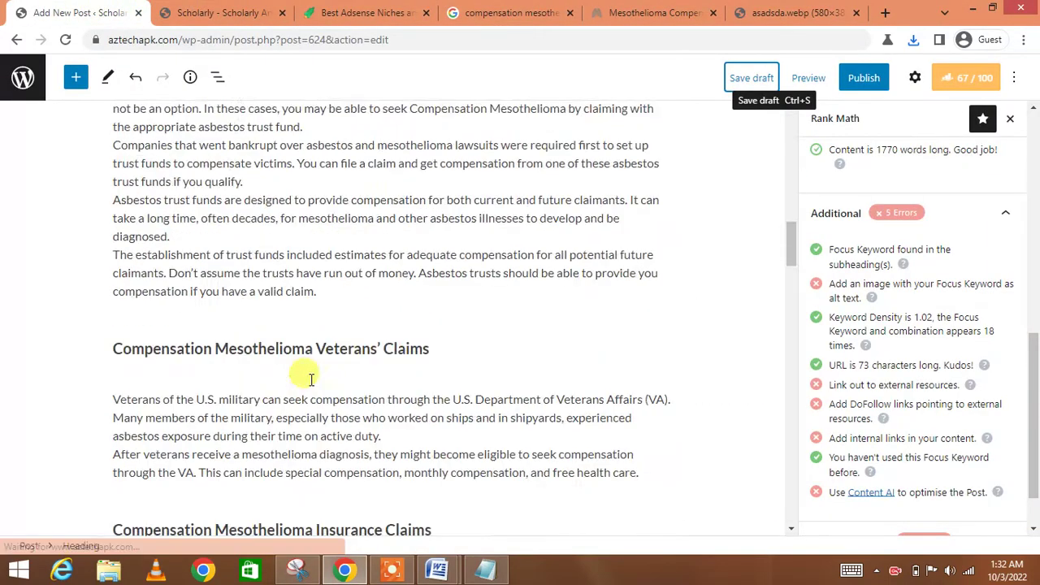
scroll(420, 358, down, 10)
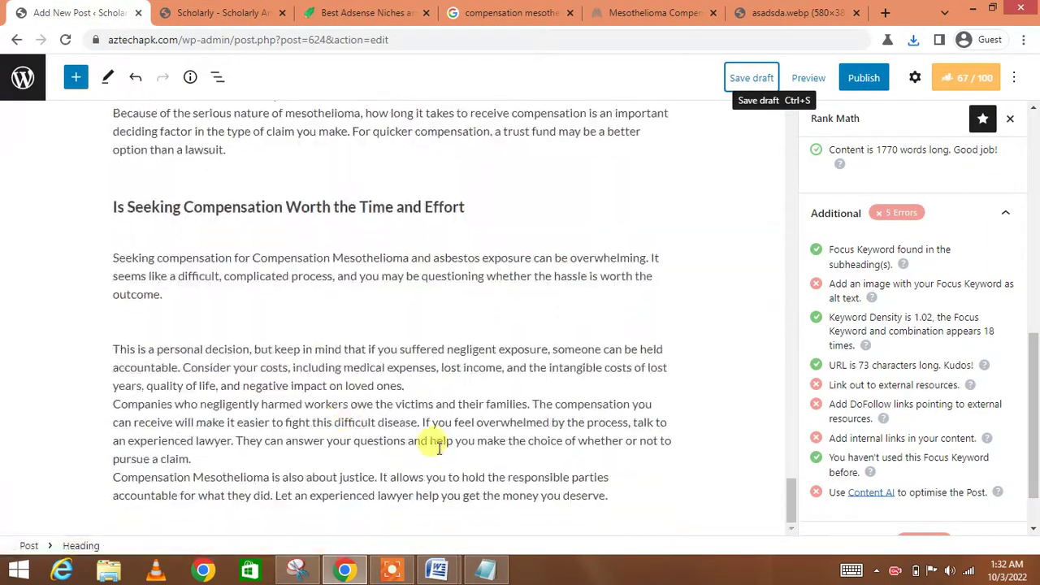
click(642, 492)
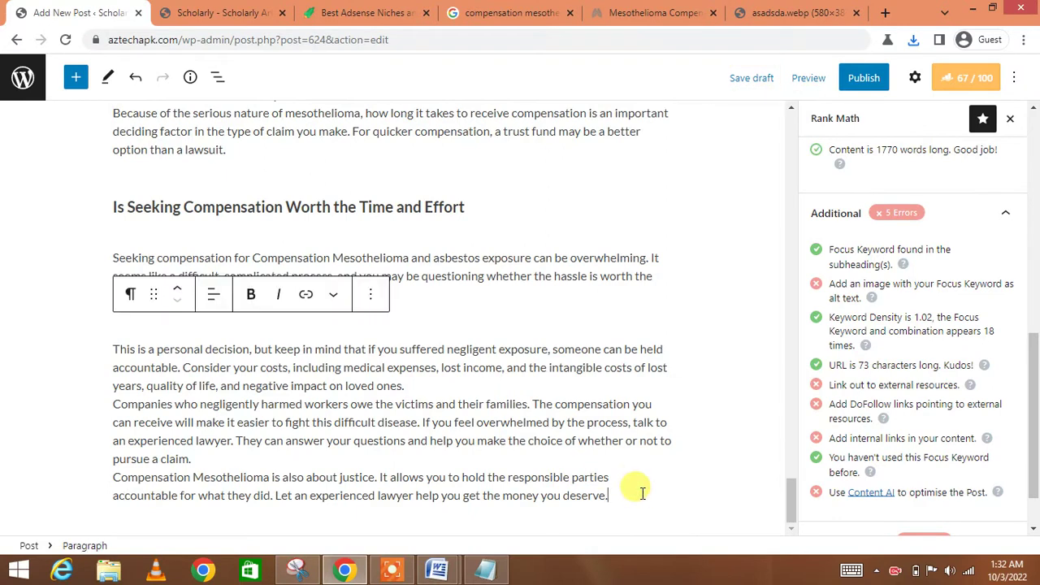
key(Return)
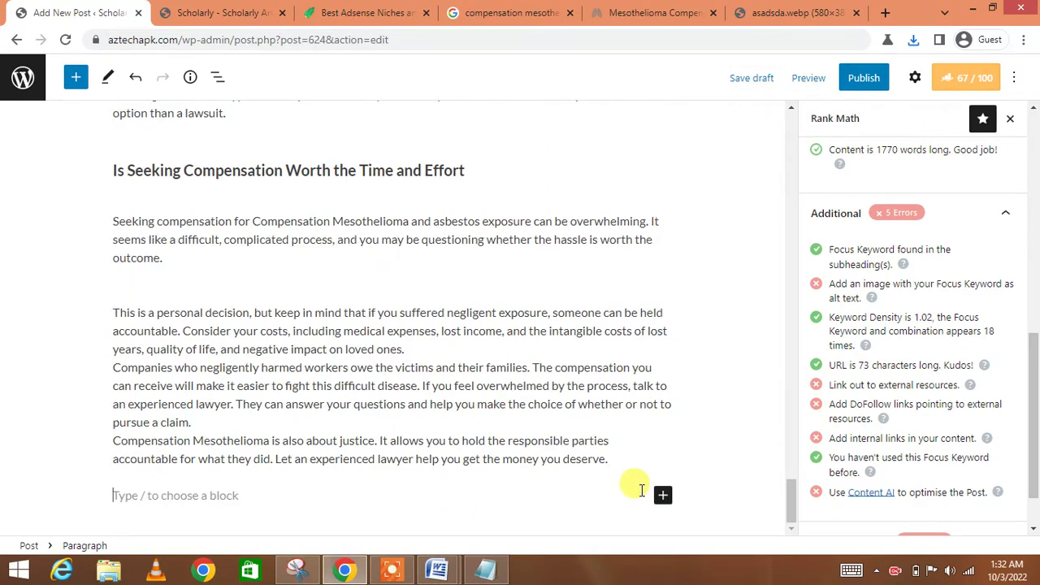
key(ctrl+v)
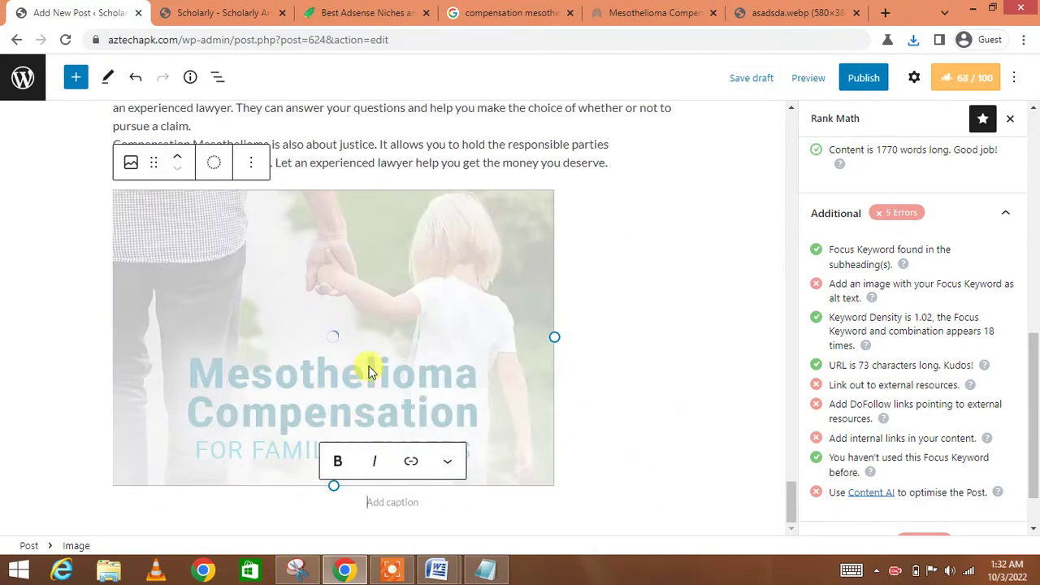
scroll(368, 370, up, 15)
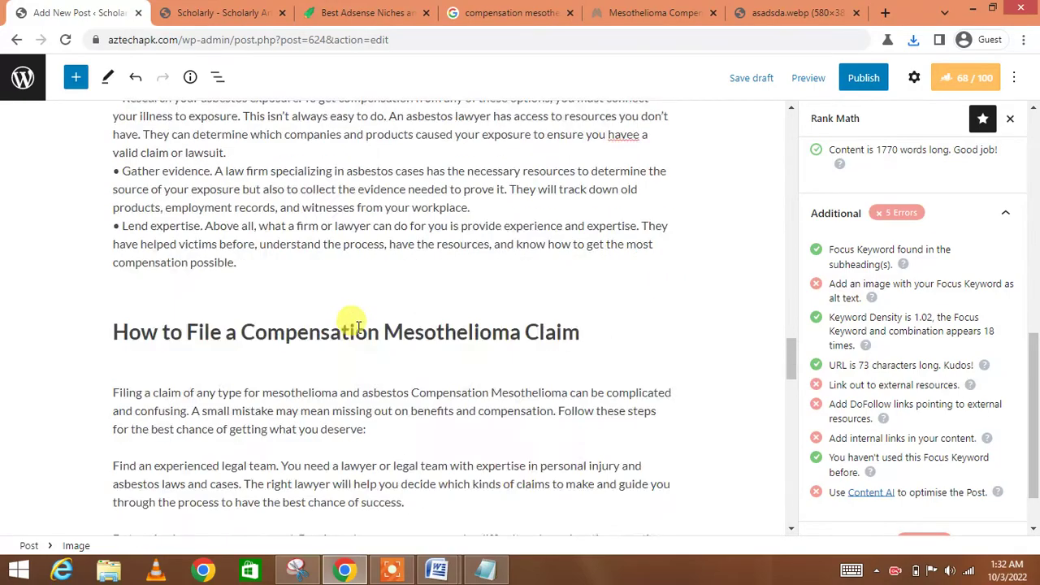
scroll(351, 325, up, 20)
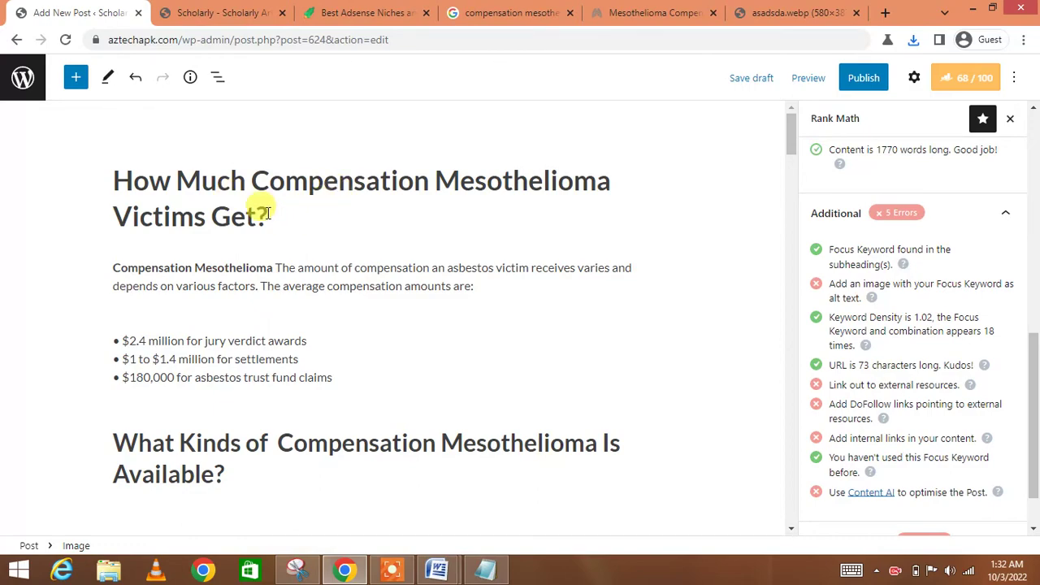
Copy 'Compensation Mesothelioma' from the victims heading and select the inserted picture
scroll(302, 290, down, 18)
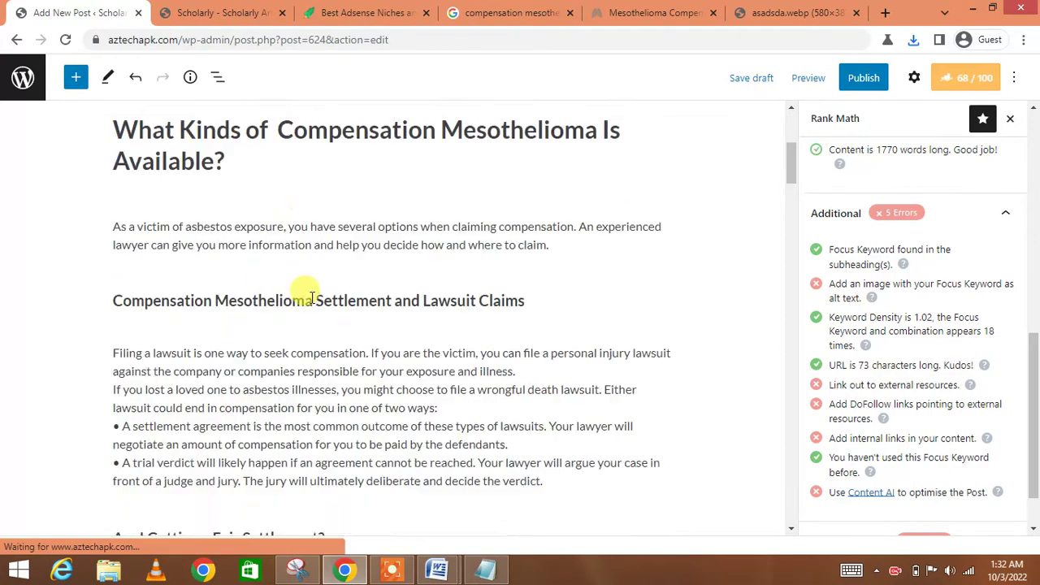
scroll(311, 296, down, 20)
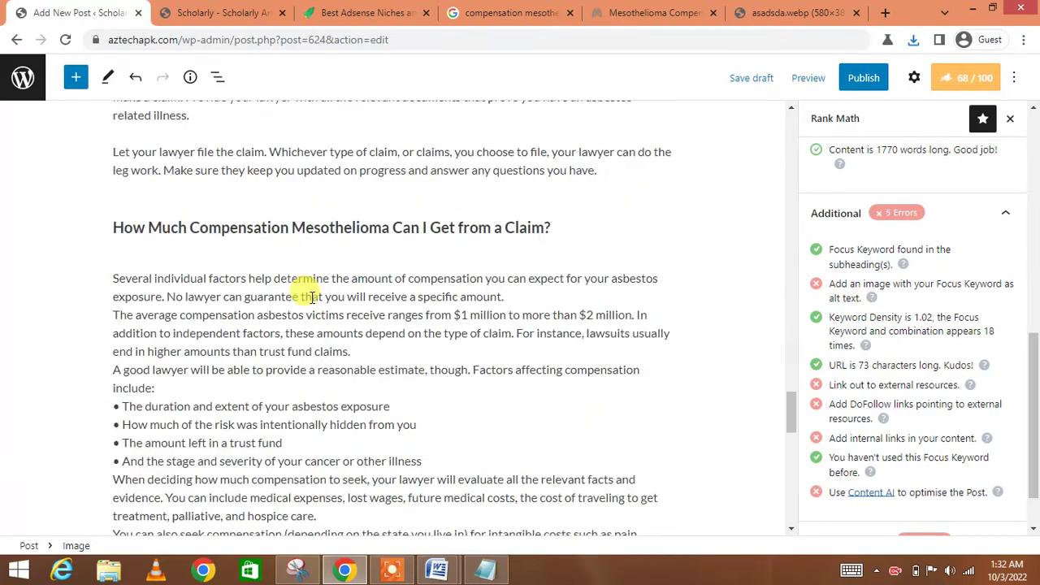
scroll(460, 320, down, 20)
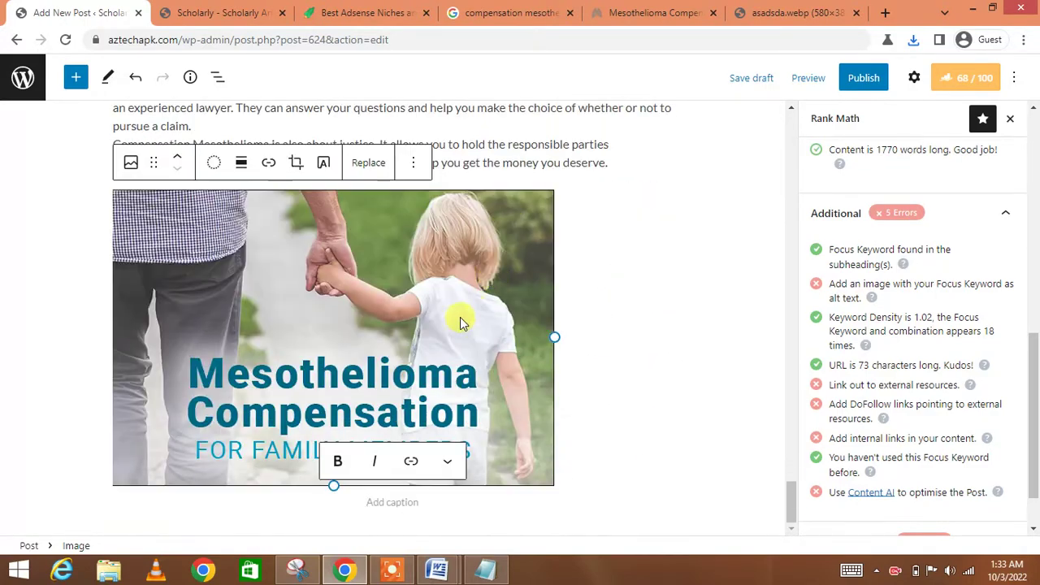
scroll(423, 227, up, 20)
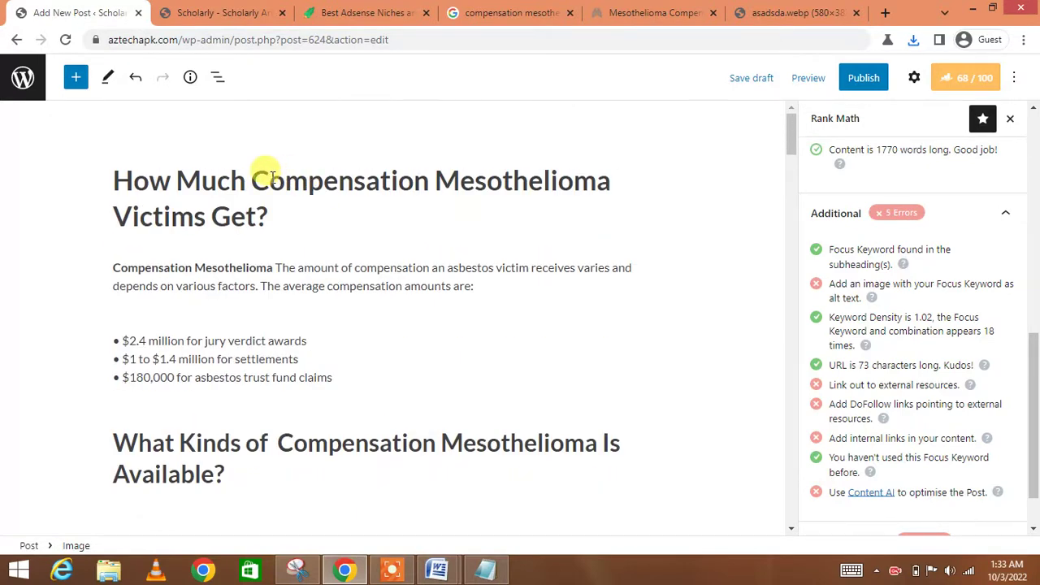
drag(249, 174, 609, 180)
key(ctrl+c)
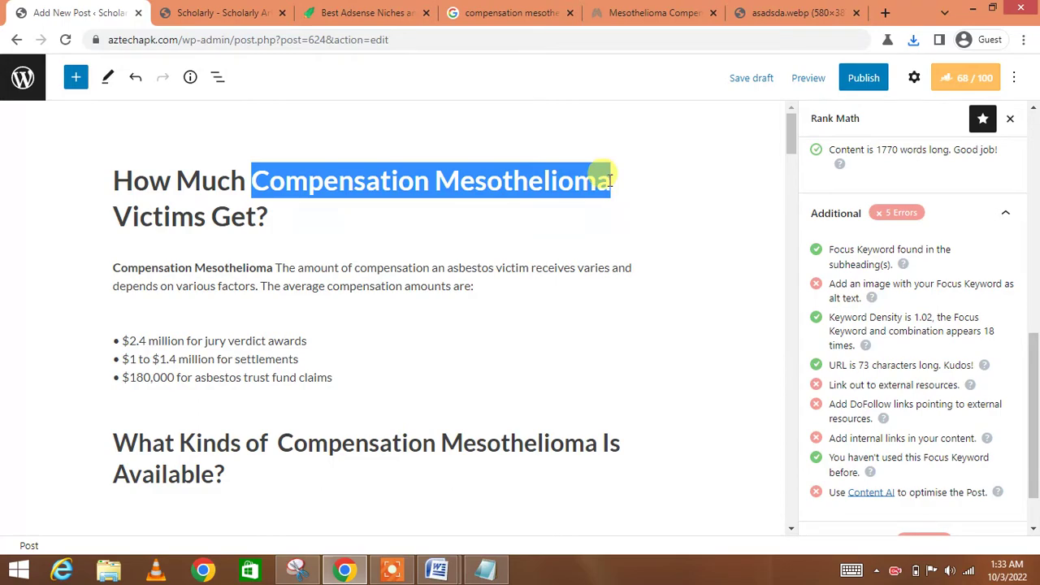
scroll(520, 284, down, 15)
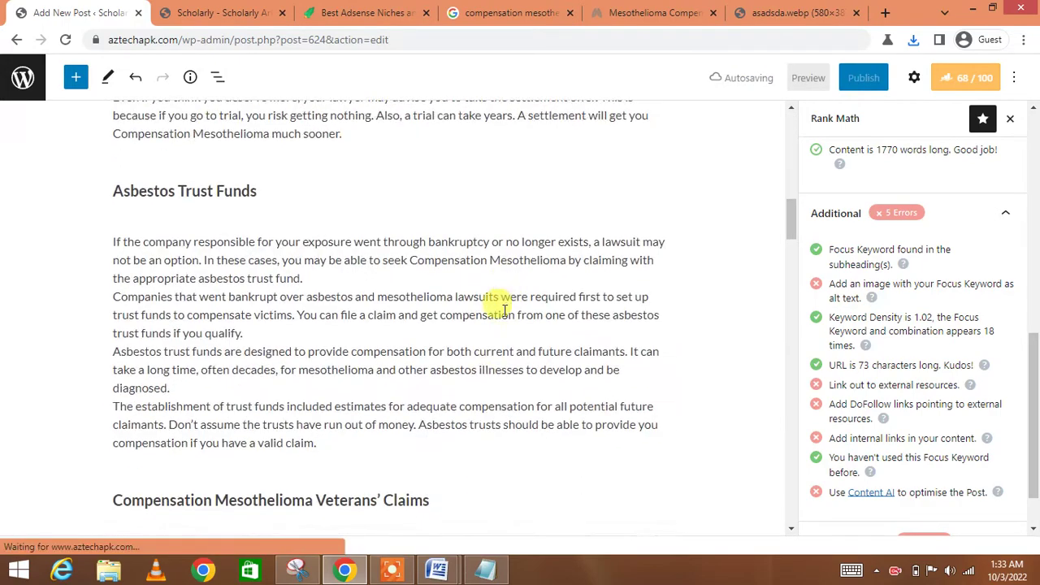
scroll(466, 333, down, 15)
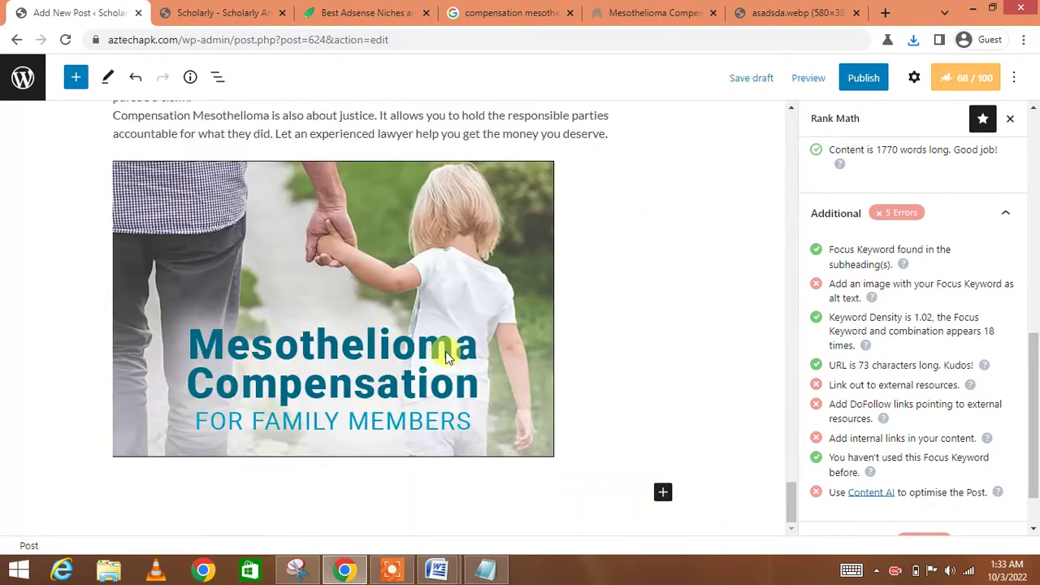
click(373, 339)
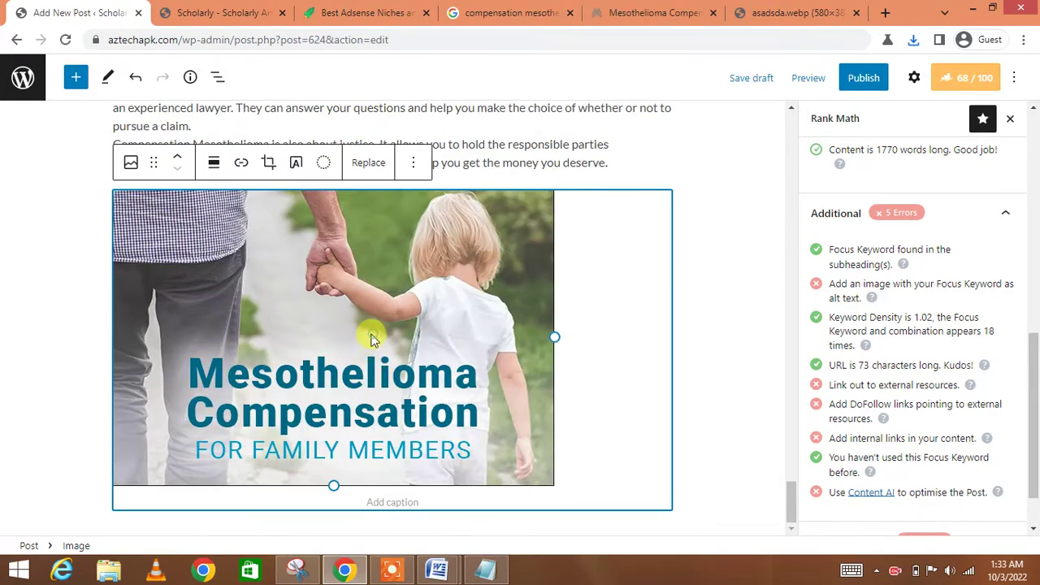
Set the picture's caption and alt text to 'Compensation Mesothelioma'
click(411, 501)
key(ctrl+v)
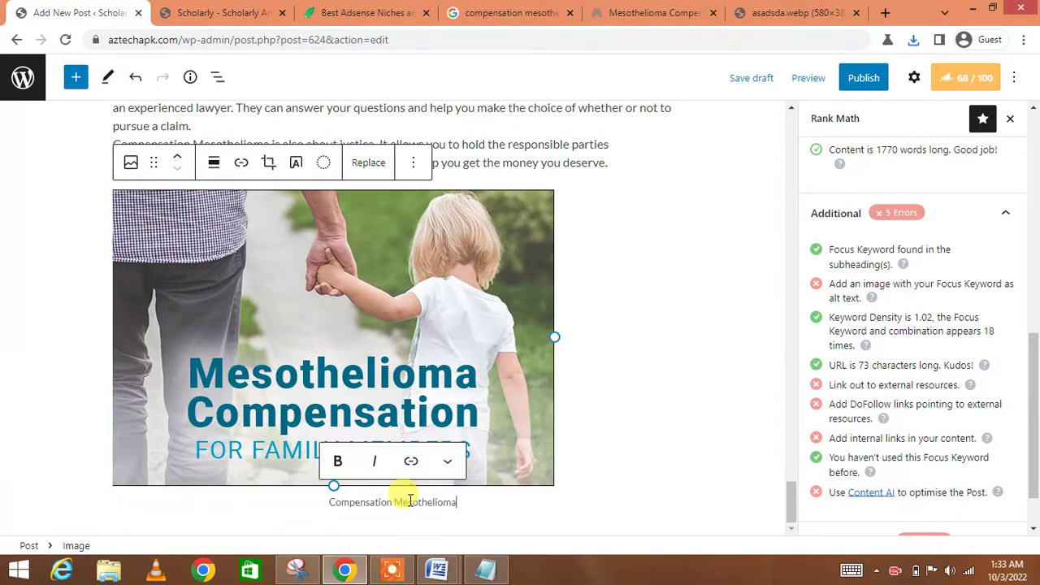
click(914, 79)
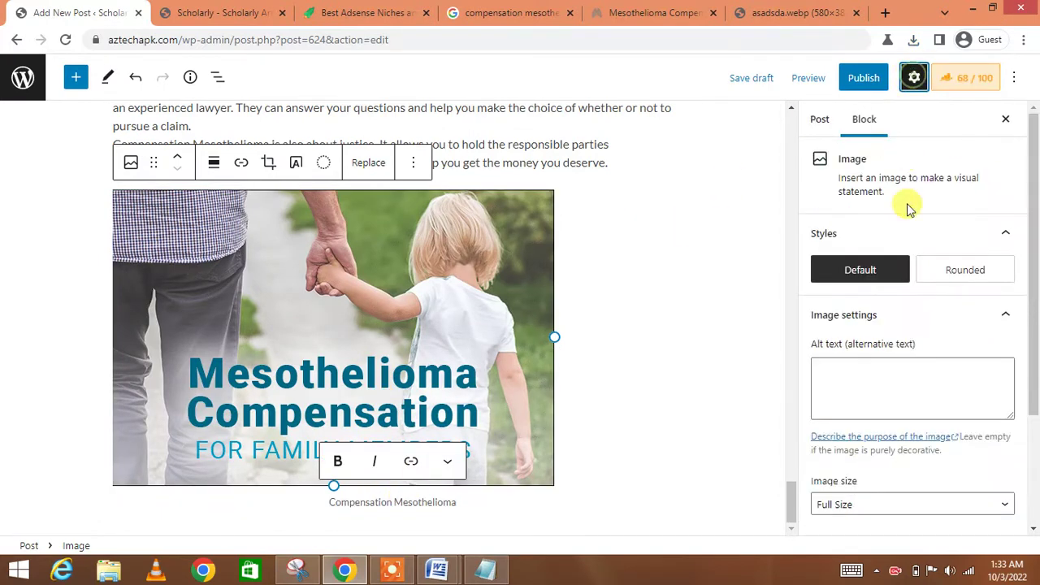
click(911, 364)
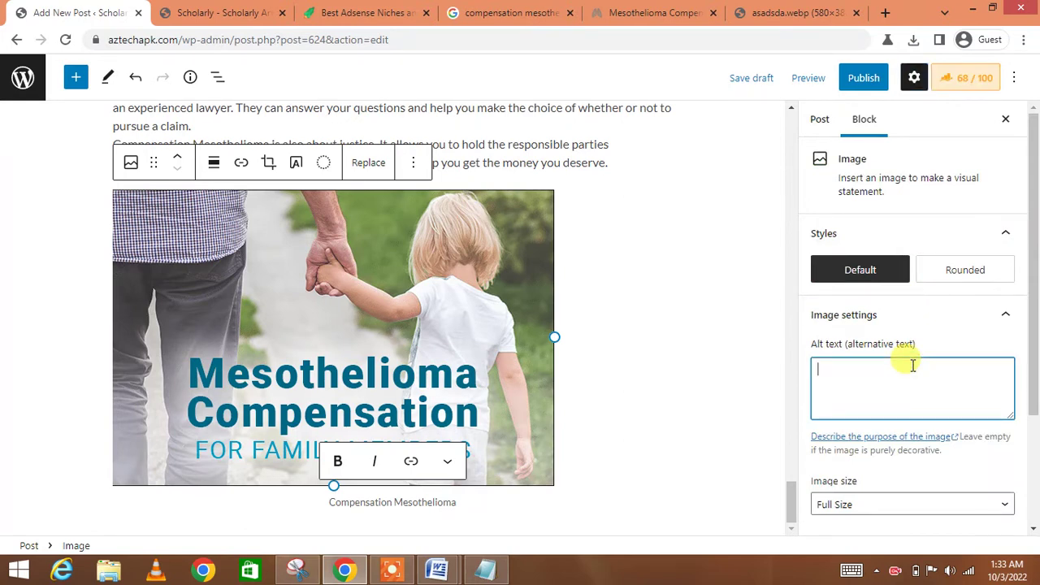
key(ctrl+v)
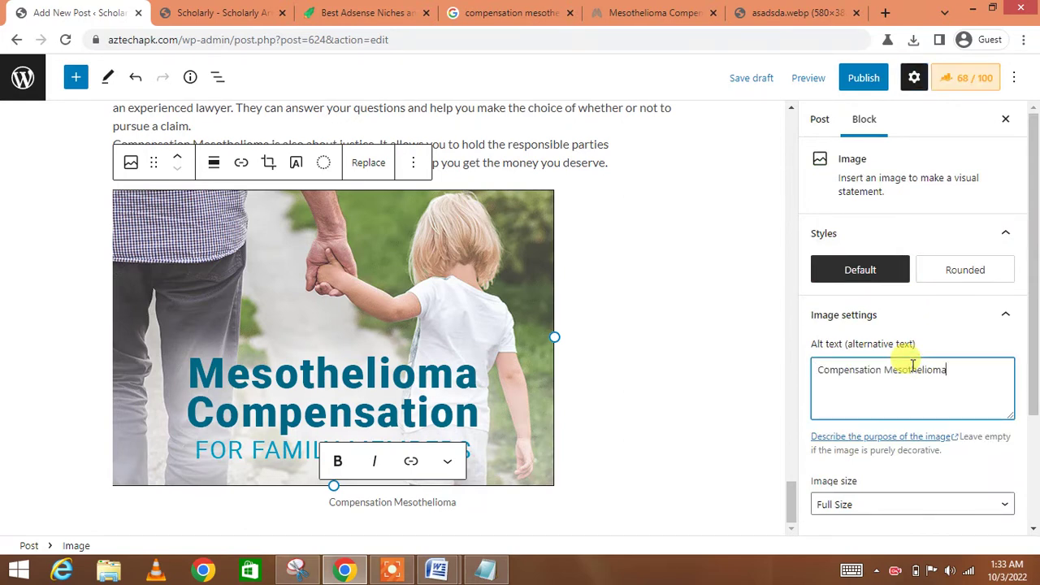
click(820, 120)
Review Rank Math's 70/100 analysis and expand the Additional checks showing 4 errors
click(972, 82)
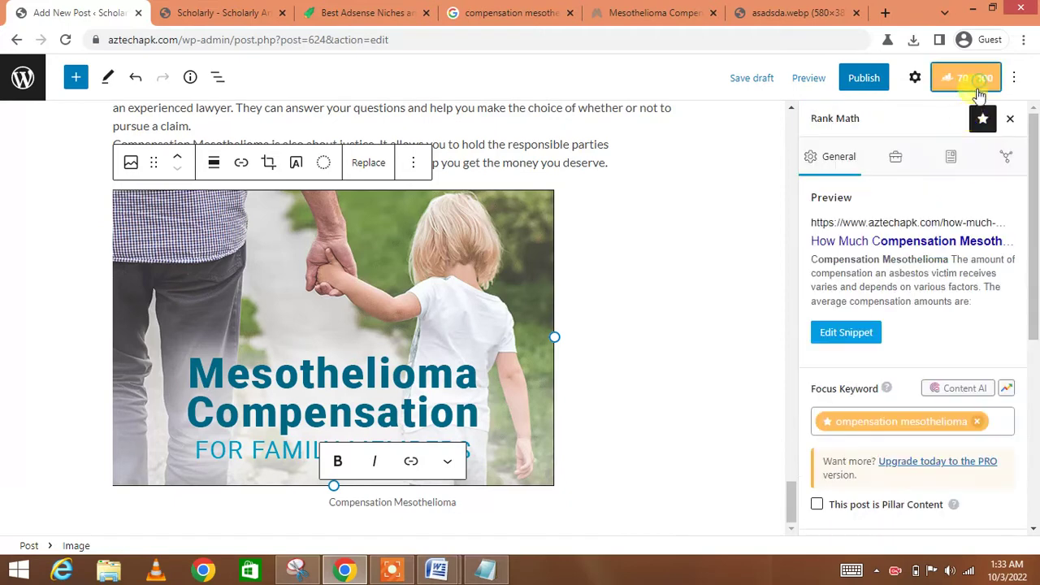
drag(1033, 195, 1036, 382)
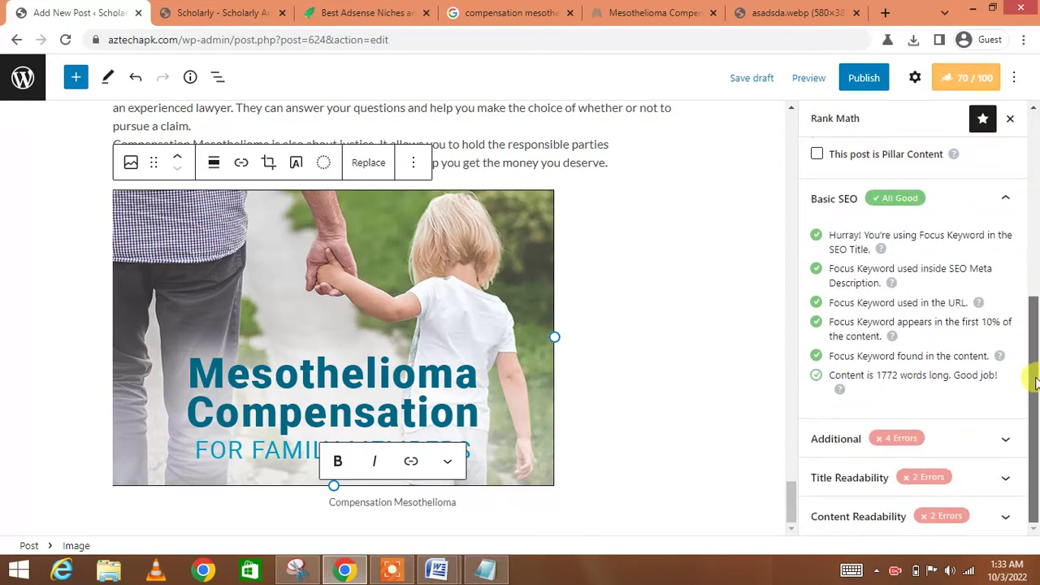
click(961, 439)
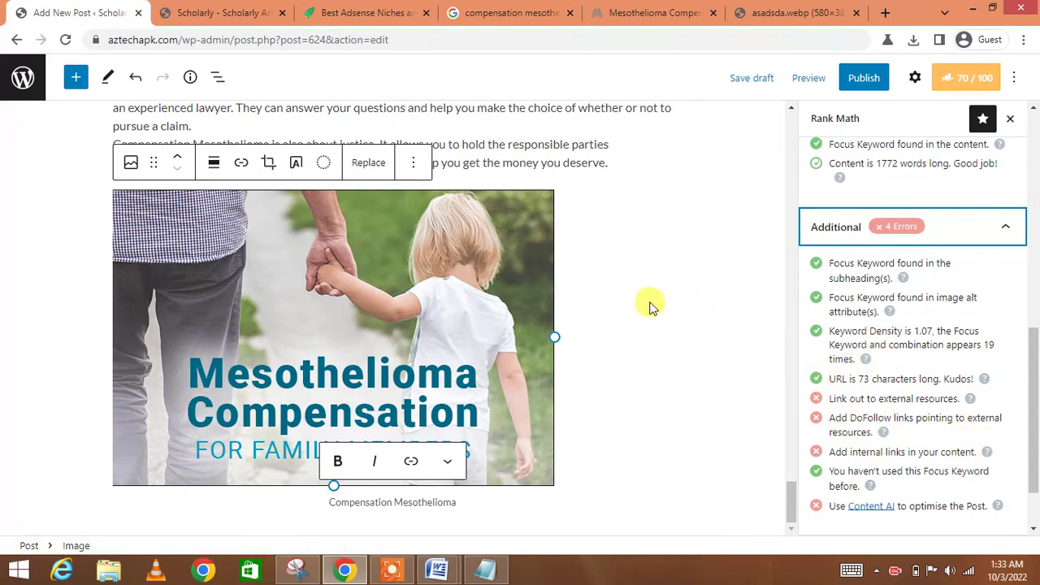
drag(788, 506, 794, 386)
Delete the stray character at the end of the exposure paragraph
click(668, 226)
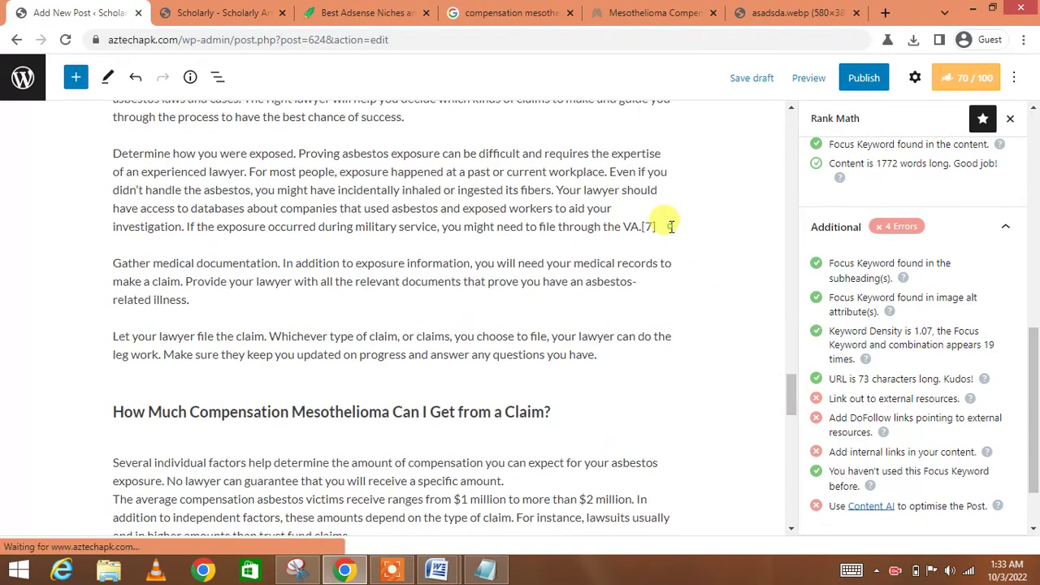
key(BackSpace)
scroll(670, 227, up, 3)
scroll(668, 226, up, 8)
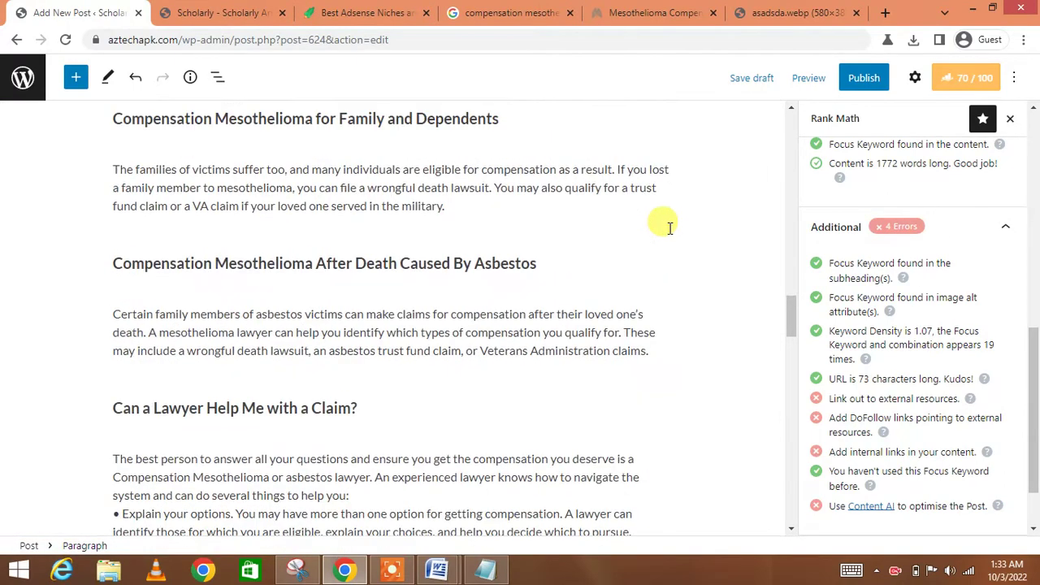
scroll(626, 240, down, 9)
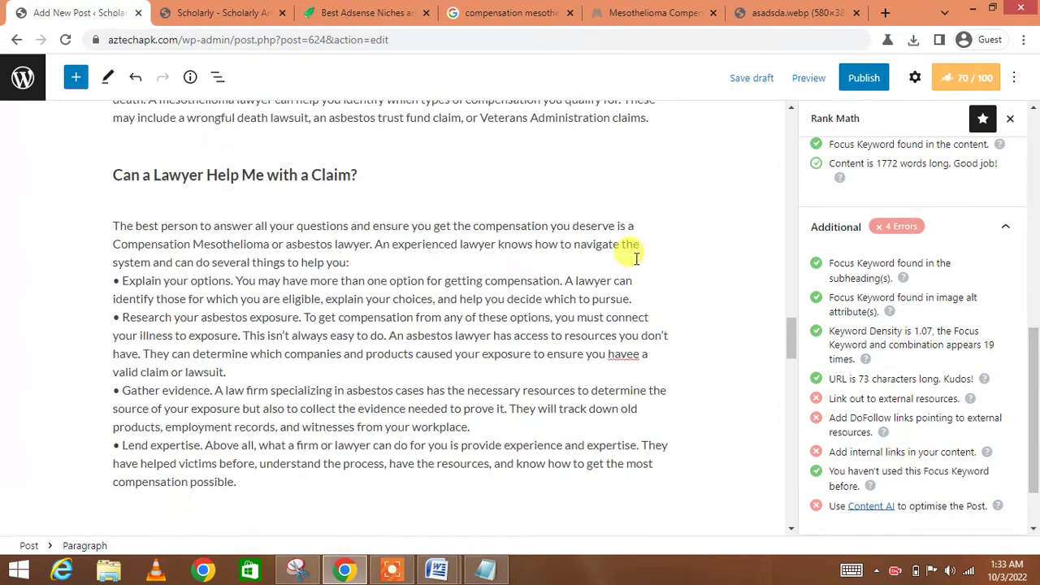
scroll(540, 251, up, 2)
scroll(528, 248, up, 5)
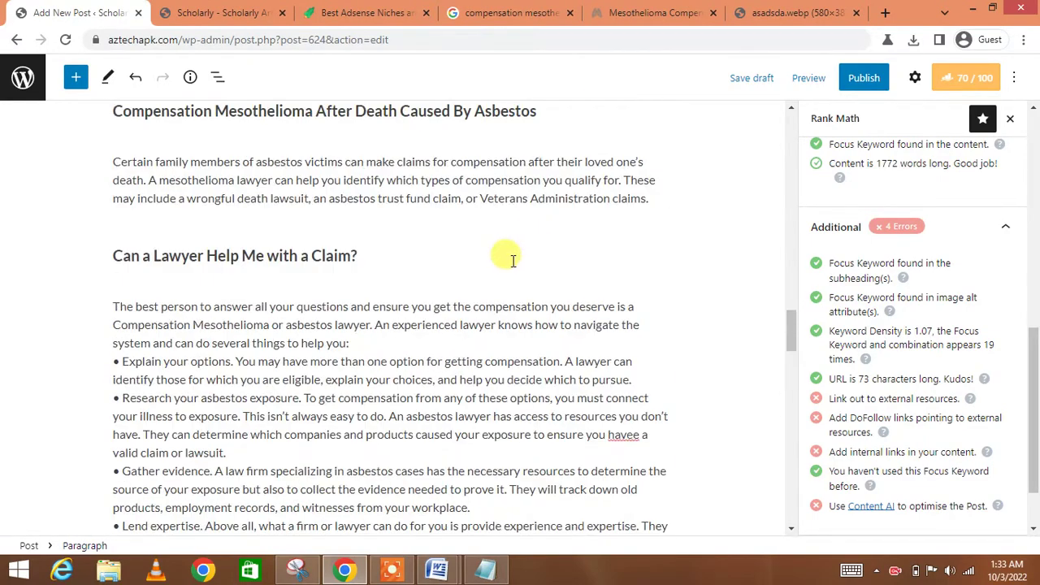
scroll(455, 252, down, 4)
scroll(406, 238, up, 1)
scroll(365, 244, down, 1)
scroll(339, 252, down, 1)
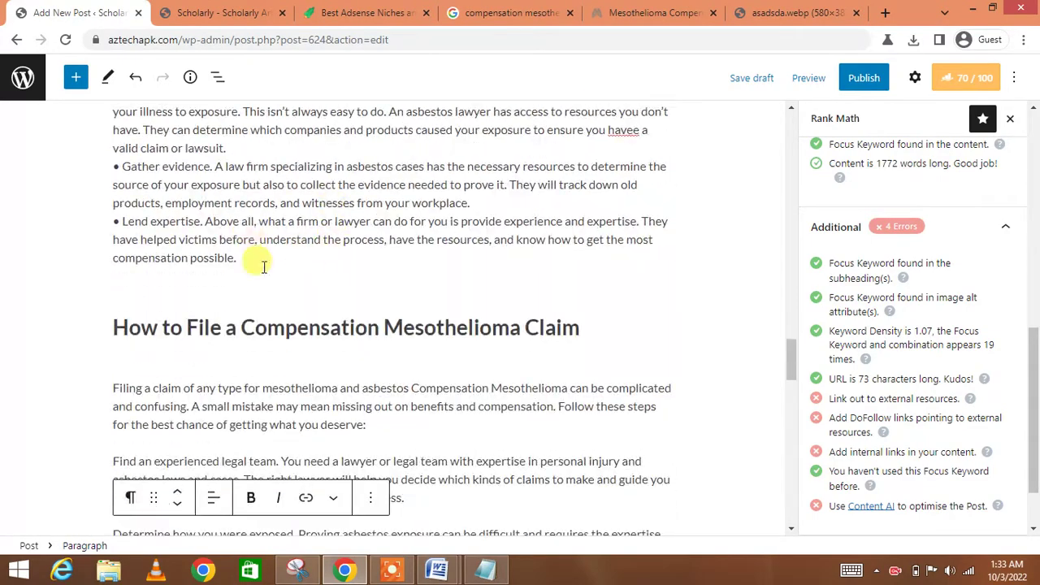
Insert a new empty paragraph after 'compensation possible.' above the How to File heading
click(269, 274)
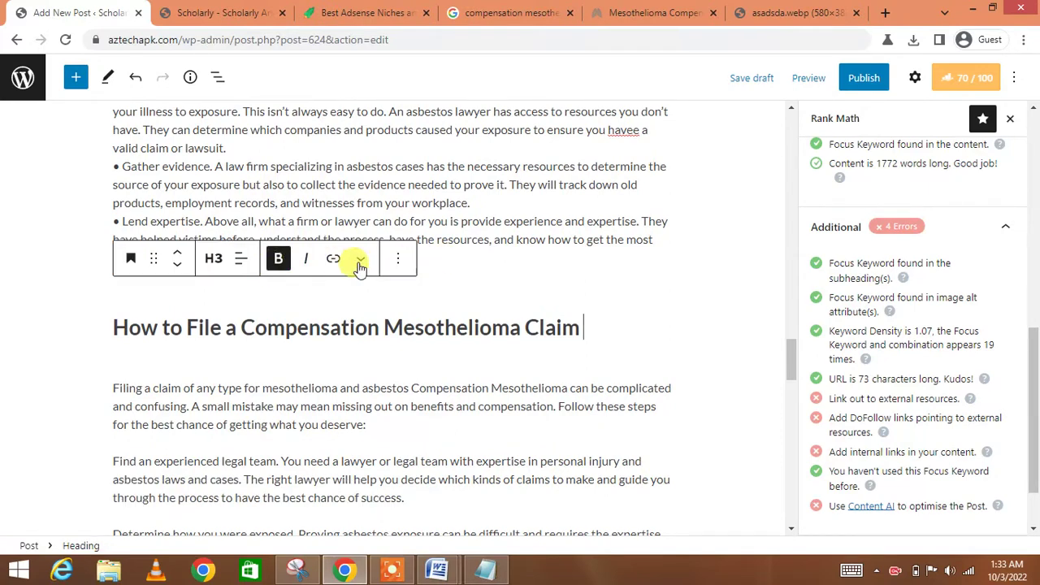
click(403, 258)
click(435, 259)
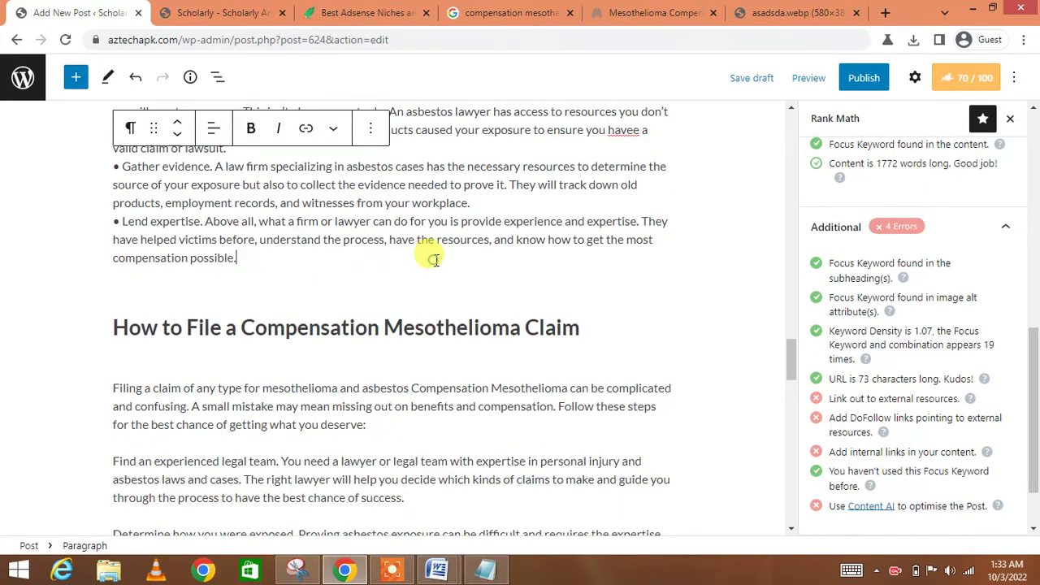
key(Return)
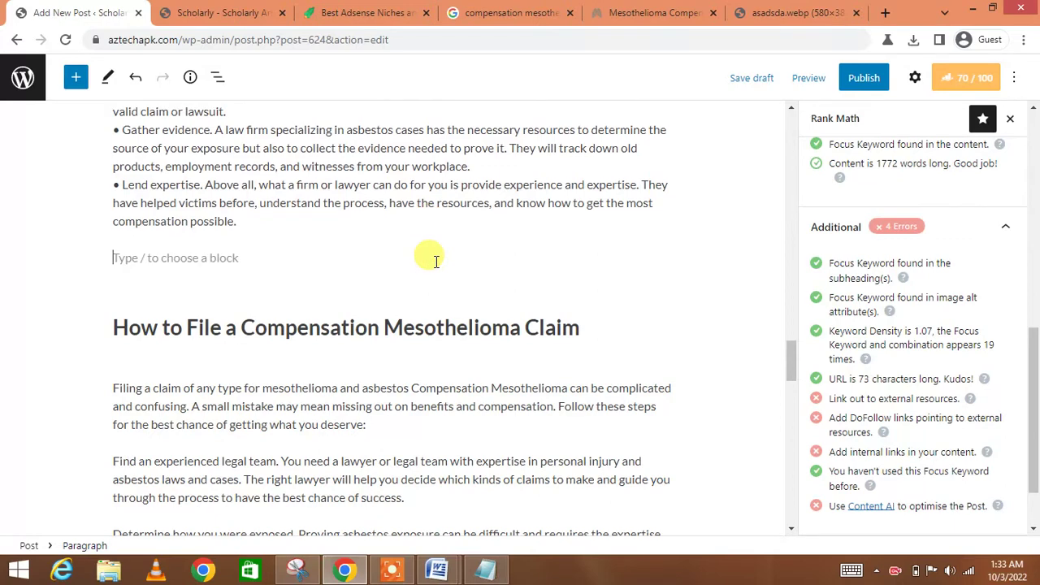
Type the line 'also you can check health related articles here'
text(a)
key(BackSpace)
text(also you can check hea)
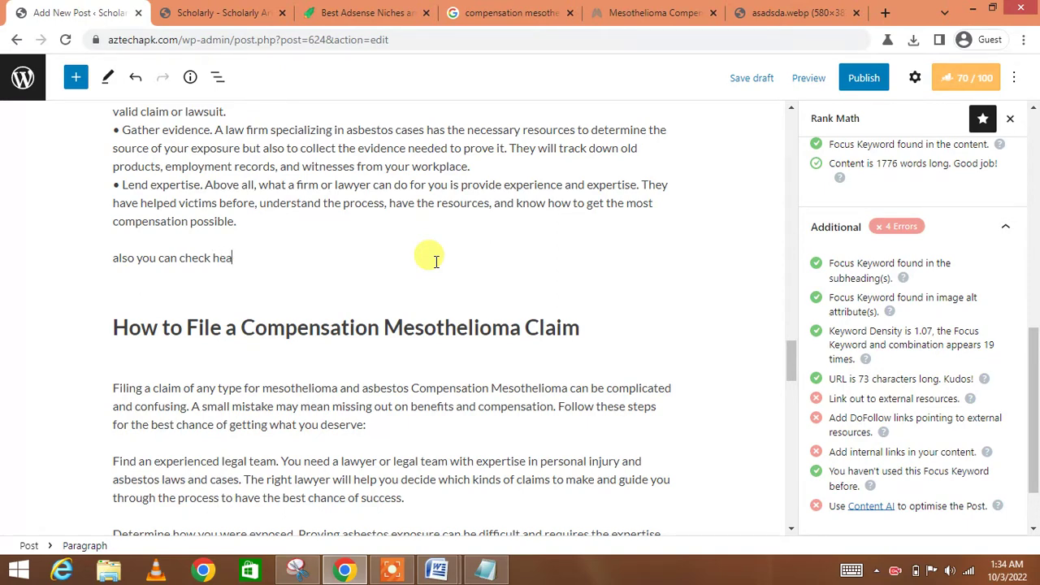
text(lth re)
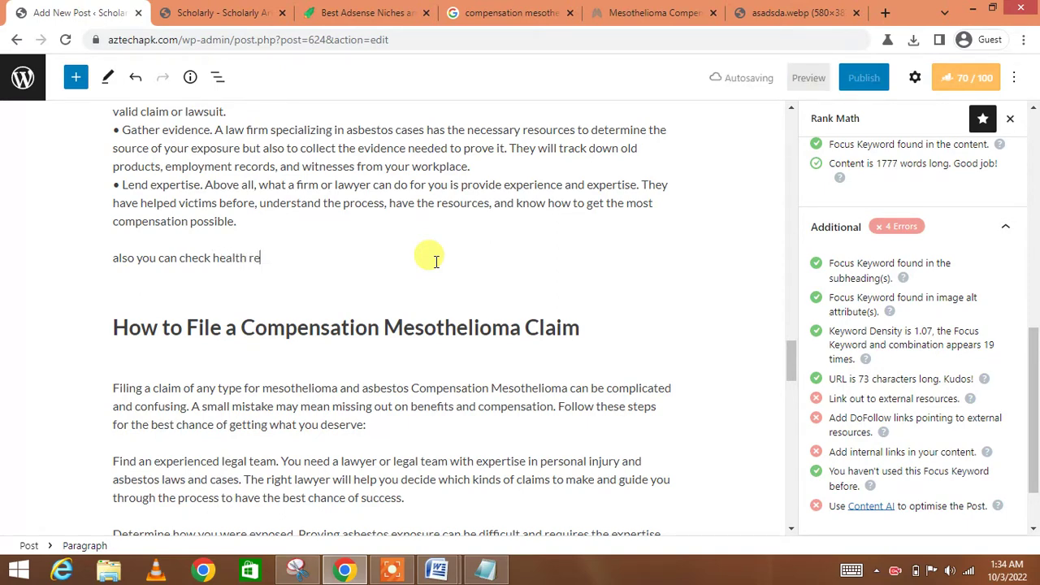
text(;a)
key(BackSpace)
key(BackSpace)
text(l)
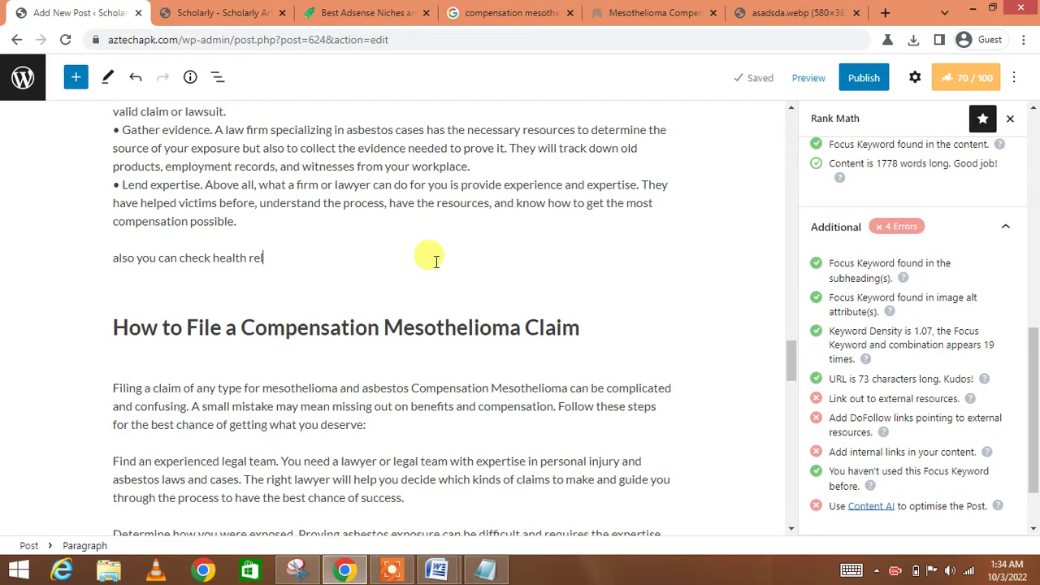
text(ated articles here)
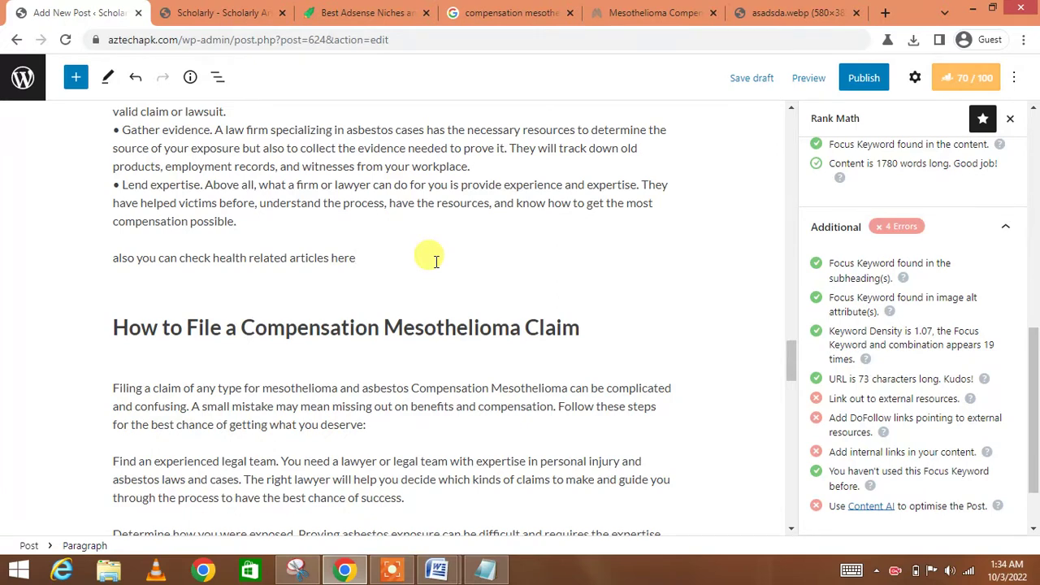
key(shift+Left)
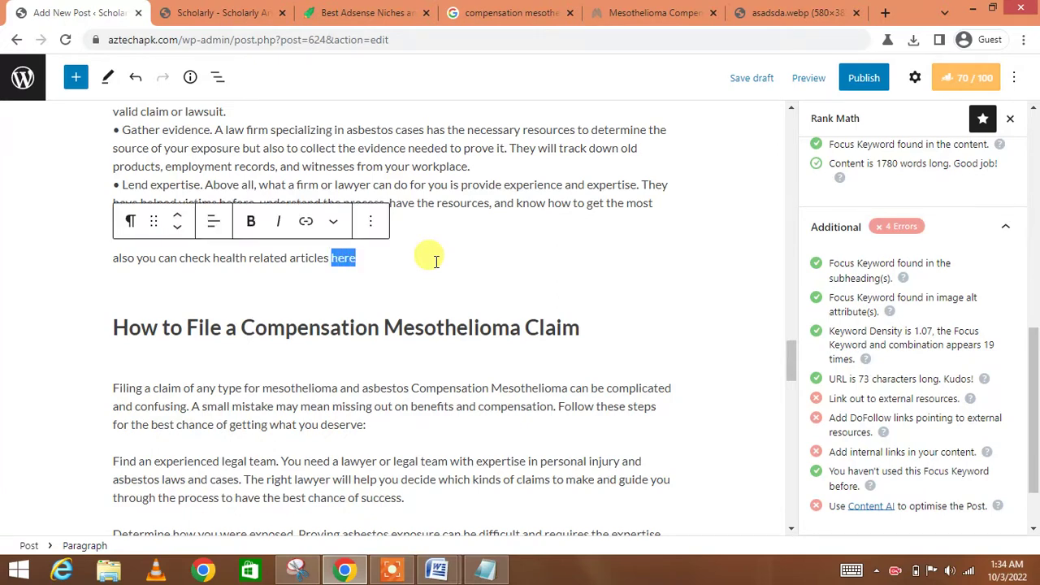
key(ctrl+b)
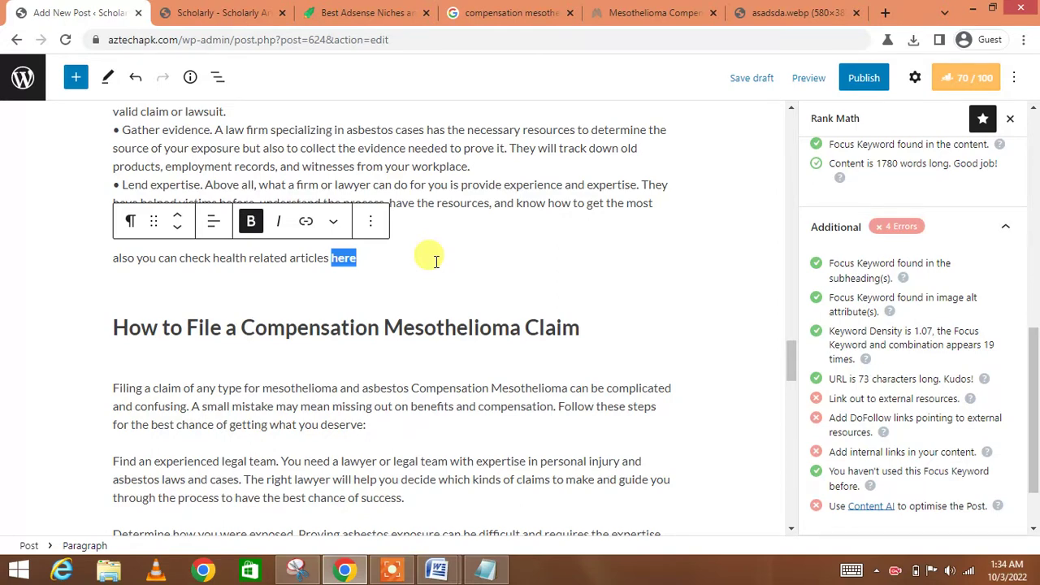
key(ctrl+k)
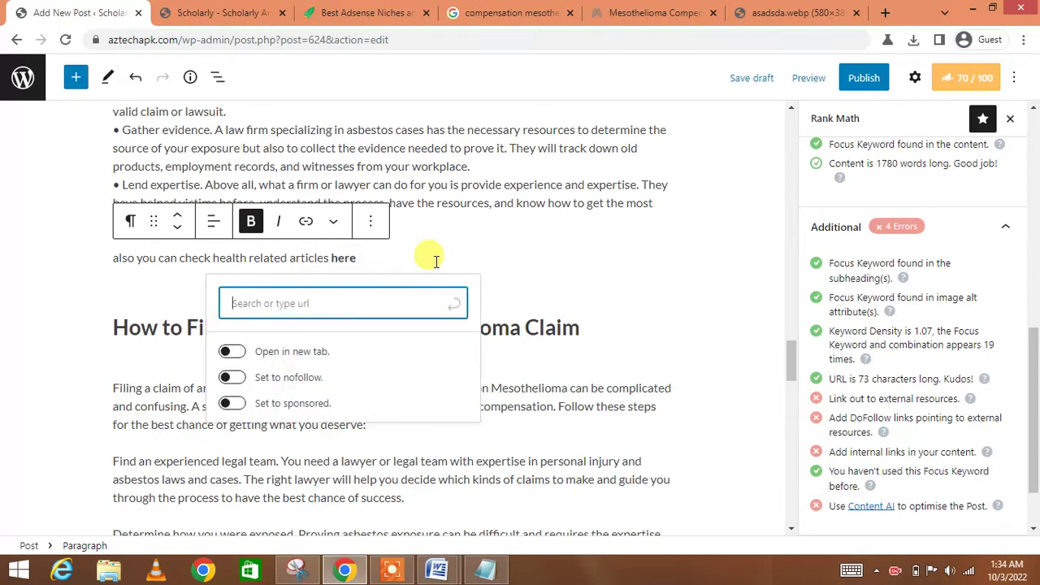
text(aztech.co)
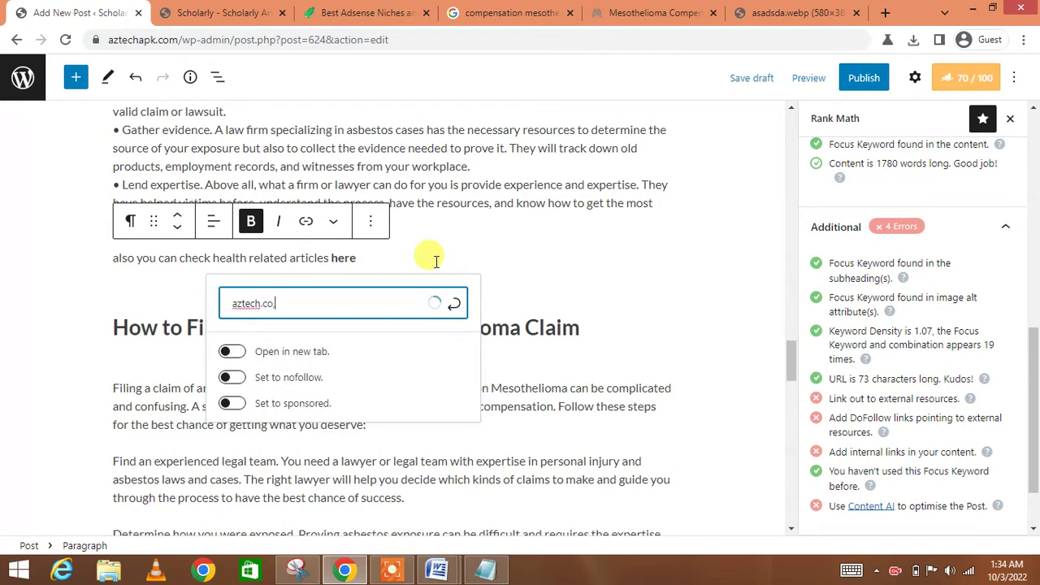
key(BackSpace)
key(BackSpace)
text(apk)
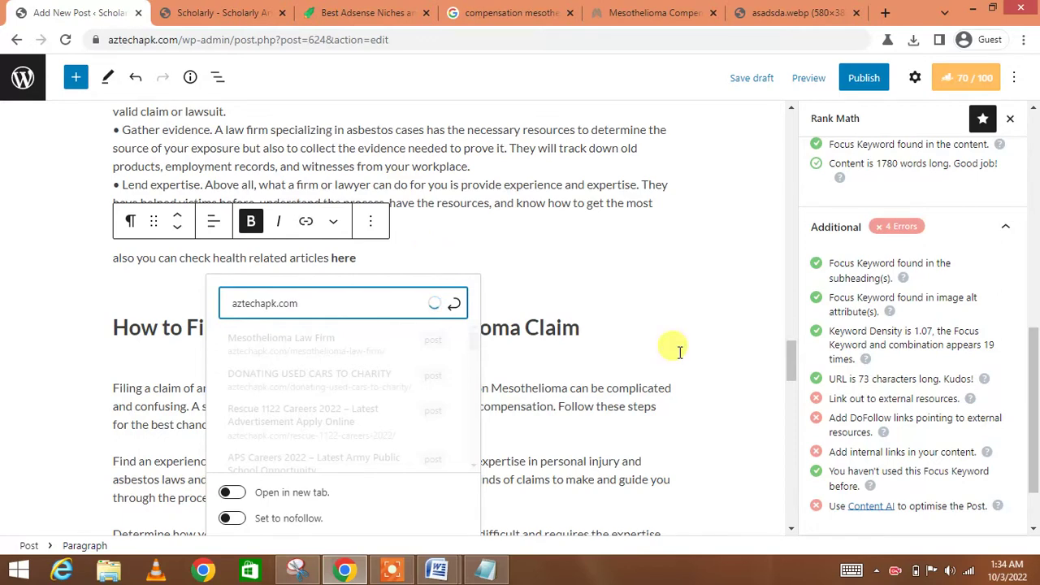
scroll(301, 418, down, 10)
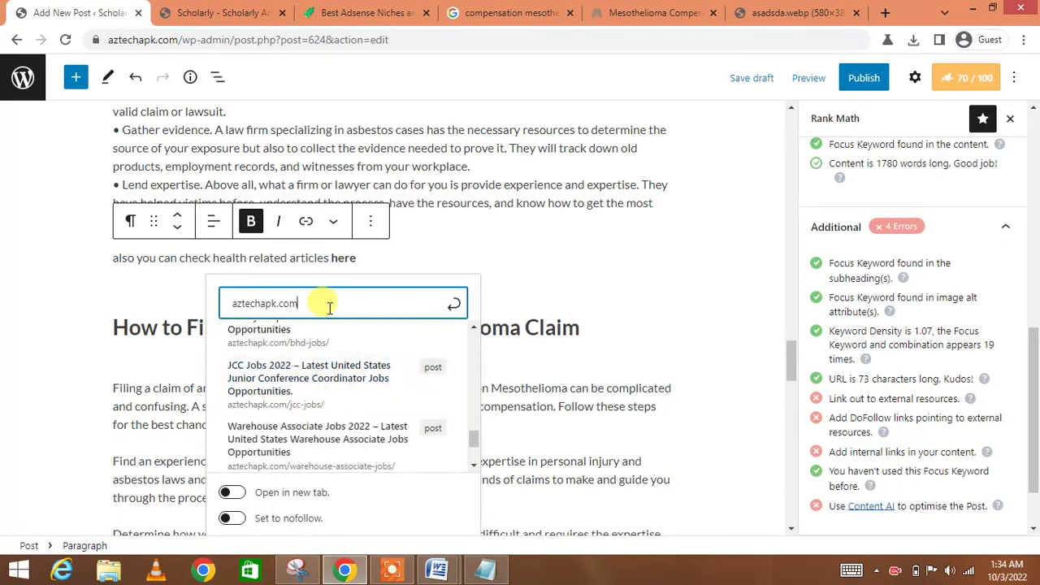
click(235, 302)
text(www)
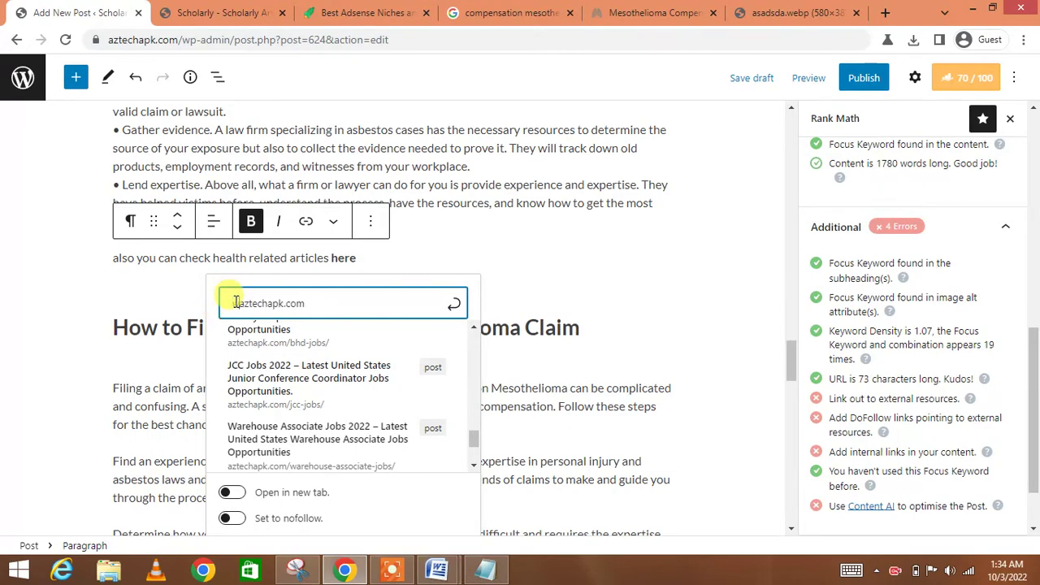
text(.)
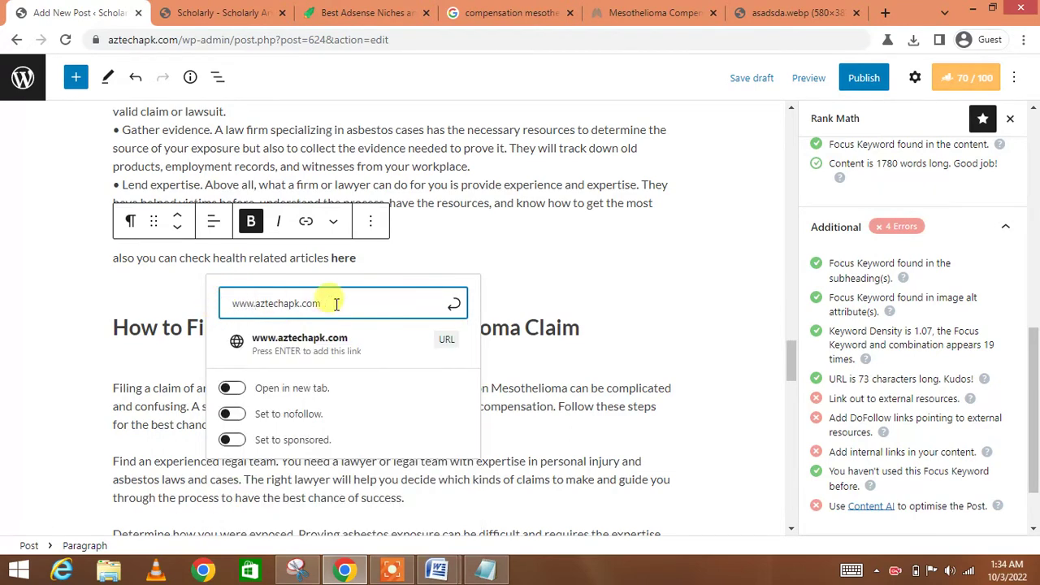
click(329, 345)
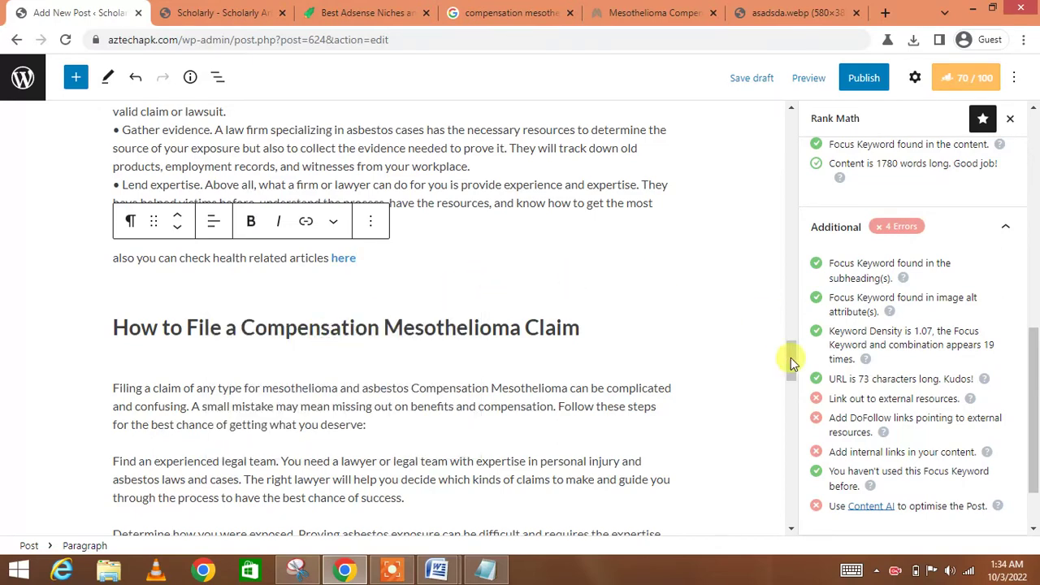
Save the draft, now scoring 74/100 with 3 errors
scroll(862, 459, down, 1)
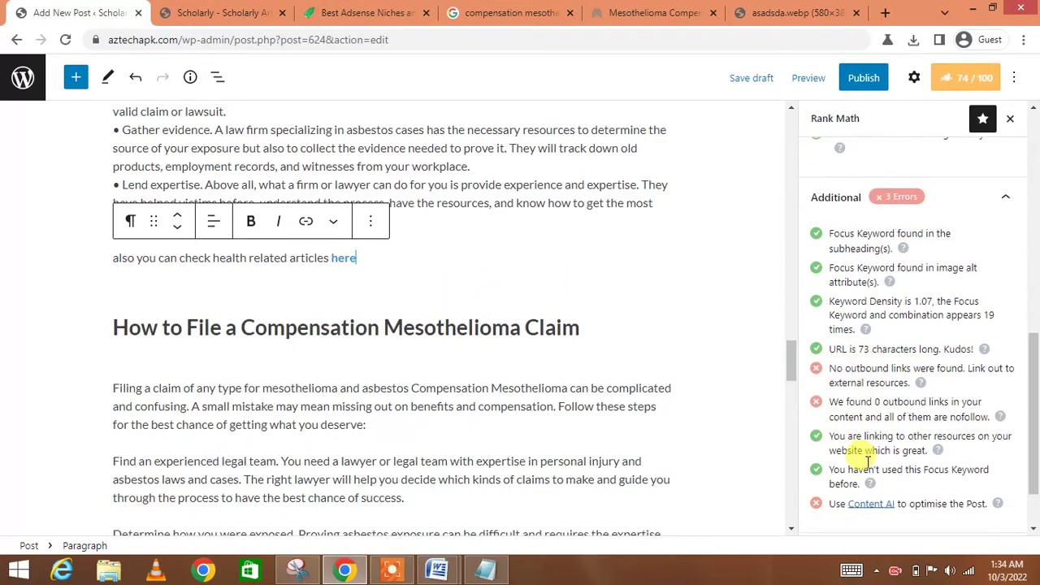
click(751, 78)
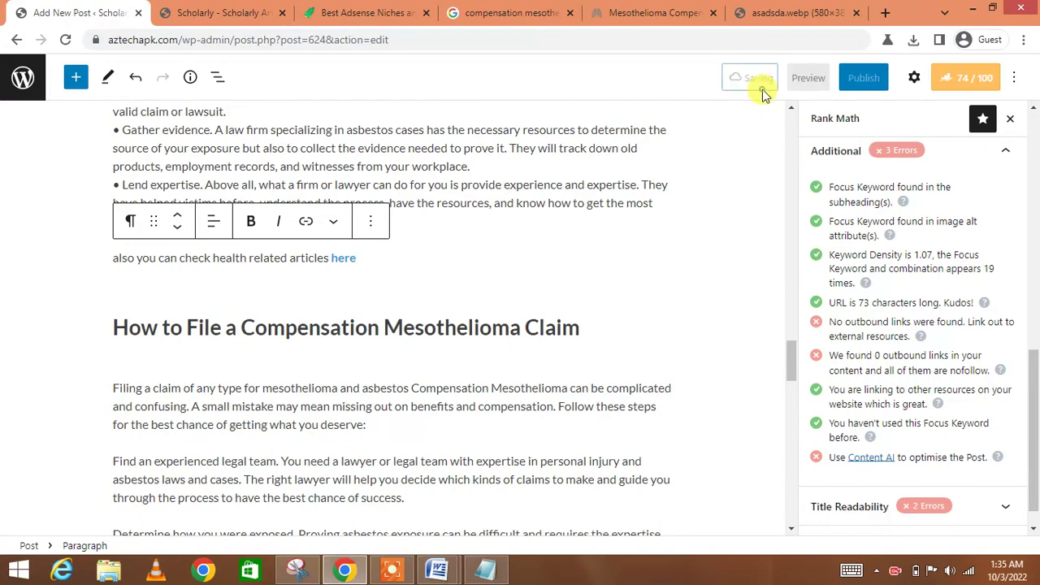
scroll(644, 263, down, 10)
scroll(534, 279, down, 2)
scroll(532, 279, up, 2)
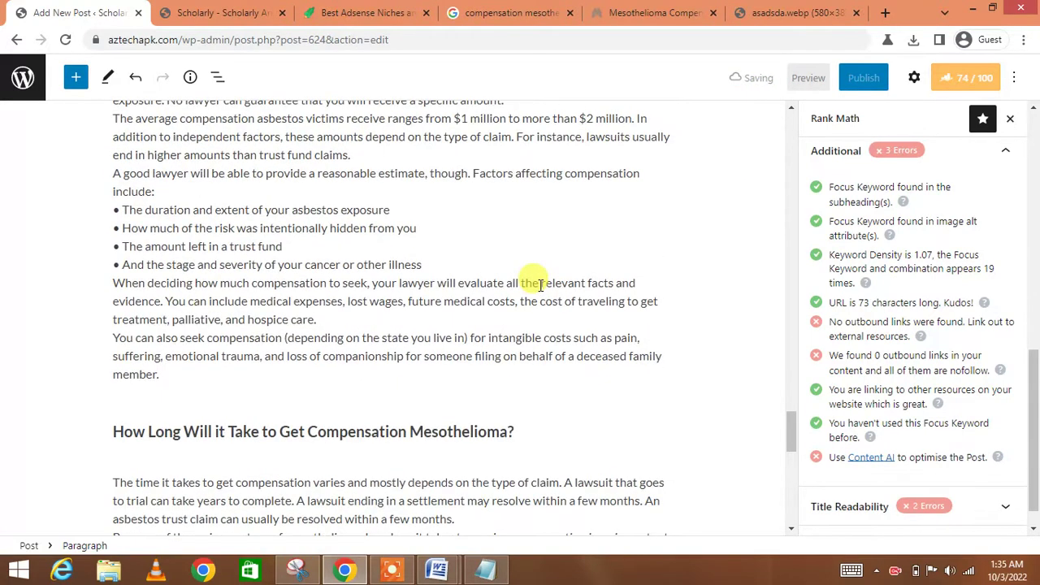
End the intangible-costs paragraph with 'For more details' and select the word 'here'
click(218, 376)
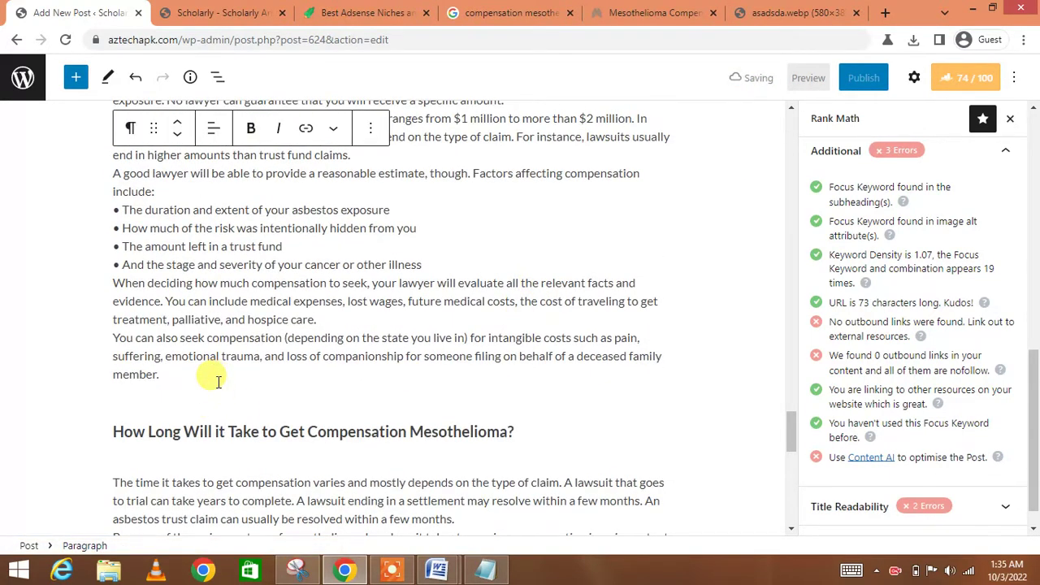
text(For m)
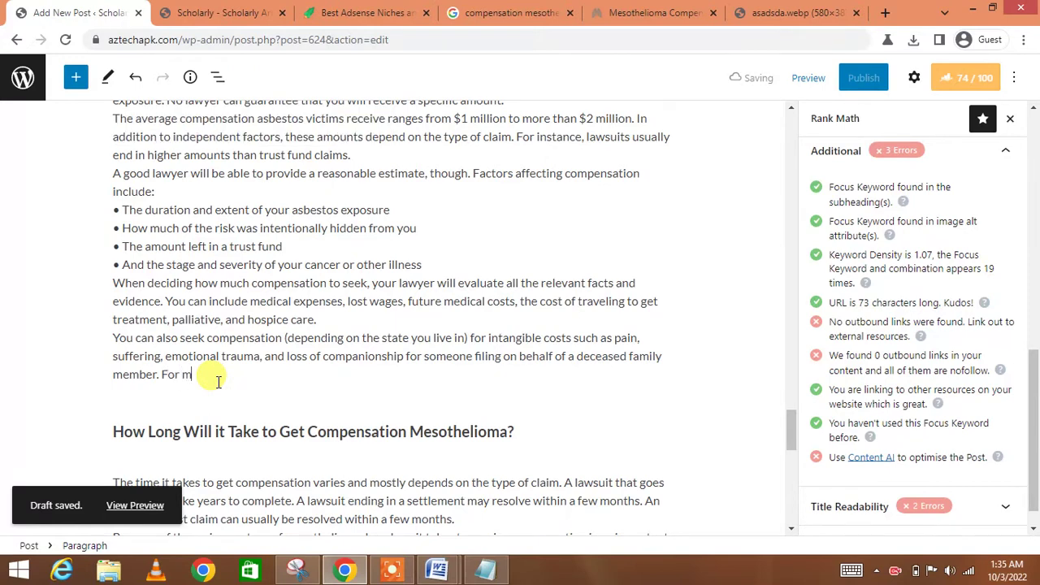
text(ore detai)
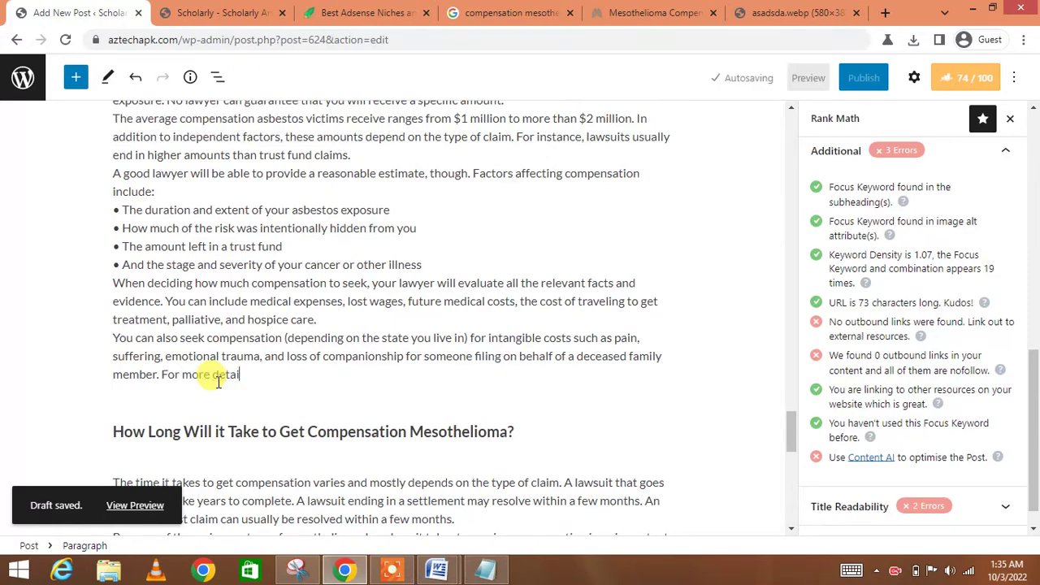
text(ls click here)
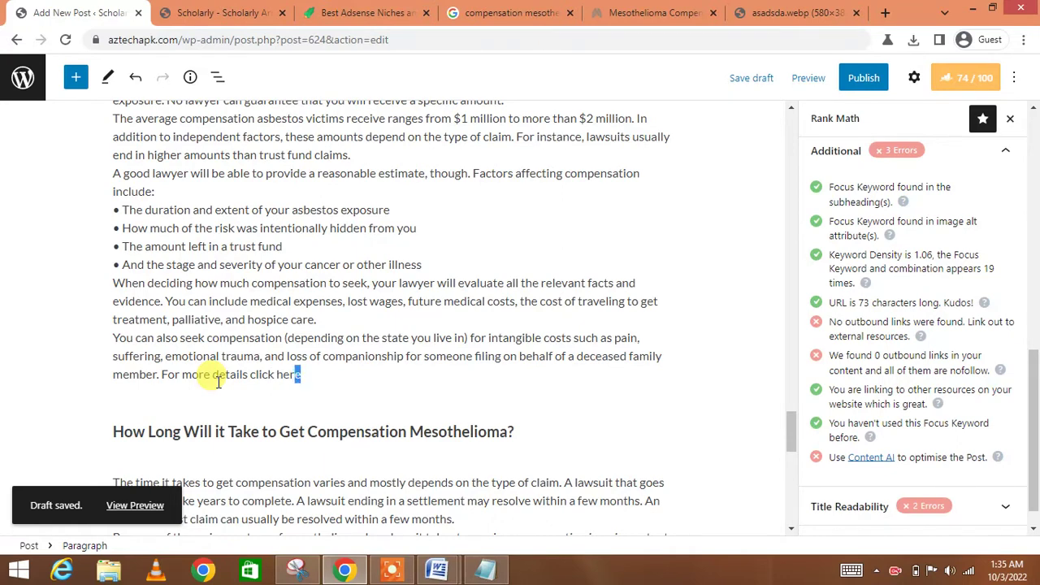
key(shift+Left)
key(shift+Left)
key(shift+Left)
key(Right)
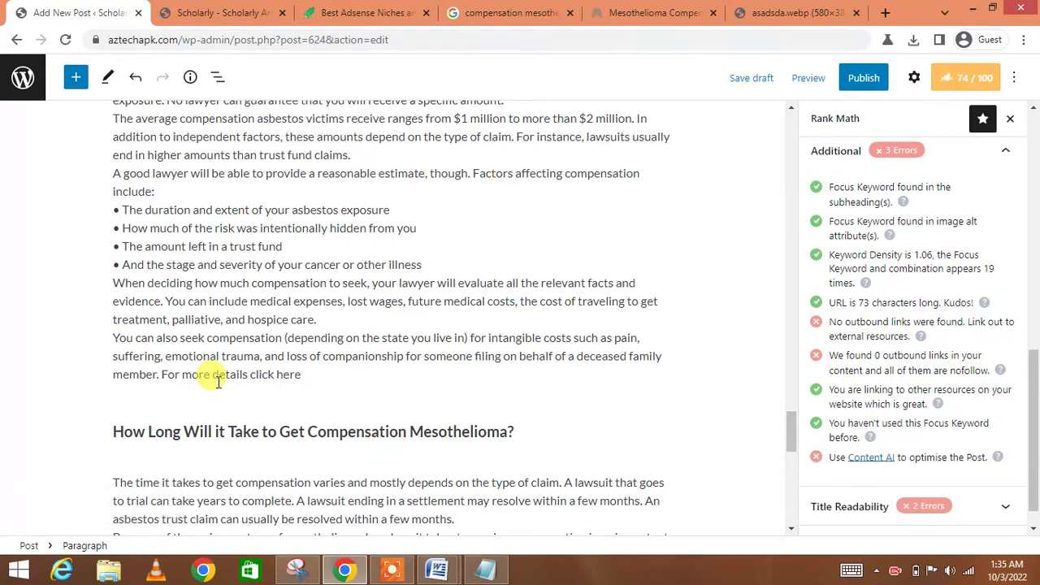
key(shift+Left)
key(shift+Left)
key(shift+Left)
key(shift+Left)
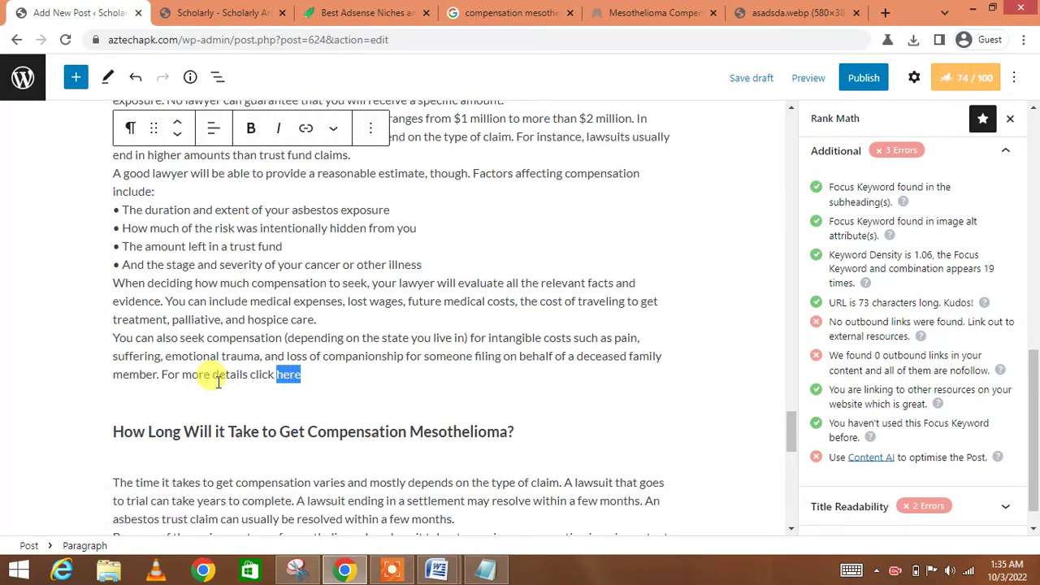
Make 'here' bold, start a link on it, and bring up the Mesothelioma.net article
key(ctrl+b)
key(ctrl+k)
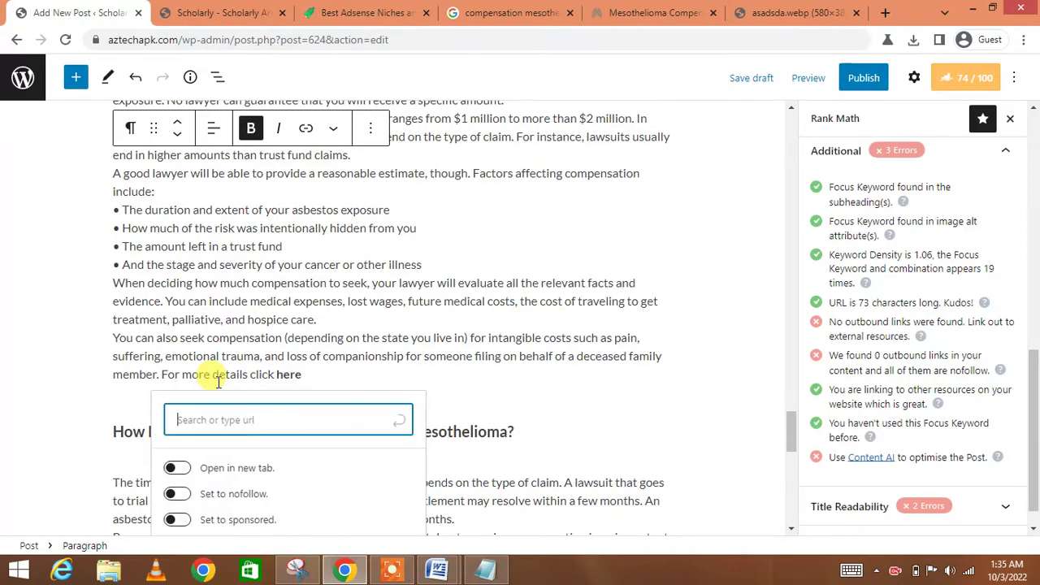
click(674, 11)
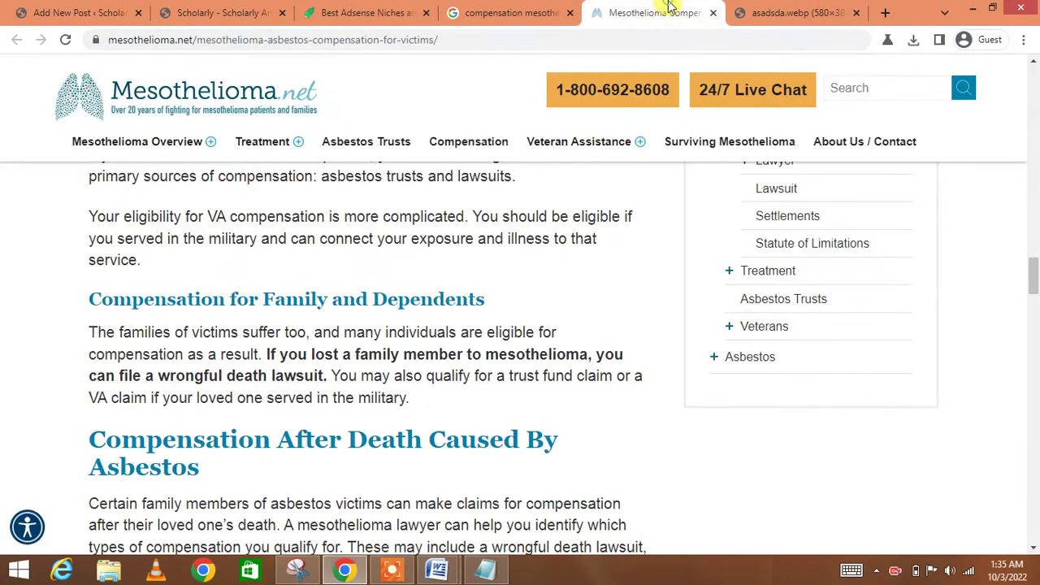
Link 'here' to the Mesothelioma.net compensation page's URL, opening in a new tab
click(537, 33)
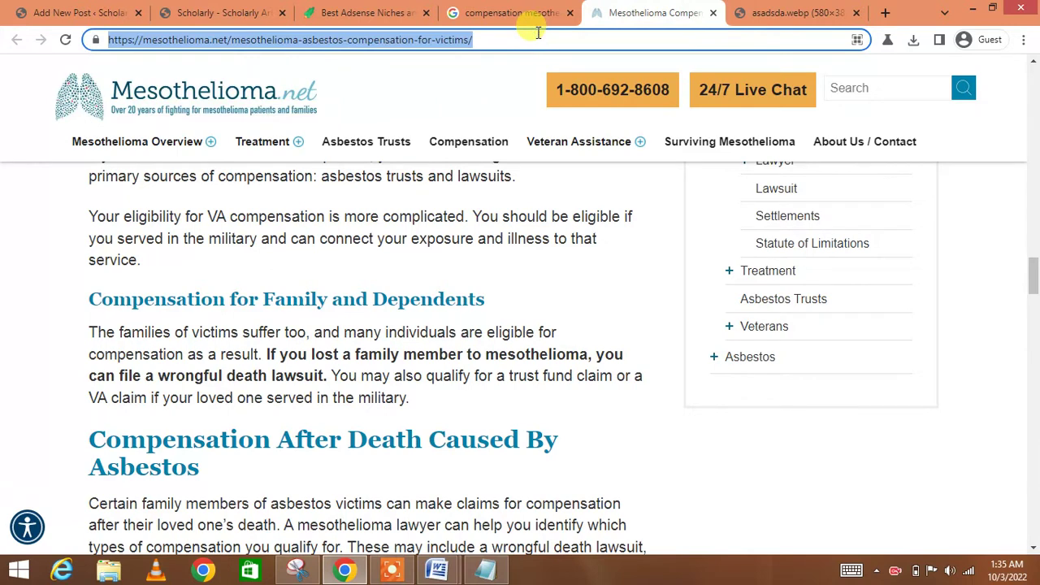
click(129, 7)
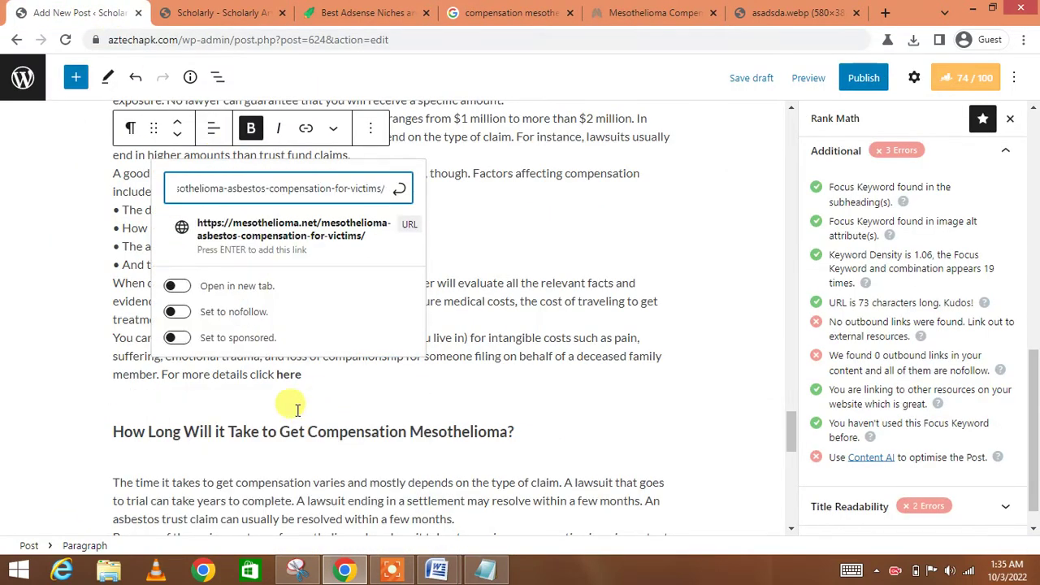
click(178, 287)
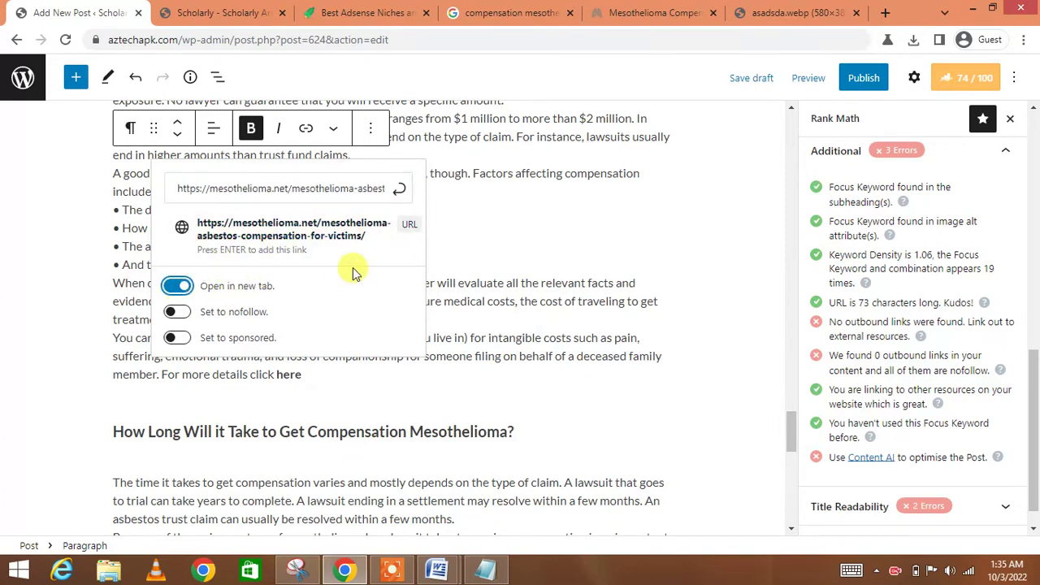
click(296, 235)
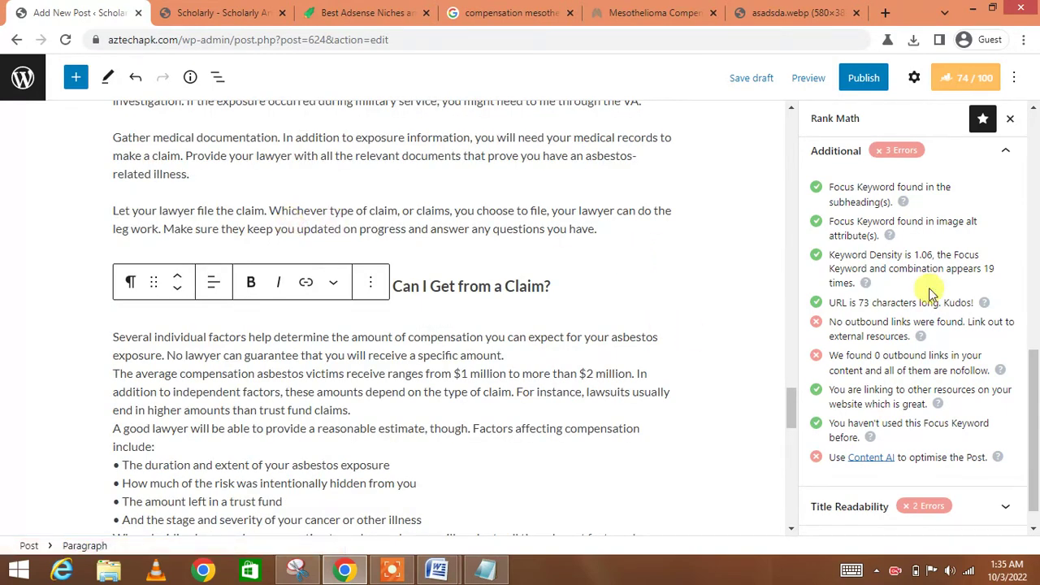
Save the post as a draft so Rank Math rescores it at 80/100
click(752, 77)
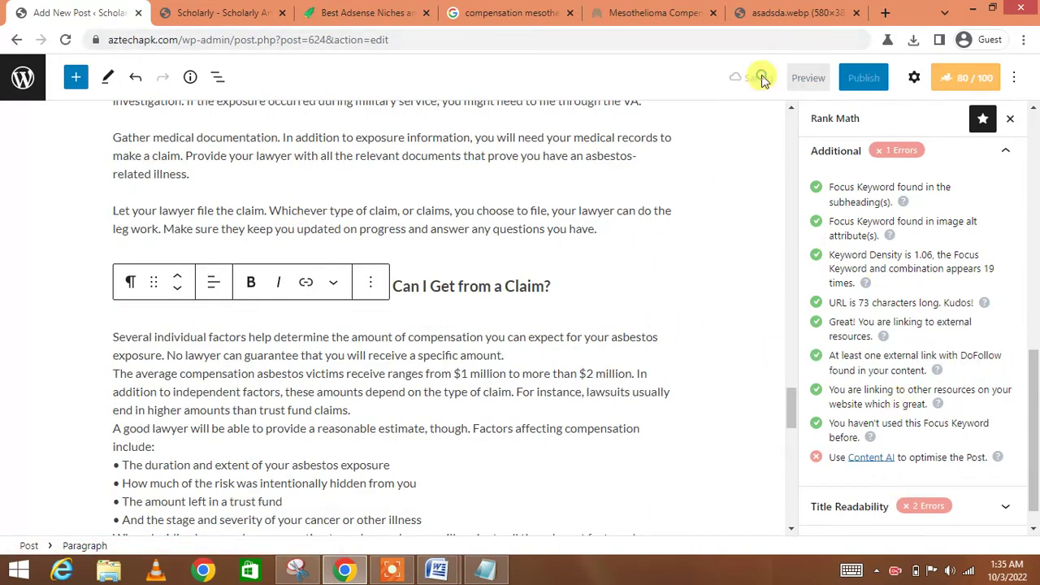
scroll(873, 244, down, 1)
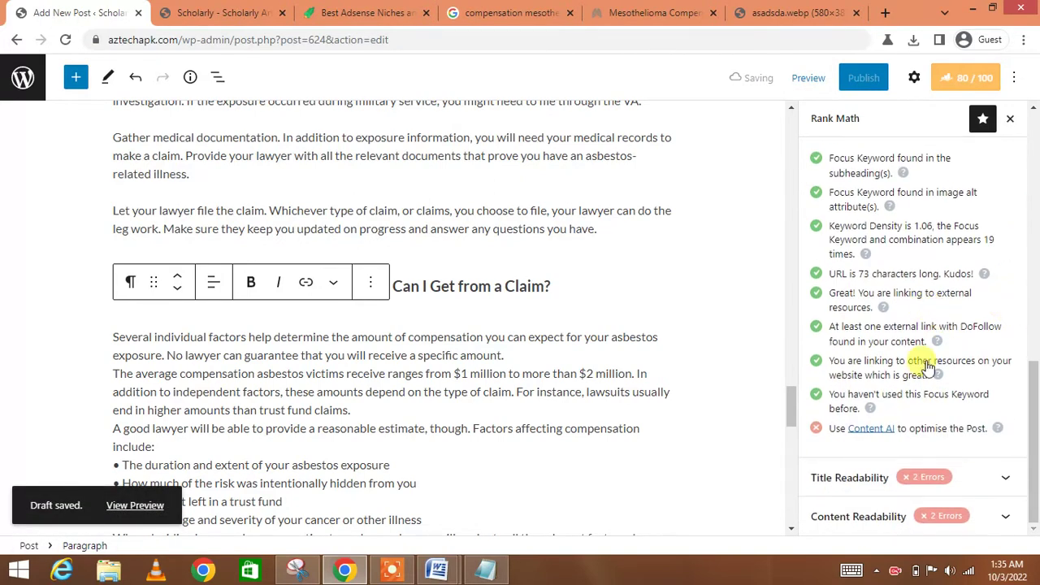
scroll(713, 399, down, 2)
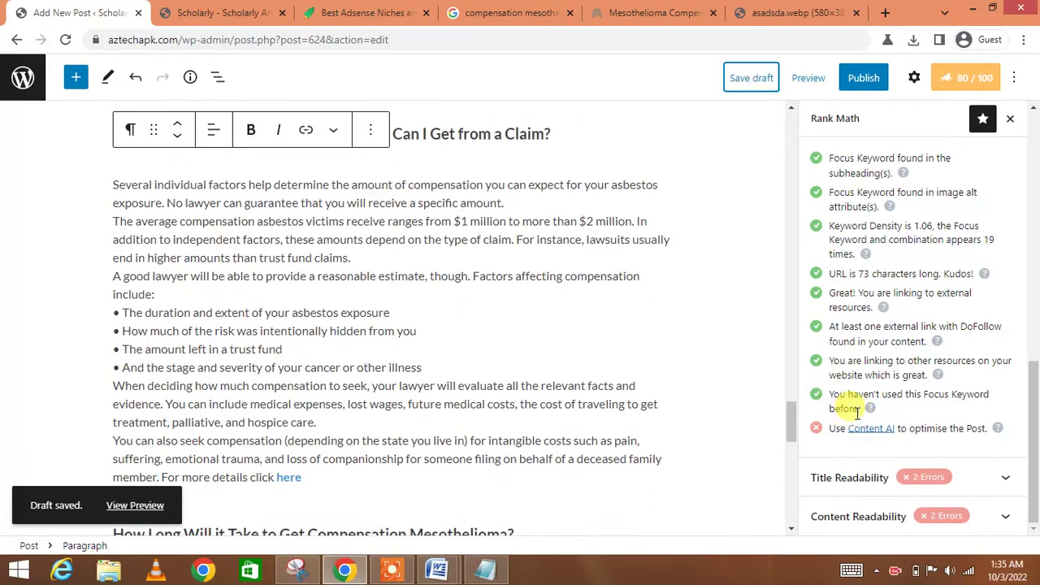
Open the Content AI panel from Rank Math's Additional checks
click(871, 429)
scroll(634, 296, up, 7)
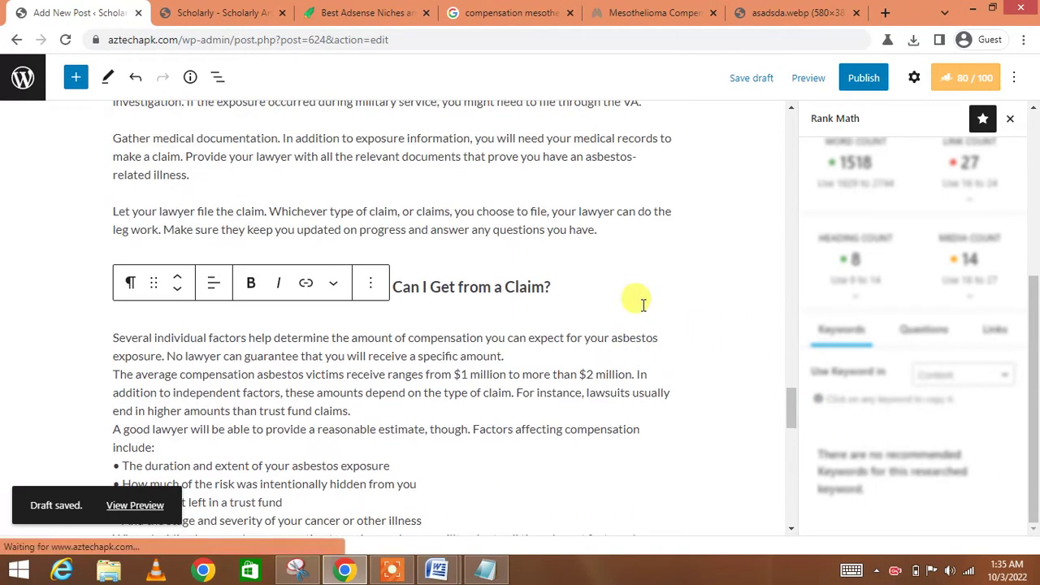
scroll(605, 284, up, 4)
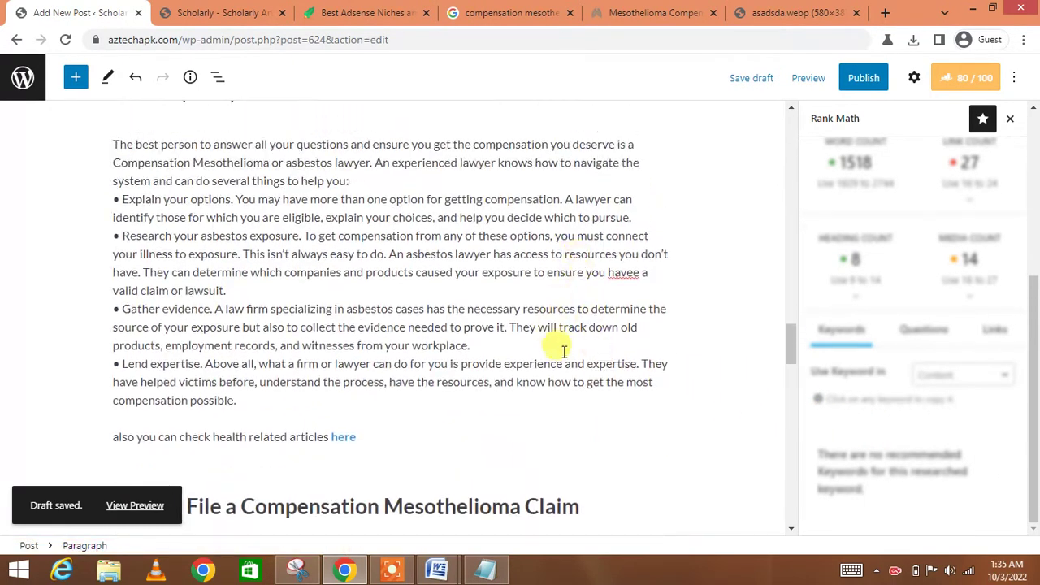
scroll(561, 358, down, 1)
Switch the 'How to File a Compensation Mesothelioma Claim' heading from H3 to H4, then back to H3
drag(583, 431, 72, 432)
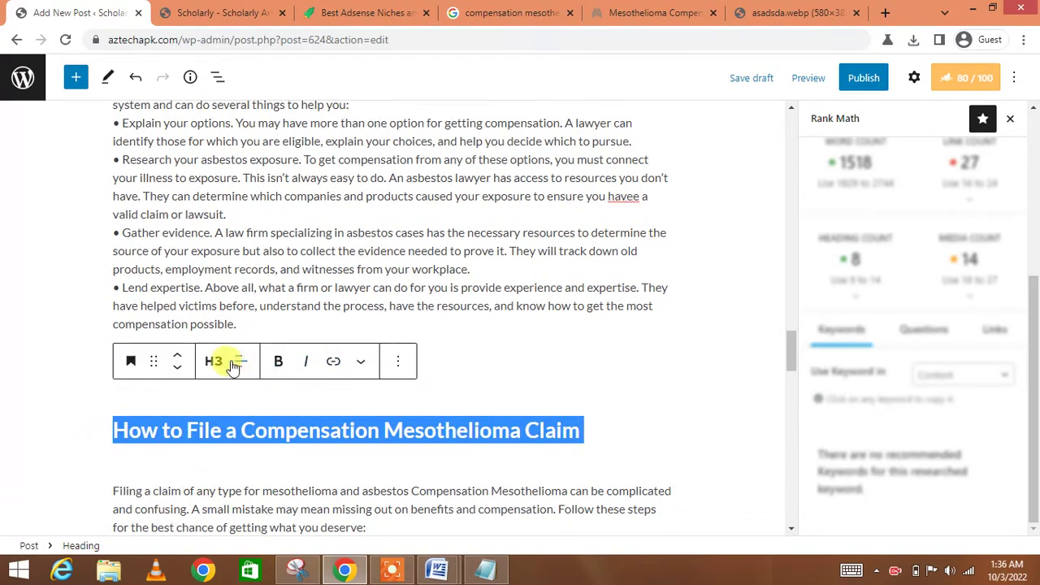
click(216, 361)
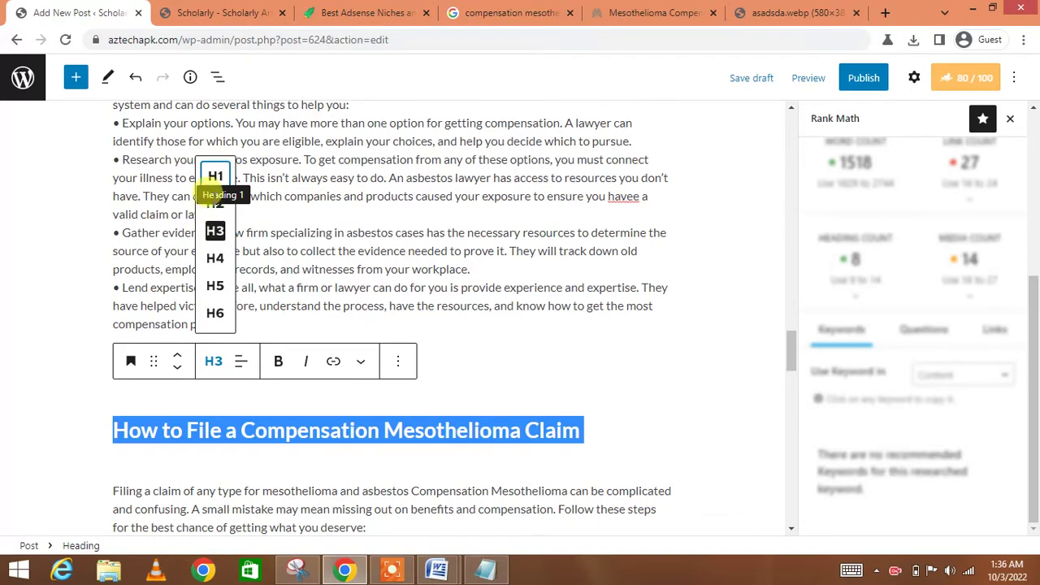
click(215, 231)
click(215, 367)
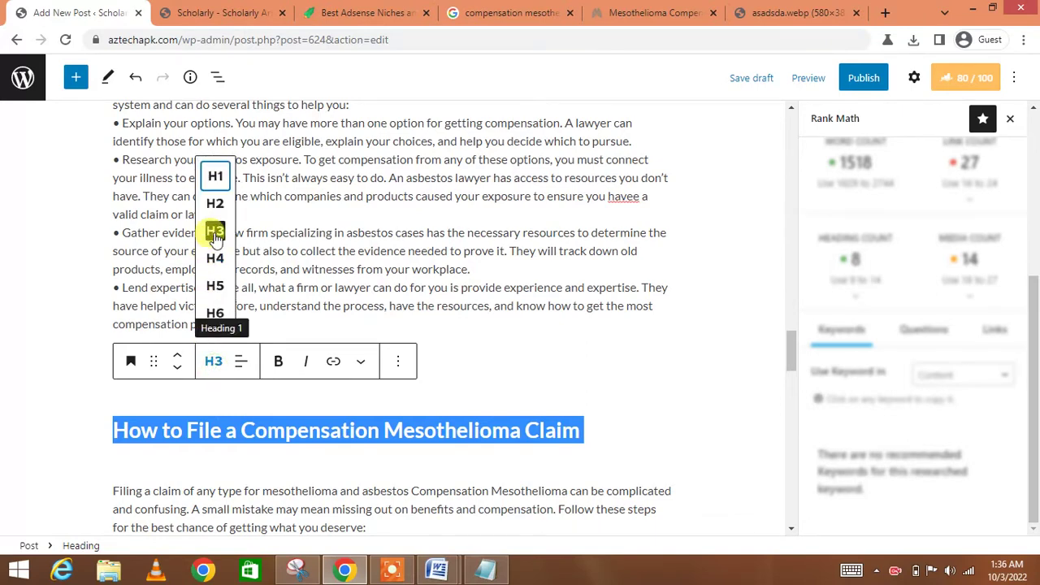
click(221, 258)
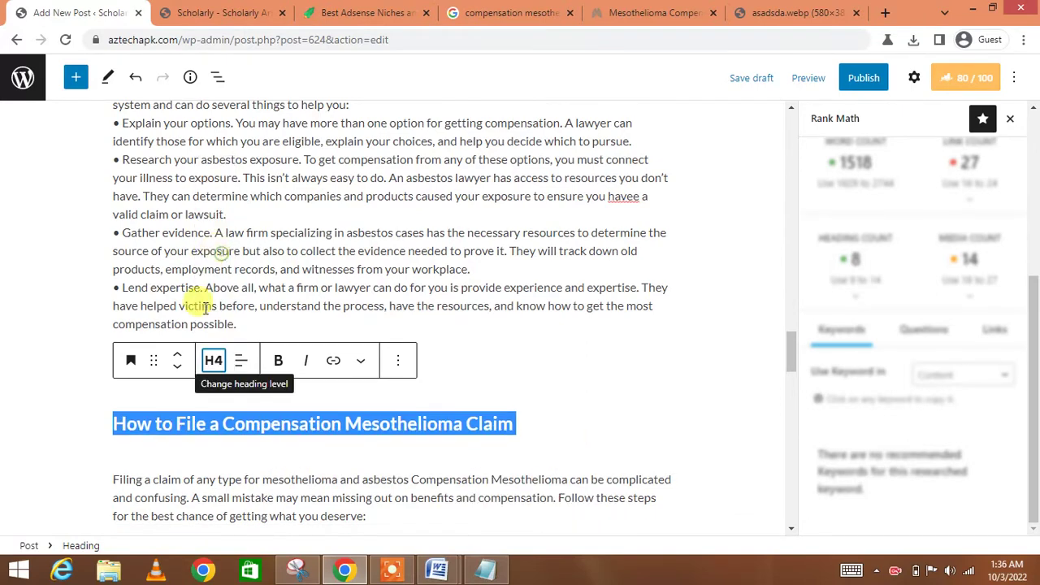
click(214, 361)
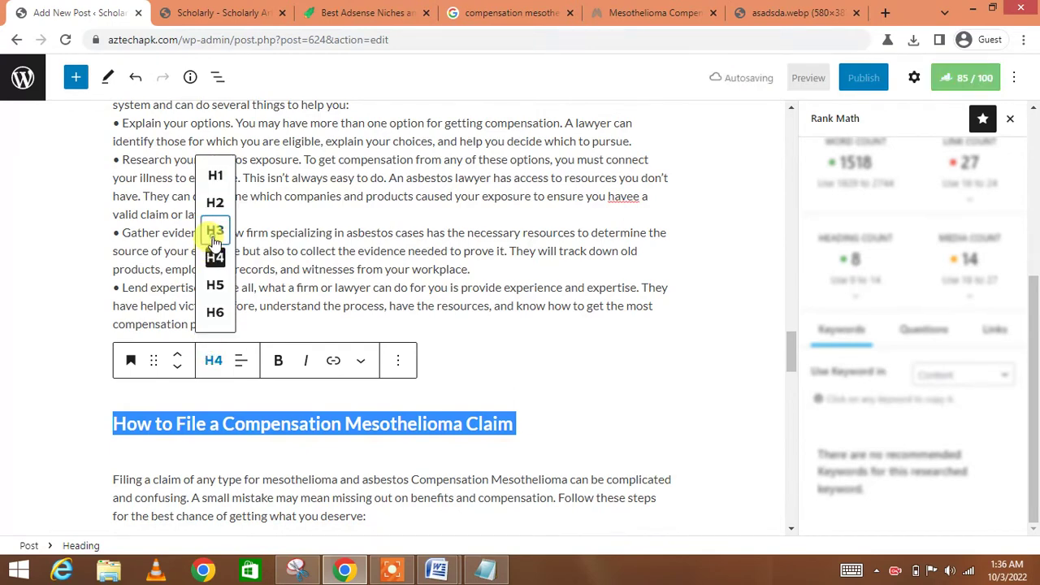
click(214, 232)
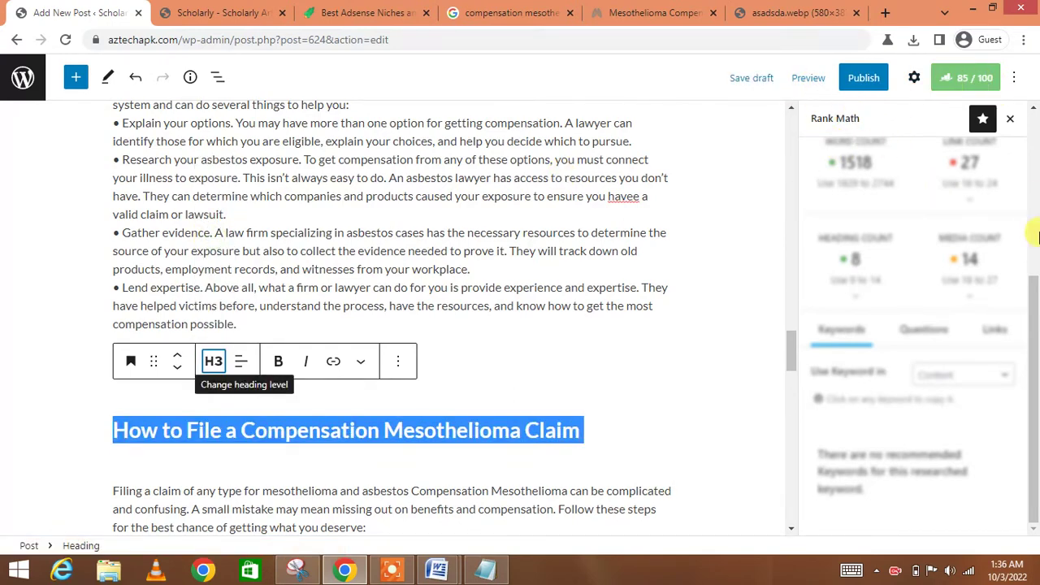
scroll(1028, 235, up, 4)
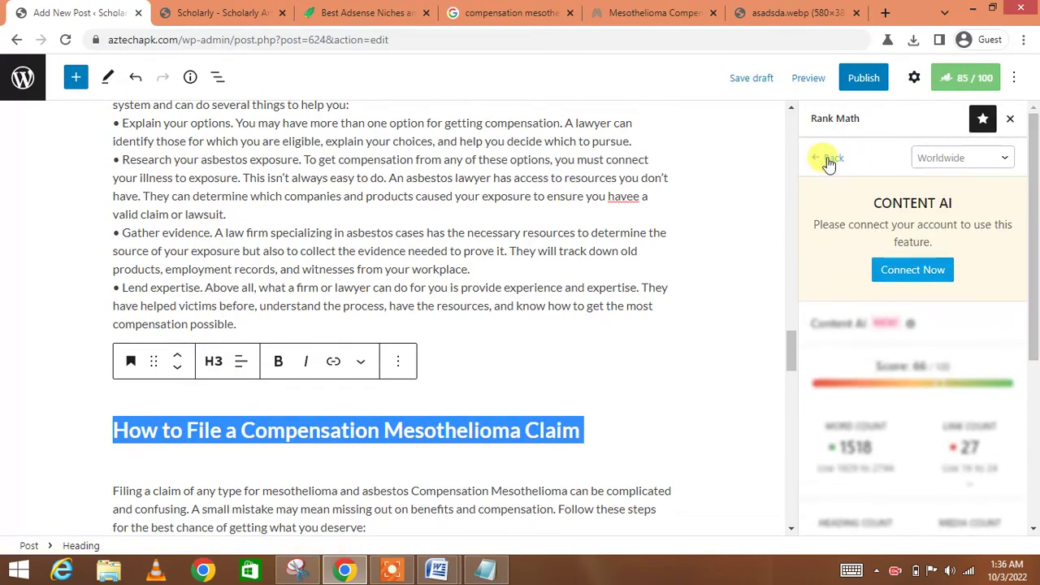
Return the Rank Math sidebar from Content AI to the general SEO checks
click(823, 160)
scroll(874, 309, down, 5)
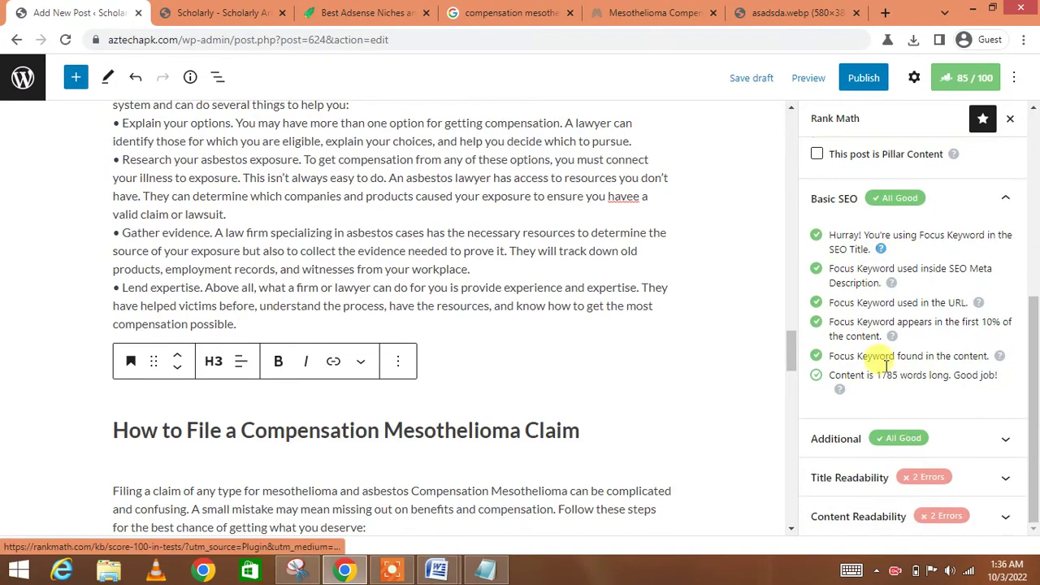
scroll(414, 341, up, 10)
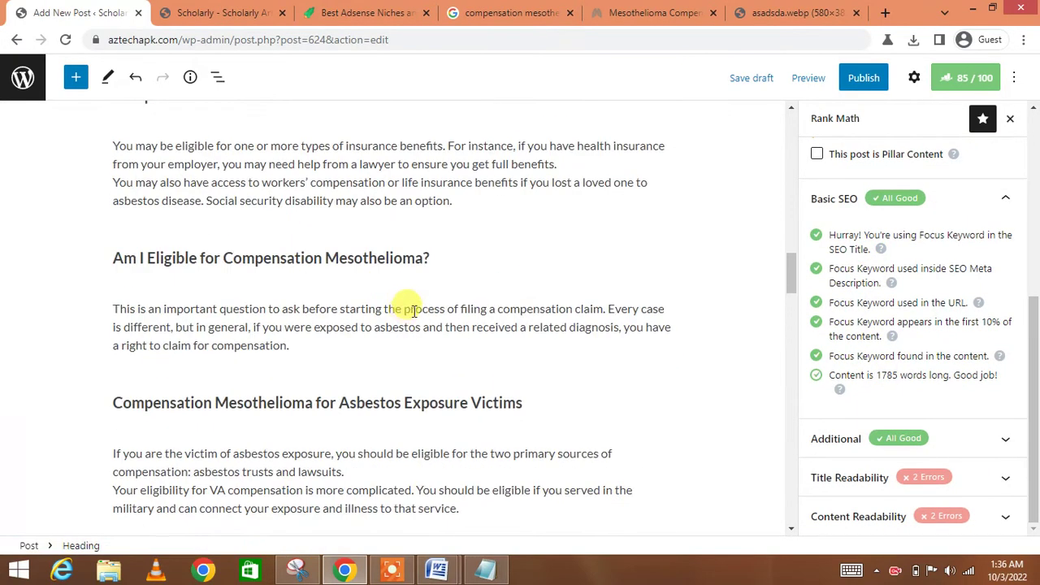
Review the Title and Content Readability checks, then select 'Compensation Mesothelioma' in the title
click(883, 484)
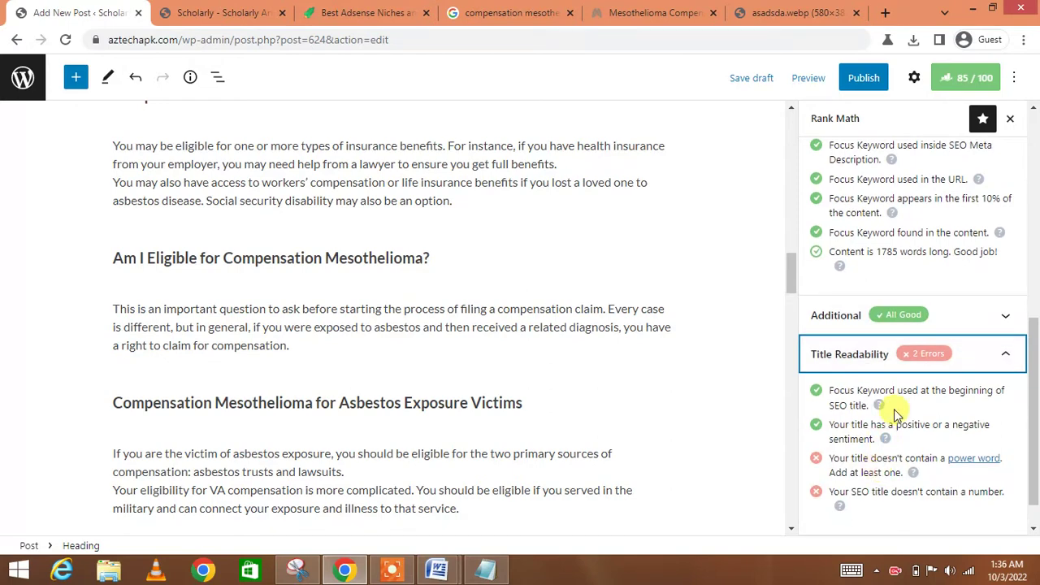
click(912, 375)
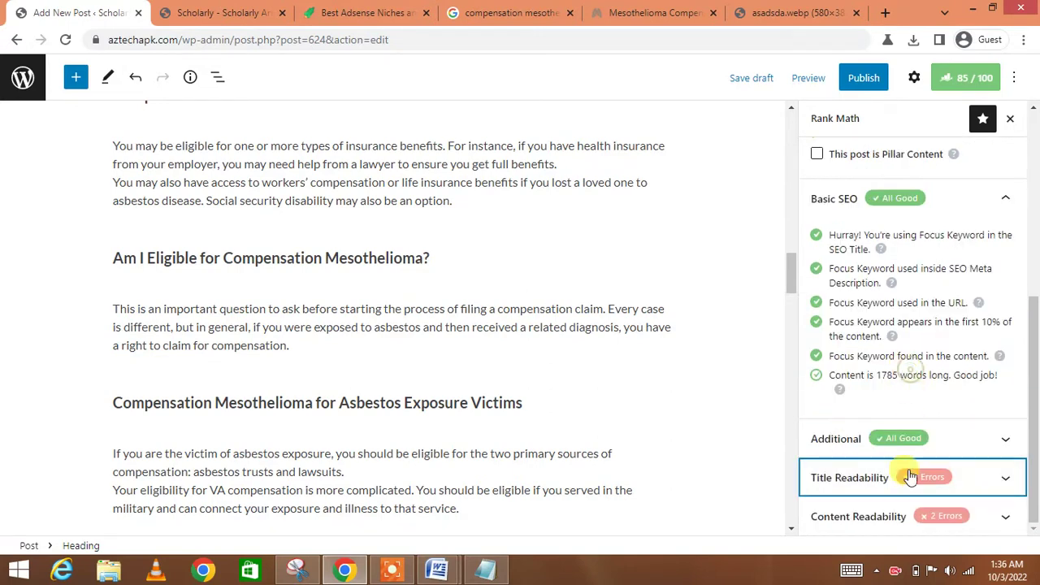
click(900, 520)
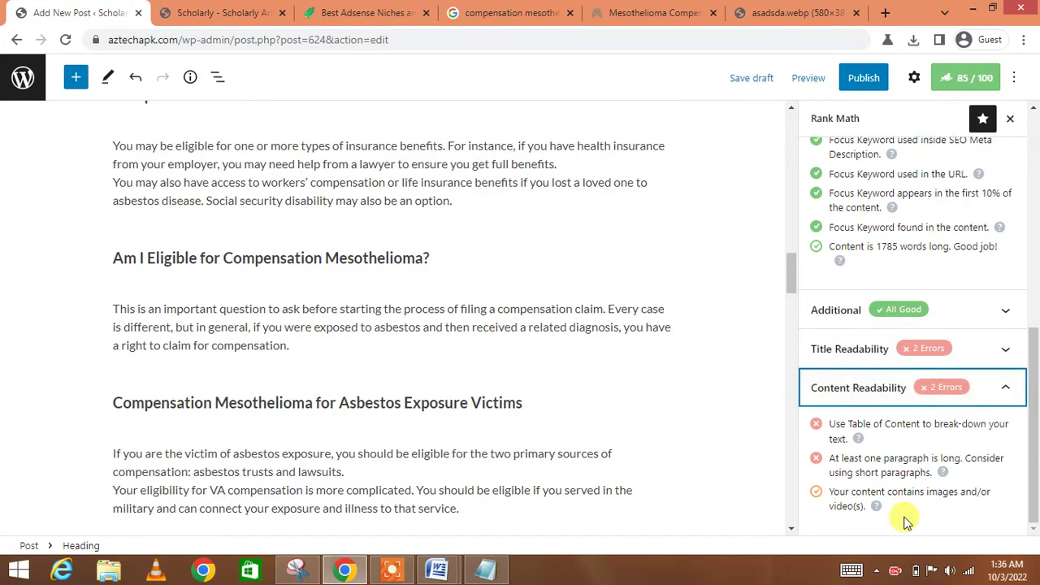
click(899, 394)
scroll(457, 257, down, 5)
scroll(457, 257, up, 5)
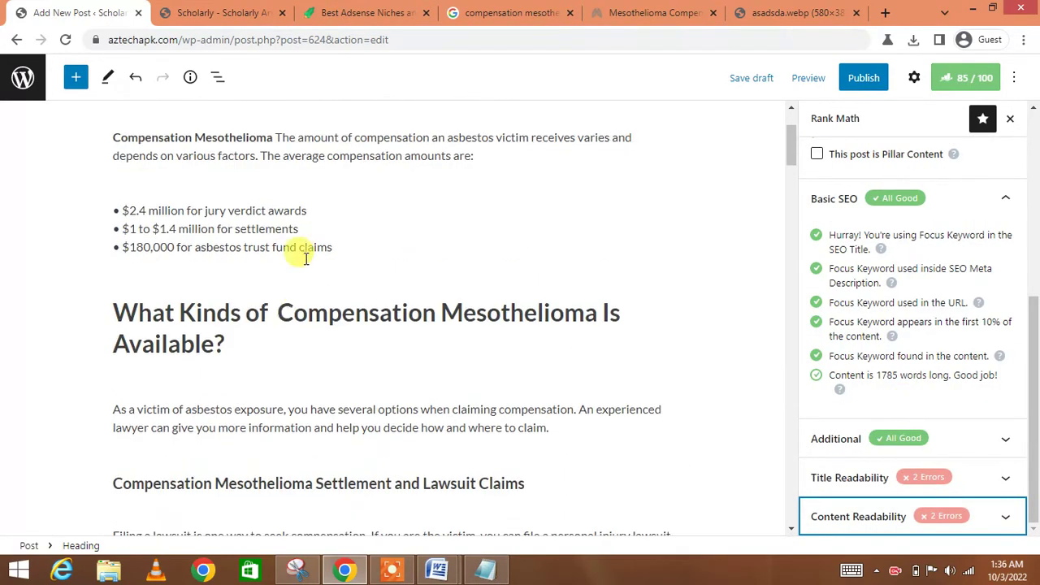
scroll(249, 226, up, 2)
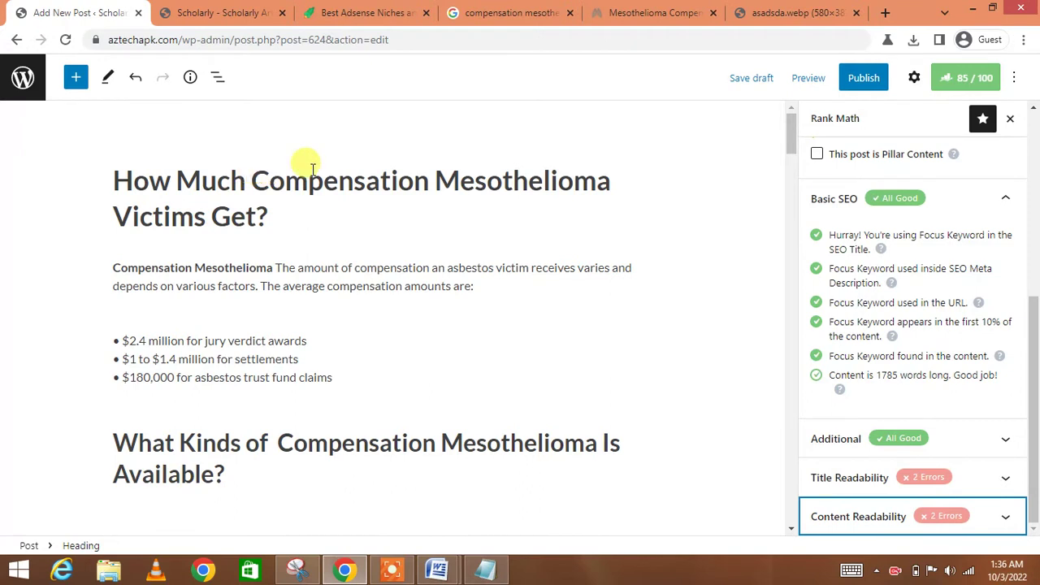
drag(243, 171, 628, 173)
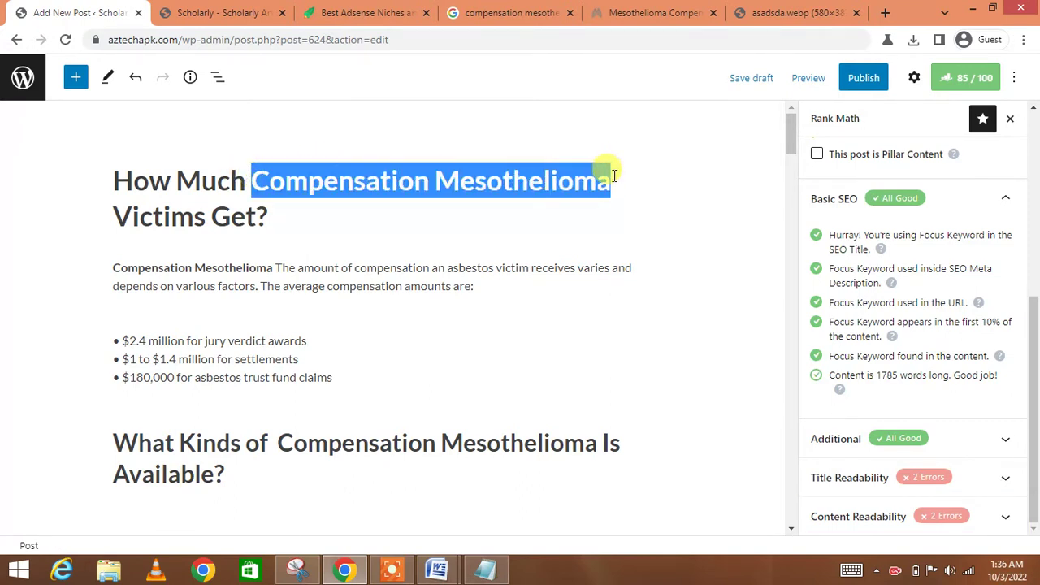
scroll(905, 198, up, 5)
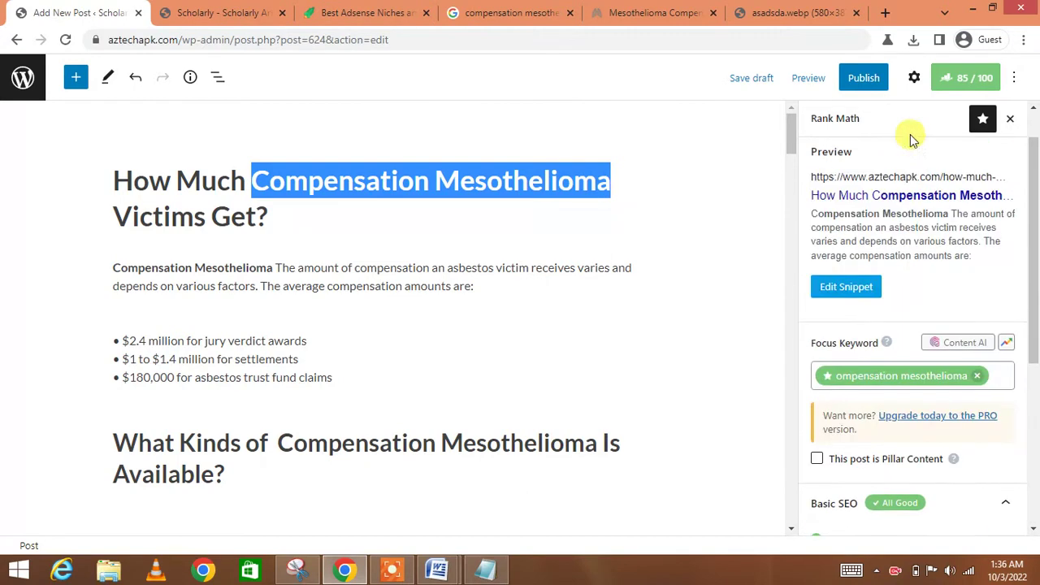
Refile the post under the Health category instead of Media in the Post sidebar
click(914, 77)
click(823, 136)
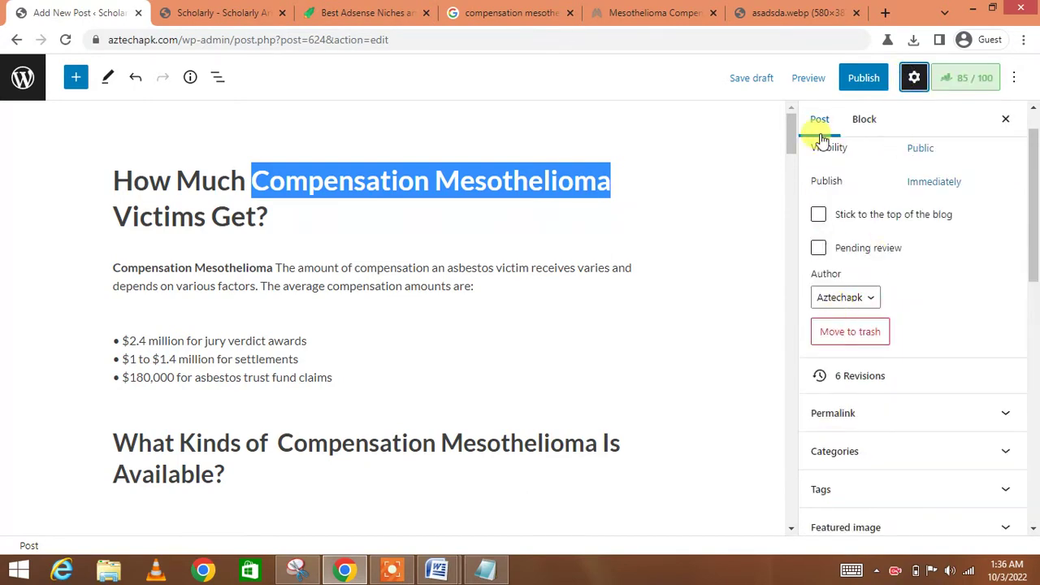
scroll(872, 425, down, 1)
click(874, 381)
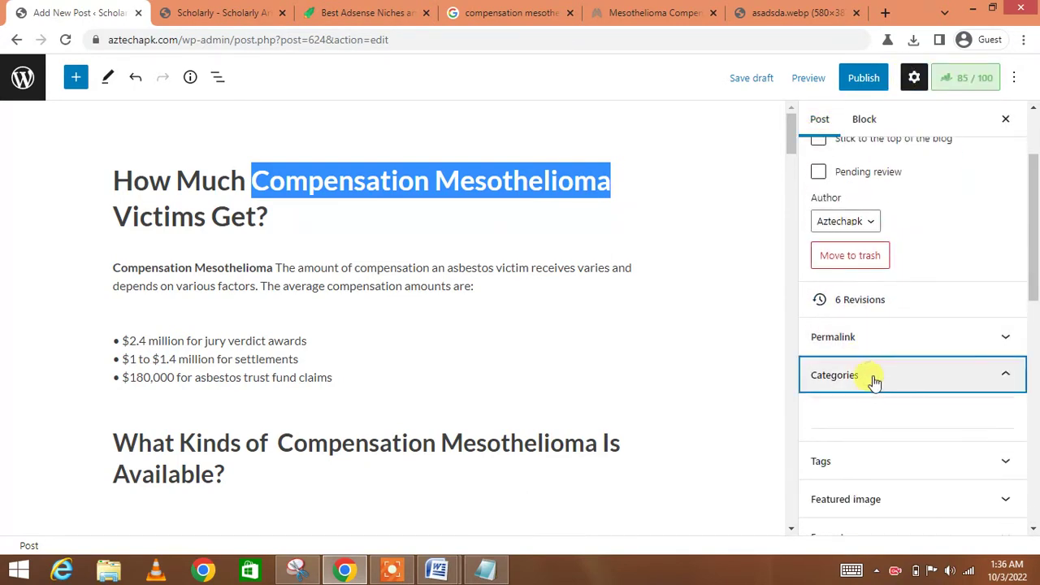
click(874, 378)
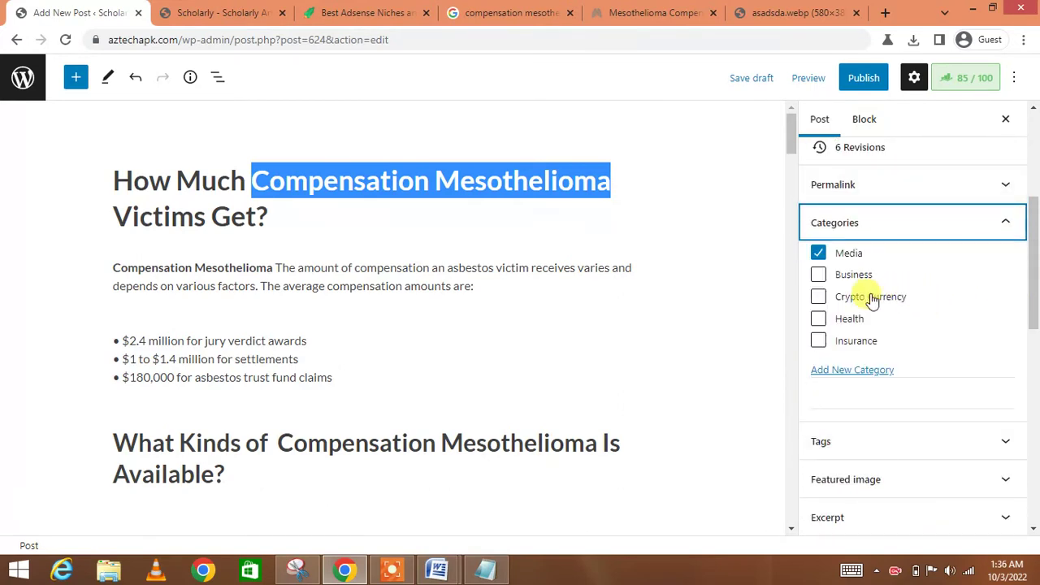
click(848, 254)
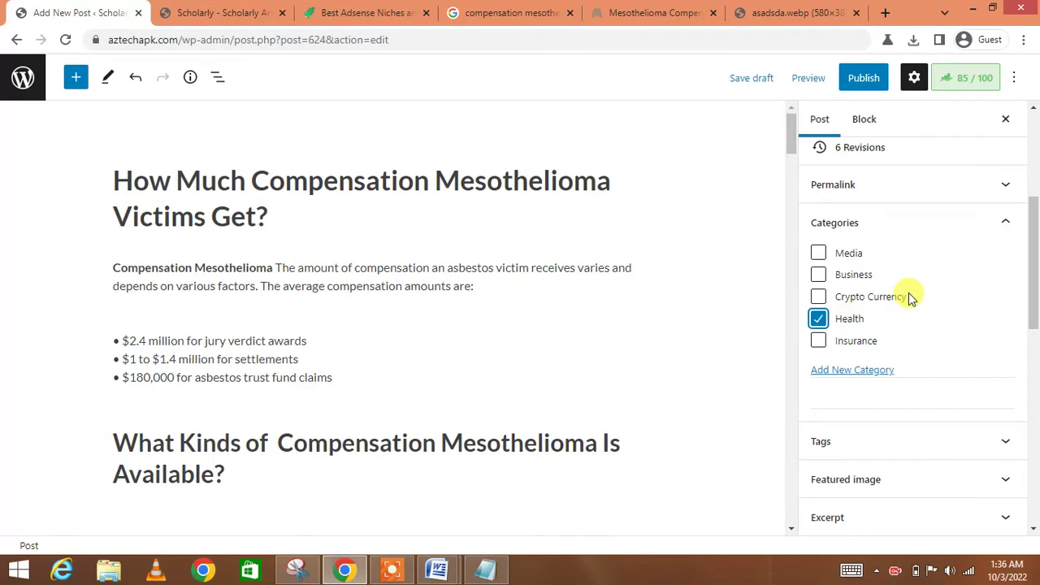
click(1012, 223)
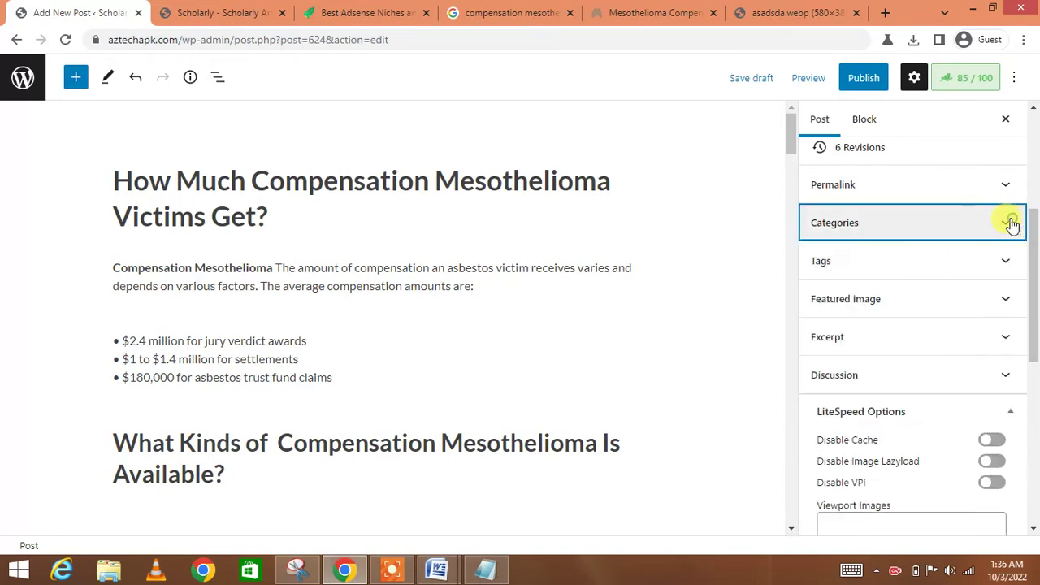
click(982, 273)
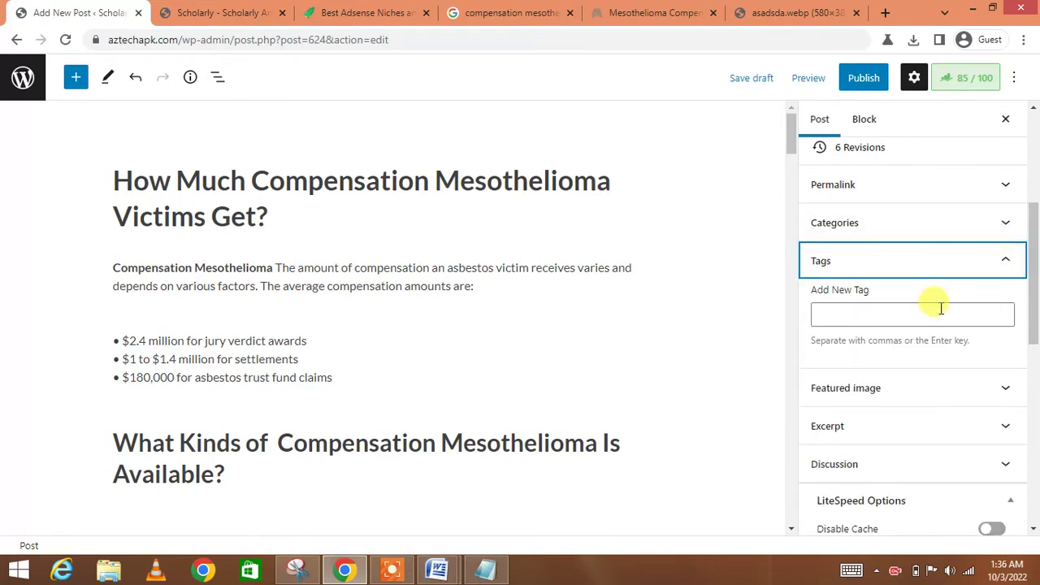
Add the tag 'Compensation Mesothelioma' to the post
click(940, 312)
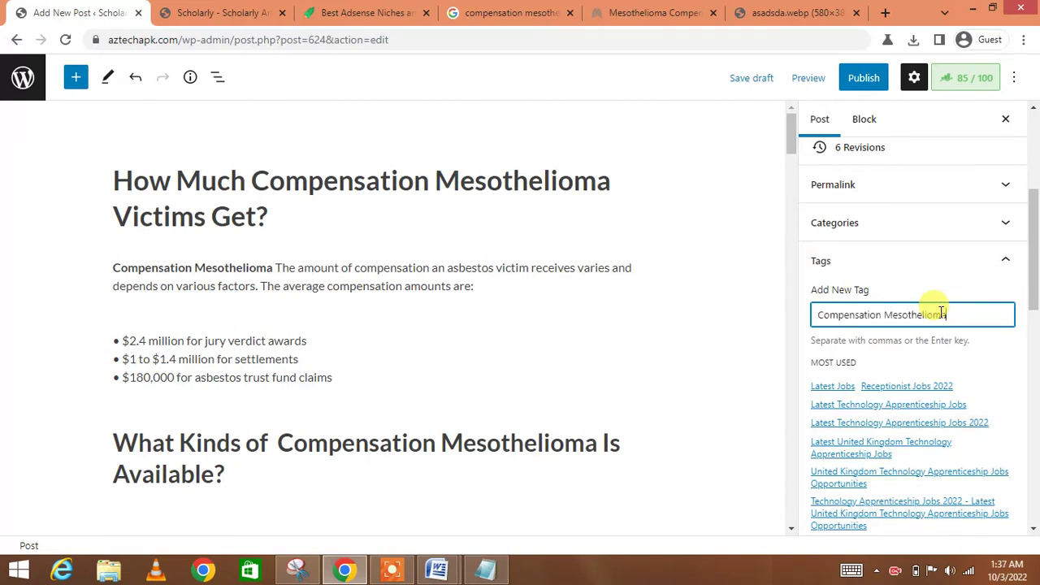
text(Compensation Mesothelioma)
key(Return)
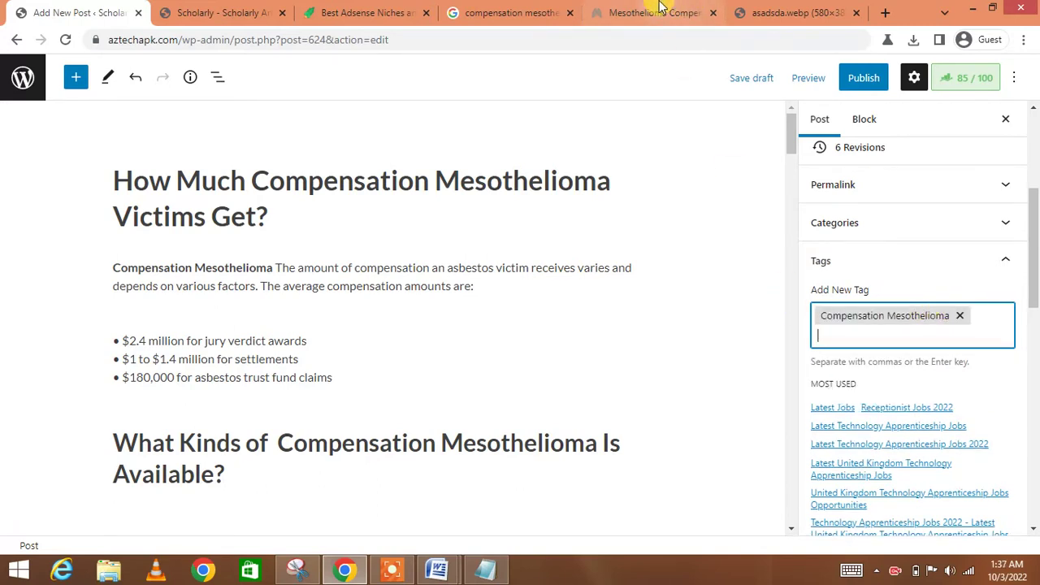
Bring up Google's 'compensation mesothelioma' results and scroll to the Related searches
click(652, 12)
scroll(441, 221, down, 5)
click(495, 12)
scroll(313, 279, down, 10)
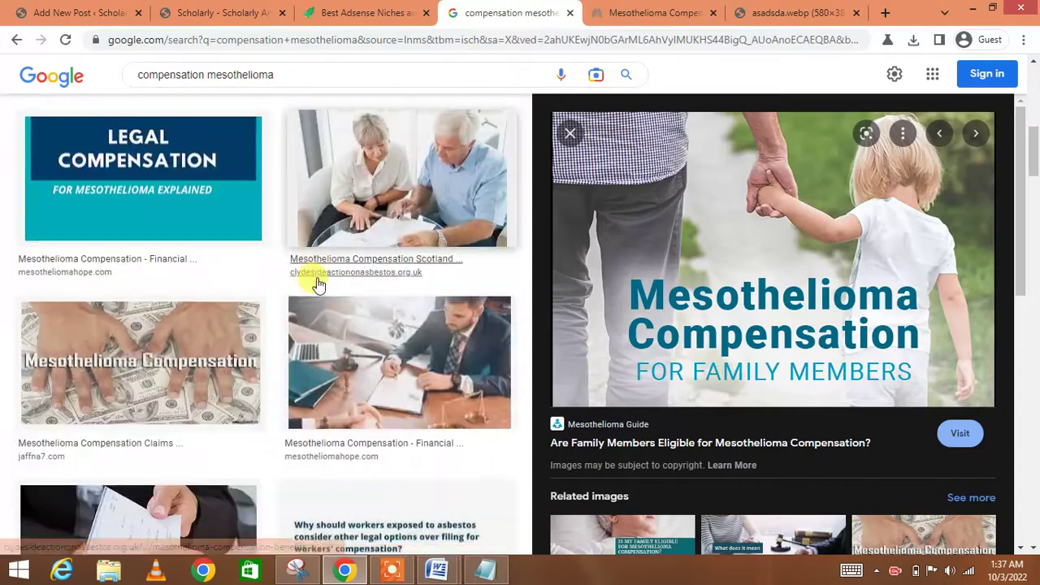
click(16, 39)
scroll(348, 244, down, 5)
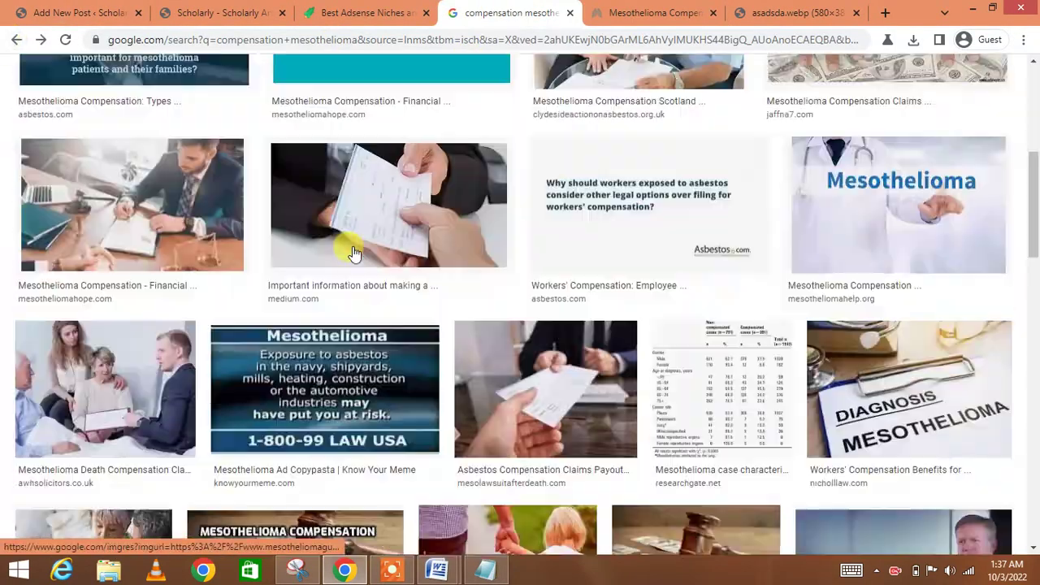
click(14, 42)
scroll(169, 192, down, 15)
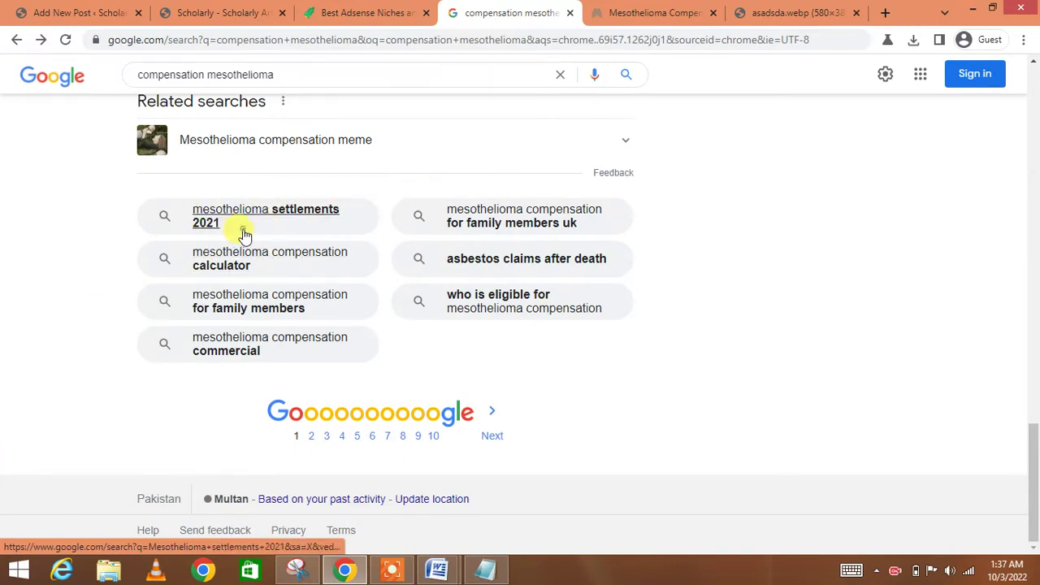
Add tags 'mesothelioma settlements 2021' and 'mesothelioma compensation calculator' from Google's related searches
click(91, 207)
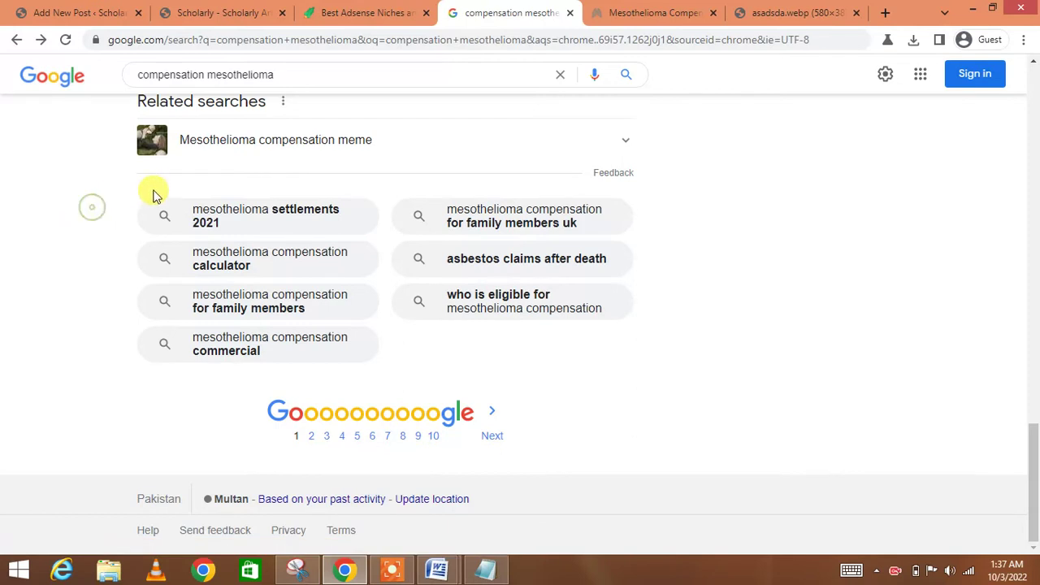
drag(173, 195, 236, 225)
key(ctrl+c)
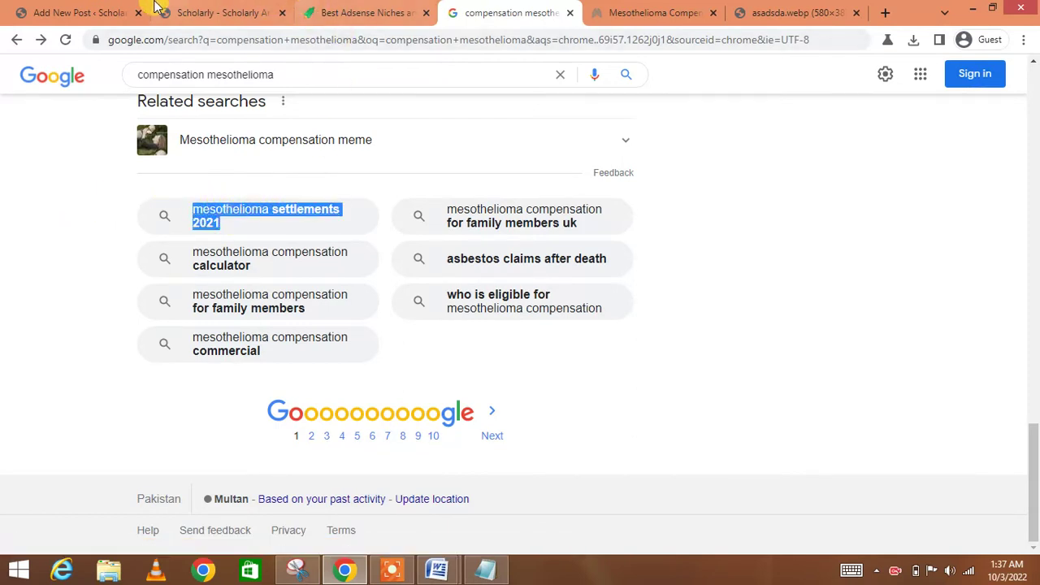
click(126, 6)
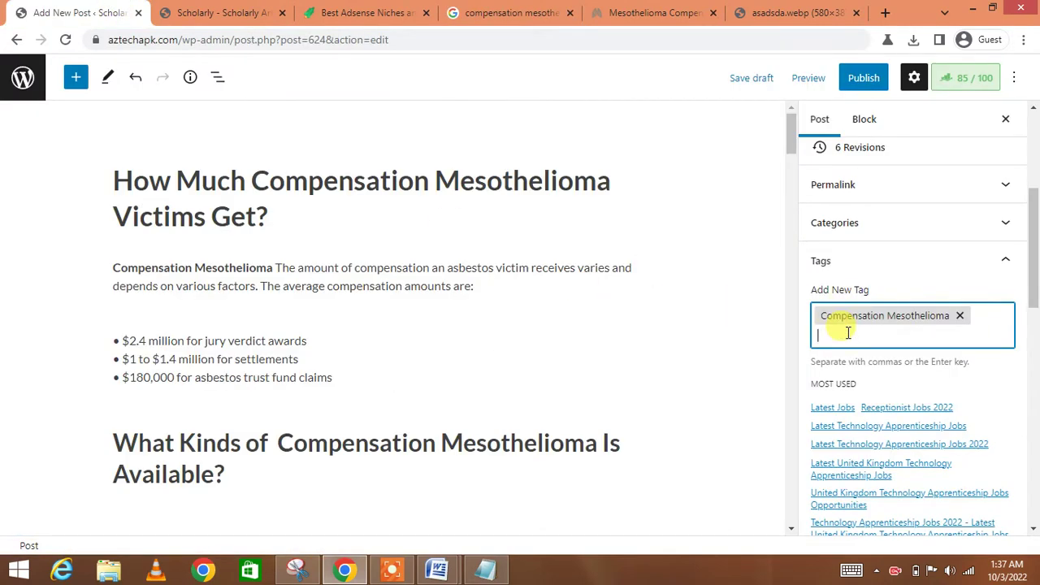
key(ctrl+v)
key(Return)
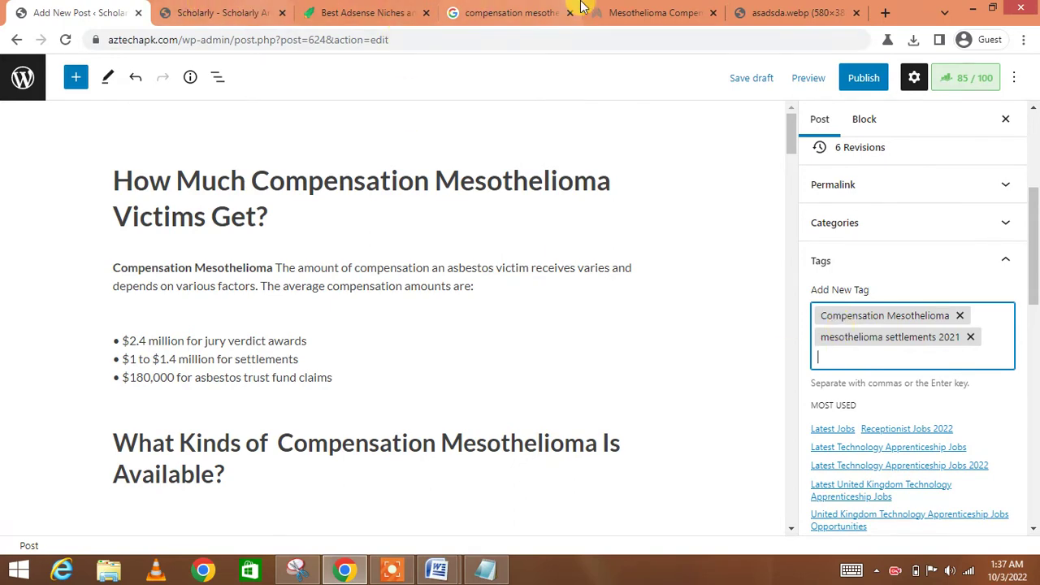
click(536, 9)
click(98, 256)
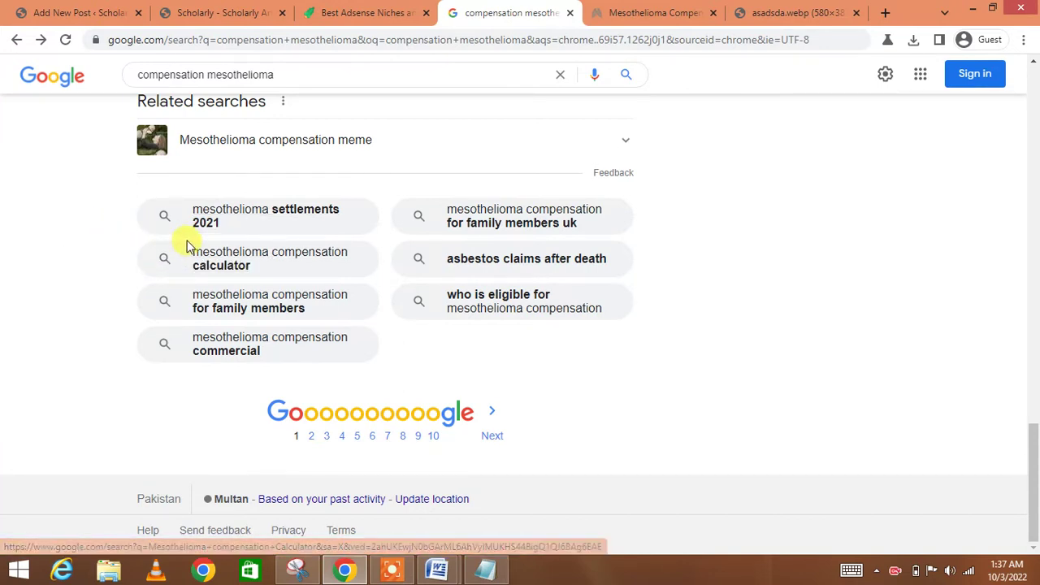
drag(186, 245, 257, 264)
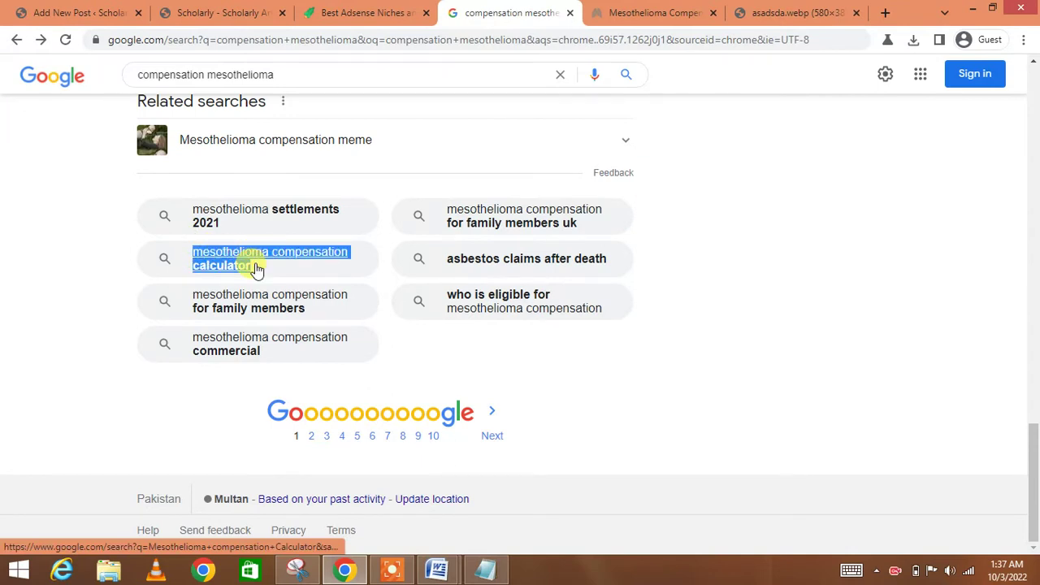
click(142, 8)
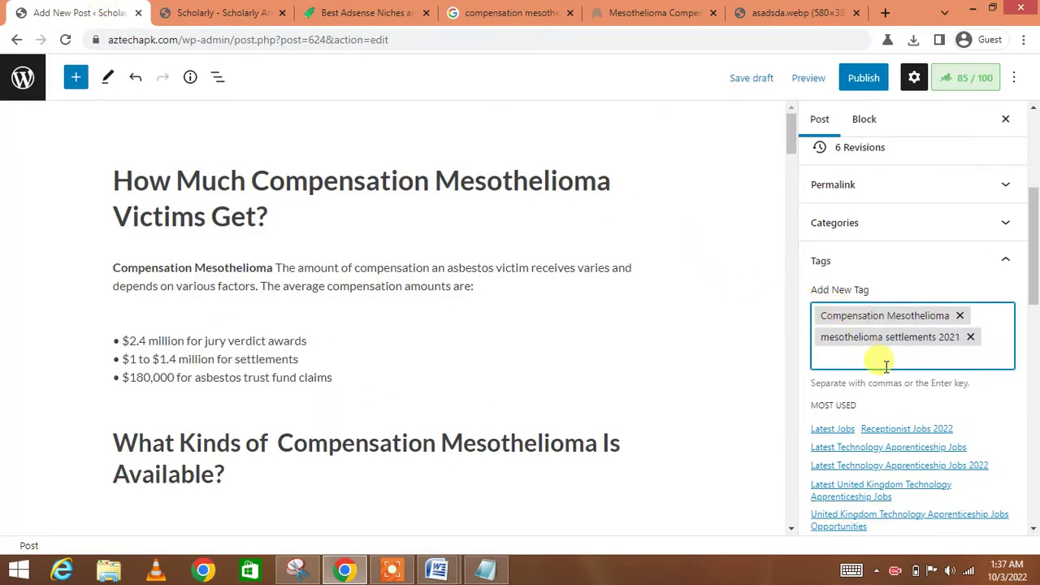
key(Return)
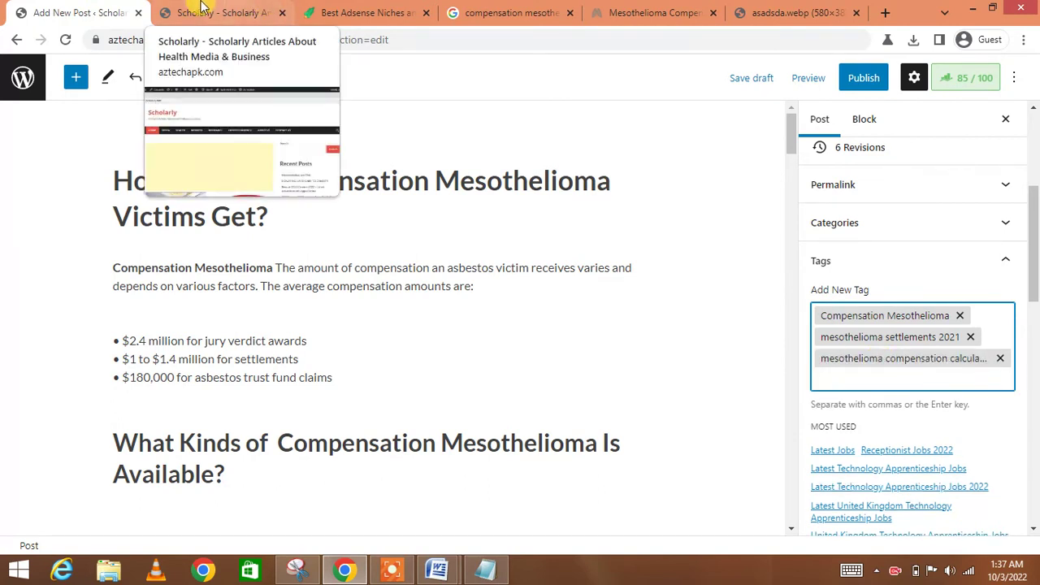
Add the 'family members uk' related-search phrase as a post tag
click(256, 8)
click(349, 11)
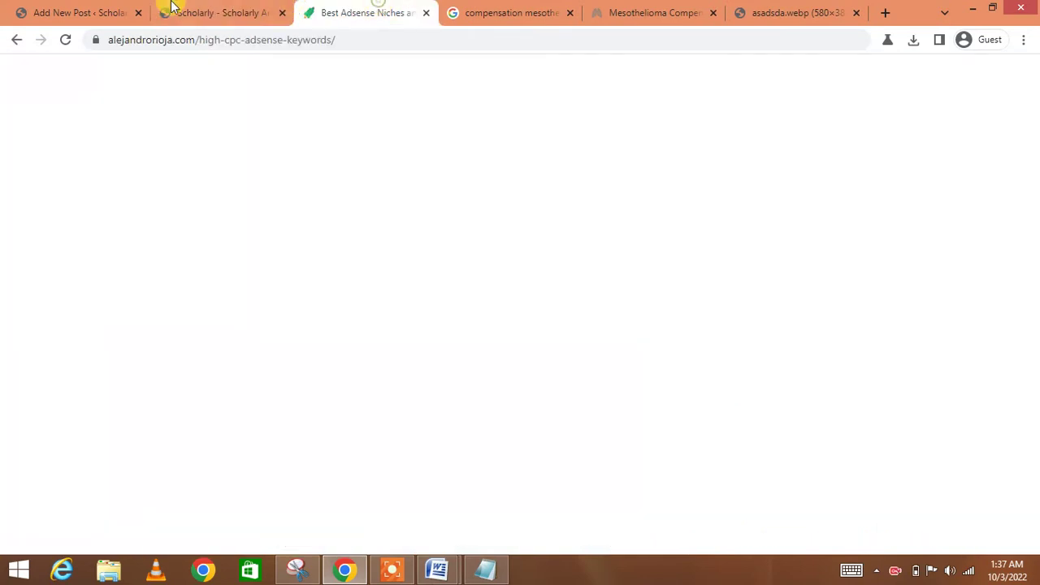
click(77, 12)
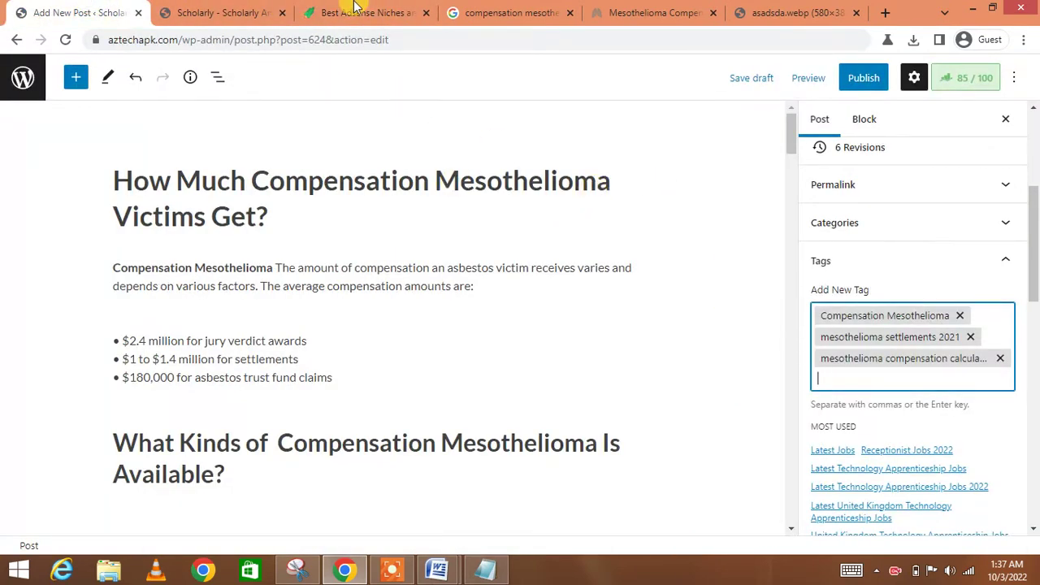
click(353, 12)
click(520, 11)
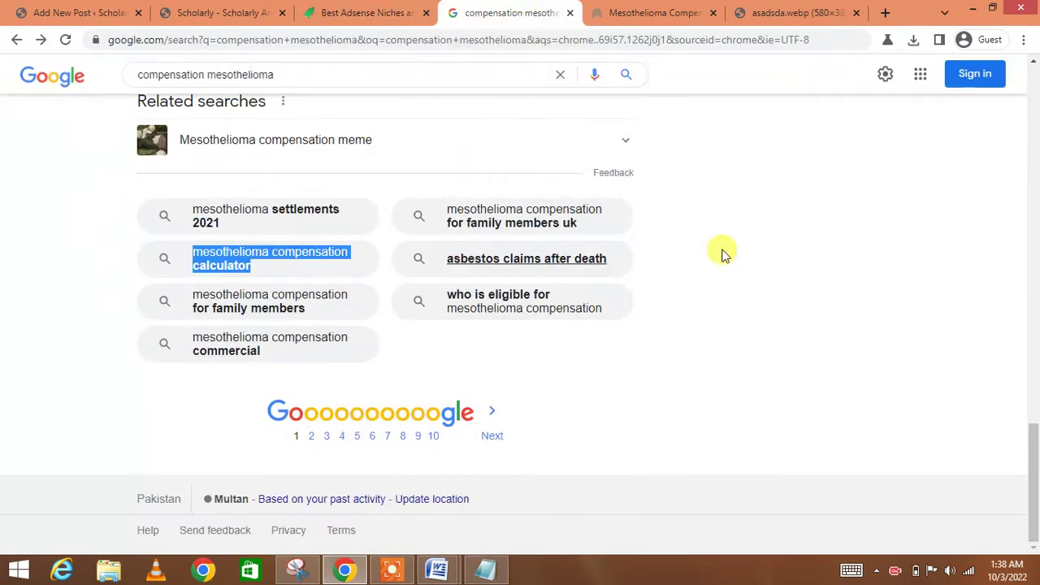
click(631, 220)
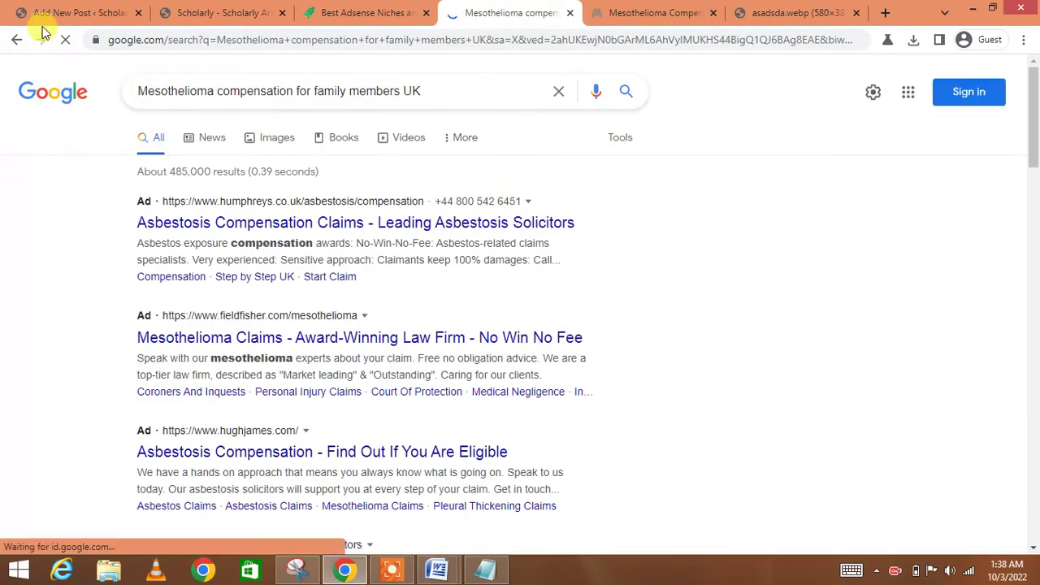
click(17, 39)
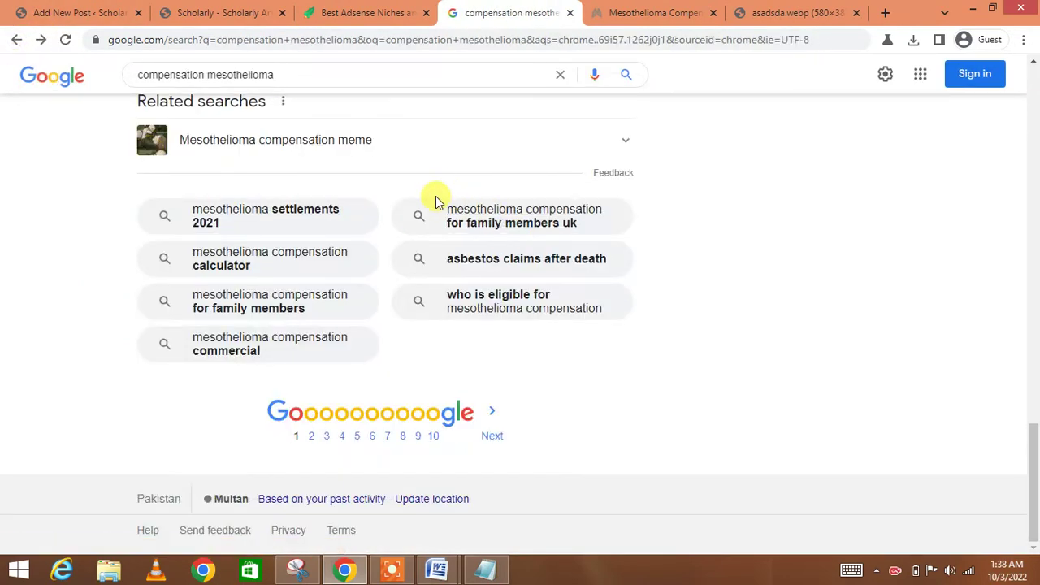
drag(436, 200, 605, 220)
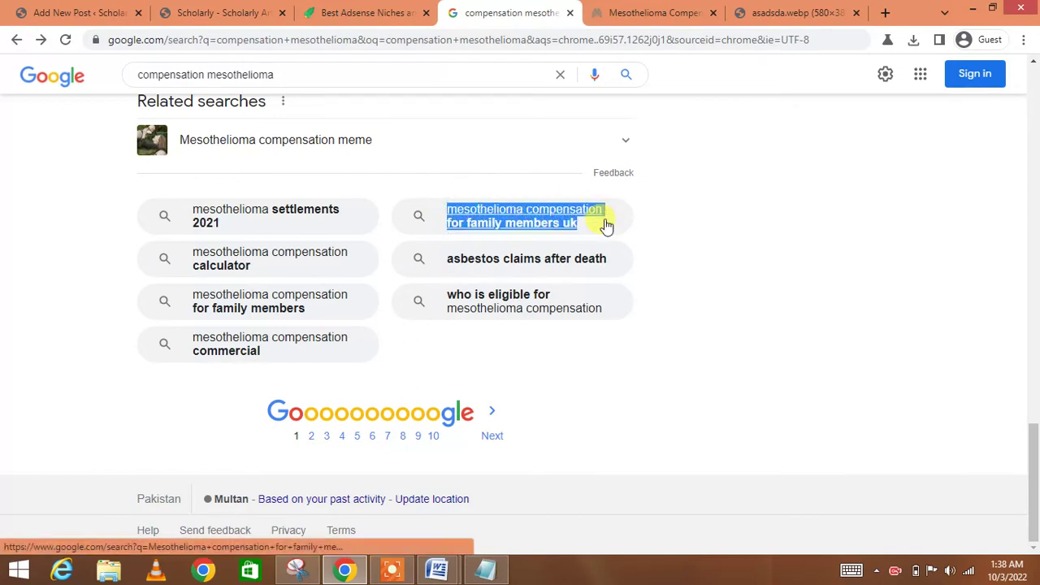
click(42, 10)
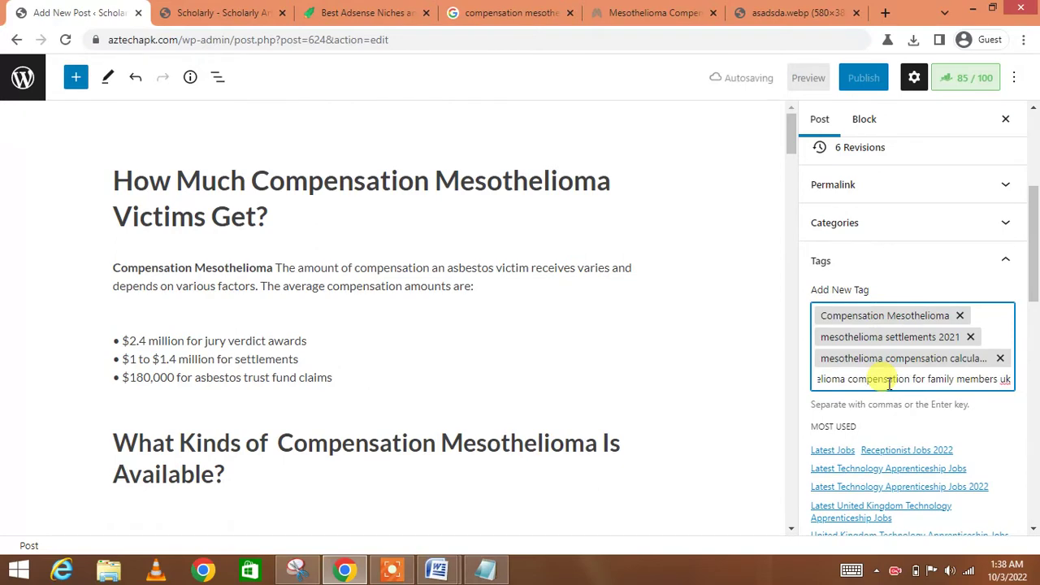
key(Return)
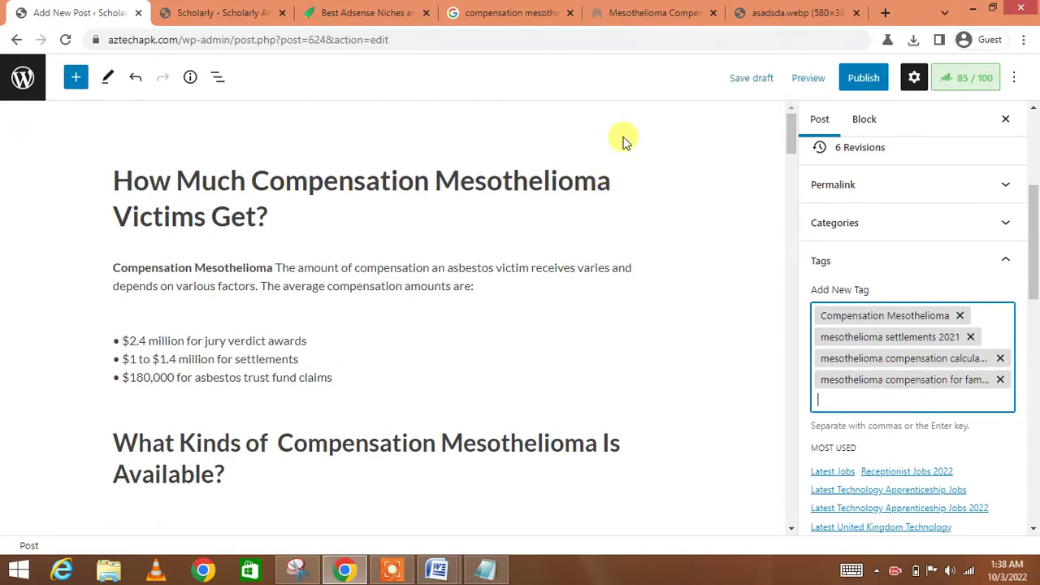
Add 'who is eligible for mesothelioma compensation' as a post tag
click(221, 13)
click(126, 10)
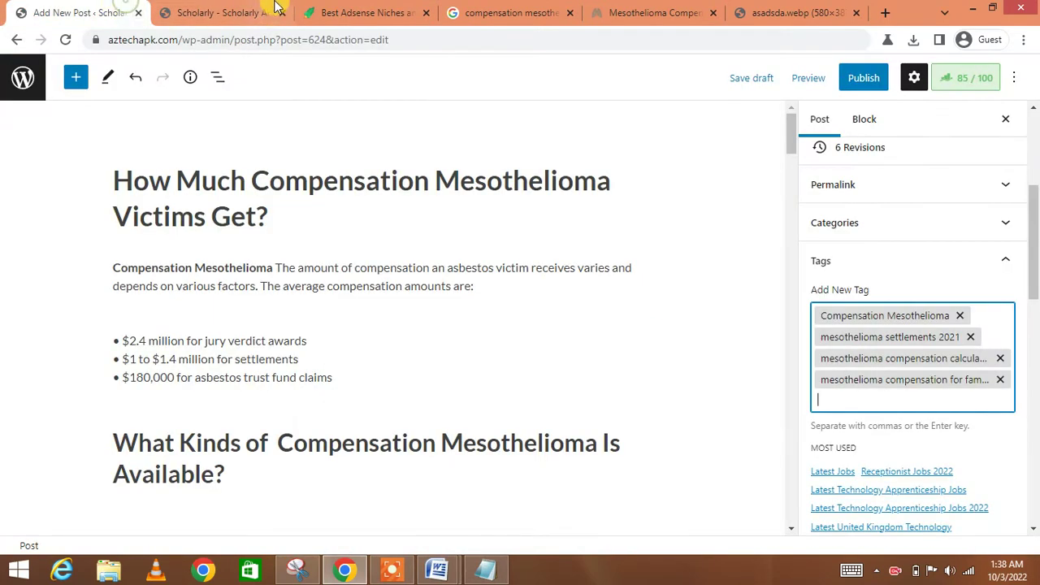
click(496, 12)
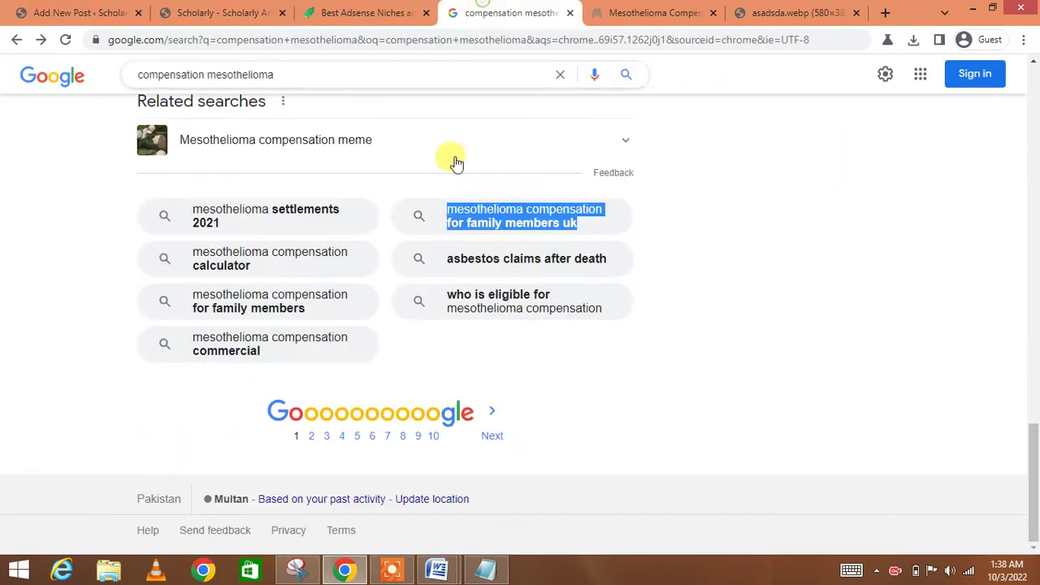
click(719, 347)
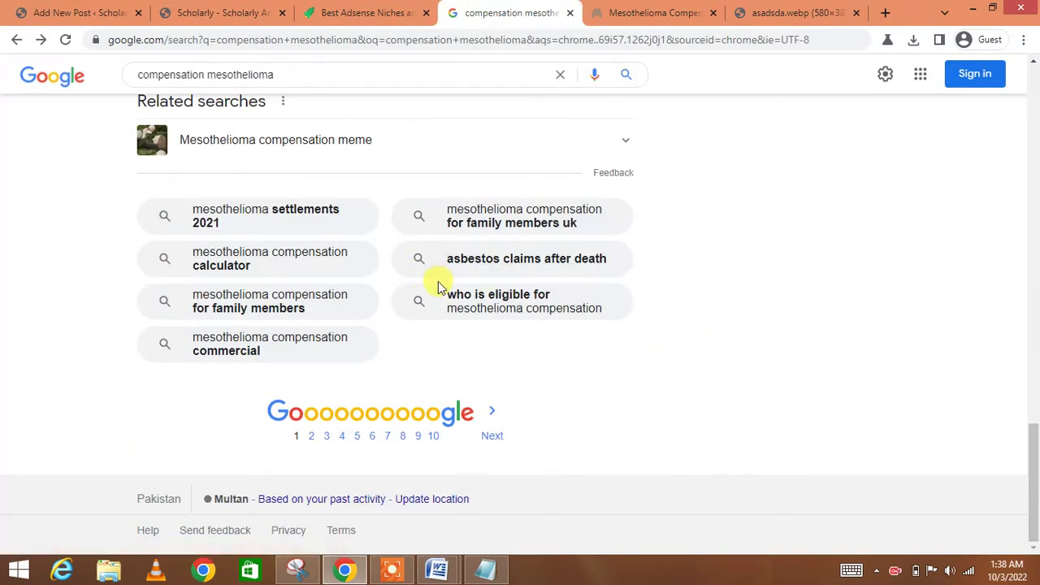
drag(436, 288, 886, 306)
drag(437, 290, 574, 307)
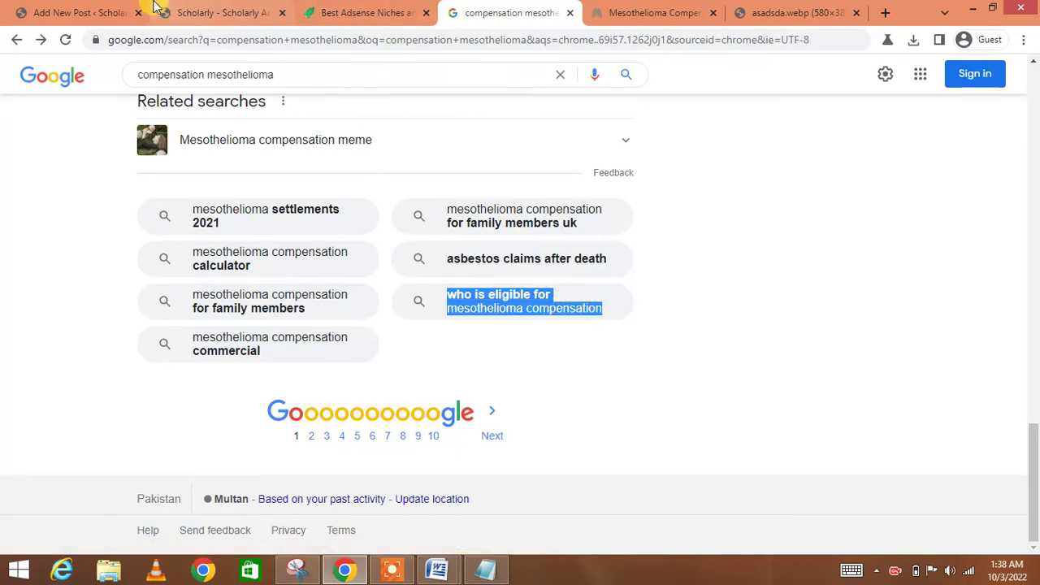
click(82, 13)
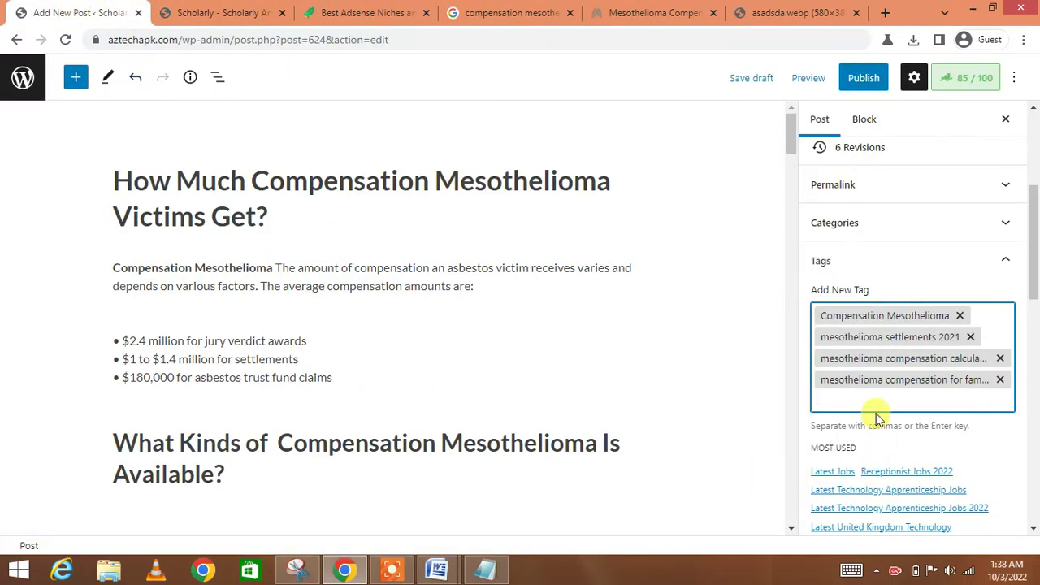
key(Return)
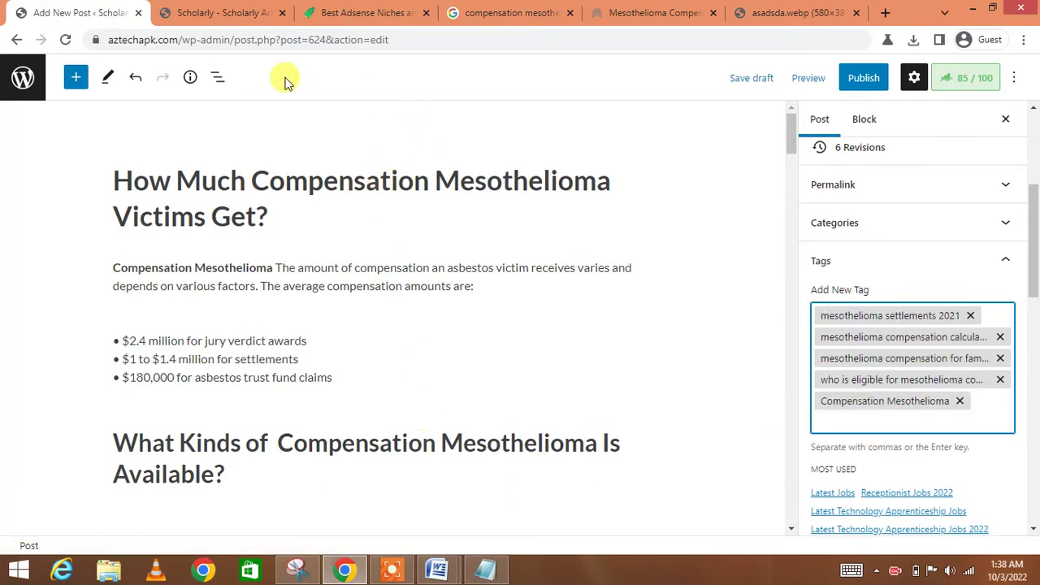
Add 'mesothelioma compensation commercial' as a tag and collapse the Tags panel
click(344, 10)
click(517, 10)
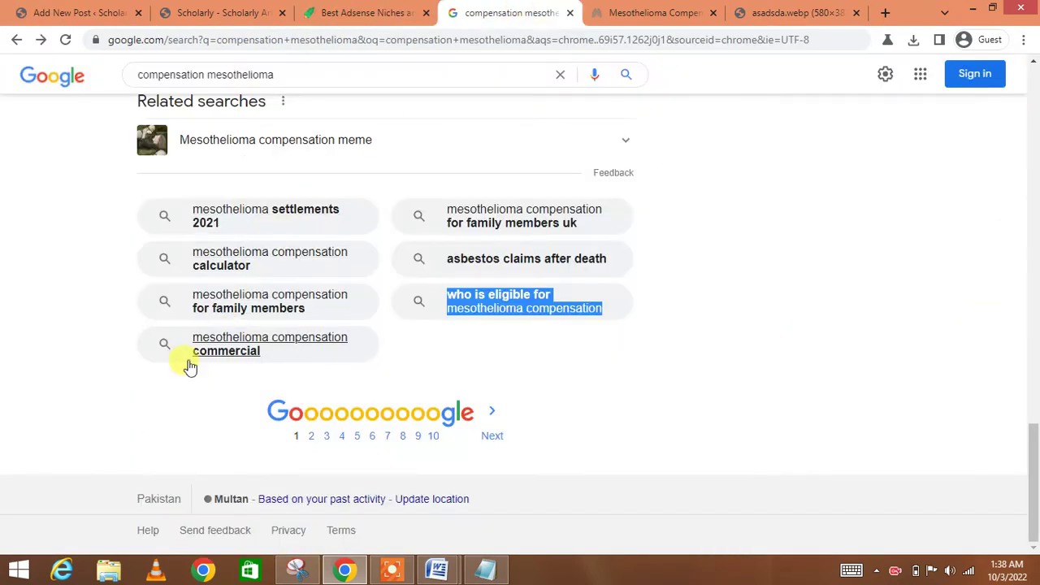
click(186, 404)
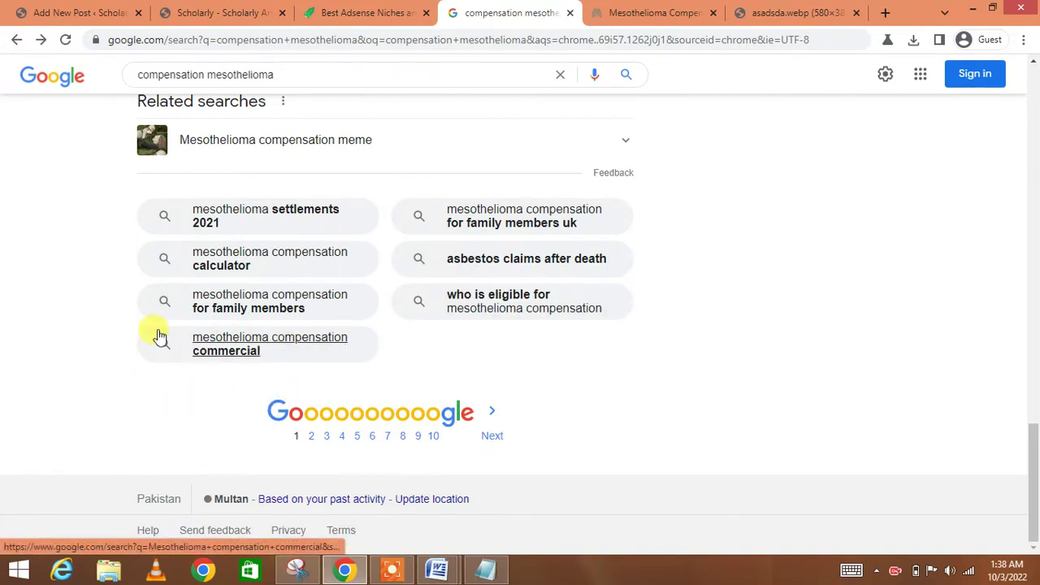
drag(182, 325, 288, 358)
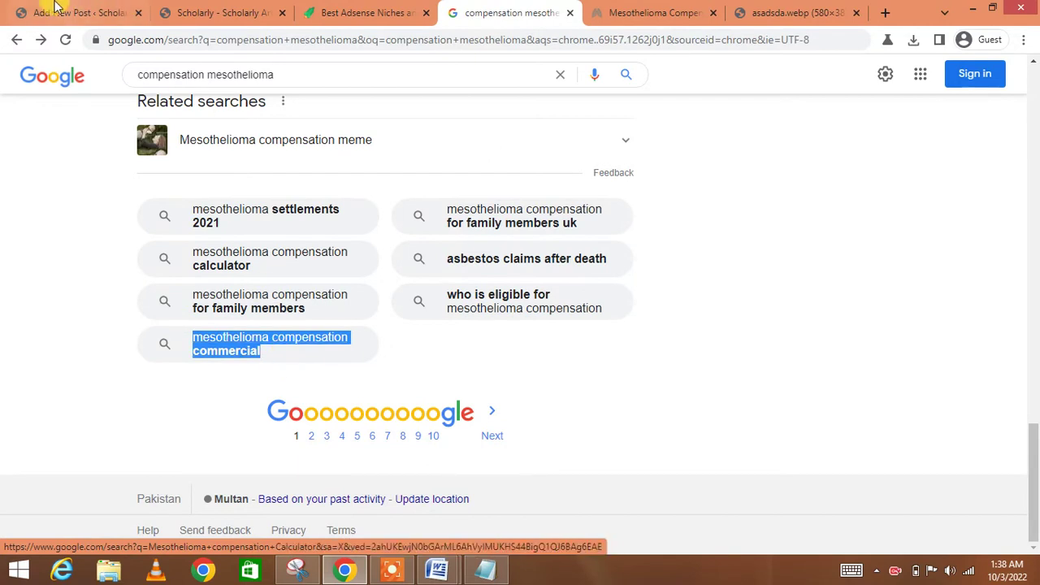
click(79, 12)
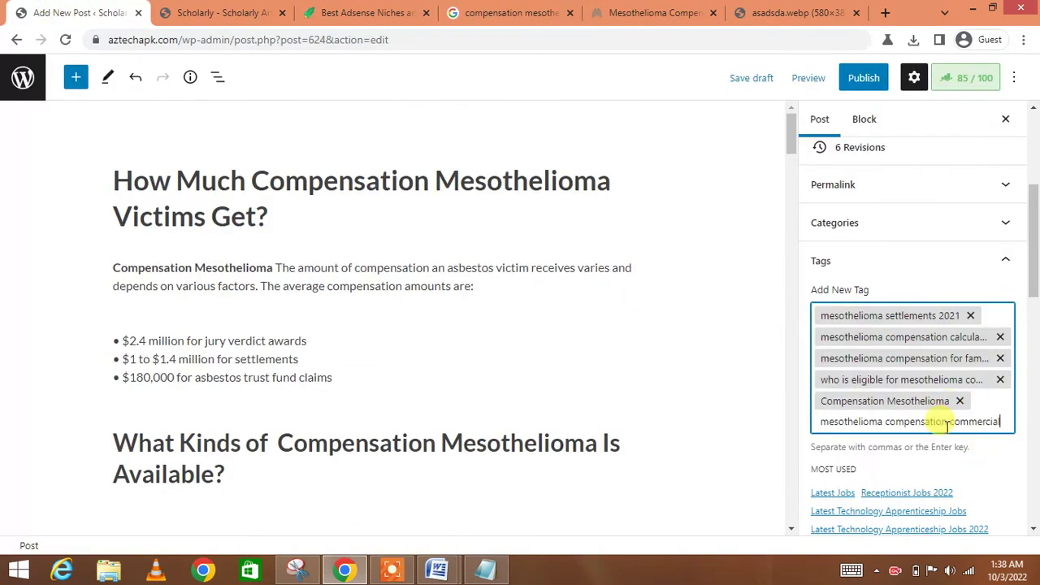
key(Return)
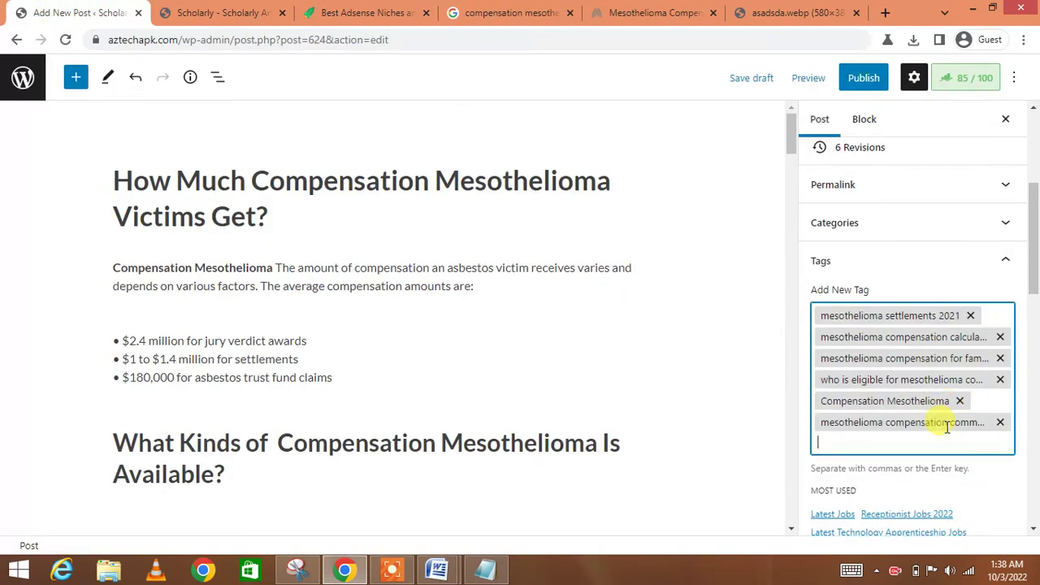
click(1000, 268)
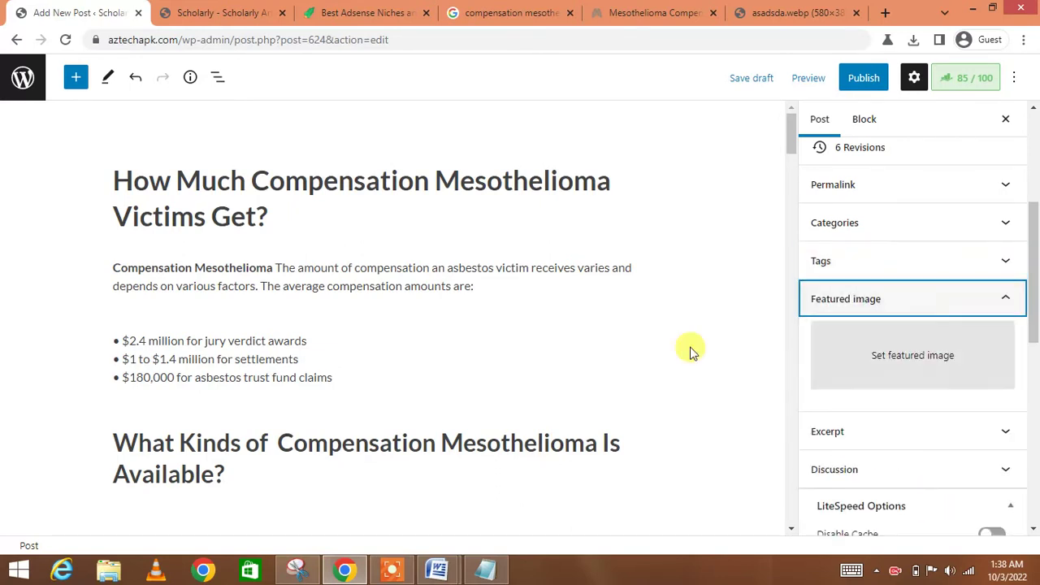
Pick the Mesothelioma Compensation image from the media library as the featured image
drag(254, 178, 640, 176)
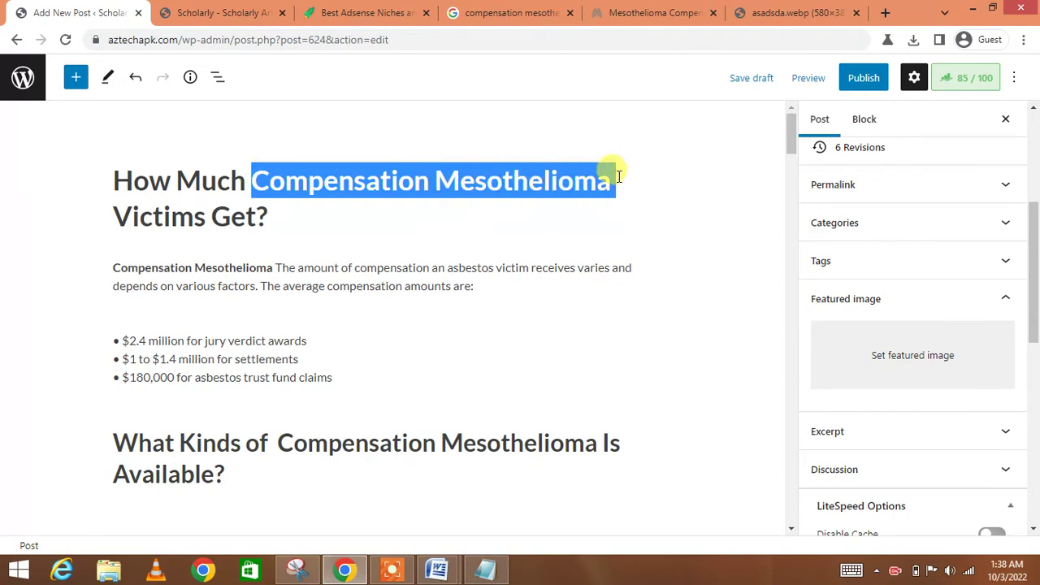
click(614, 176)
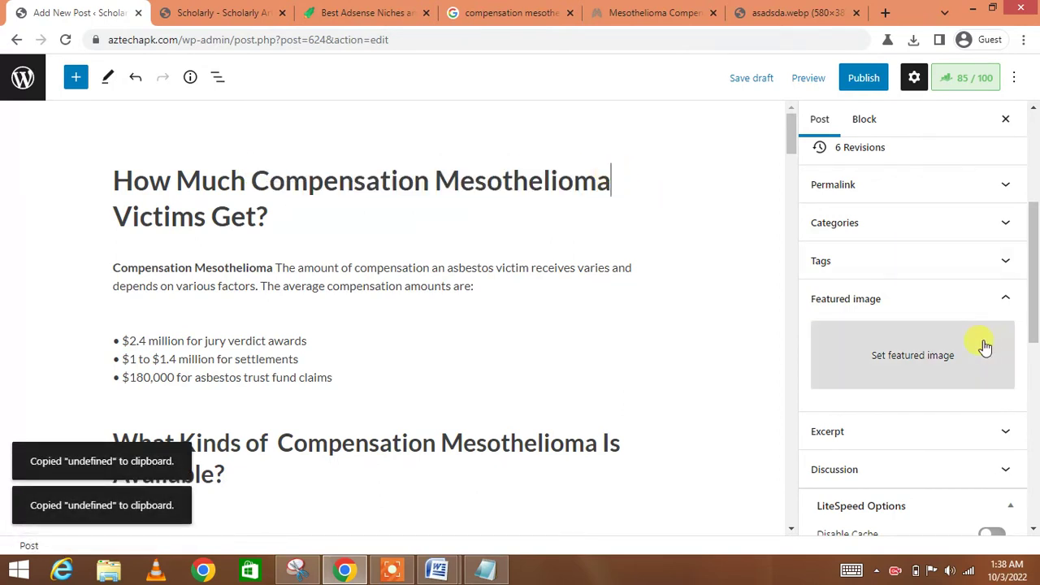
click(960, 355)
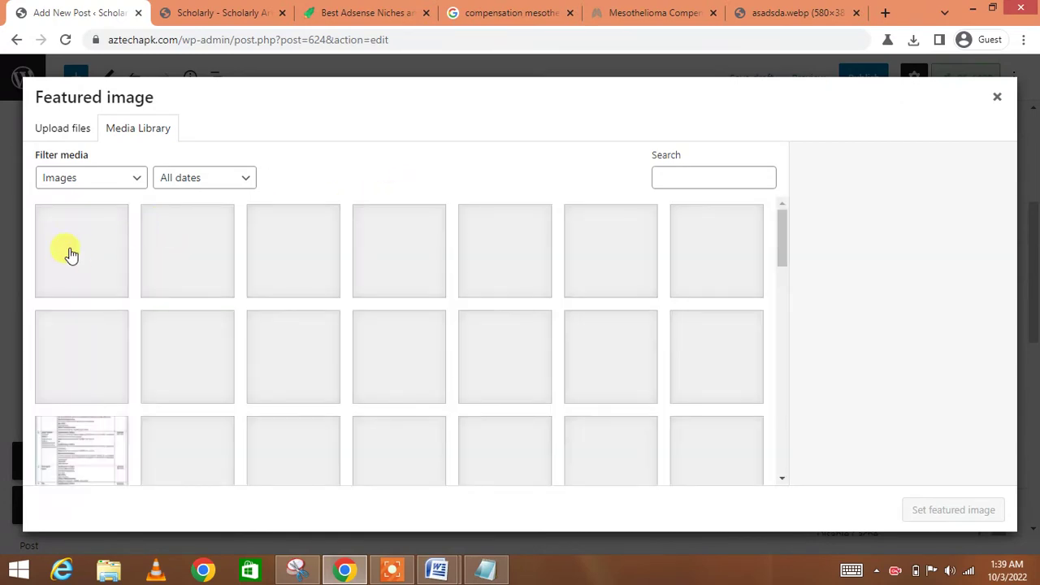
click(82, 254)
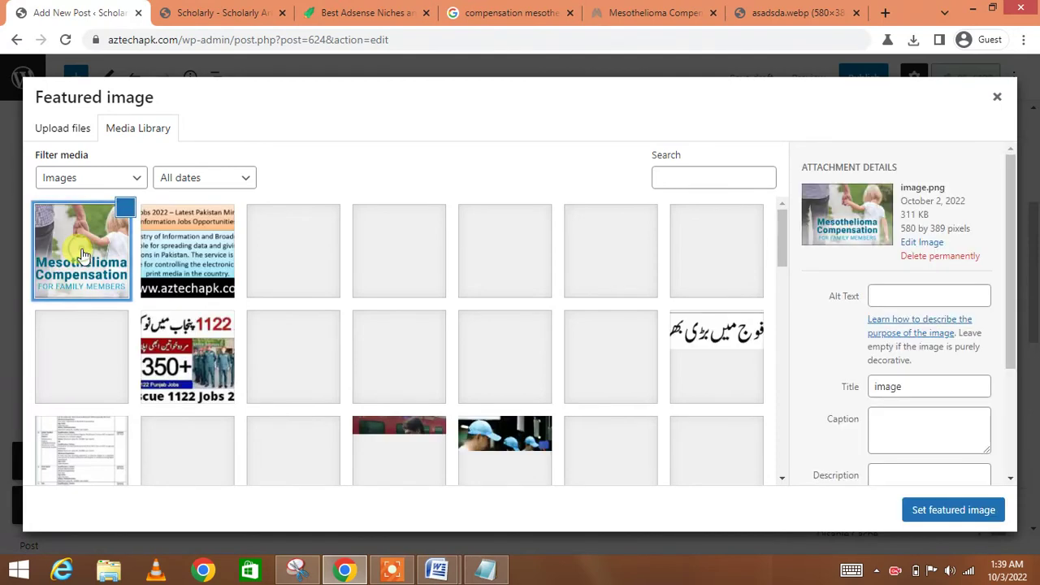
Set its alt text, title, caption and description to 'mesothelioma compensation commercial' and make it featured
click(894, 298)
key(ctrl+v)
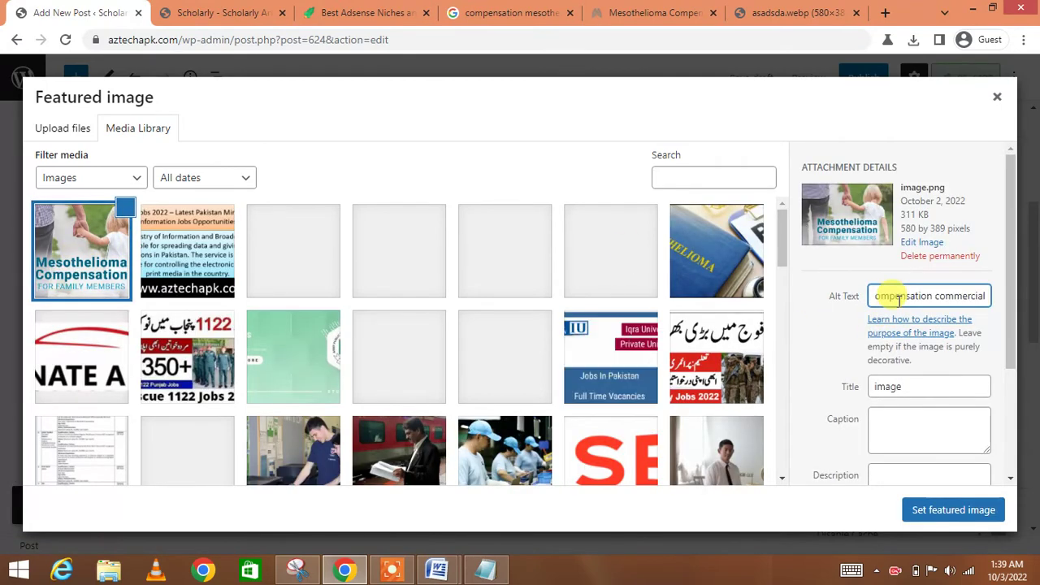
click(936, 387)
key(ctrl+v)
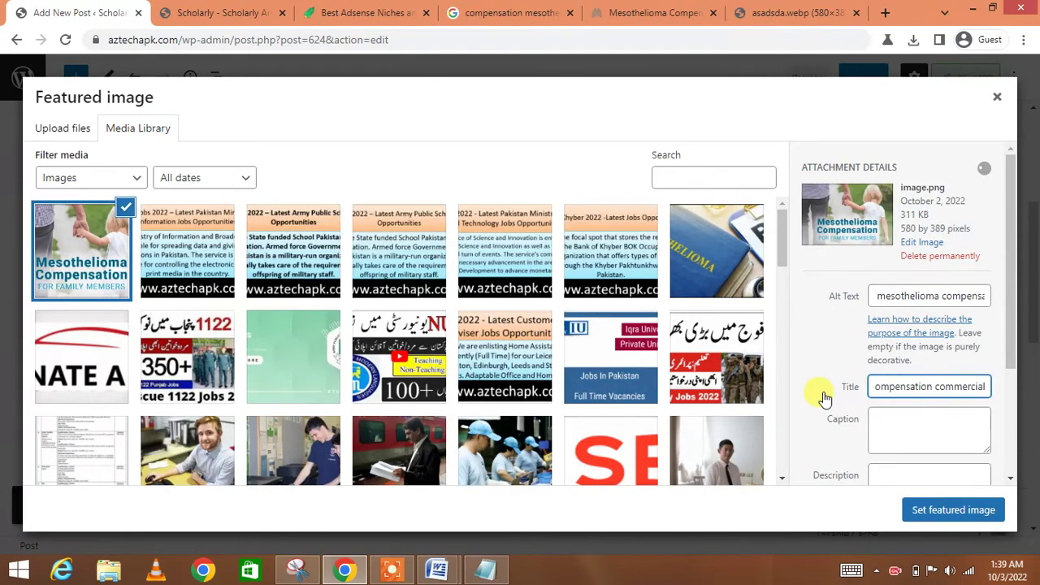
click(926, 434)
key(ctrl+v)
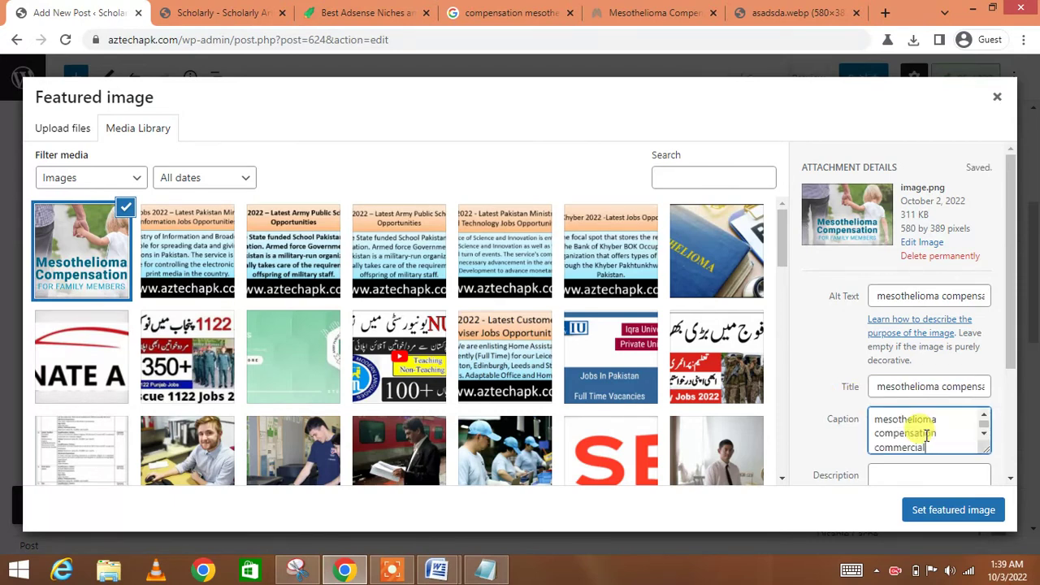
click(936, 471)
key(ctrl+v)
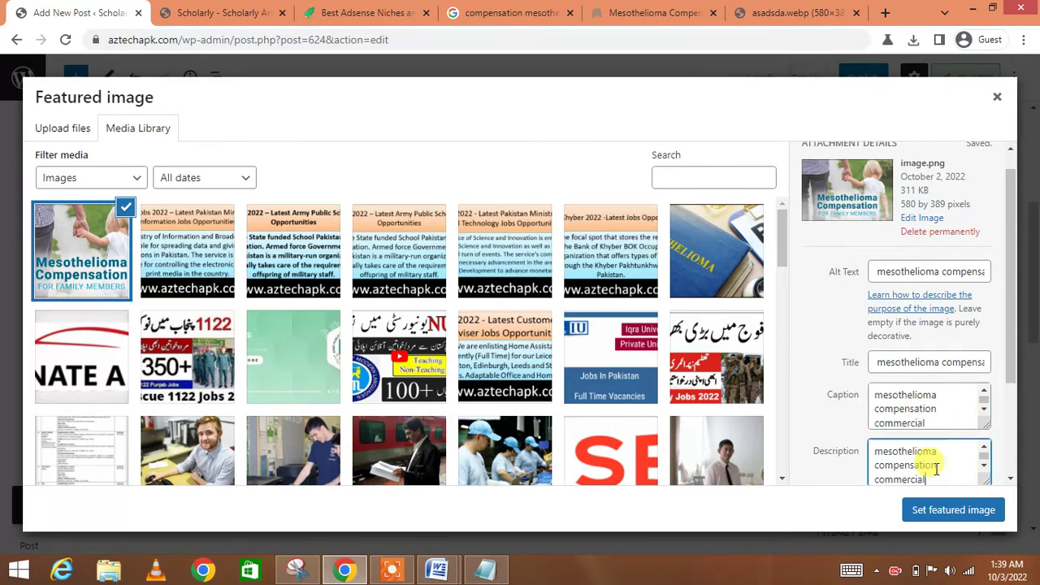
click(955, 512)
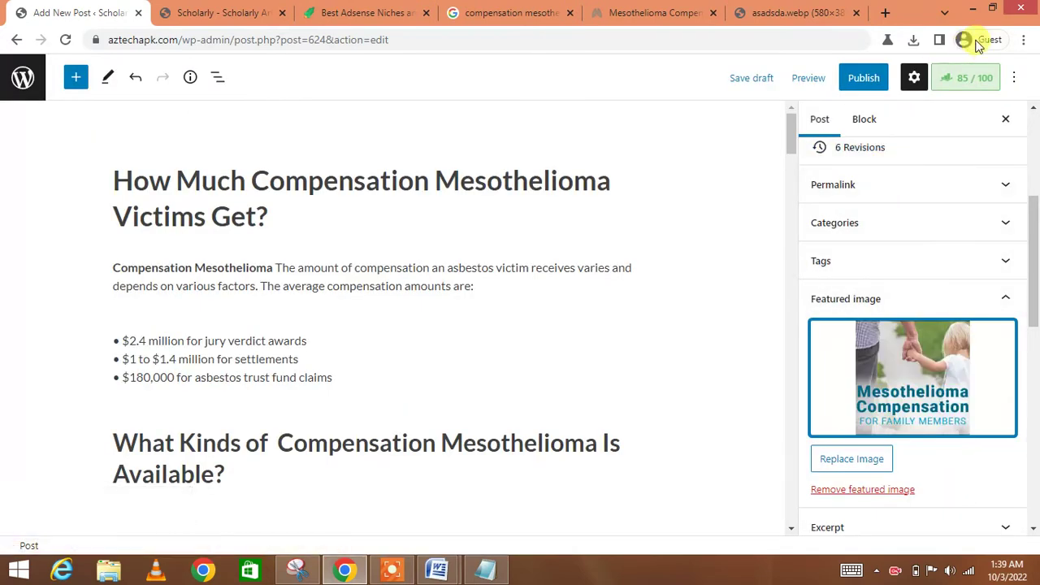
Open the Article schema in Rank Math's Schema tab
click(964, 77)
scroll(929, 225, up, 4)
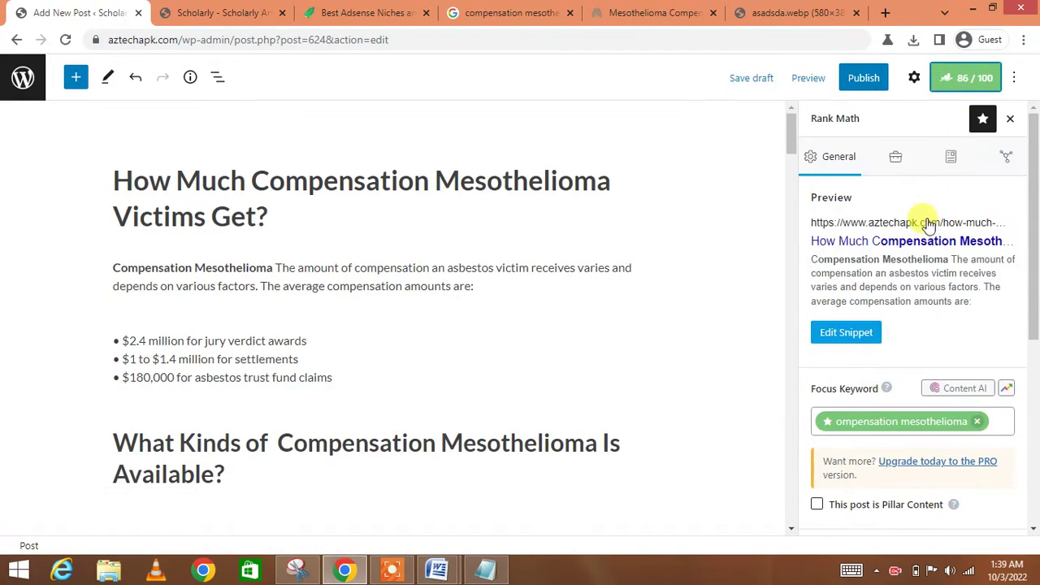
click(953, 159)
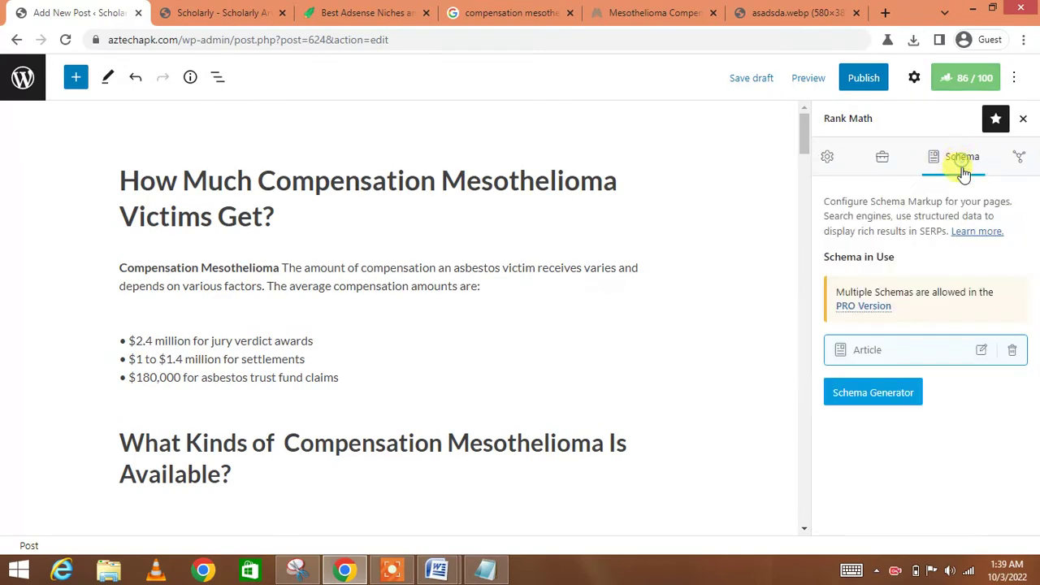
click(982, 351)
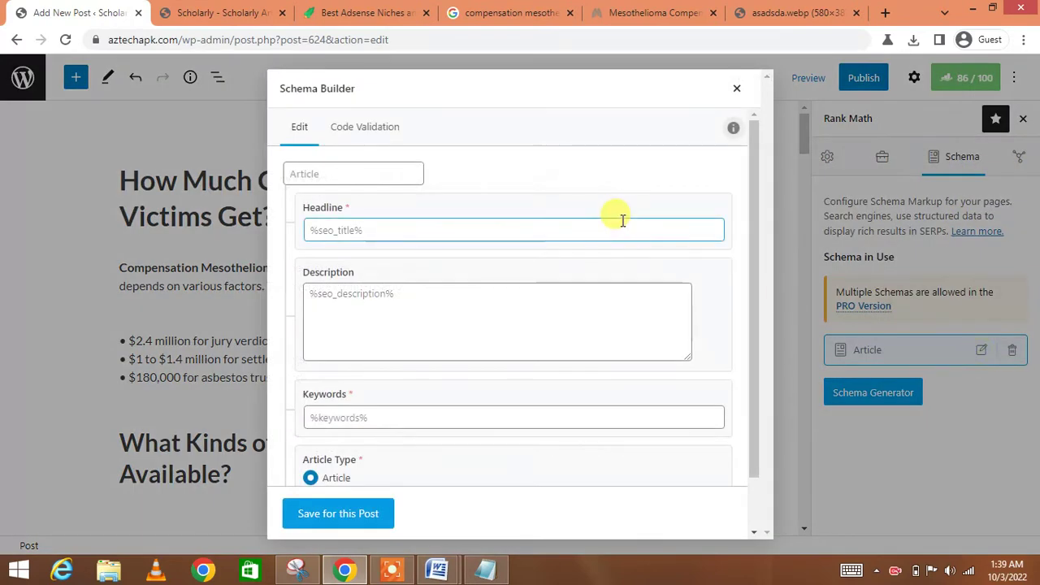
click(622, 234)
click(736, 87)
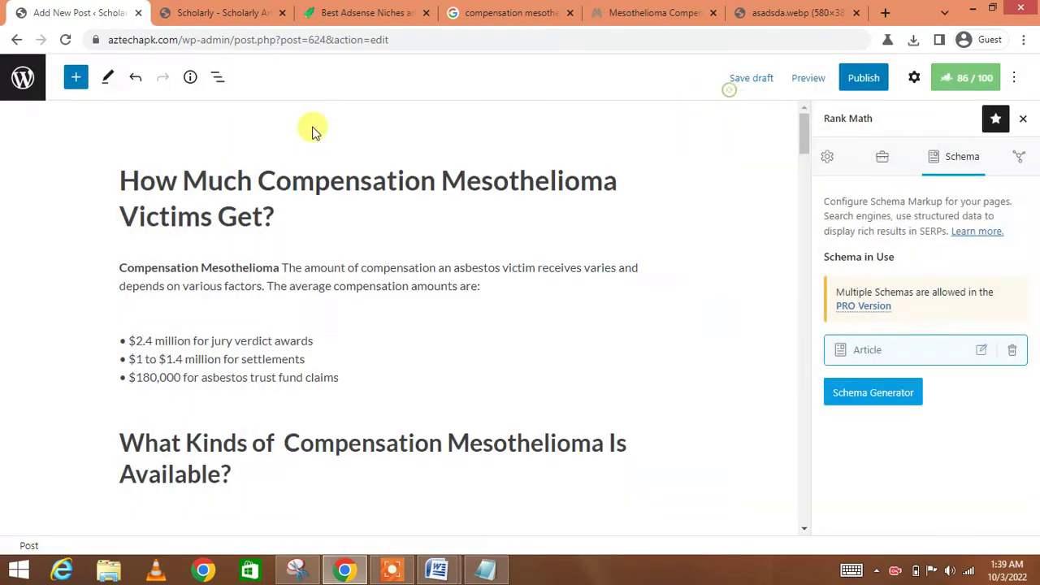
Select the post title 'How Much Compensation Mesothelioma Victims Get?' to copy it
drag(288, 215, 180, 209)
click(110, 172)
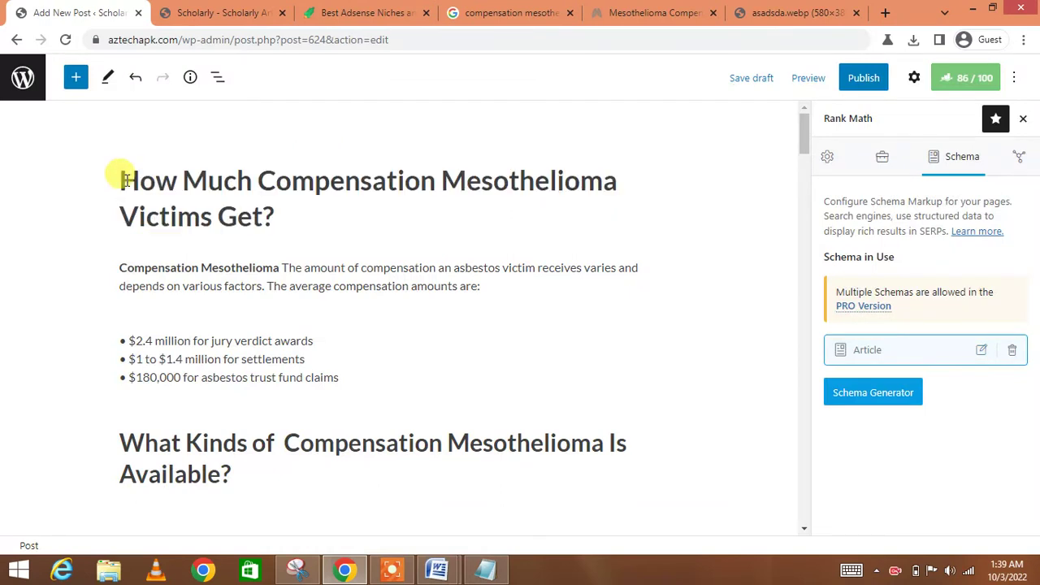
drag(125, 178, 168, 197)
click(320, 243)
drag(317, 227, 126, 177)
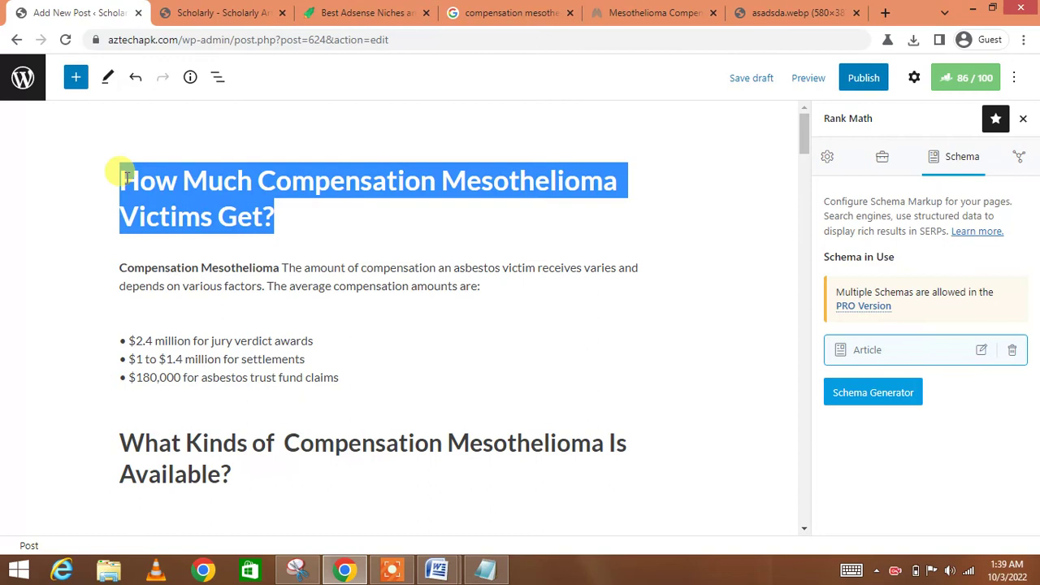
click(254, 181)
drag(275, 216, 132, 164)
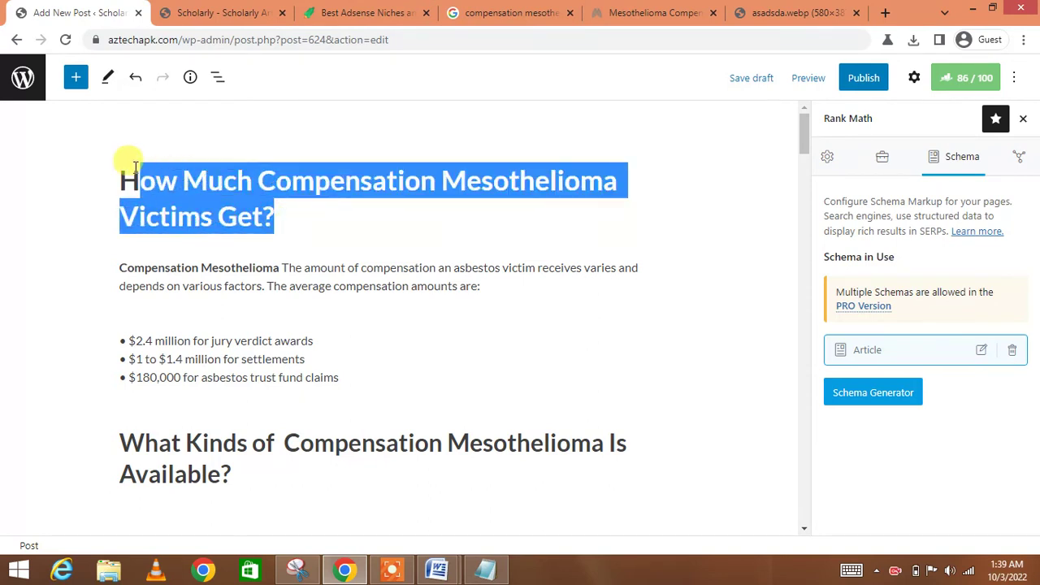
click(239, 201)
drag(275, 216, 296, 221)
click(114, 169)
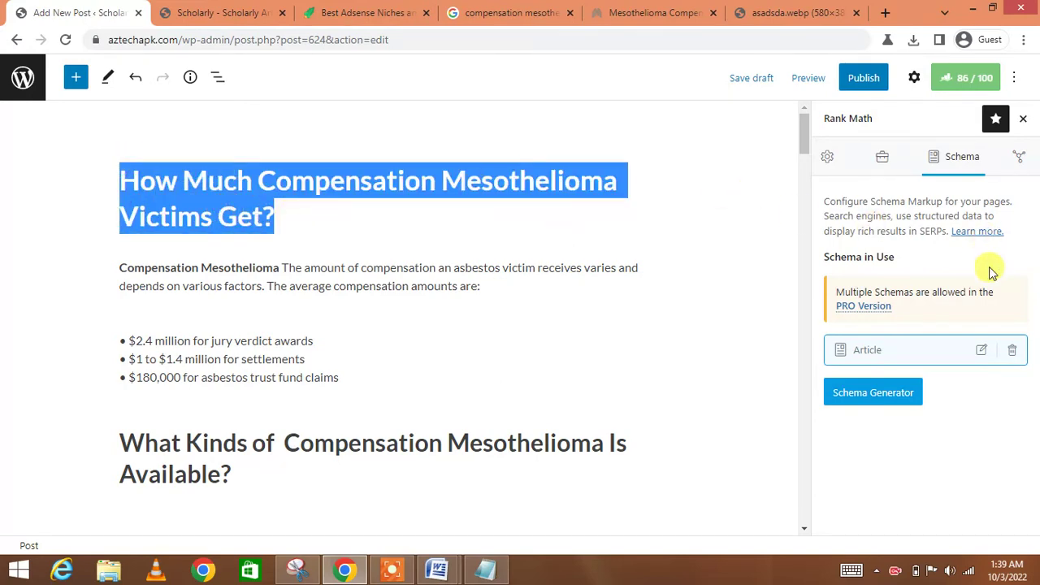
Paste the title as the Article schema Headline and close the Schema Builder
click(981, 351)
click(515, 232)
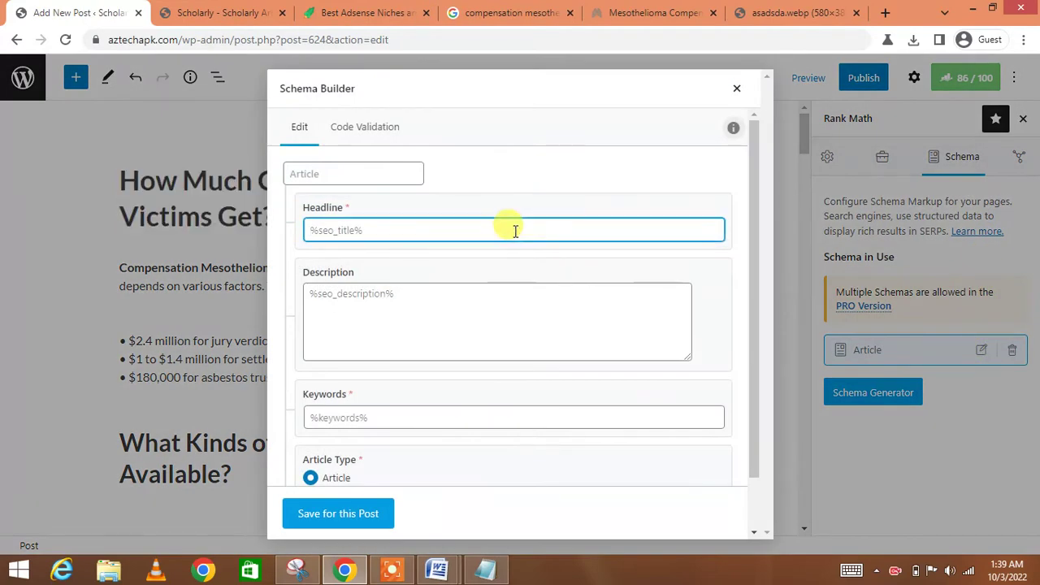
key(ctrl+v)
click(737, 88)
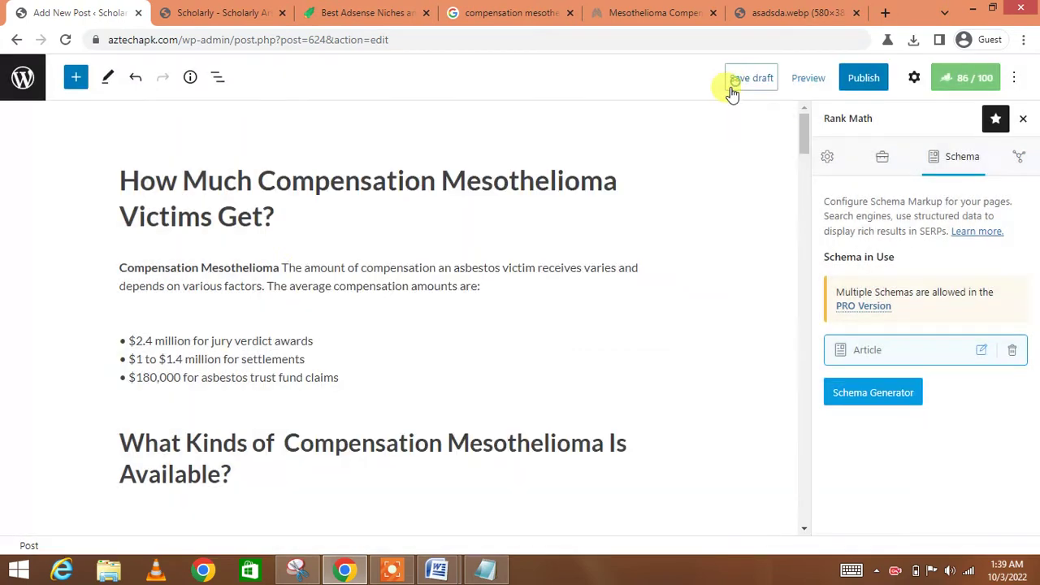
Copy the intro paragraph into the Article schema's Description field
mouse_move(120, 262)
mouse_down()
mouse_move(513, 295)
mouse_move(102, 241)
mouse_move(110, 254)
mouse_up()
key(ctrl+a)
key(ctrl+c)
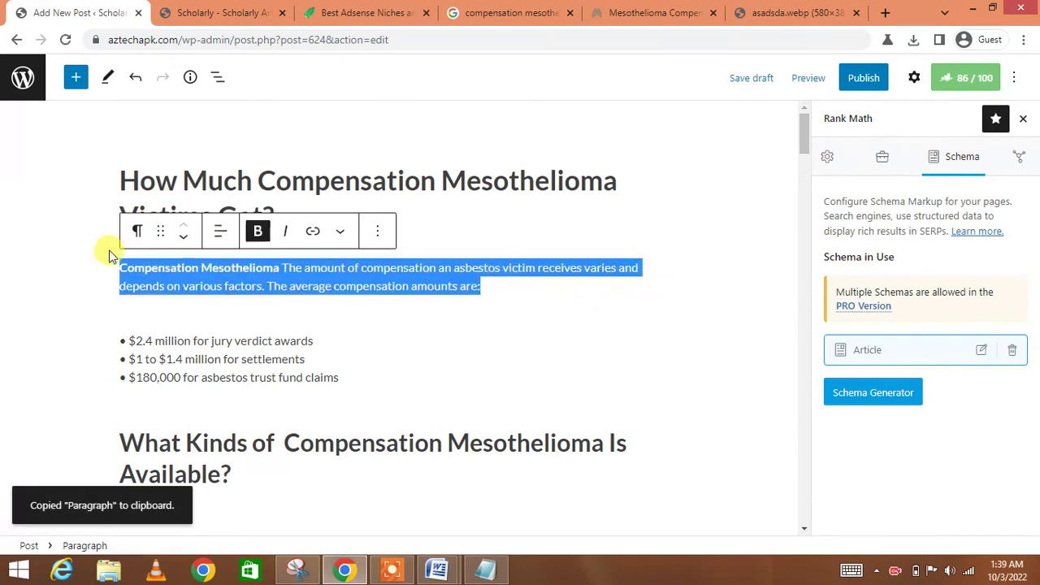
click(981, 349)
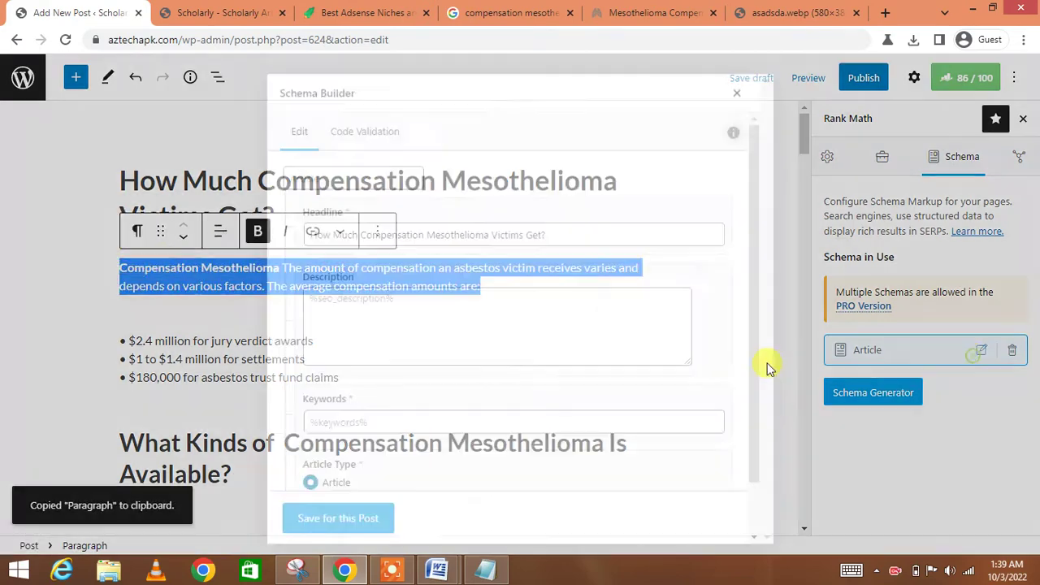
click(513, 314)
key(ctrl+v)
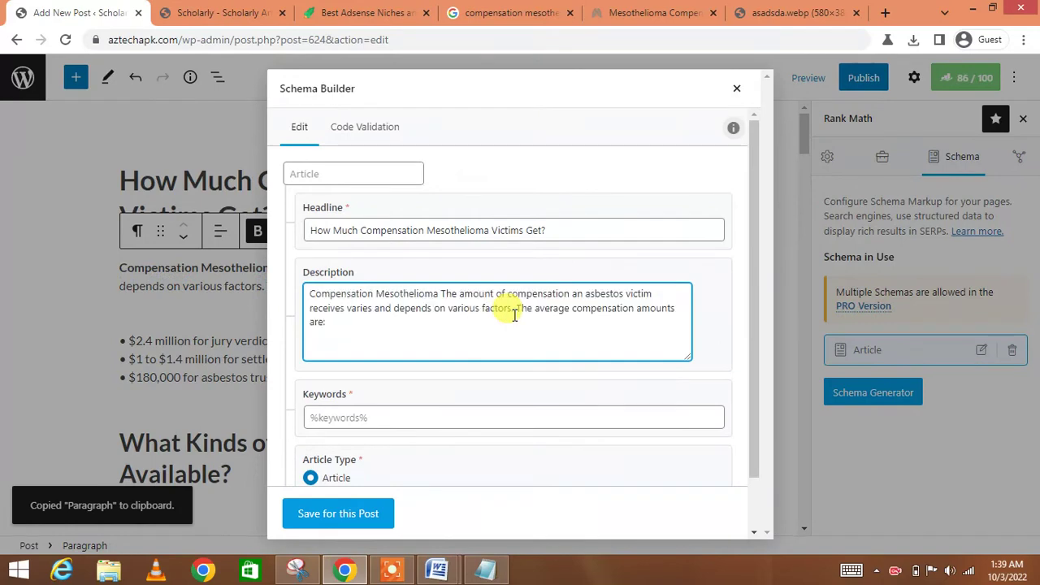
scroll(472, 413, down, 1)
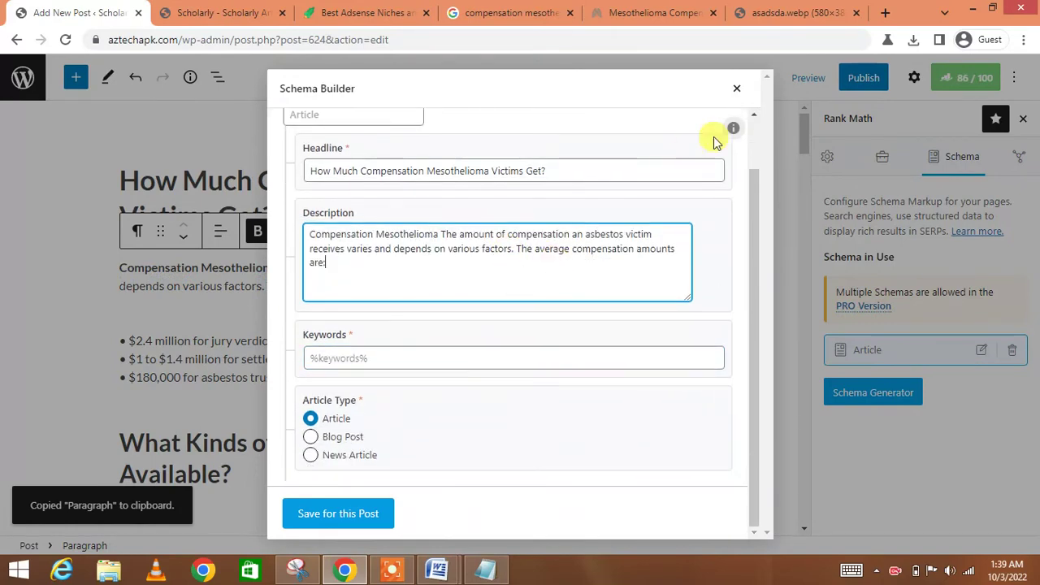
click(737, 89)
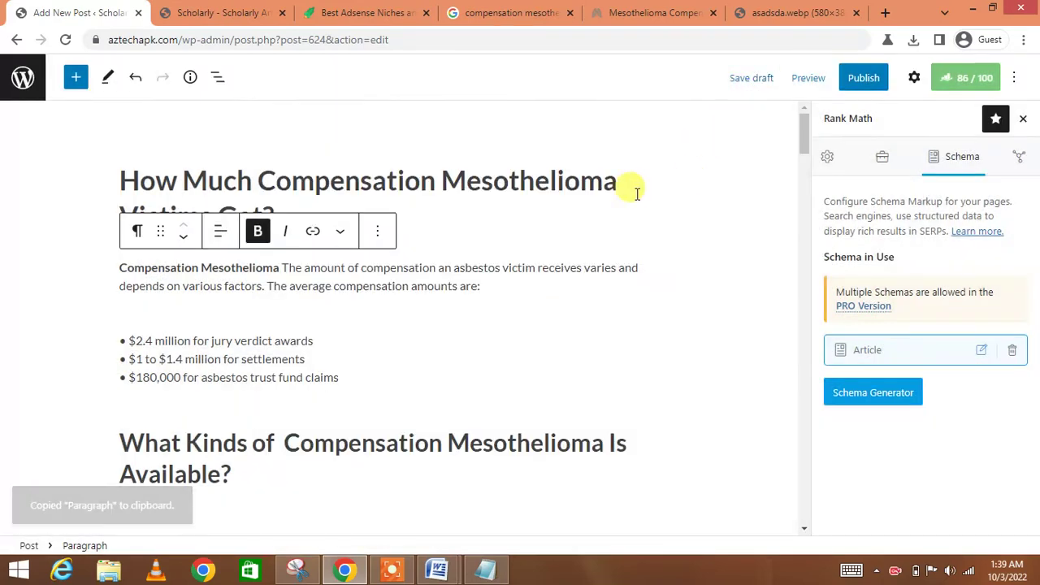
Add 'mesothelioma compensation commercial' to the Article schema Keywords field
drag(259, 175, 615, 179)
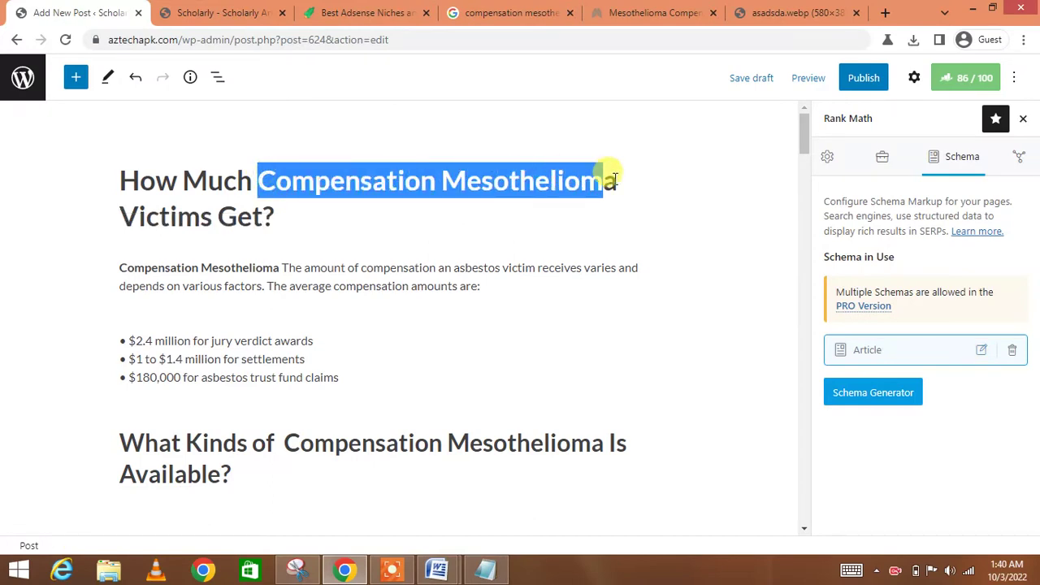
click(982, 350)
click(565, 416)
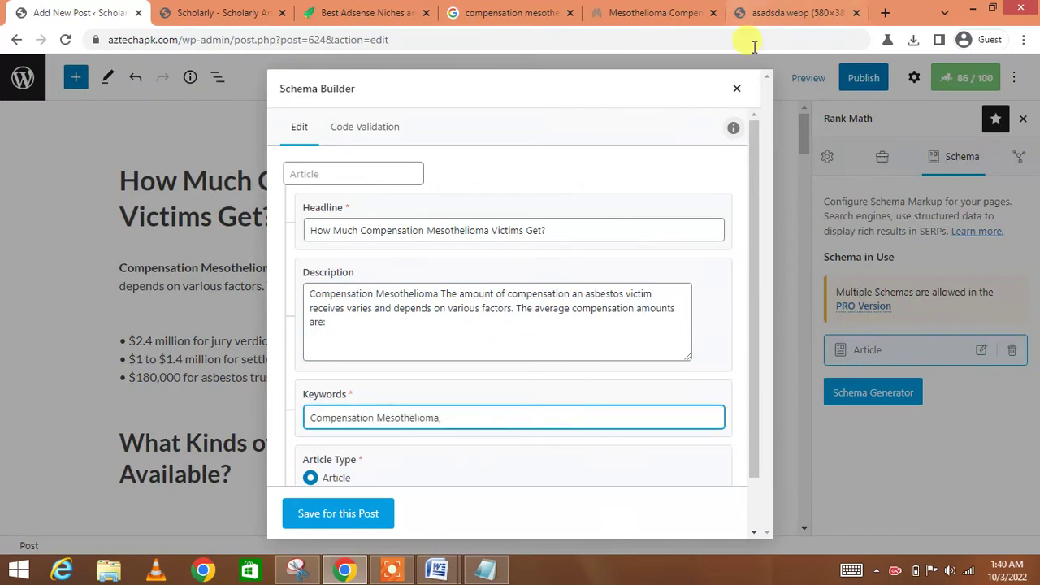
click(626, 10)
click(520, 12)
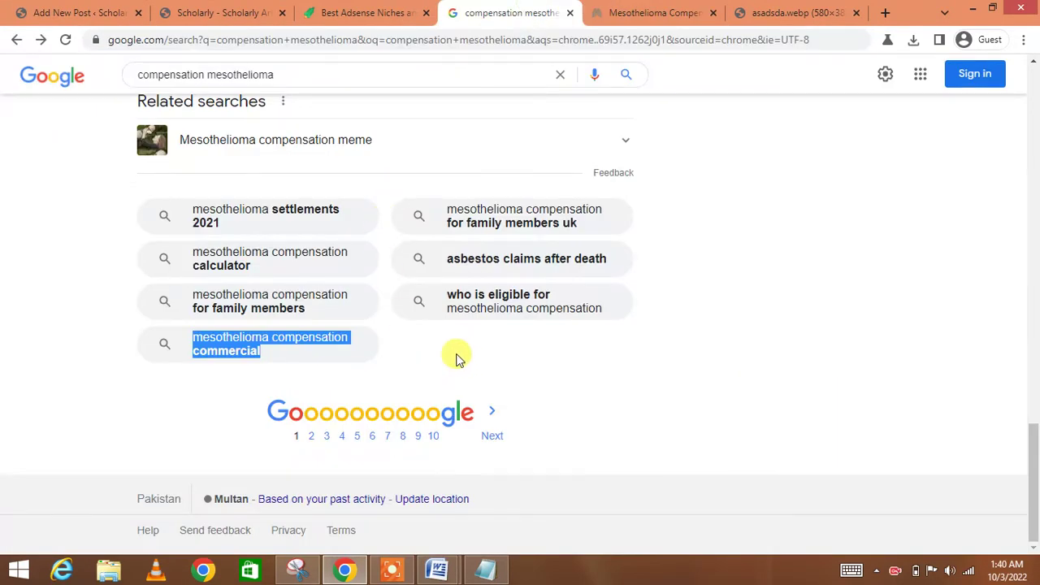
click(130, 10)
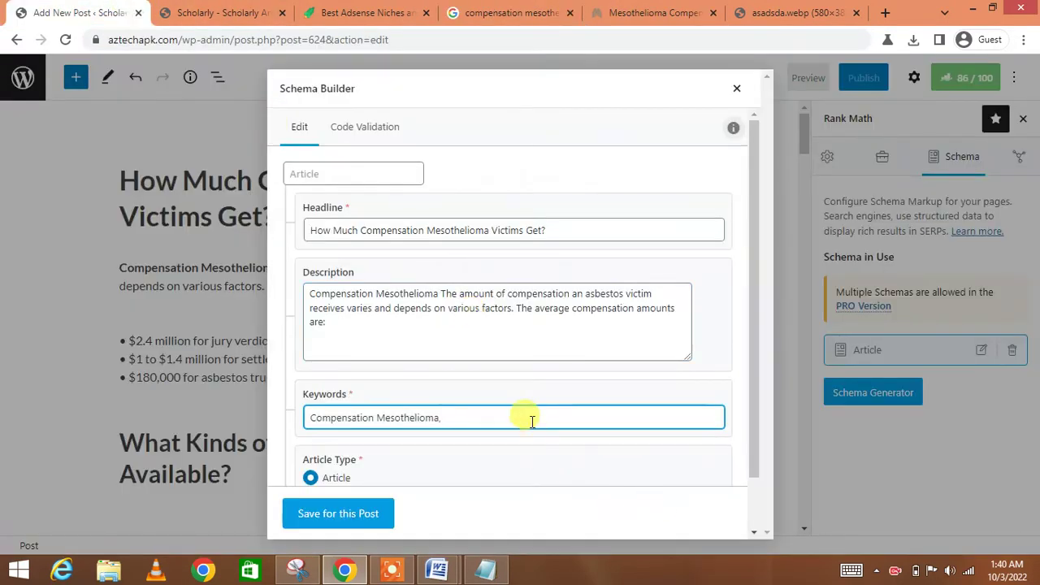
key(ctrl+v)
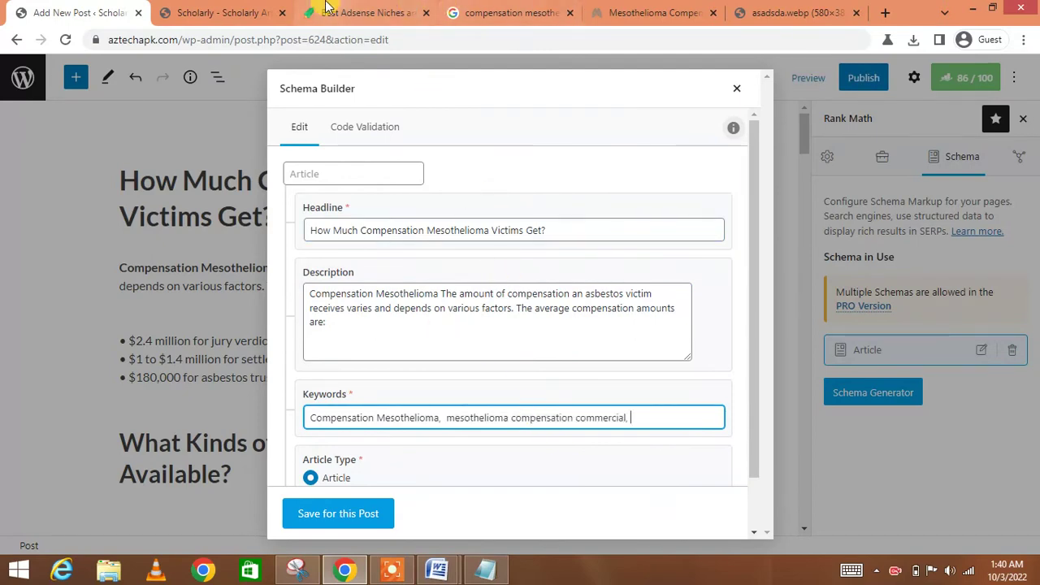
Add the related search 'who is eligible for mesothelioma compensation' as a comma-separated keyword
click(649, 12)
click(540, 13)
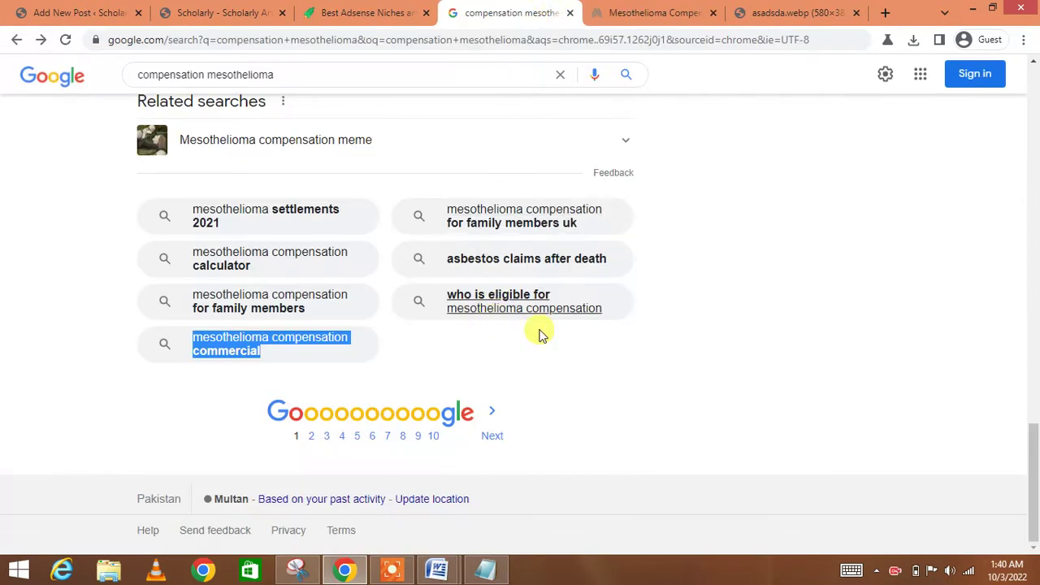
click(660, 254)
drag(636, 302, 740, 377)
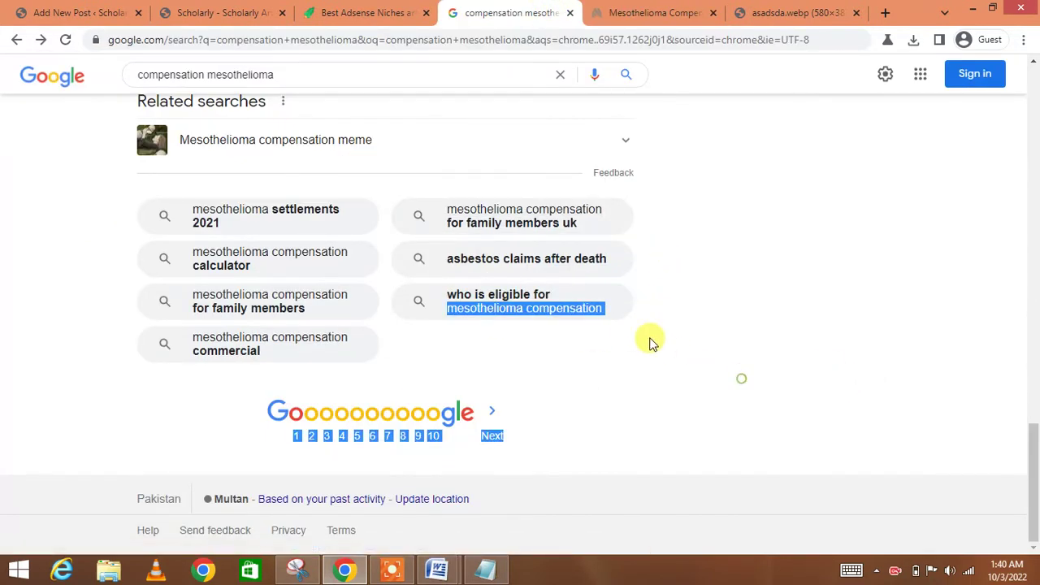
click(573, 374)
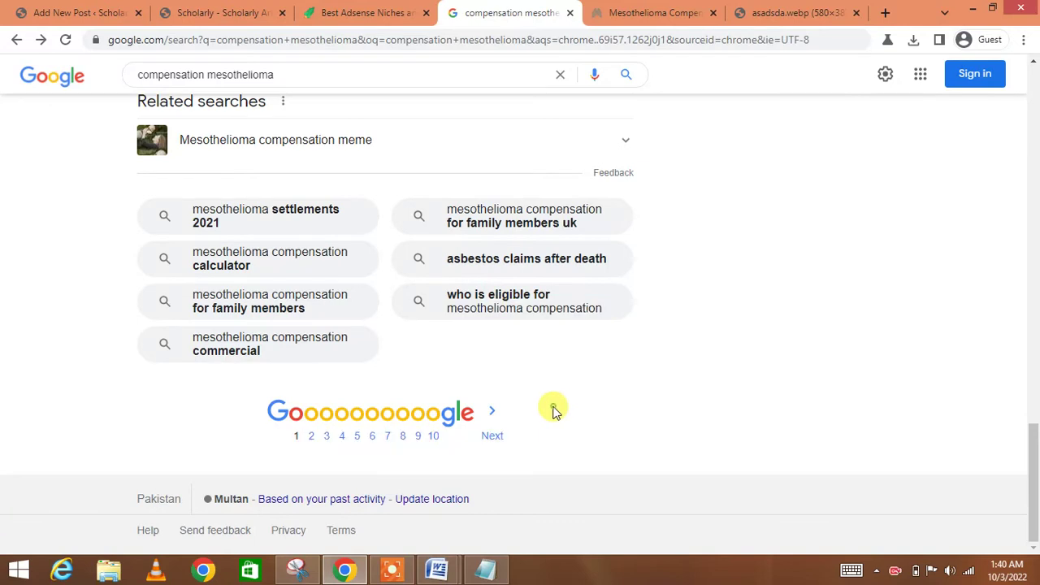
click(446, 282)
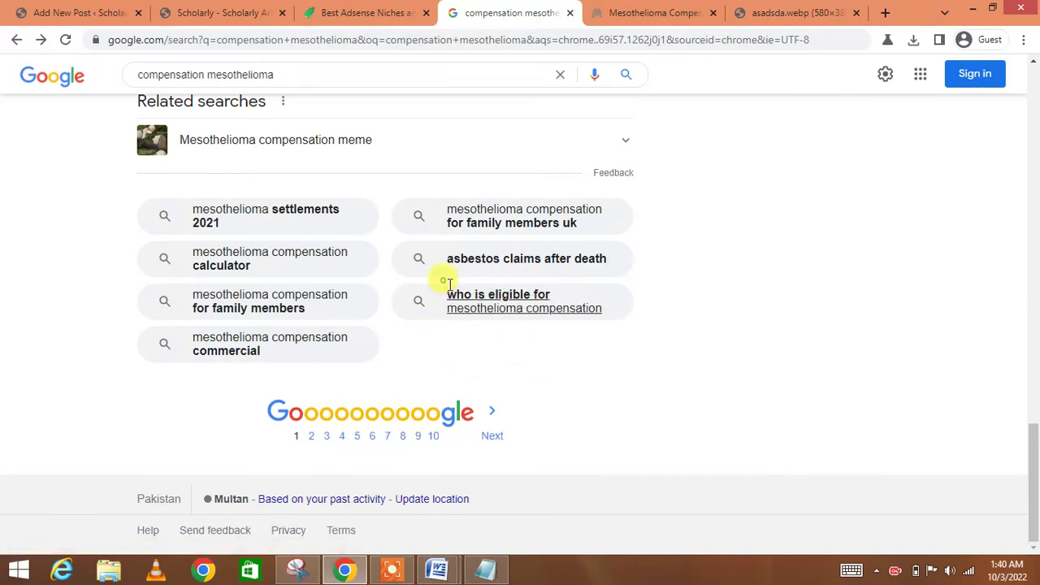
drag(449, 284, 602, 317)
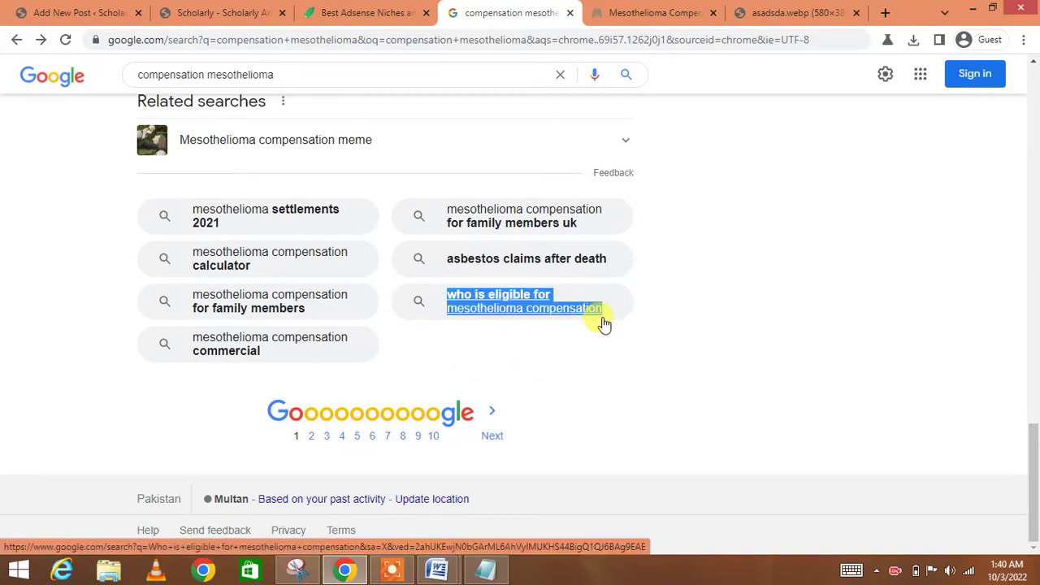
click(77, 12)
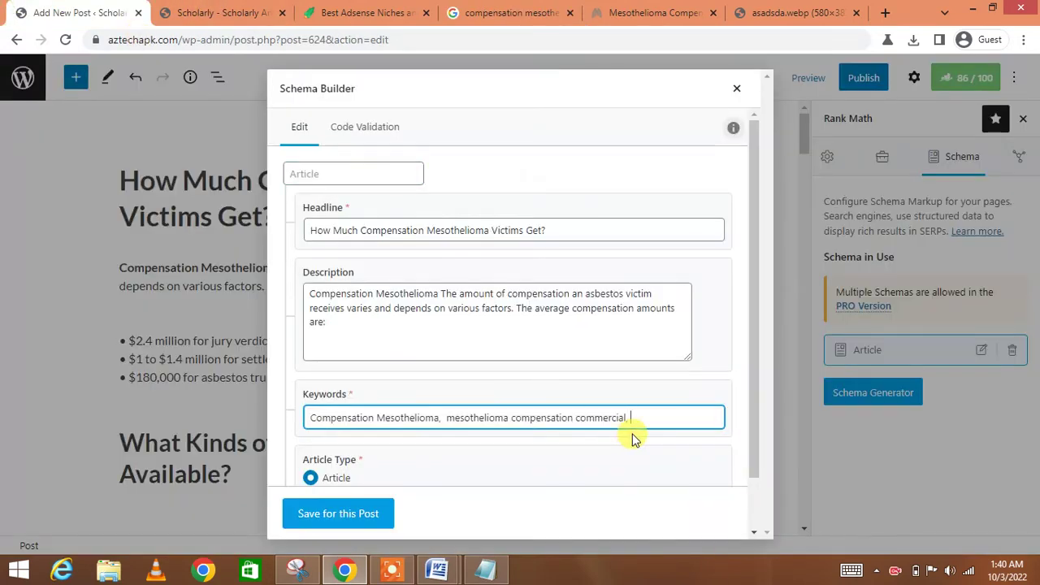
key(ctrl+v)
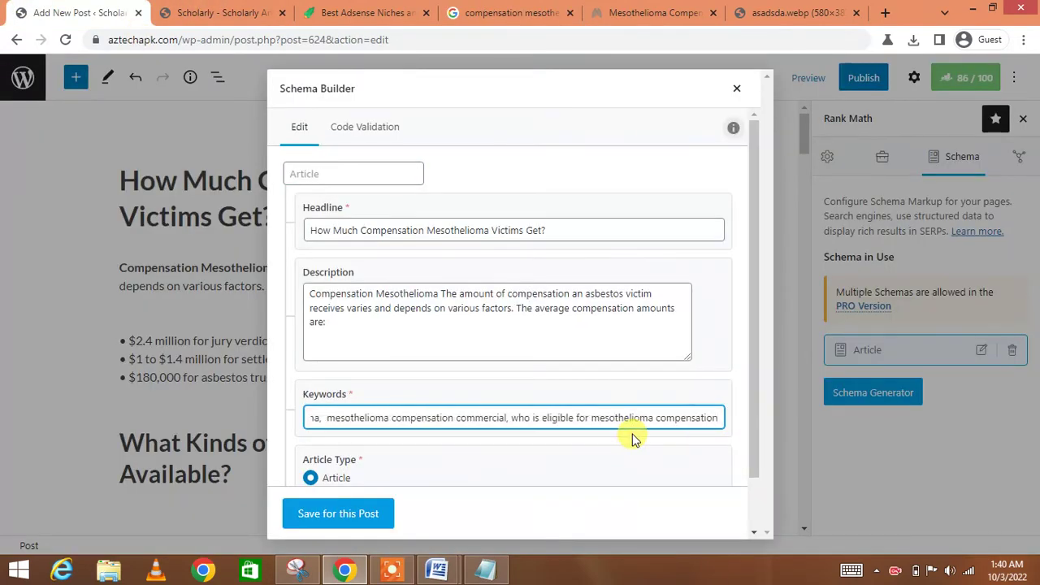
text(,)
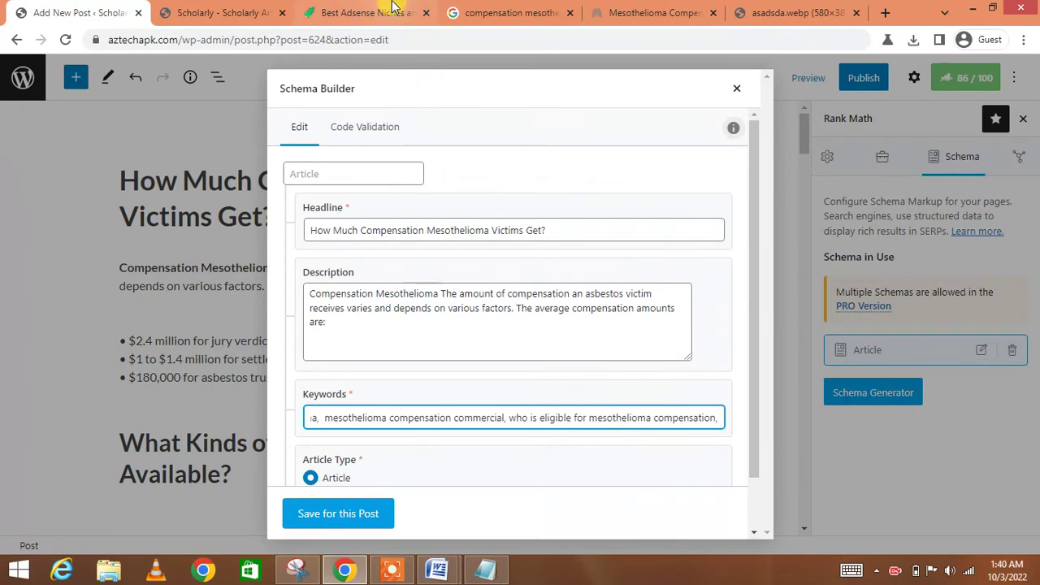
Add 'mesothelioma compensation' and 'mesothelioma settlements 2021' as further comma-separated keywords
click(468, 8)
click(3, 243)
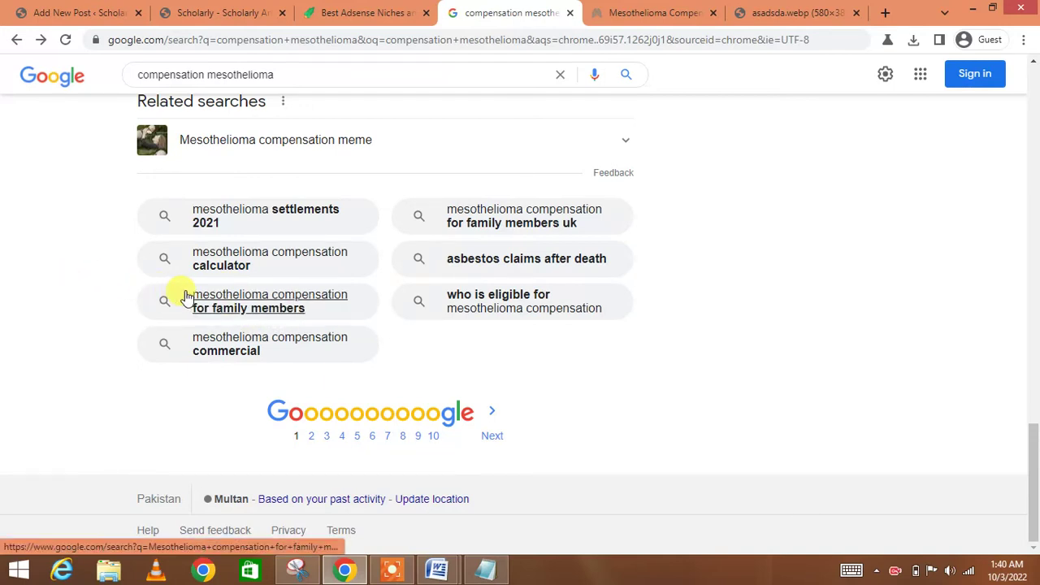
drag(180, 294, 244, 307)
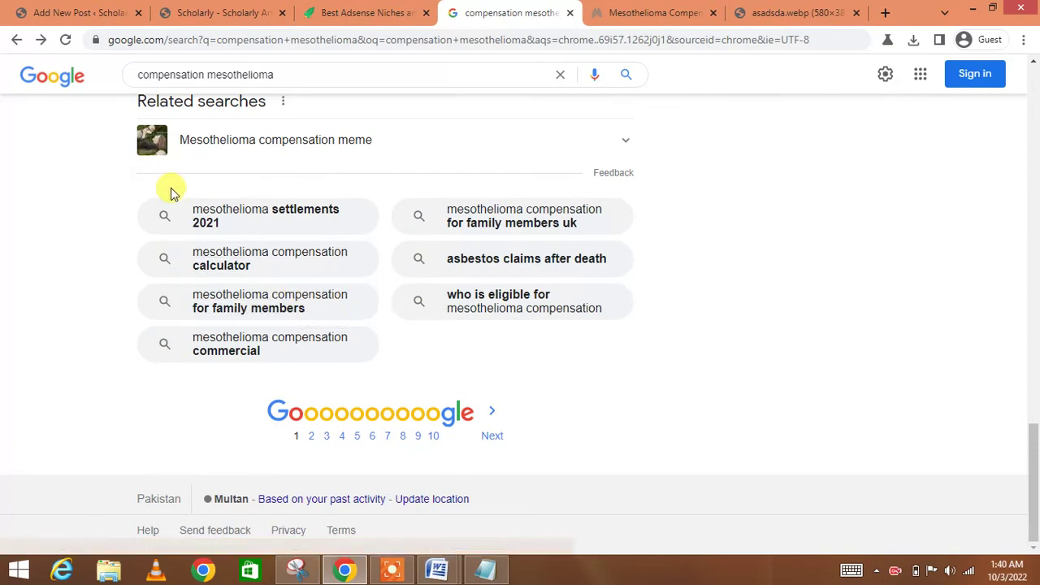
drag(174, 194, 233, 222)
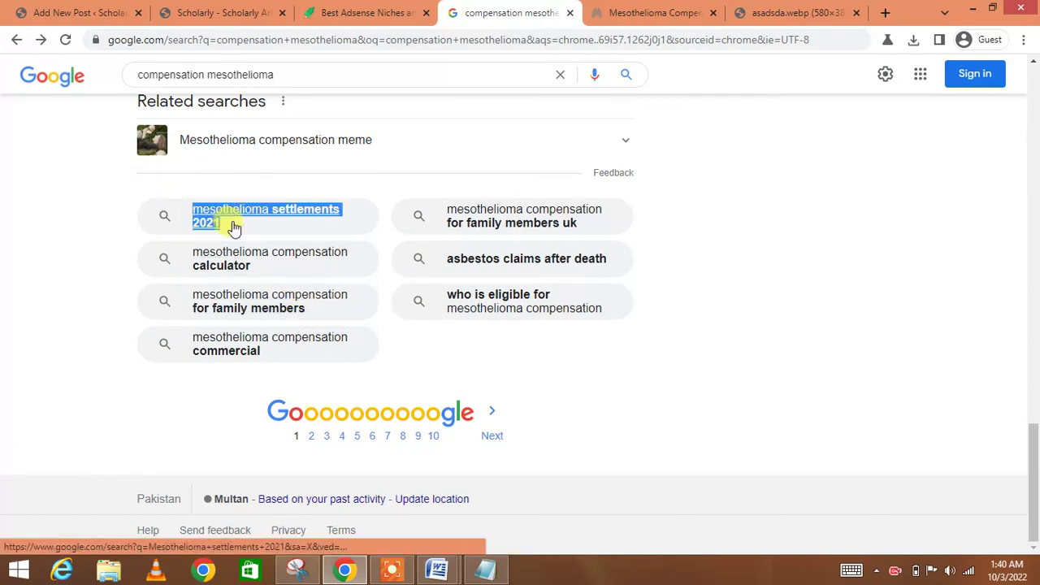
click(91, 10)
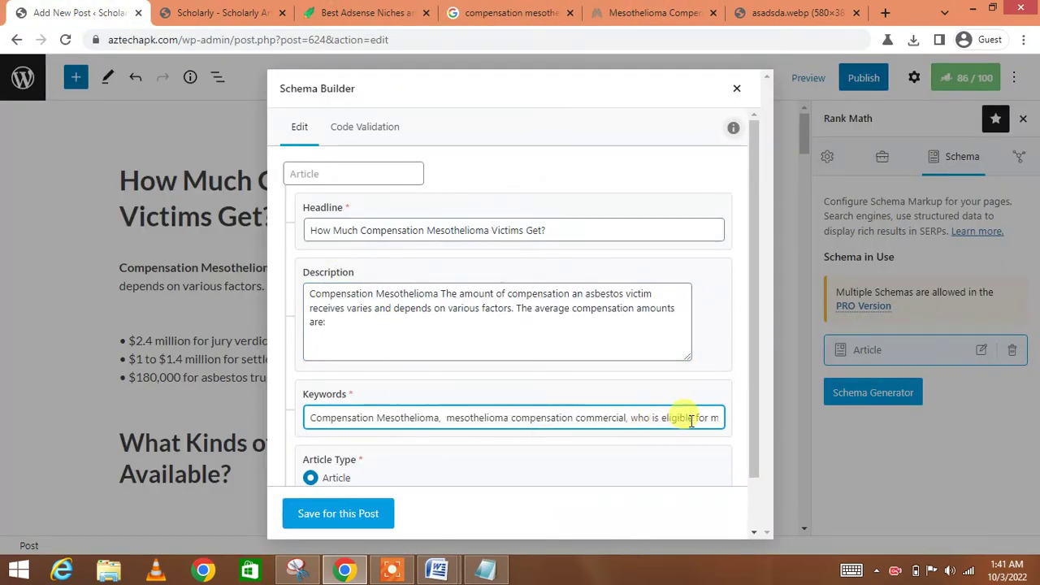
text(esothelioma compensation,)
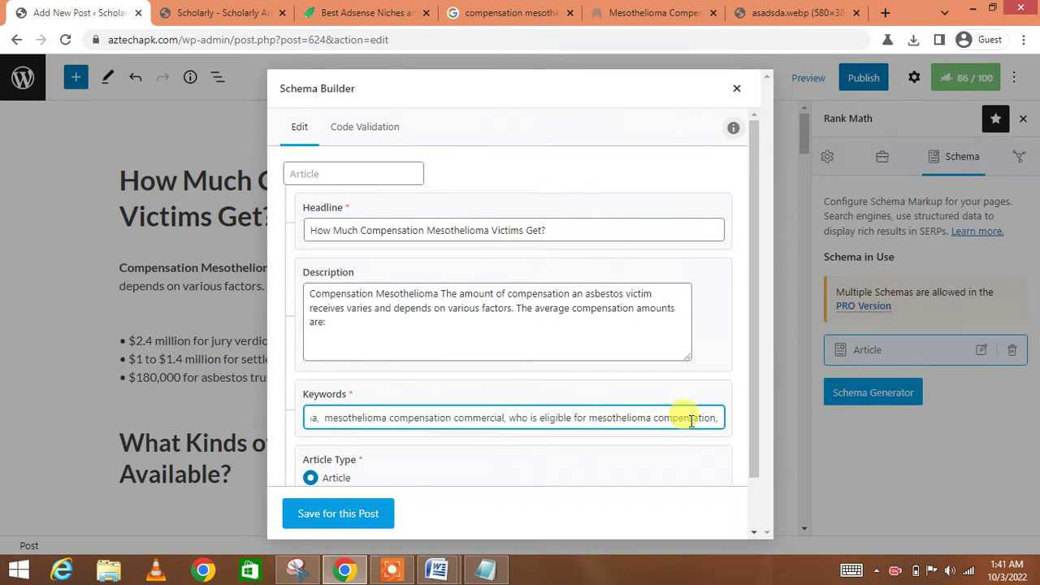
text(mesothelioma settlement 2021)
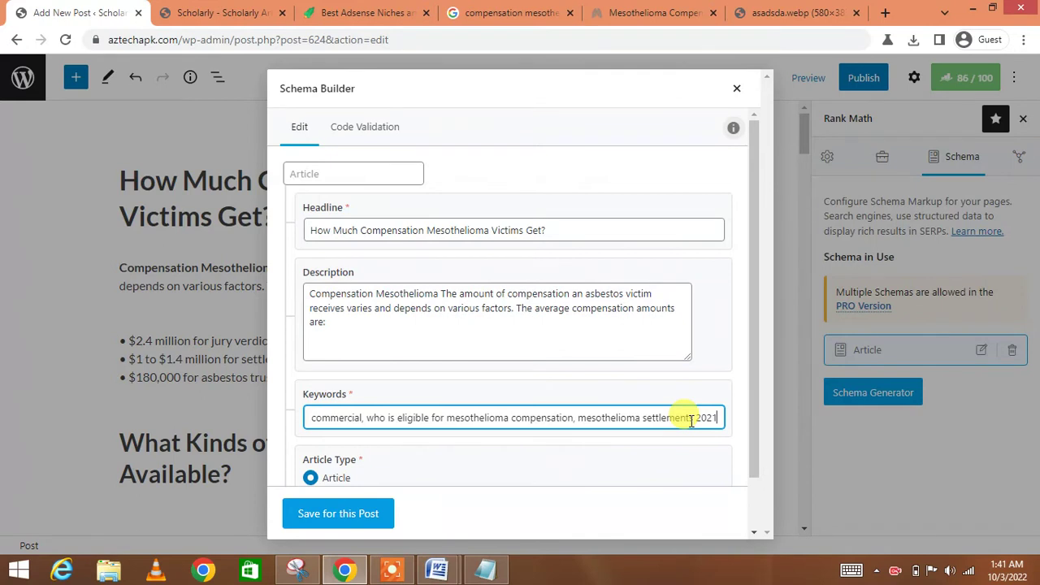
text(,)
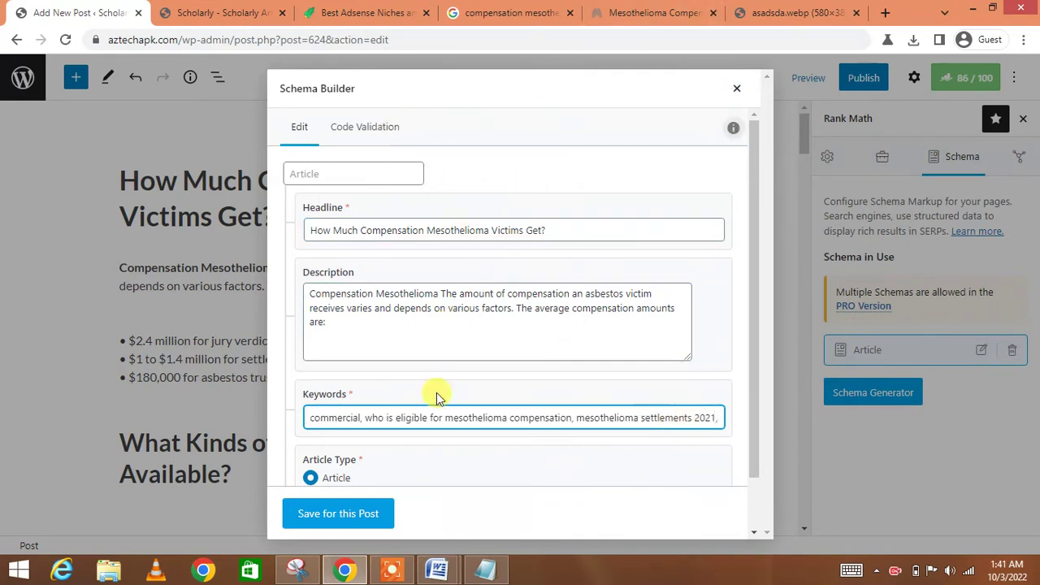
Save the Article schema for this post
scroll(402, 310, down, 1)
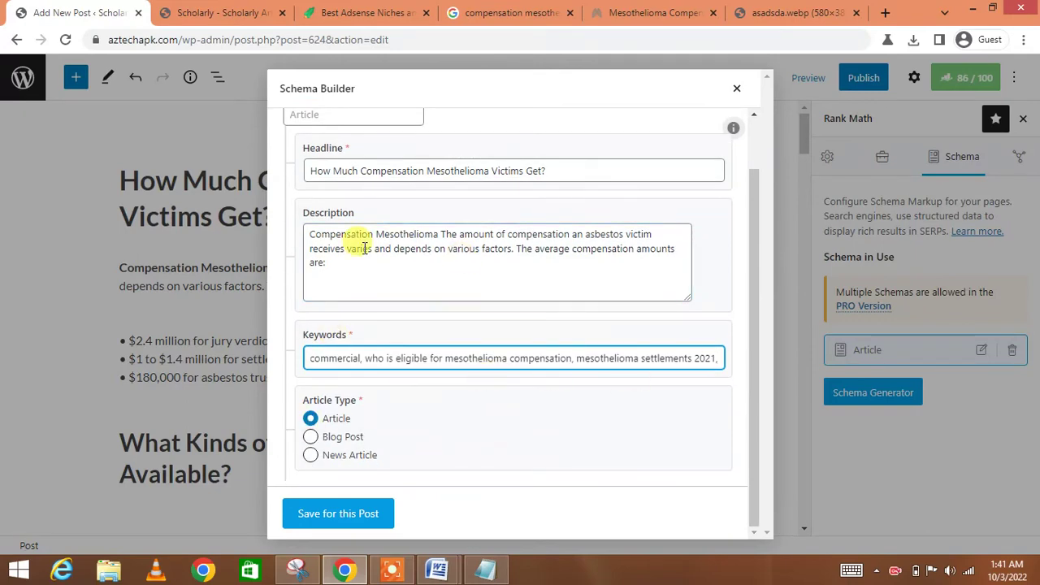
click(601, 12)
click(508, 12)
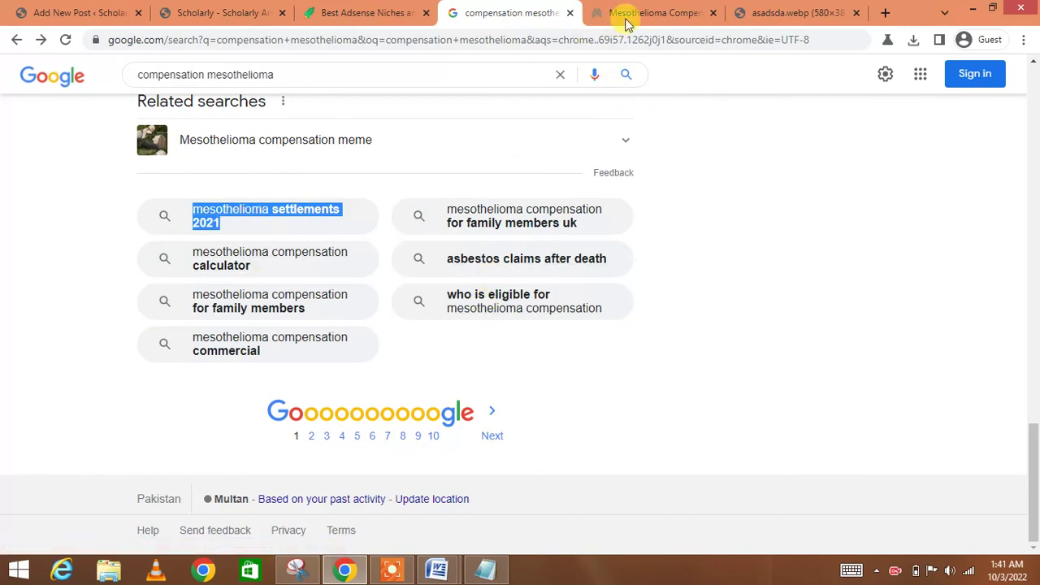
click(215, 13)
click(89, 8)
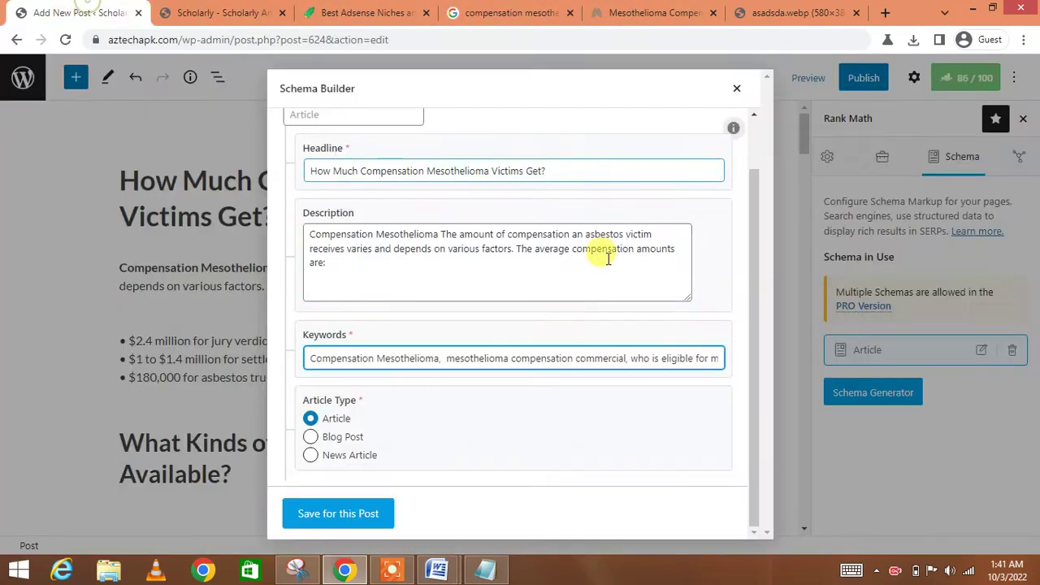
click(338, 520)
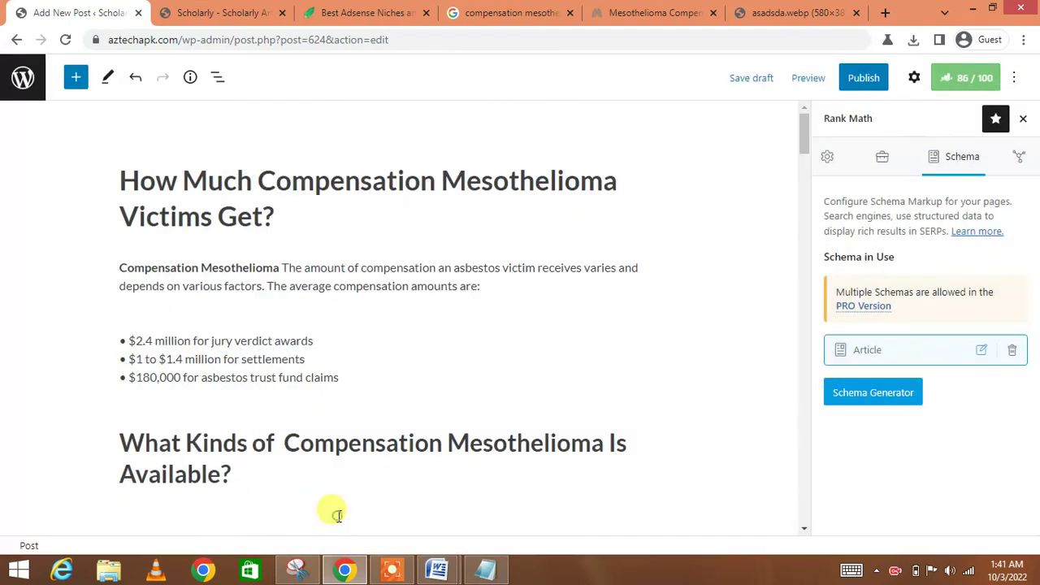
Save the draft, then place the cursor after 'the money you deserve.' above the photo
click(751, 78)
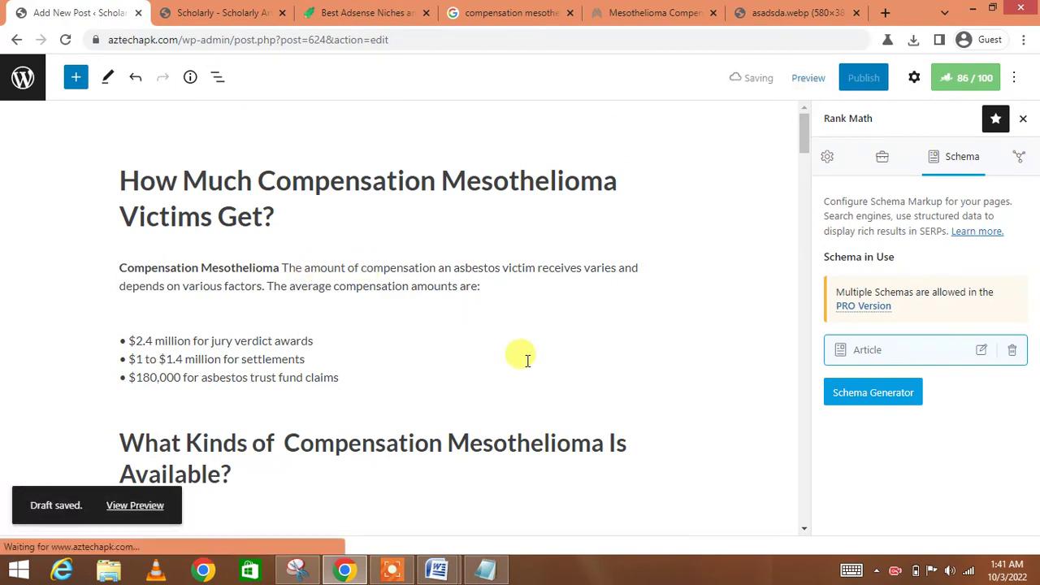
scroll(527, 360, down, 4)
click(183, 12)
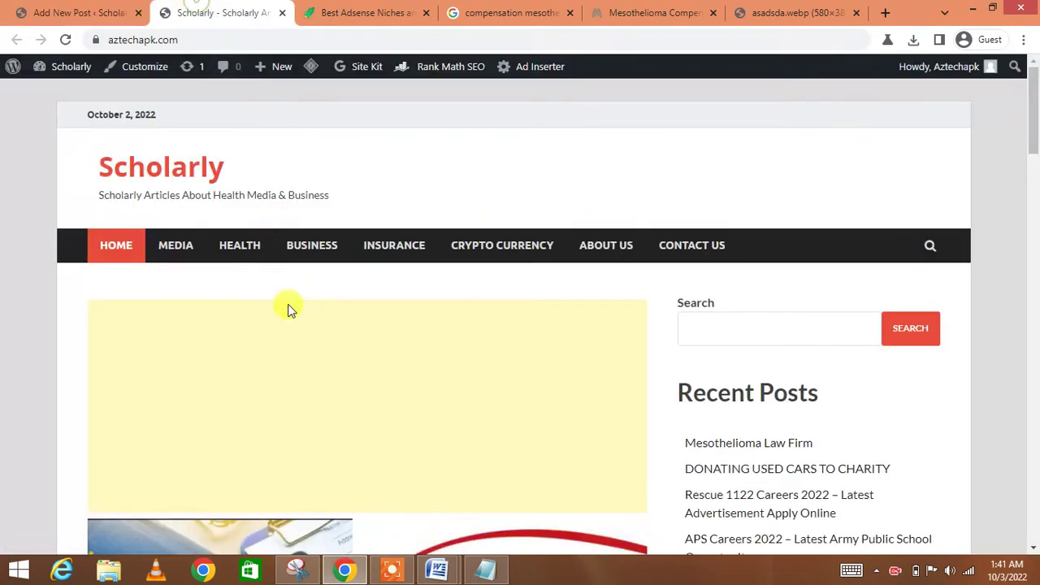
scroll(104, 332, down, 4)
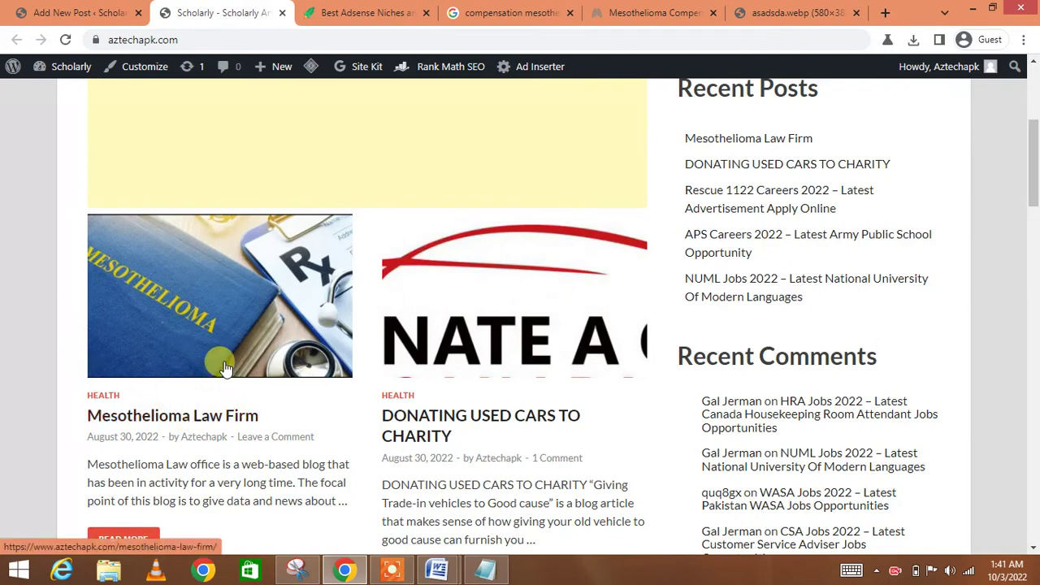
click(81, 12)
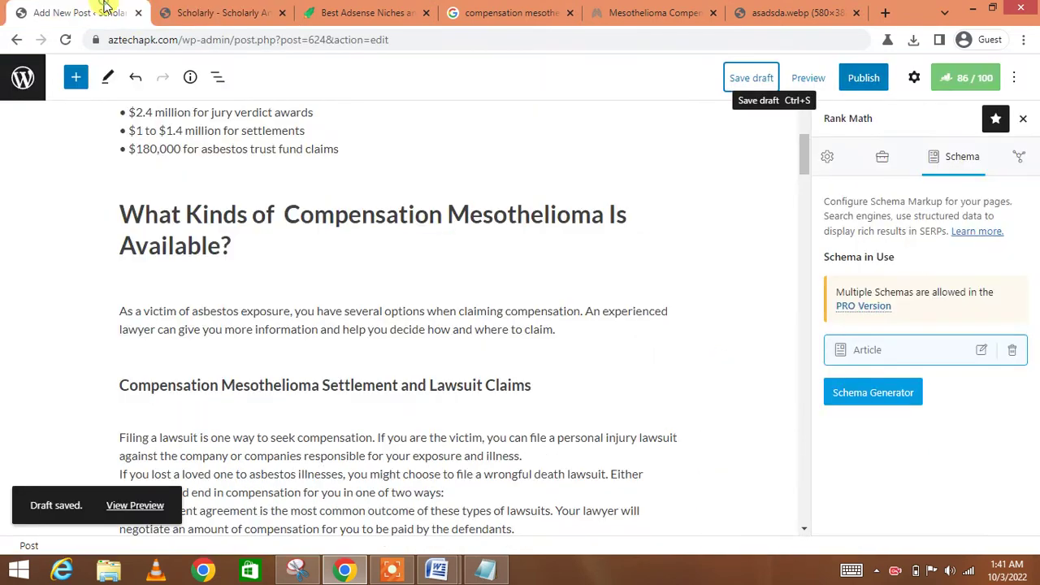
scroll(504, 332, down, 15)
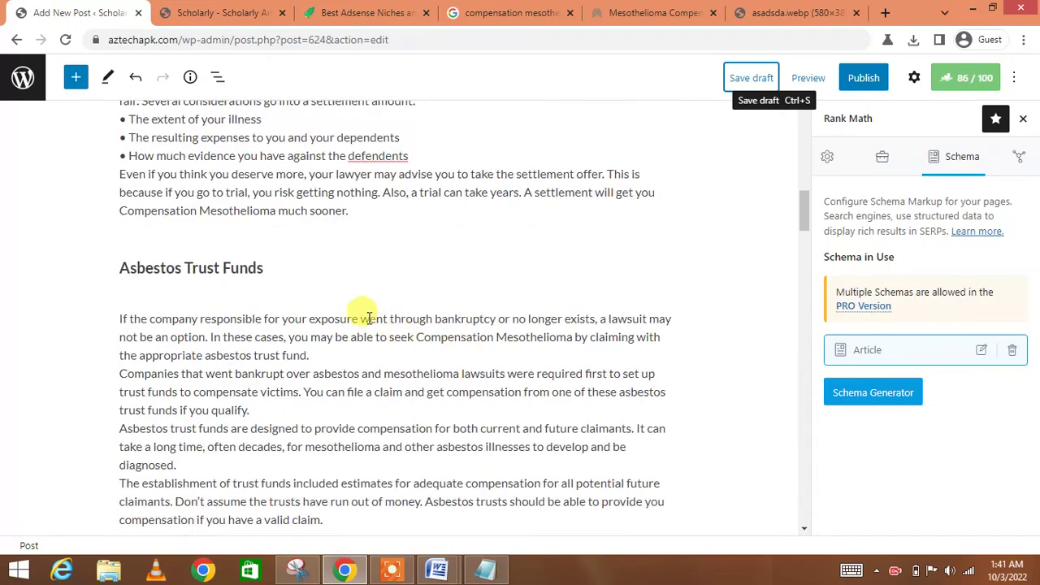
scroll(404, 329, down, 20)
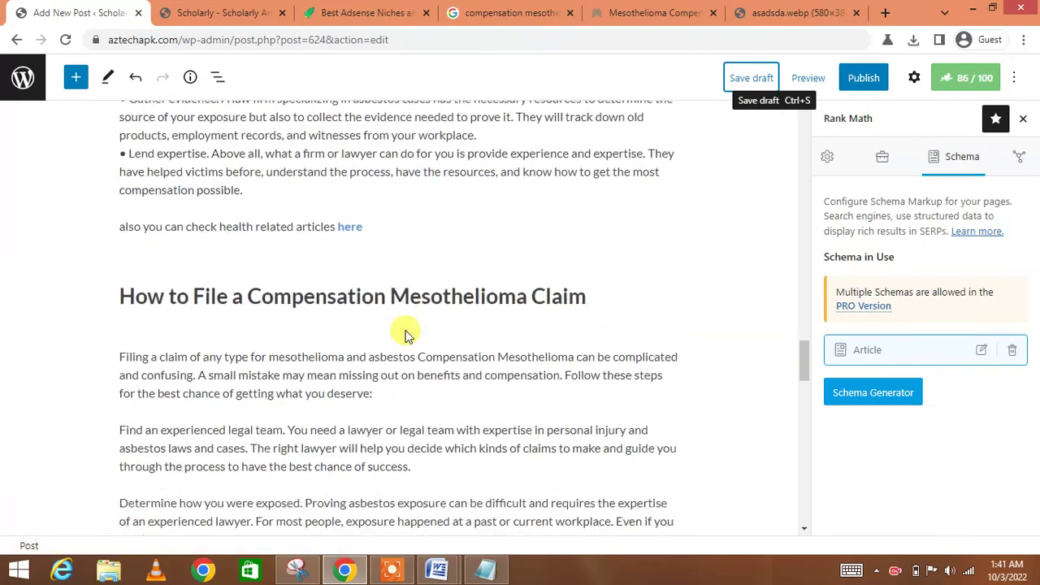
scroll(447, 301, down, 5)
scroll(601, 260, up, 4)
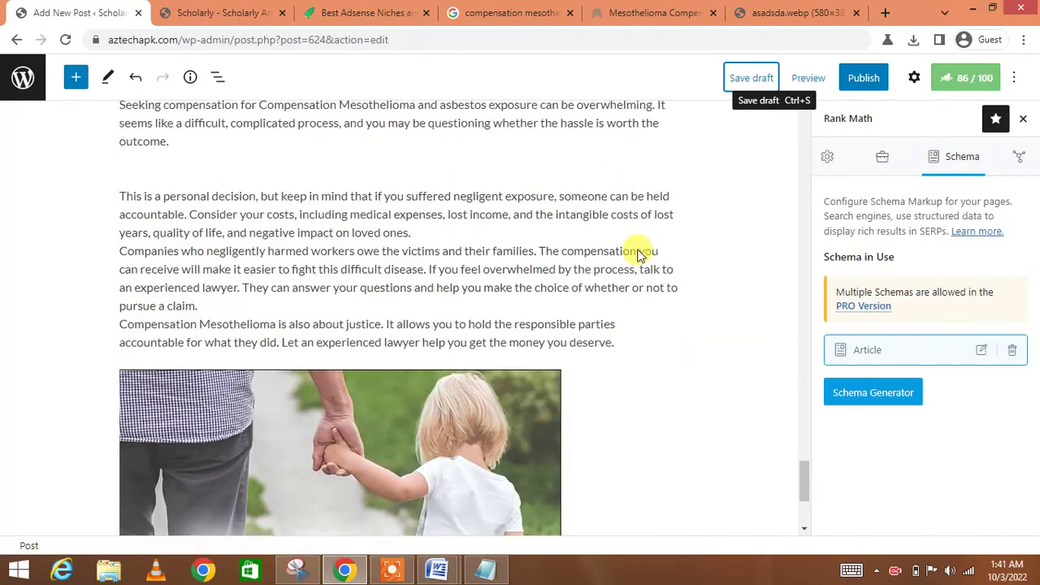
click(636, 342)
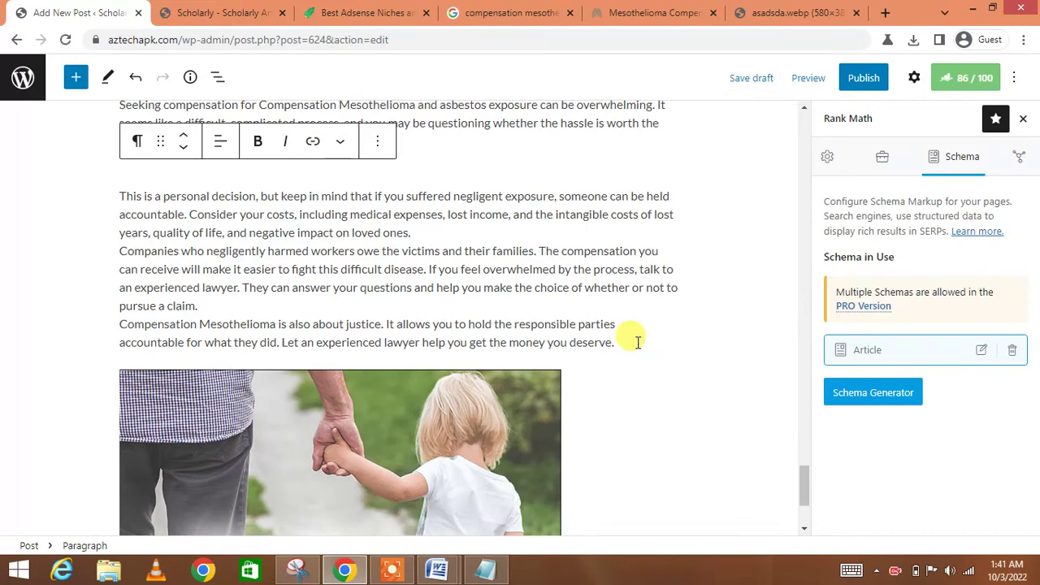
Type 'Also you can' and copy the 'Mesothelioma Law Firm' post title from the site homepage
key(Return)
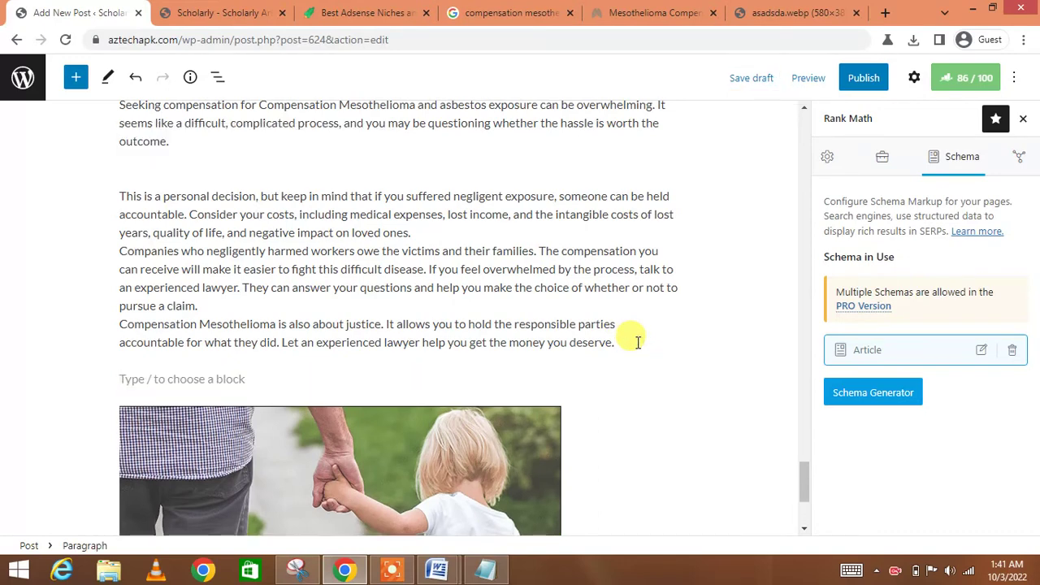
key(BackSpace)
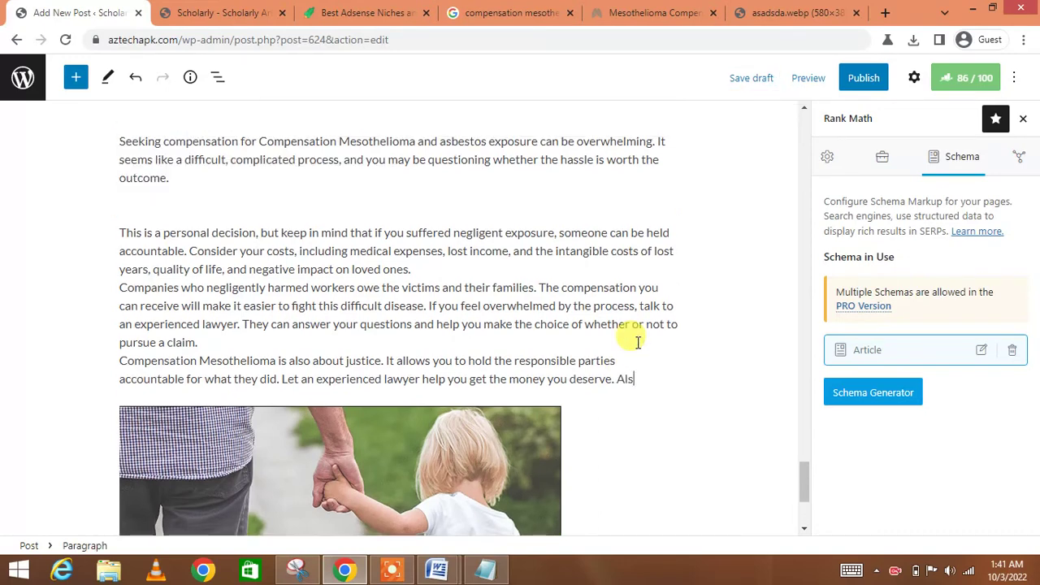
text(Also you can know about)
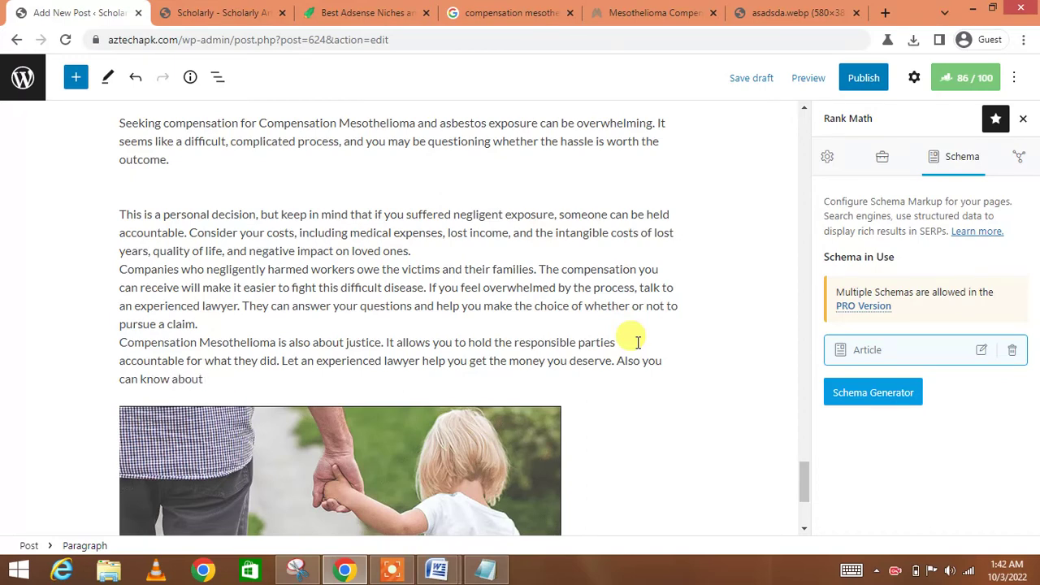
click(174, 10)
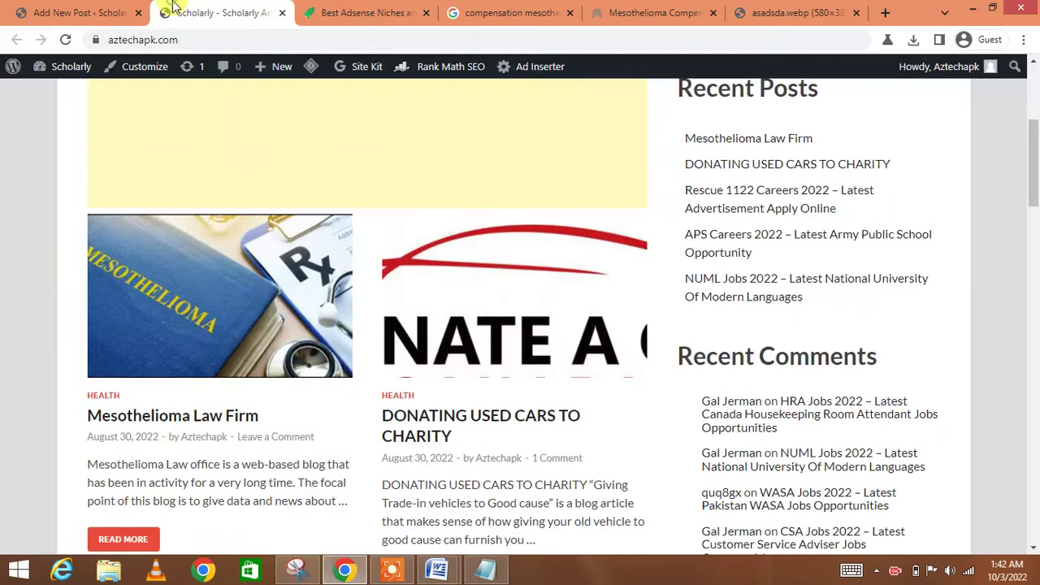
drag(88, 415, 195, 413)
click(59, 423)
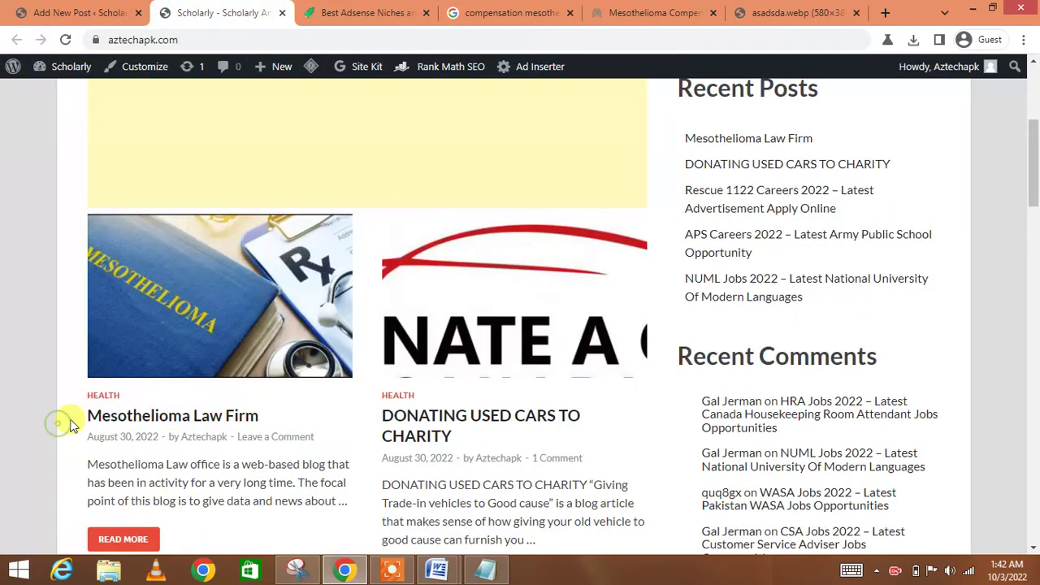
drag(70, 424, 154, 418)
click(342, 419)
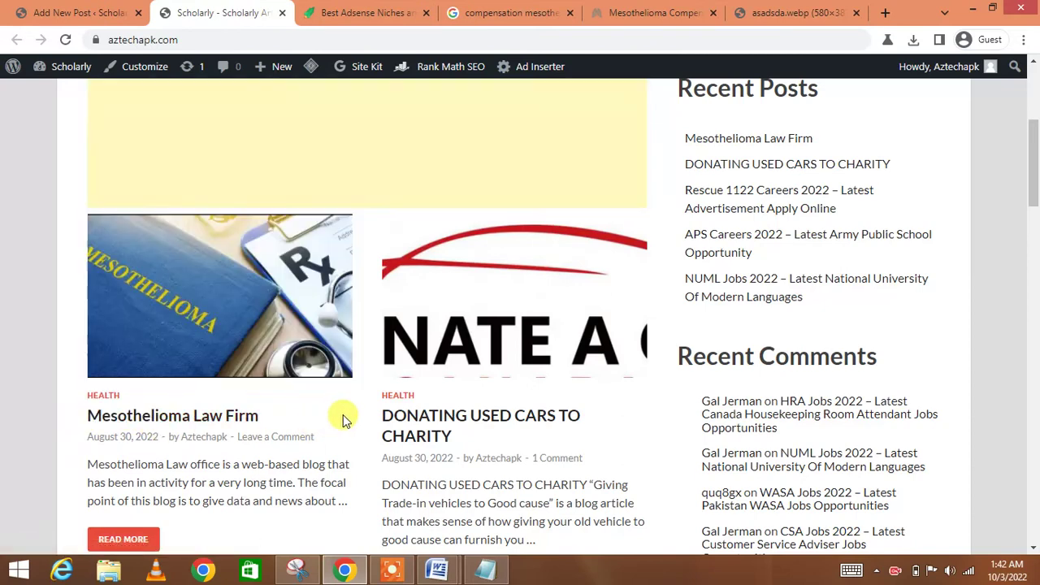
mouse_move(342, 419)
mouse_down()
mouse_move(84, 412)
mouse_move(89, 419)
mouse_up()
key(ctrl+c)
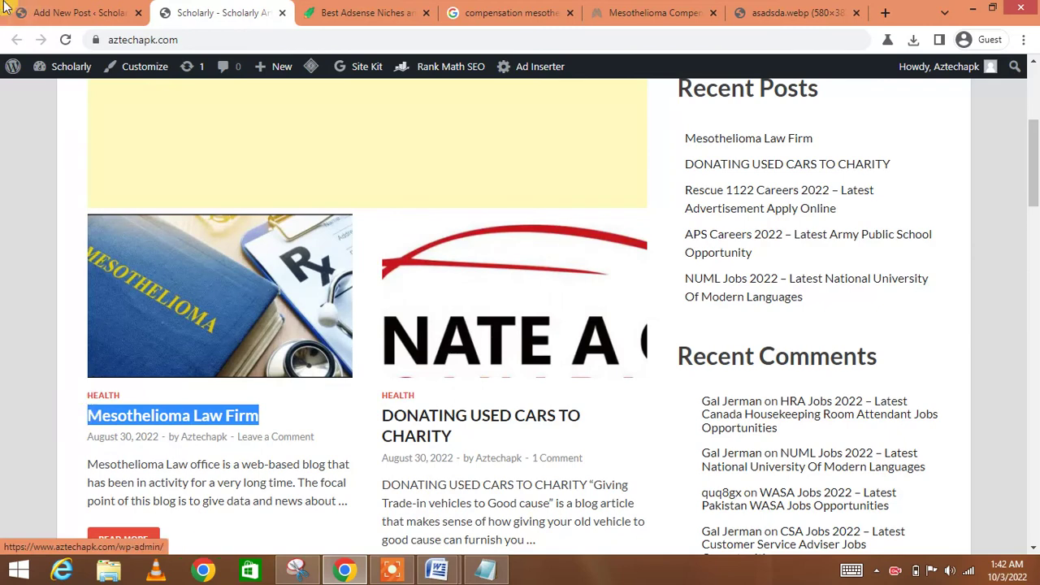
Paste 'Mesothelioma Law Firm' as a bold link, end with a period, and save the draft
click(83, 13)
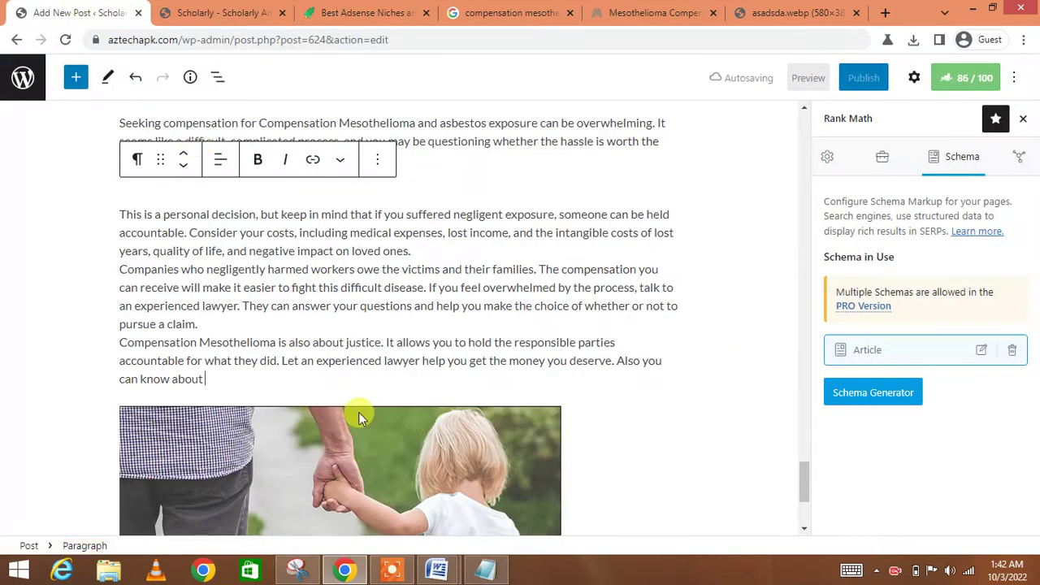
key(ctrl+b)
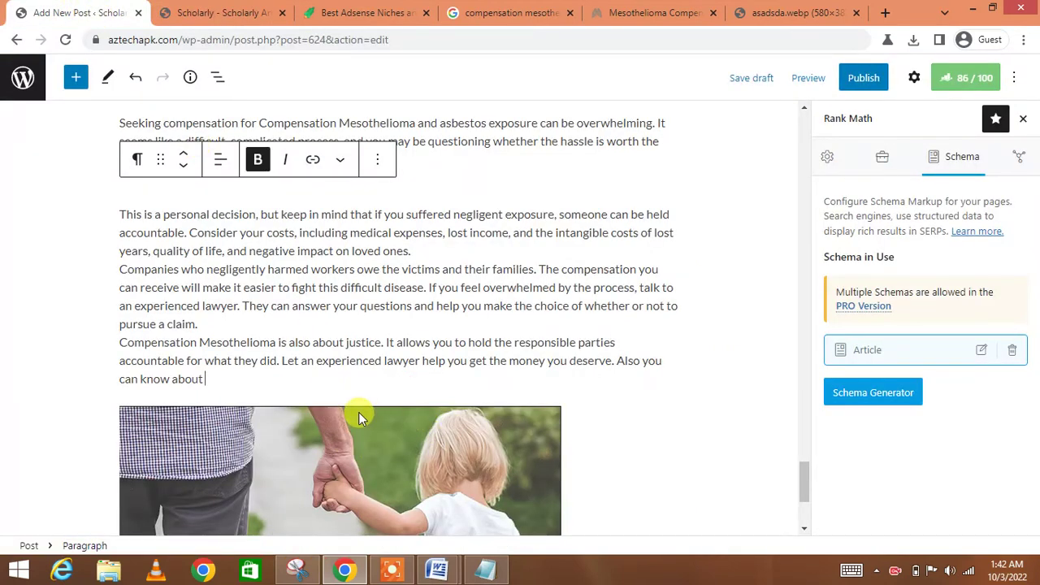
key(ctrl+v)
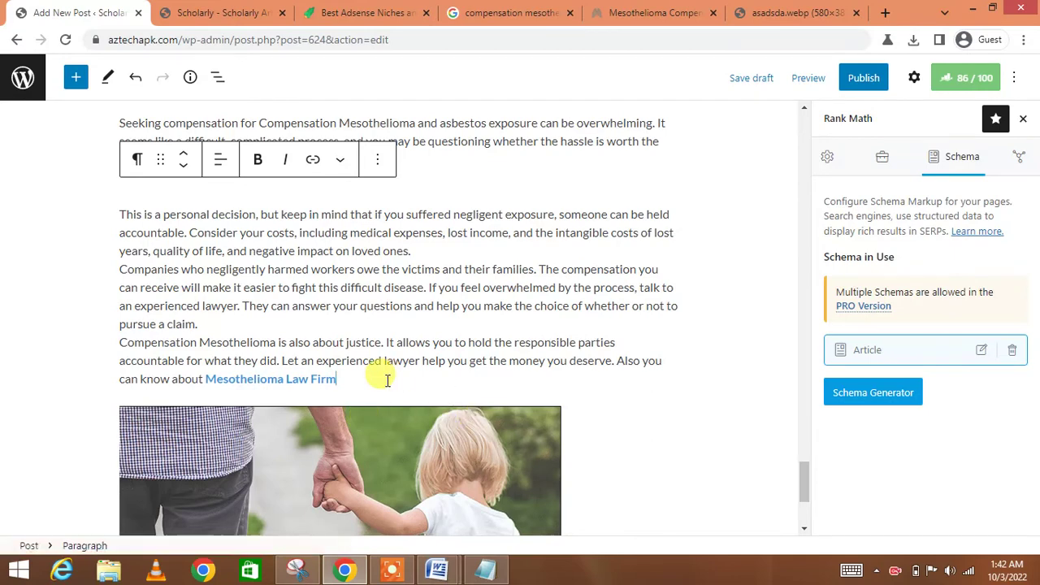
text(.)
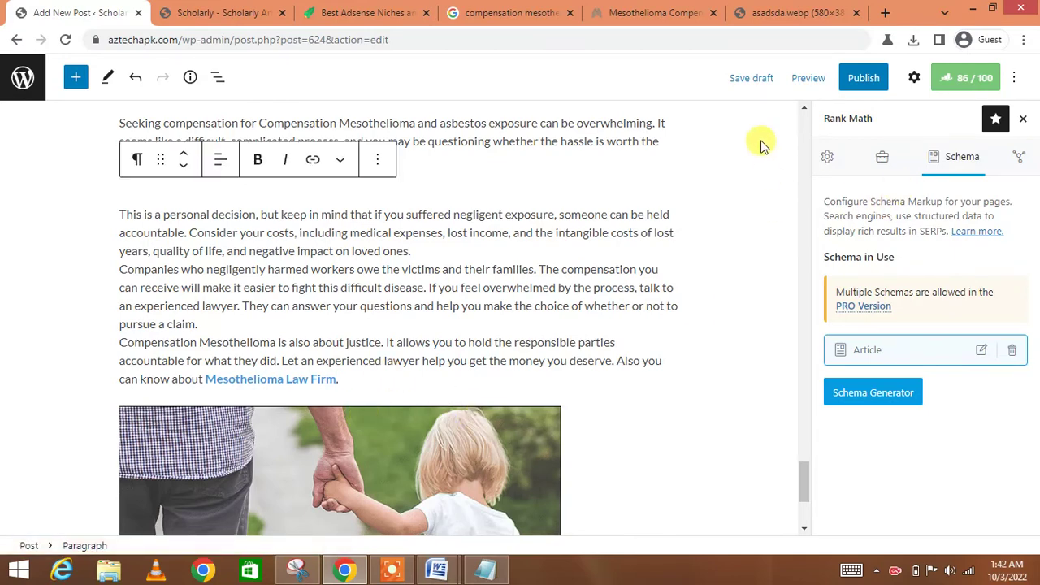
click(751, 78)
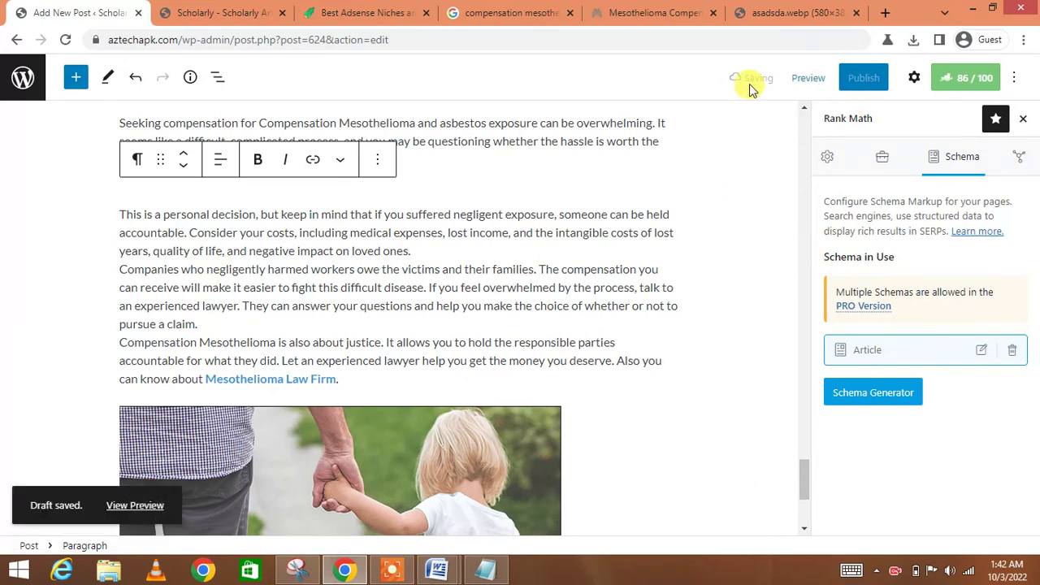
Publish 'How Much Compensation Mesothelioma Victims Get?' and return to the All Posts list
click(872, 87)
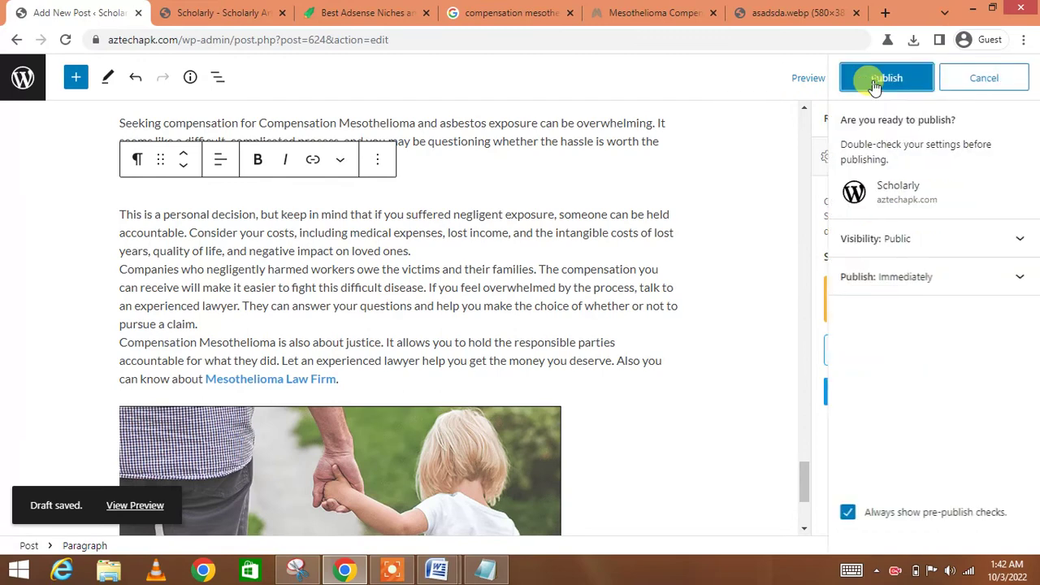
click(871, 87)
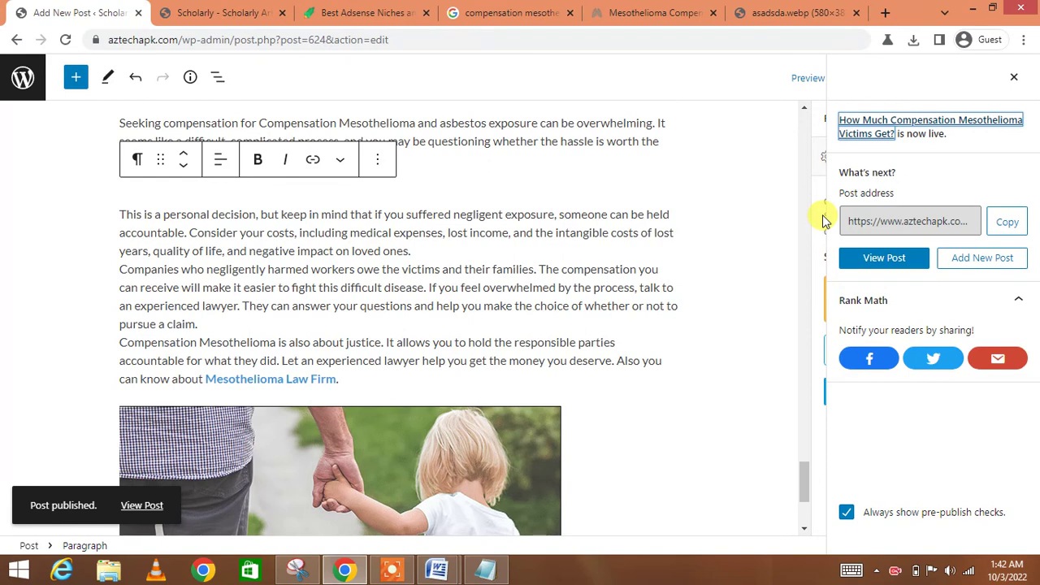
click(1014, 77)
click(1018, 78)
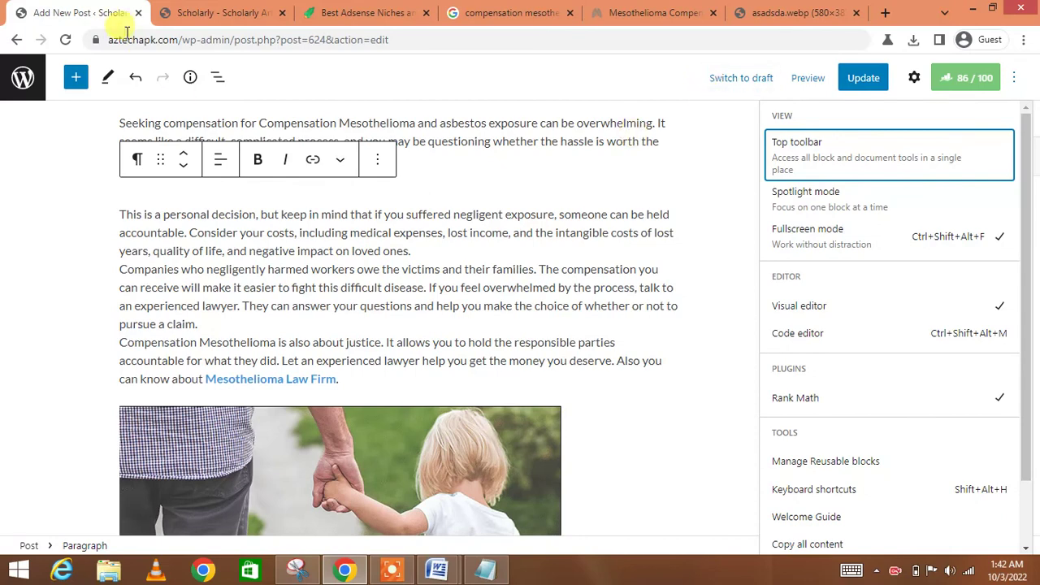
click(796, 397)
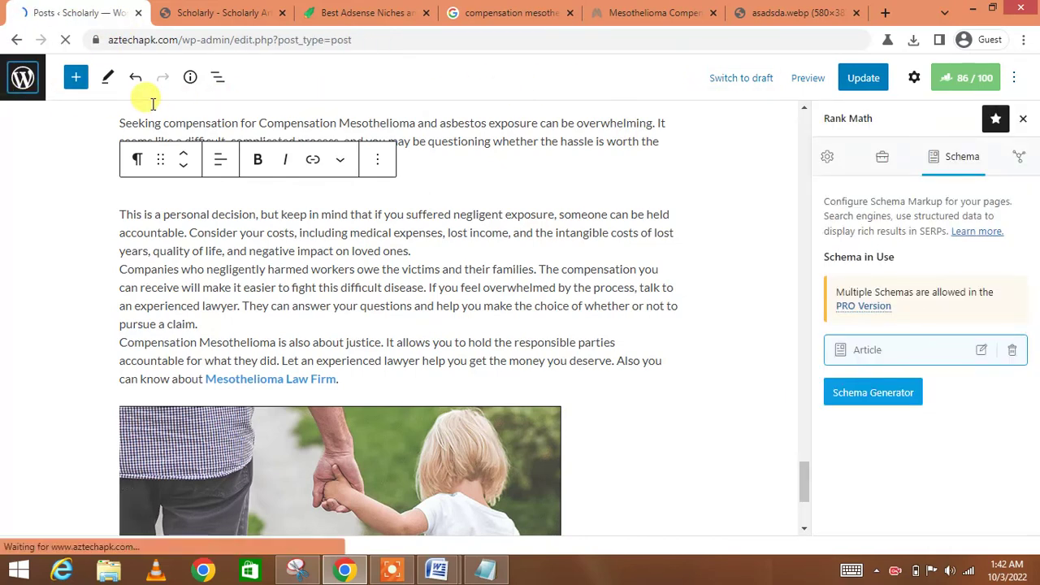
Trash the 'Compensation Mesothelioma' draft and check the published post's Health category and 86/100 score
scroll(422, 264, down, 2)
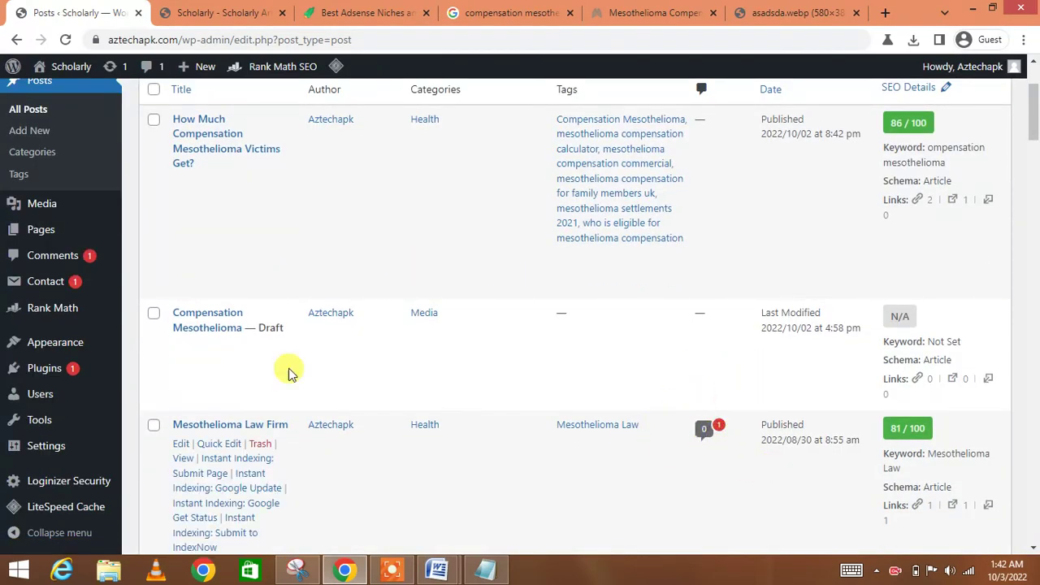
click(260, 349)
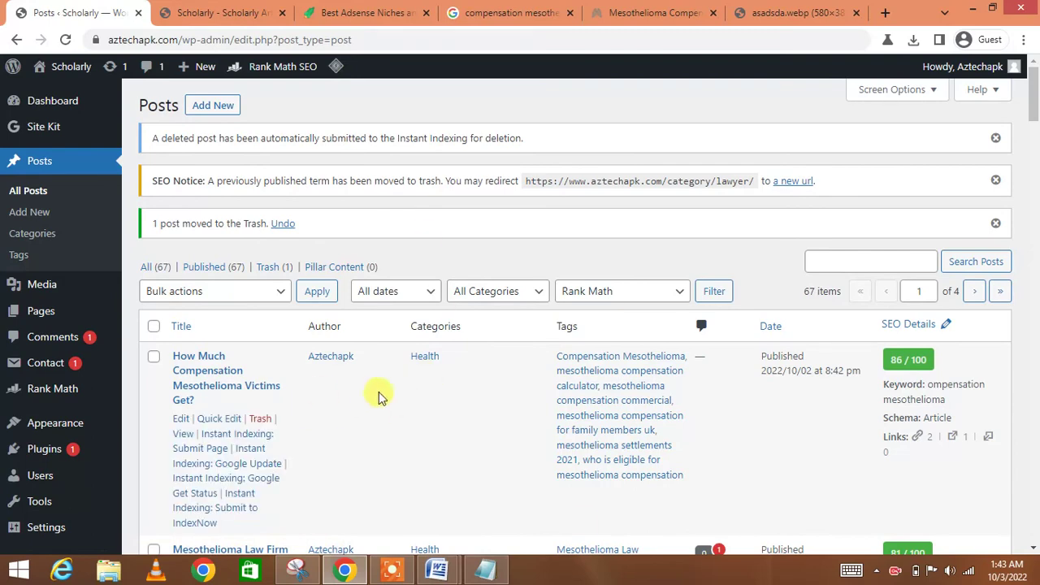
scroll(599, 497, down, 1)
scroll(650, 362, down, 2)
scroll(650, 341, up, 1)
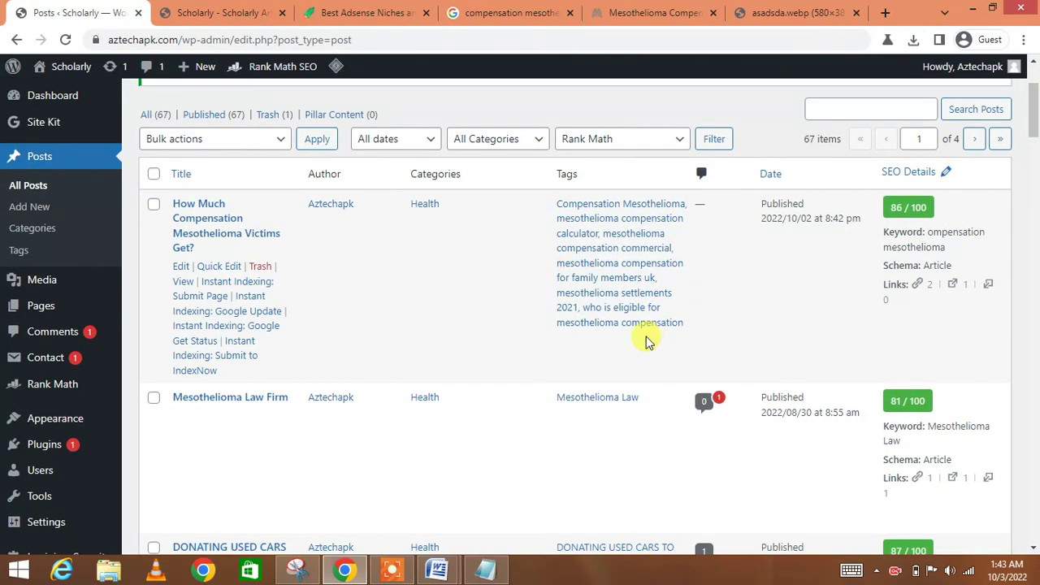
scroll(650, 341, up, 2)
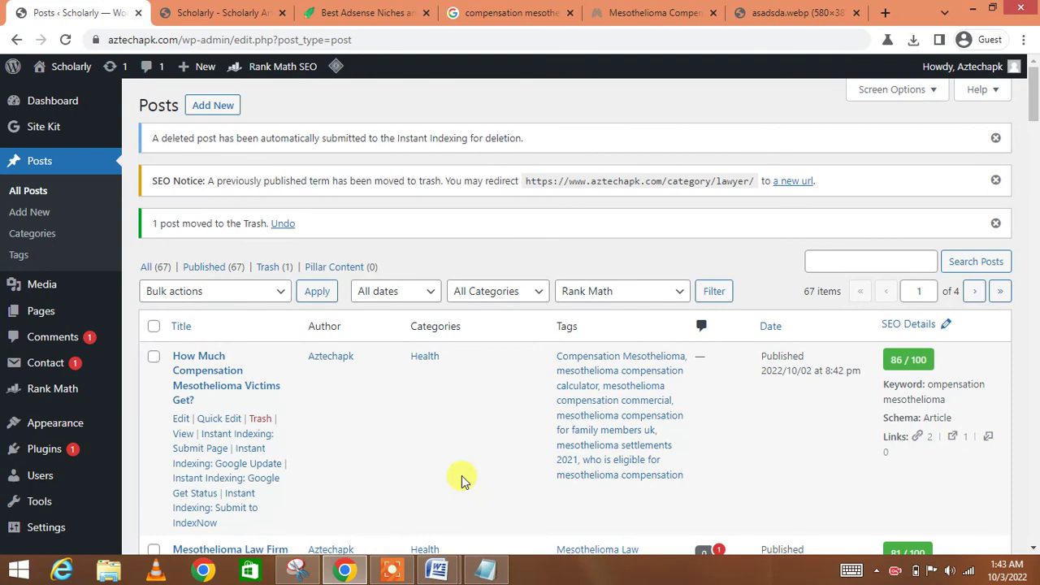
click(397, 570)
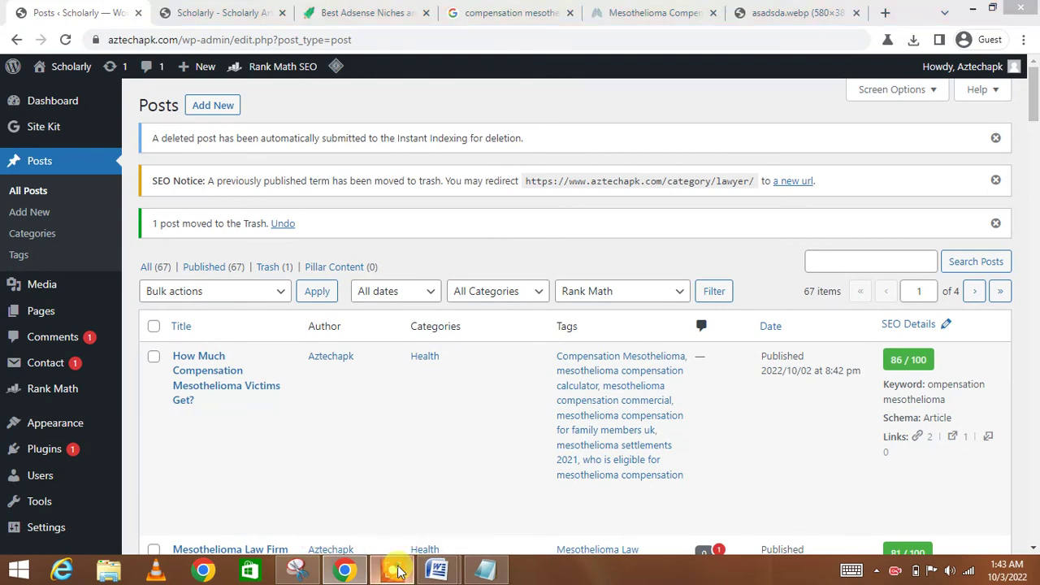